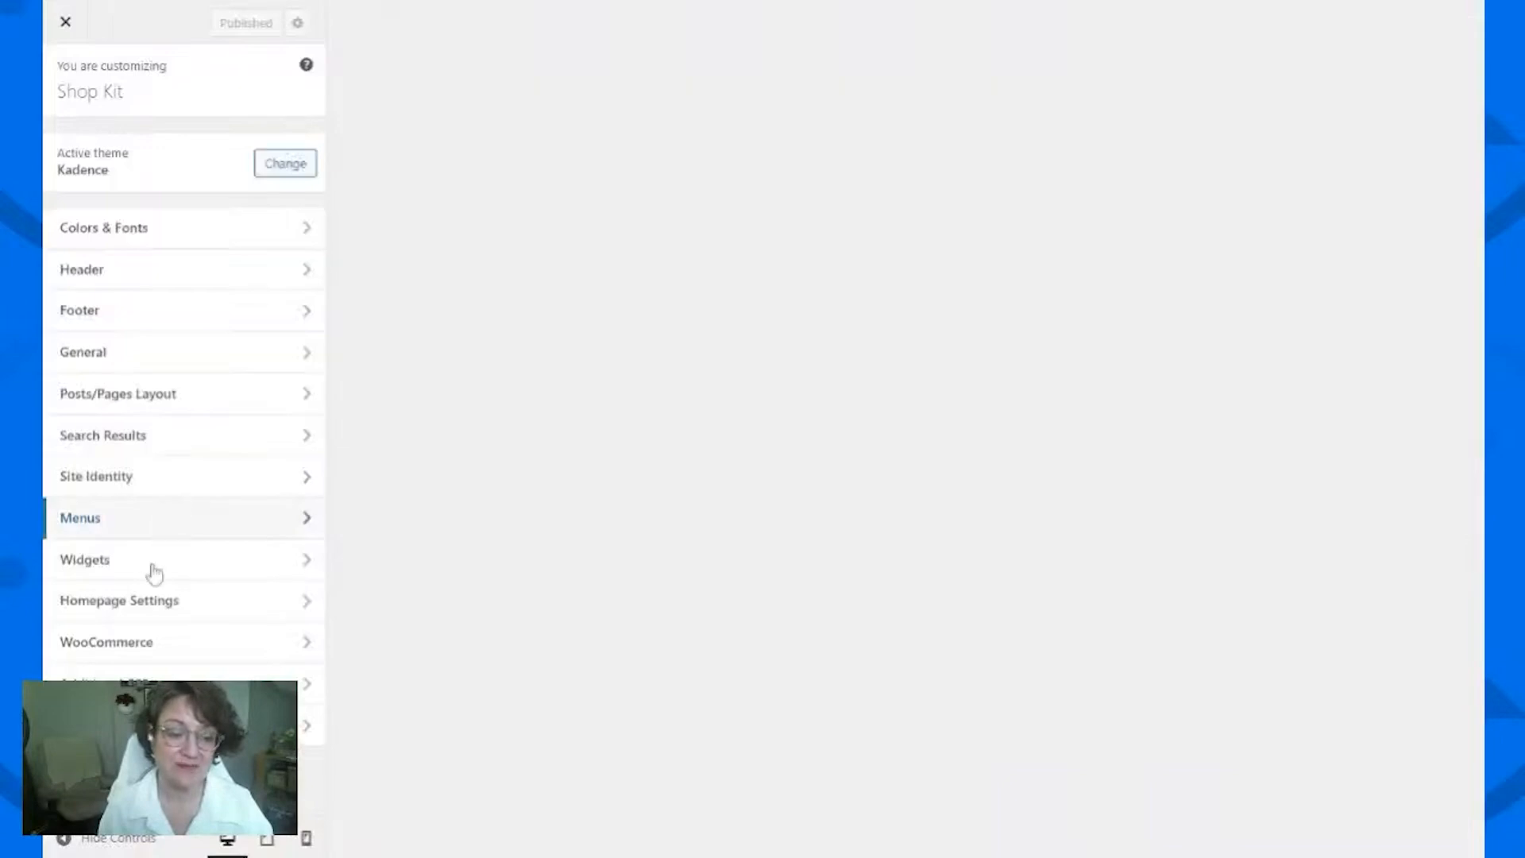
# Step: Enable custom content for the shop page in the WooCommerce product catalog customization and publish the change
pyautogui.click(151, 653)
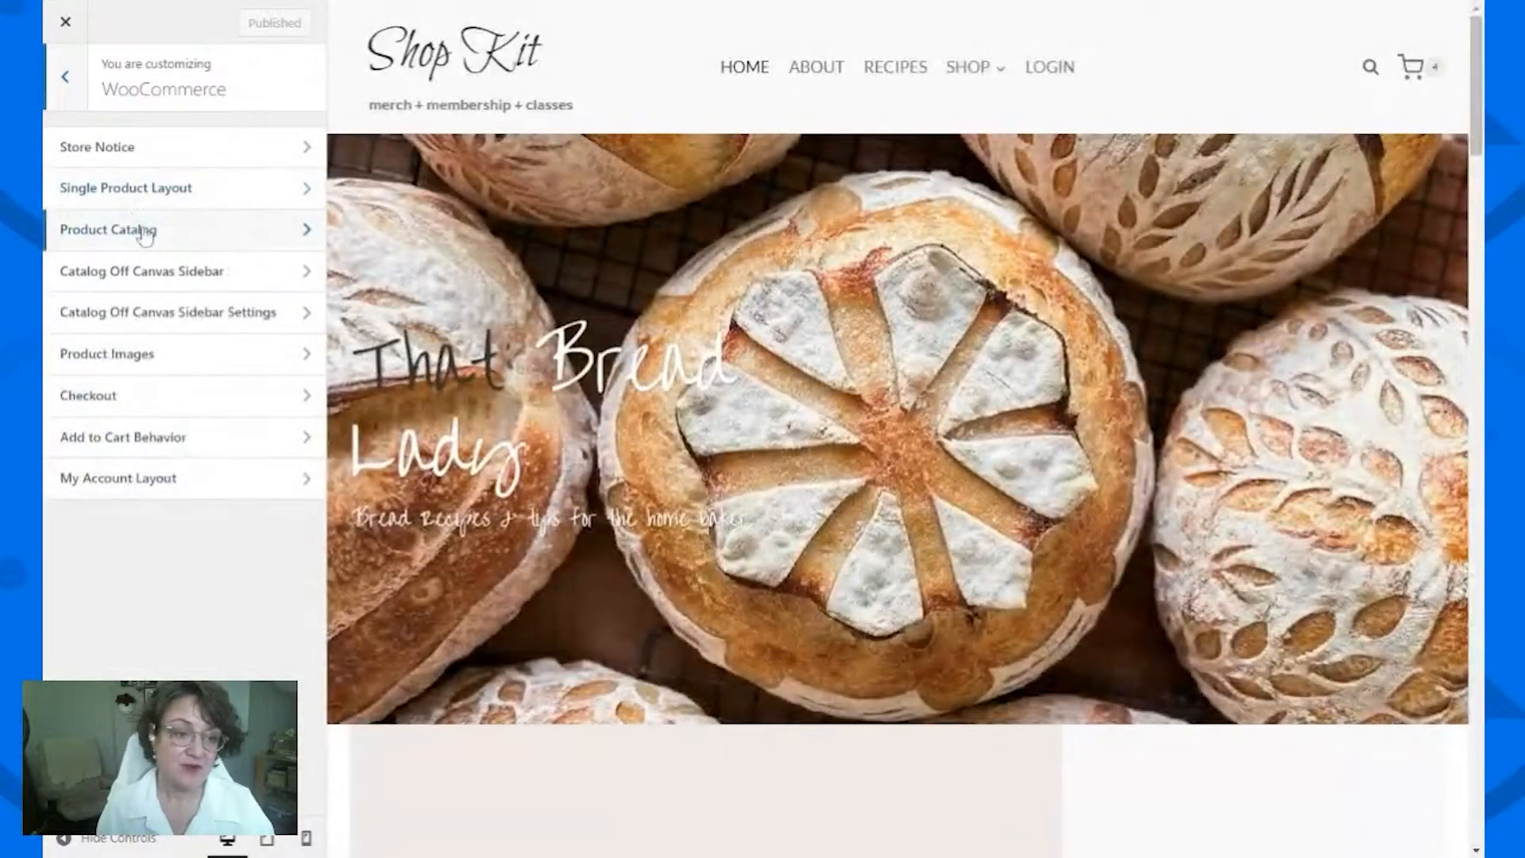
pyautogui.click(142, 231)
pyautogui.scroll(-12, 208, 540)
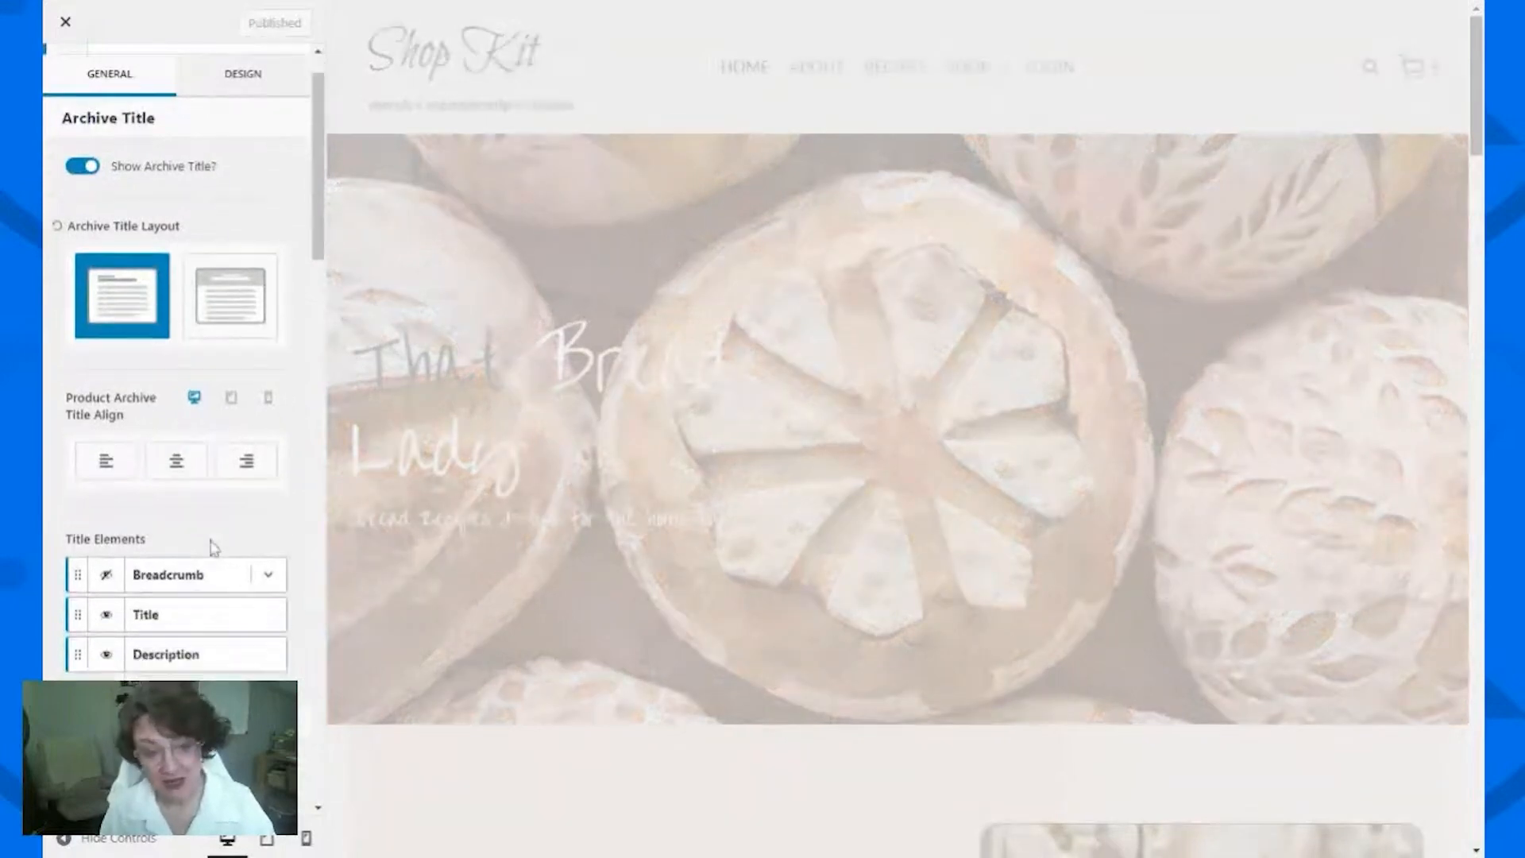
pyautogui.scroll(-3, 210, 540)
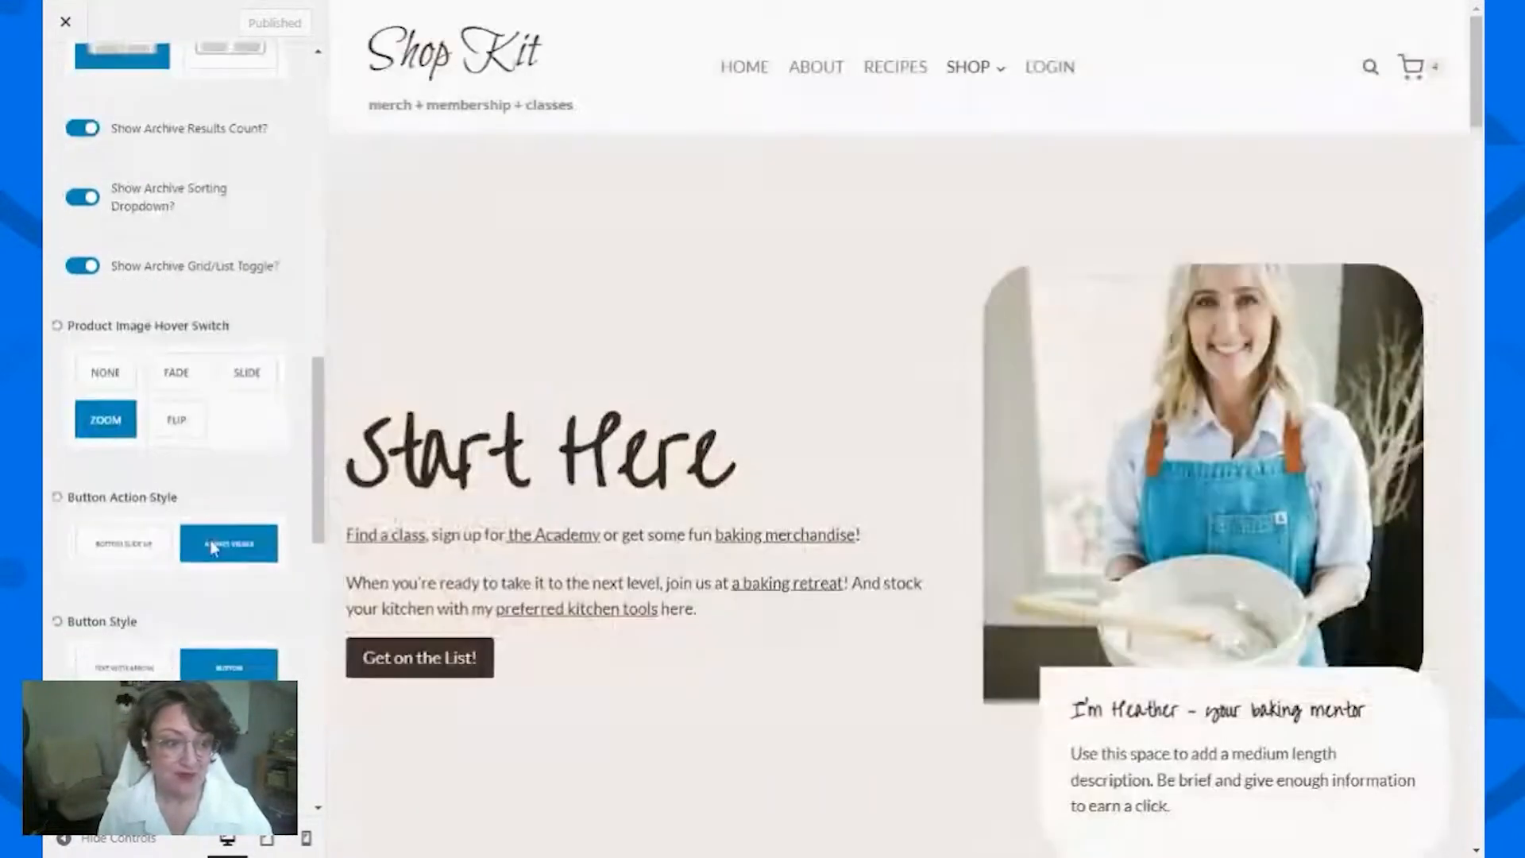
pyautogui.scroll(-2, 210, 540)
pyautogui.scroll(-10, 210, 541)
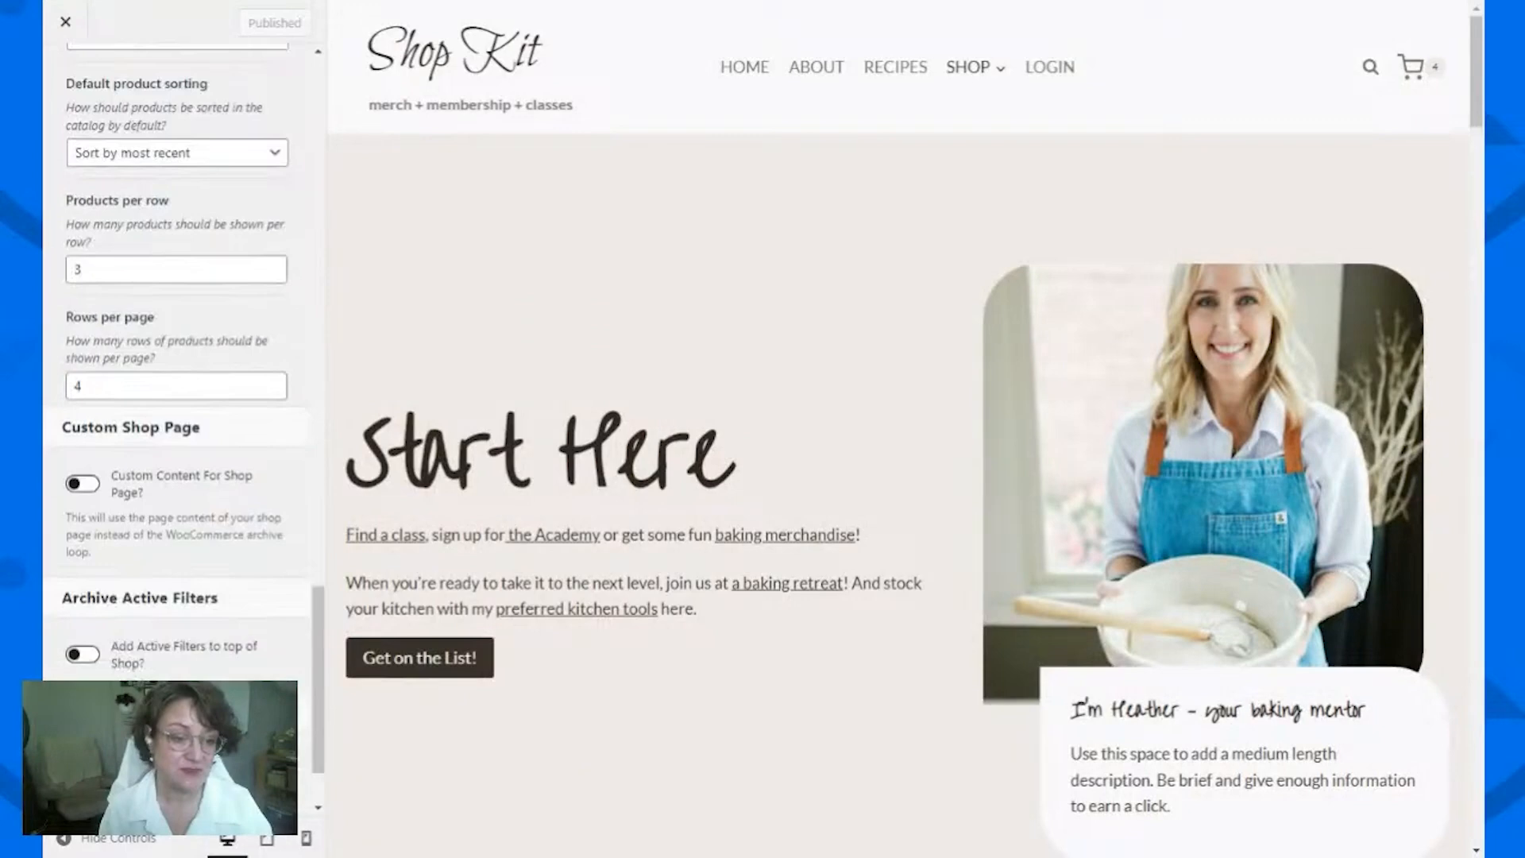
pyautogui.click(93, 490)
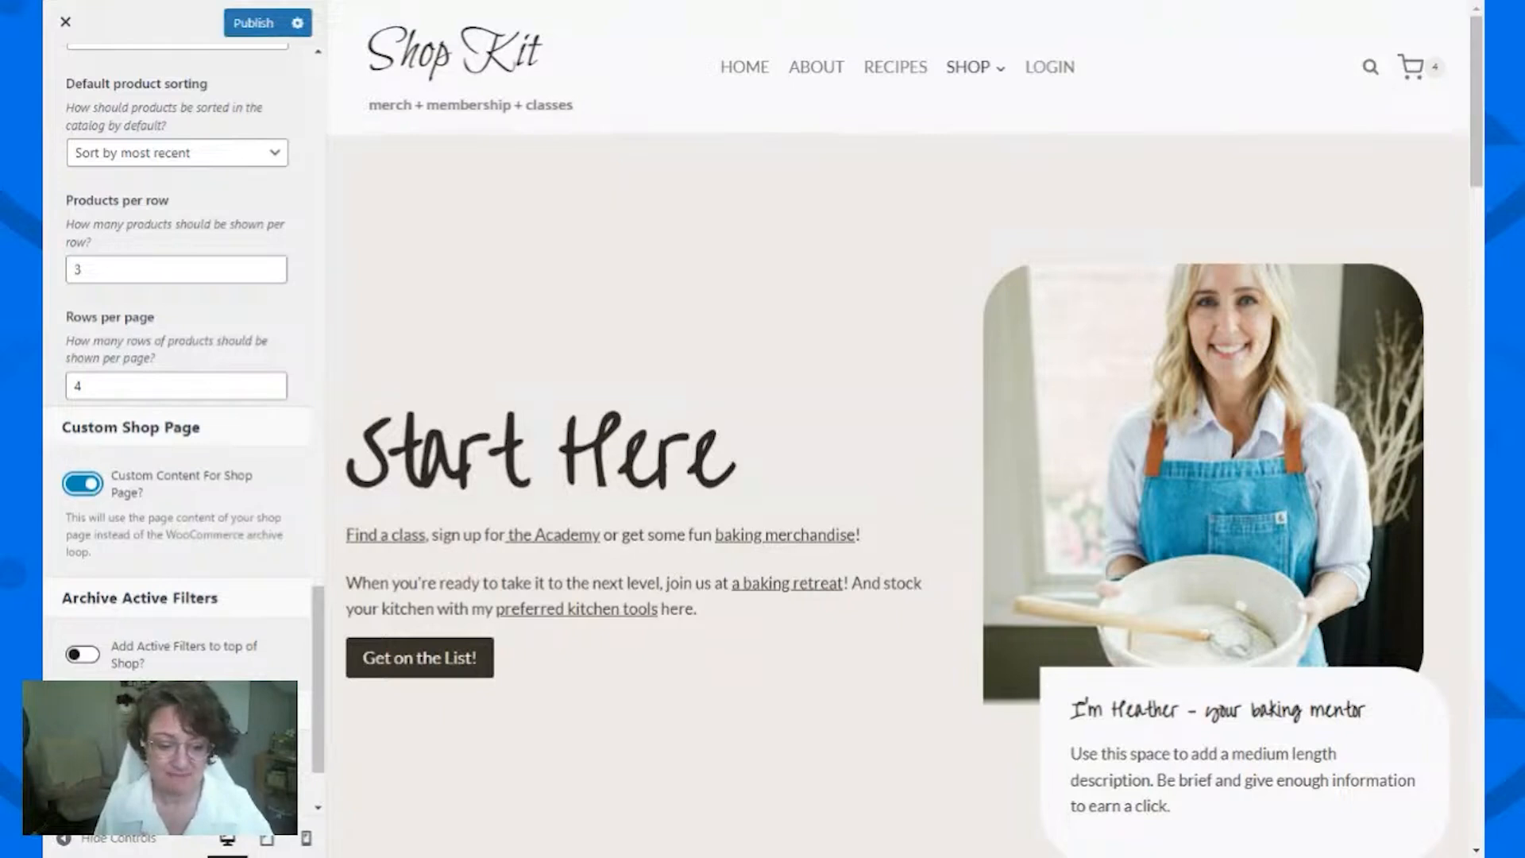
pyautogui.click(253, 24)
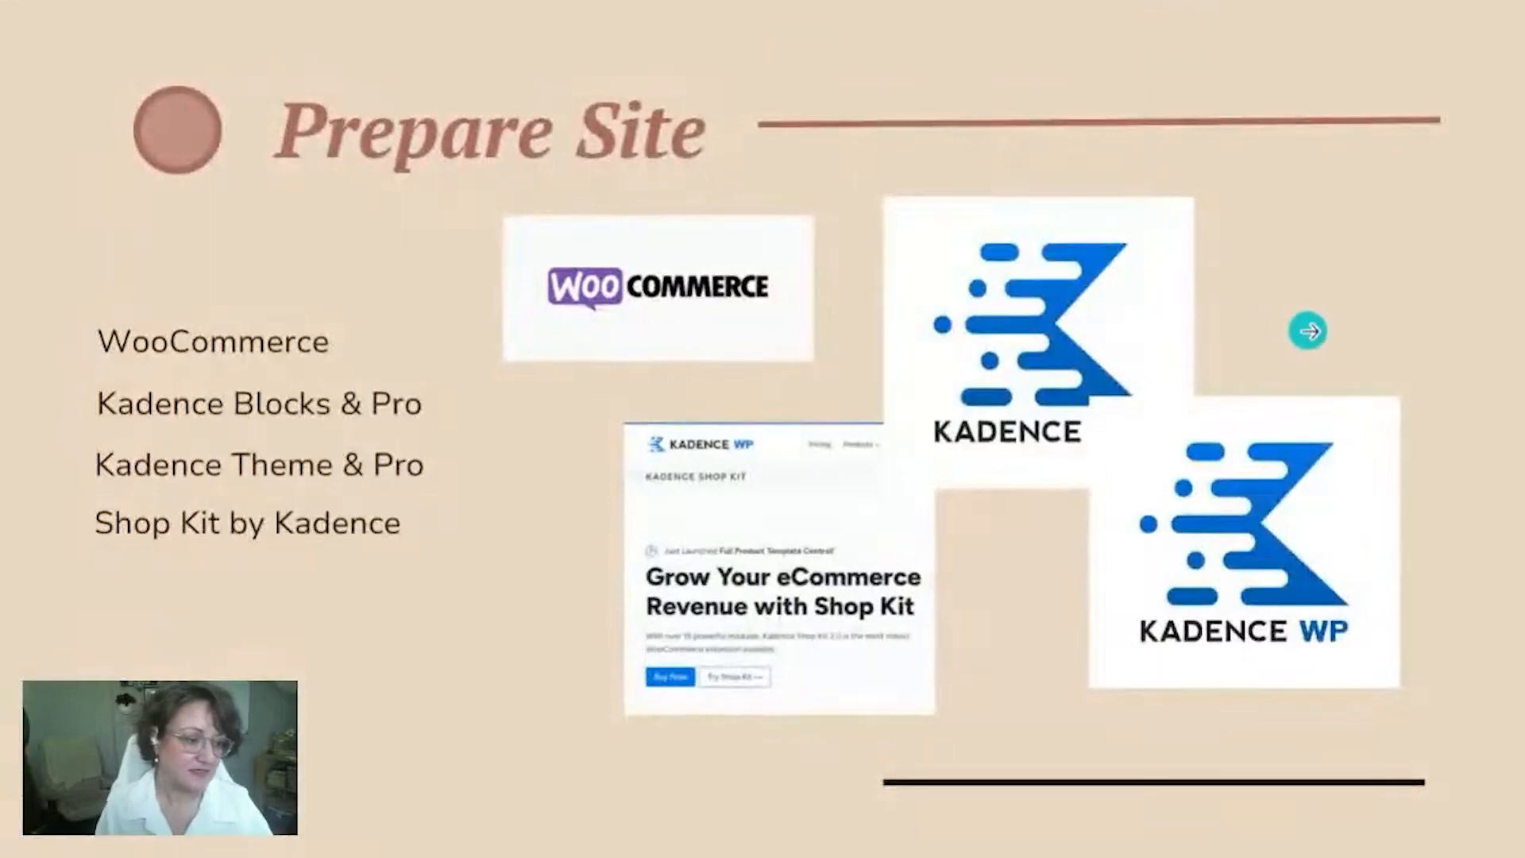
pyautogui.click(1312, 332)
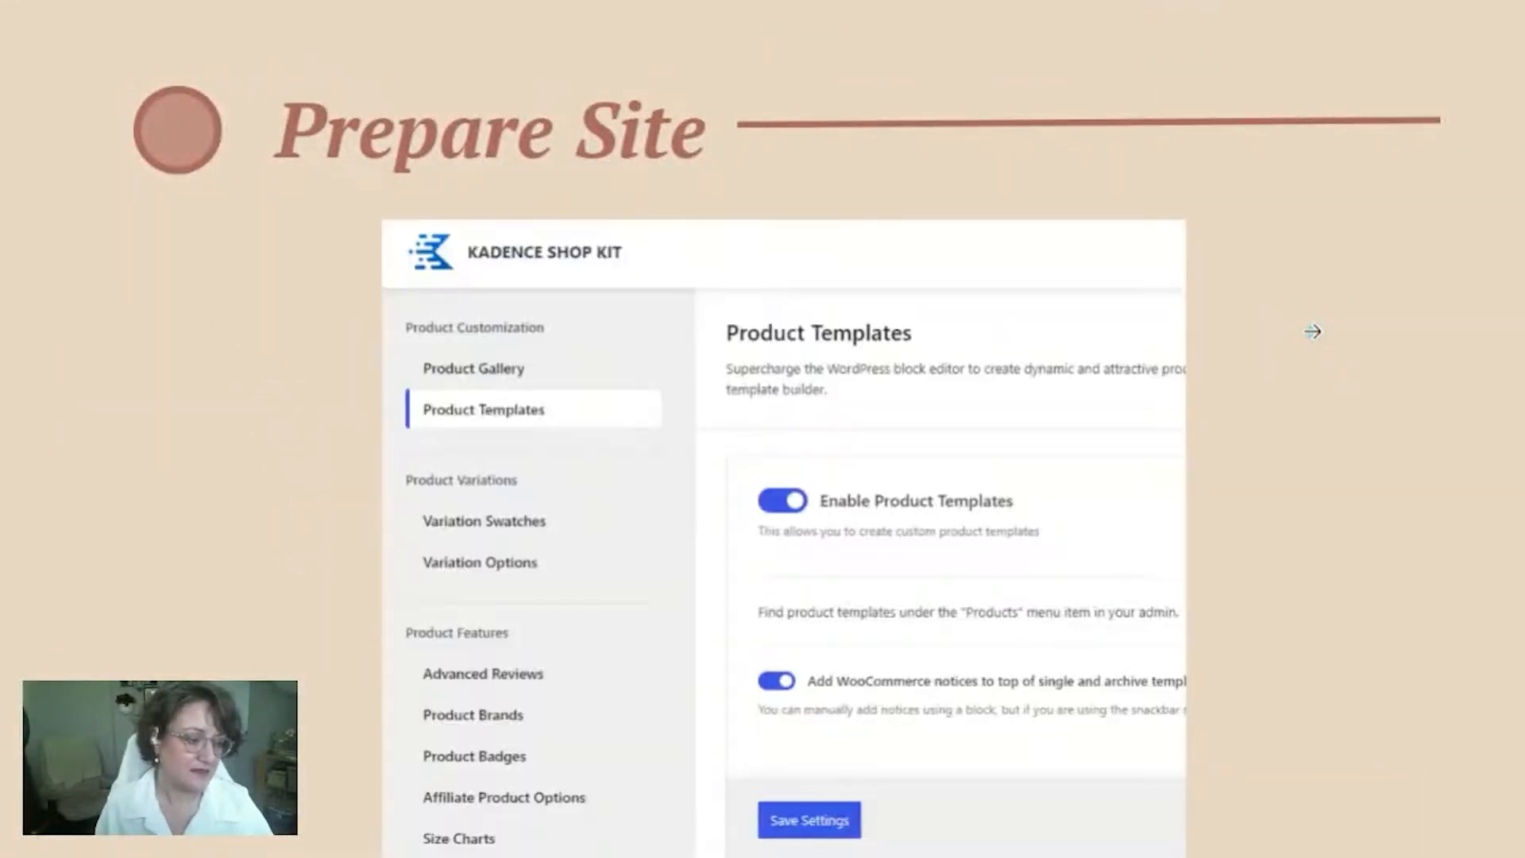
pyautogui.click(1312, 331)
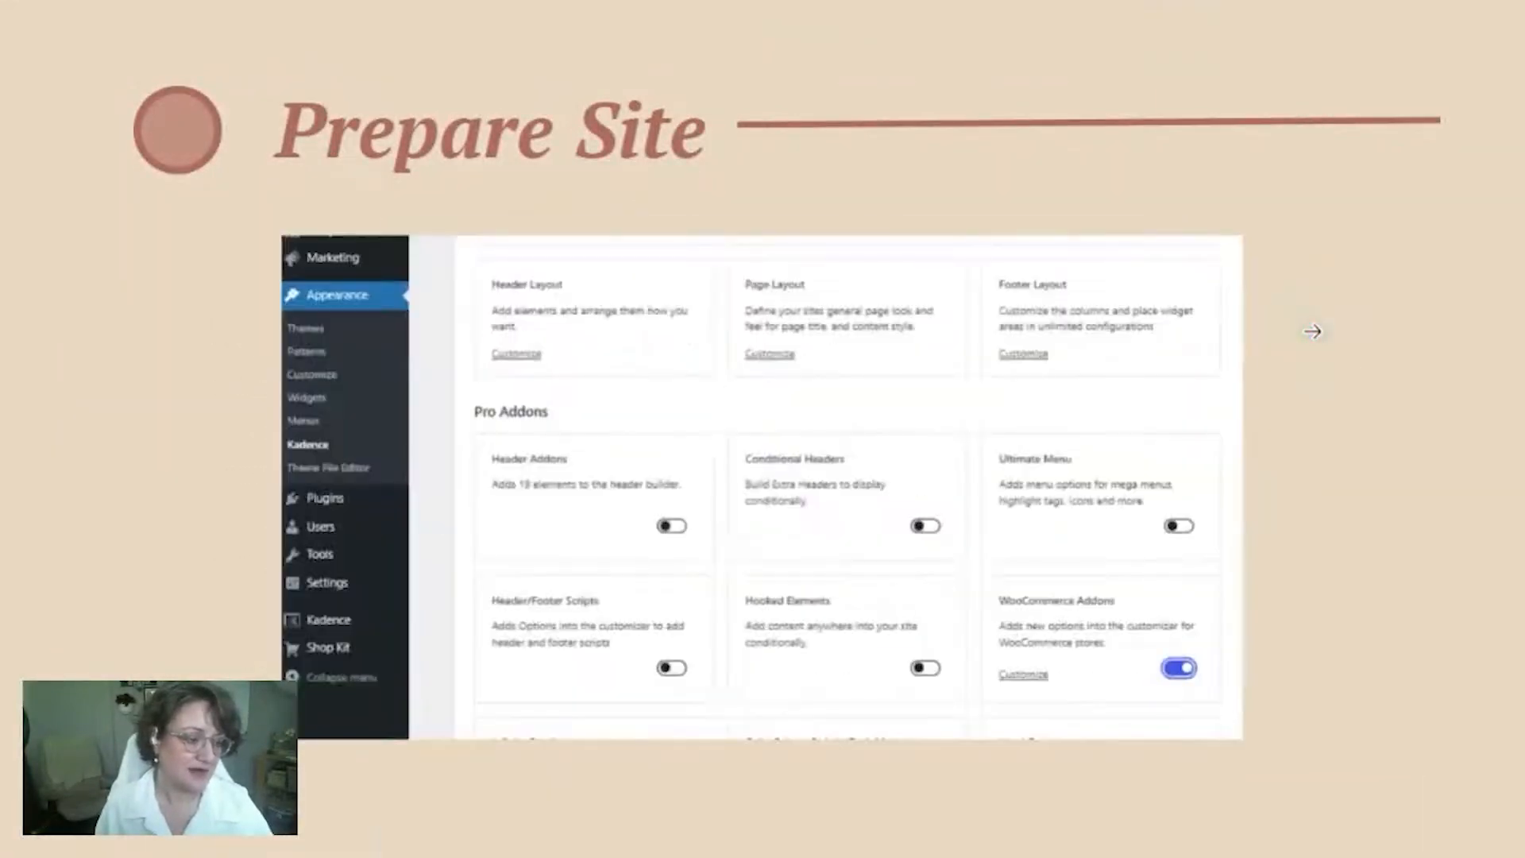
pyautogui.click(1312, 332)
pyautogui.click(1313, 331)
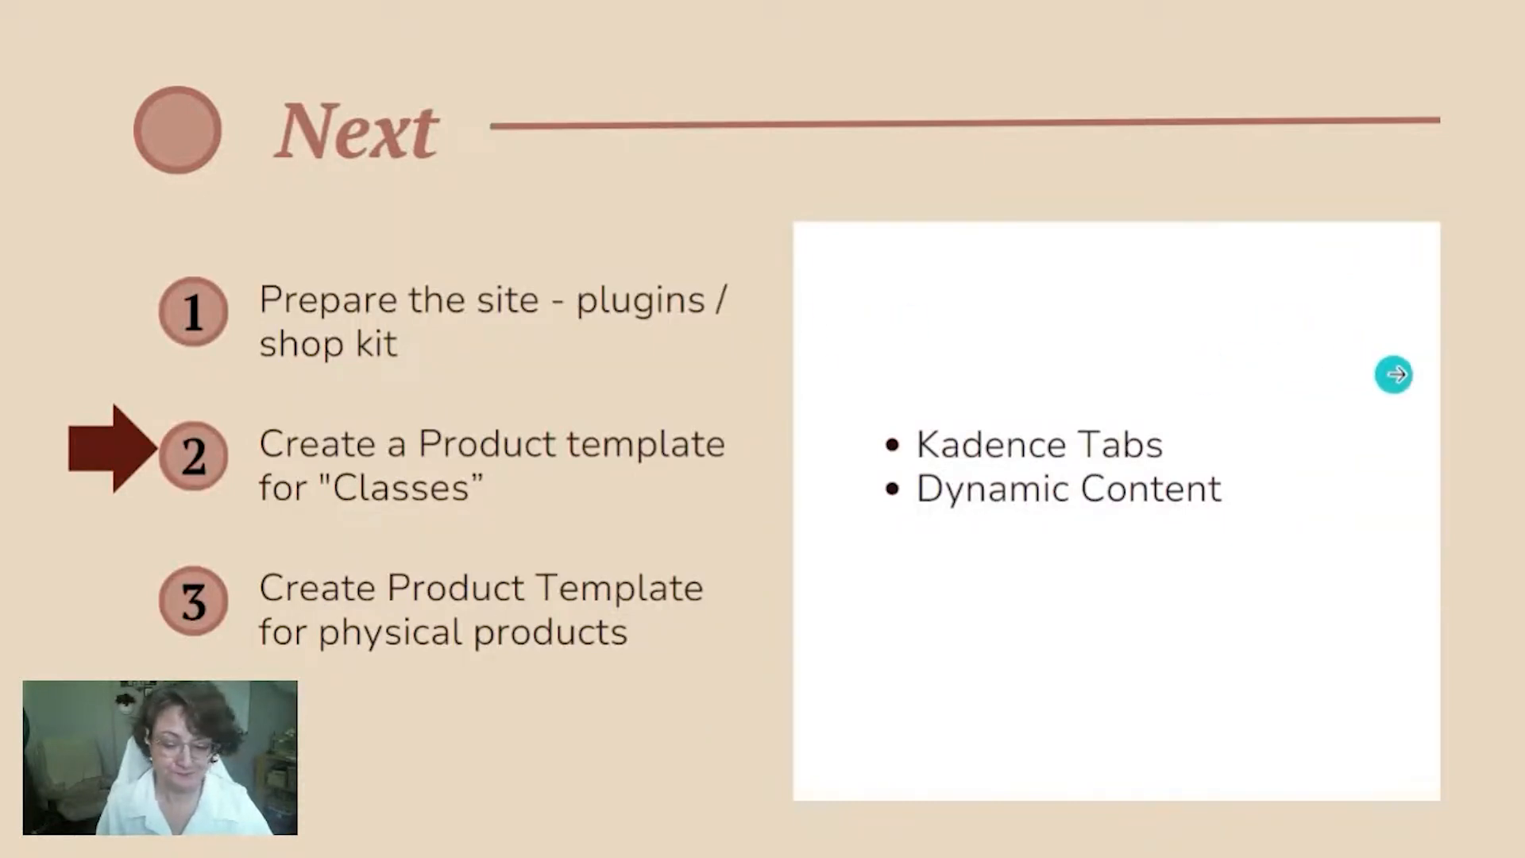
pyautogui.click(1396, 374)
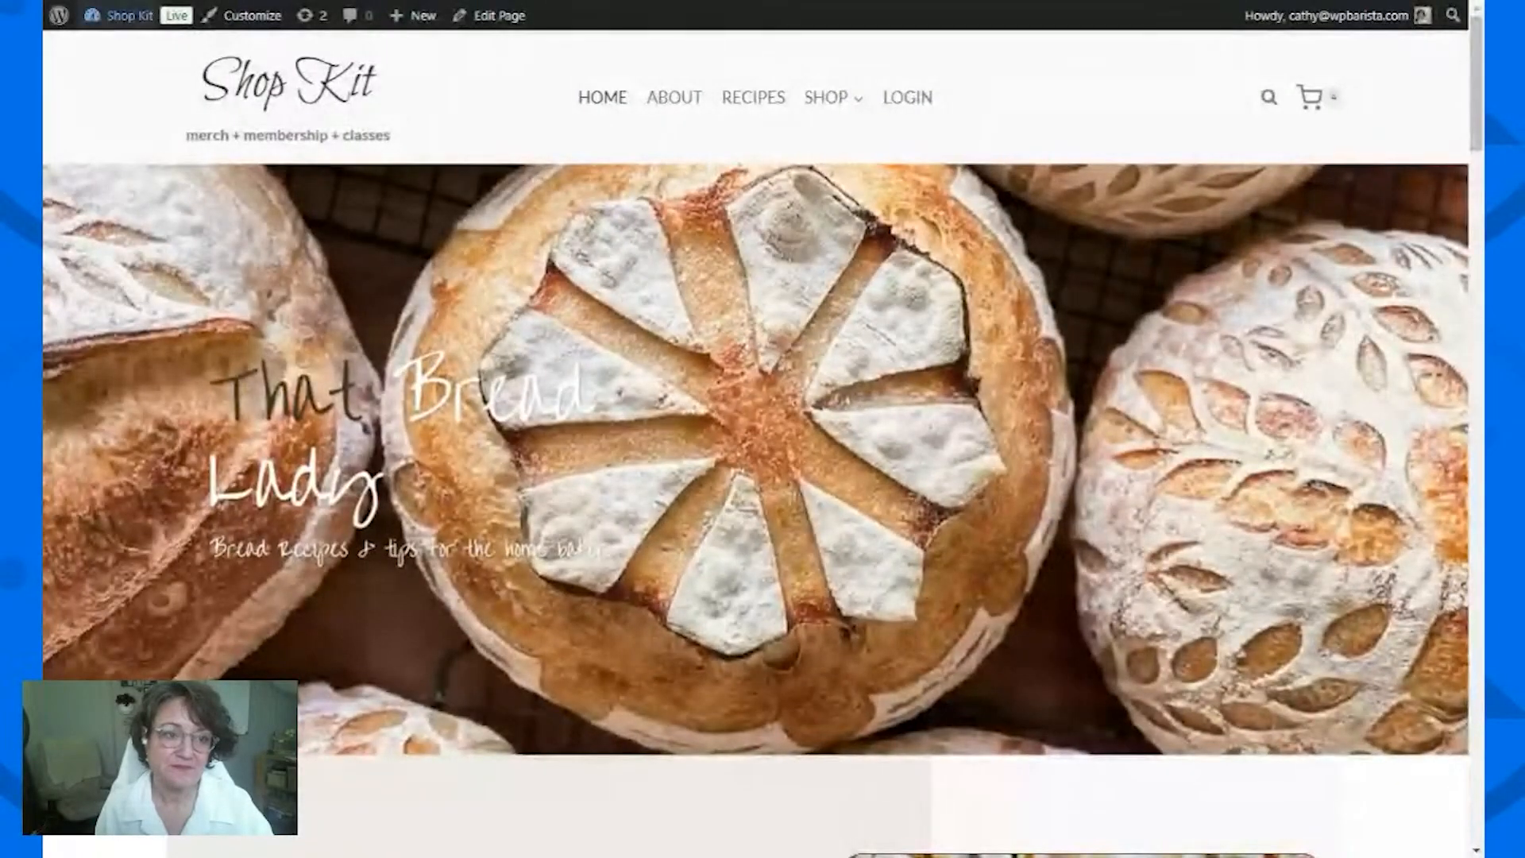
# Step: Open the Shop Kit settings in the site admin and turn off the product slider gallery
pyautogui.moveTo(147, 23)
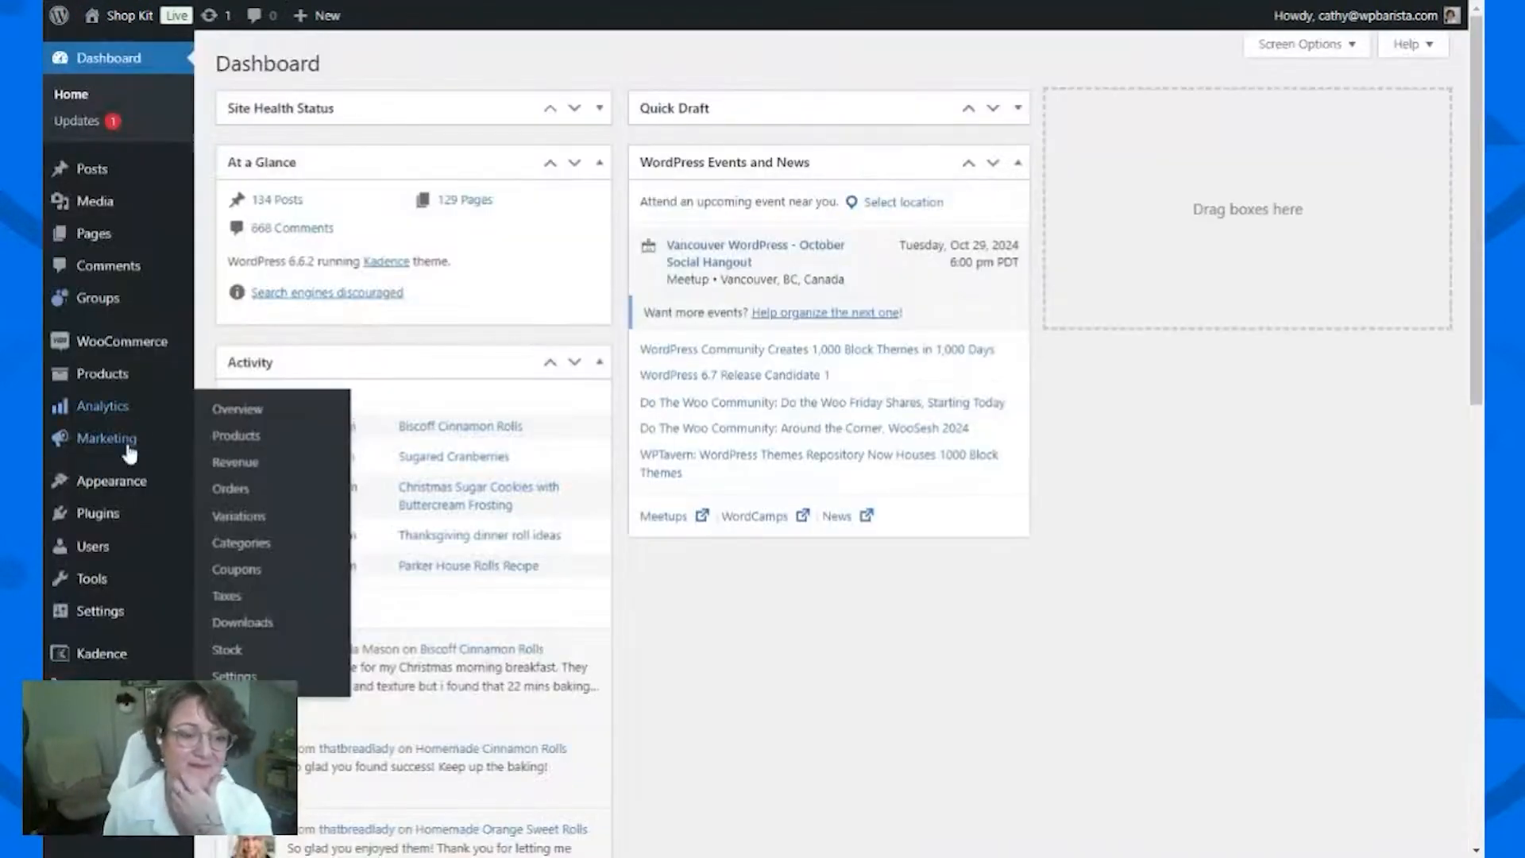
pyautogui.moveTo(127, 580)
pyautogui.moveTo(130, 664)
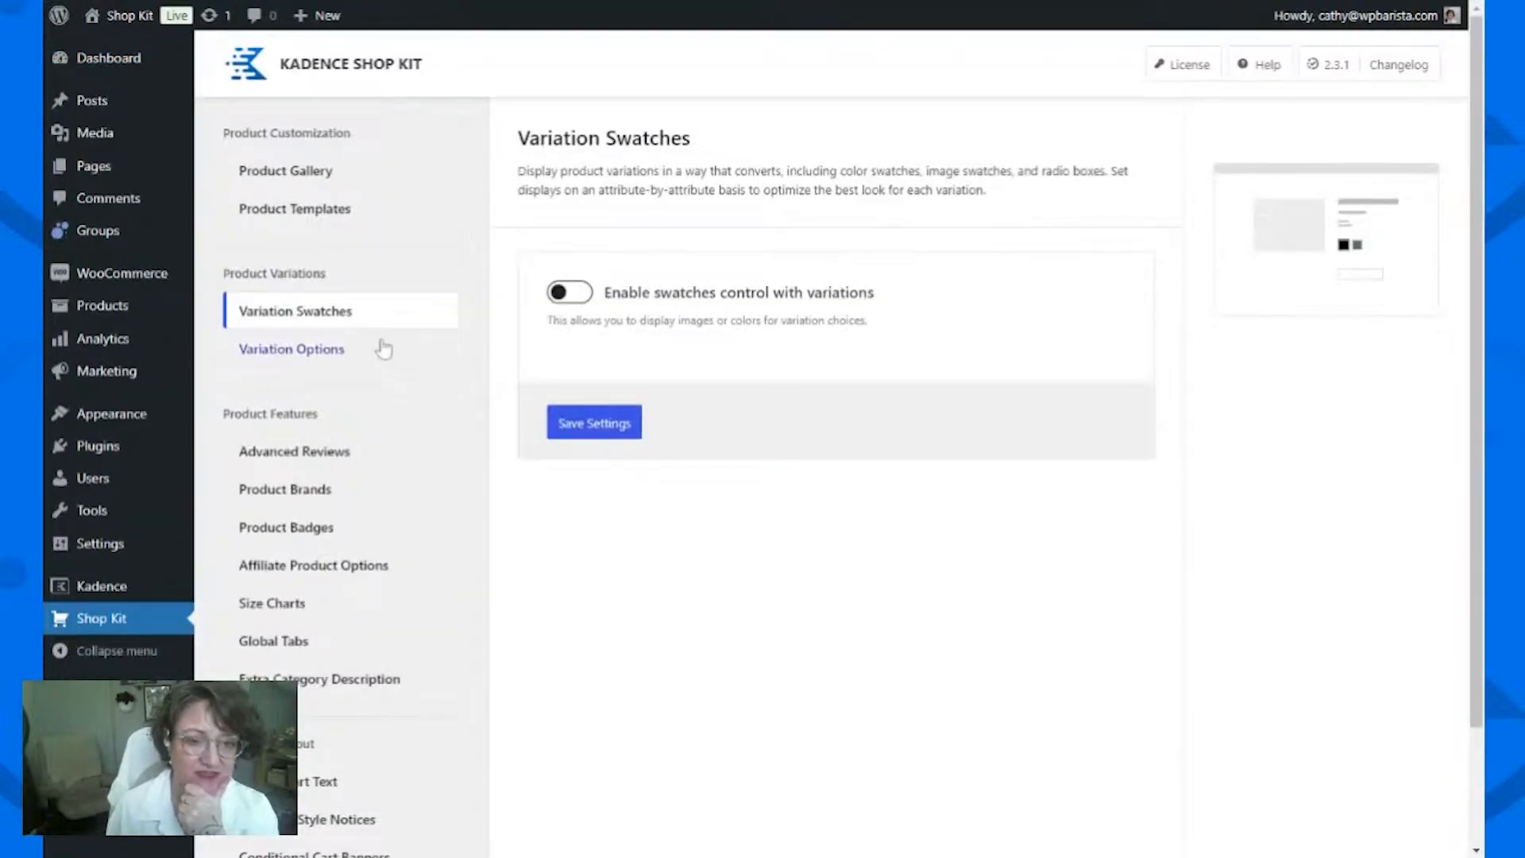
pyautogui.click(290, 170)
pyautogui.click(566, 292)
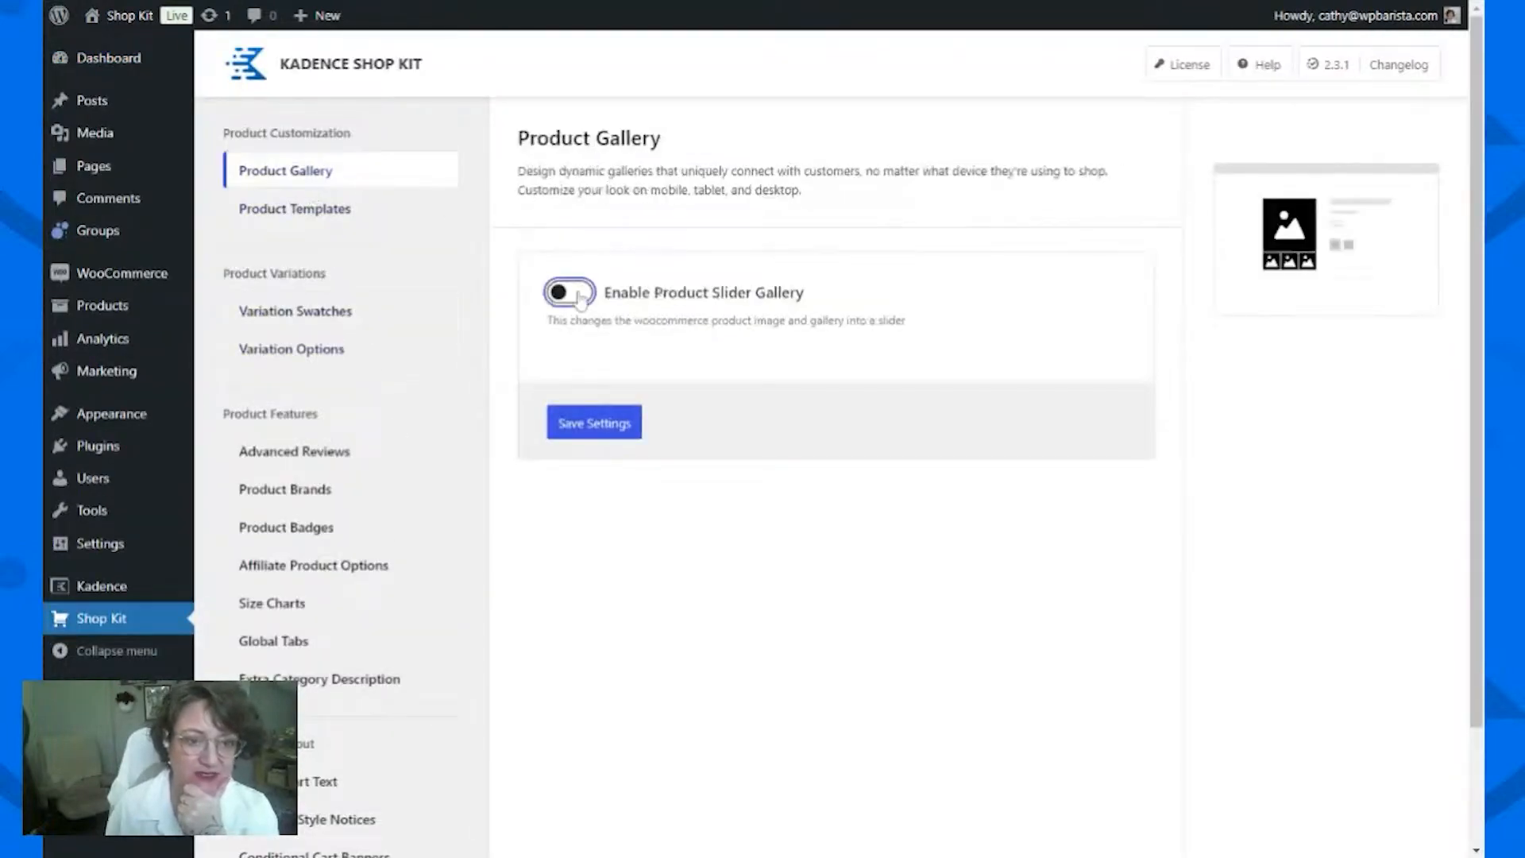
# Step: Enable product templates in the Shop Kit settings and save
pyautogui.click(308, 213)
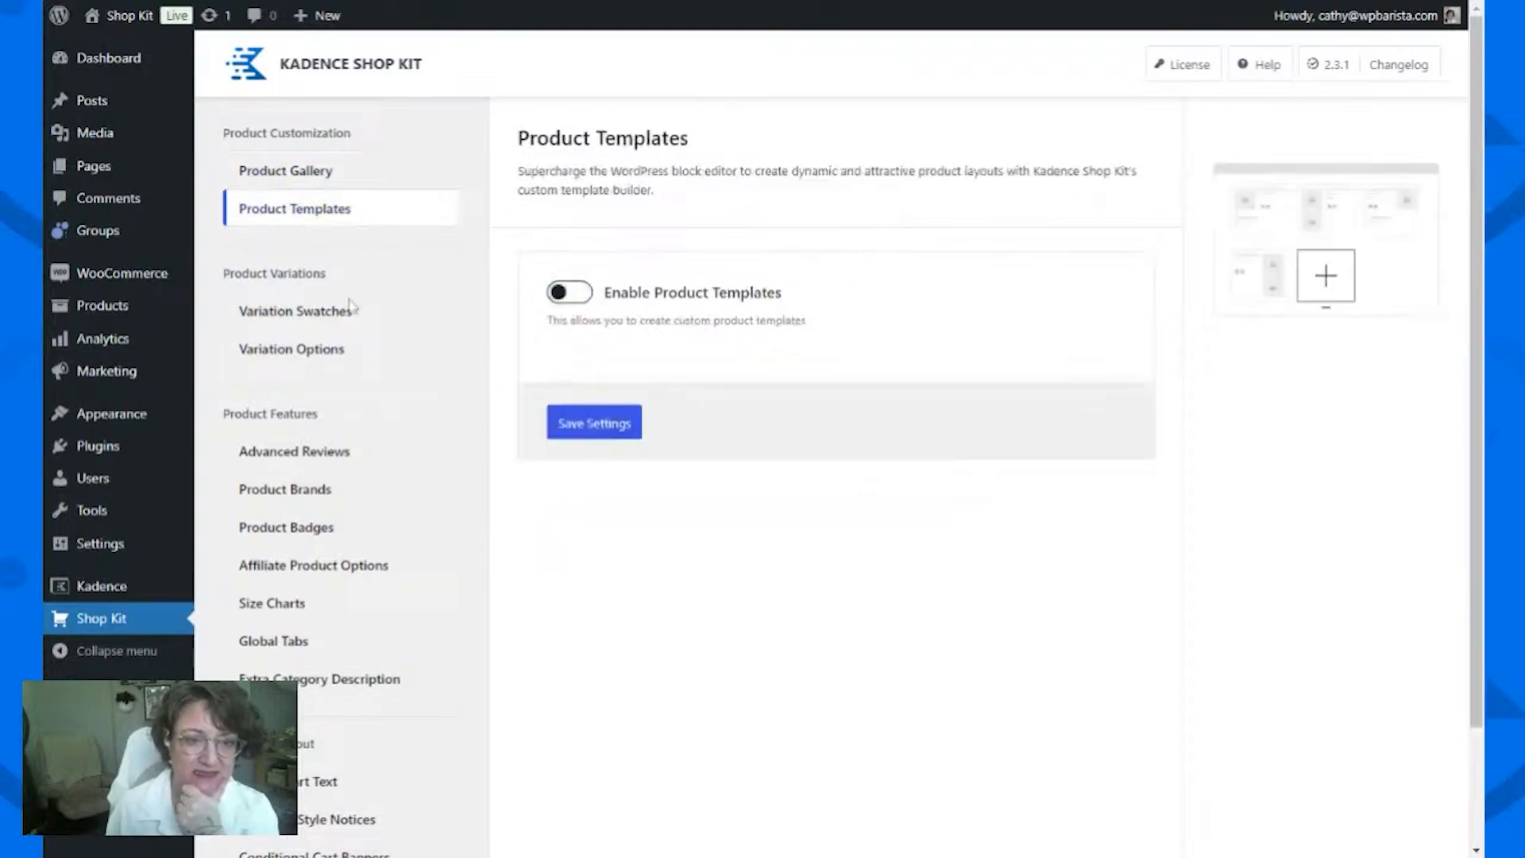
pyautogui.click(569, 295)
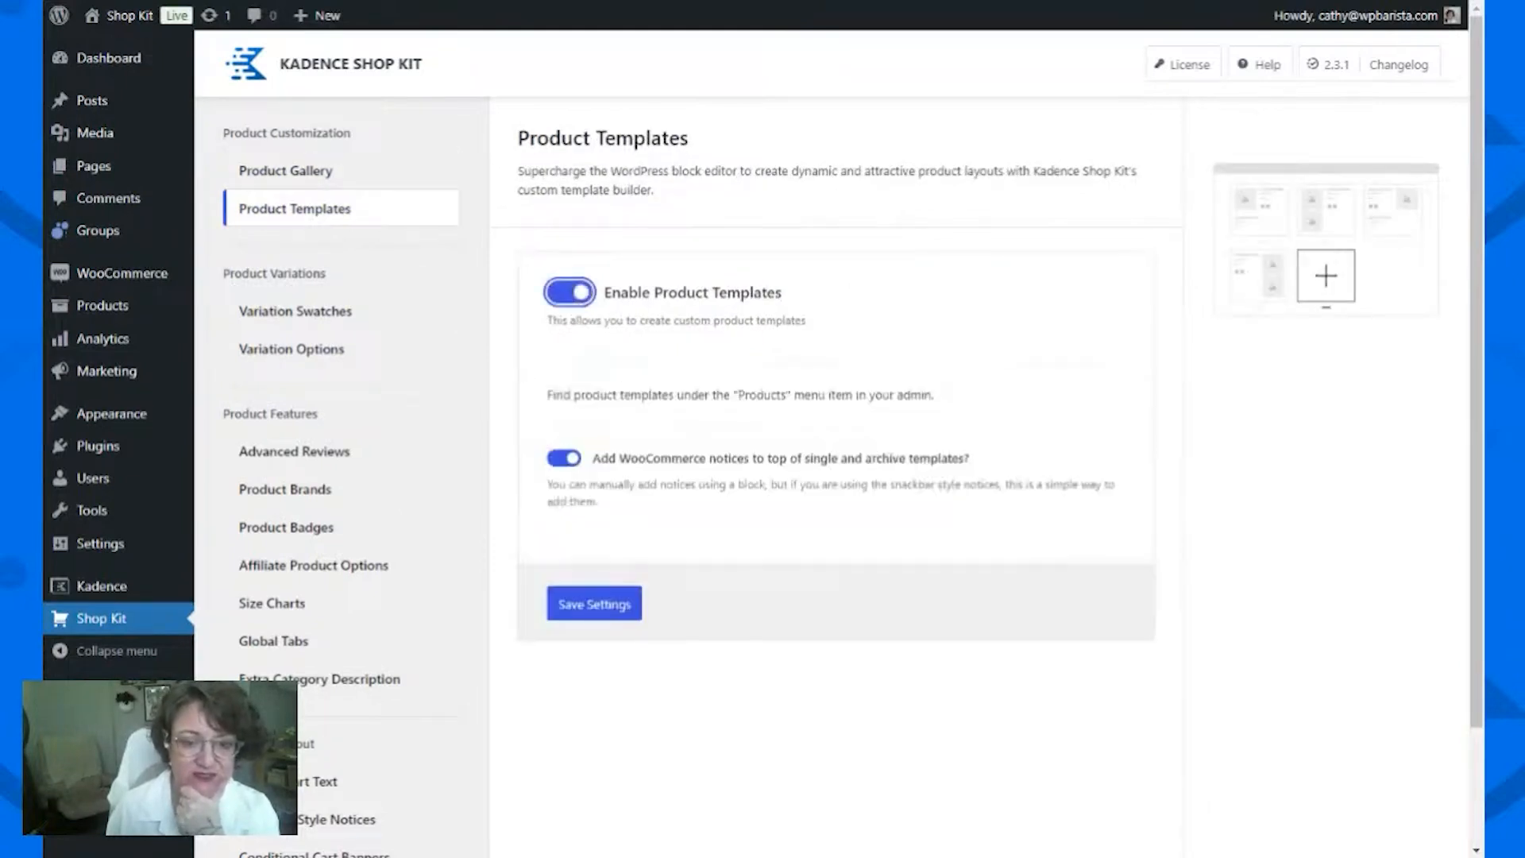
pyautogui.click(639, 600)
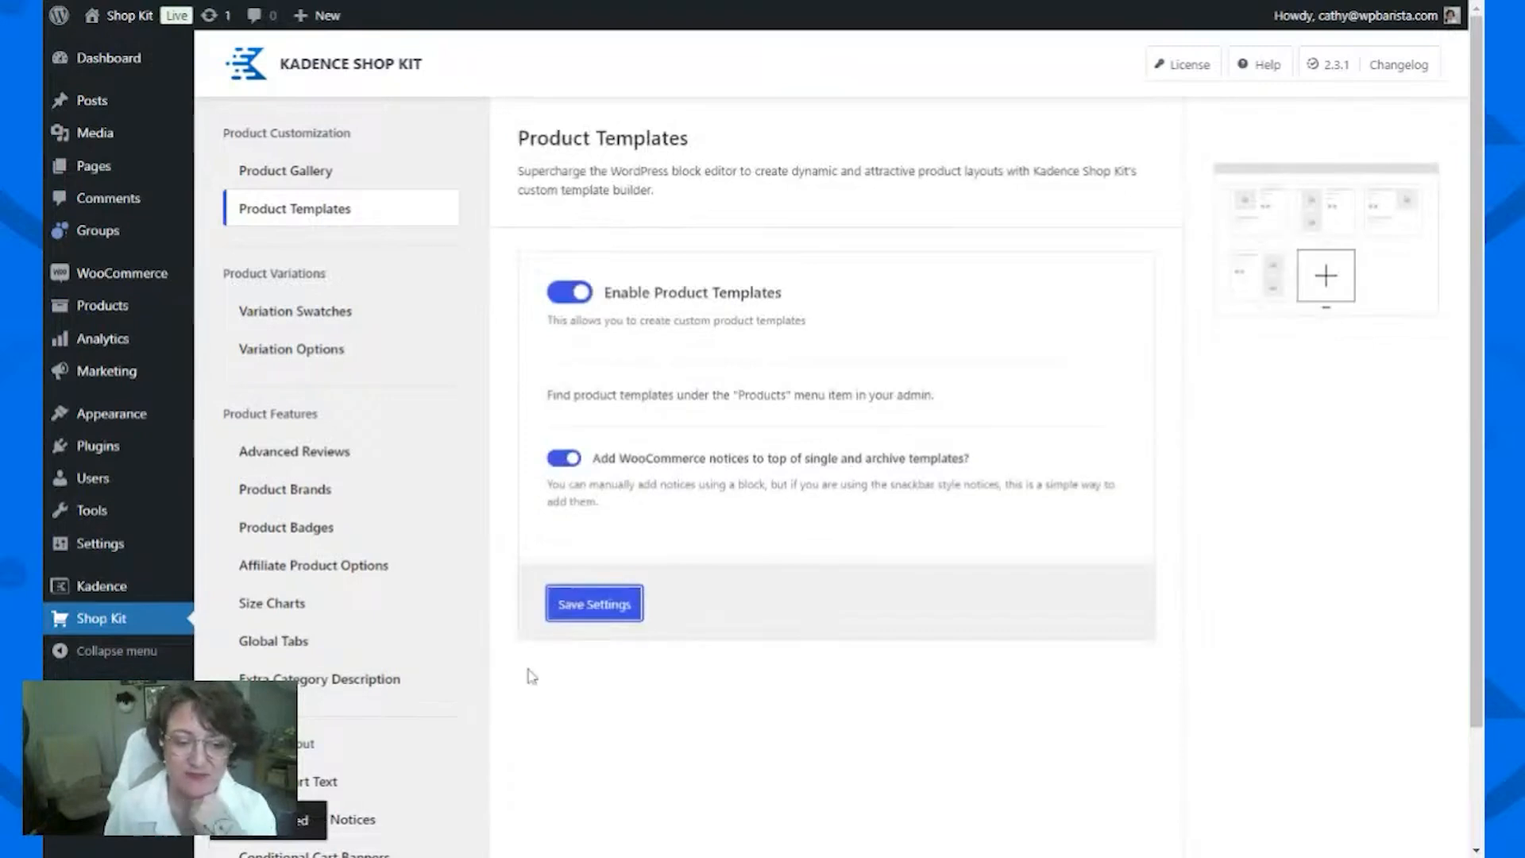
# Step: Create a new Woo template of the Single Product type and title it "Template: Class"
pyautogui.moveTo(150, 275)
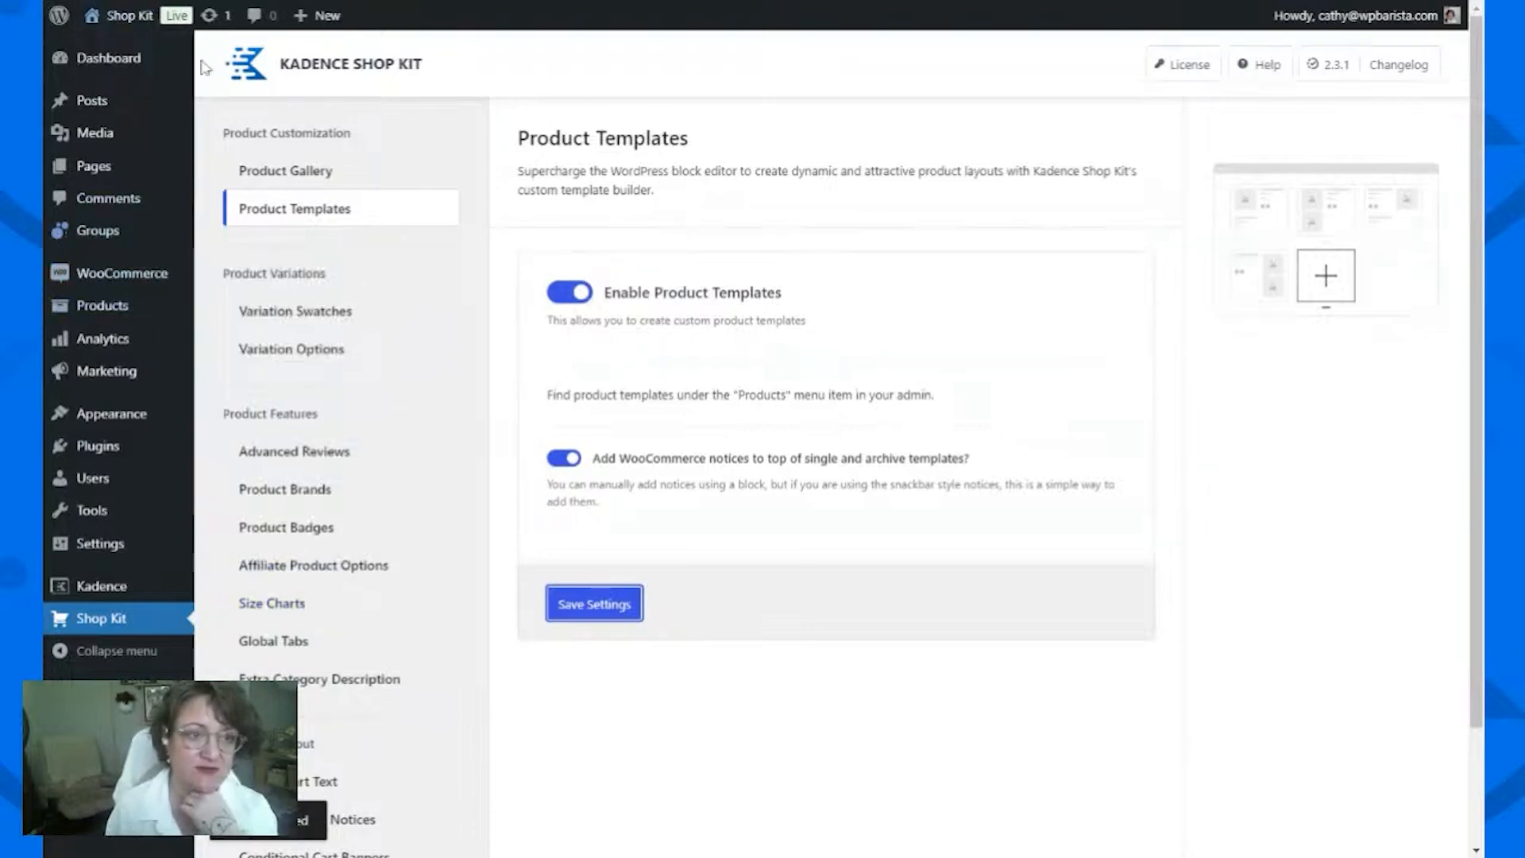
pyautogui.moveTo(191, 458)
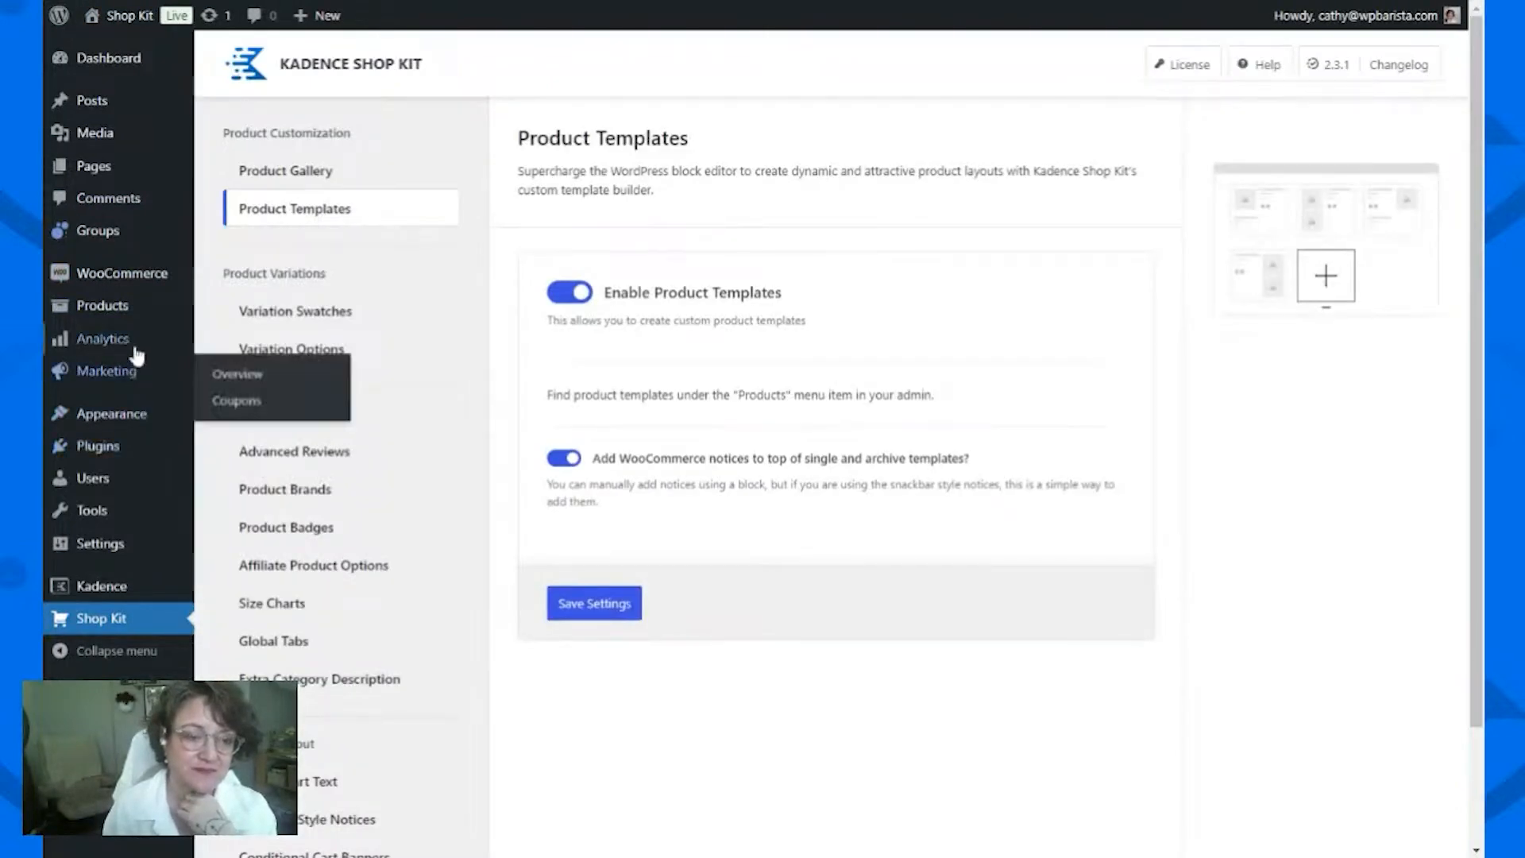
pyautogui.moveTo(137, 311)
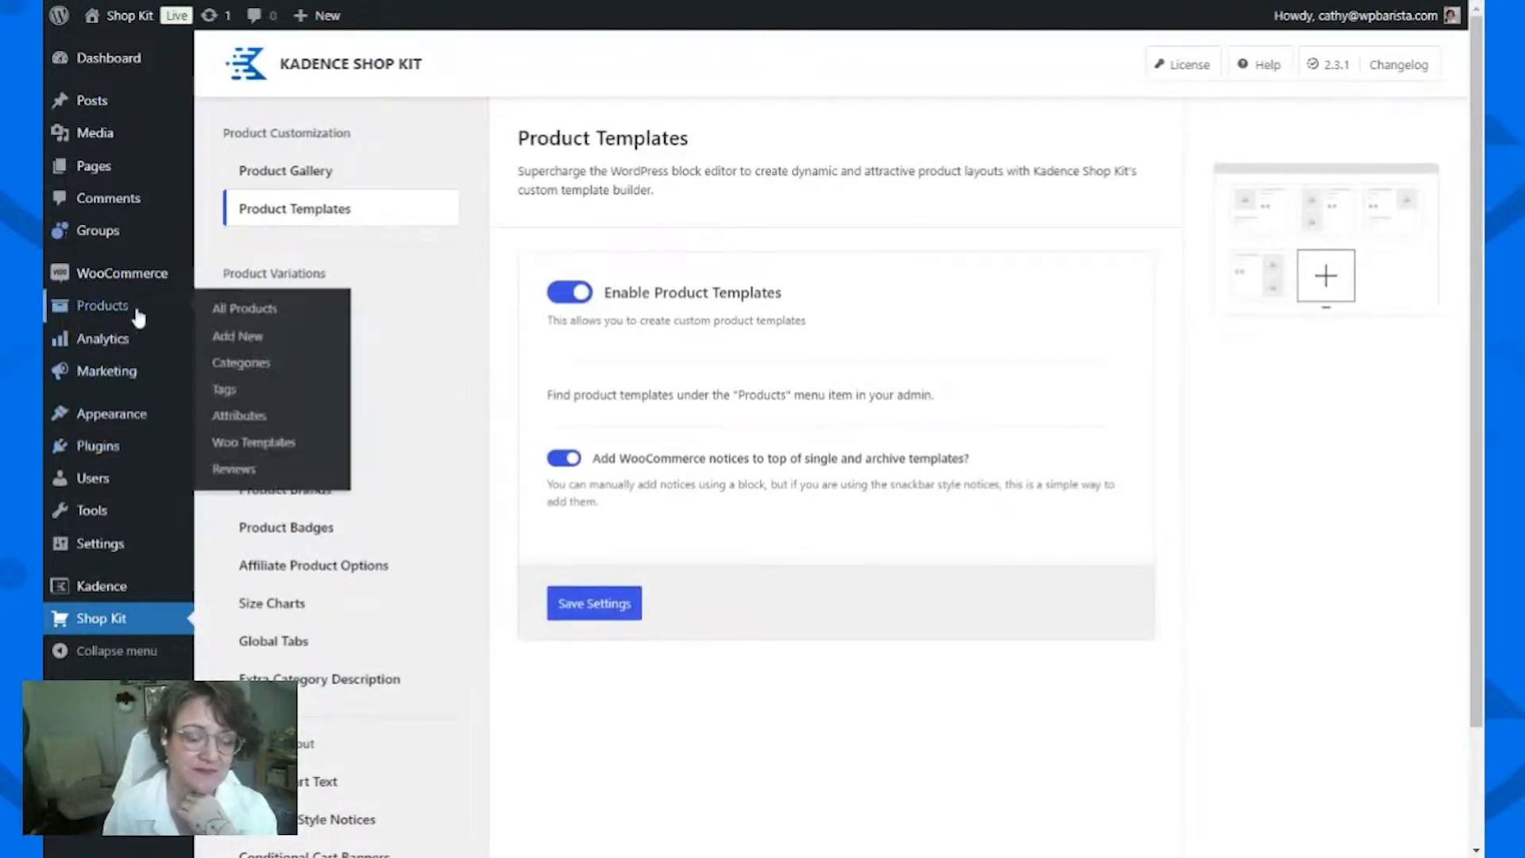
pyautogui.click(281, 451)
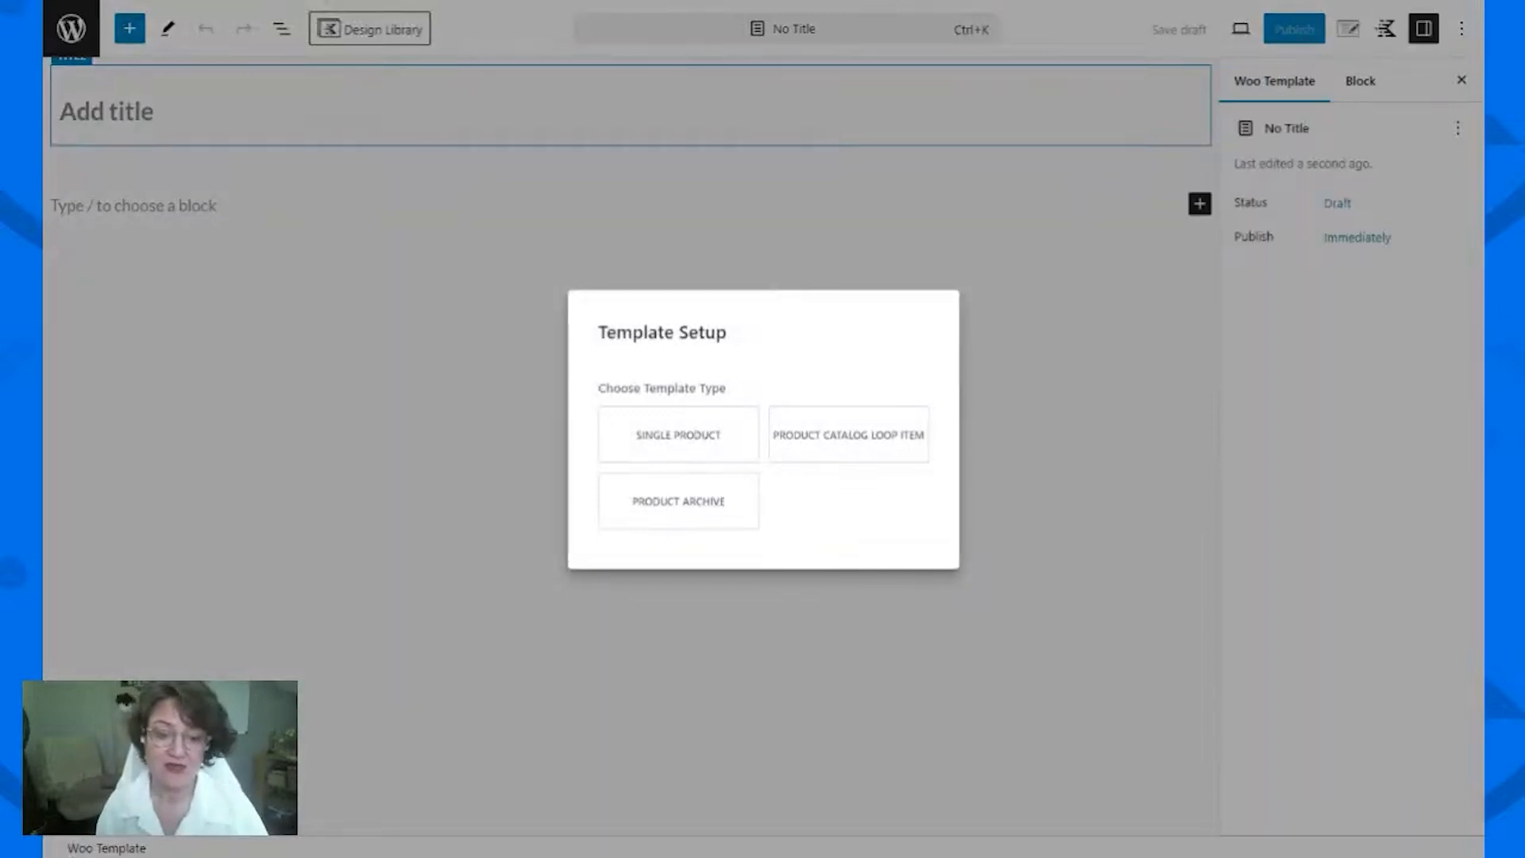
pyautogui.click(695, 435)
pyautogui.click(434, 615)
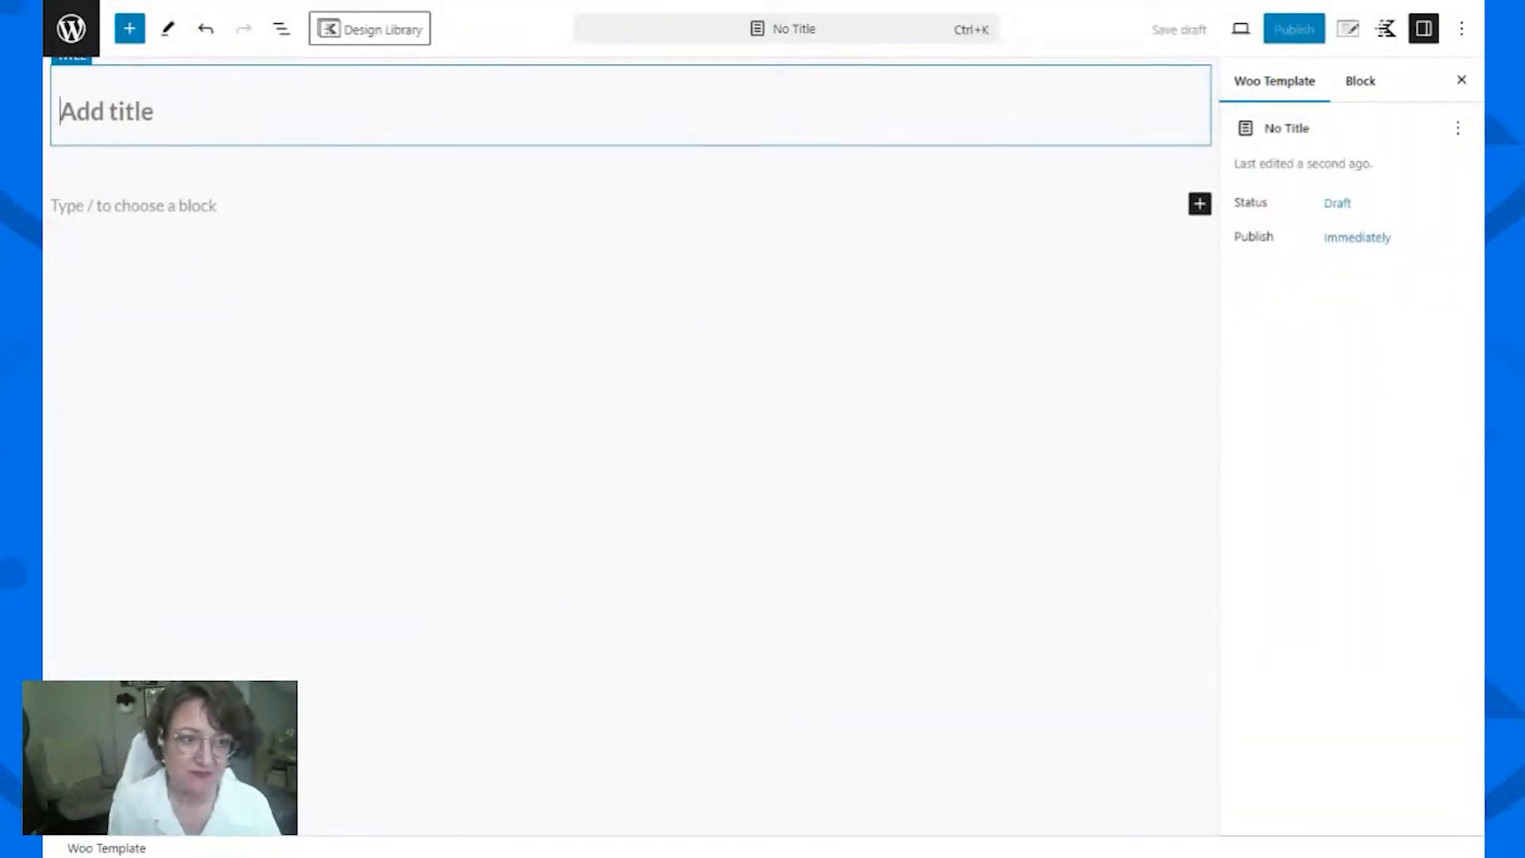
pyautogui.write('Template: Clas')
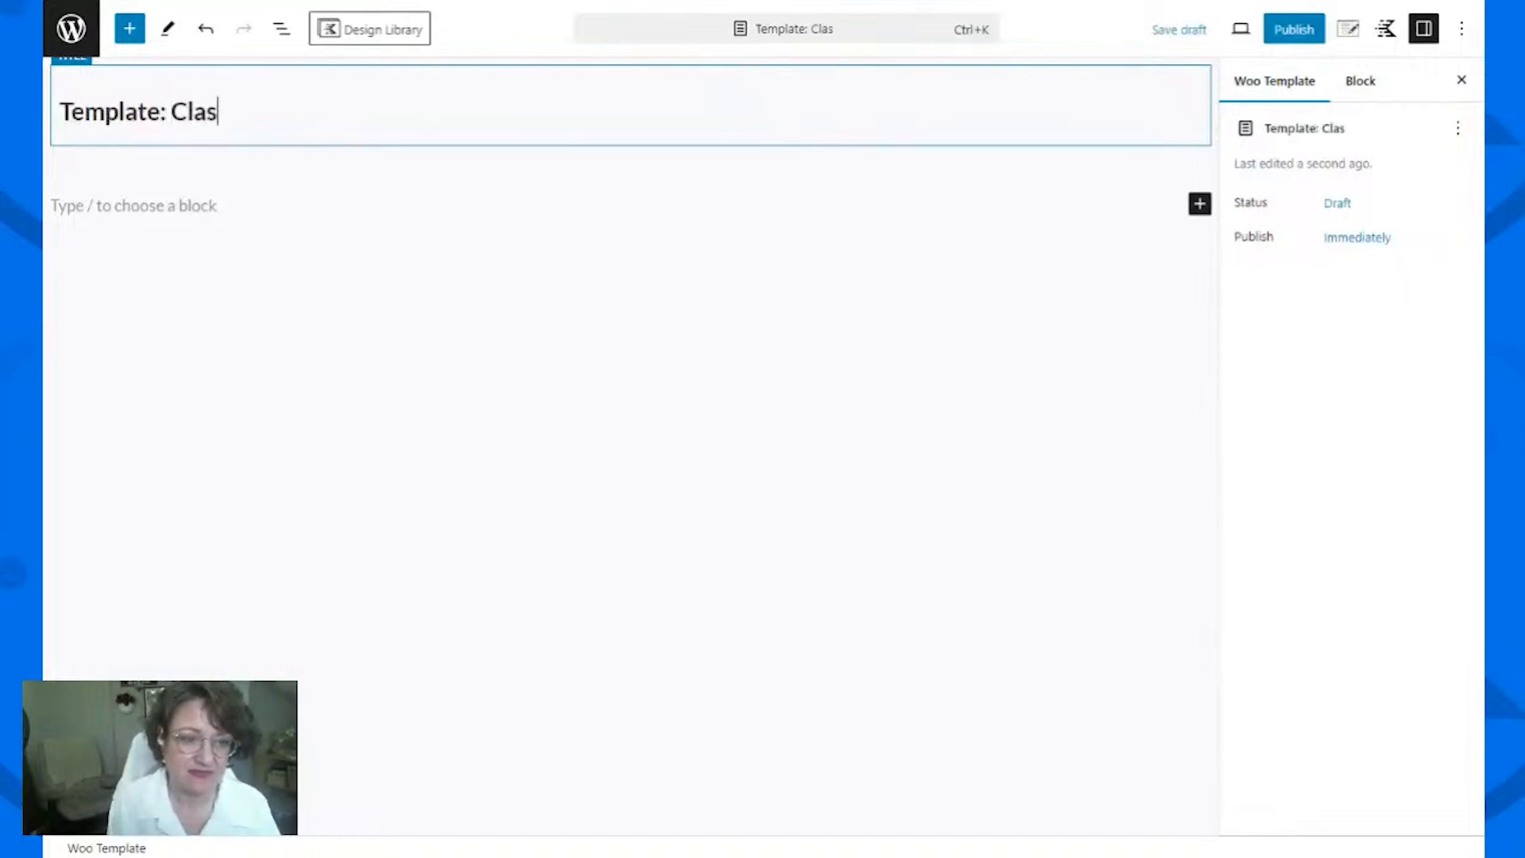
pyautogui.write('s')
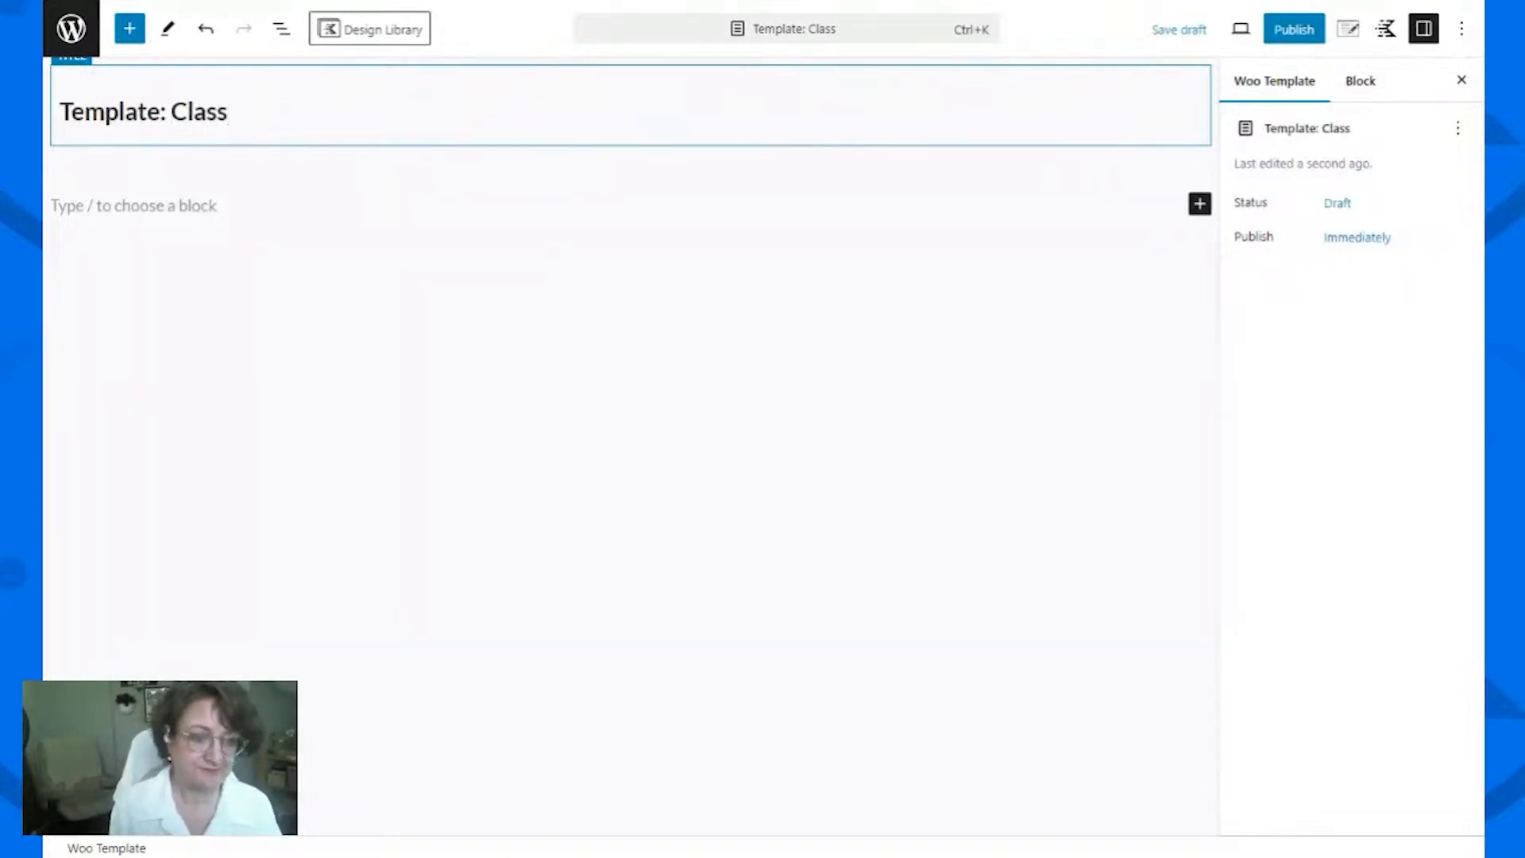
# Step: Insert a Row Layout block with a single column below the template title
pyautogui.press('Return')
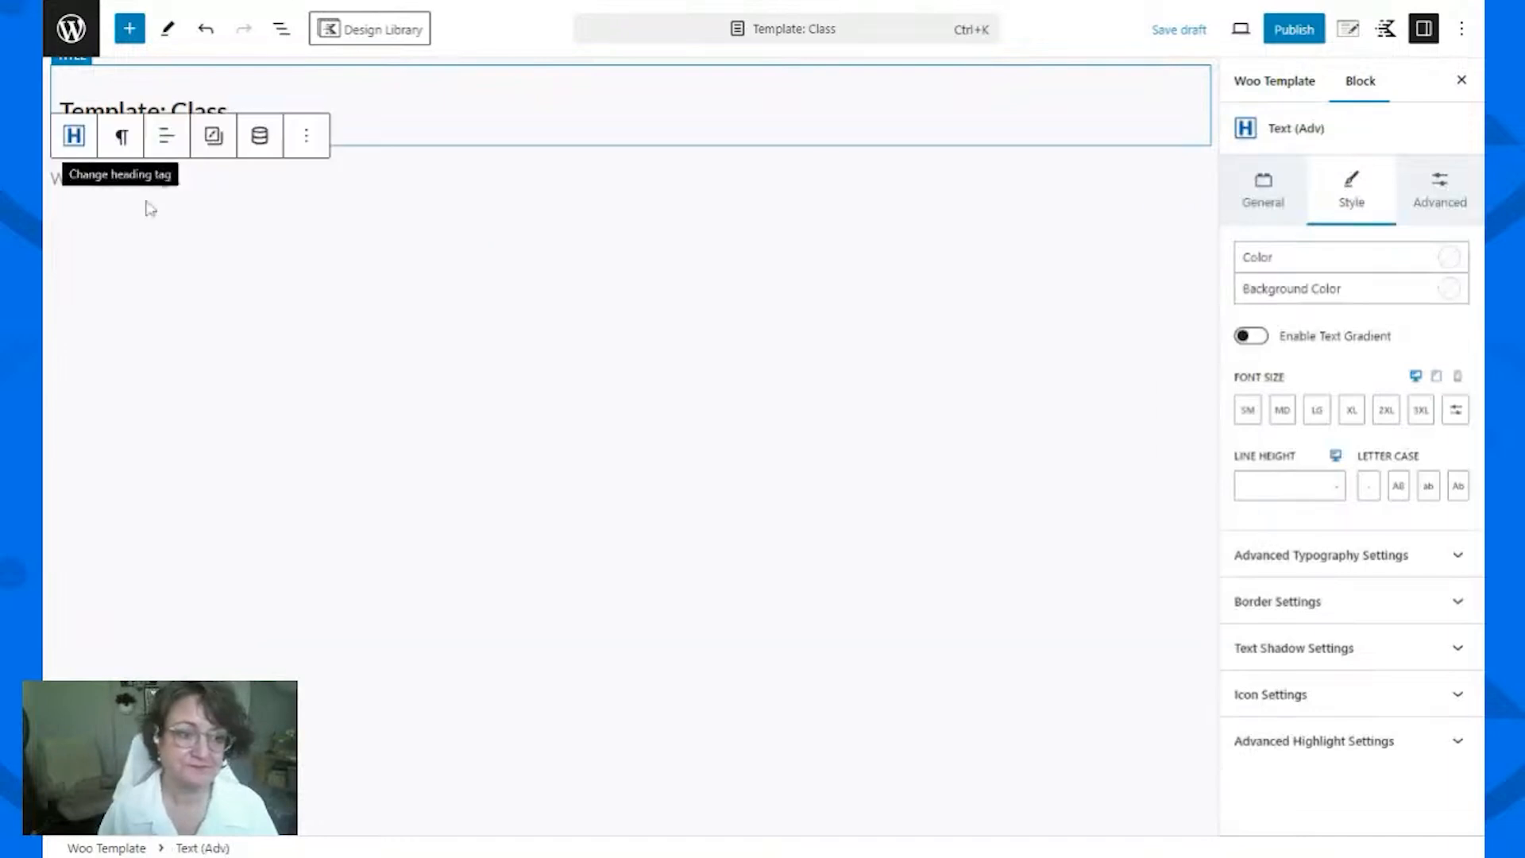
pyautogui.write('/row')
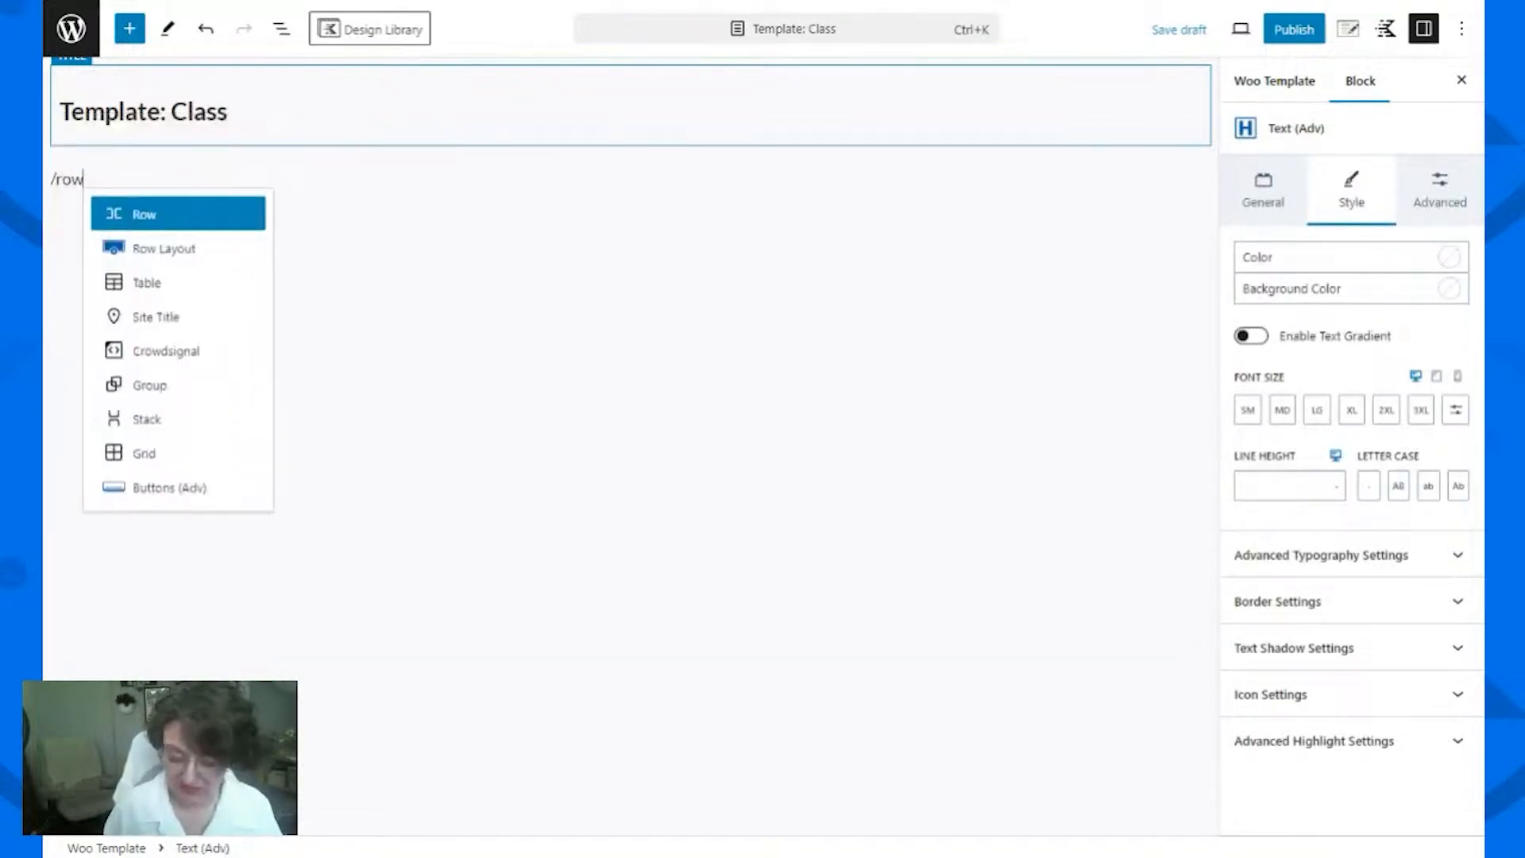
pyautogui.press('Down')
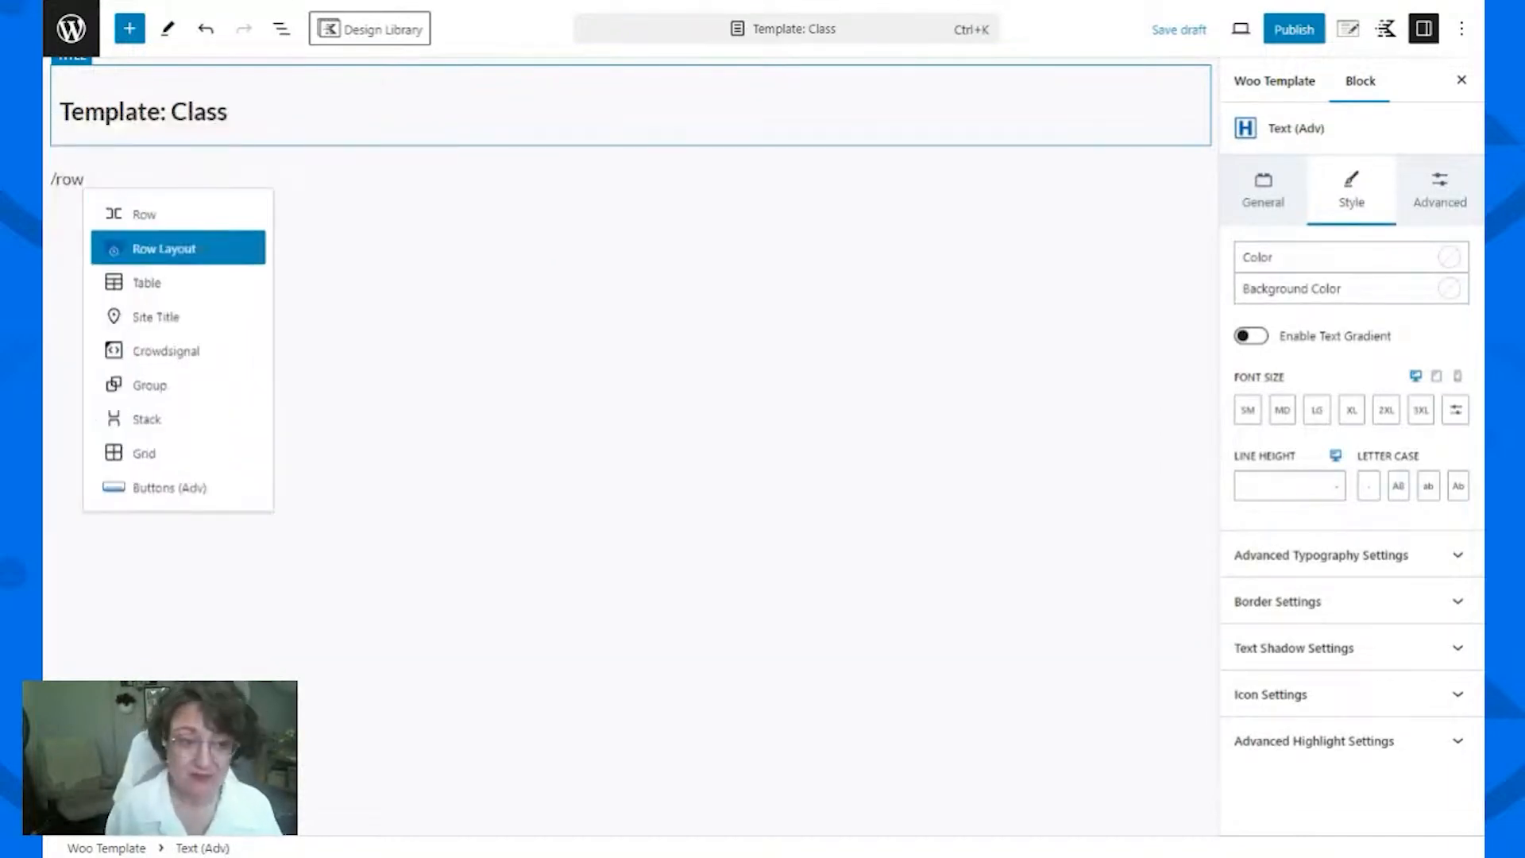
pyautogui.press('Return')
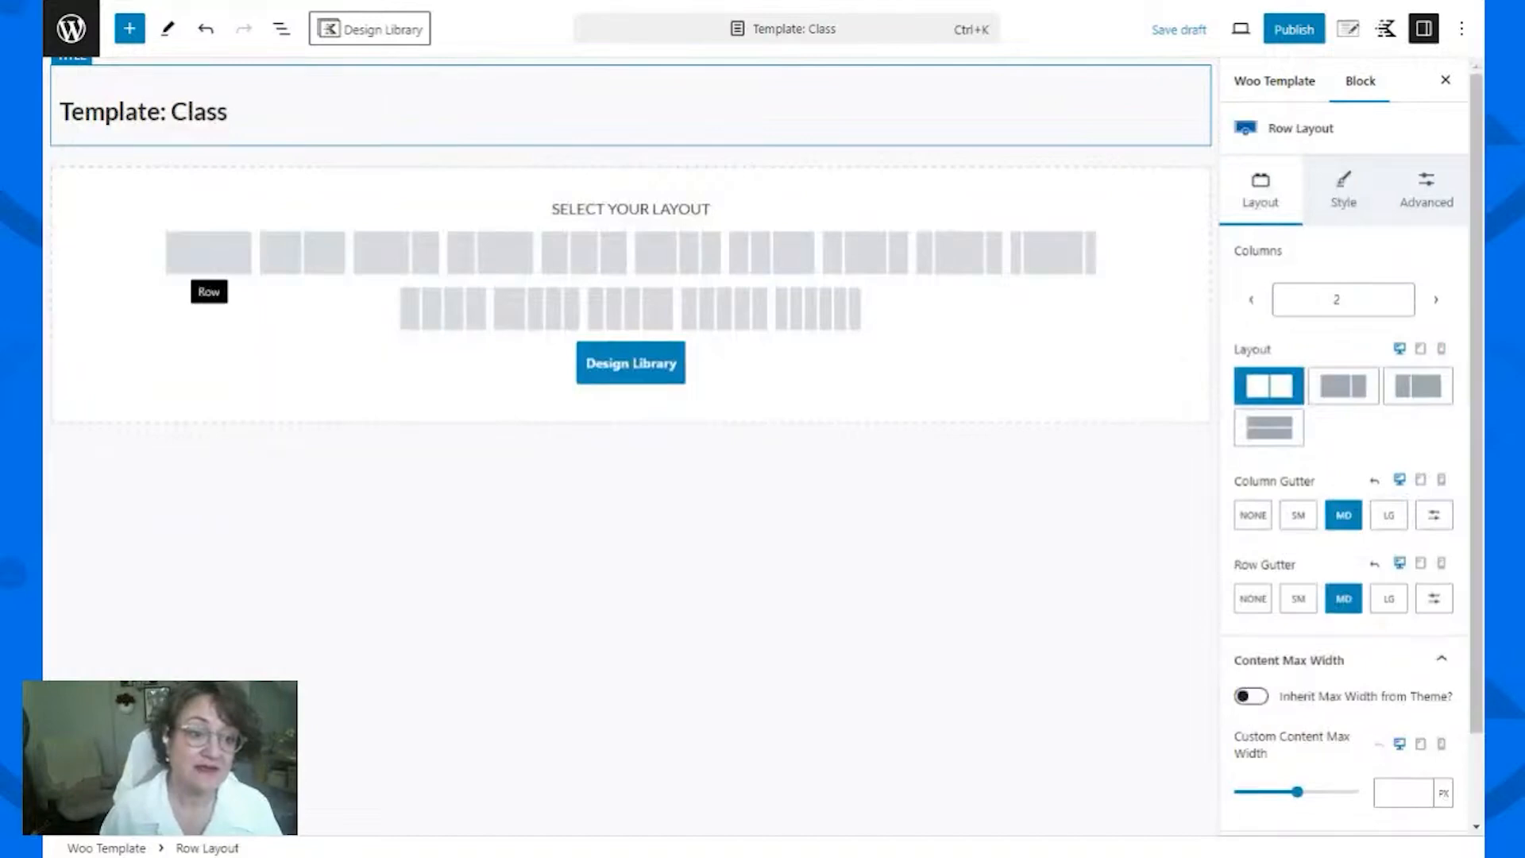
pyautogui.click(207, 255)
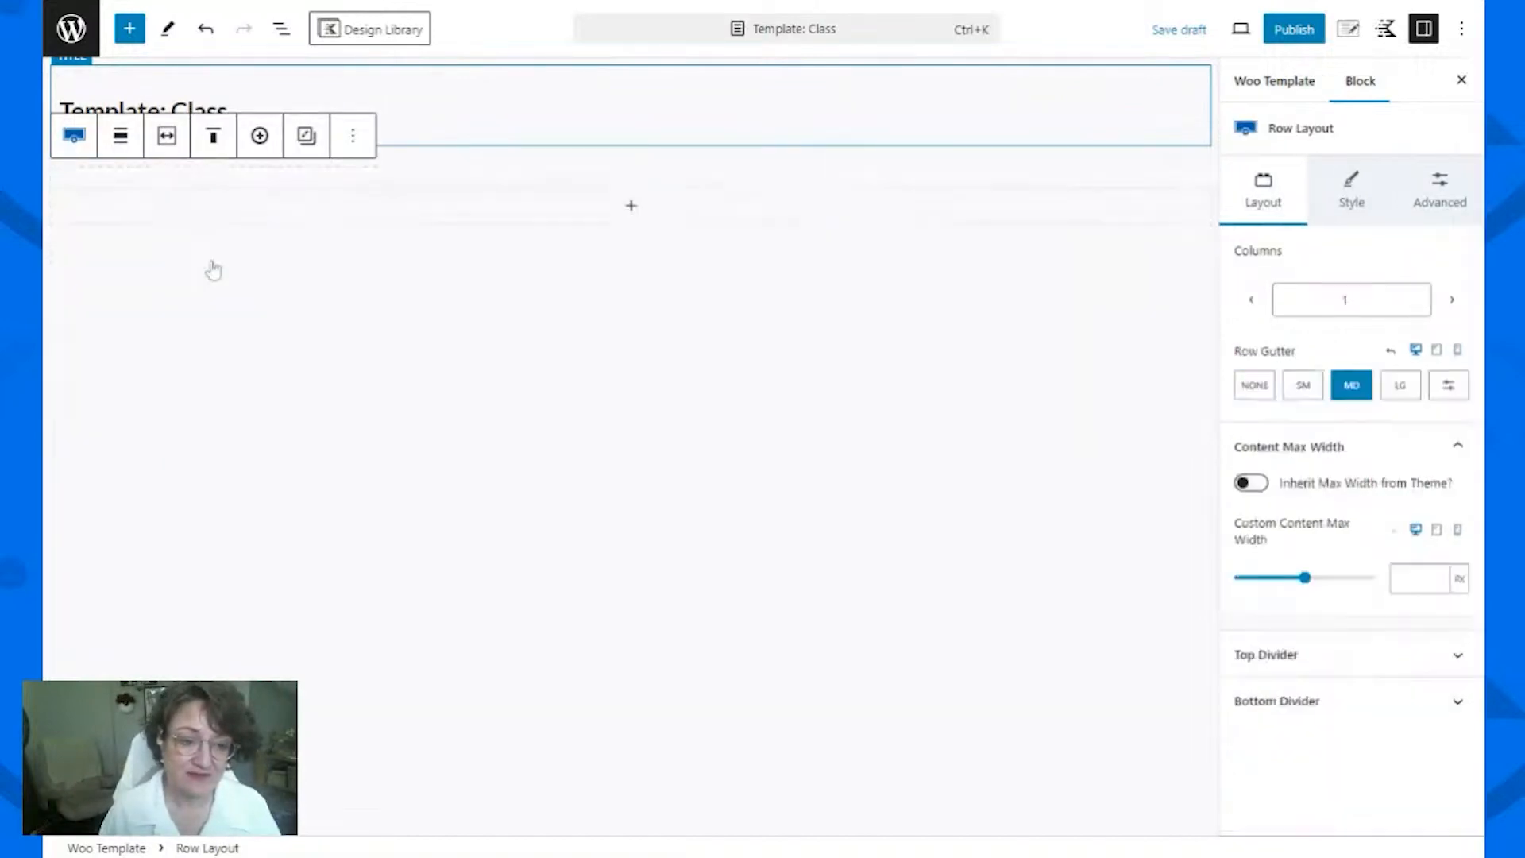
# Step: Add an Image (Adv) block inside the single-column row
pyautogui.click(646, 210)
pyautogui.write('adv im')
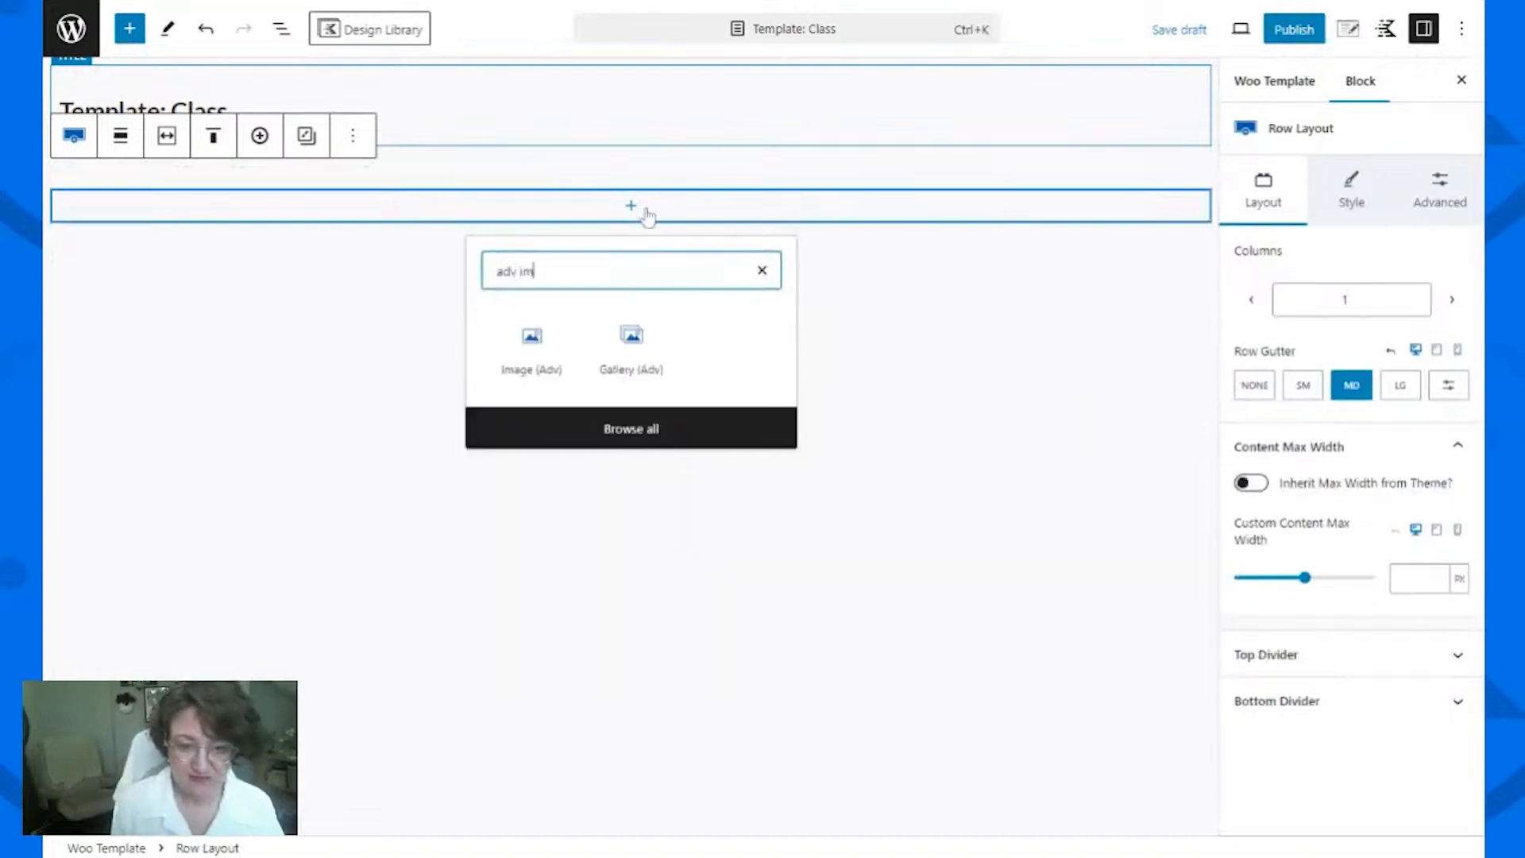
pyautogui.write('age')
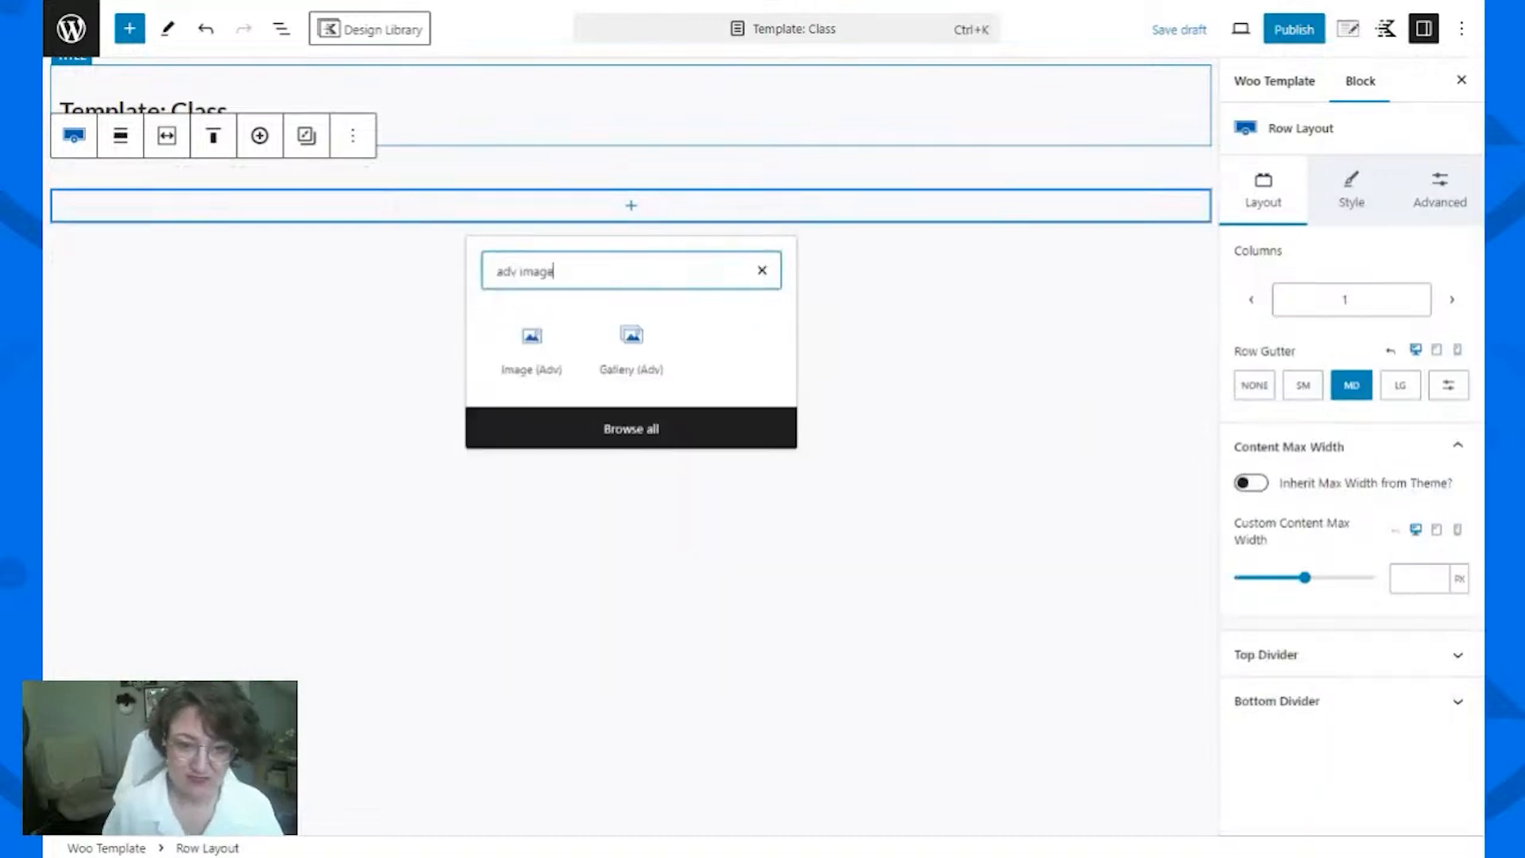
pyautogui.click(526, 375)
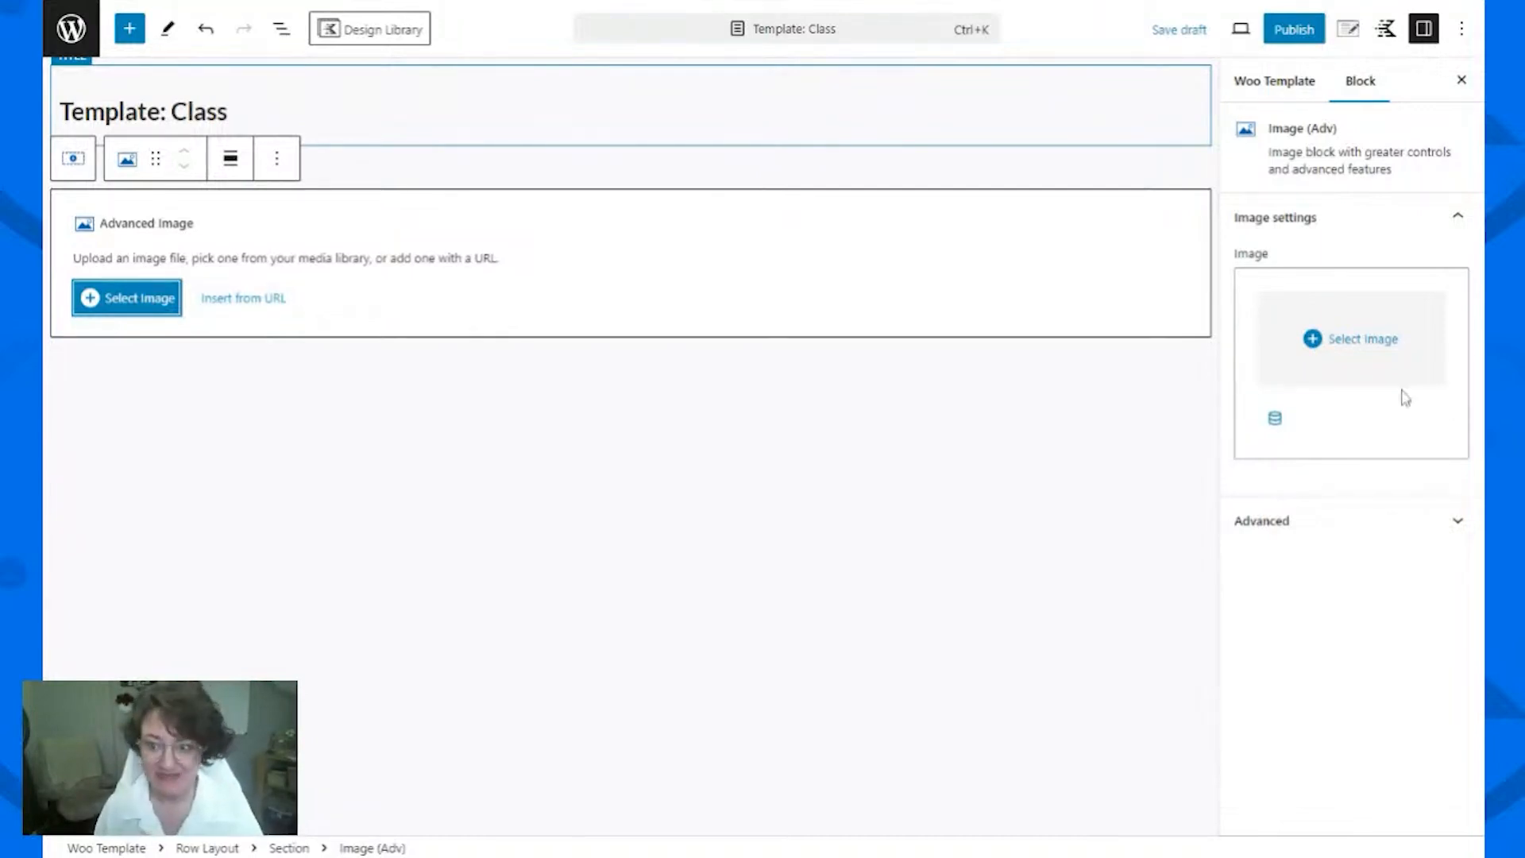
# Step: Enable the dynamic image for the Image (Adv) block and set its source to the current post's Featured Image
pyautogui.click(1277, 422)
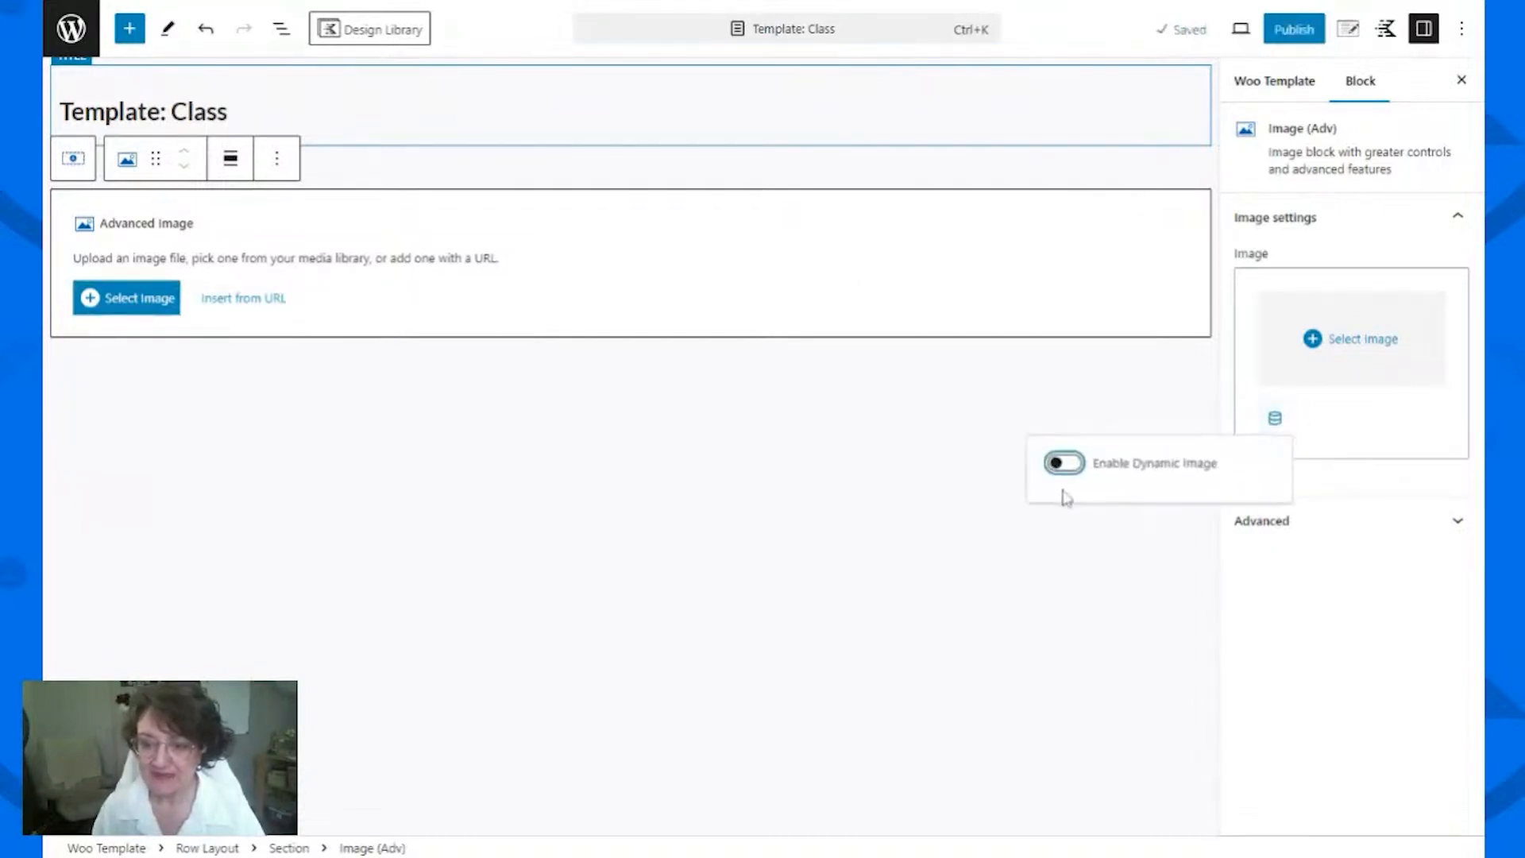
pyautogui.click(1072, 466)
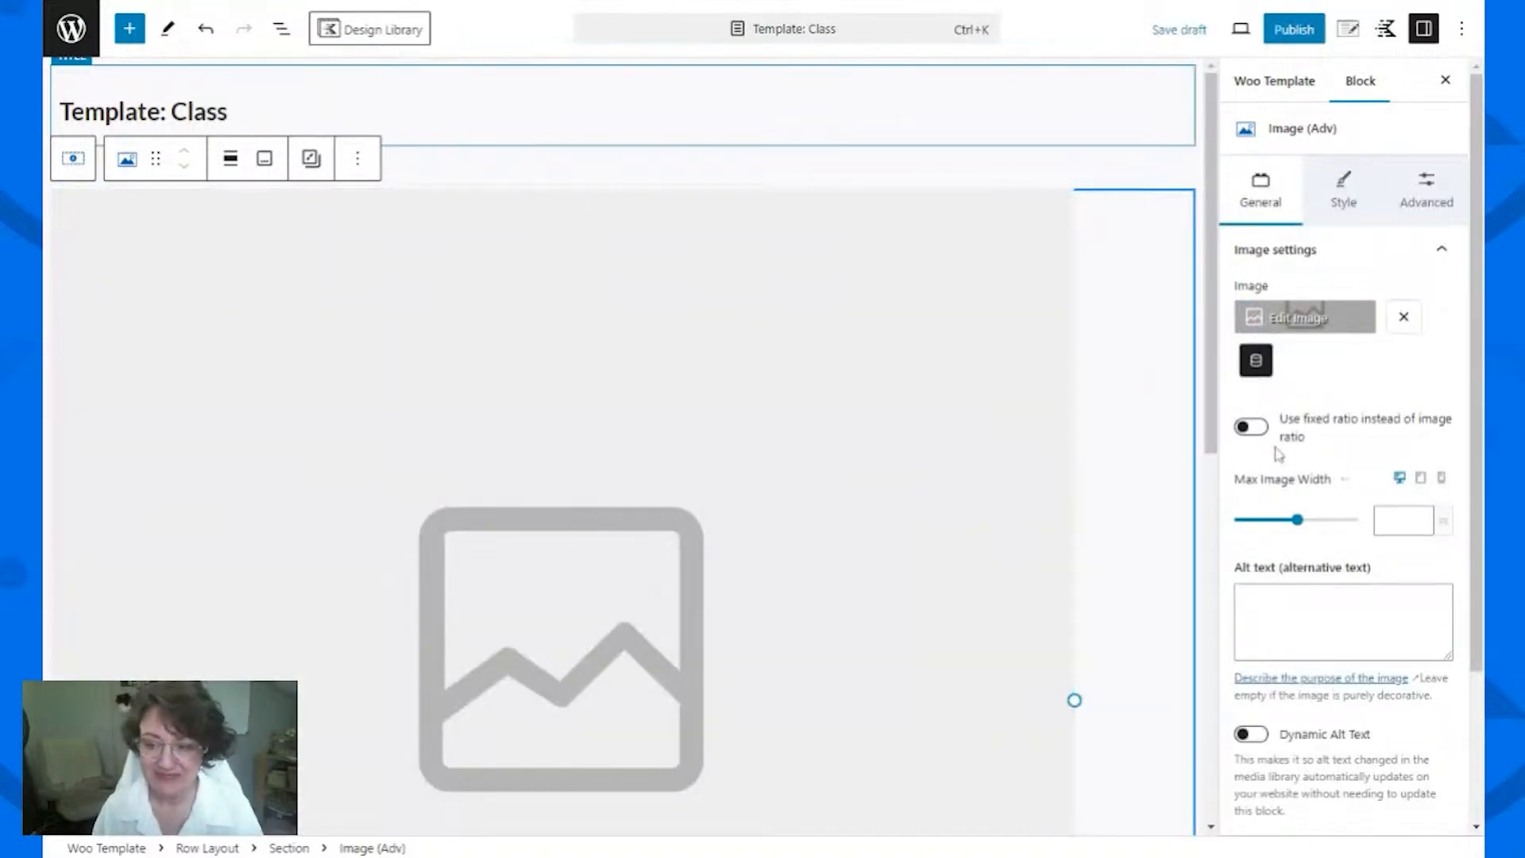
pyautogui.click(1256, 361)
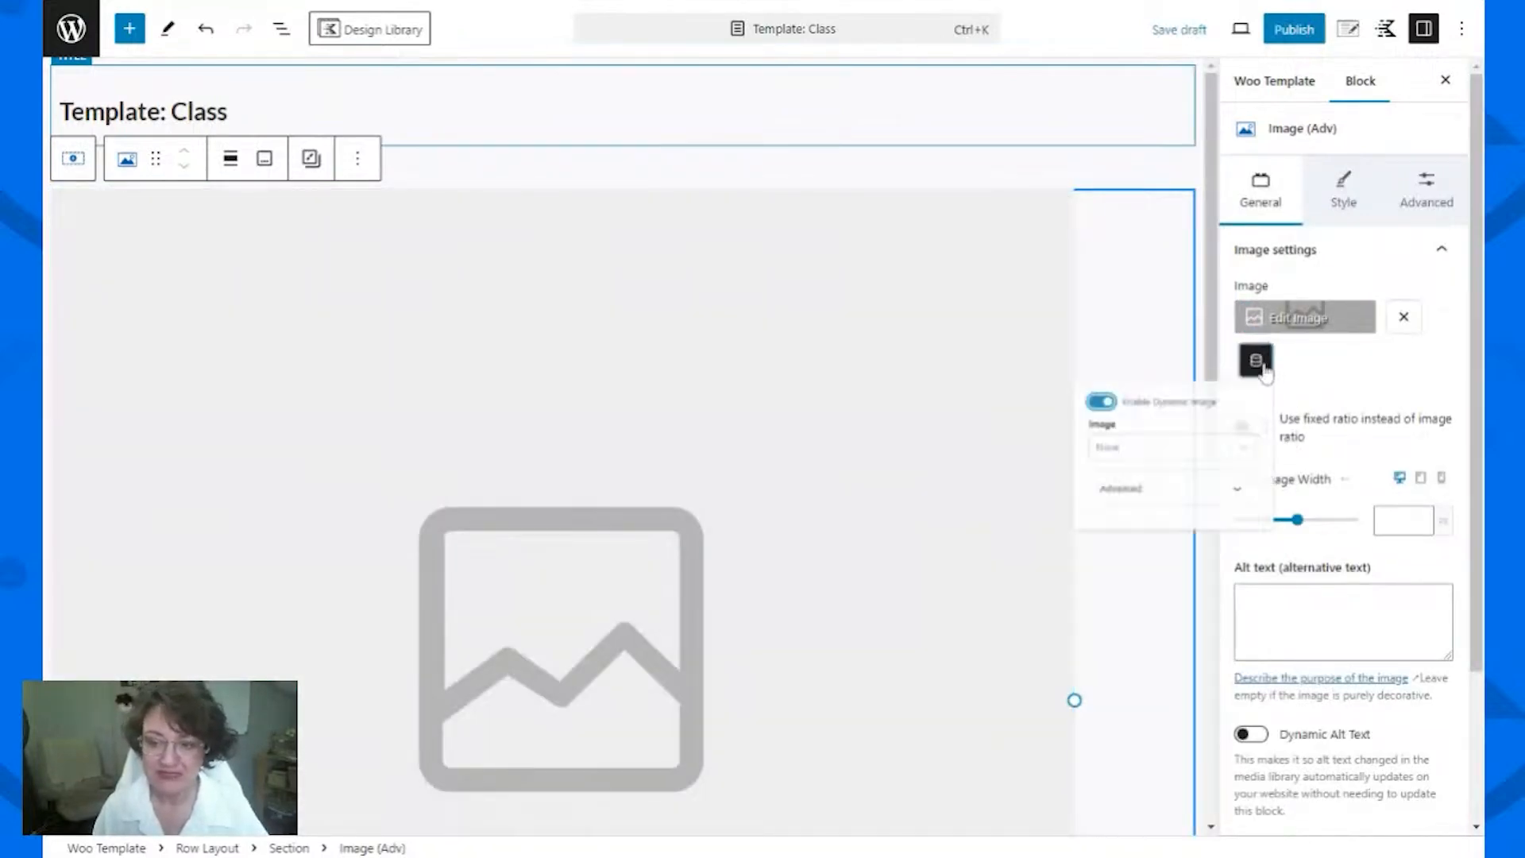
pyautogui.click(1138, 473)
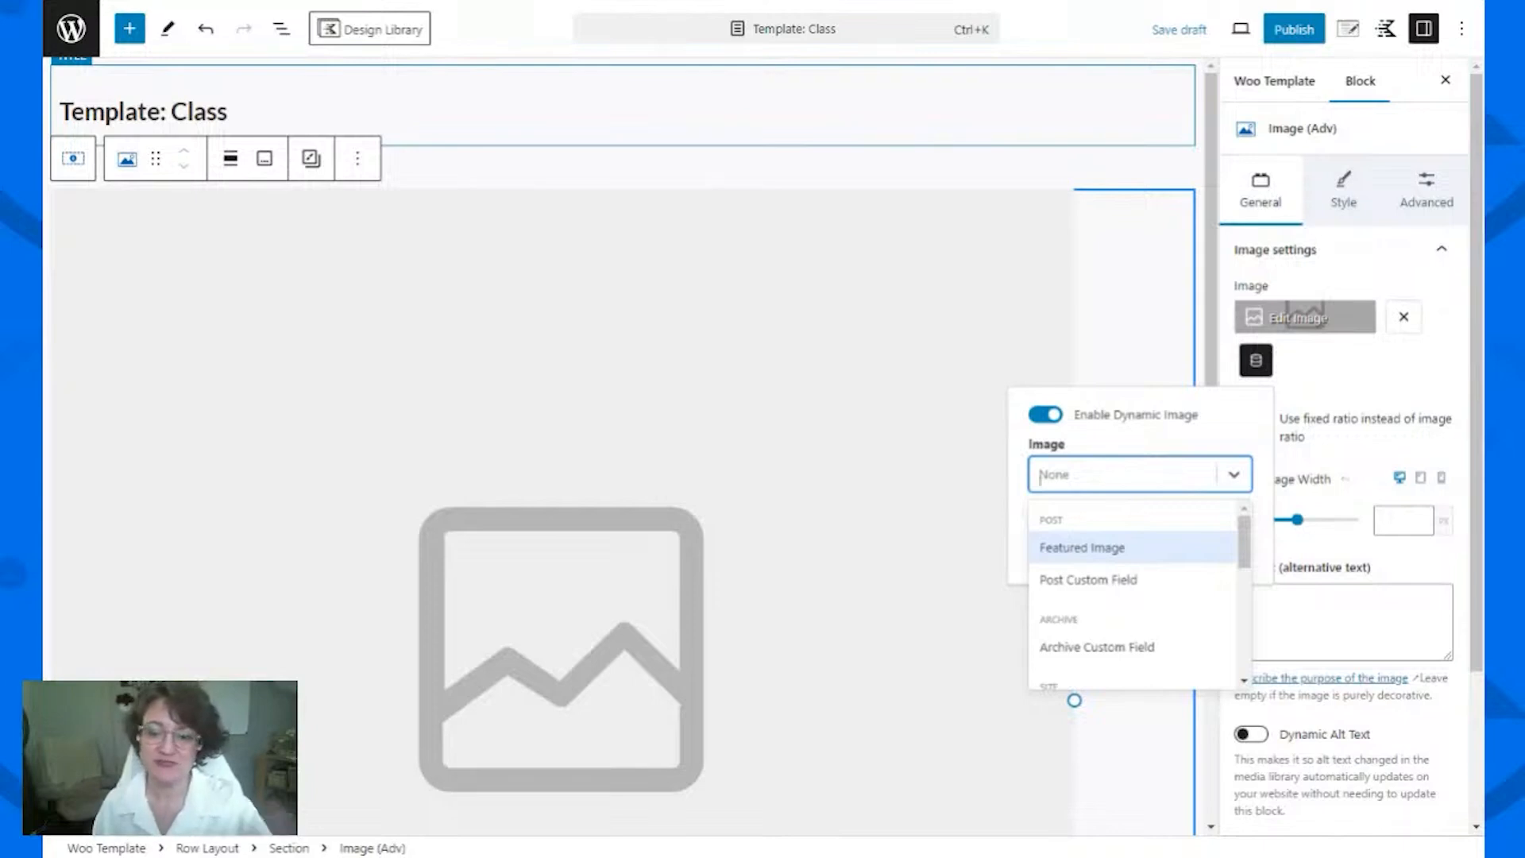
pyautogui.click(1080, 550)
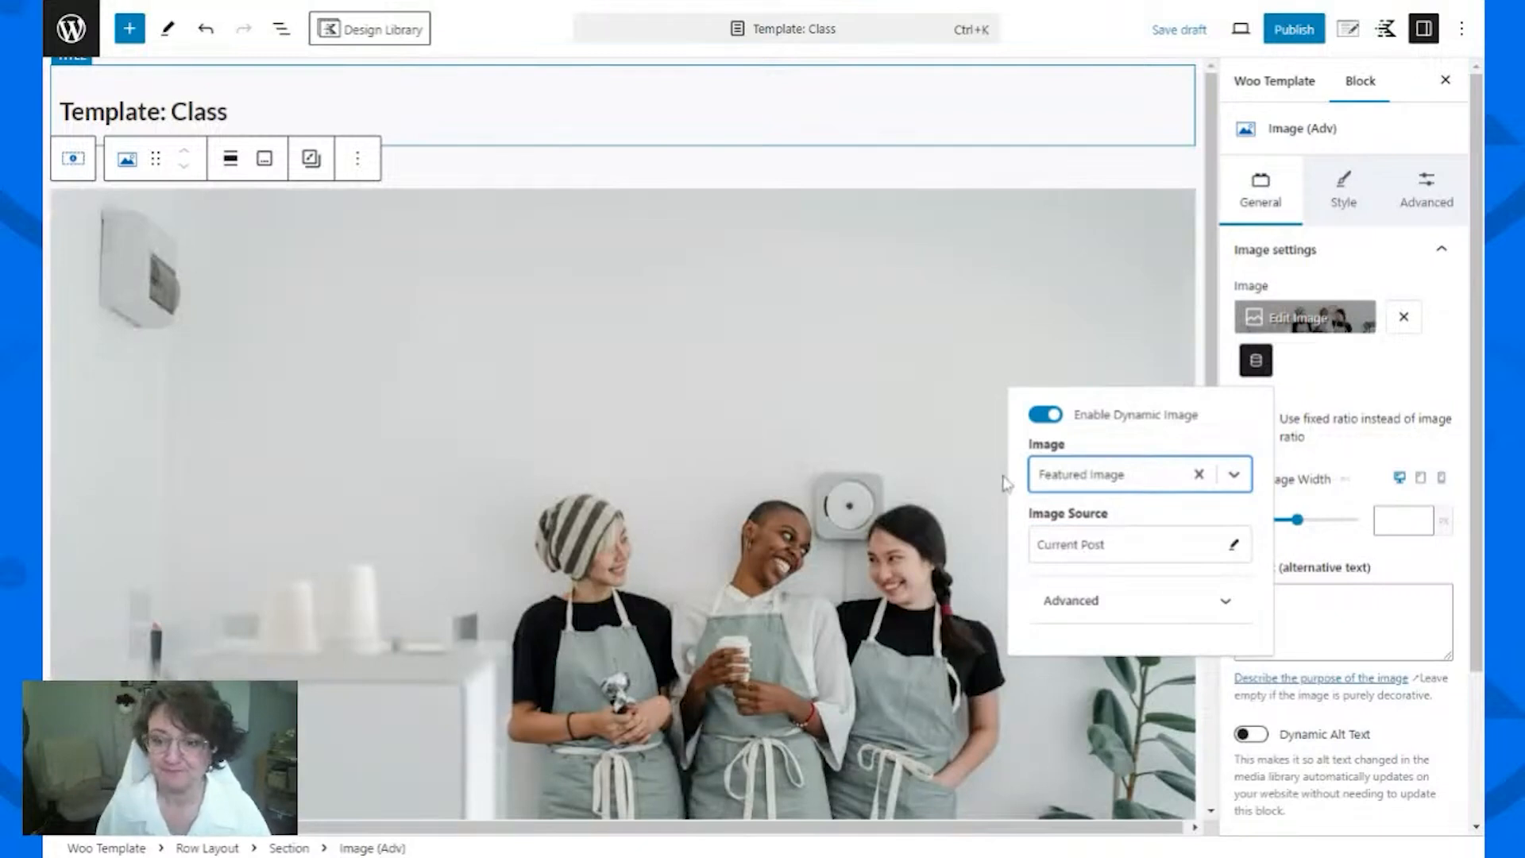
pyautogui.click(1089, 177)
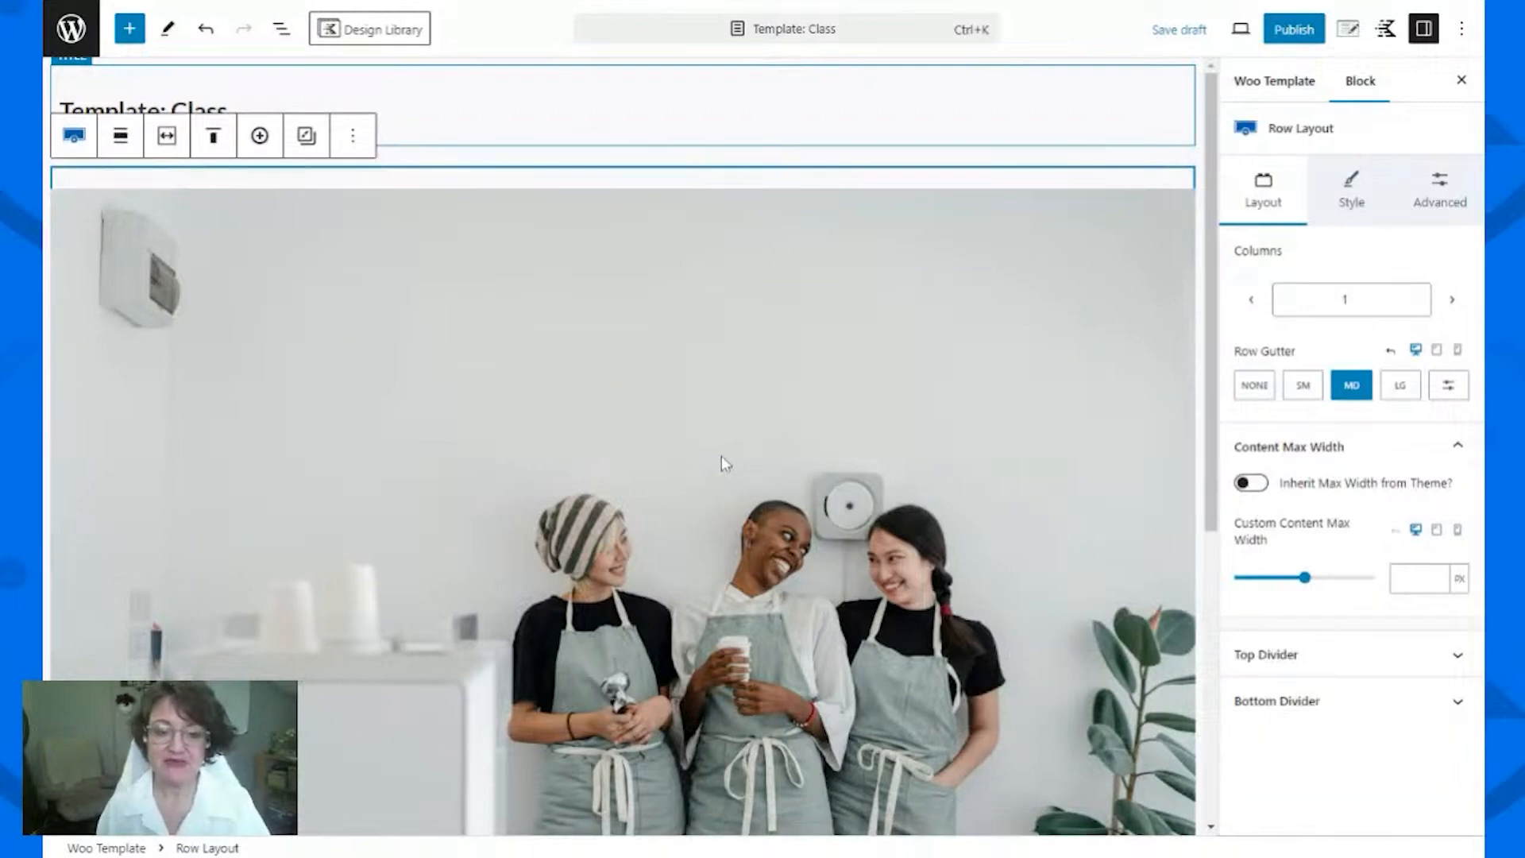
pyautogui.scroll(-3, 722, 457)
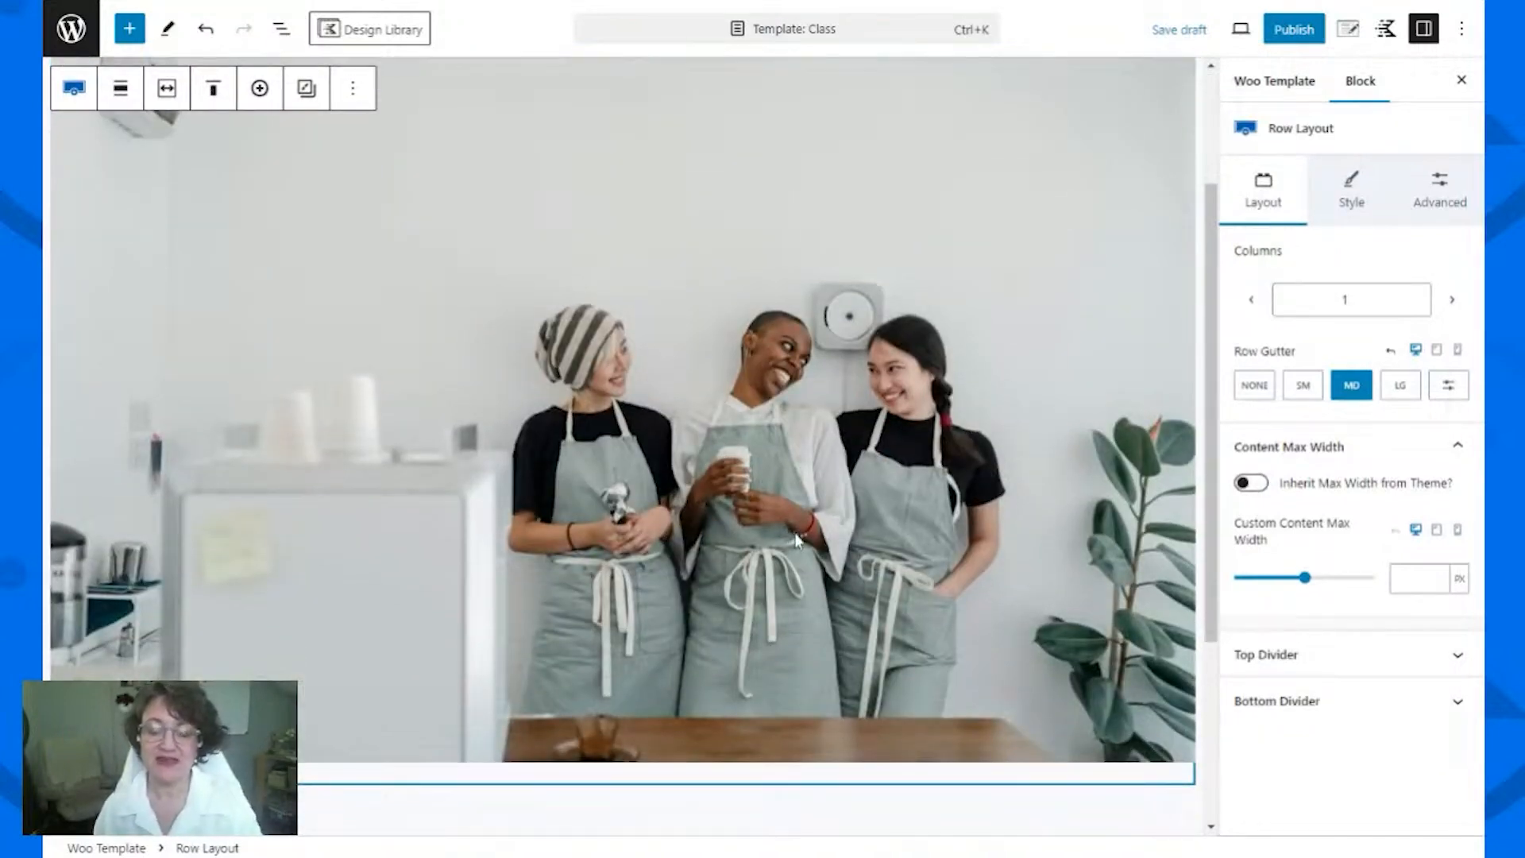
pyautogui.scroll(3, 1045, 518)
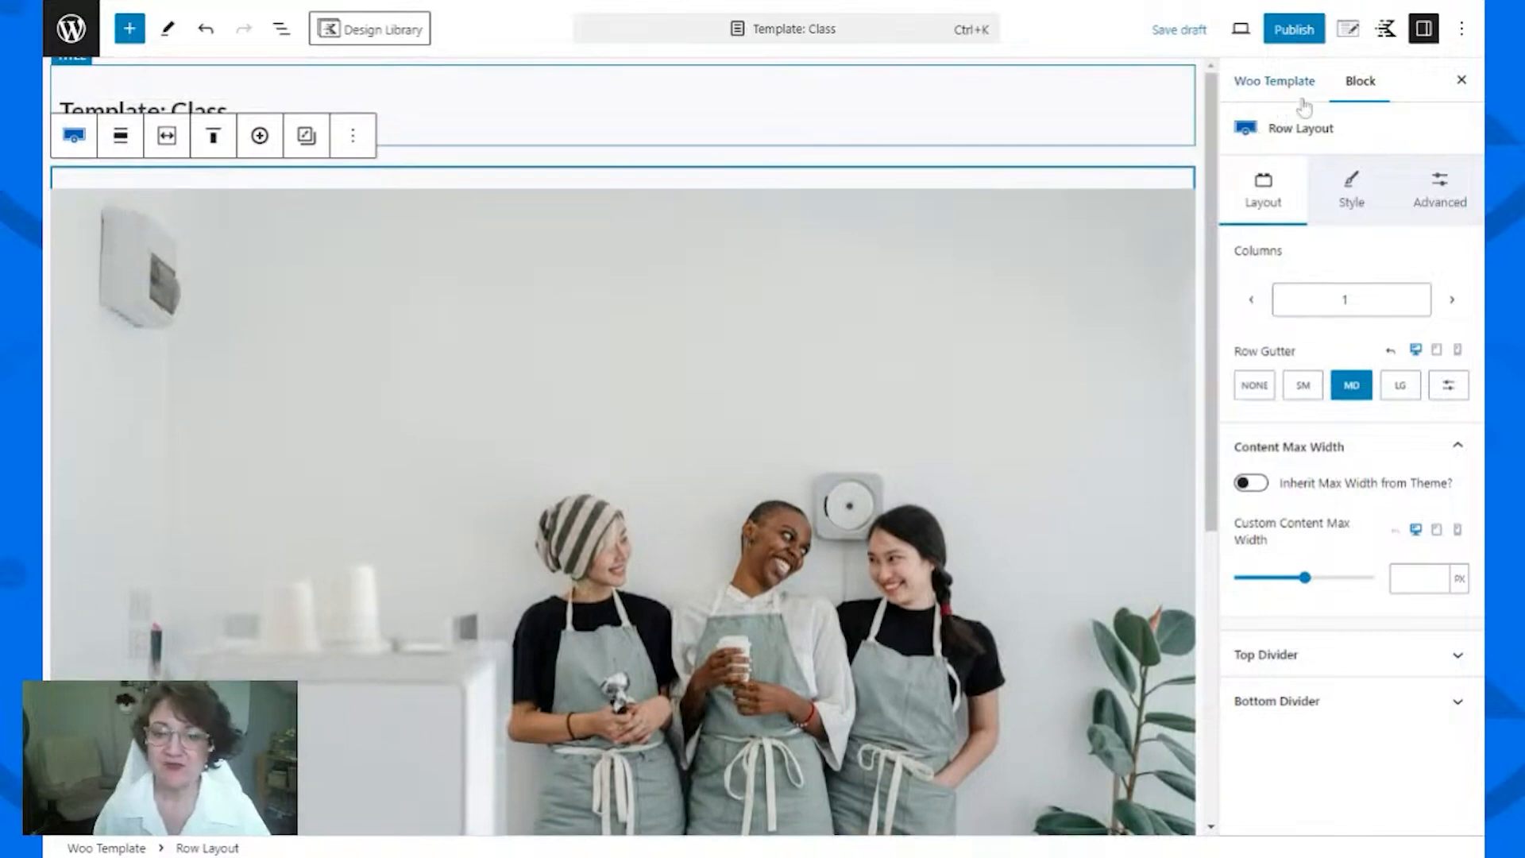
# Step: Set the template's dynamic preview product to Sourdough Pizzas in the preview settings
pyautogui.click(1346, 34)
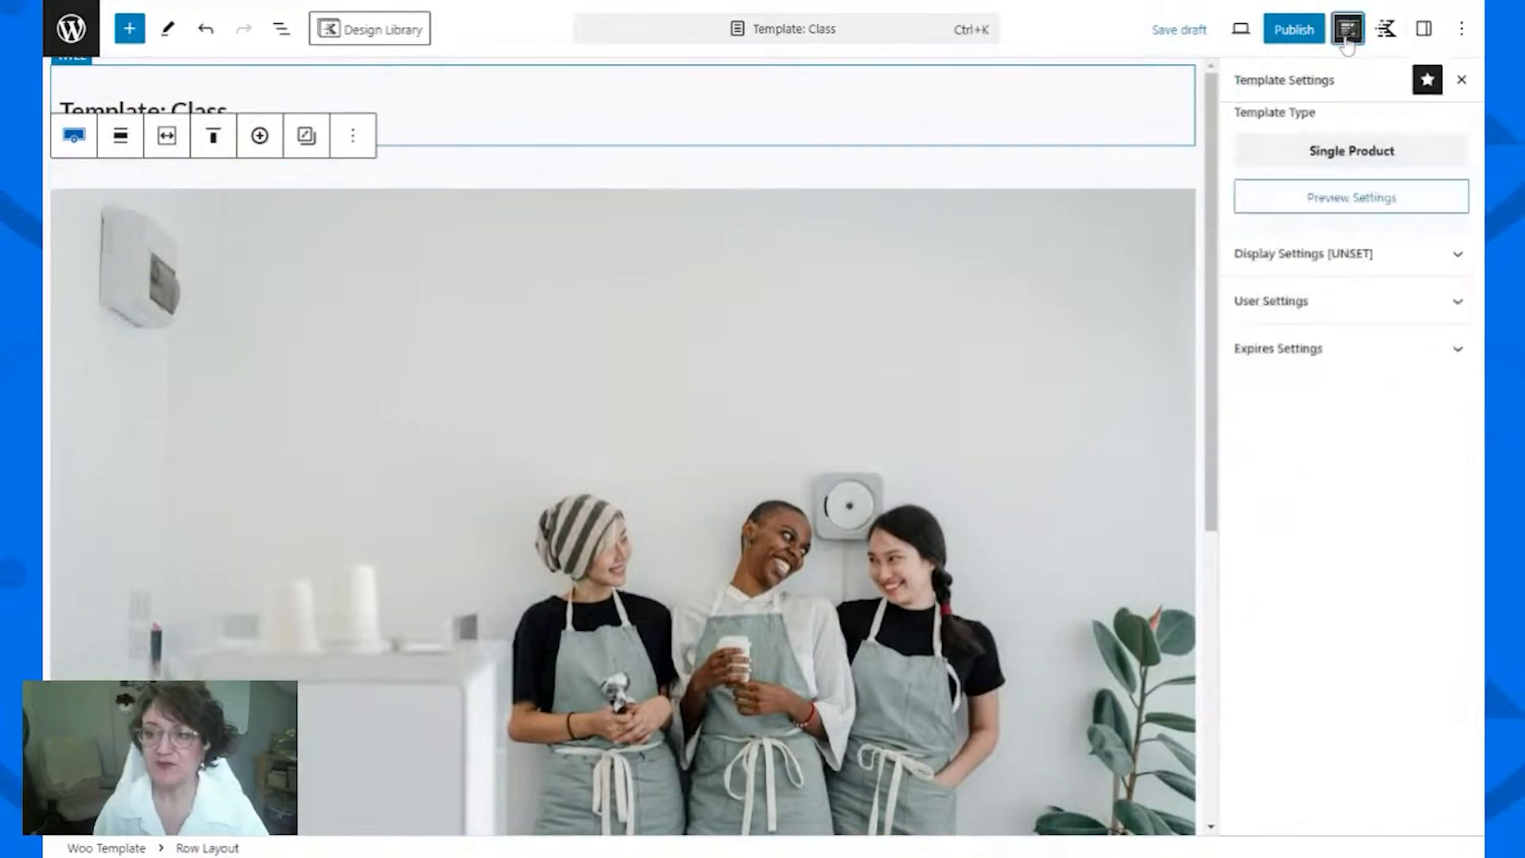
pyautogui.click(1351, 198)
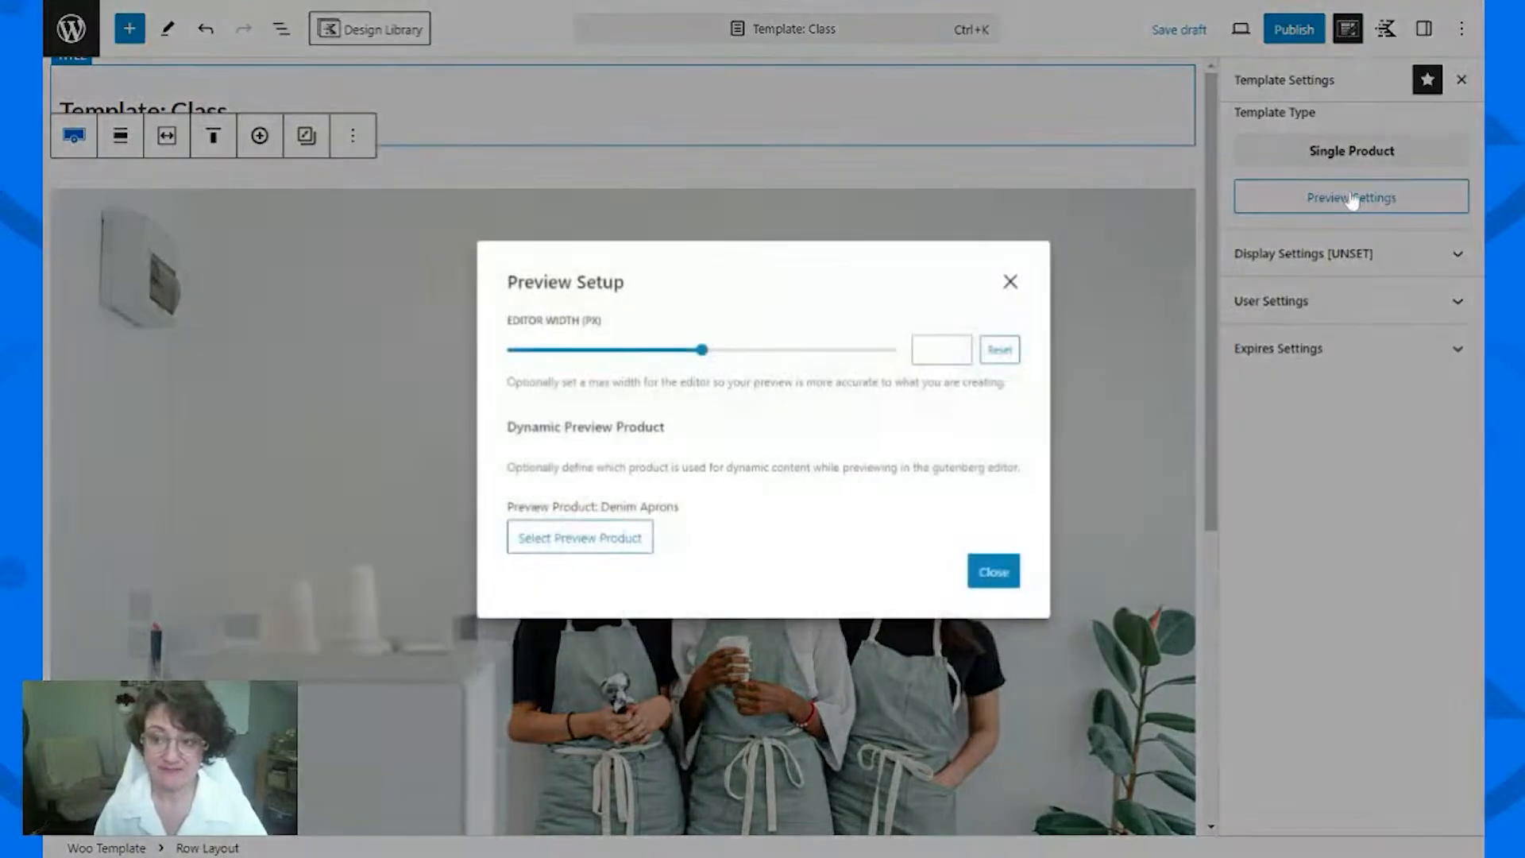
pyautogui.click(577, 544)
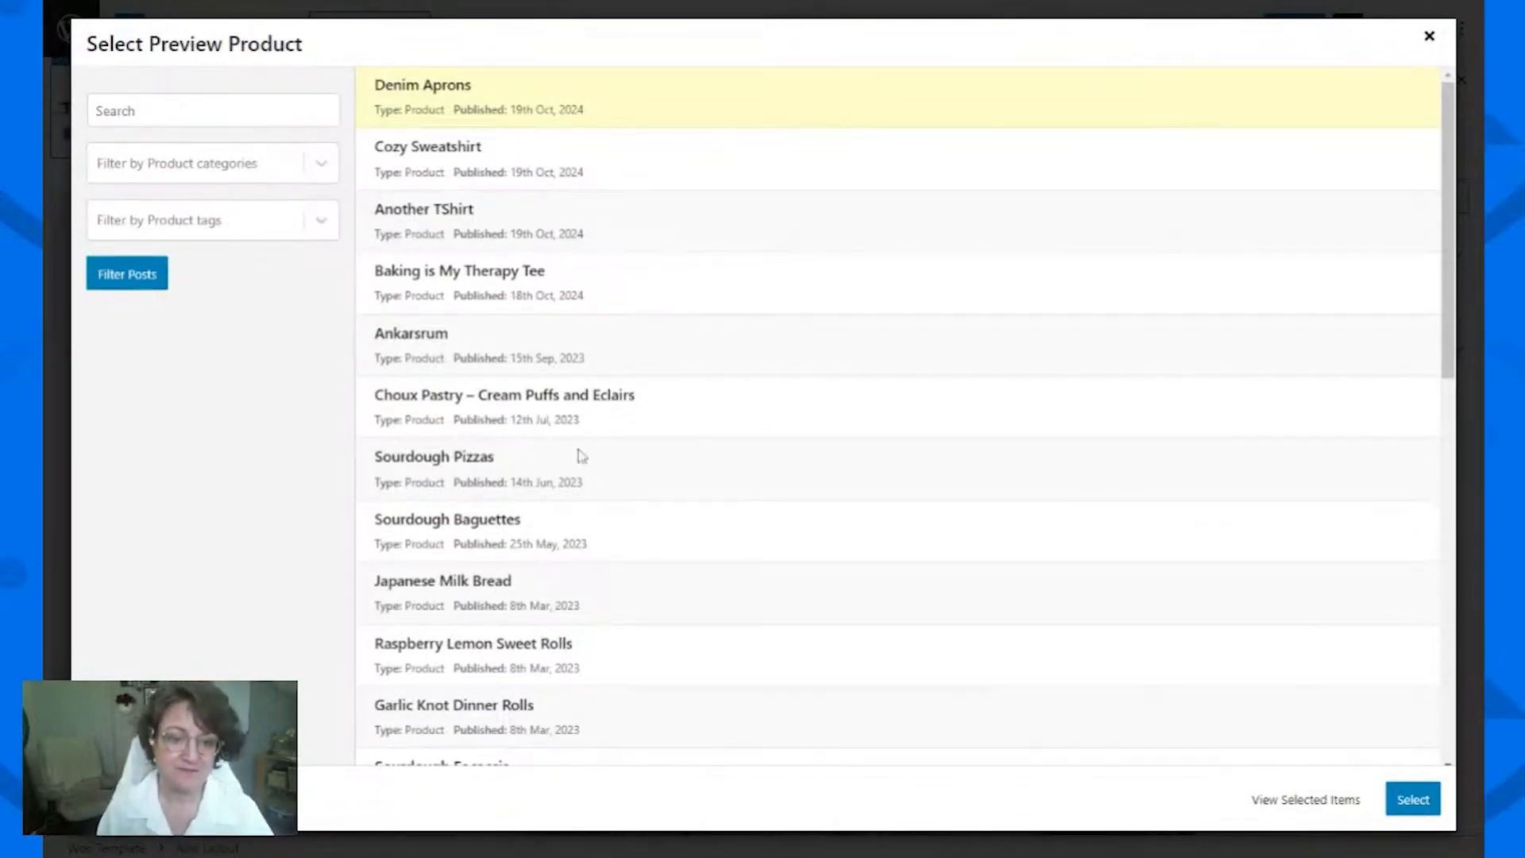
pyautogui.click(554, 479)
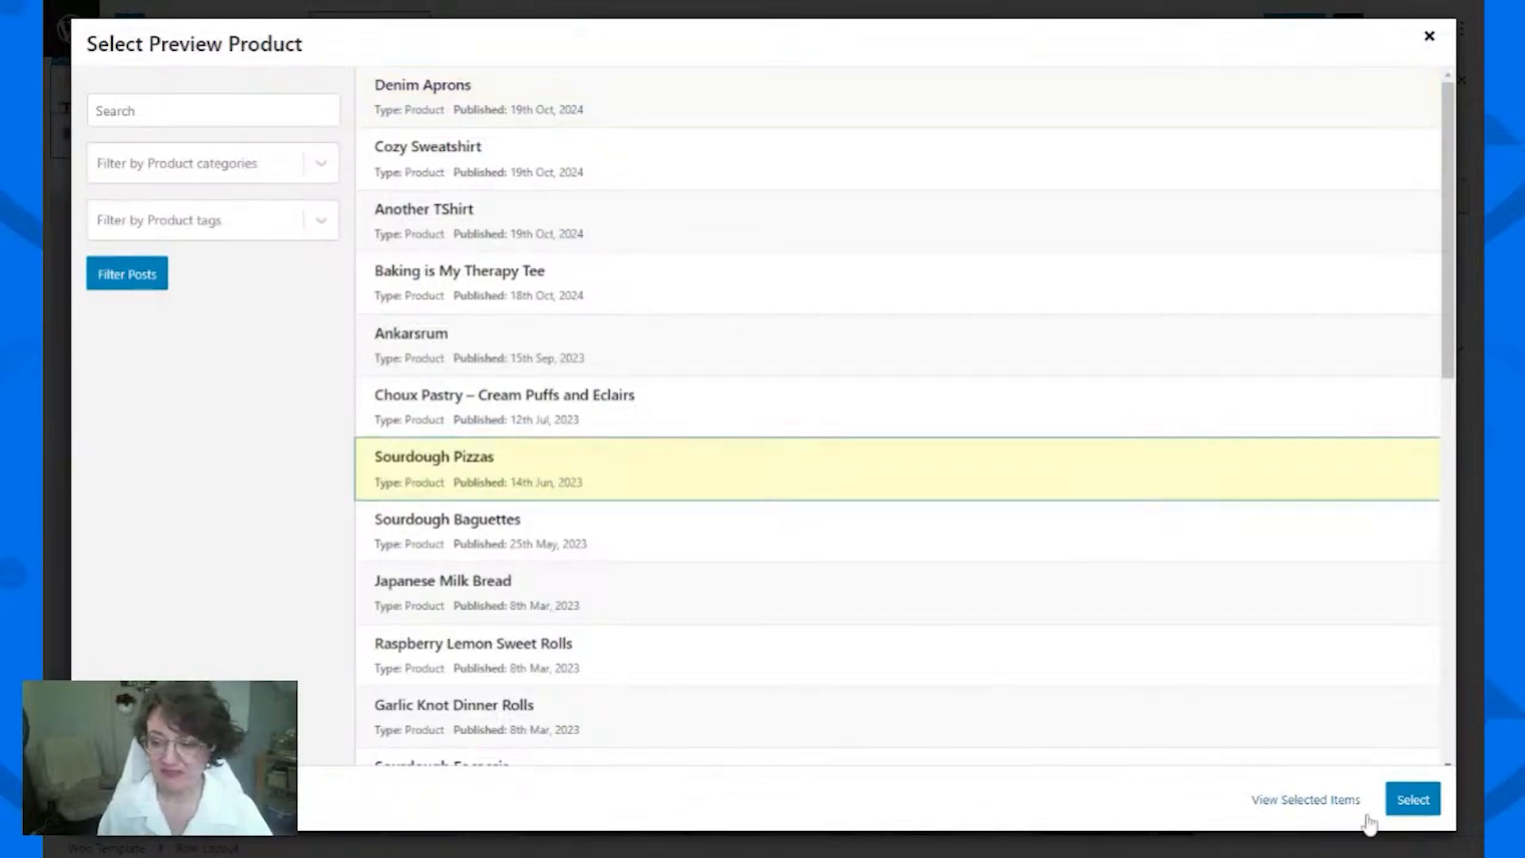
pyautogui.click(1412, 799)
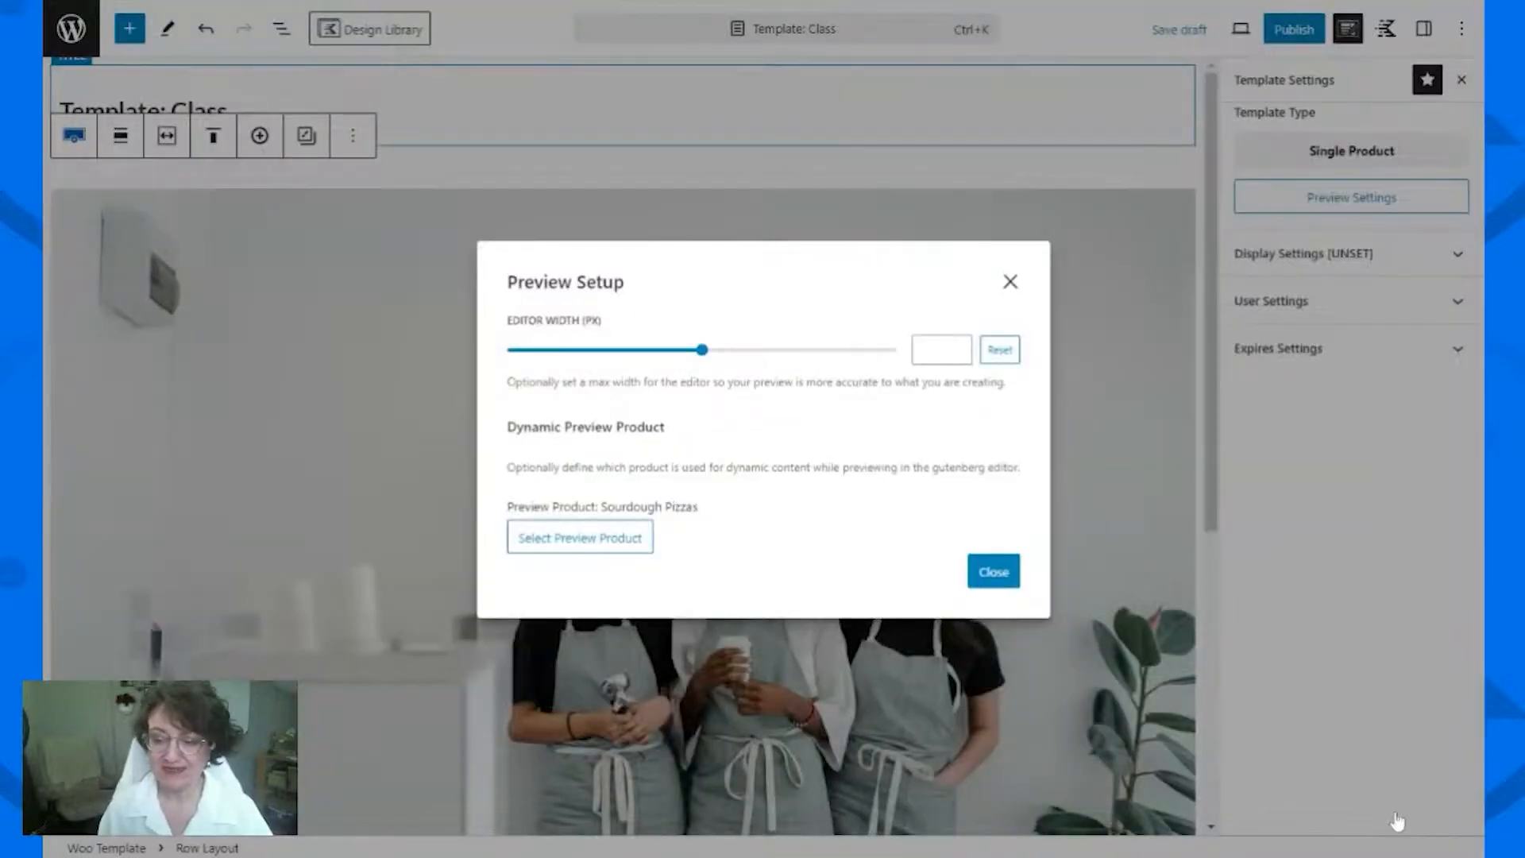
pyautogui.click(995, 573)
pyautogui.scroll(-8, 726, 384)
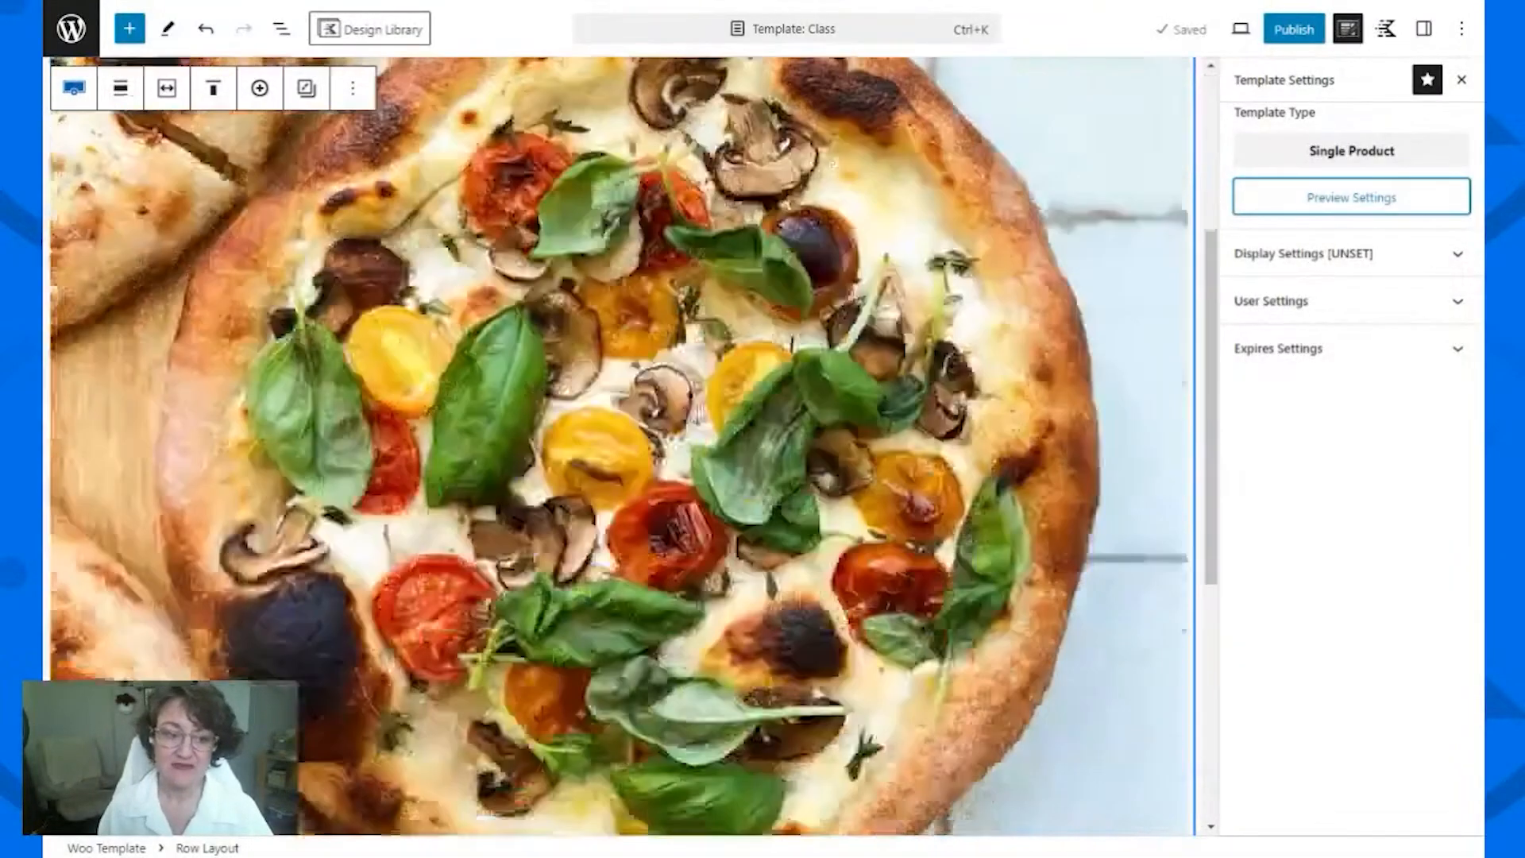
pyautogui.scroll(8, 845, 310)
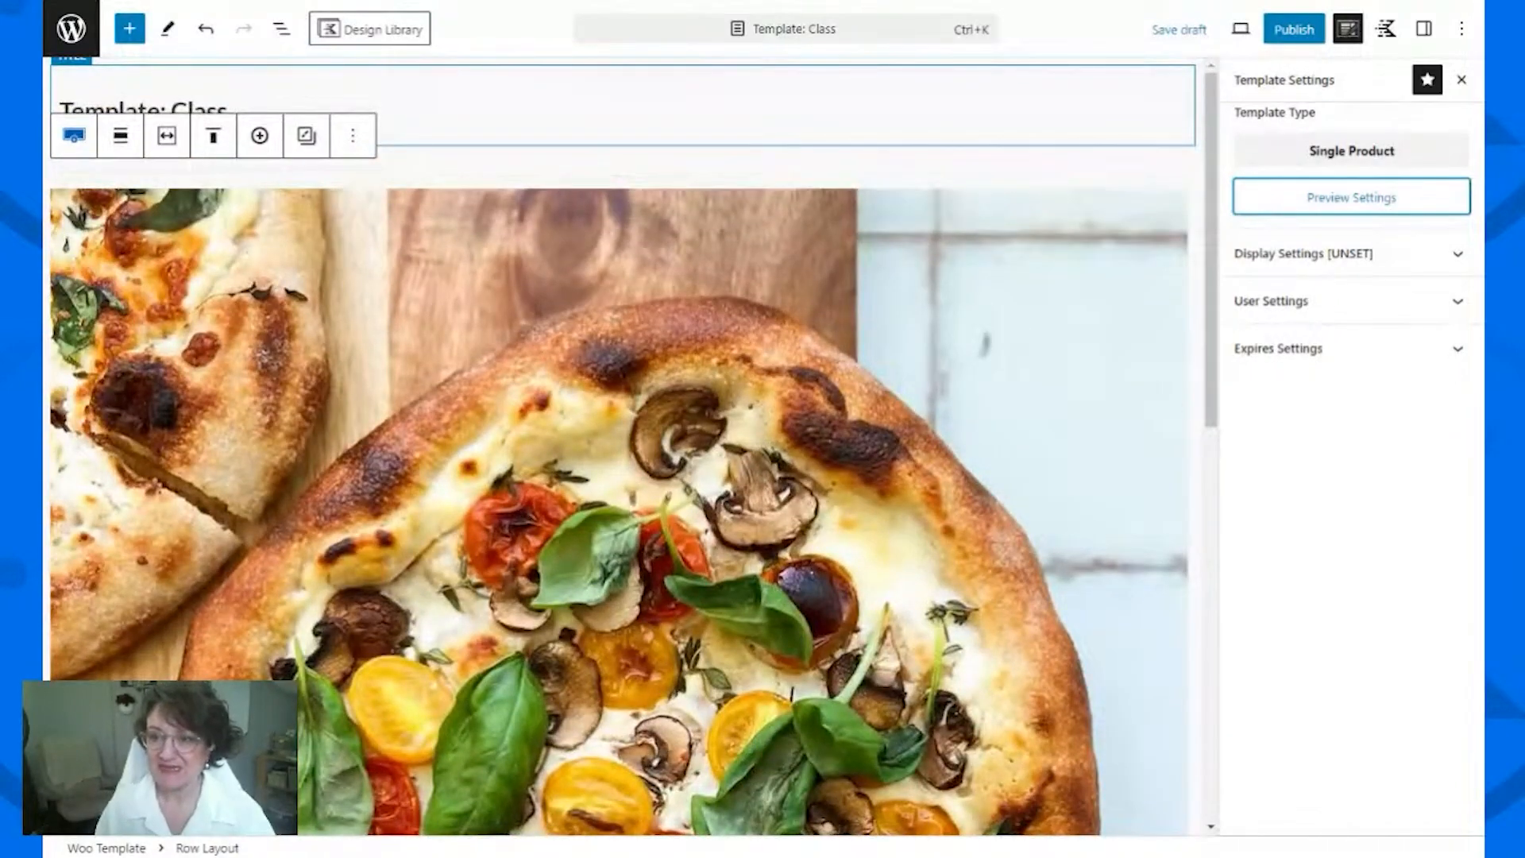
# Step: Give the dynamic image a fixed ratio of Landscape 4:1
pyautogui.click(1423, 28)
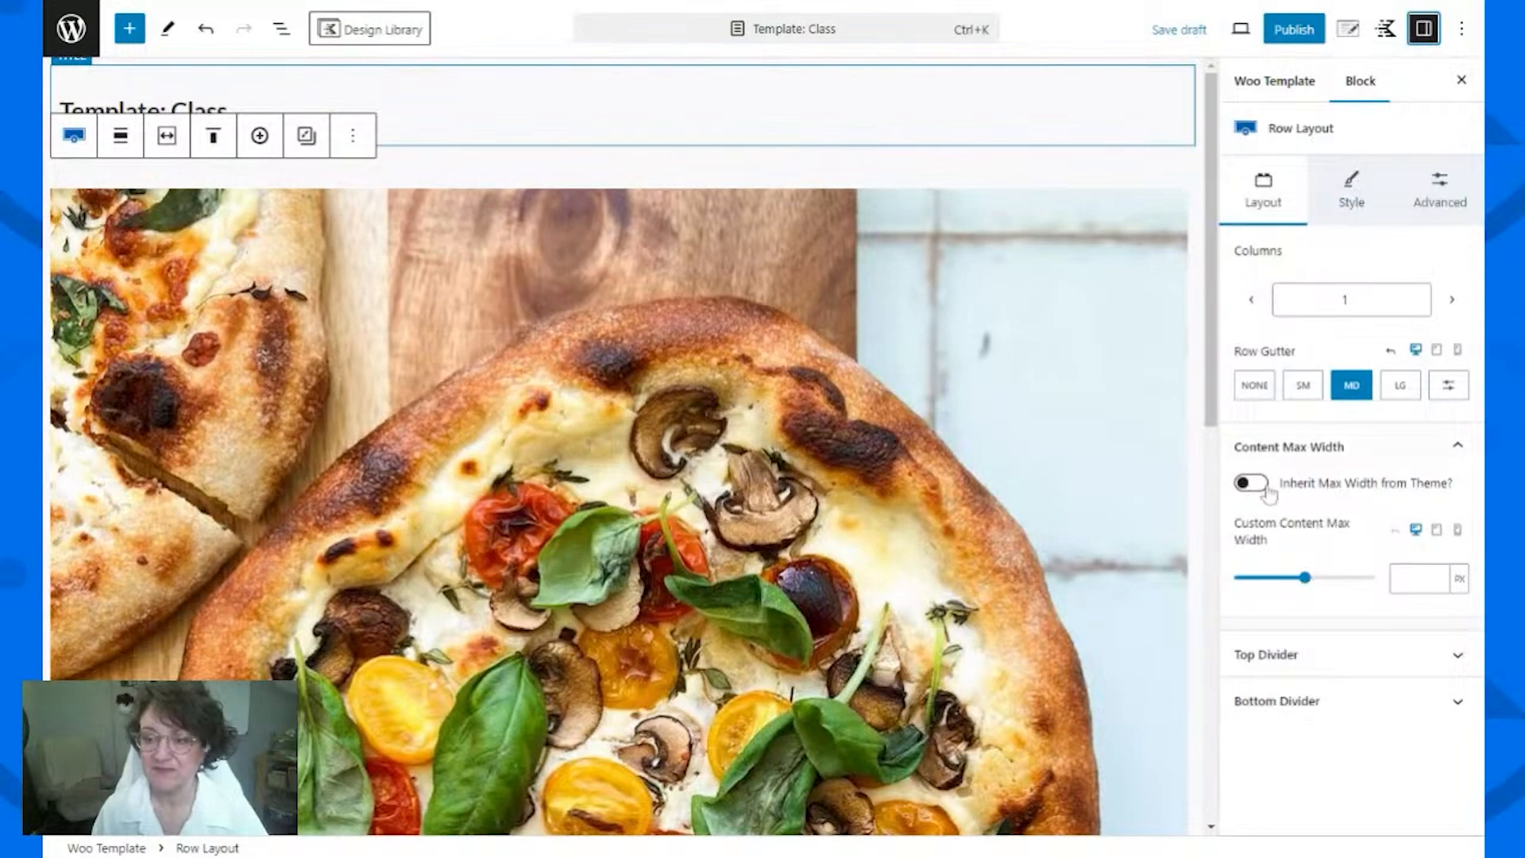
pyautogui.click(1128, 402)
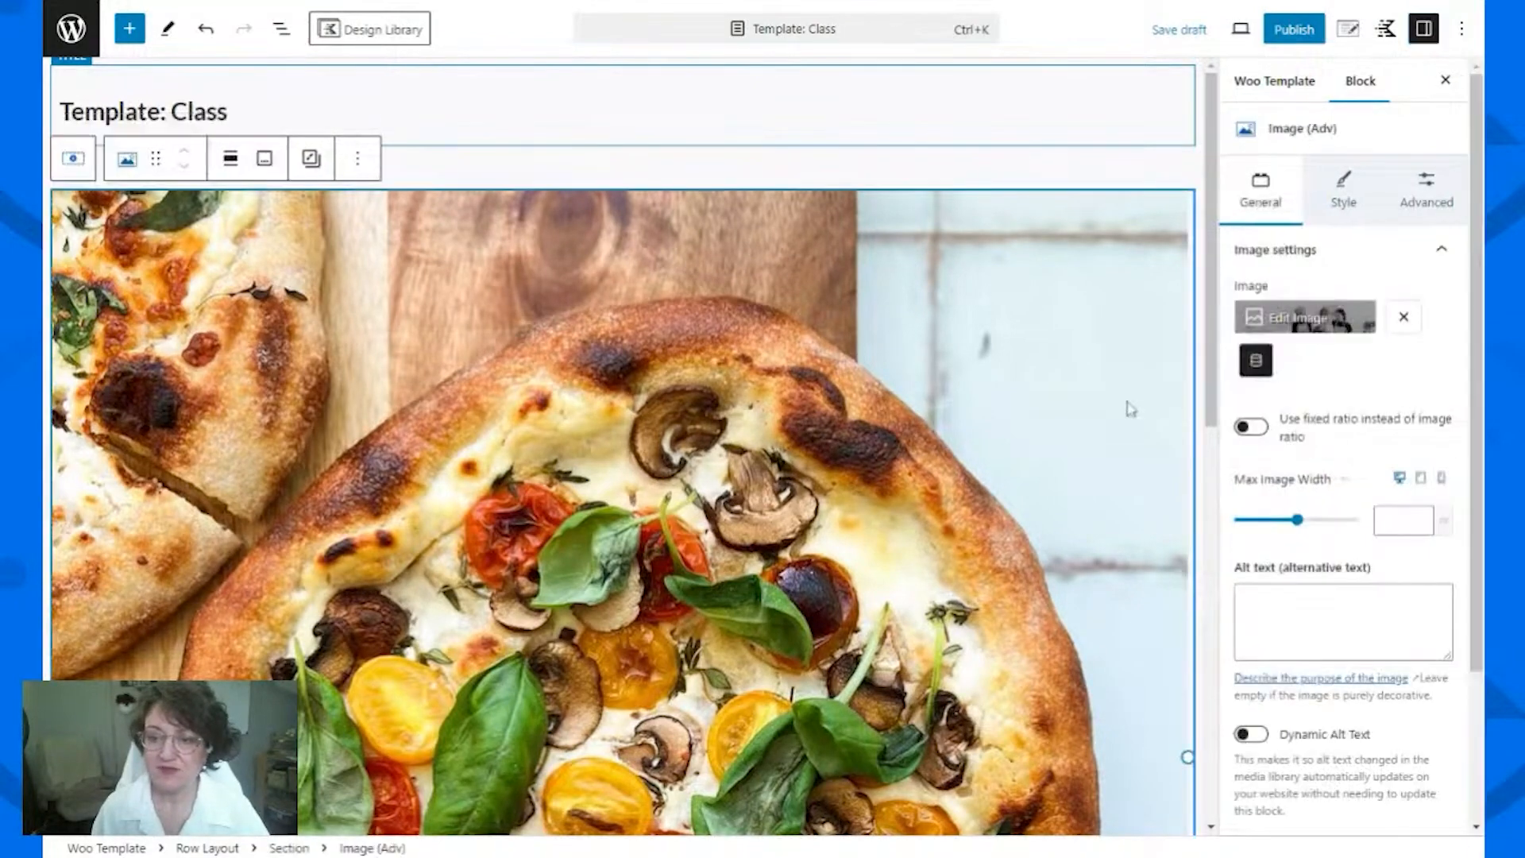
pyautogui.click(1260, 436)
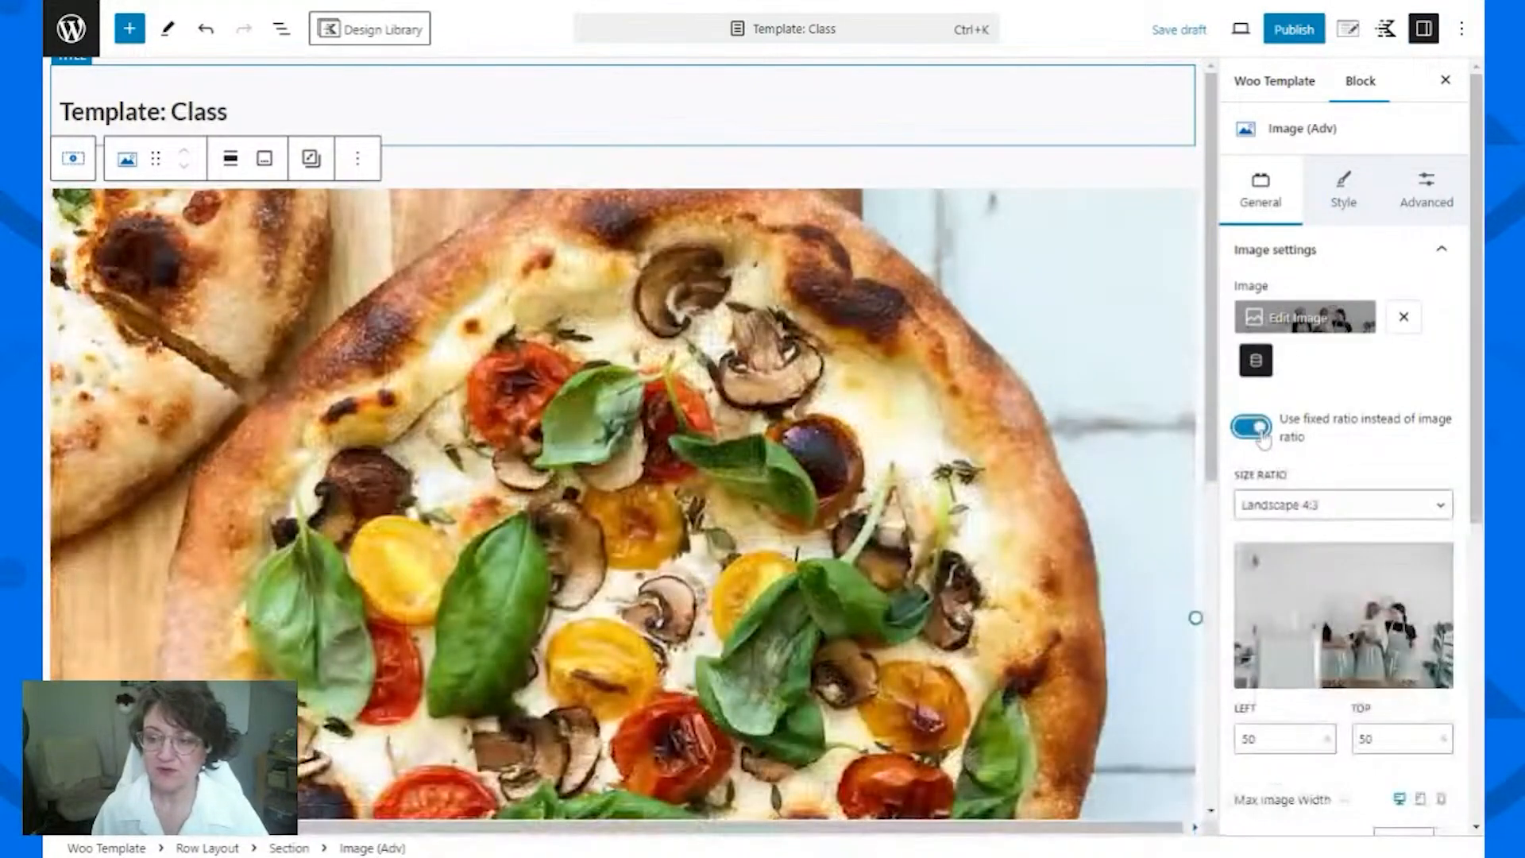
pyautogui.click(1283, 522)
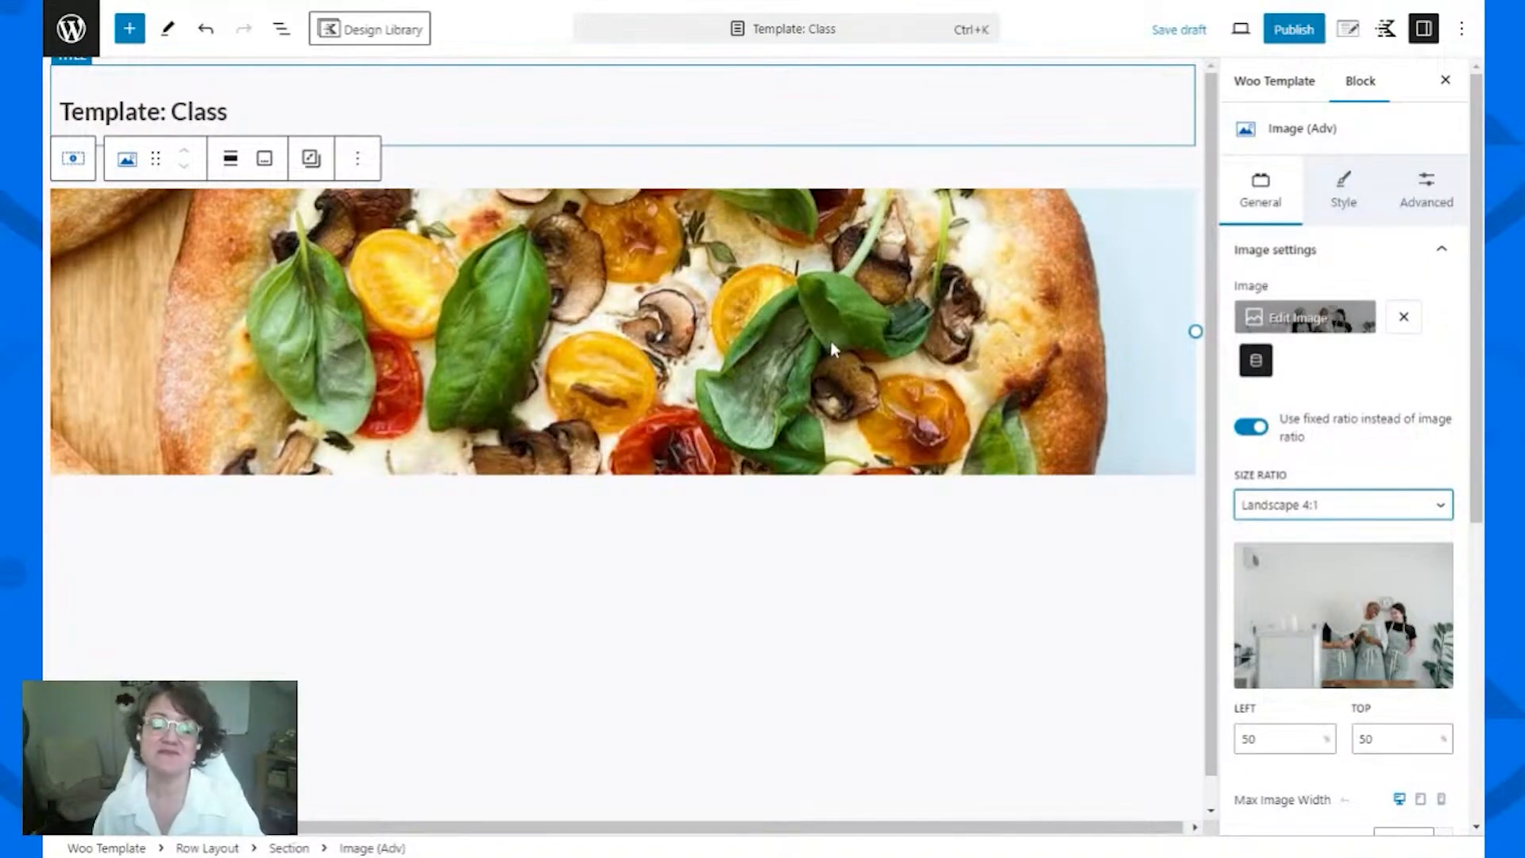
pyautogui.scroll(-5, 1331, 588)
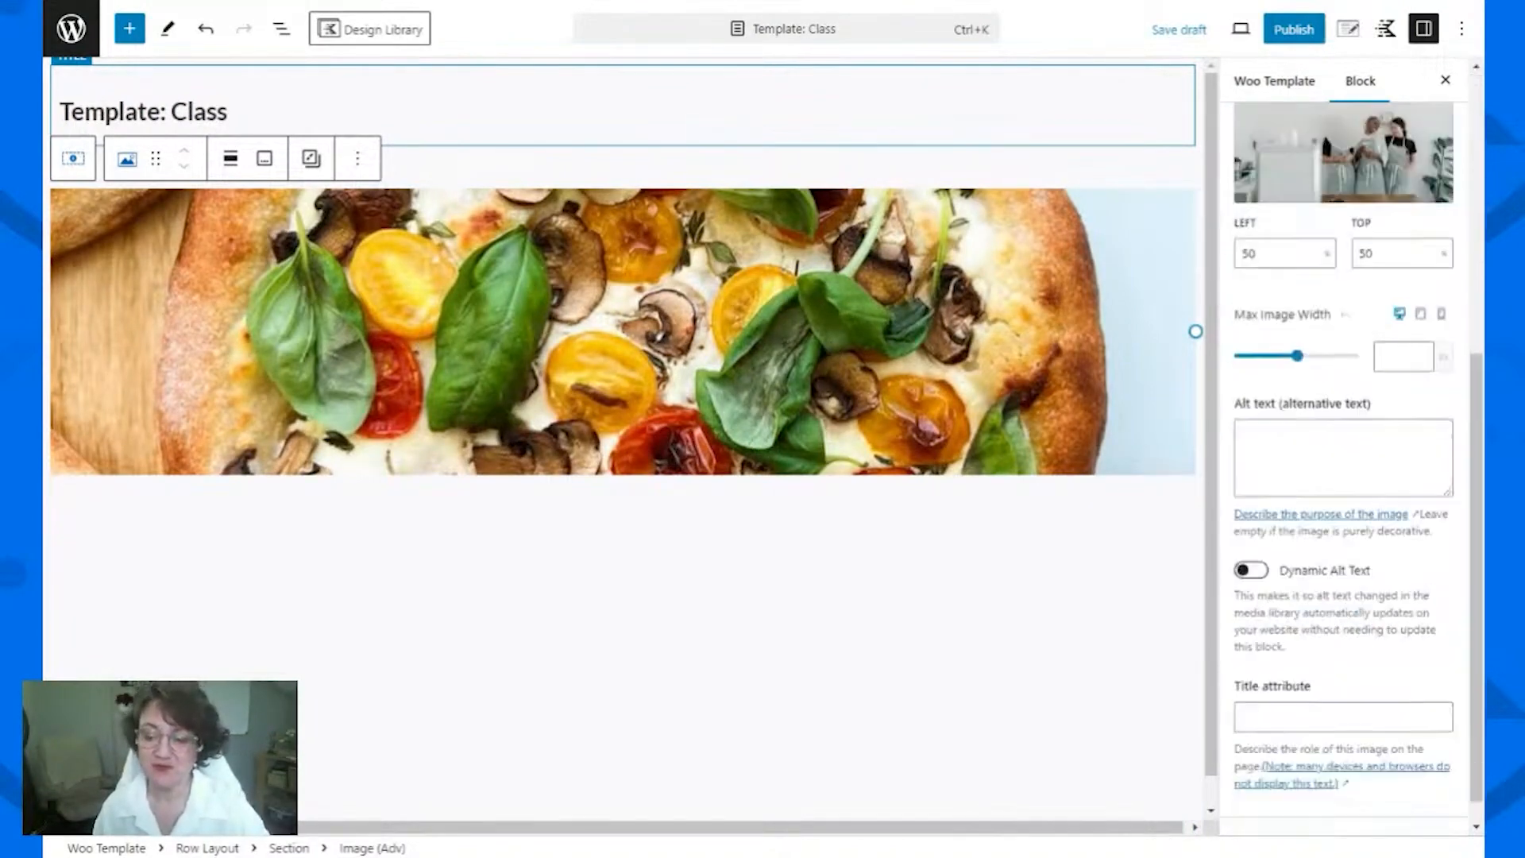
pyautogui.scroll(5, 1331, 592)
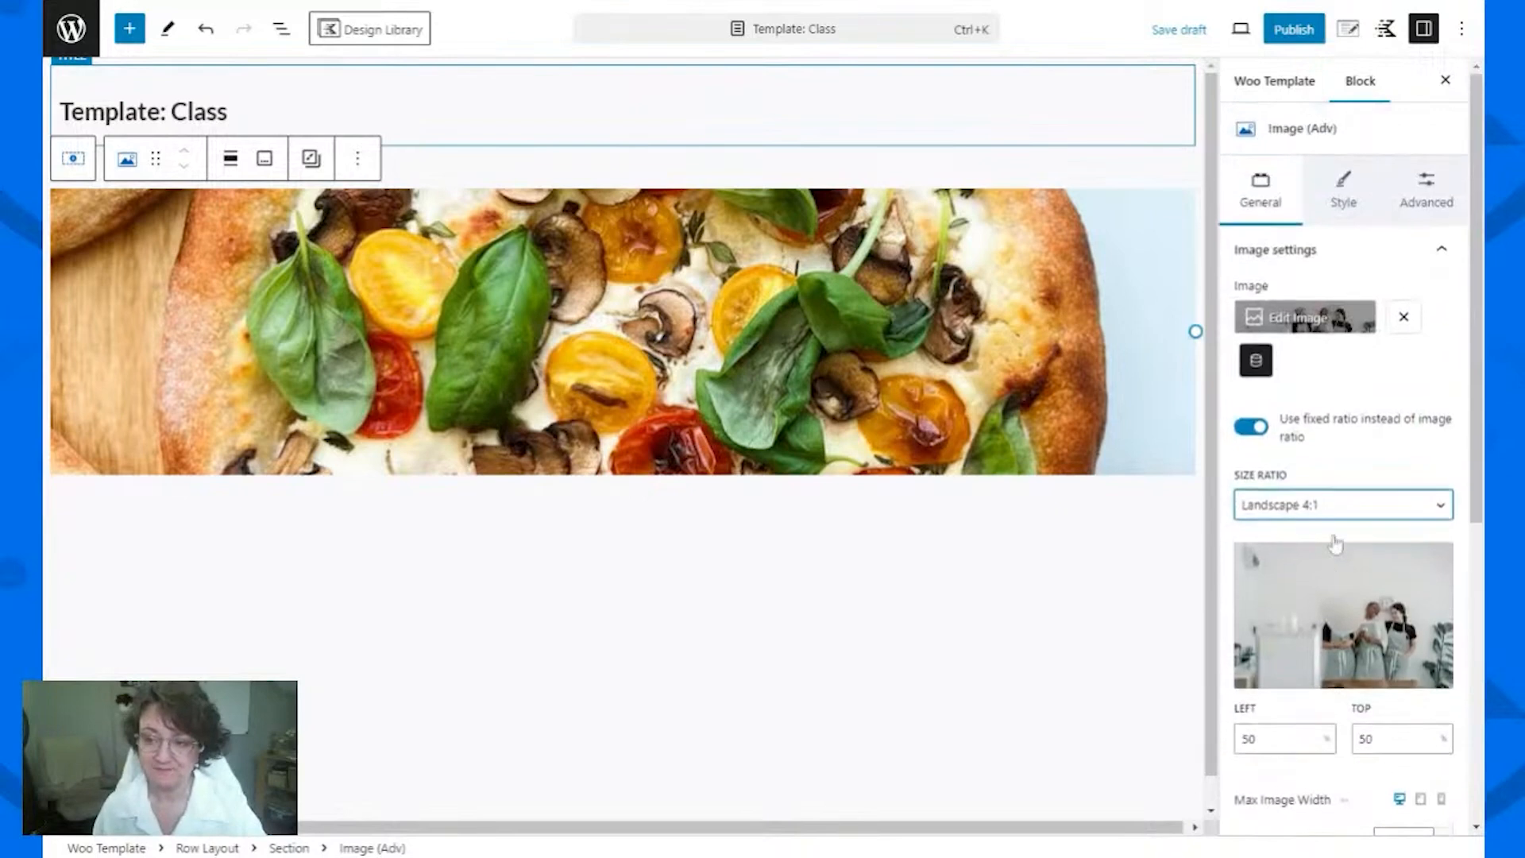
# Step: Apply the fifth palette color, a medium gray, as the image's overlay with an opacity of 0.5
pyautogui.click(1358, 194)
pyautogui.scroll(-1, 1363, 644)
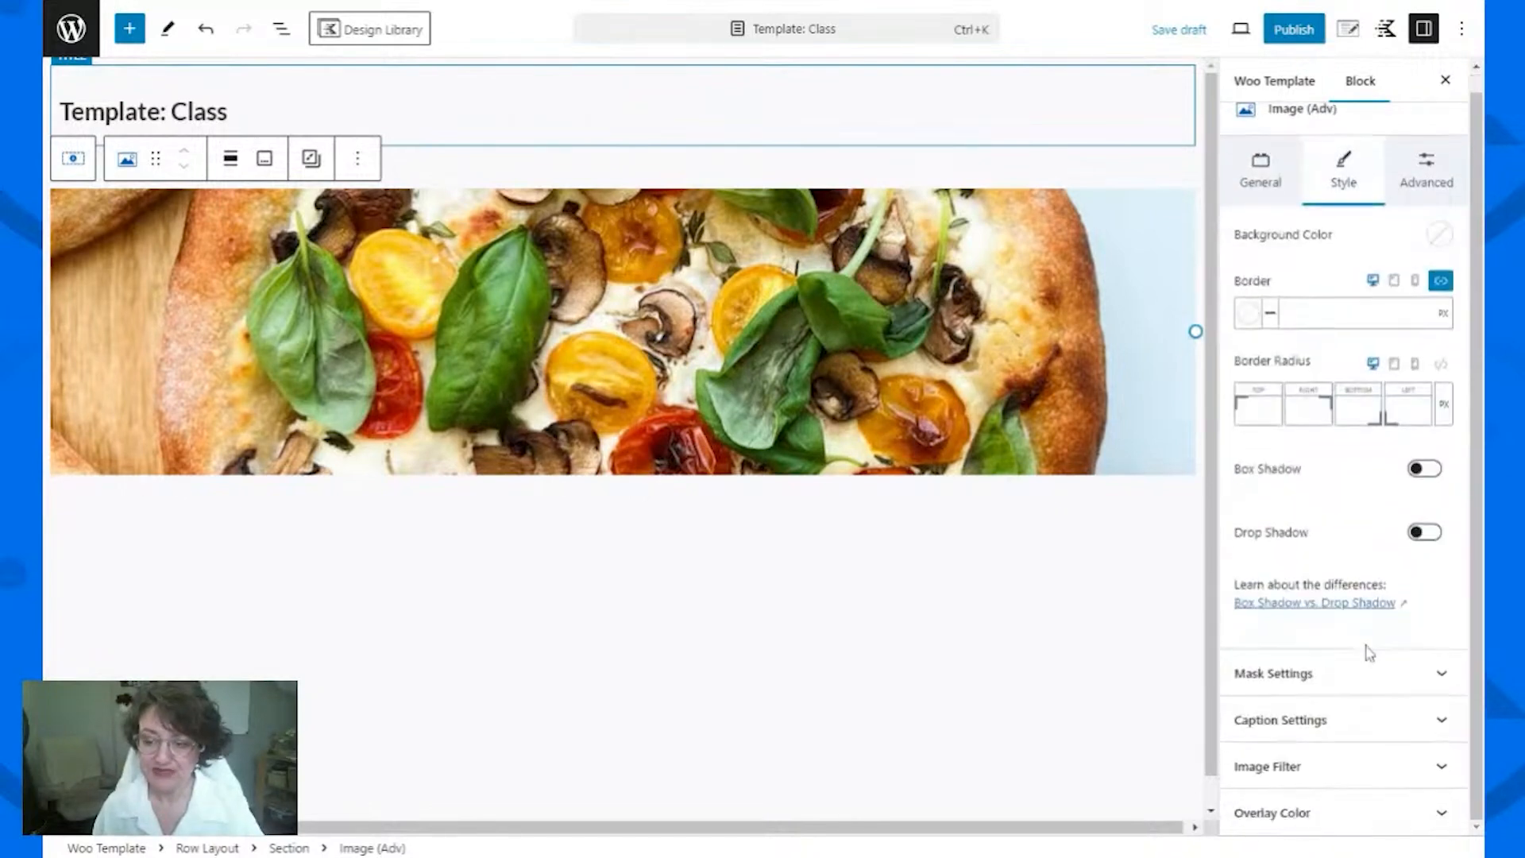
pyautogui.click(1351, 811)
pyautogui.scroll(-4, 1346, 818)
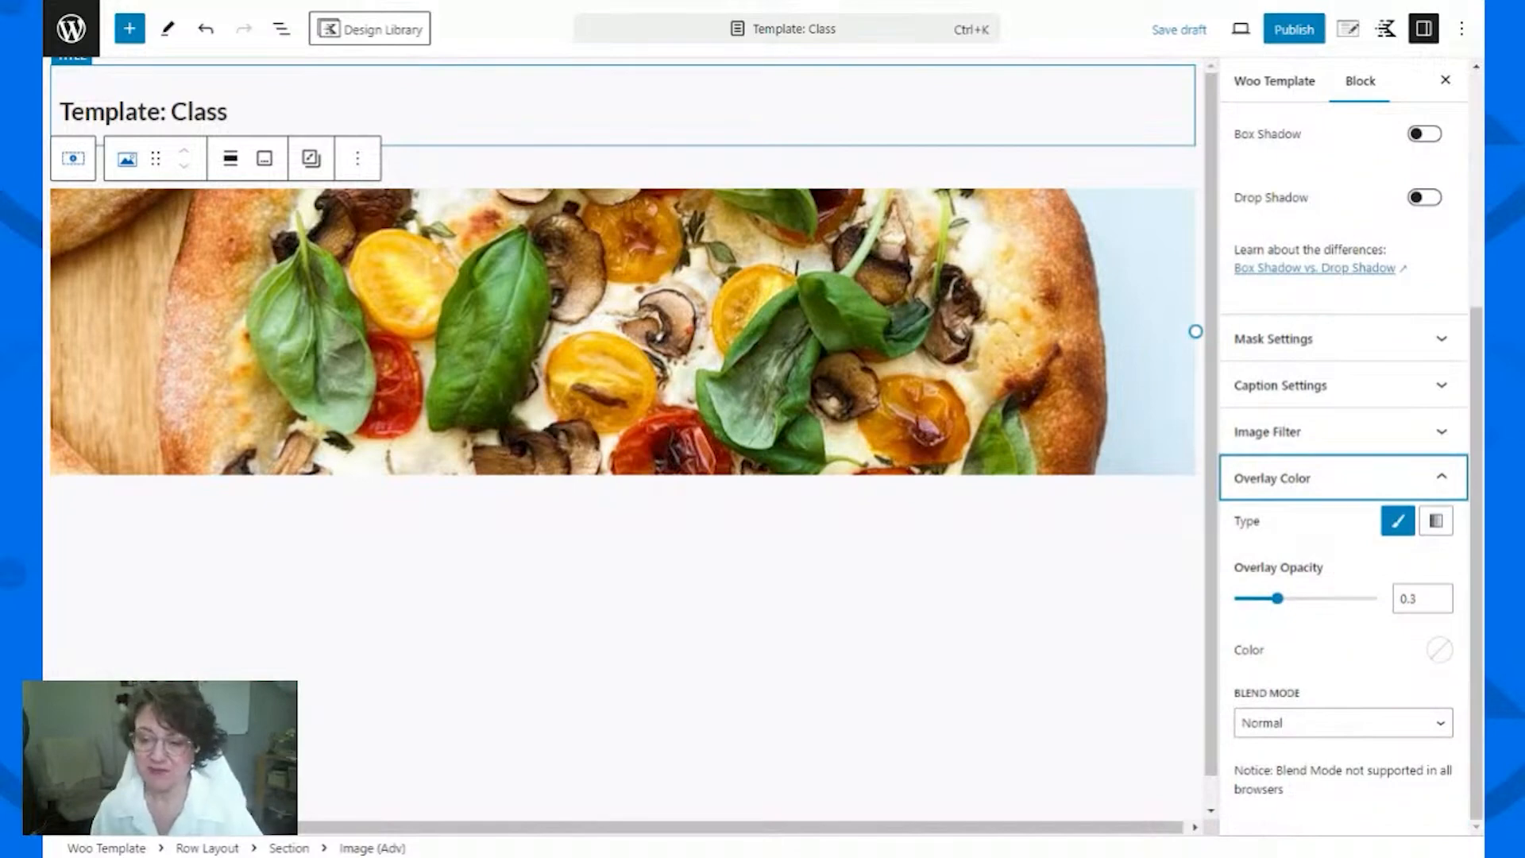
pyautogui.click(1438, 649)
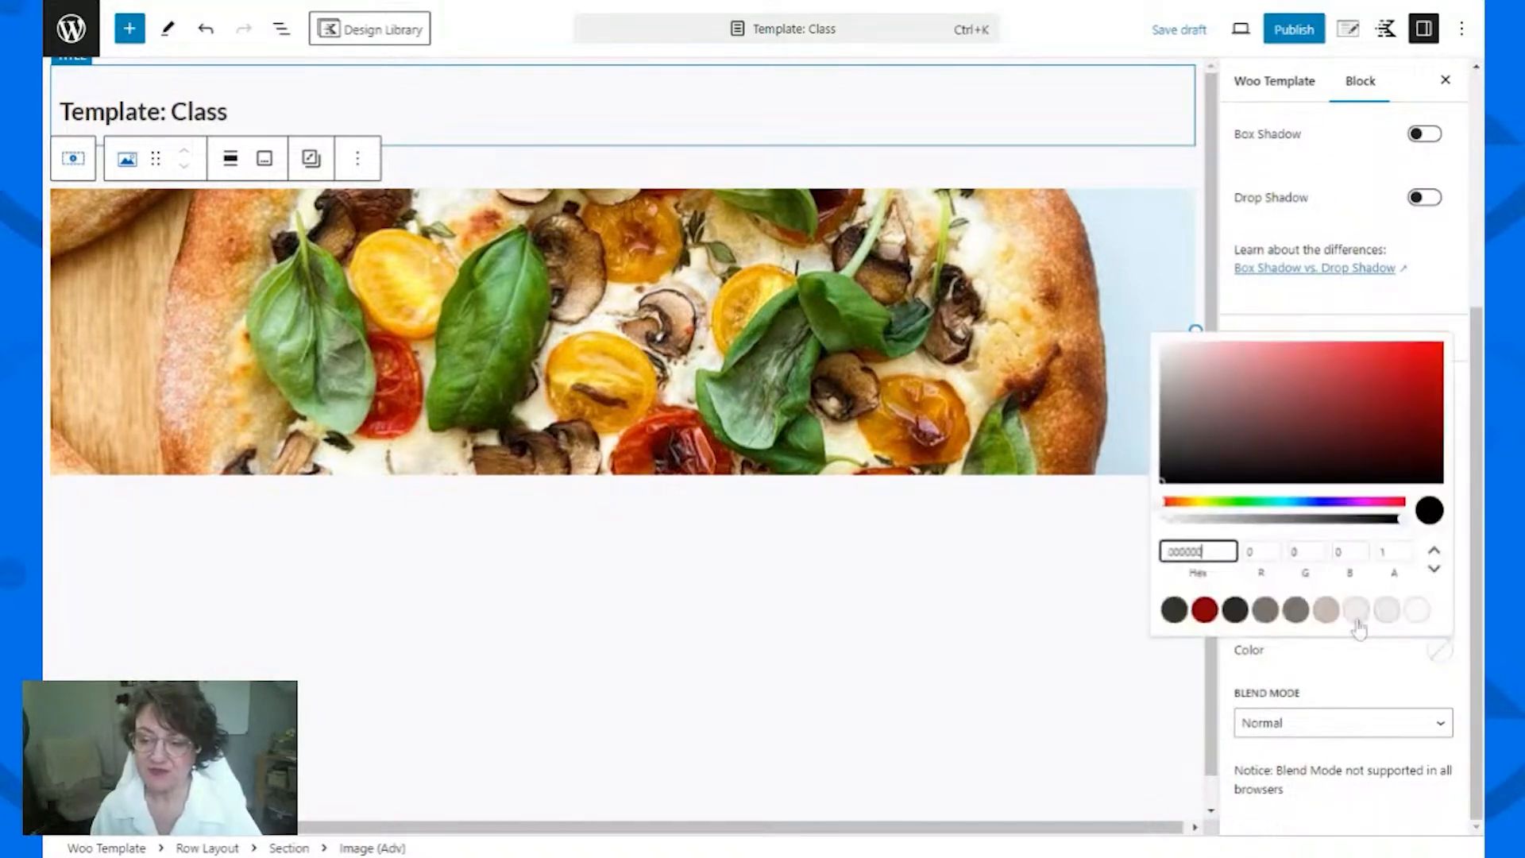
pyautogui.click(1297, 611)
pyautogui.click(1317, 669)
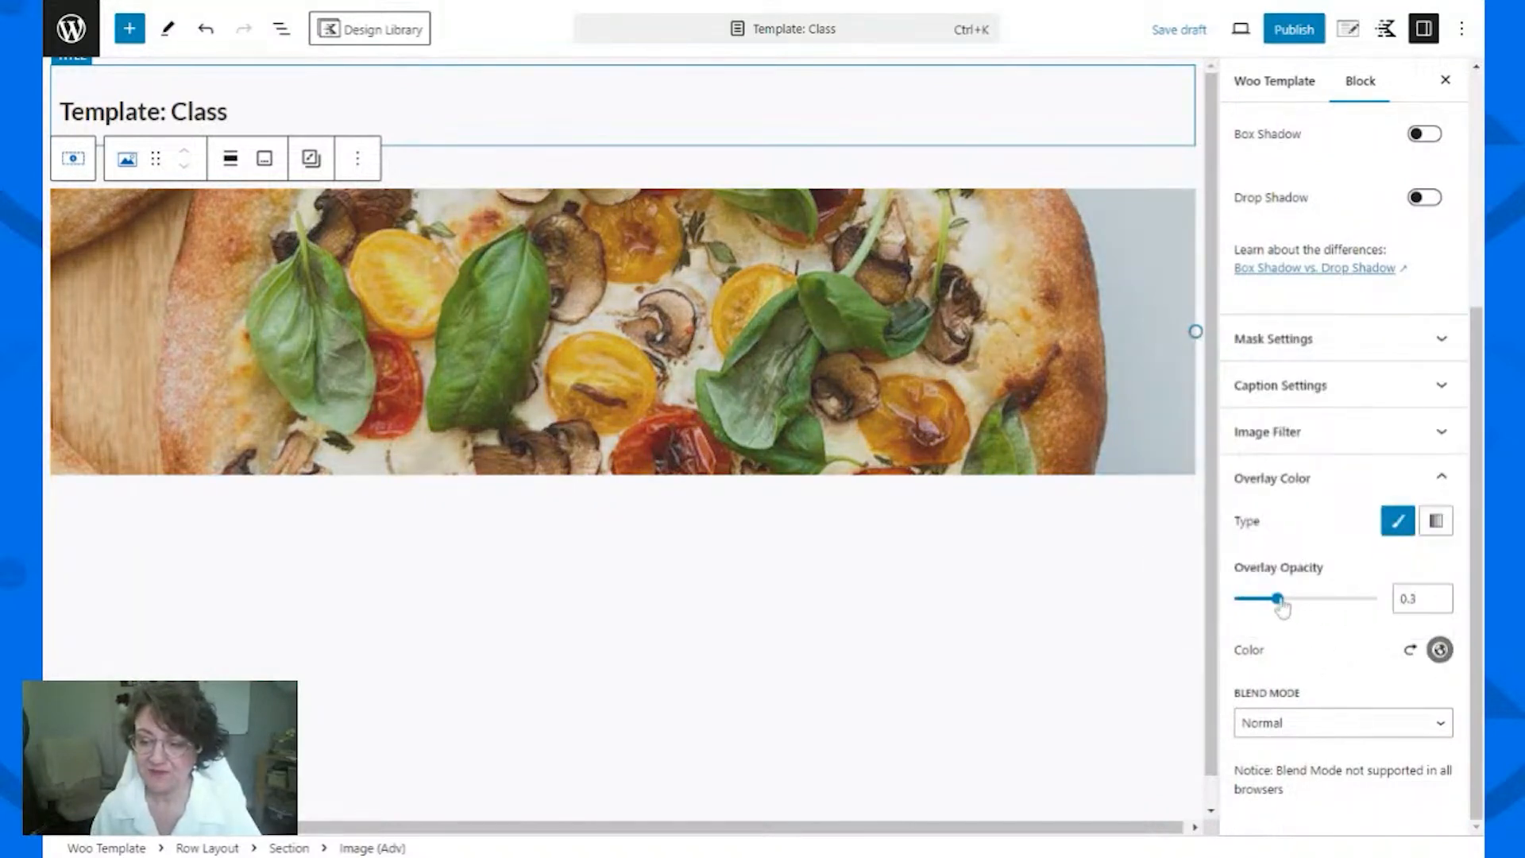
pyautogui.moveTo(1281, 605); pyautogui.dragTo(1303, 606)
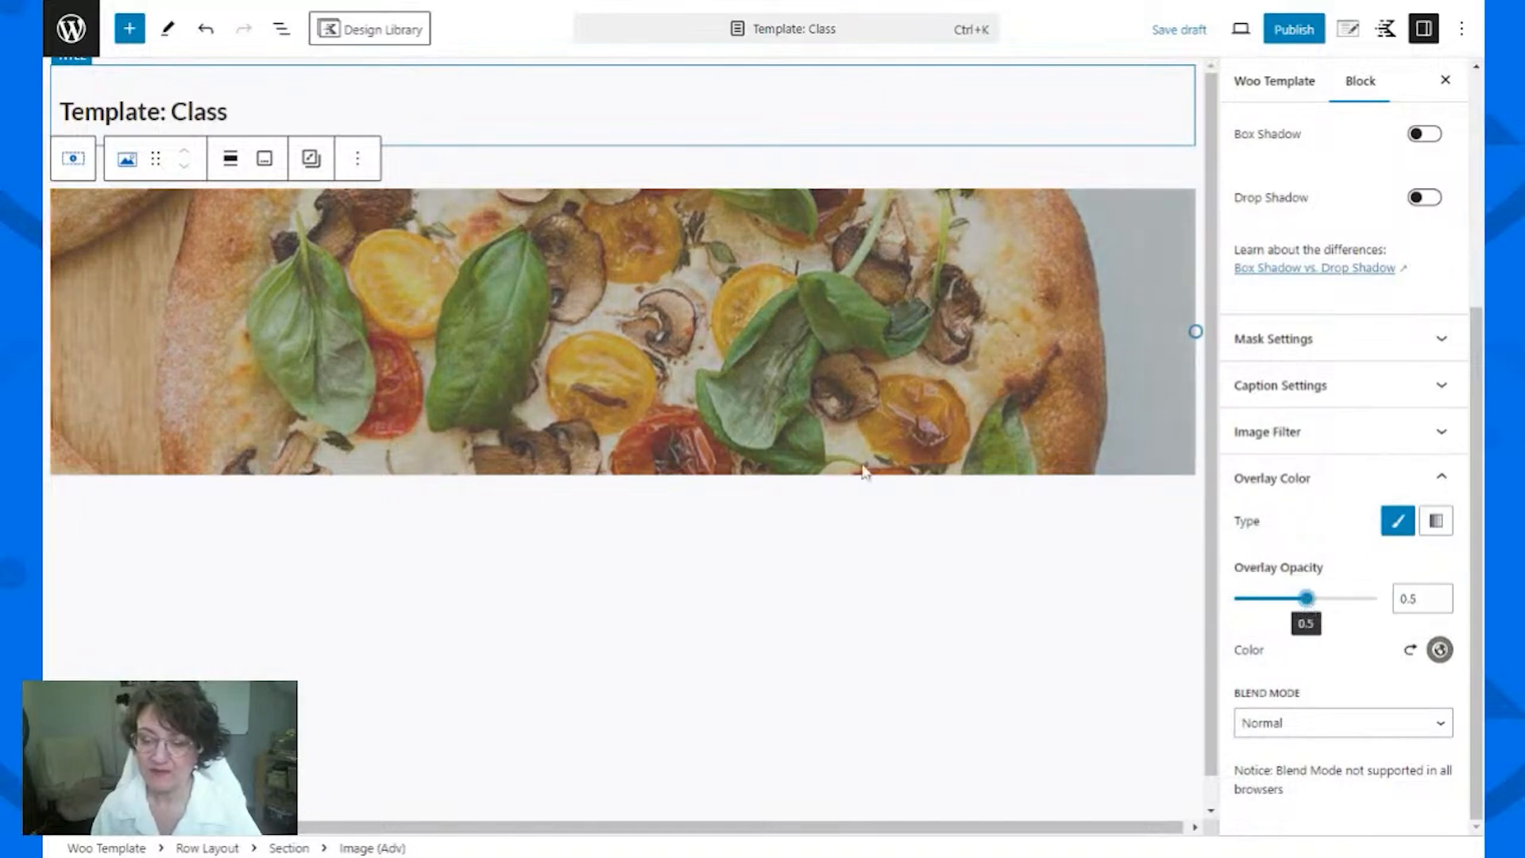
pyautogui.click(844, 511)
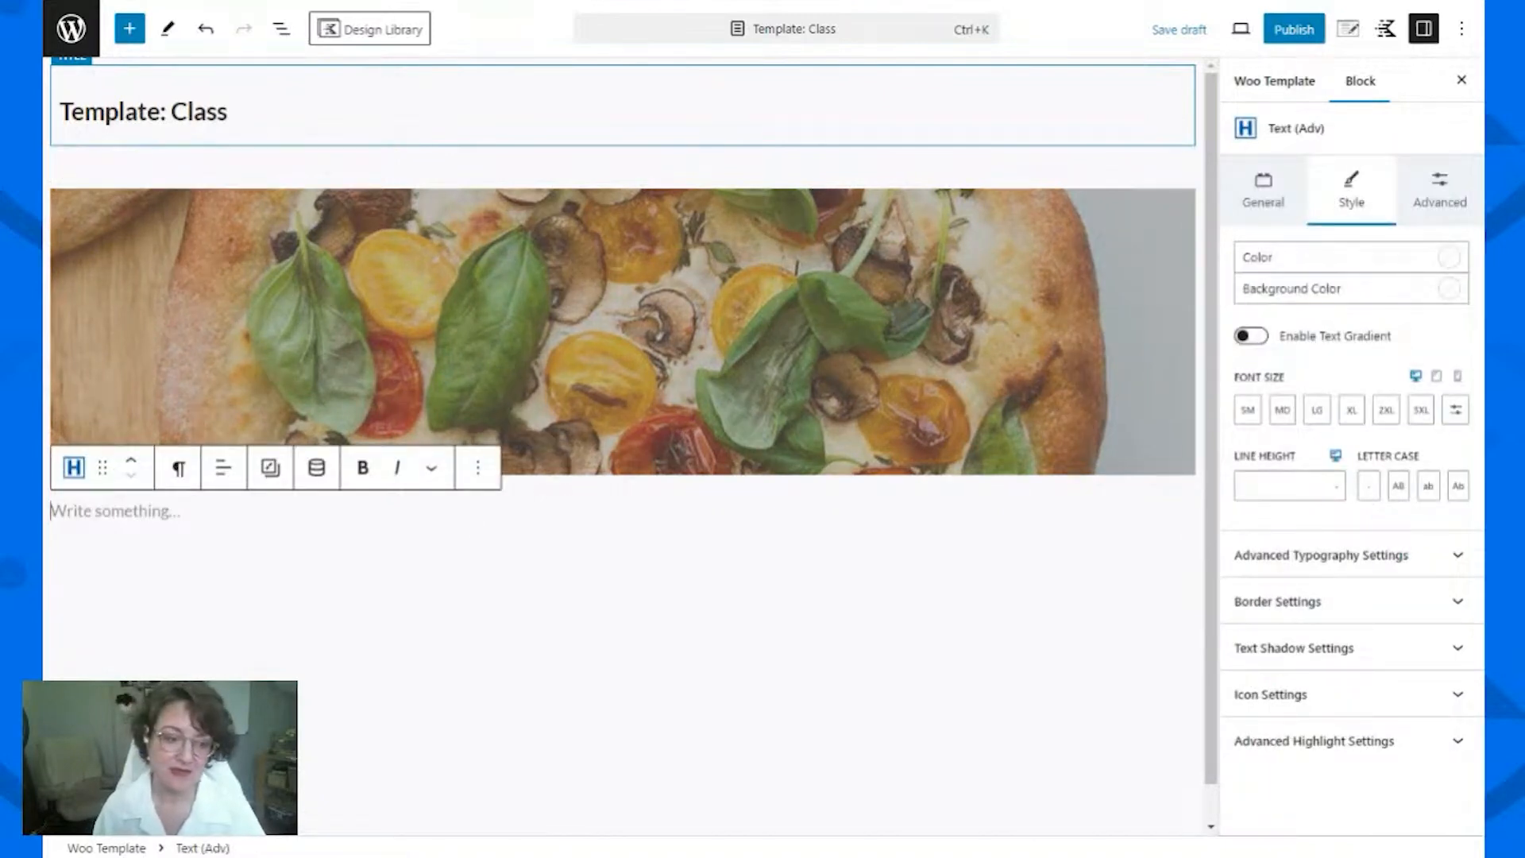
pyautogui.write('/')
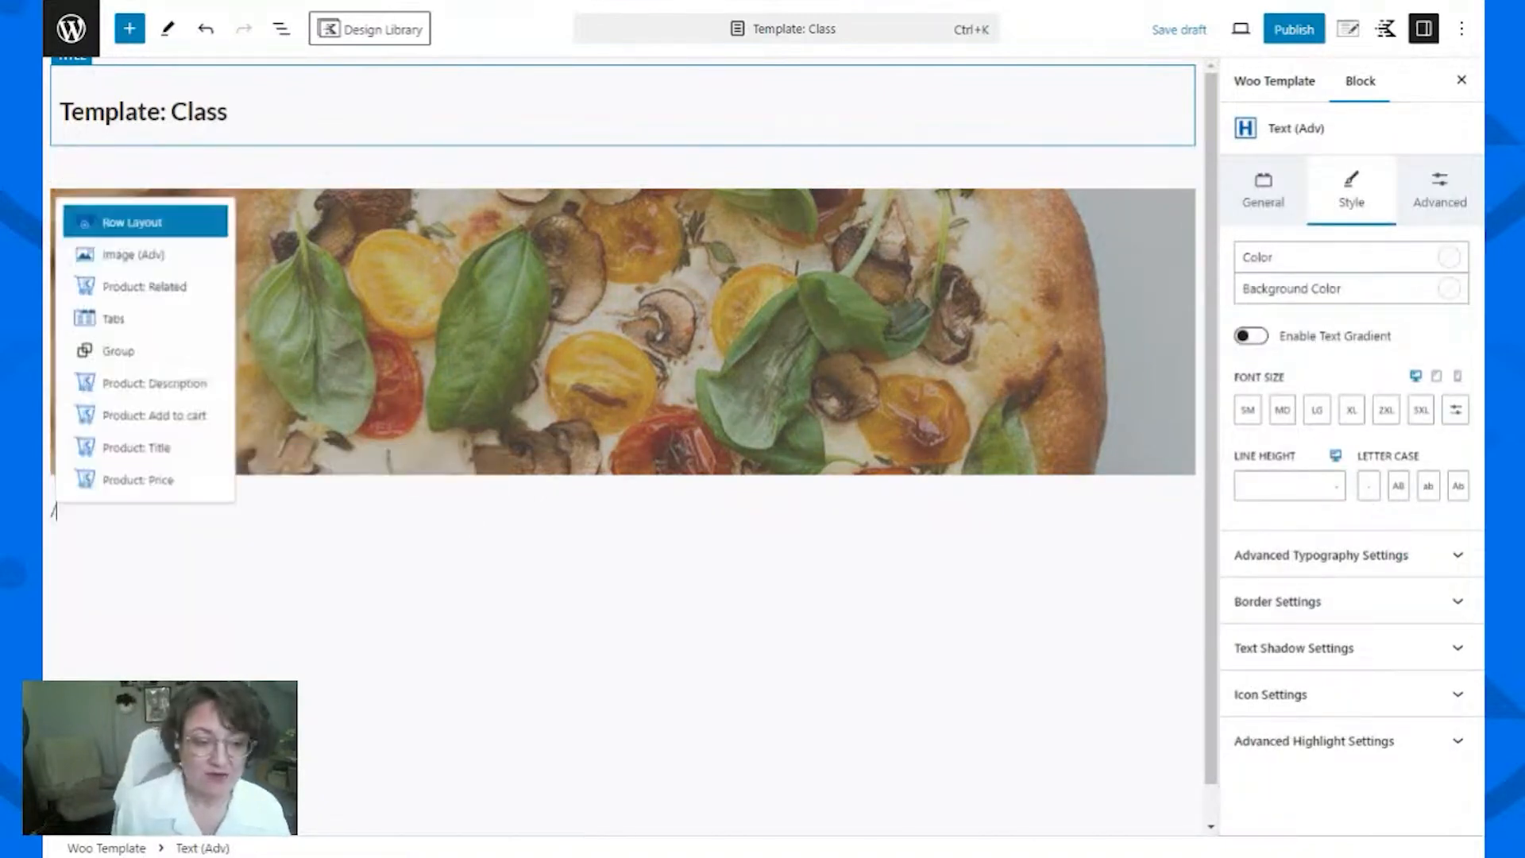
pyautogui.write('tabs')
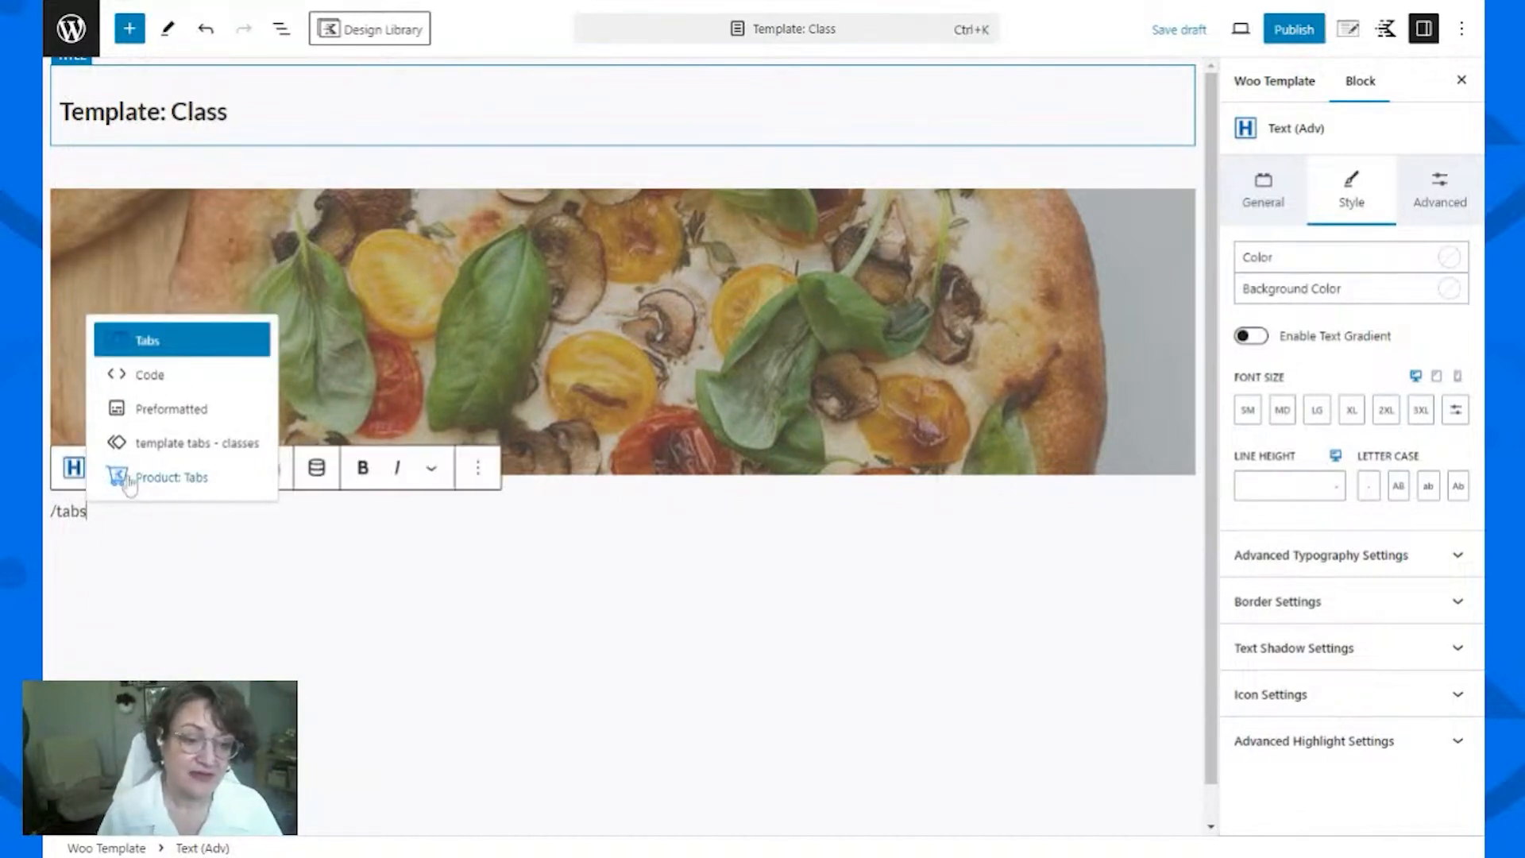
pyautogui.click(183, 350)
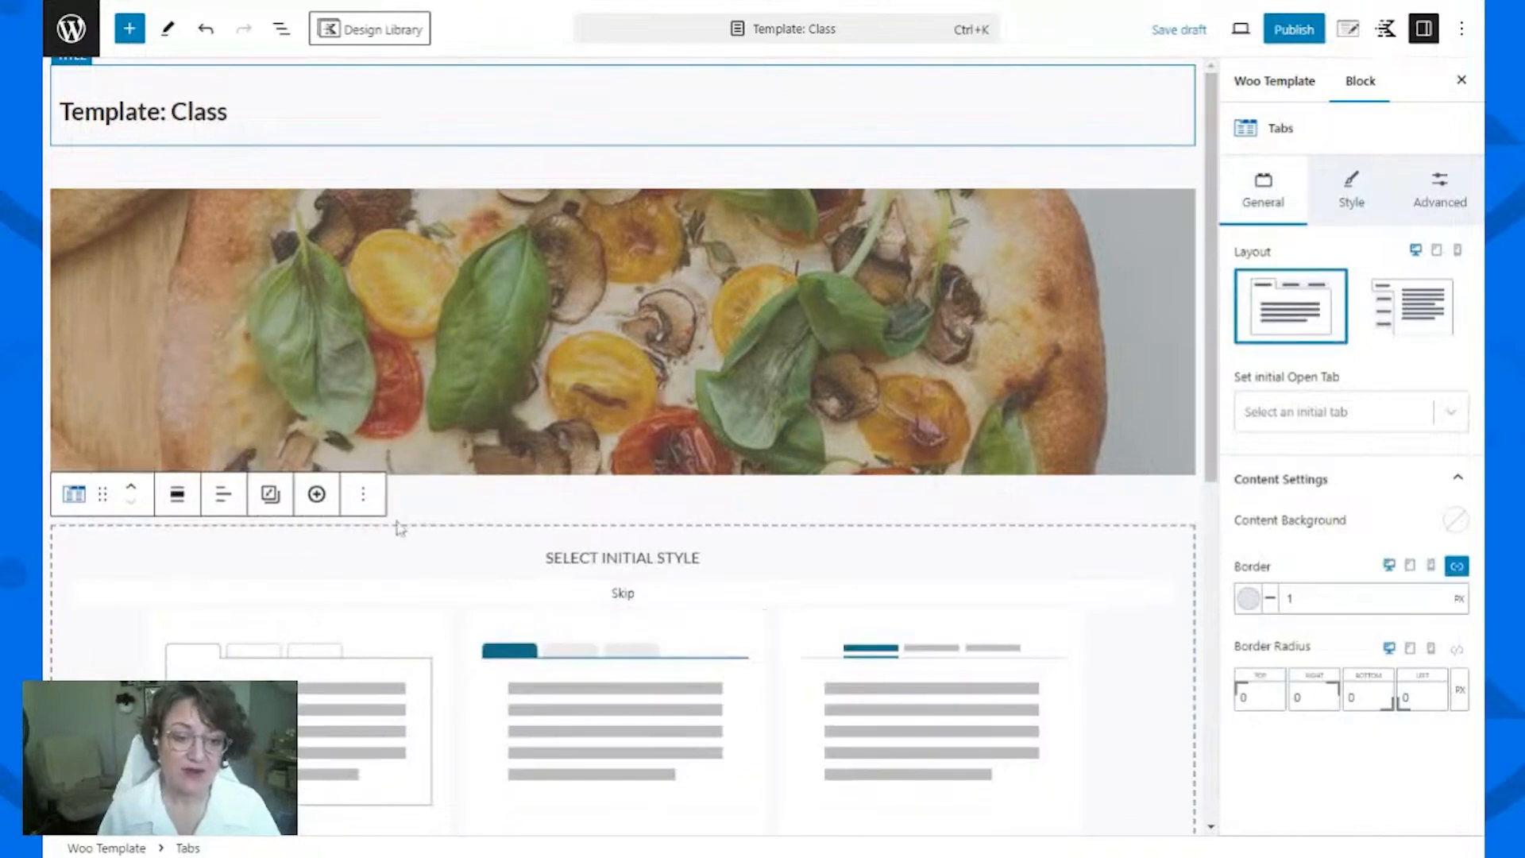
pyautogui.click(648, 517)
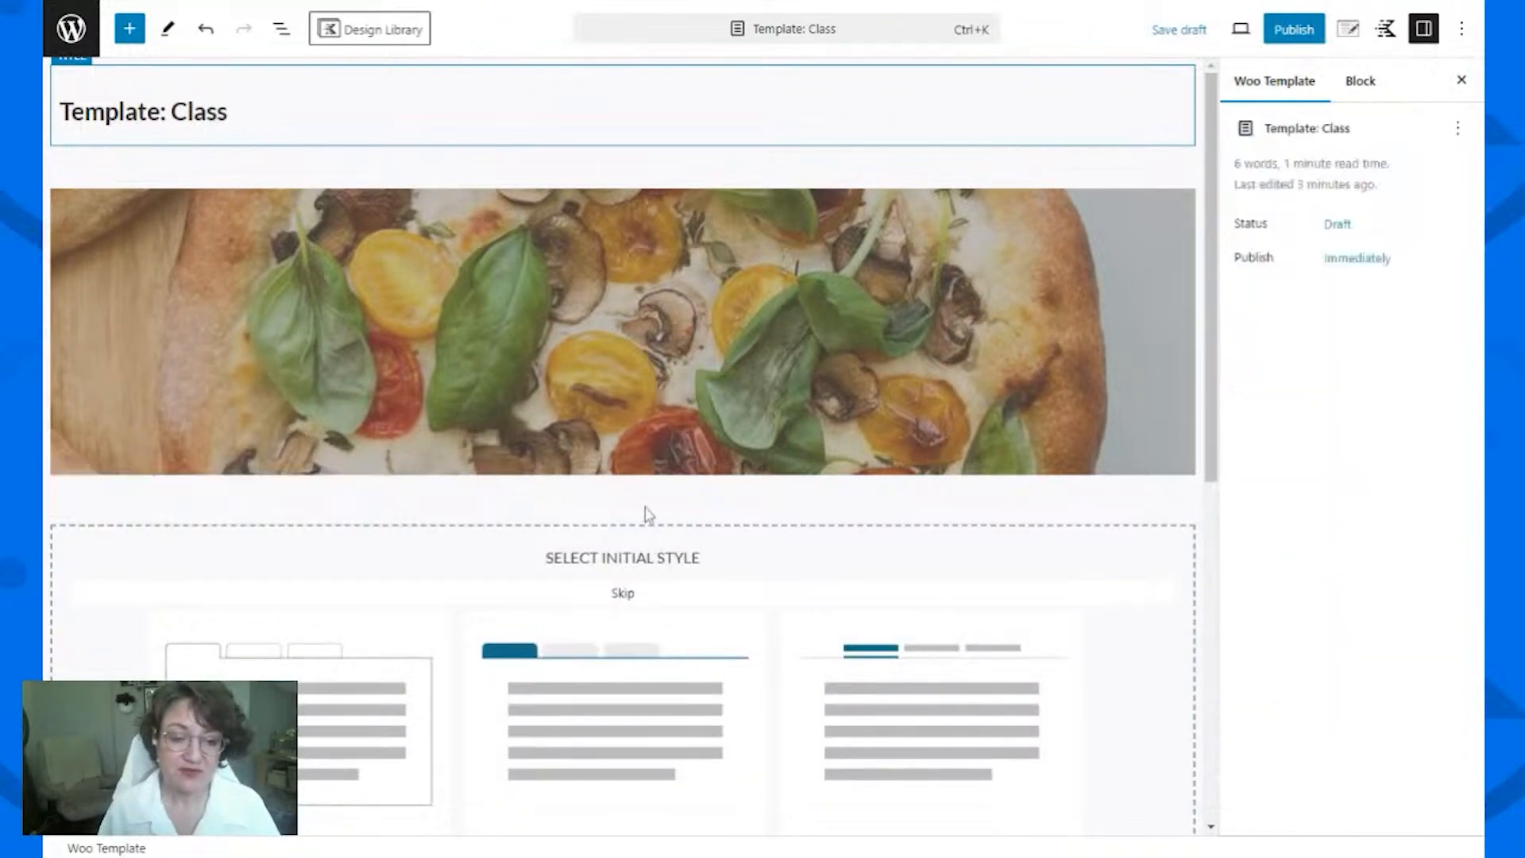
pyautogui.click(648, 540)
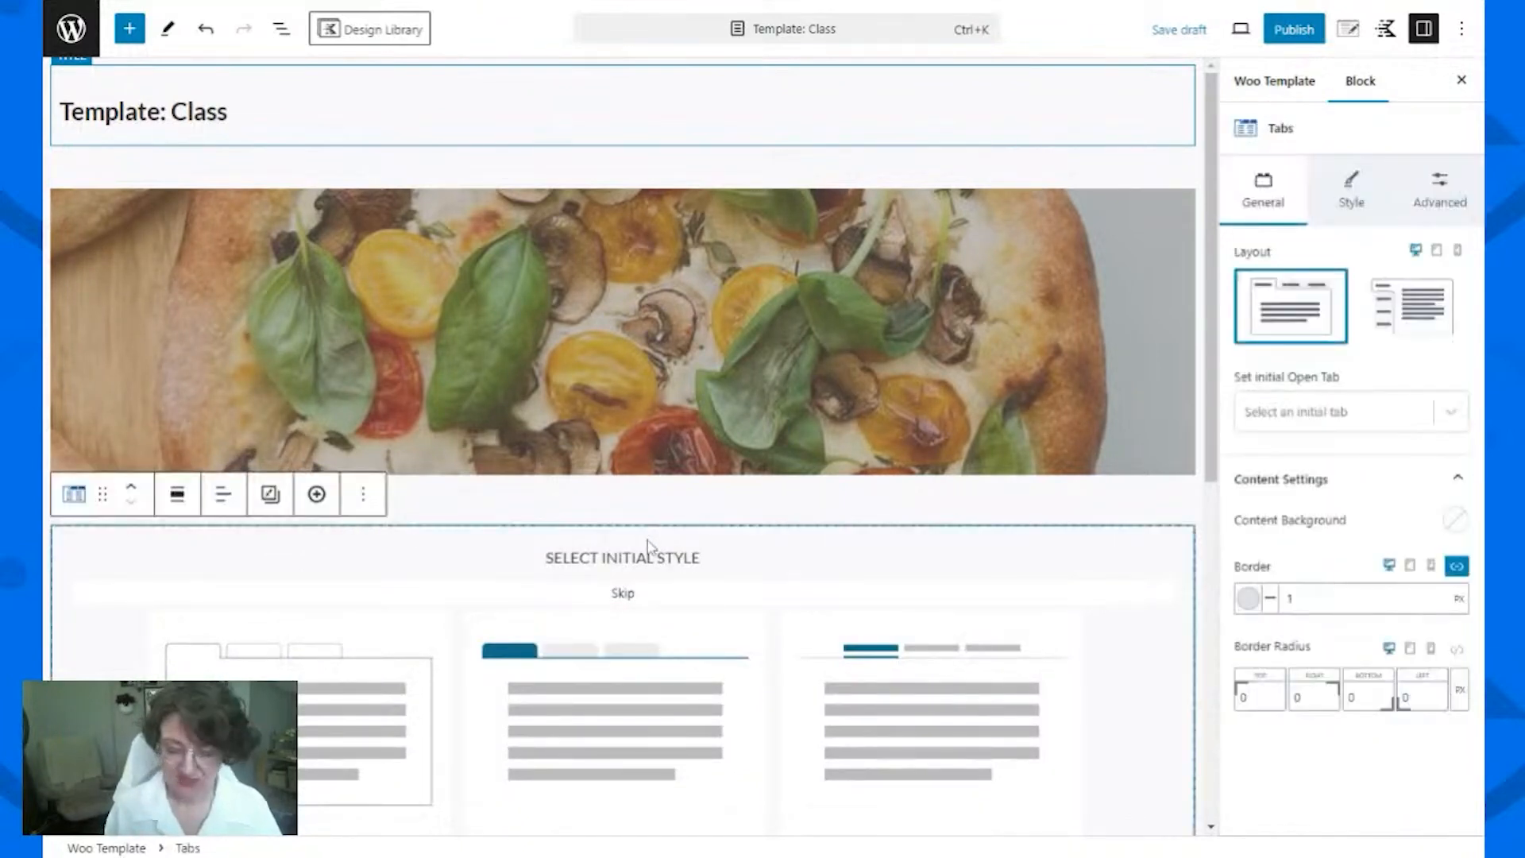
pyautogui.press('Delete')
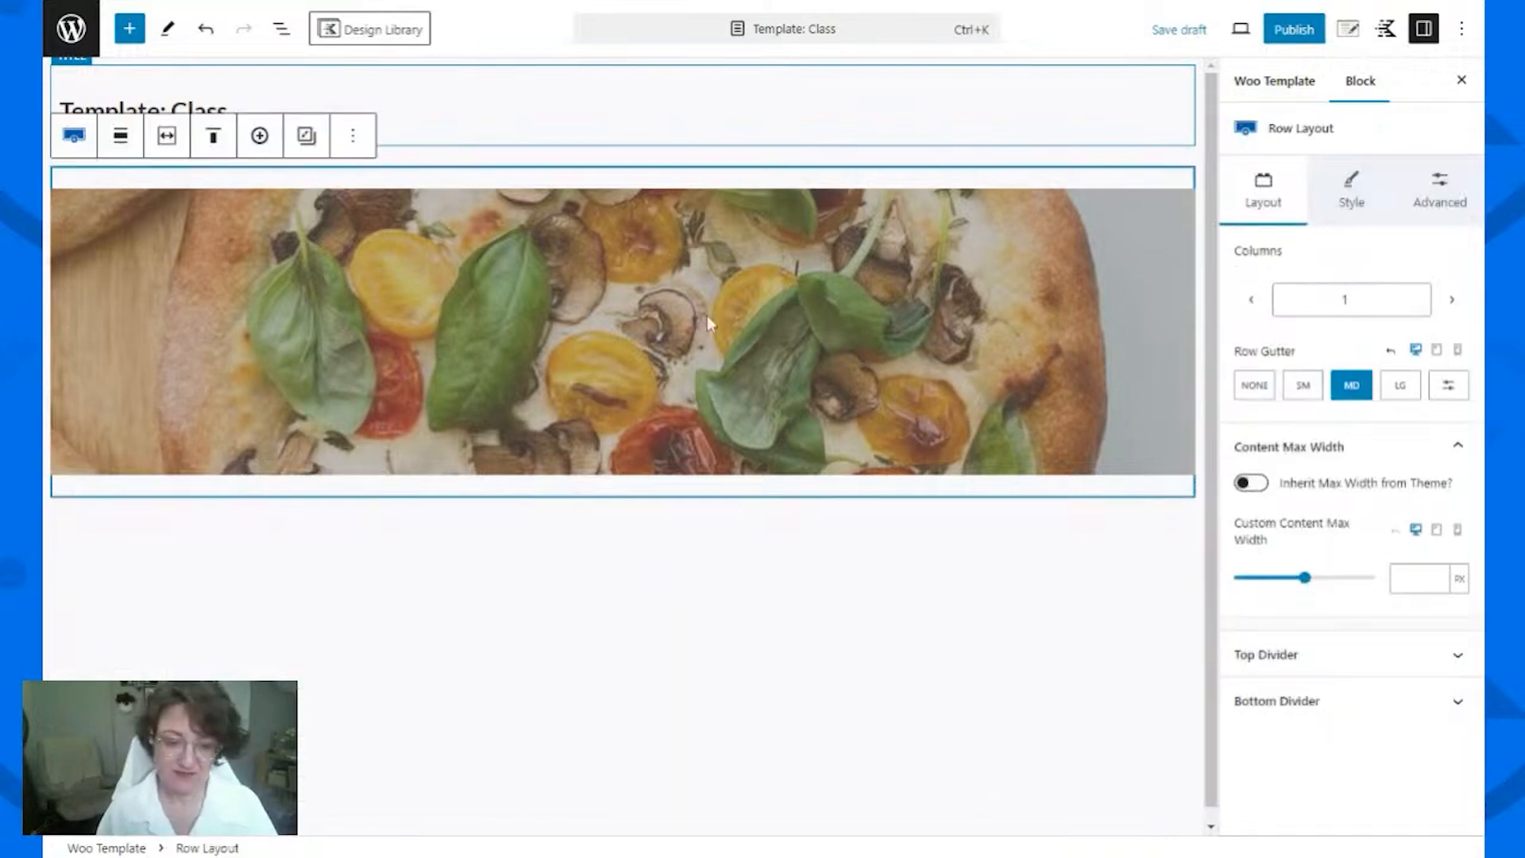
# Step: Insert the saved three-tab pattern from My patterns below the banner image row
pyautogui.click(465, 521)
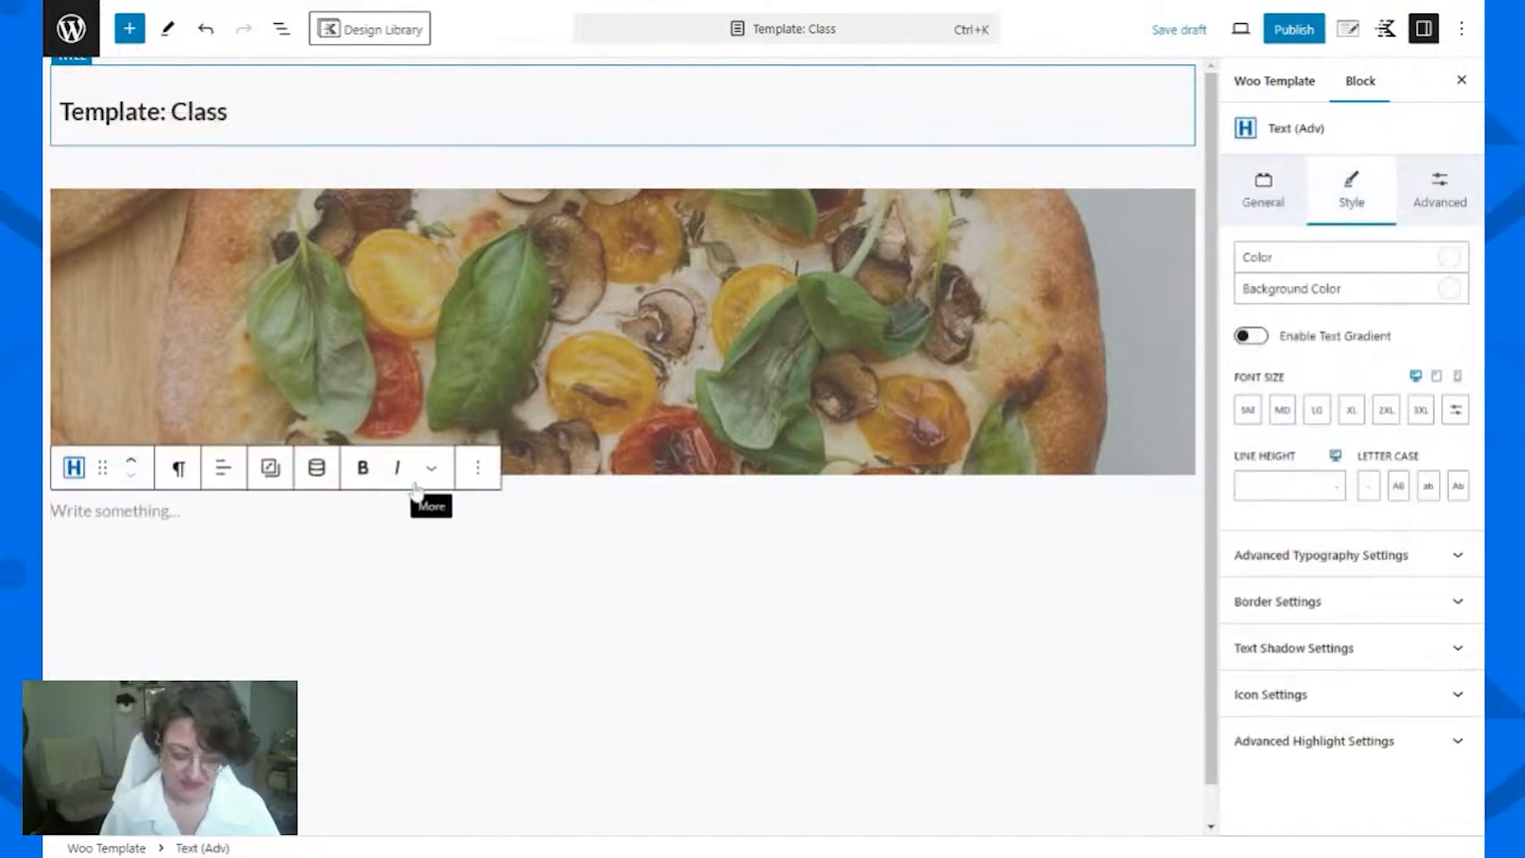
pyautogui.write('/tab')
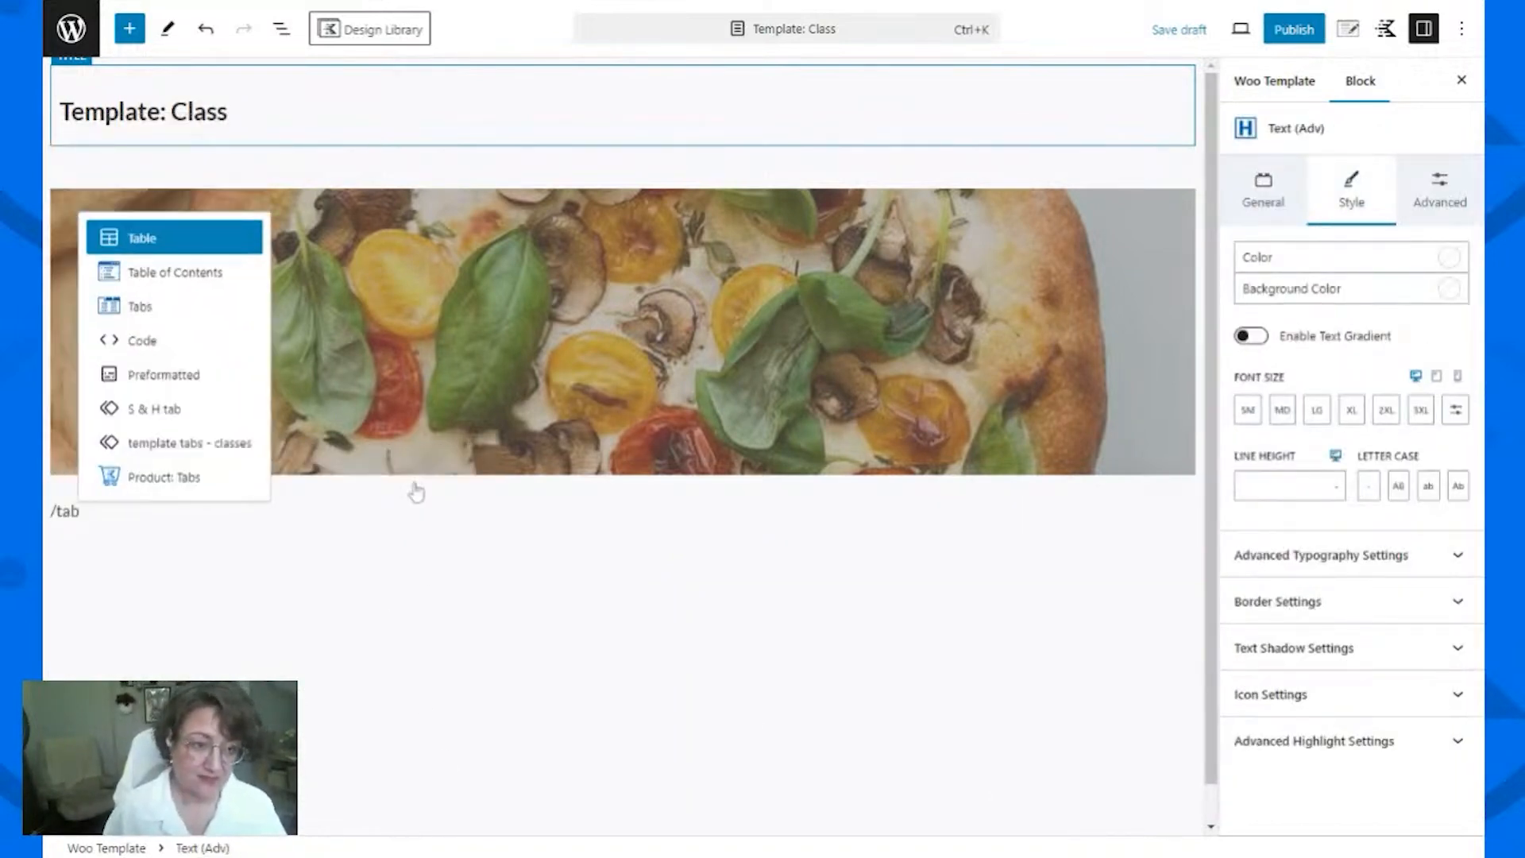
pyautogui.click(133, 38)
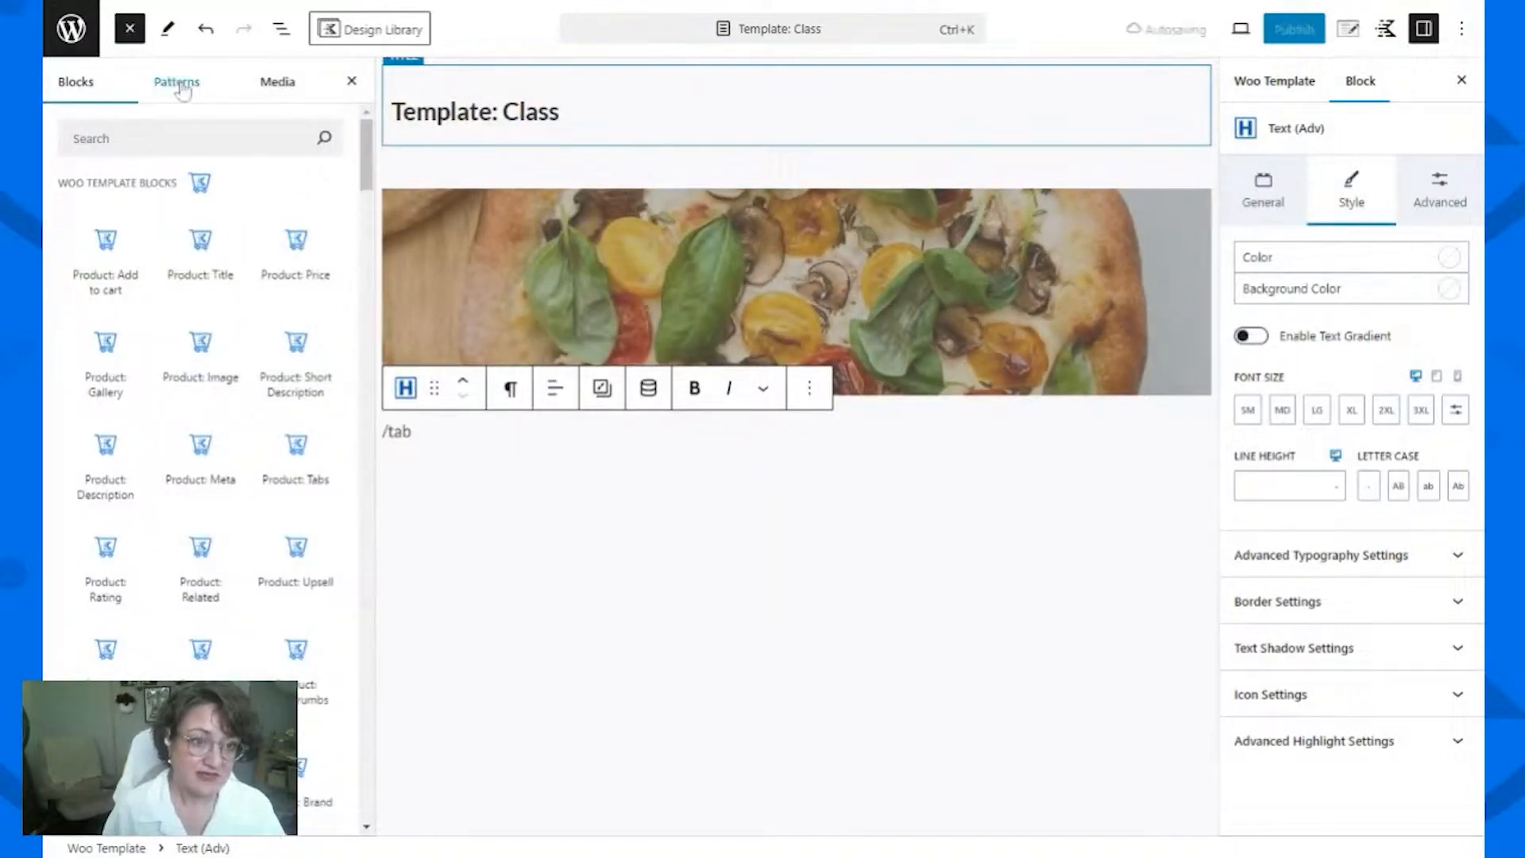
pyautogui.click(177, 83)
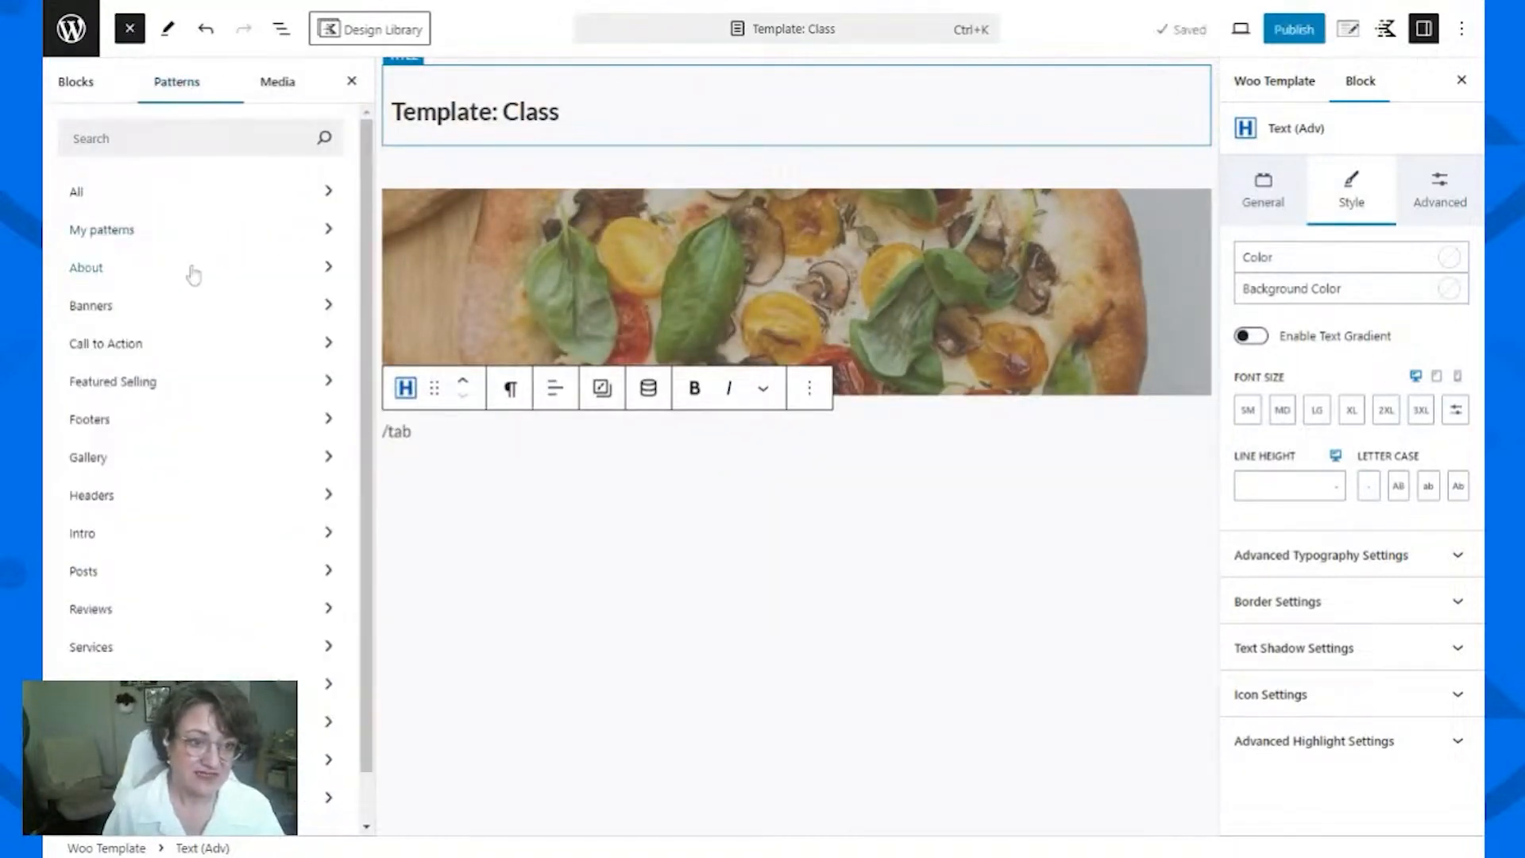
pyautogui.click(193, 237)
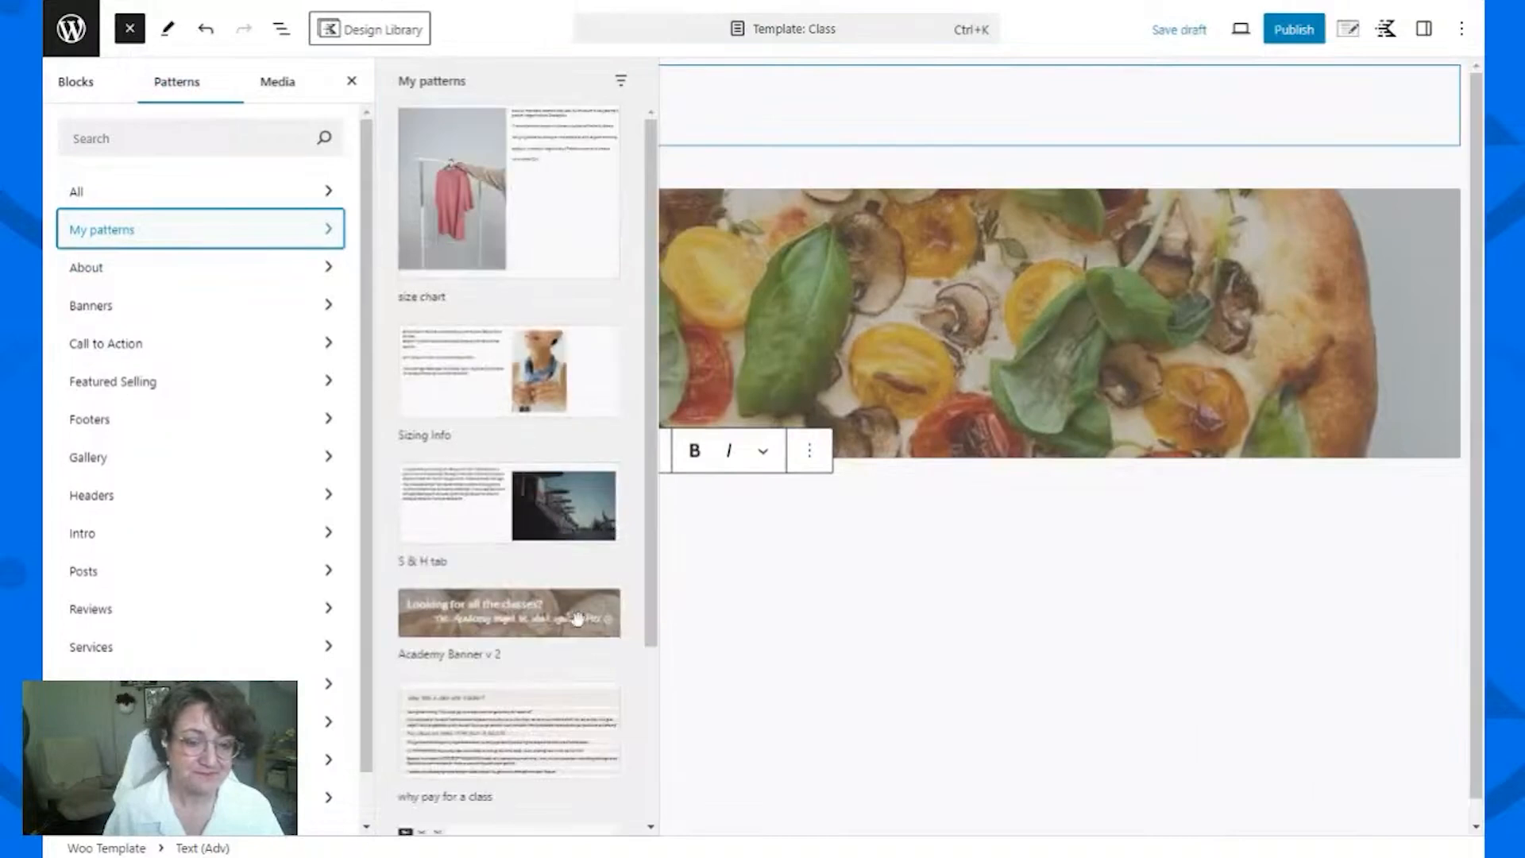
pyautogui.scroll(-3, 578, 619)
pyautogui.click(556, 602)
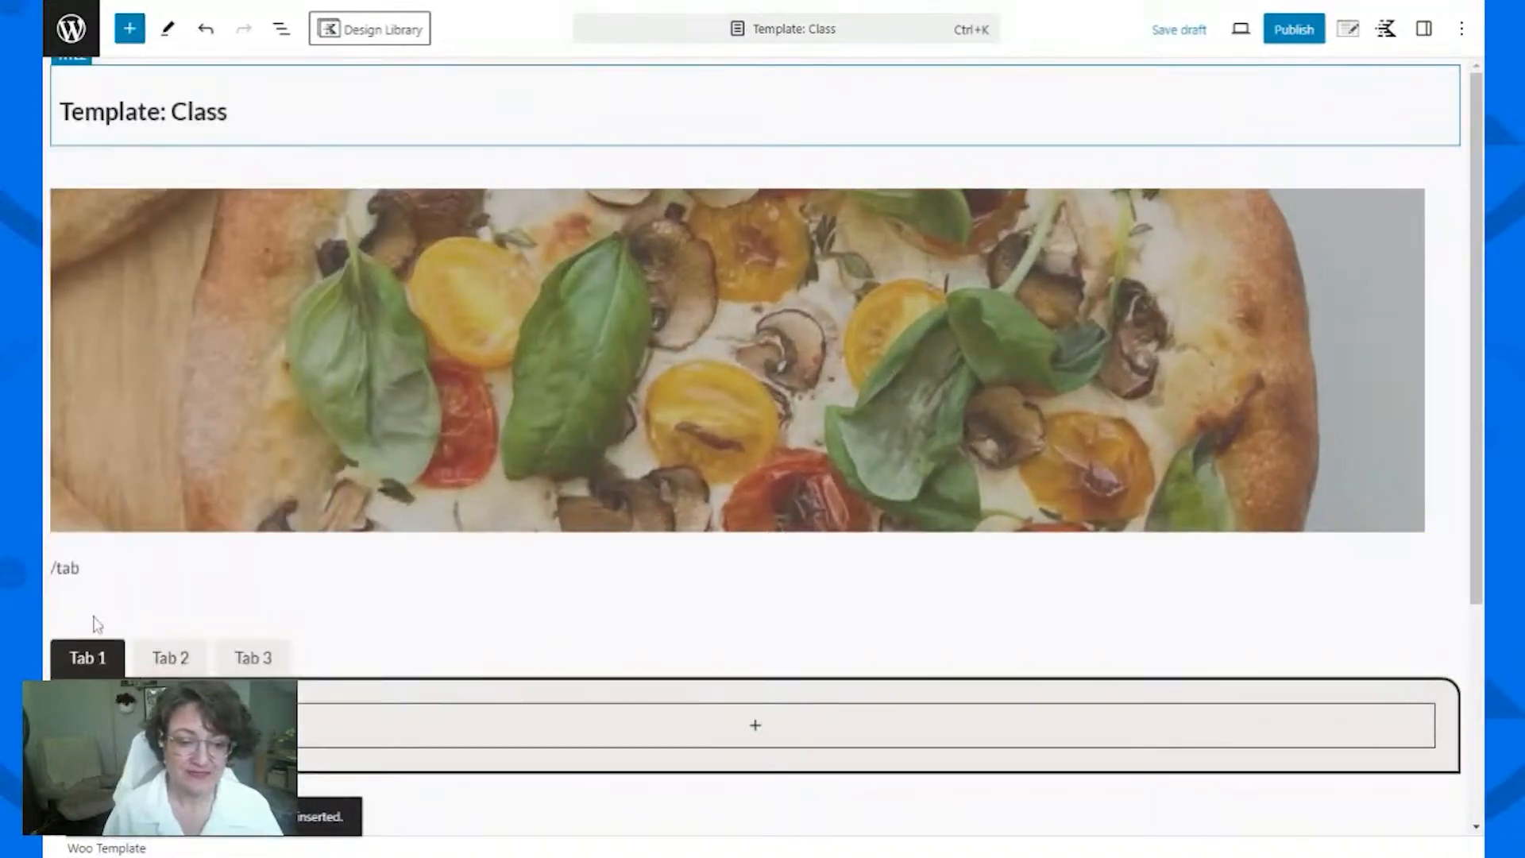
# Step: Delete the leftover "/tab" text block between the banner image and the tabs
pyautogui.click(89, 548)
pyautogui.click(83, 568)
pyautogui.press('BackSpace')
pyautogui.press('BackSpace')
pyautogui.press('BackSpace')
pyautogui.press('BackSpace')
pyautogui.press('BackSpace')
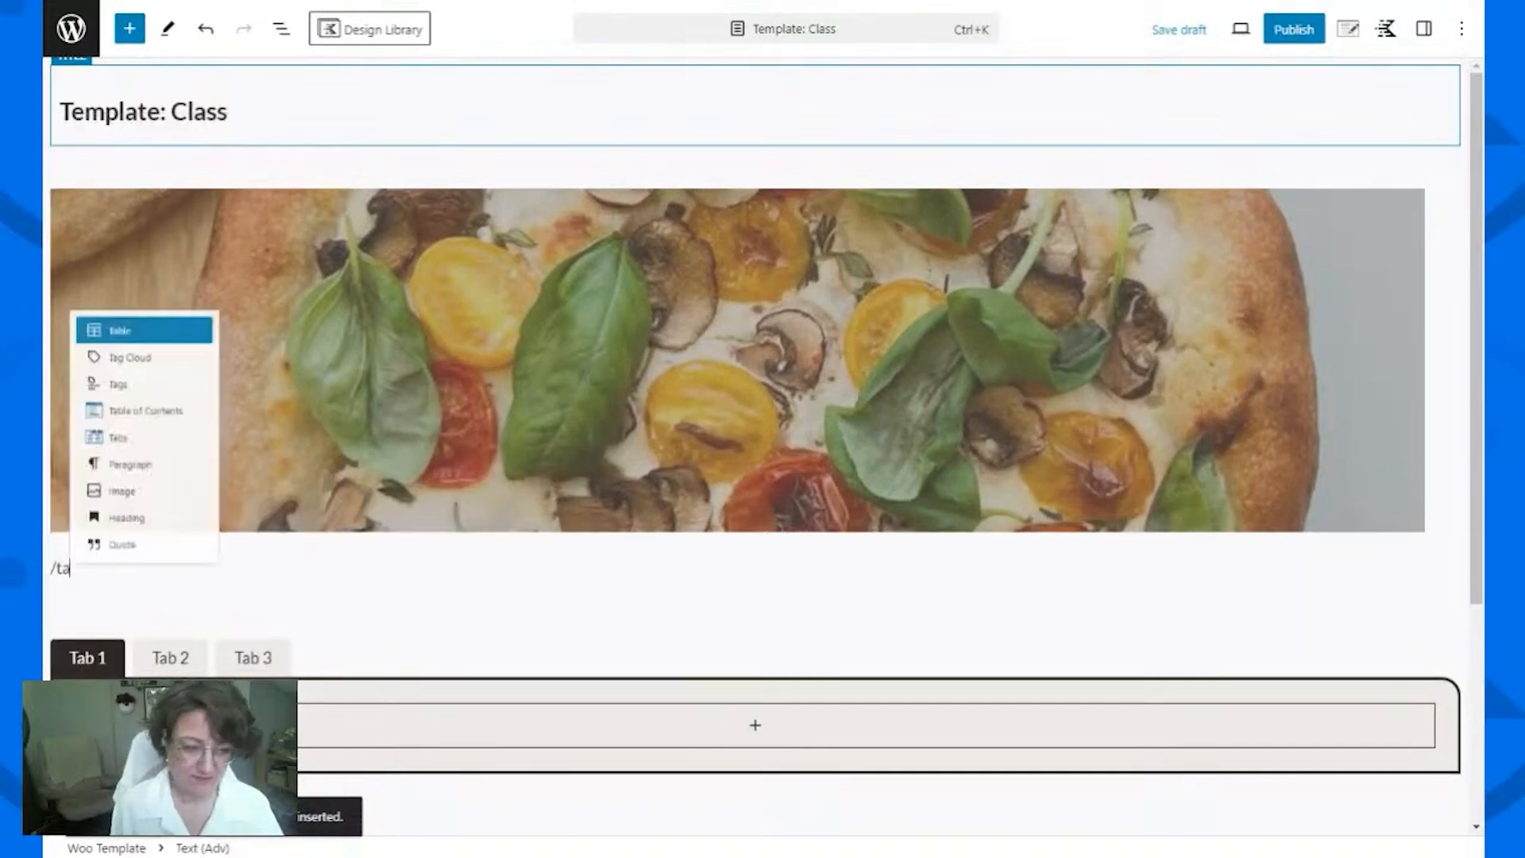
pyautogui.click(98, 586)
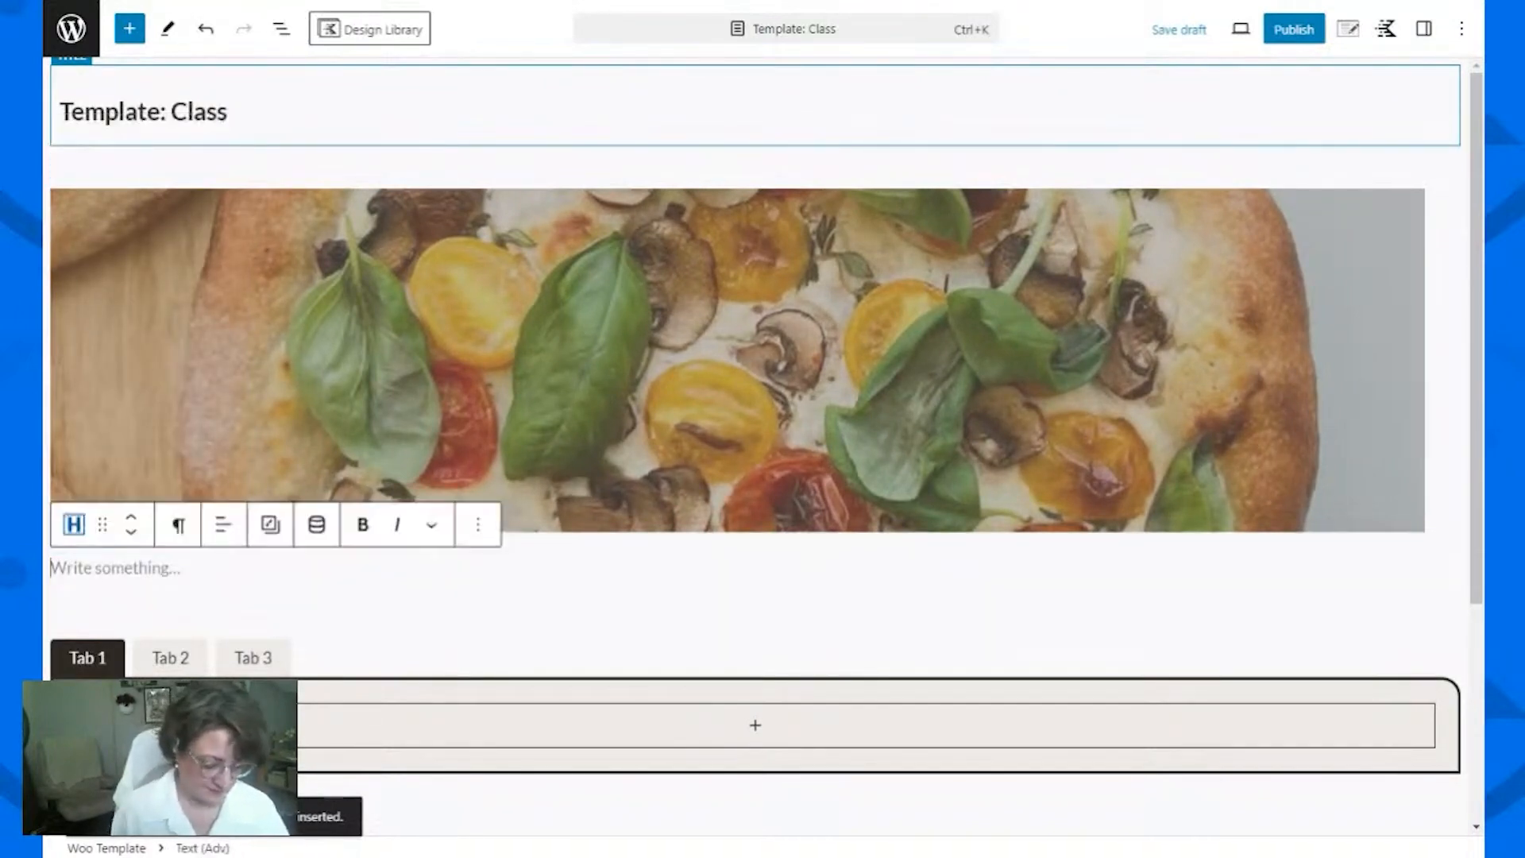
pyautogui.press('BackSpace')
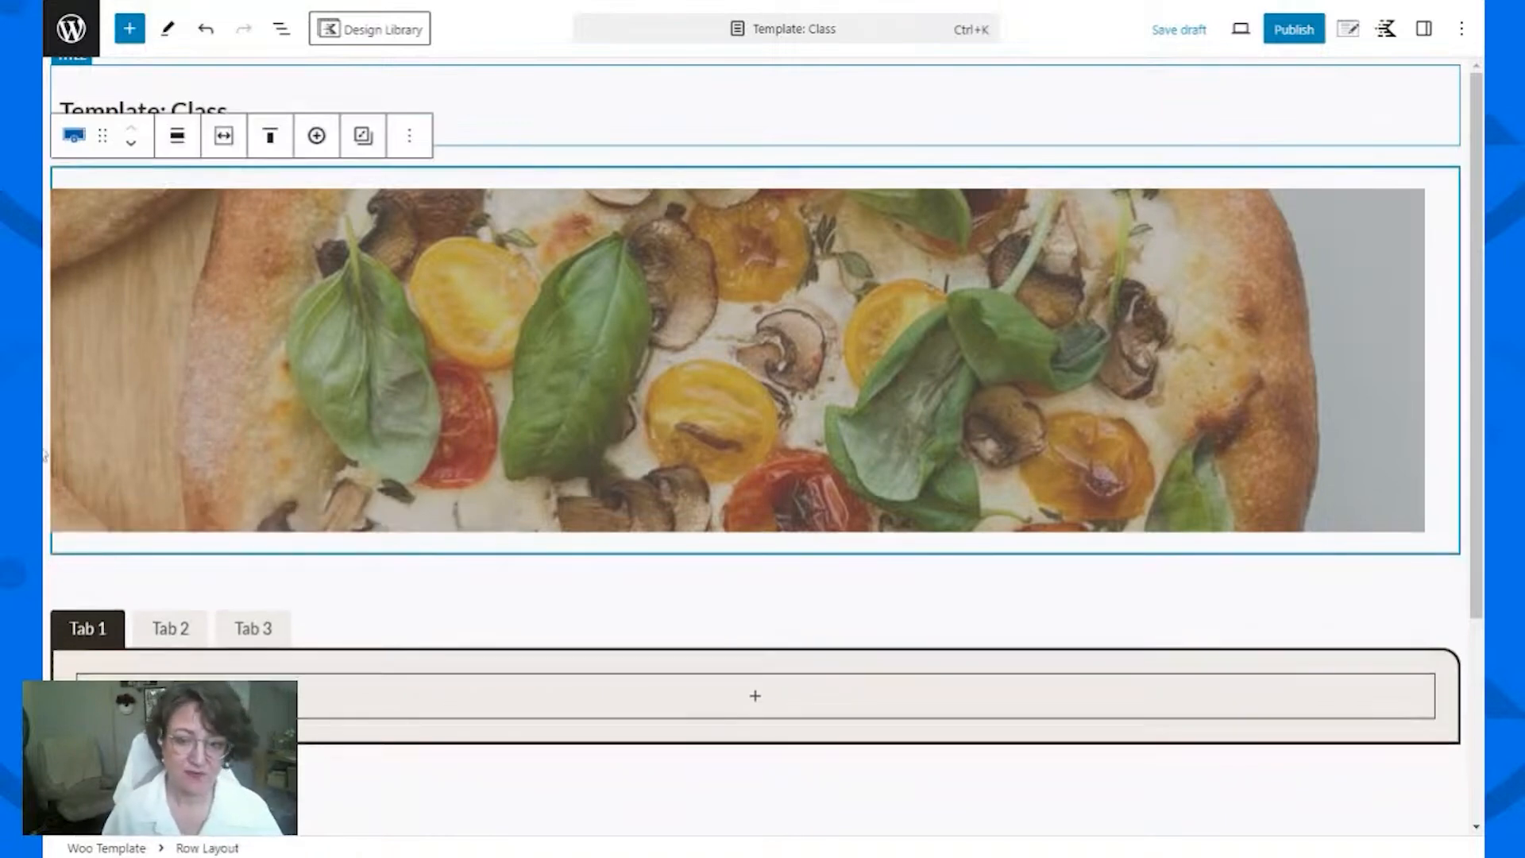
# Step: Replace the first tab's title with dynamic content showing the current post's Post Title
pyautogui.click(82, 590)
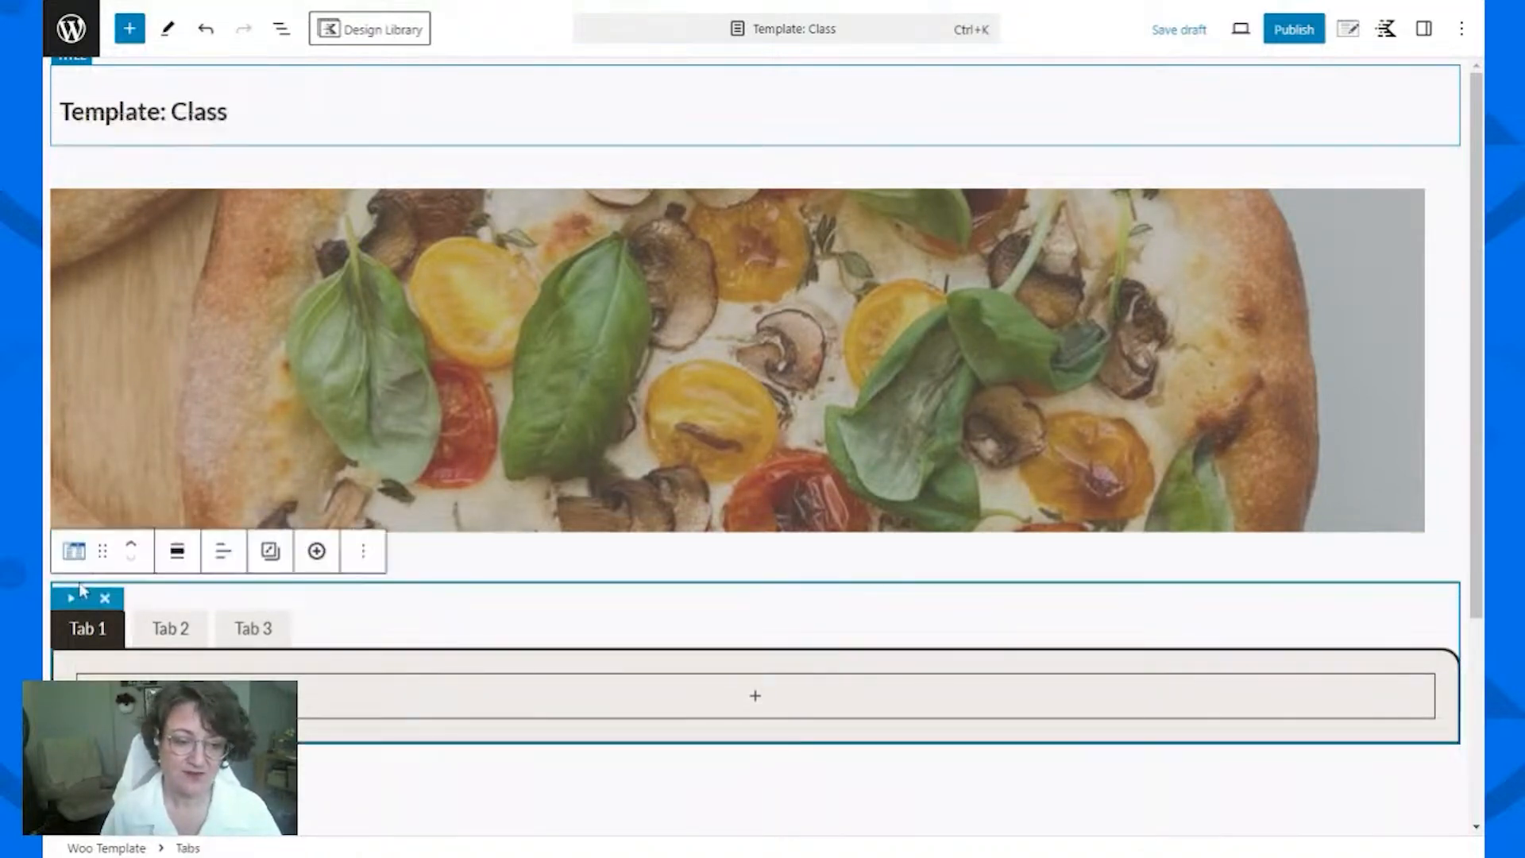
pyautogui.click(91, 636)
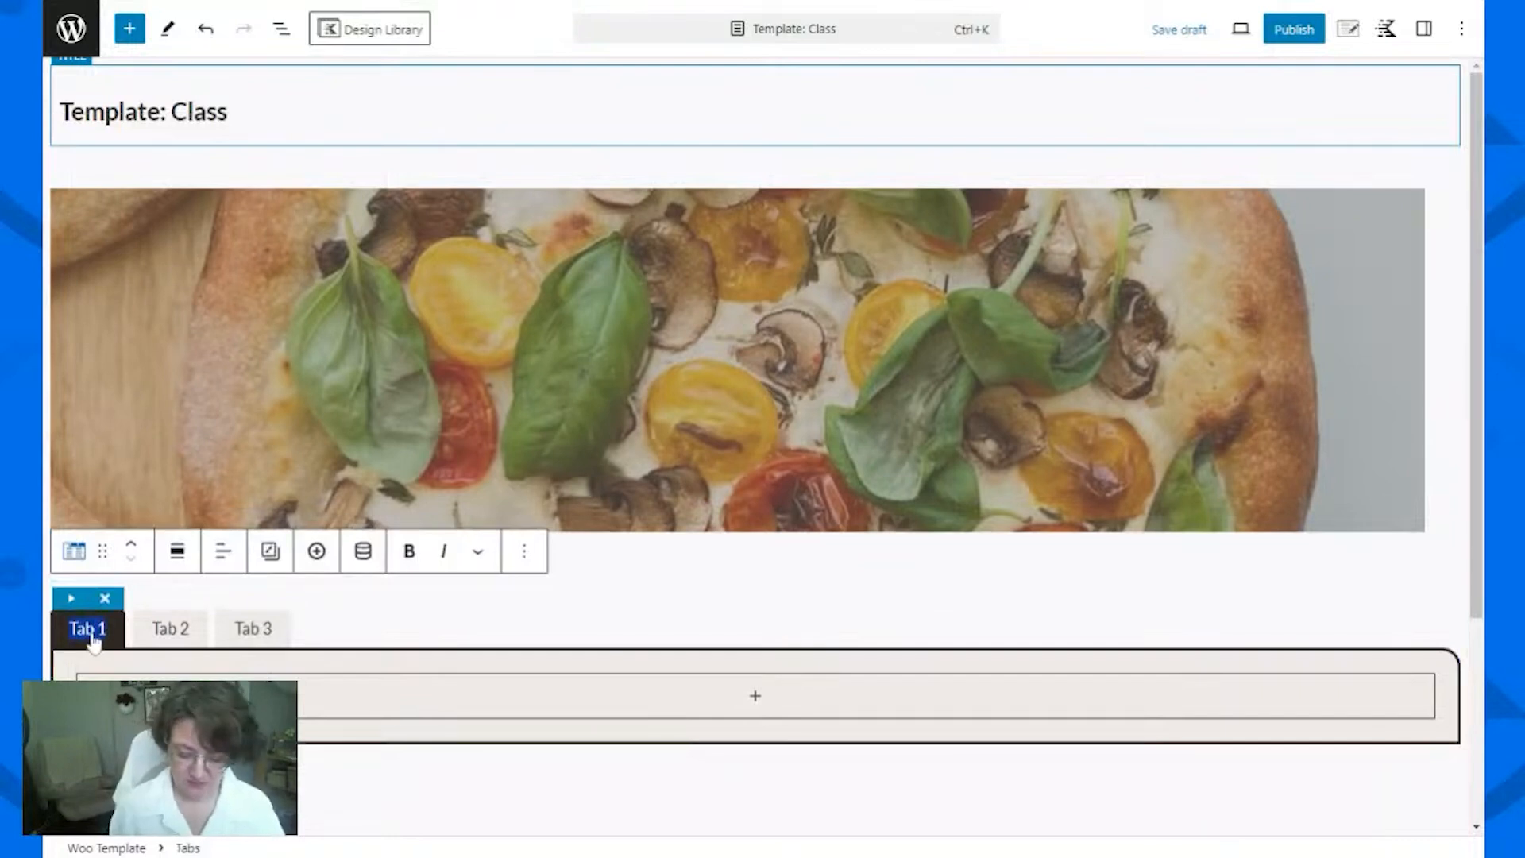
pyautogui.press('BackSpace')
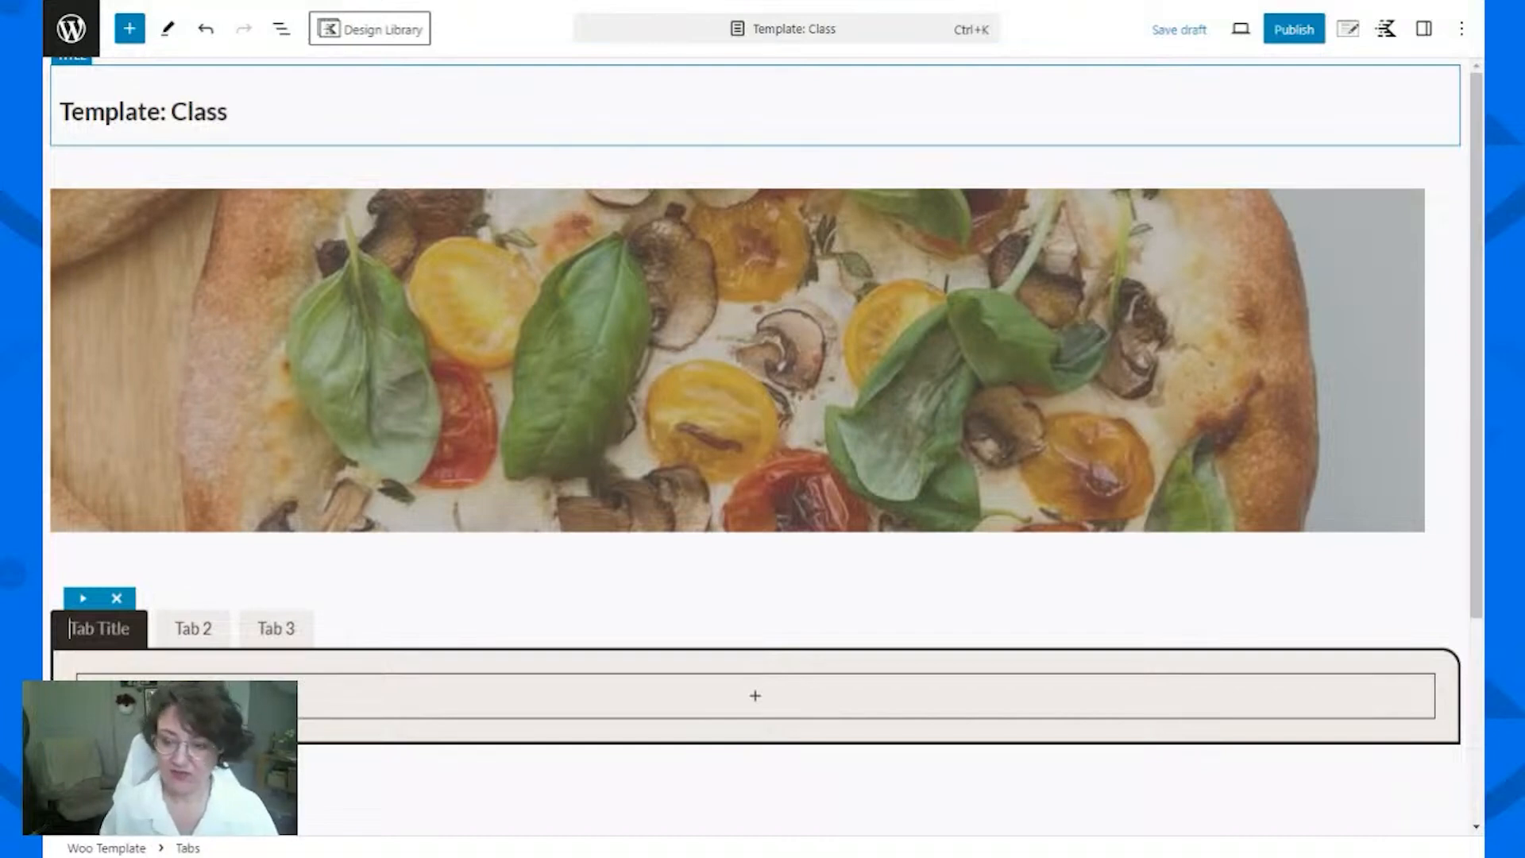
pyautogui.click(1427, 28)
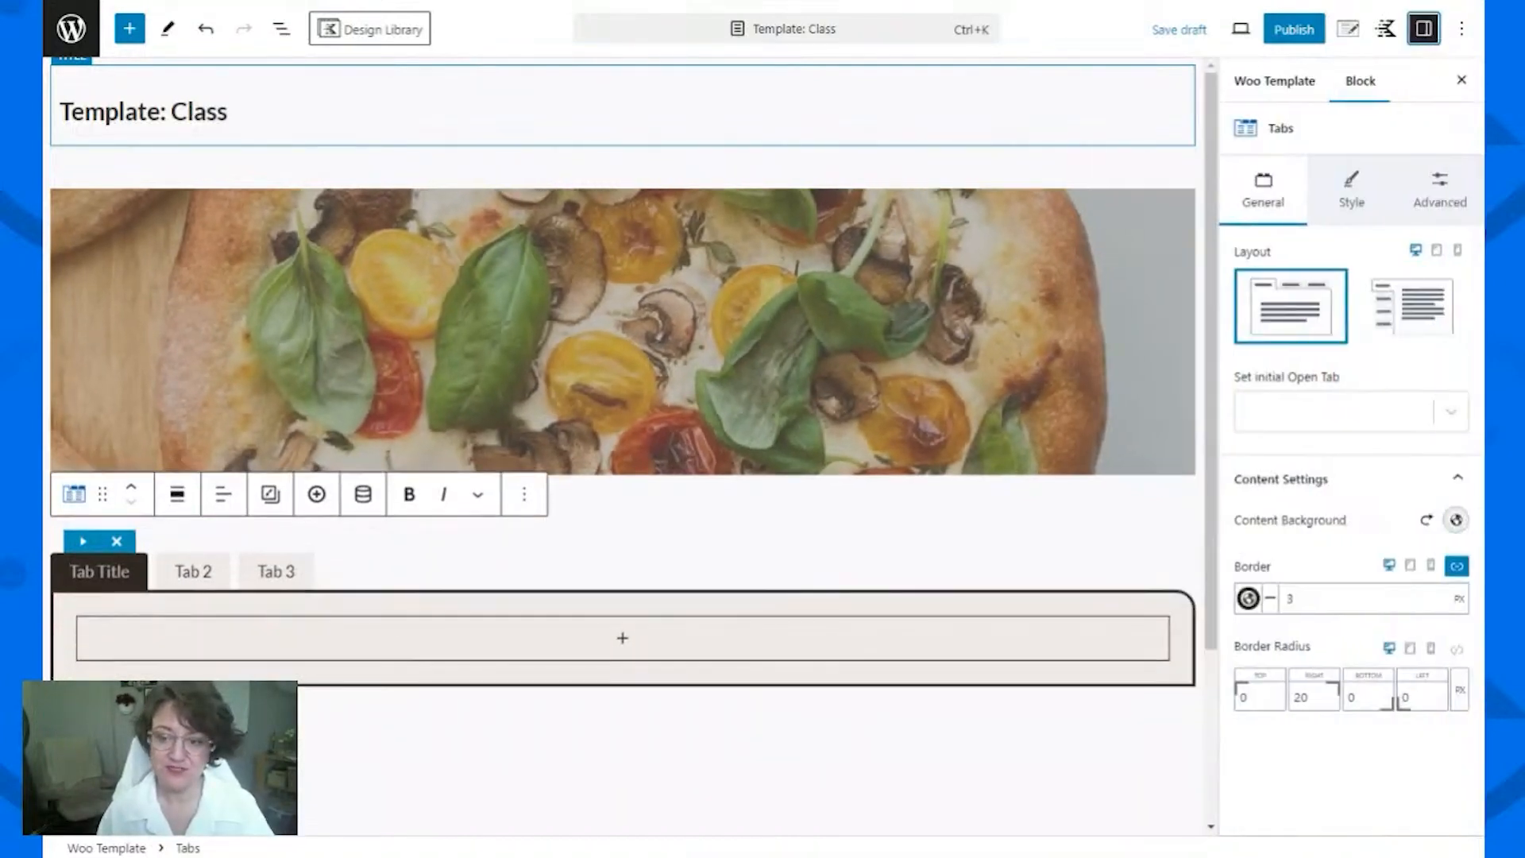
pyautogui.click(362, 497)
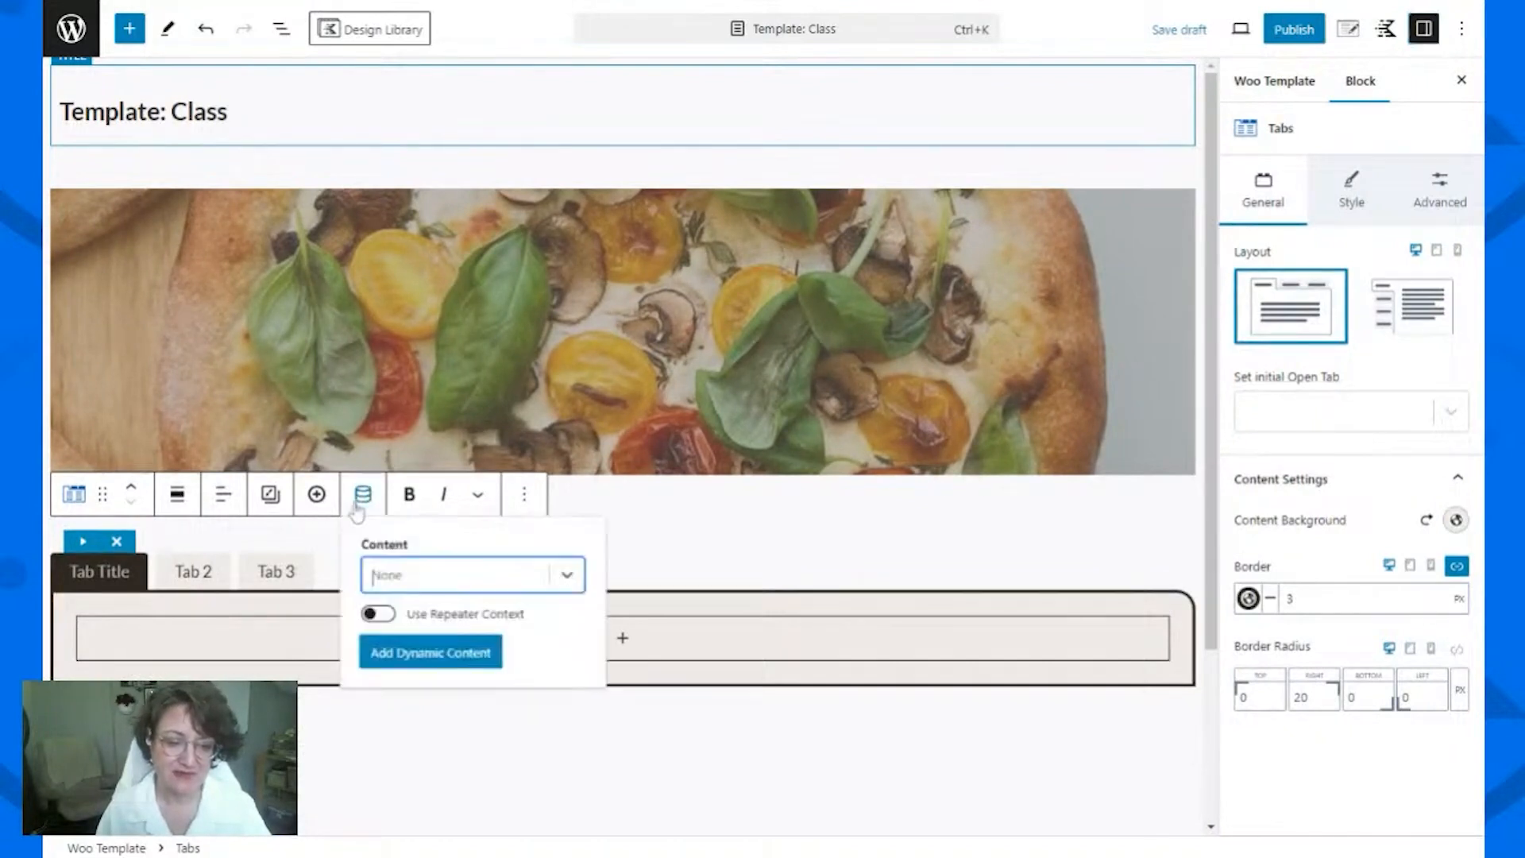
pyautogui.click(506, 577)
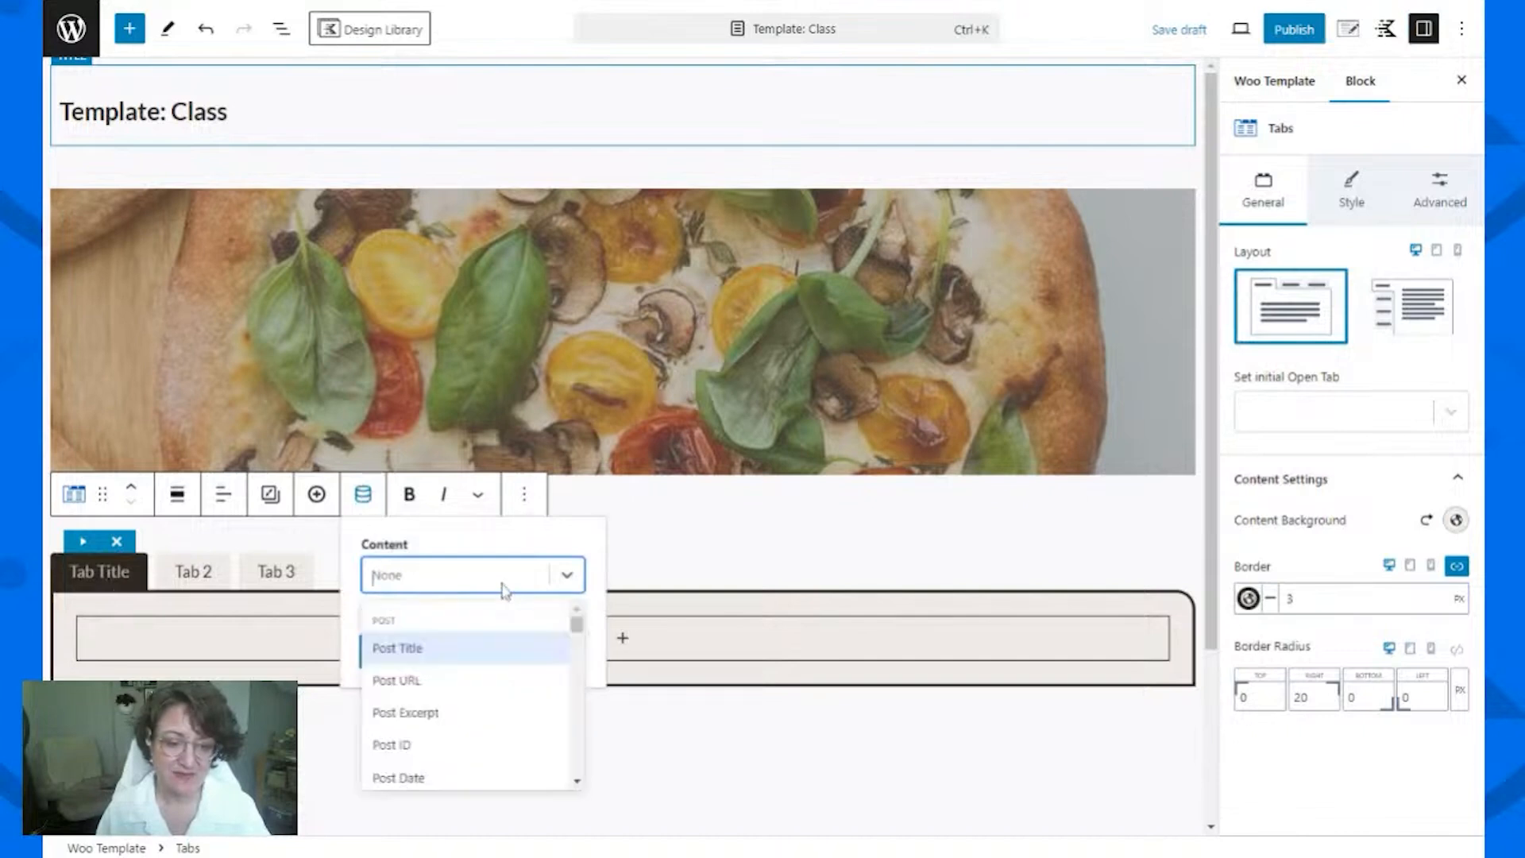
pyautogui.click(420, 650)
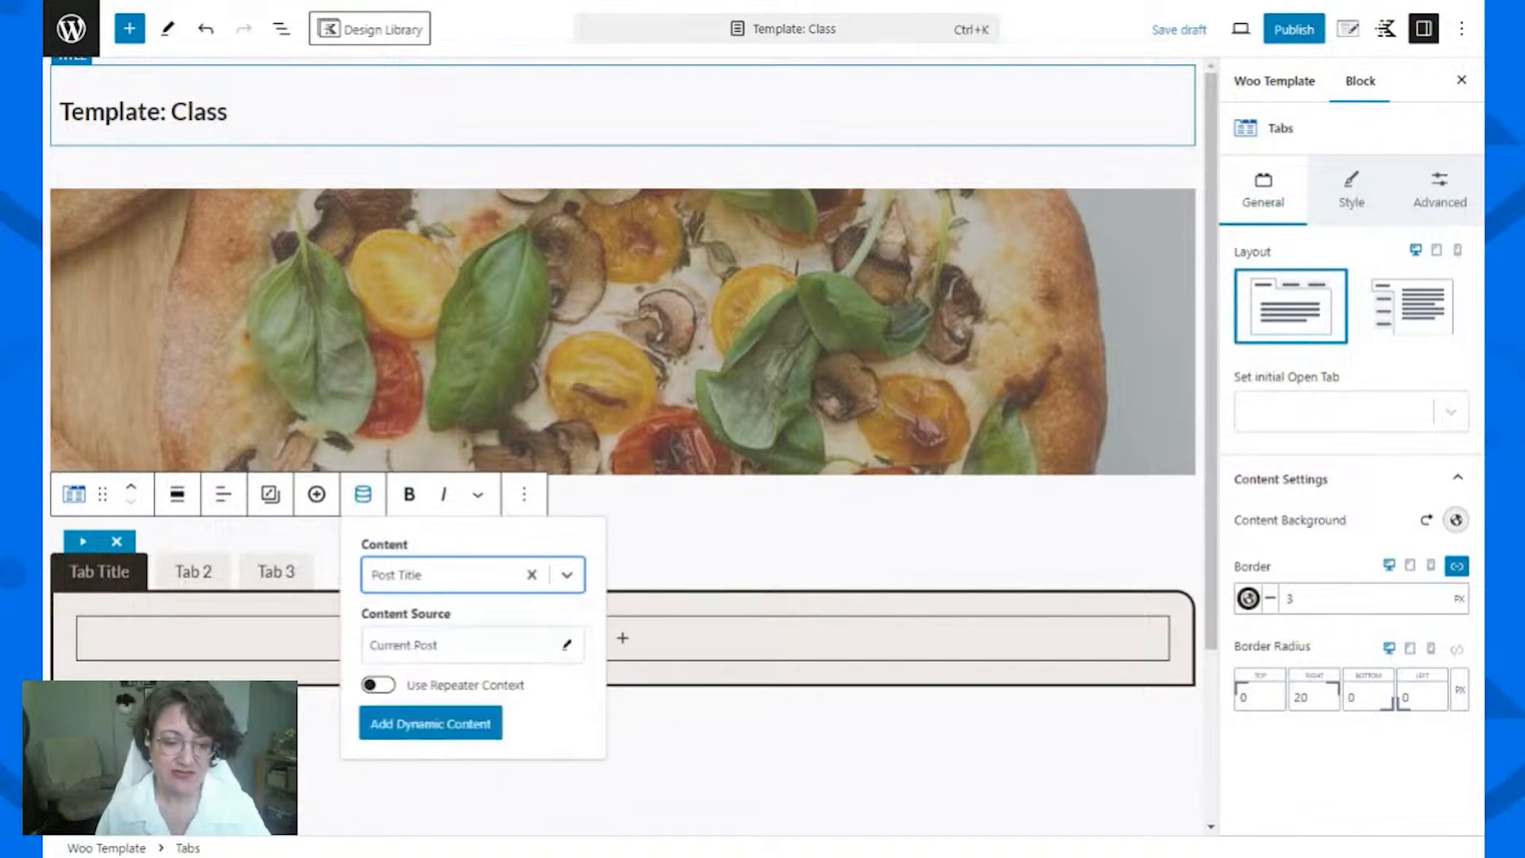
pyautogui.click(430, 723)
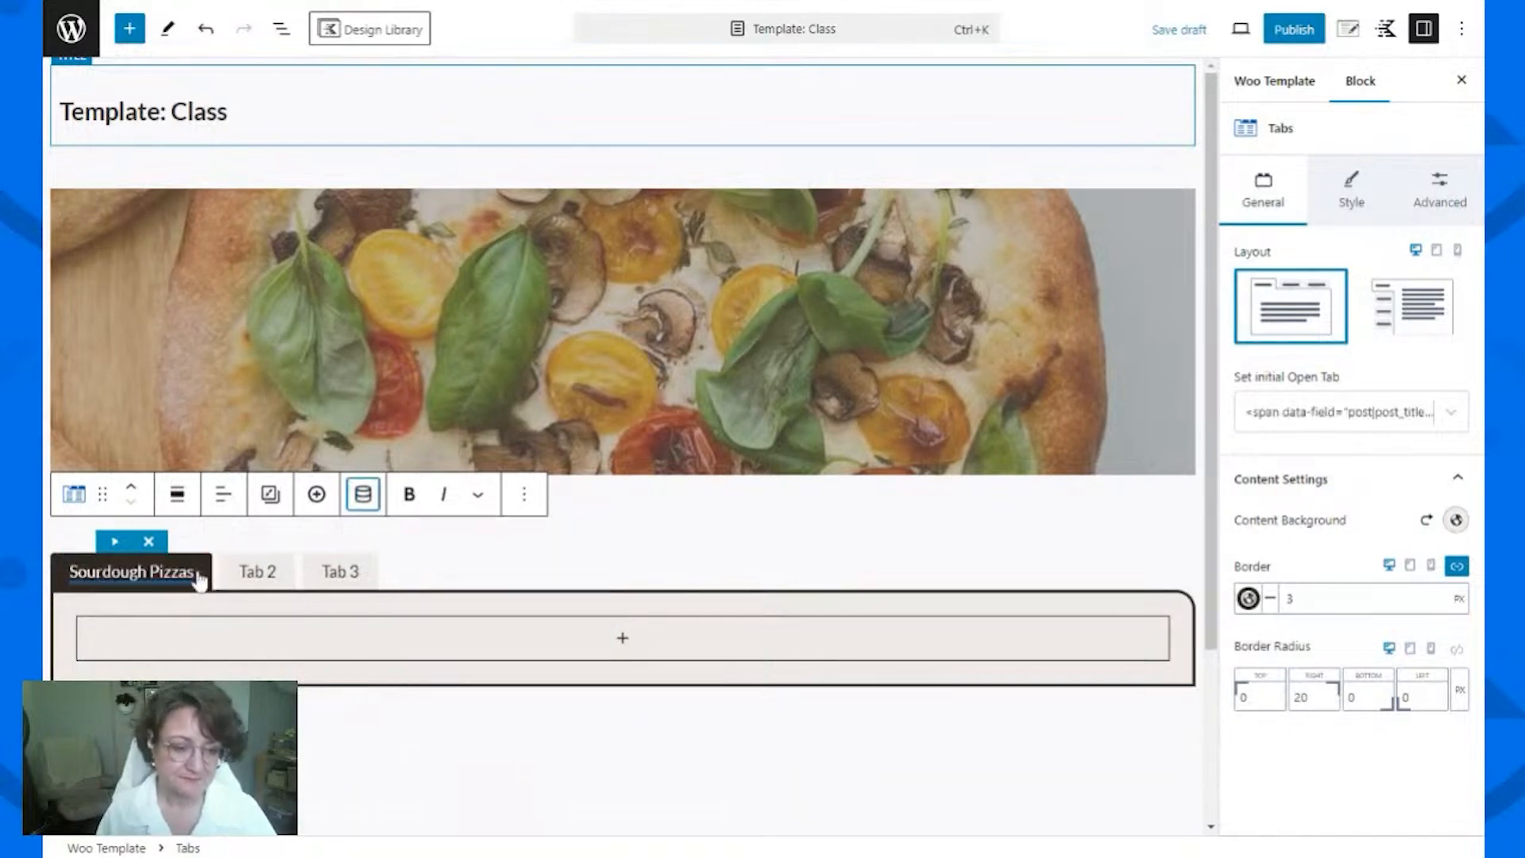
# Step: Rename the second tab as "Included in this Class"
pyautogui.click(255, 574)
pyautogui.doubleClick(256, 574)
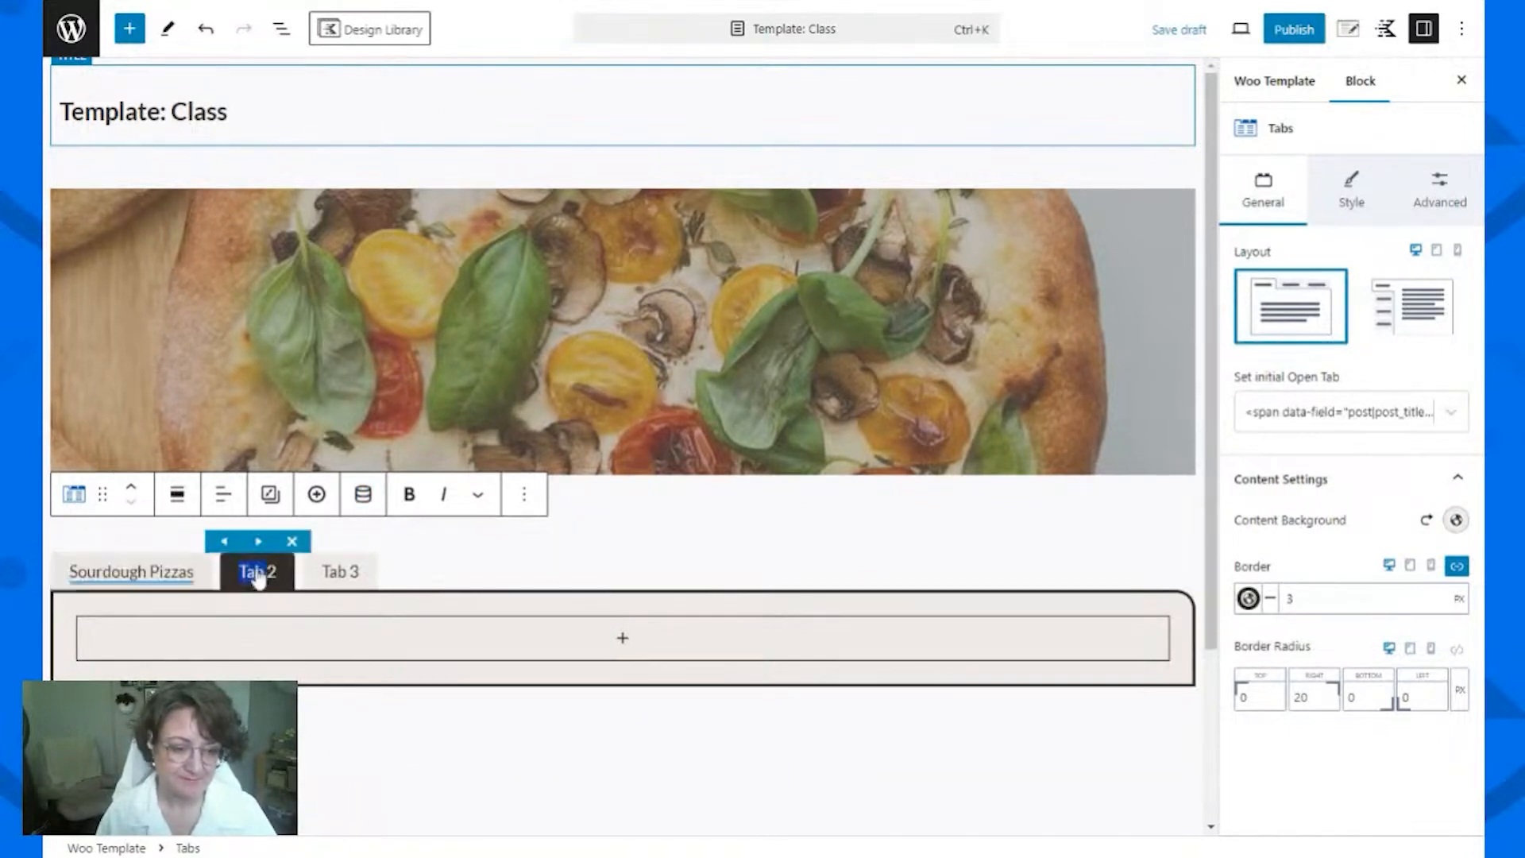
pyautogui.press('BackSpace')
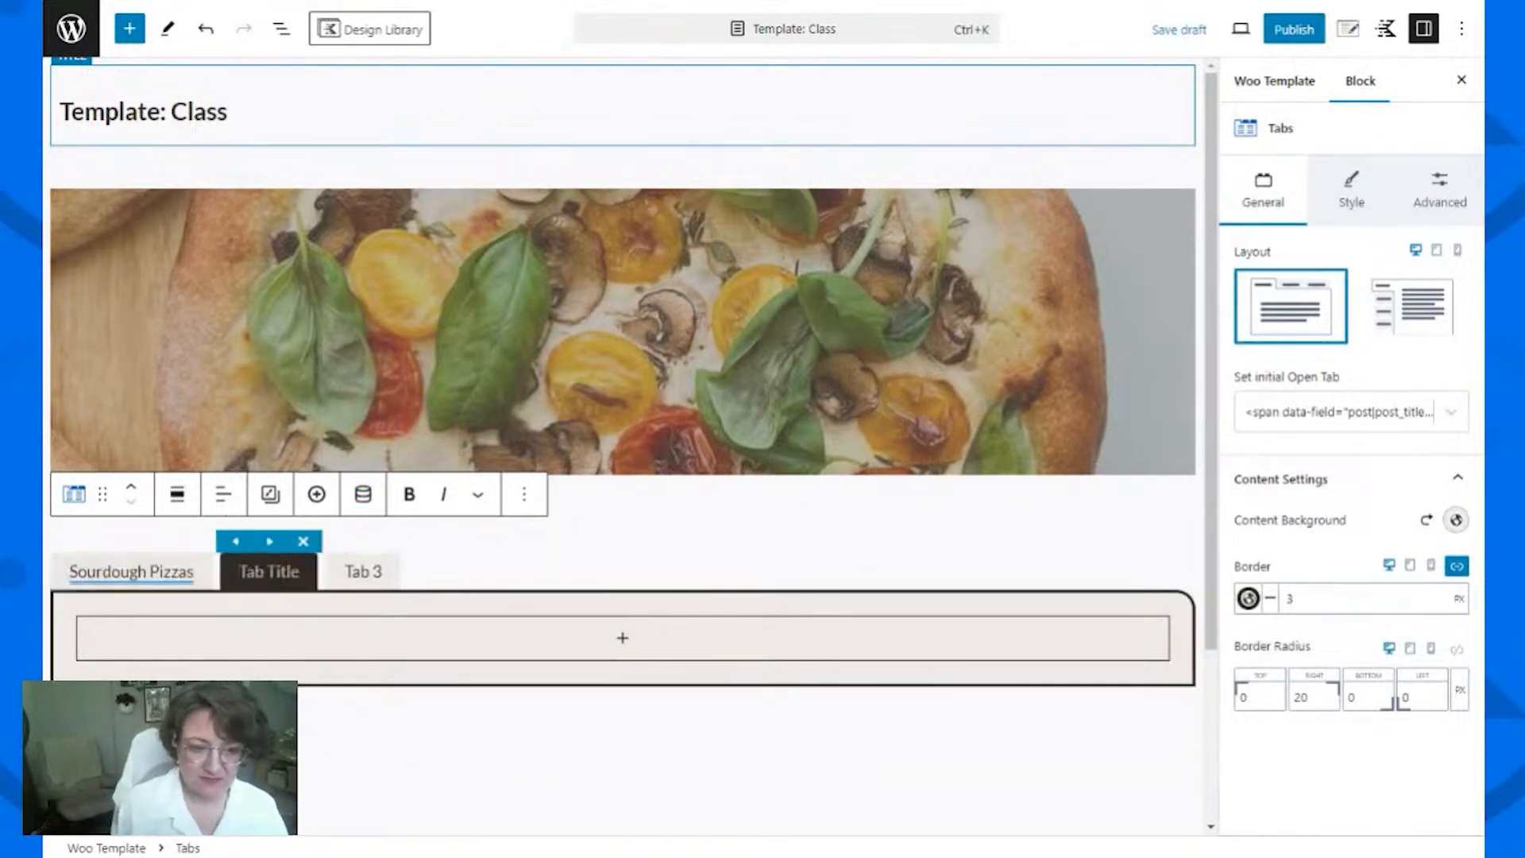
pyautogui.write('Includ')
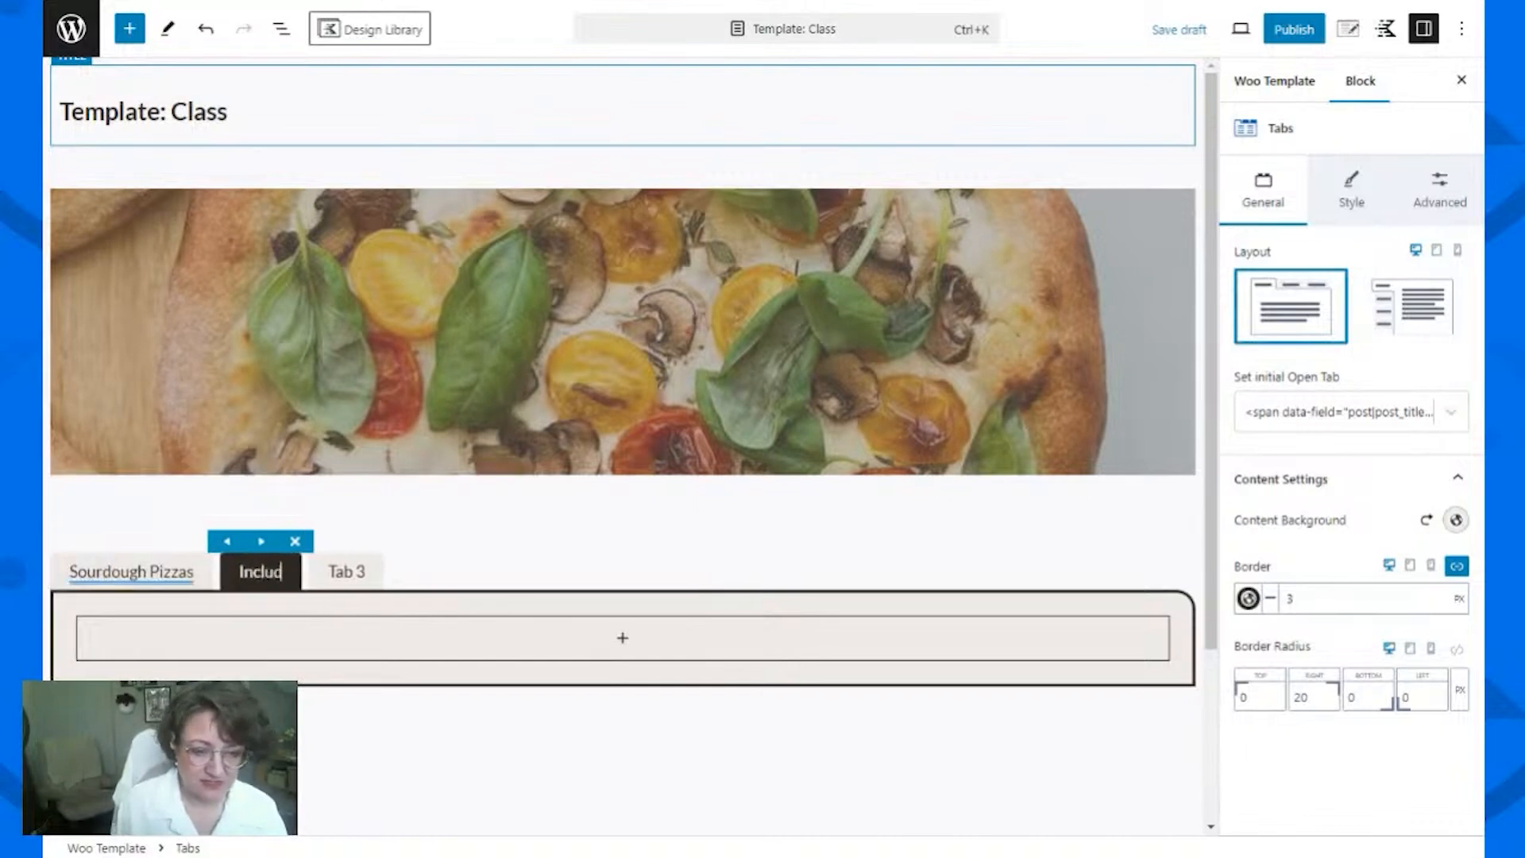
pyautogui.write('ed in this Class')
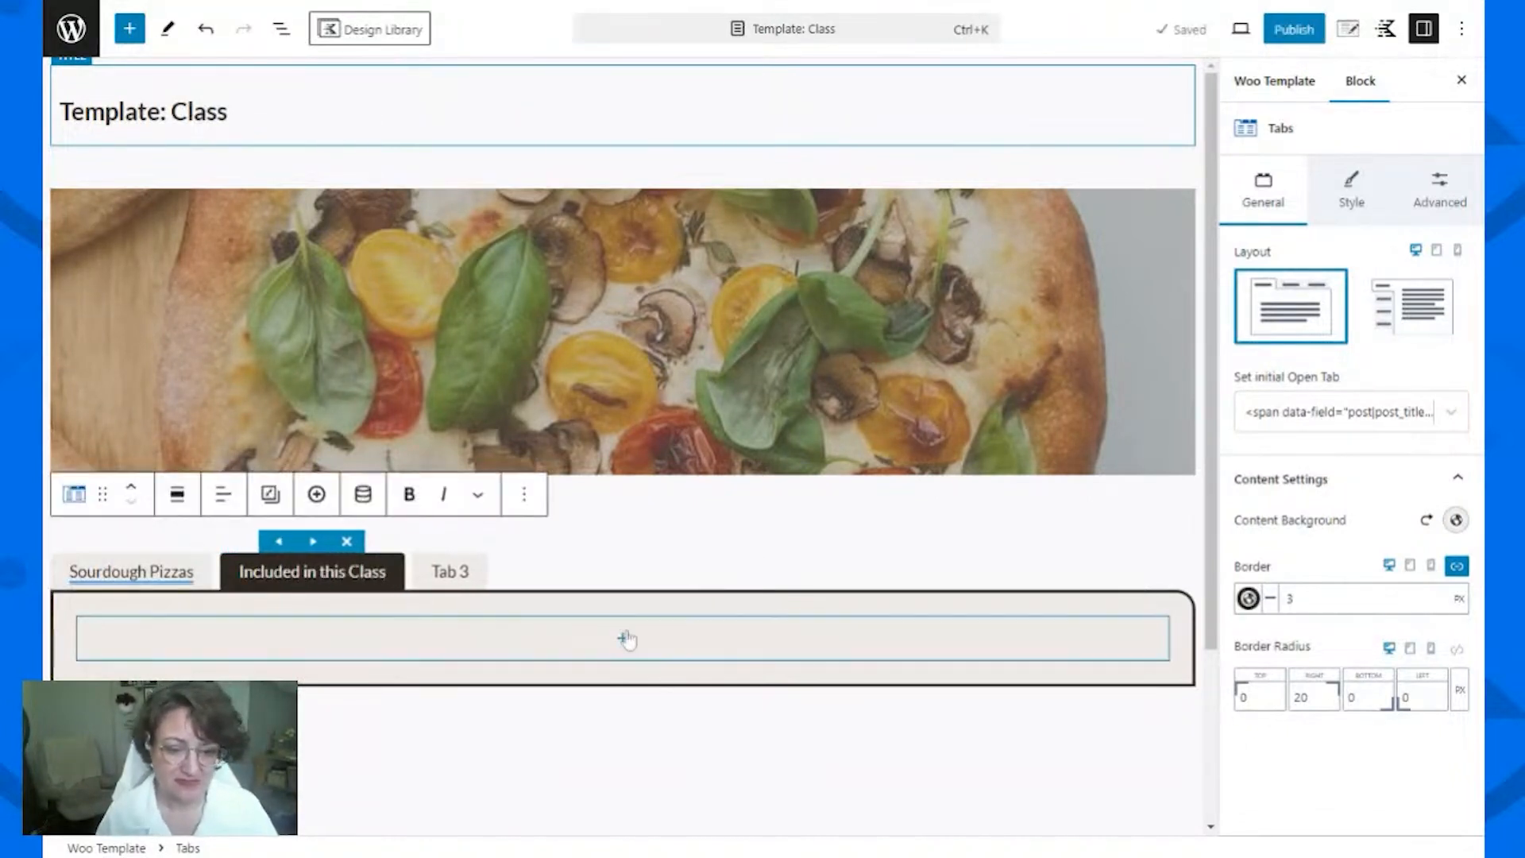
# Step: Add the Product: Description block as the content of the "Included in this Class" tab
pyautogui.click(622, 638)
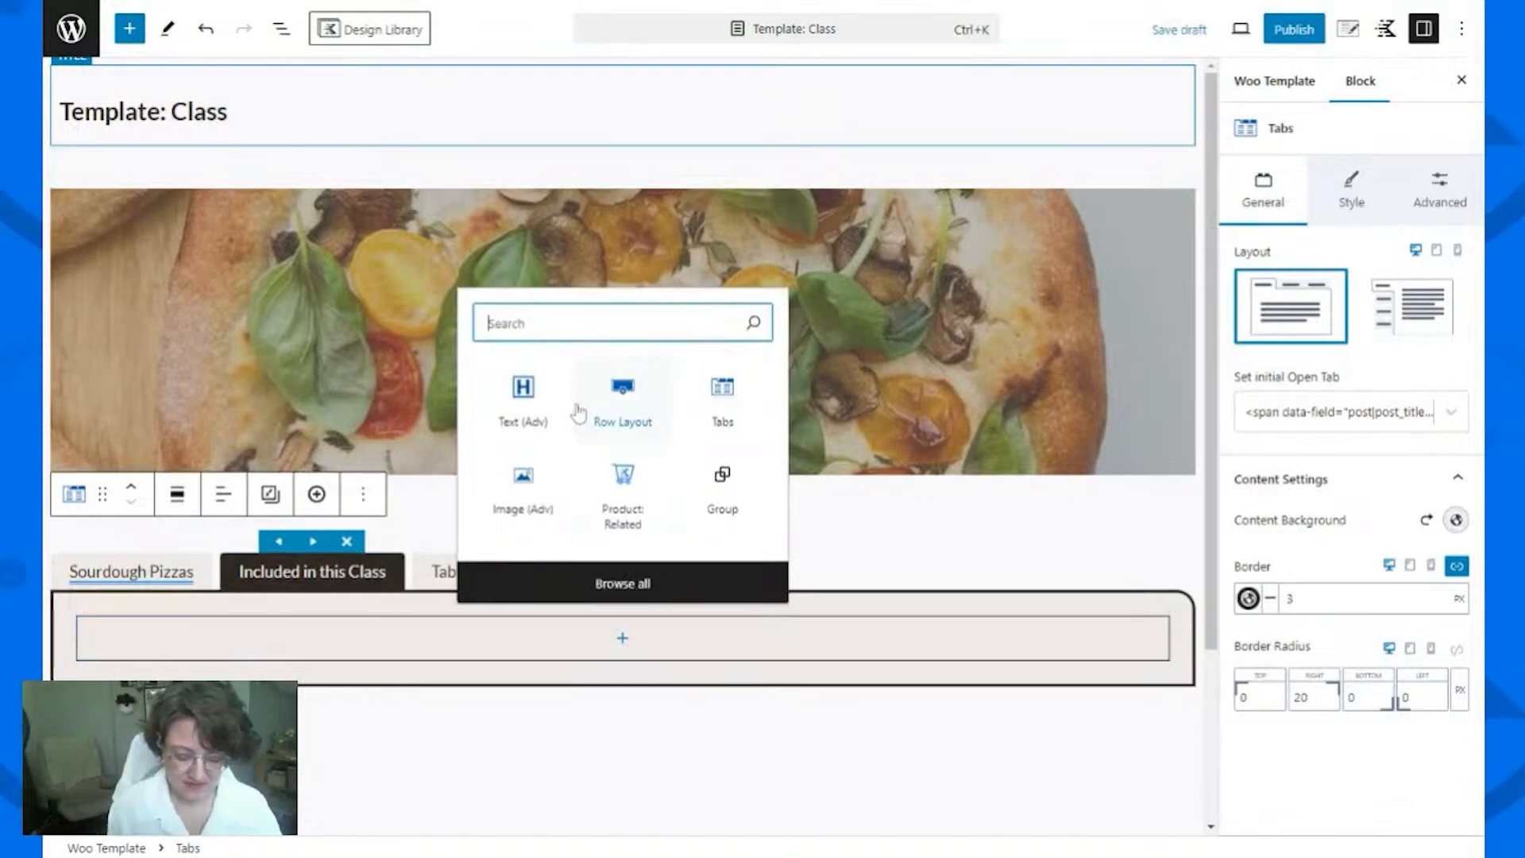
pyautogui.write('description')
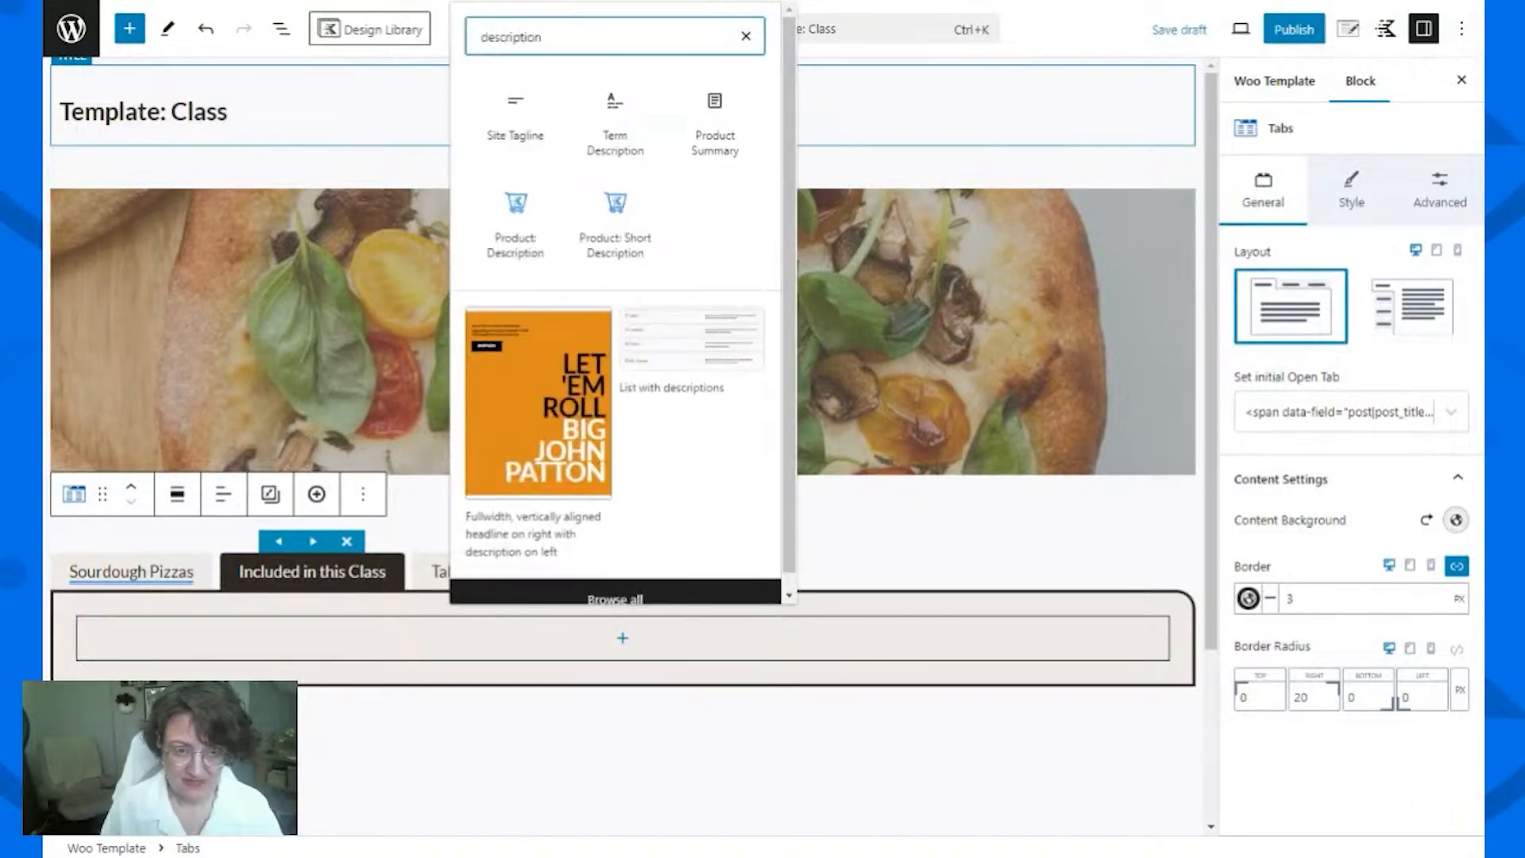
pyautogui.click(525, 246)
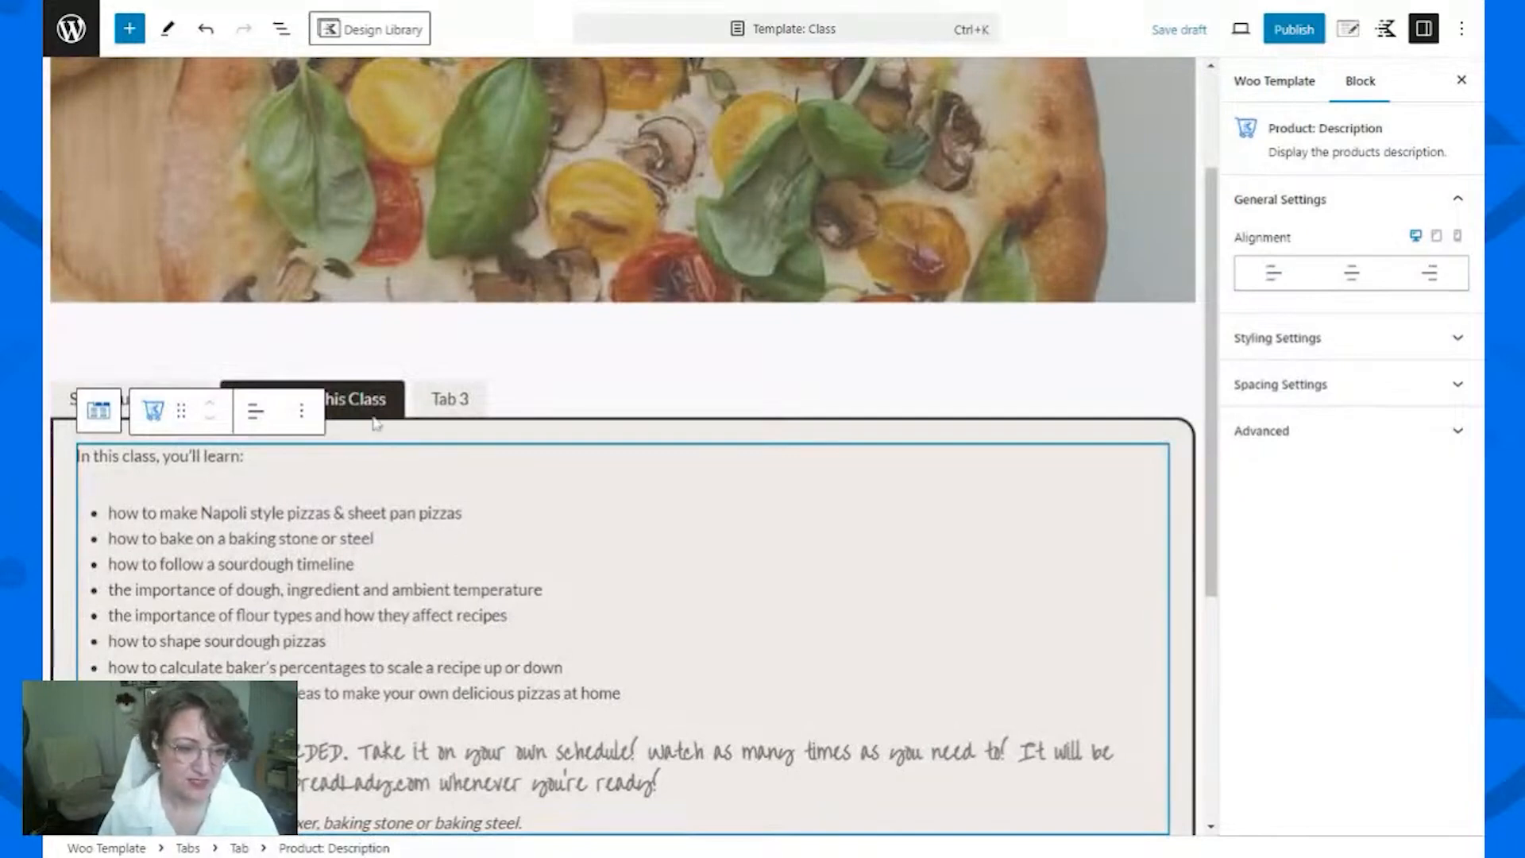
# Step: Rename the third tab as "Instructor"
pyautogui.click(459, 404)
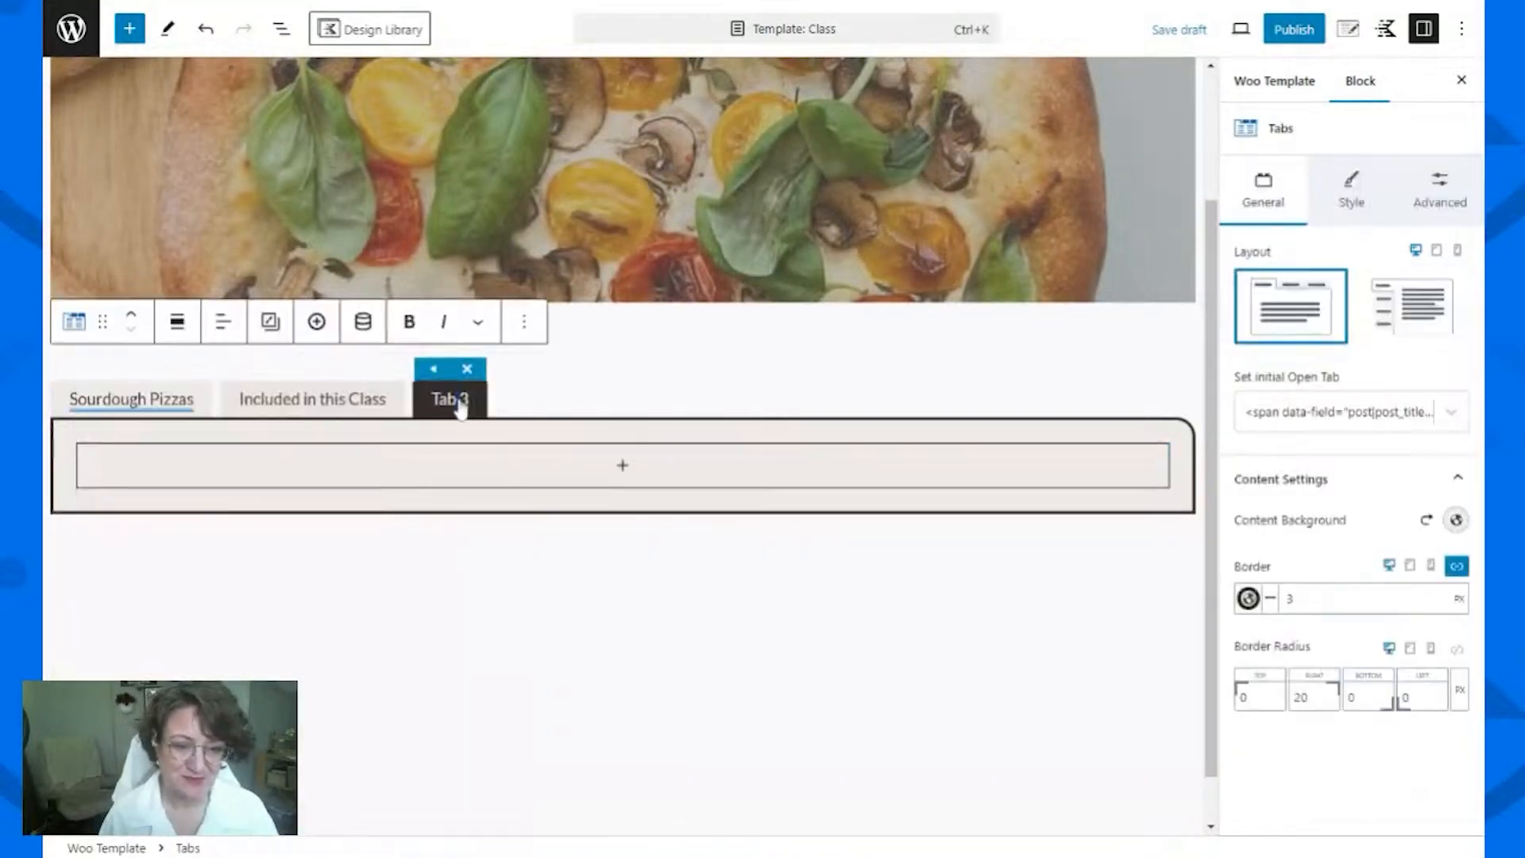
pyautogui.tripleClick(459, 404)
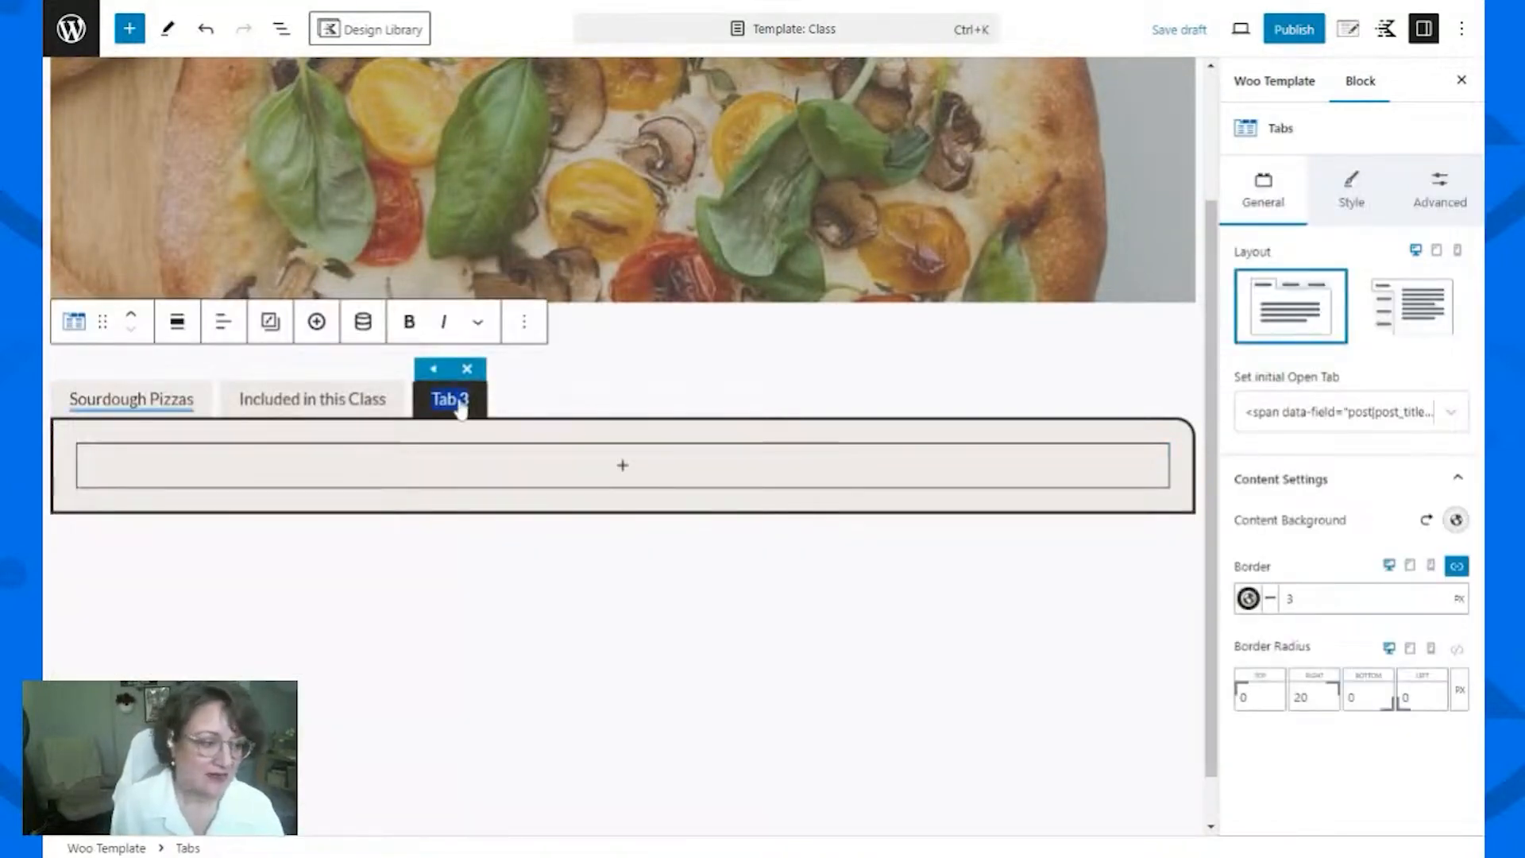
pyautogui.write('Instructor')
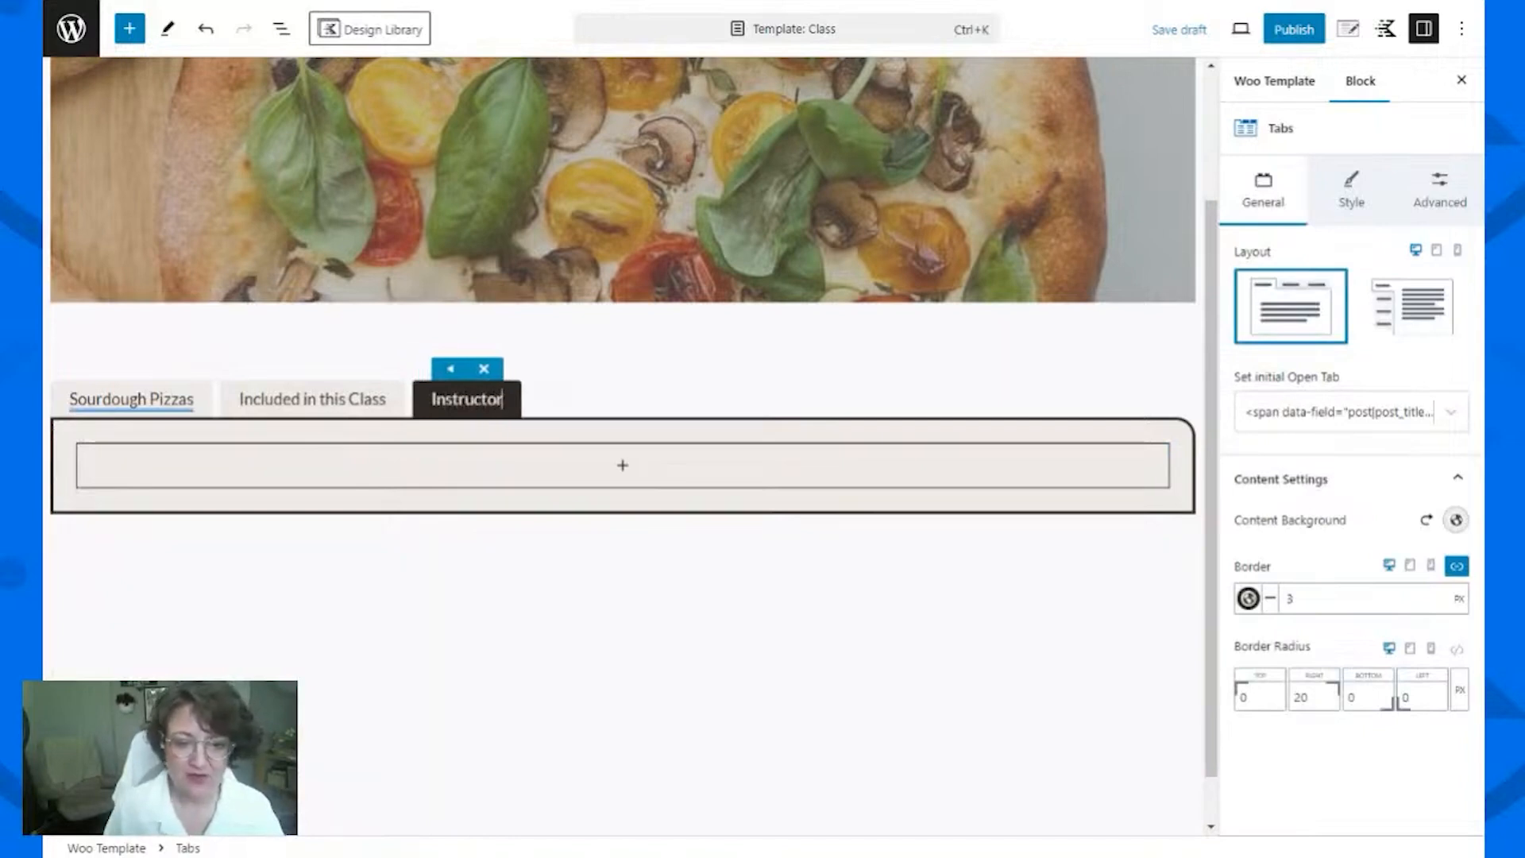
# Step: Search the blocks for "about" and insert the saved pattern about the baking instructor into the Instructor tab
pyautogui.click(538, 480)
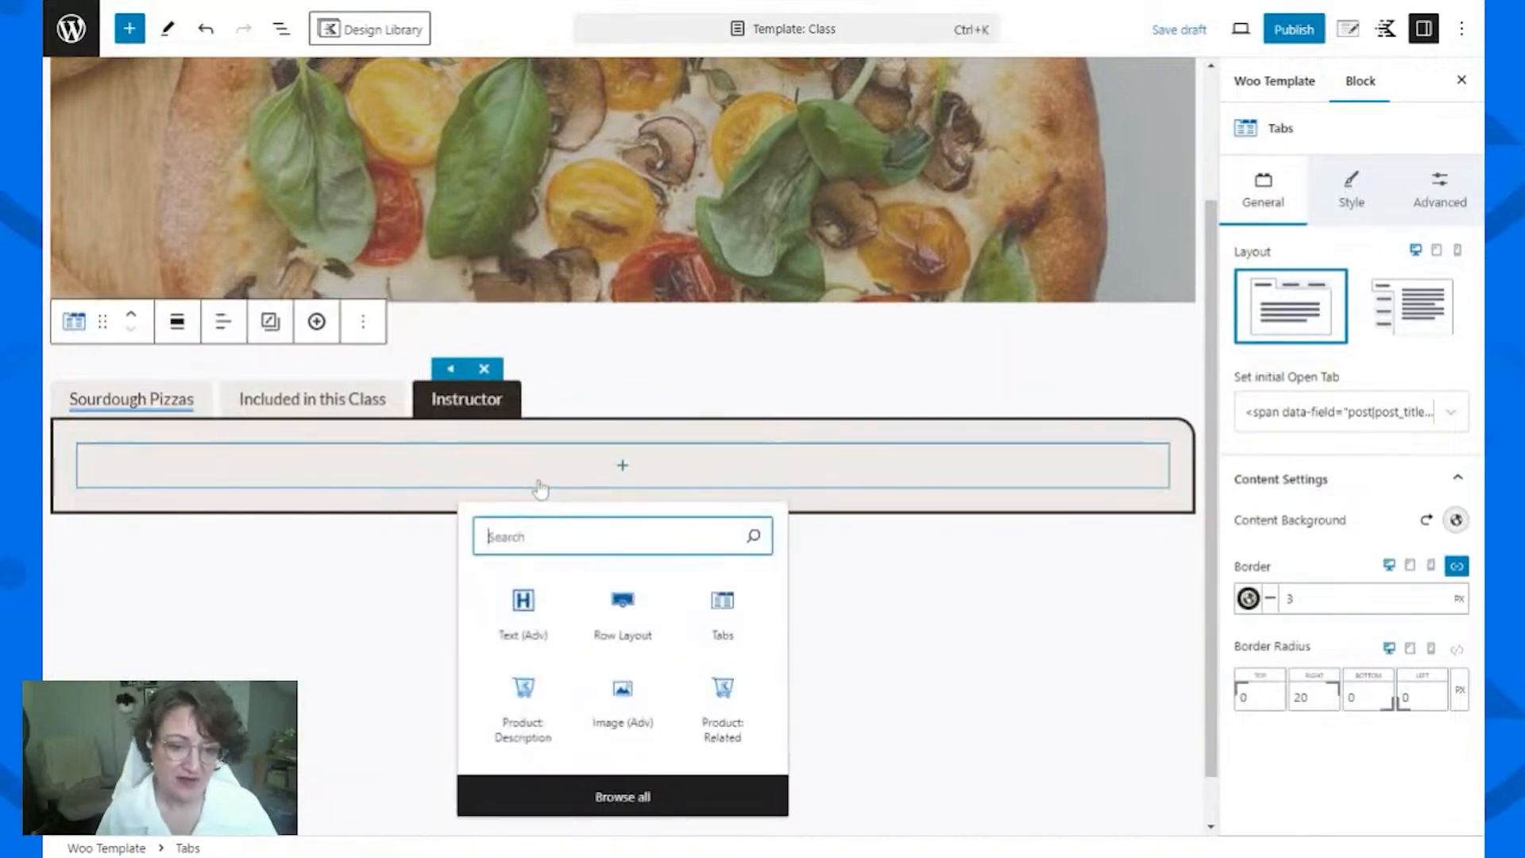
pyautogui.write('about')
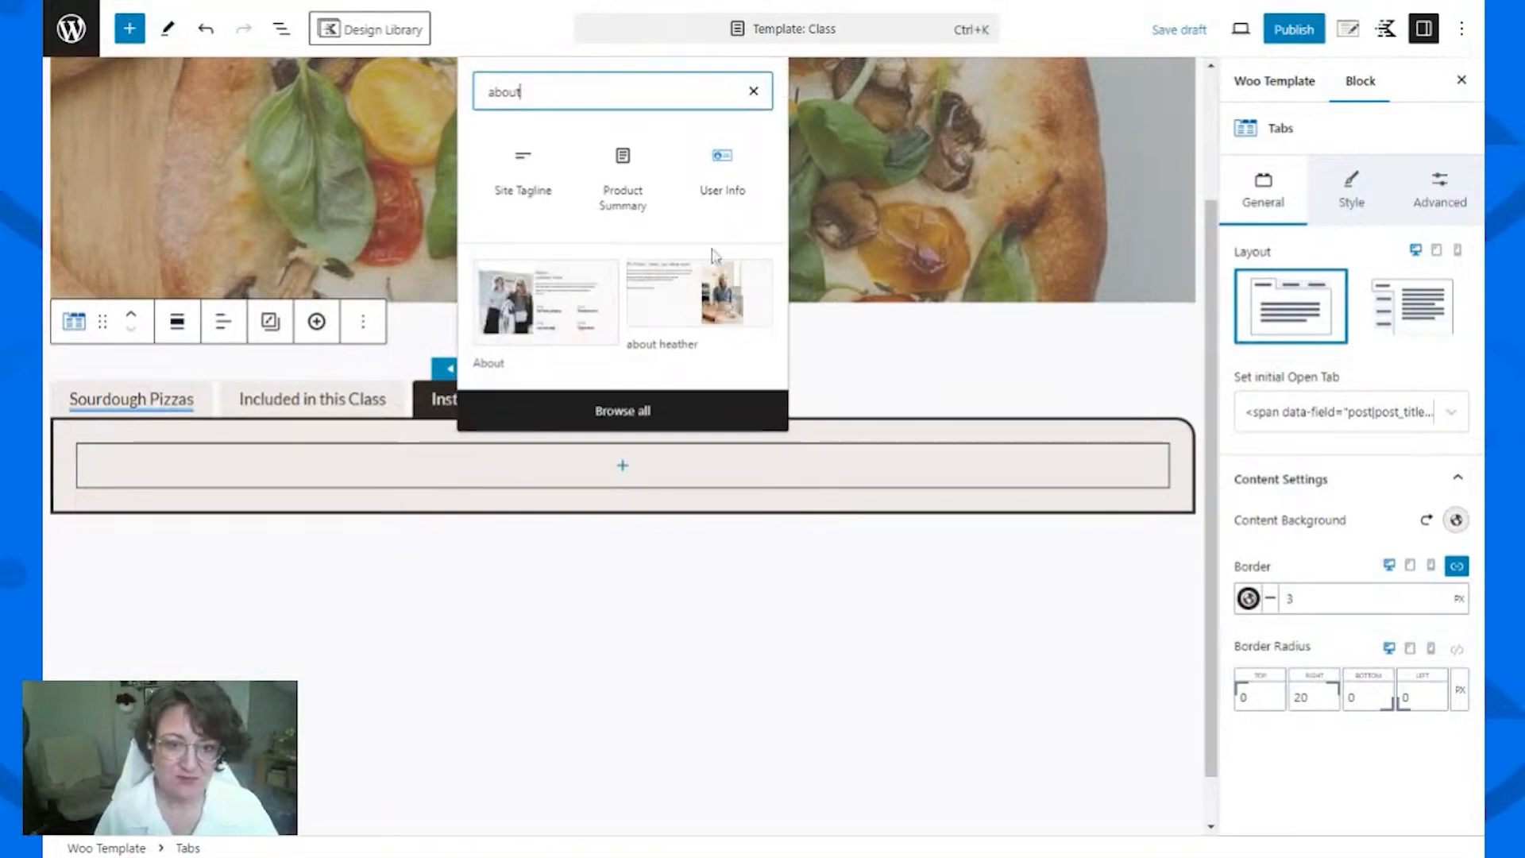
pyautogui.click(688, 316)
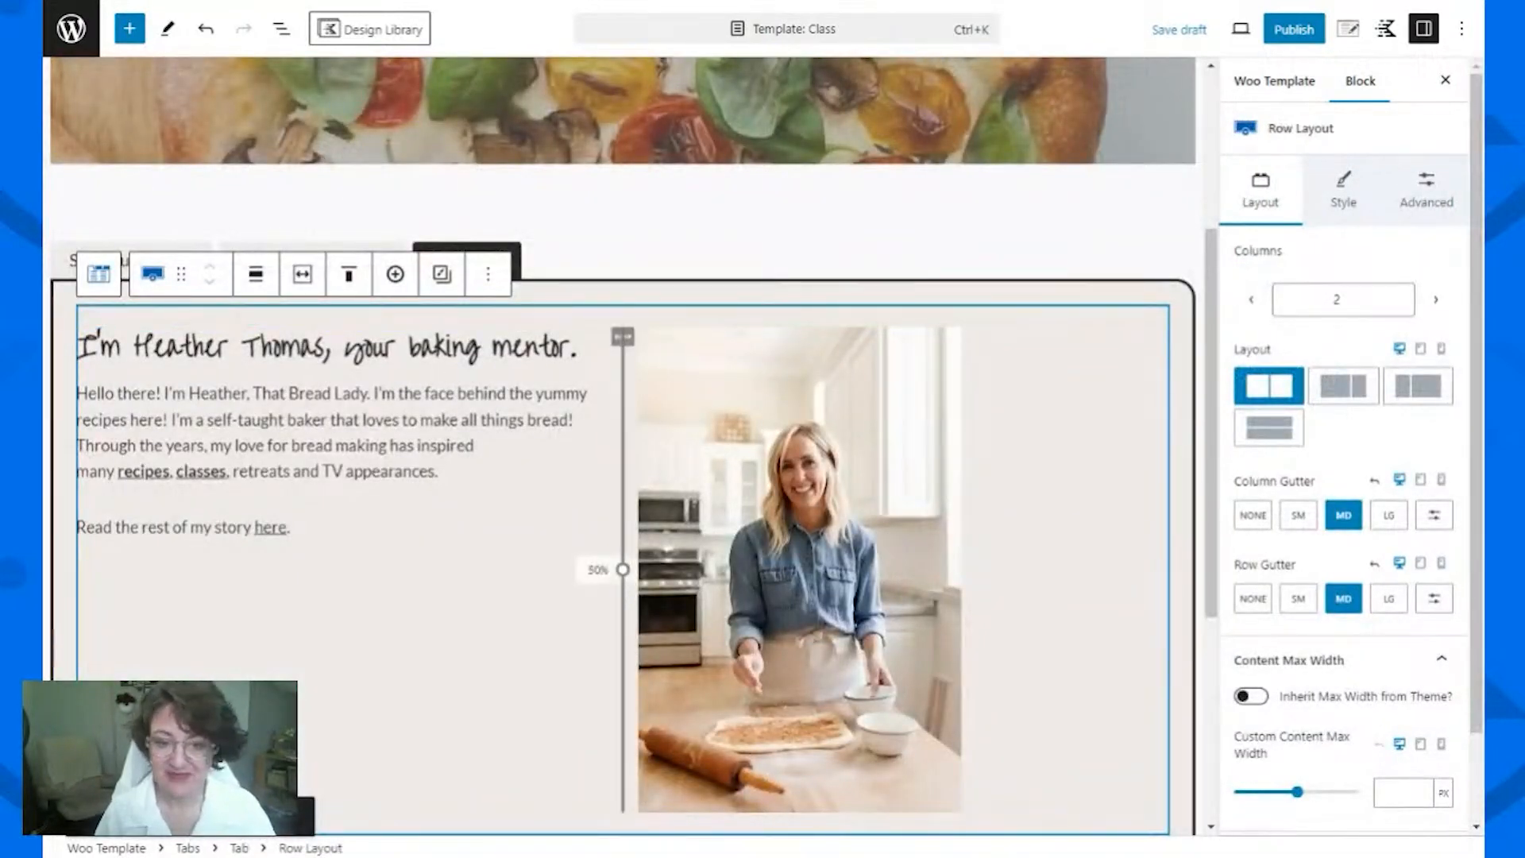
# Step: Add a fourth tab to the Tabs block and rename it as "Why Pay for a Class?"
pyautogui.click(554, 268)
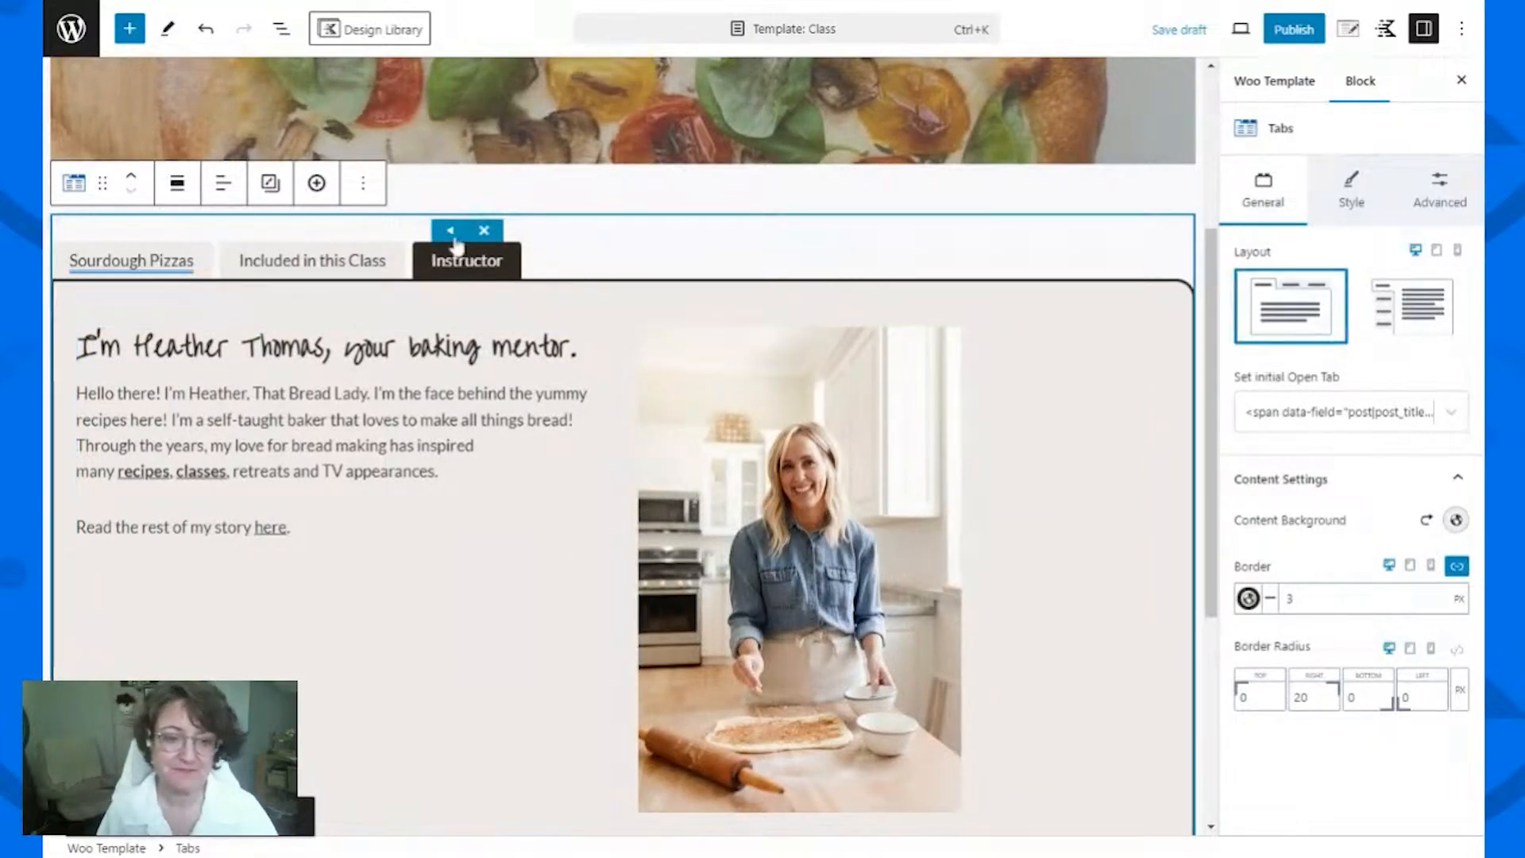
pyautogui.click(317, 183)
pyautogui.doubleClick(568, 262)
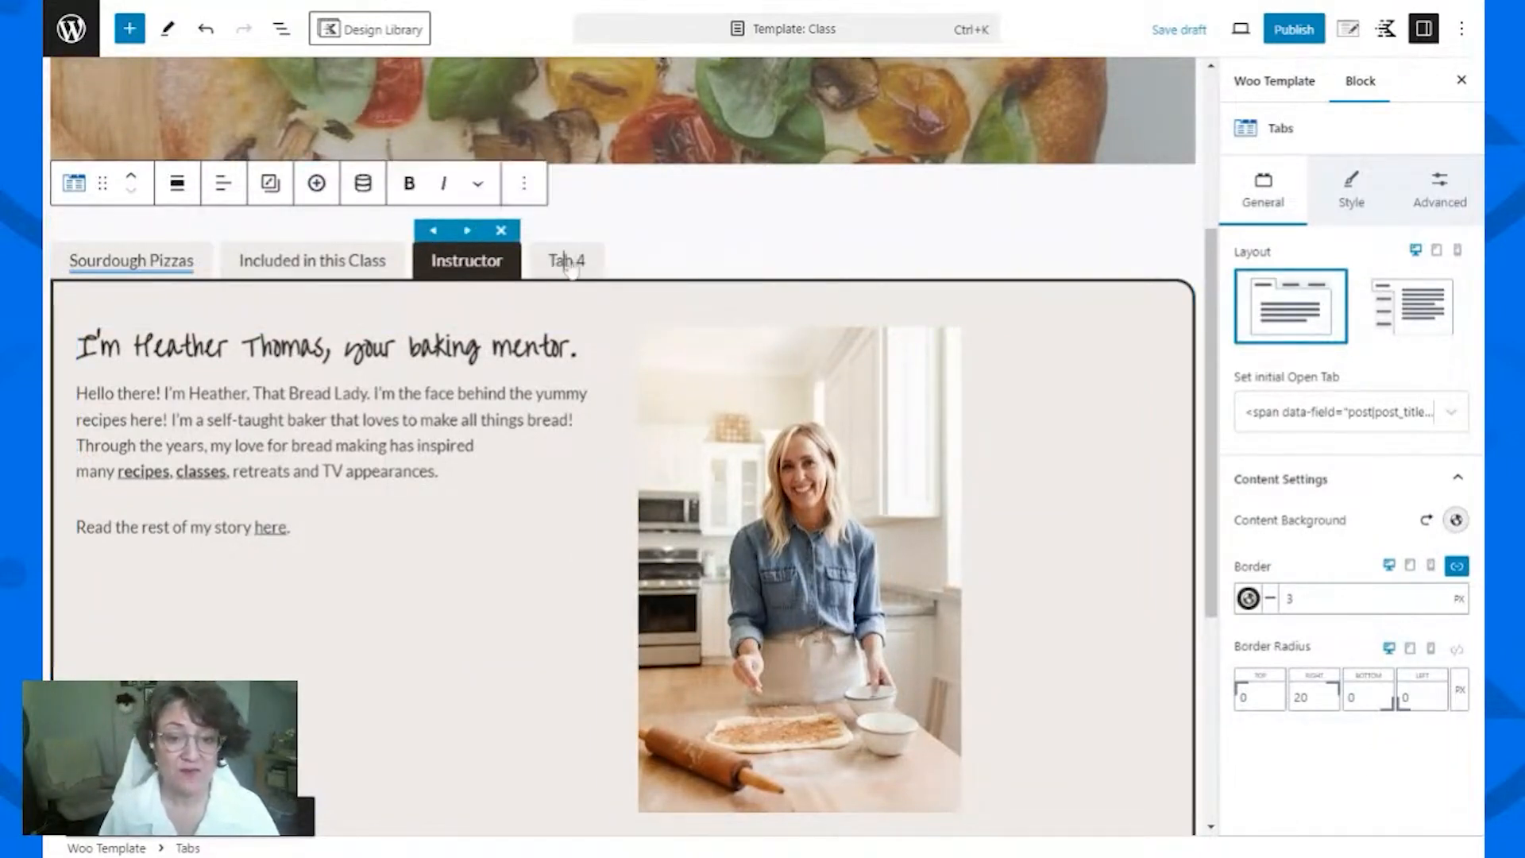
pyautogui.doubleClick(570, 352)
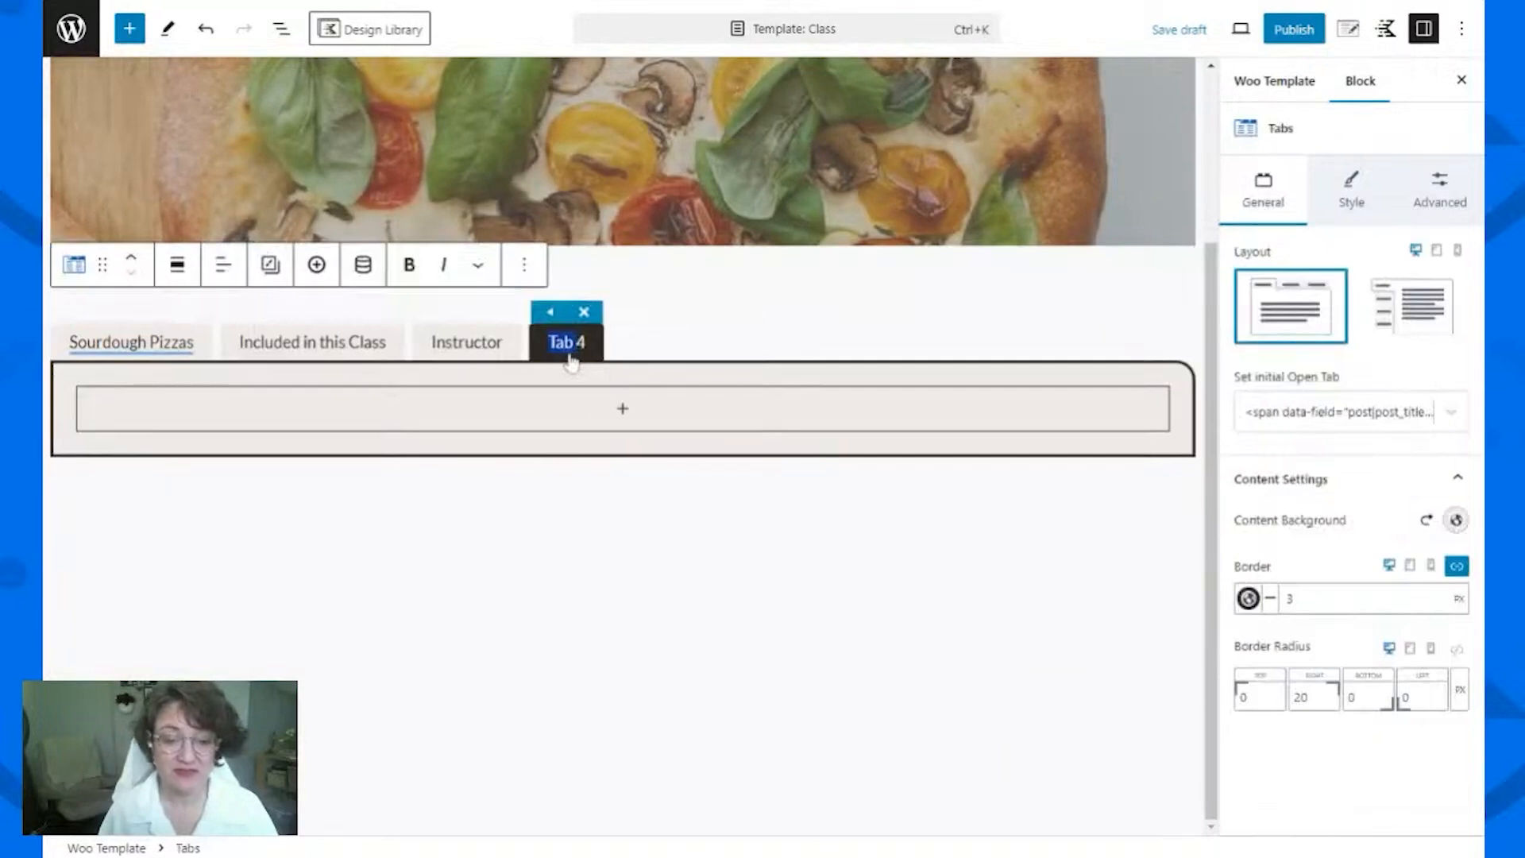
pyautogui.press('BackSpace')
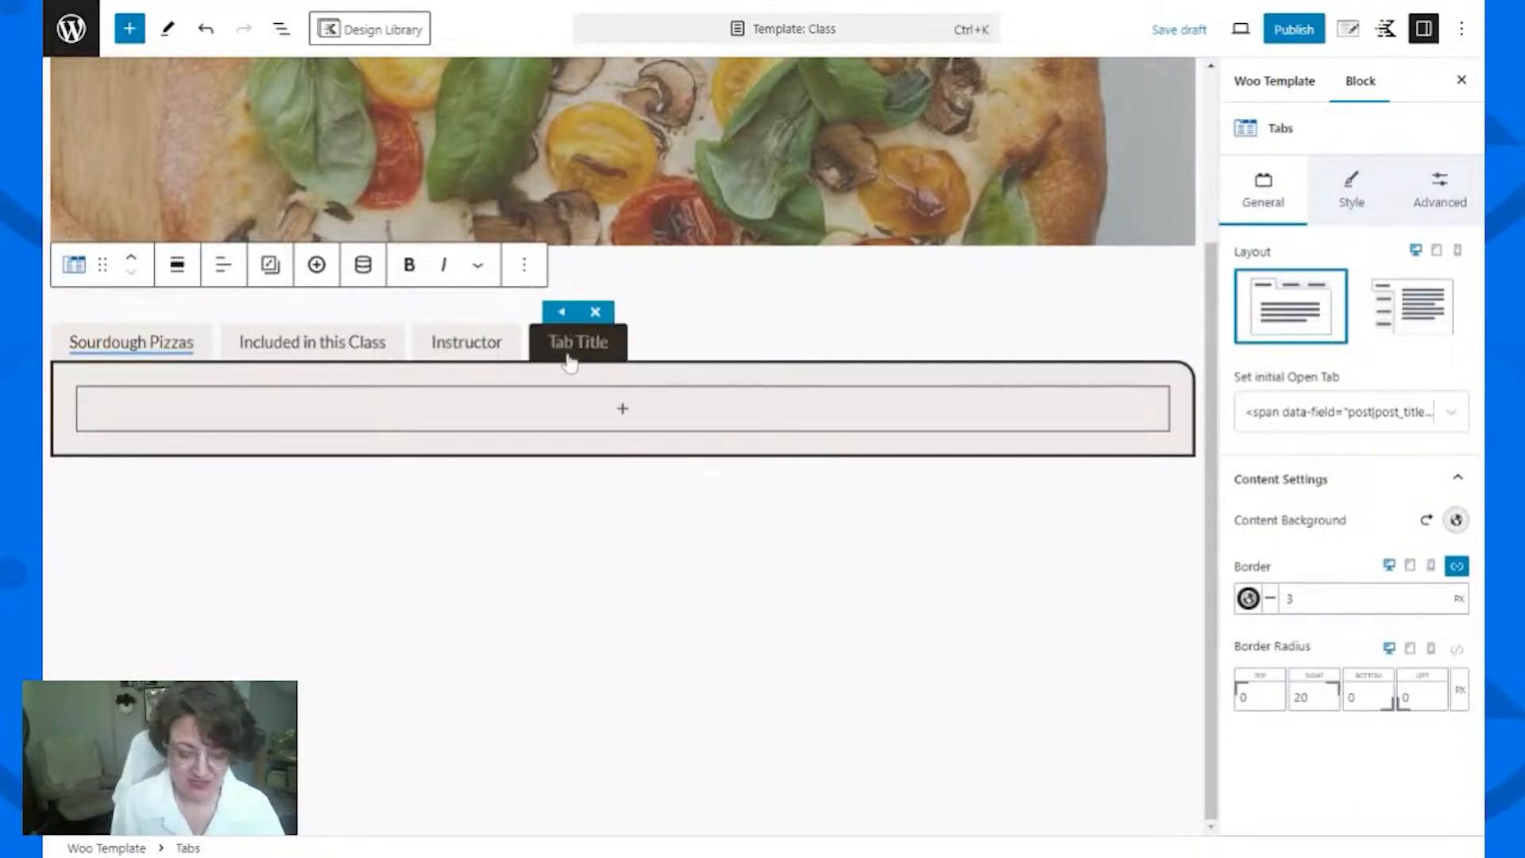
pyautogui.write('Why Pay')
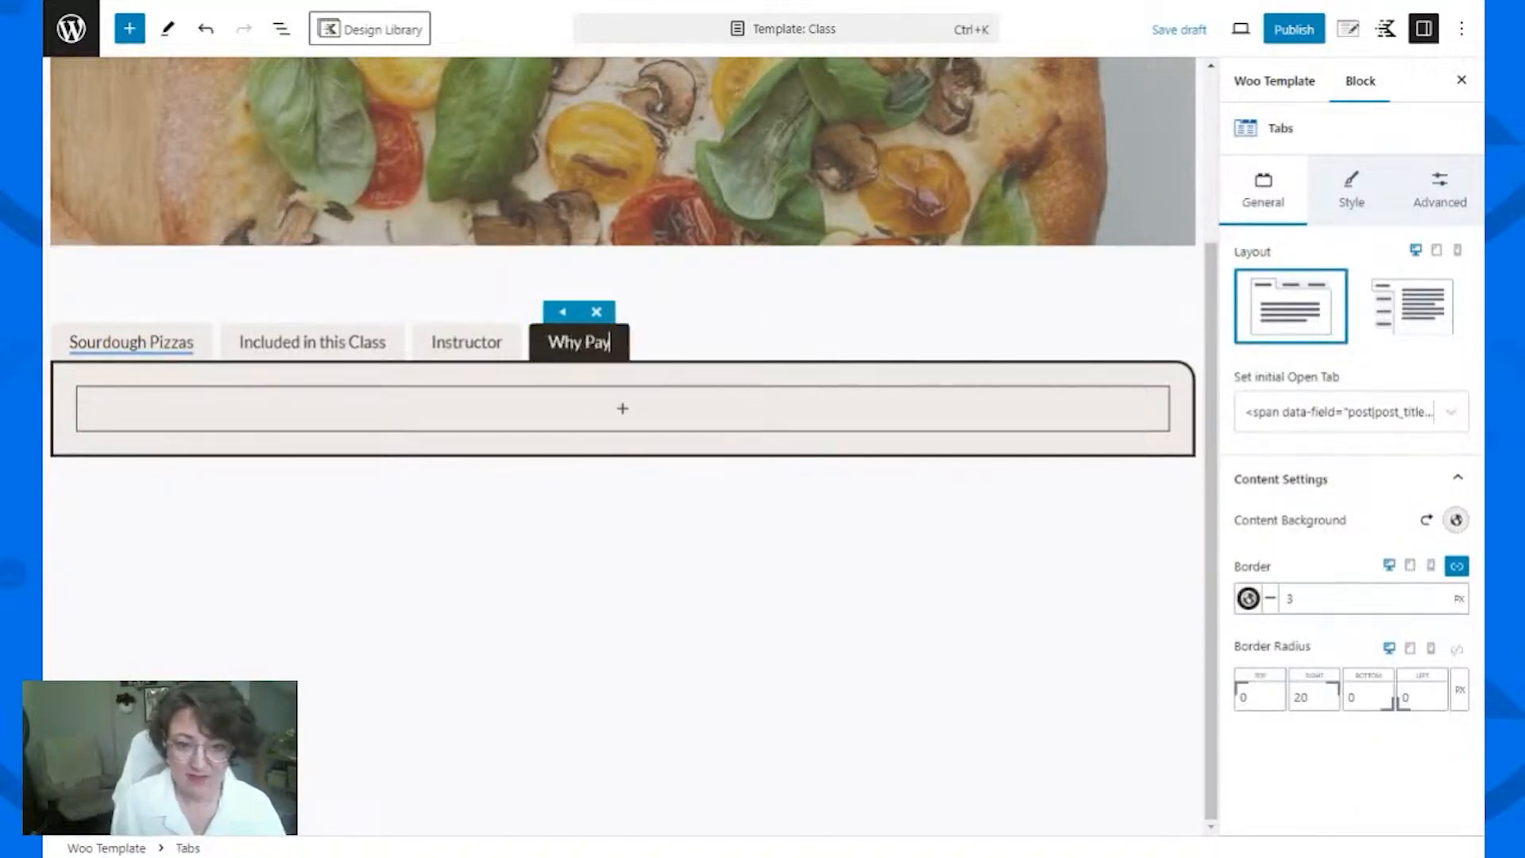
pyautogui.write(' for a Class?')
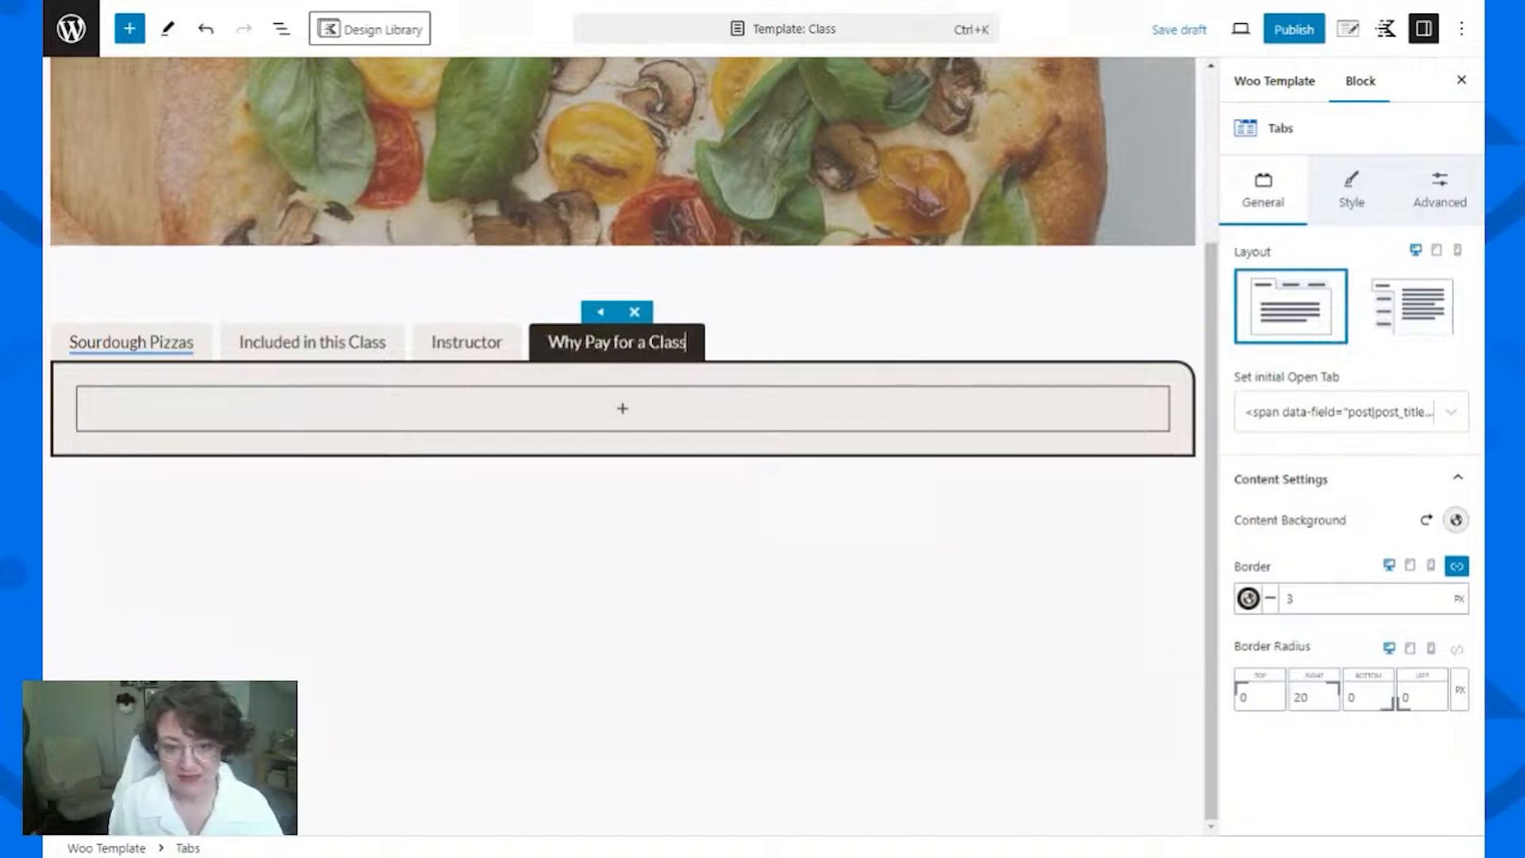
# Step: Insert the saved pattern "why pay for a class" from My patterns into the template
pyautogui.click(625, 421)
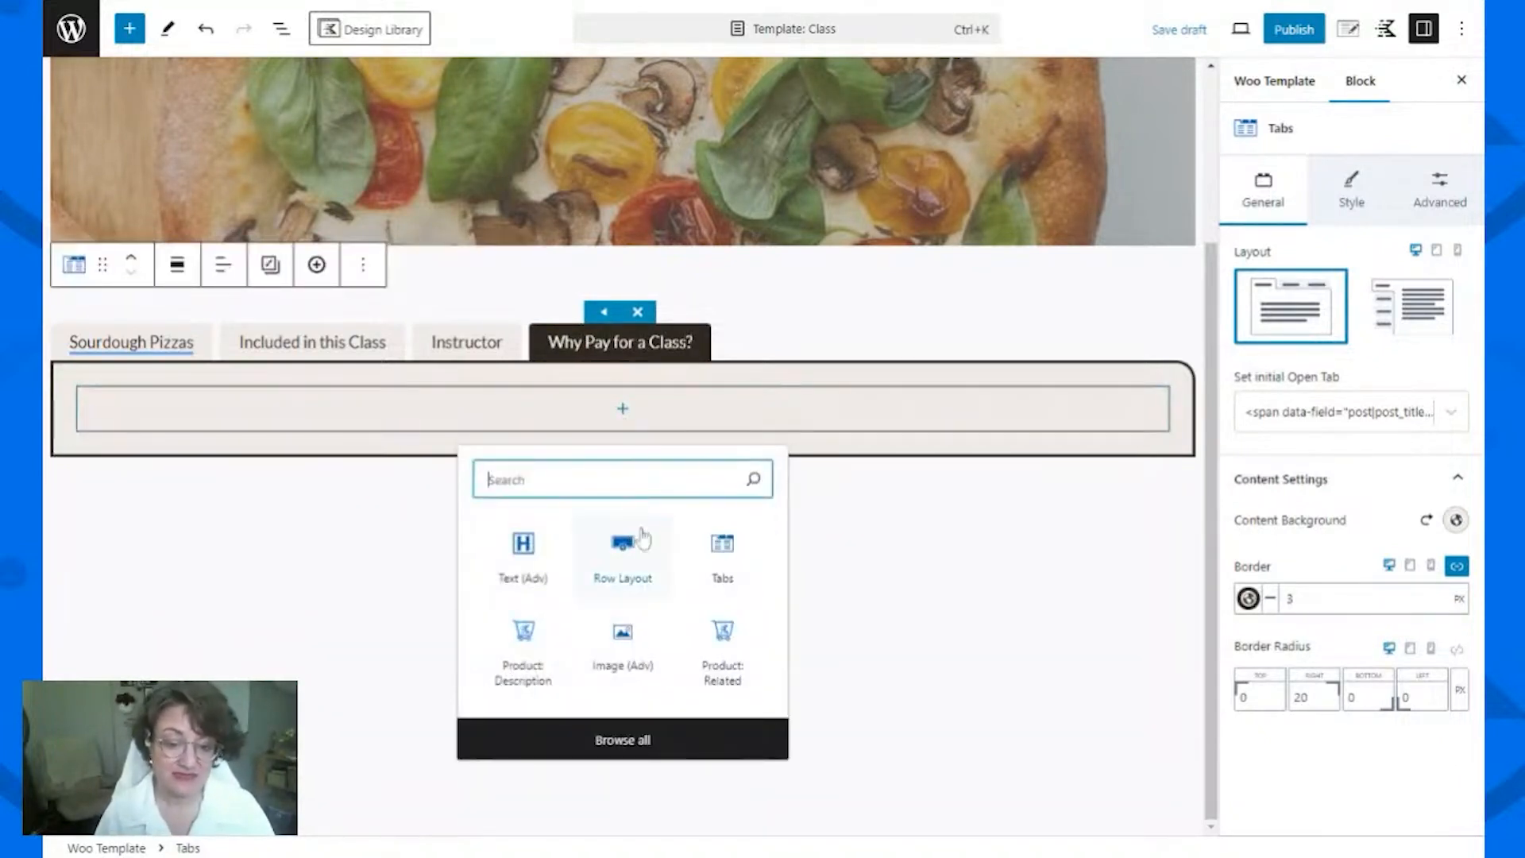
pyautogui.click(129, 29)
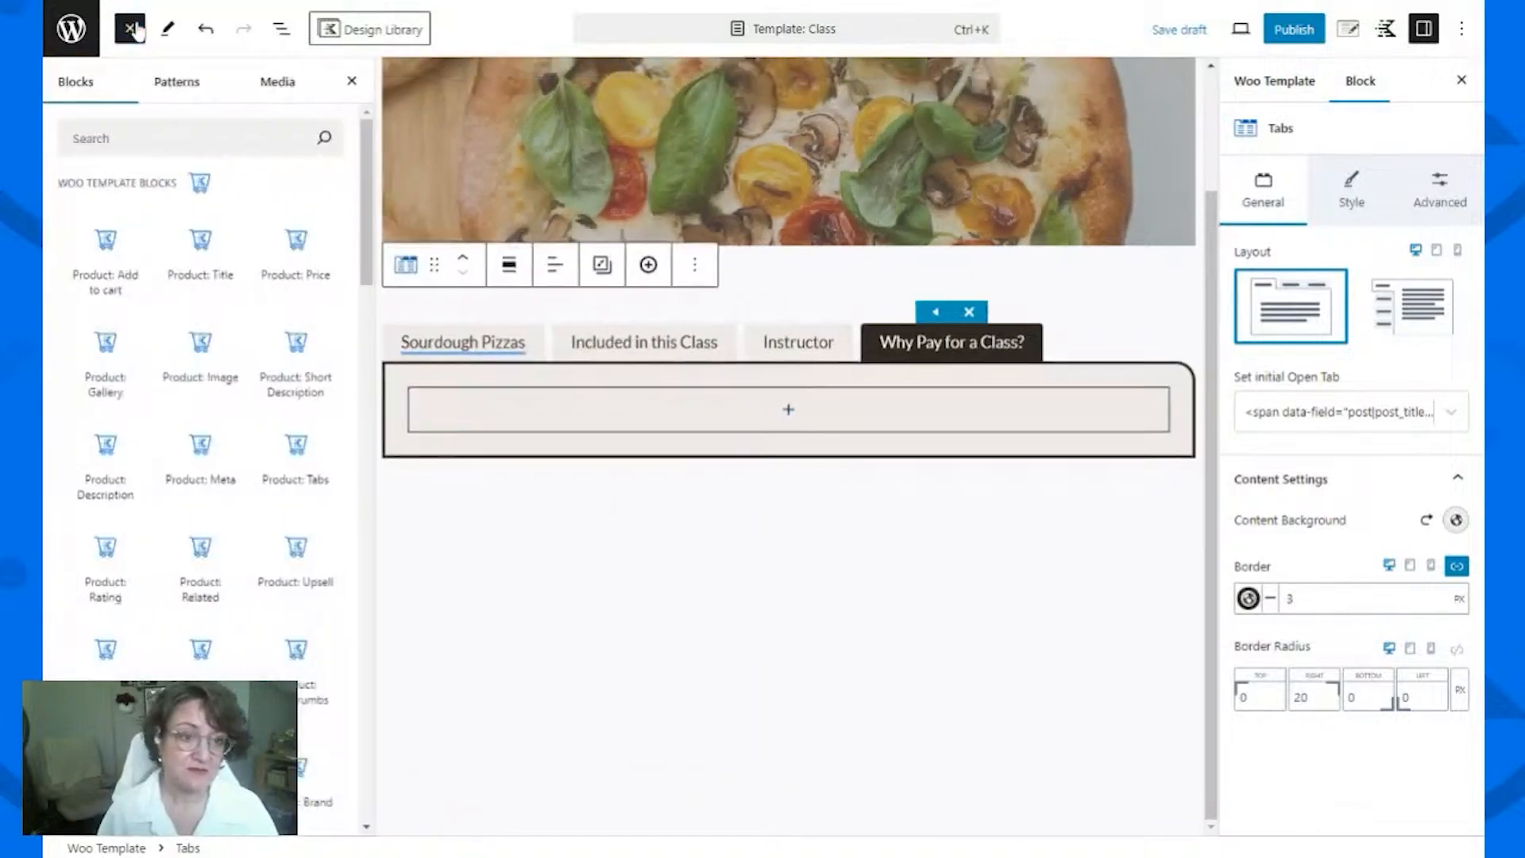
pyautogui.click(176, 82)
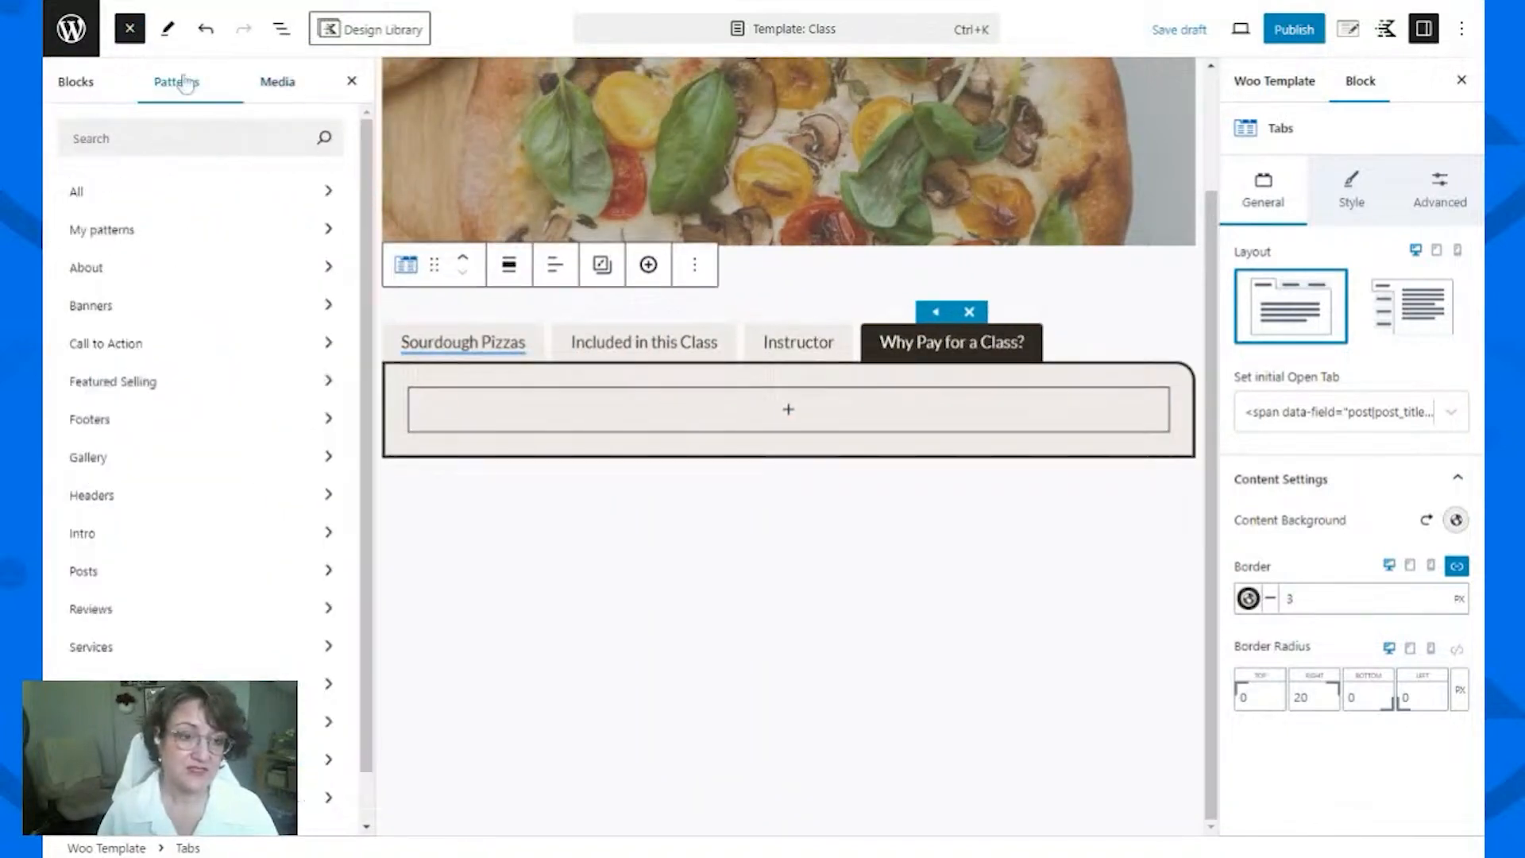
pyautogui.click(185, 233)
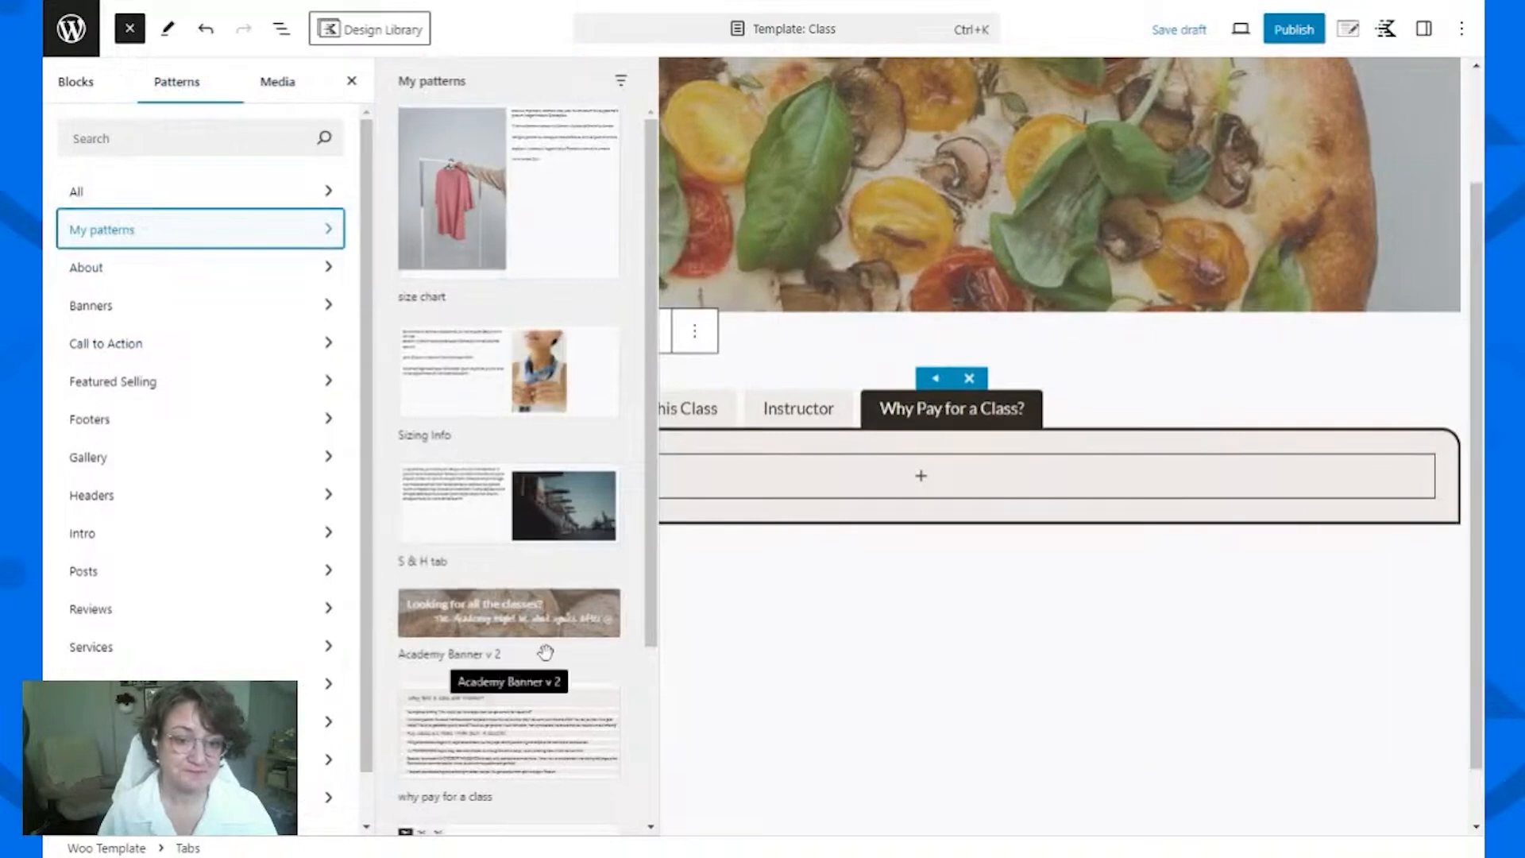
pyautogui.scroll(-3, 544, 653)
pyautogui.click(527, 537)
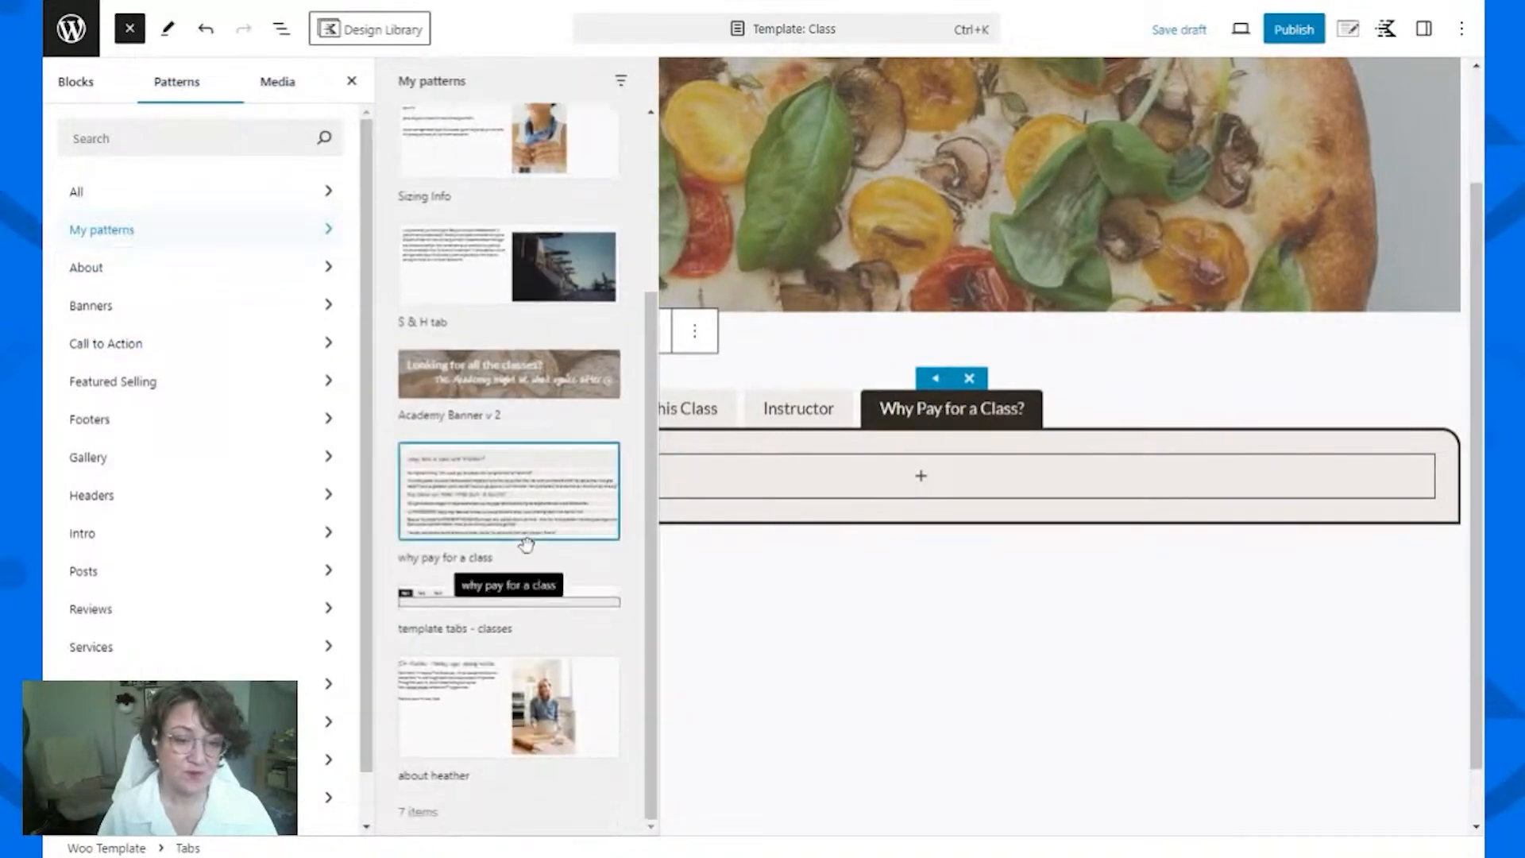
pyautogui.click(776, 549)
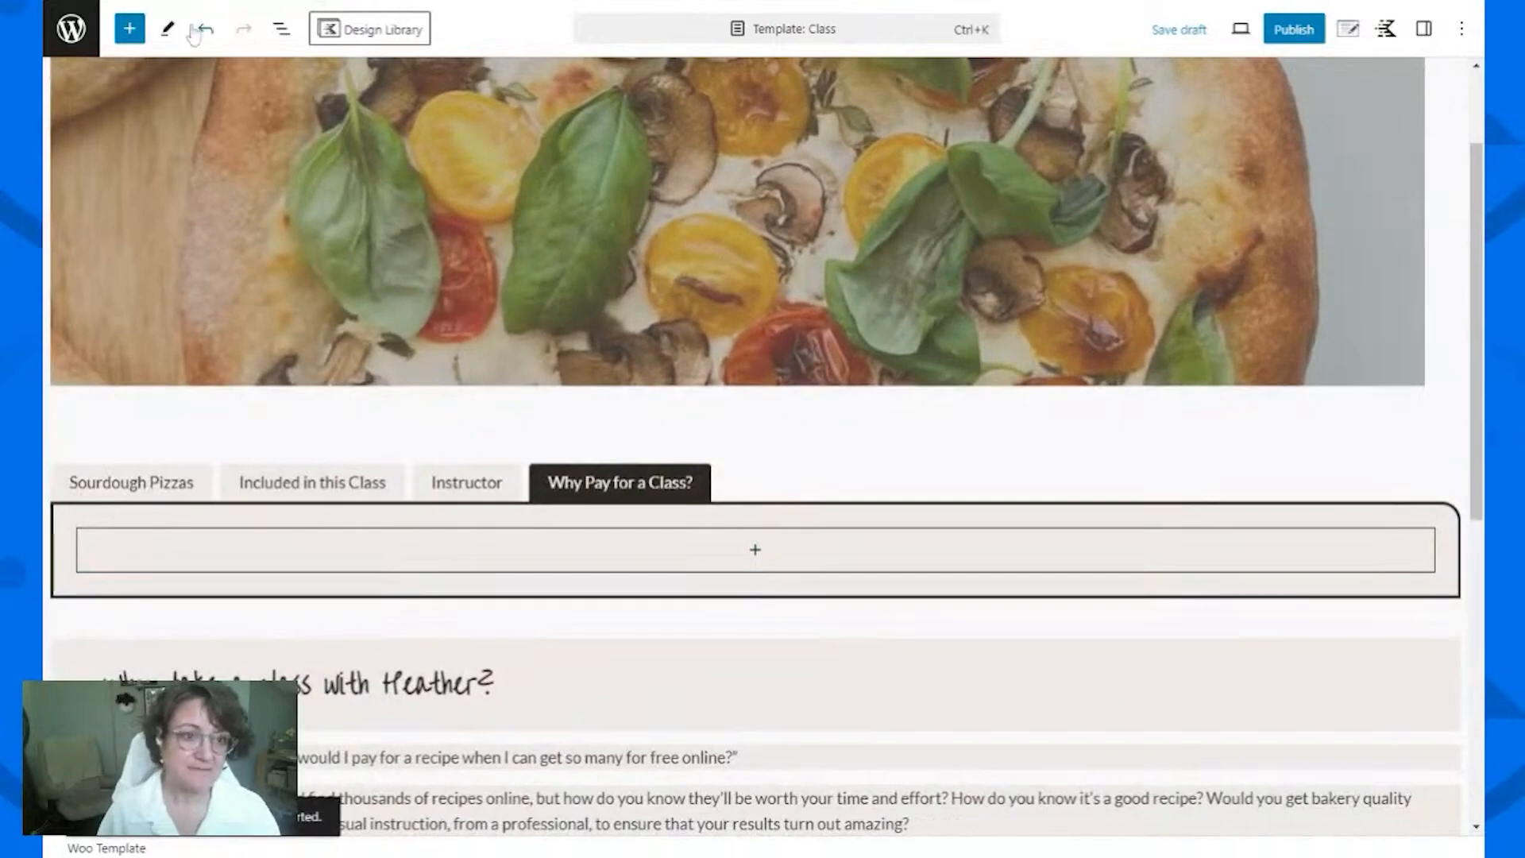
# Step: Move all the text blocks of the "why pay for a class" group into the fourth tab using the List View
pyautogui.click(281, 29)
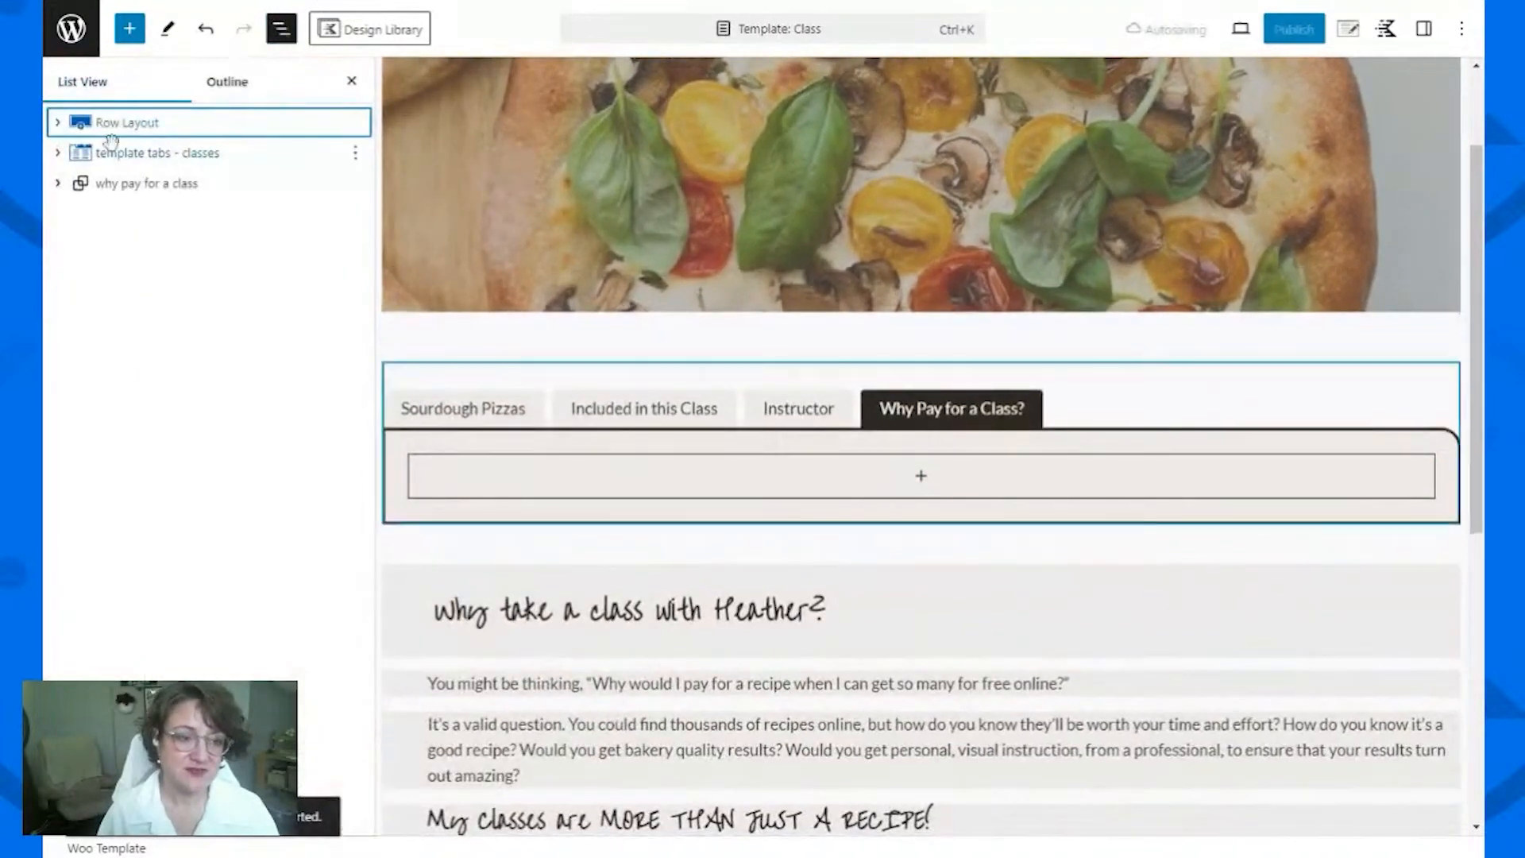
pyautogui.click(71, 184)
pyautogui.click(60, 155)
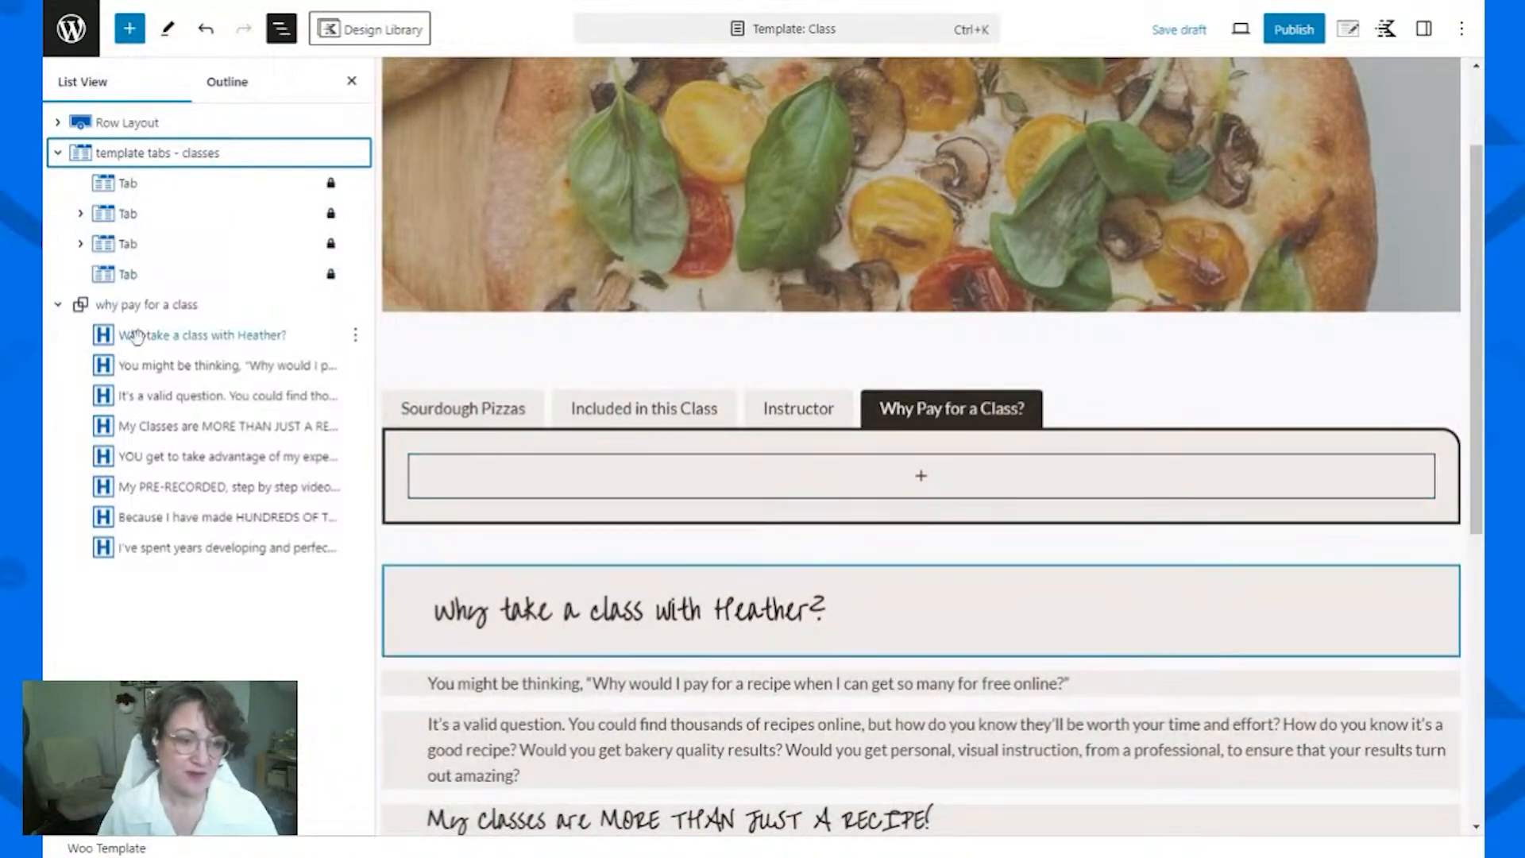
pyautogui.moveTo(136, 336); pyautogui.dragTo(168, 318)
pyautogui.moveTo(153, 395); pyautogui.dragTo(202, 387)
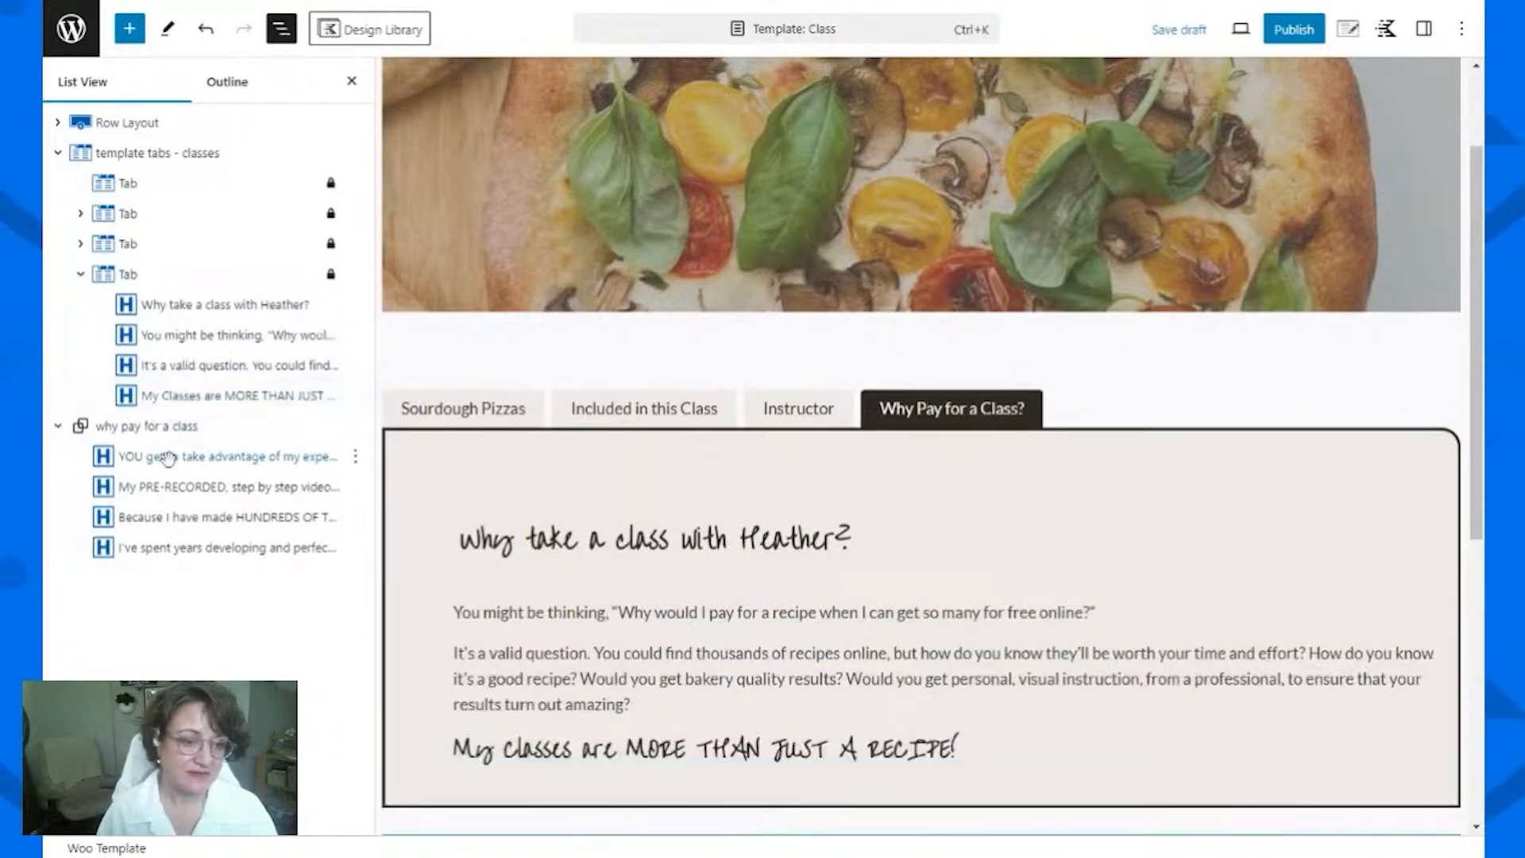
pyautogui.moveTo(167, 458); pyautogui.dragTo(175, 419)
pyautogui.moveTo(162, 486); pyautogui.dragTo(186, 442)
pyautogui.moveTo(176, 546); pyautogui.dragTo(174, 489)
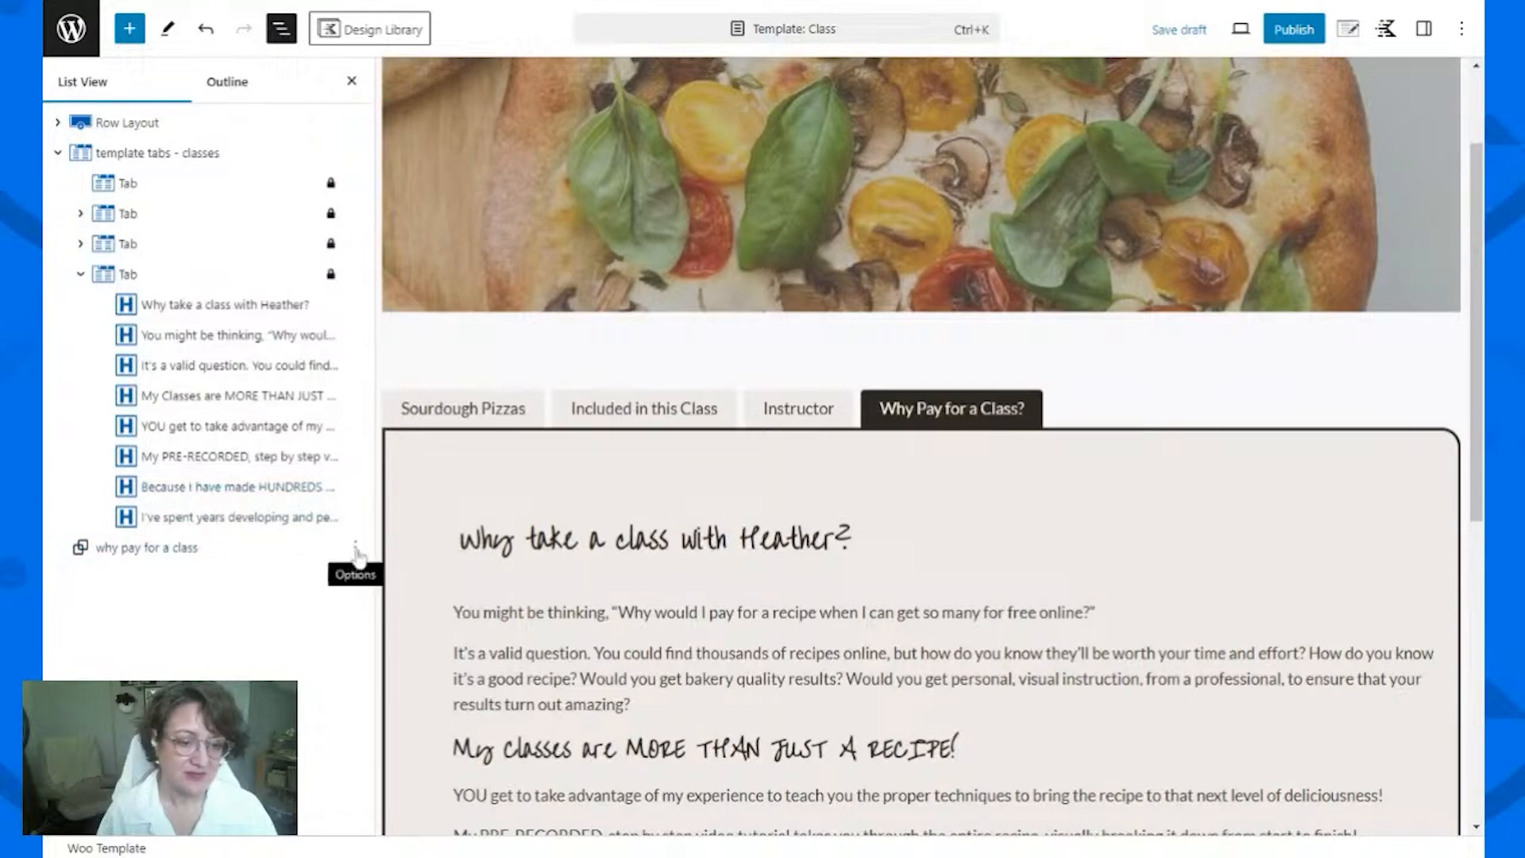
# Step: Delete the emptied "why pay for a class" group, close the List View and check the fourth tab's content
pyautogui.click(355, 554)
pyautogui.click(361, 498)
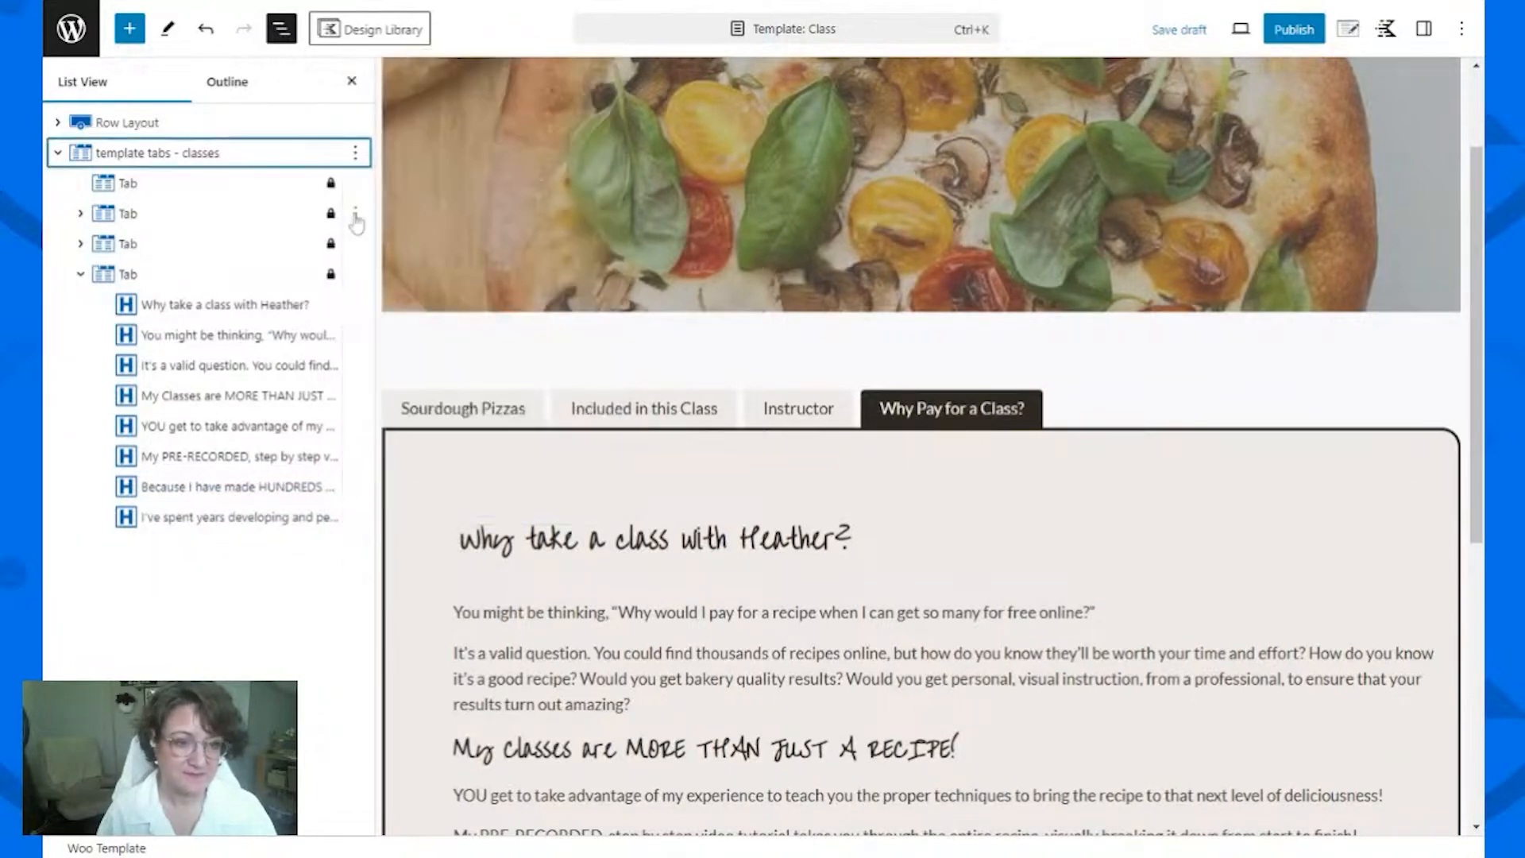
pyautogui.click(352, 81)
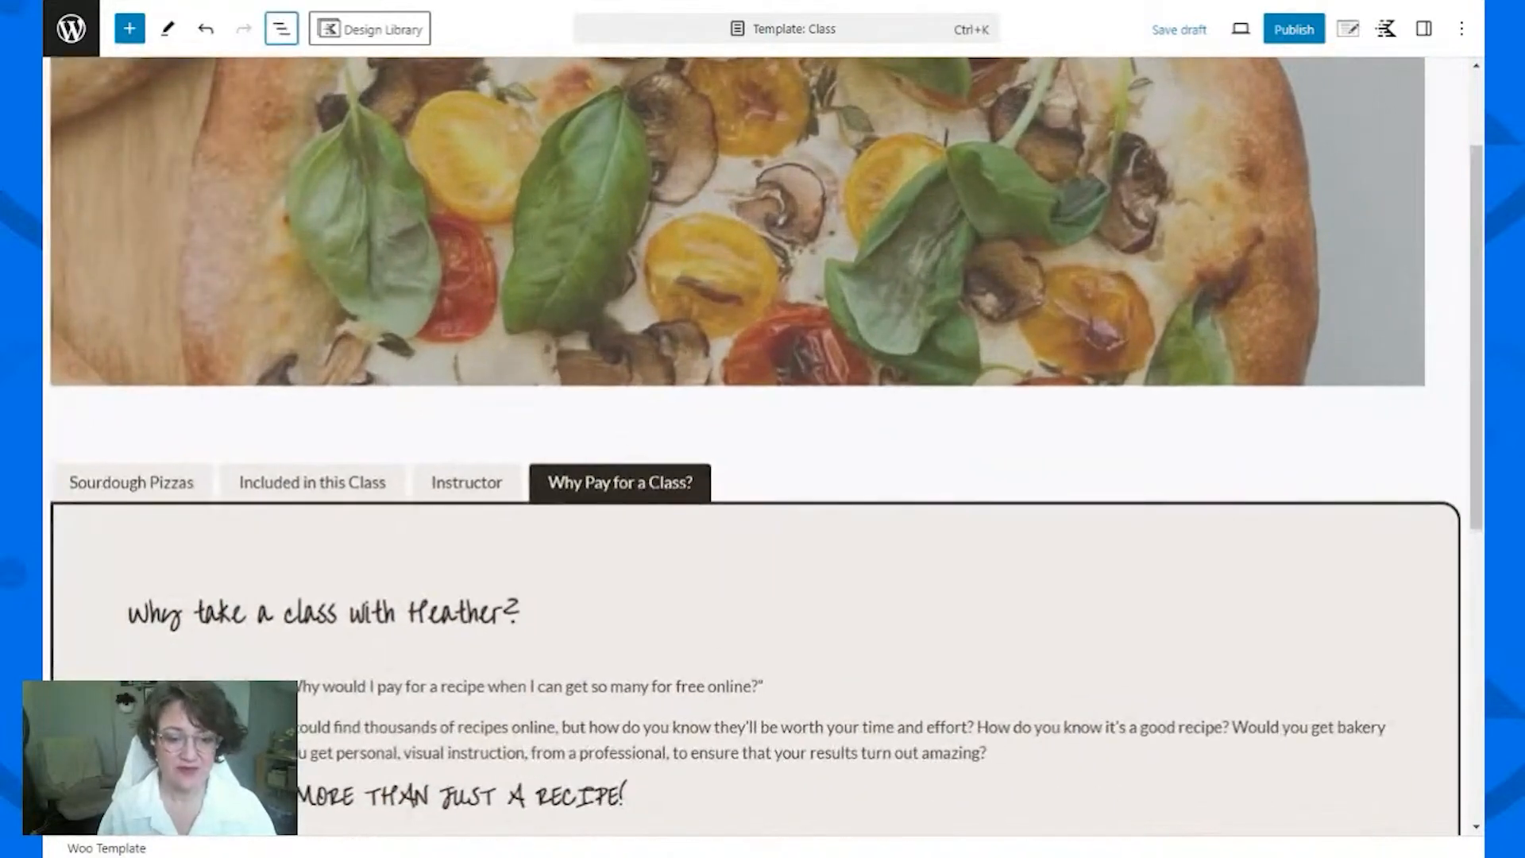
pyautogui.scroll(-8, 596, 636)
pyautogui.scroll(10, 596, 636)
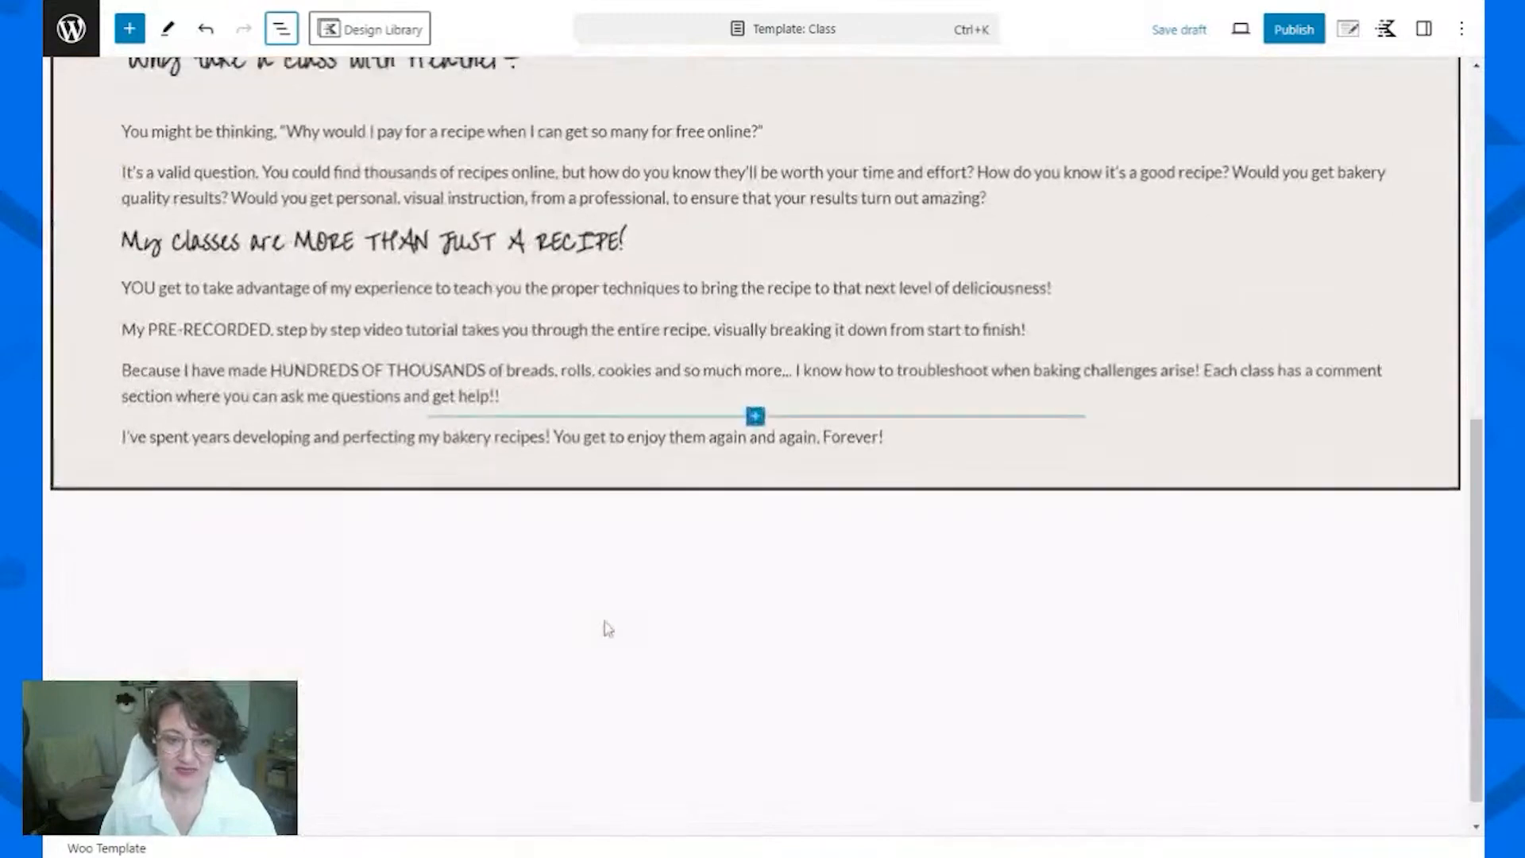
# Step: Insert a Row Layout block with two equal columns in the first tab, the one with the dynamic post title
pyautogui.click(124, 623)
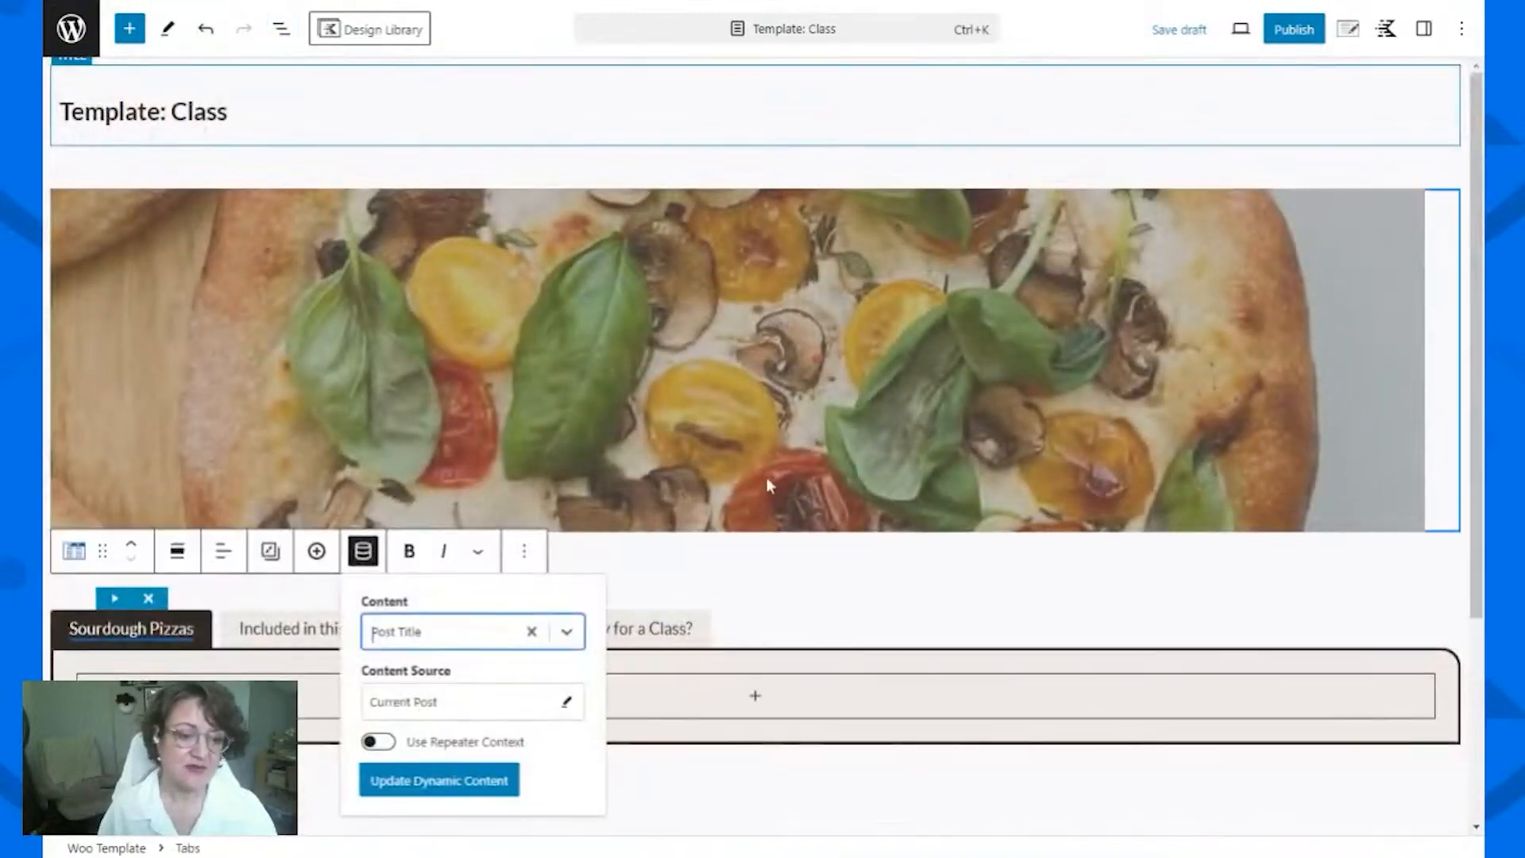
pyautogui.scroll(-1, 889, 548)
pyautogui.scroll(-3, 889, 548)
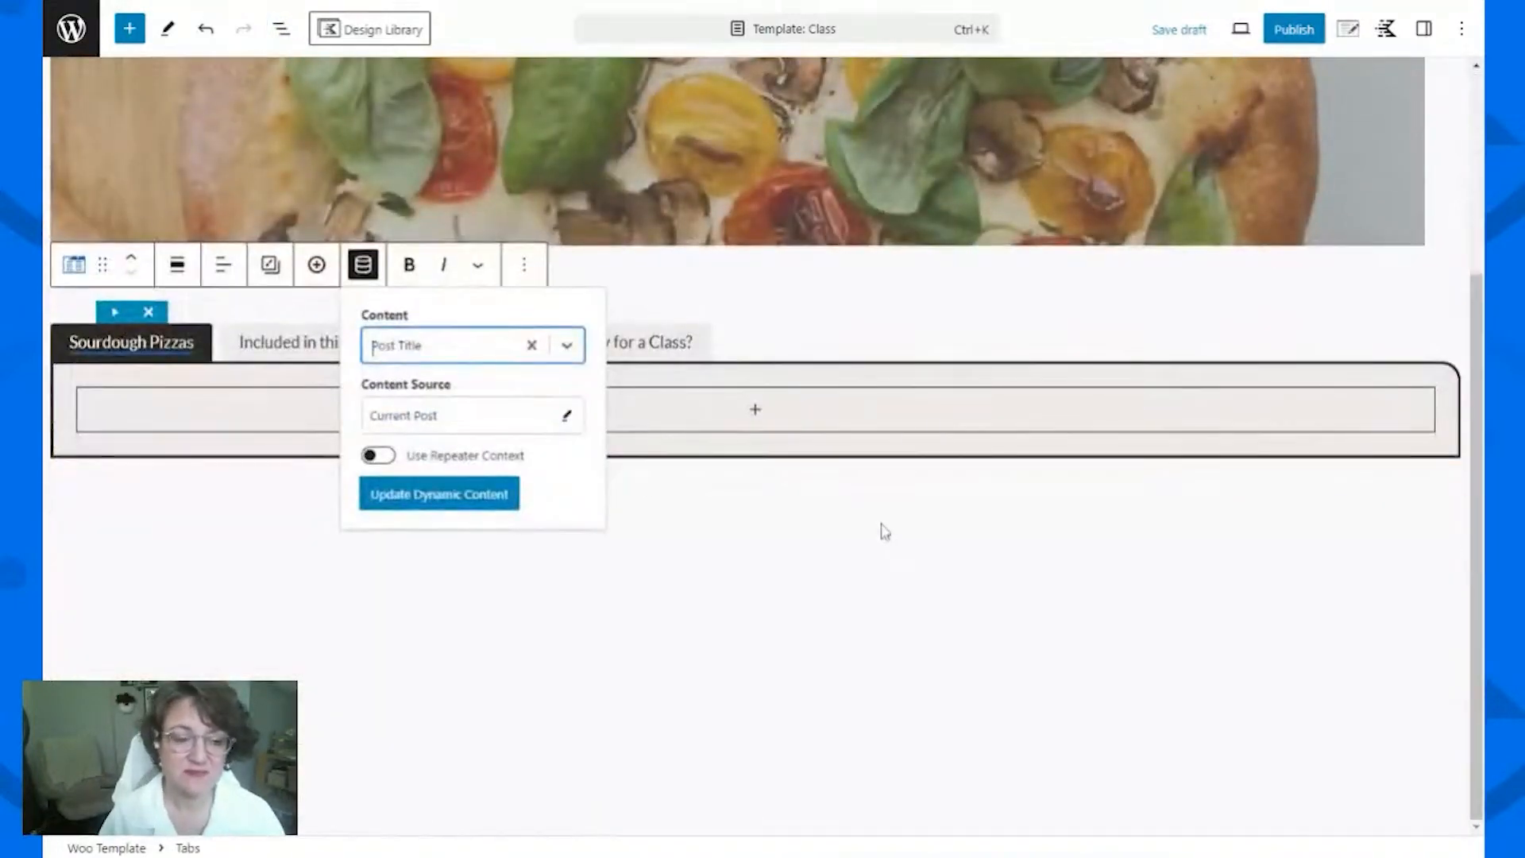
pyautogui.click(254, 417)
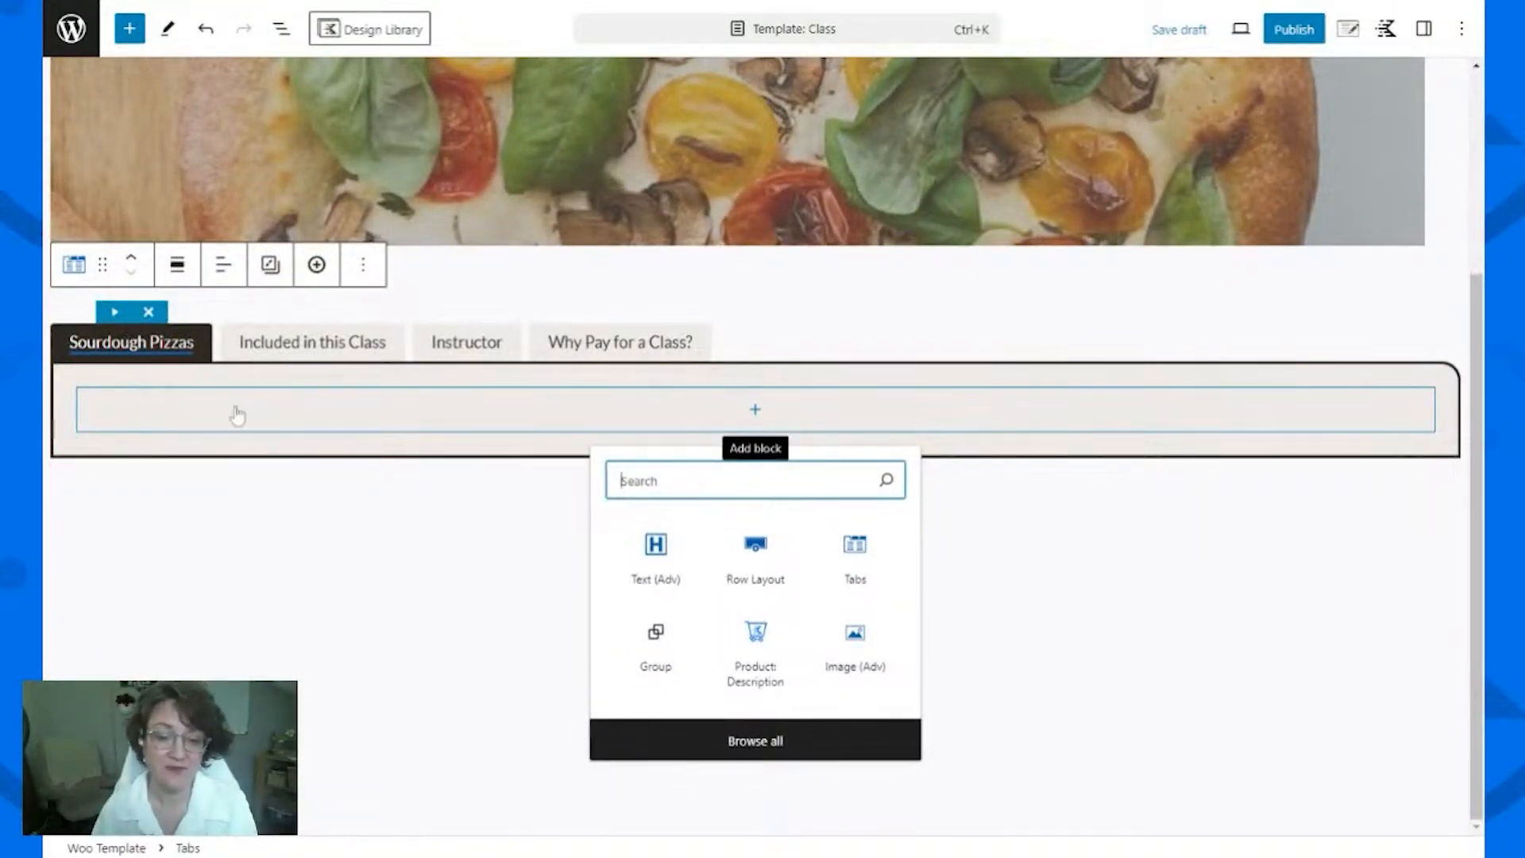
pyautogui.click(783, 569)
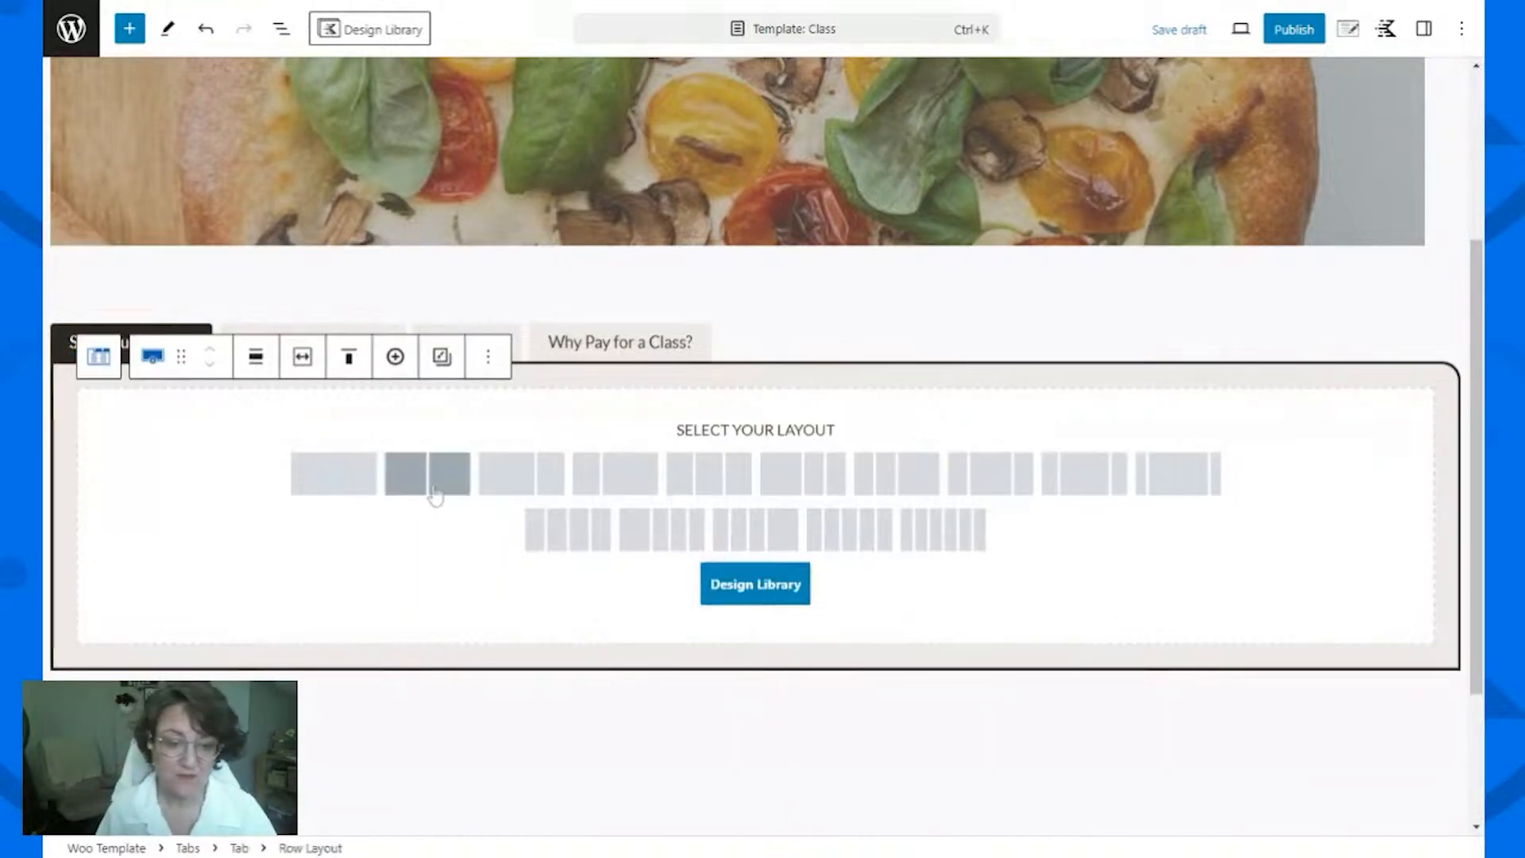
pyautogui.click(435, 494)
# Step: Add the Product: Gallery block to the right column of the first tab's row
pyautogui.click(1112, 429)
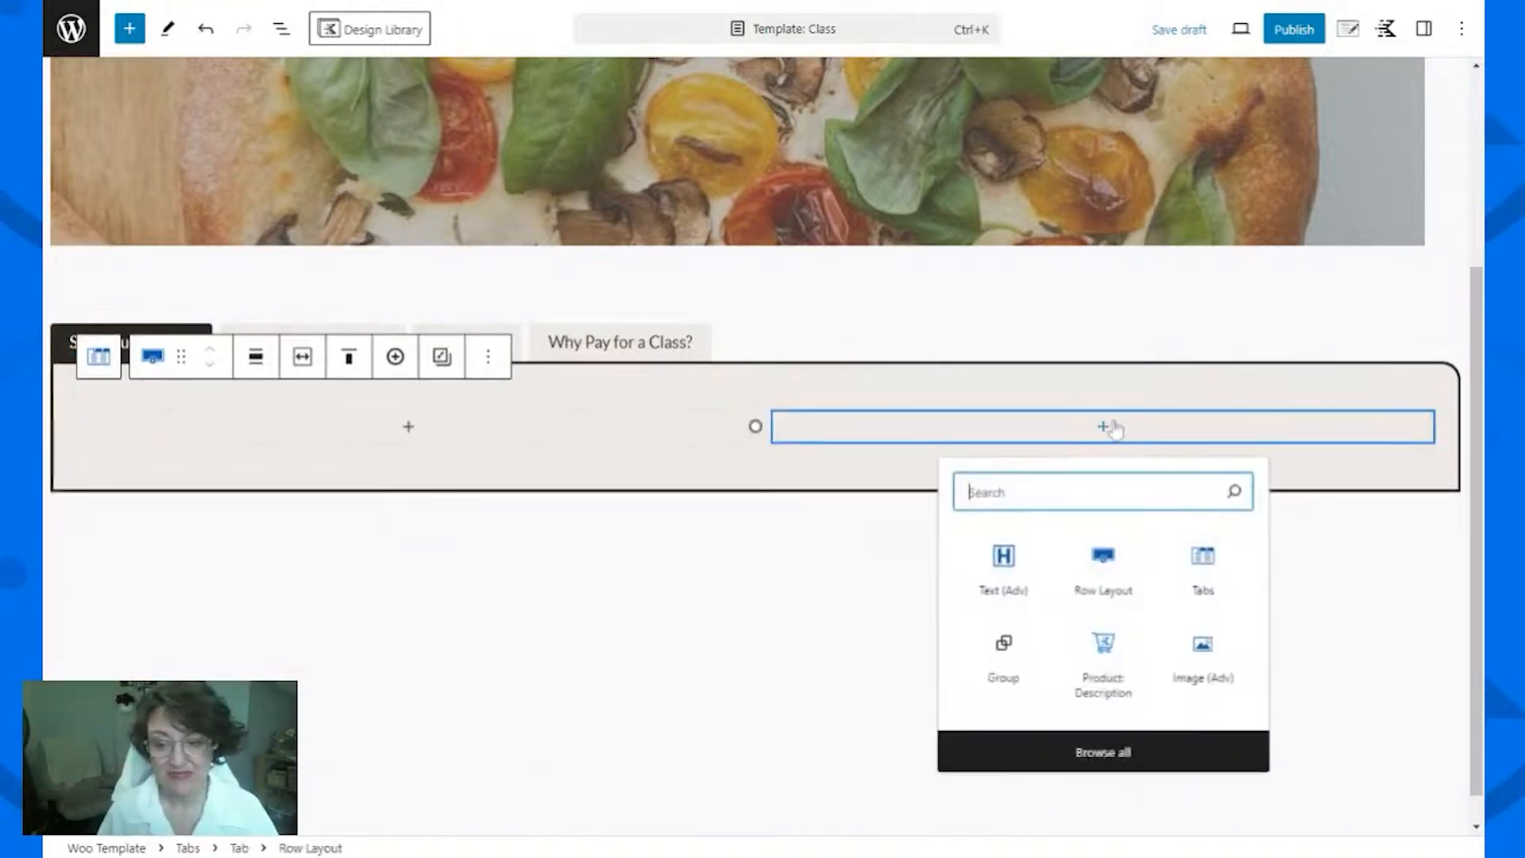
pyautogui.write('gallery')
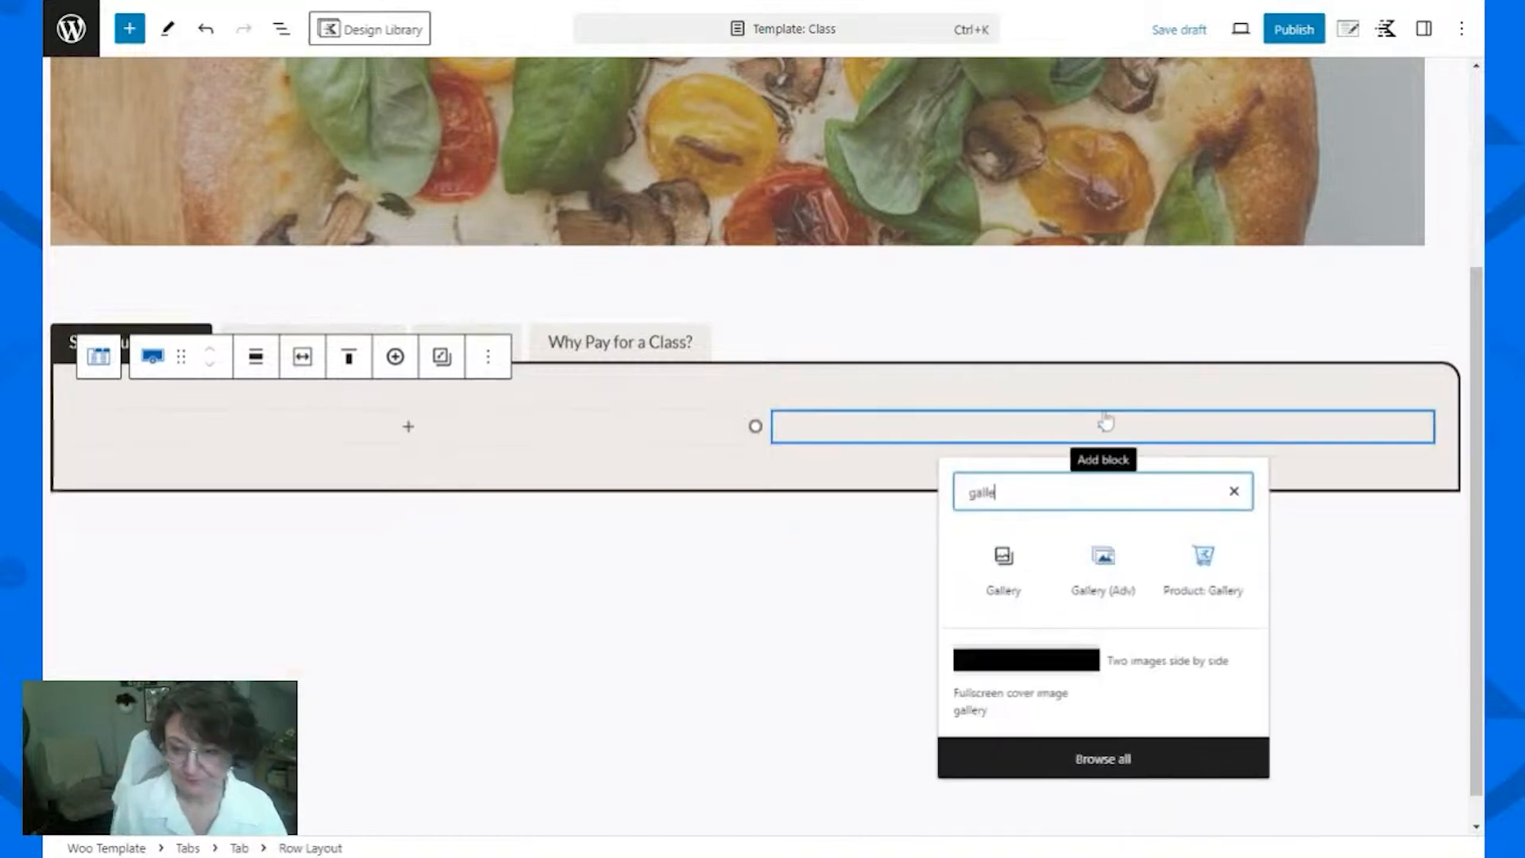
pyautogui.click(1214, 591)
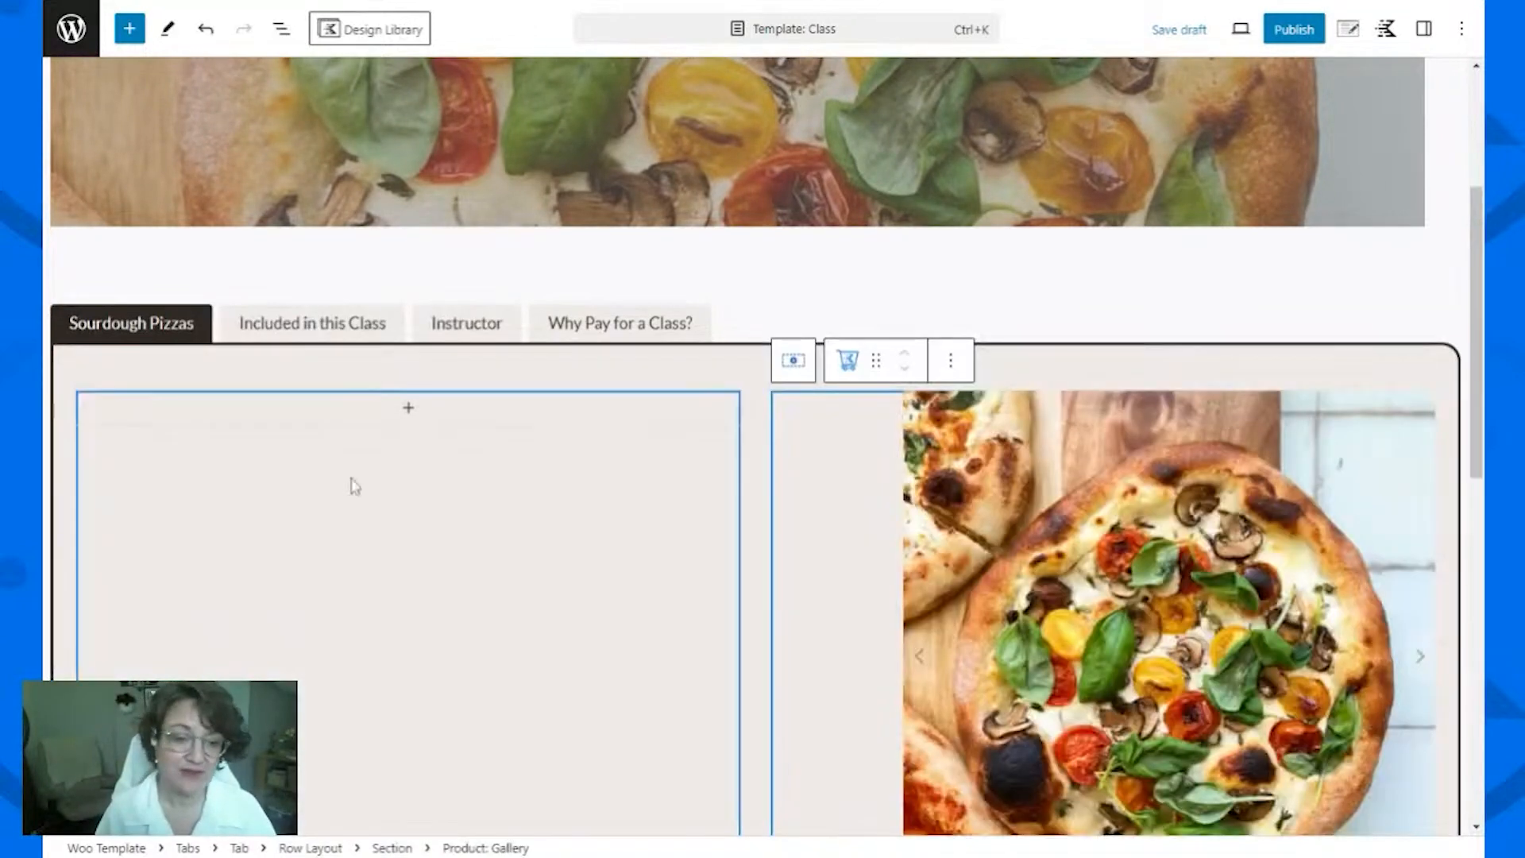
# Step: Nest a Row Layout block with two equal columns inside the left column beside the product gallery
pyautogui.click(435, 412)
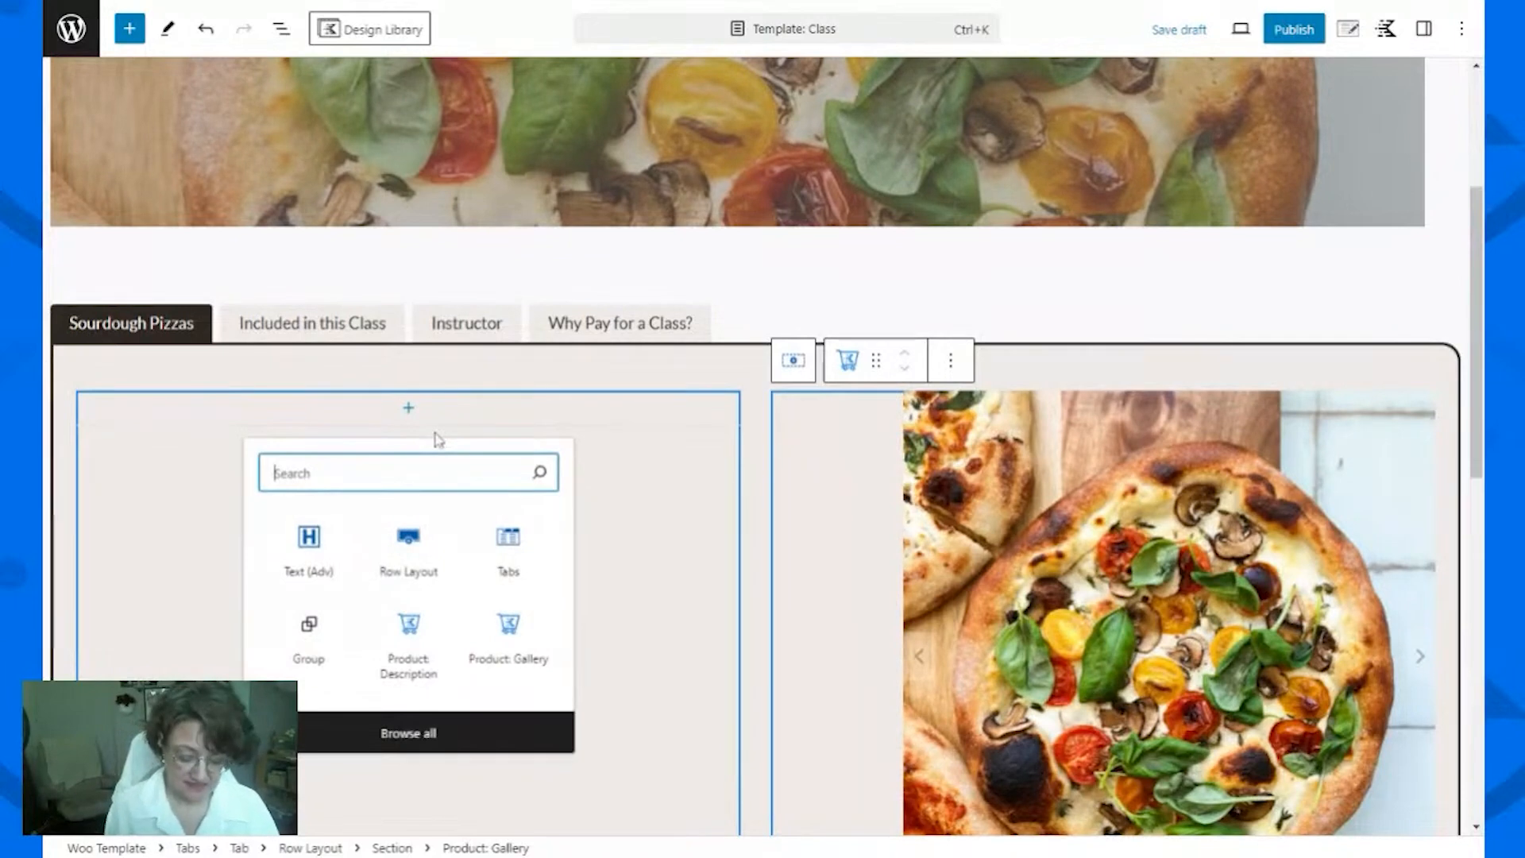
pyautogui.write('row')
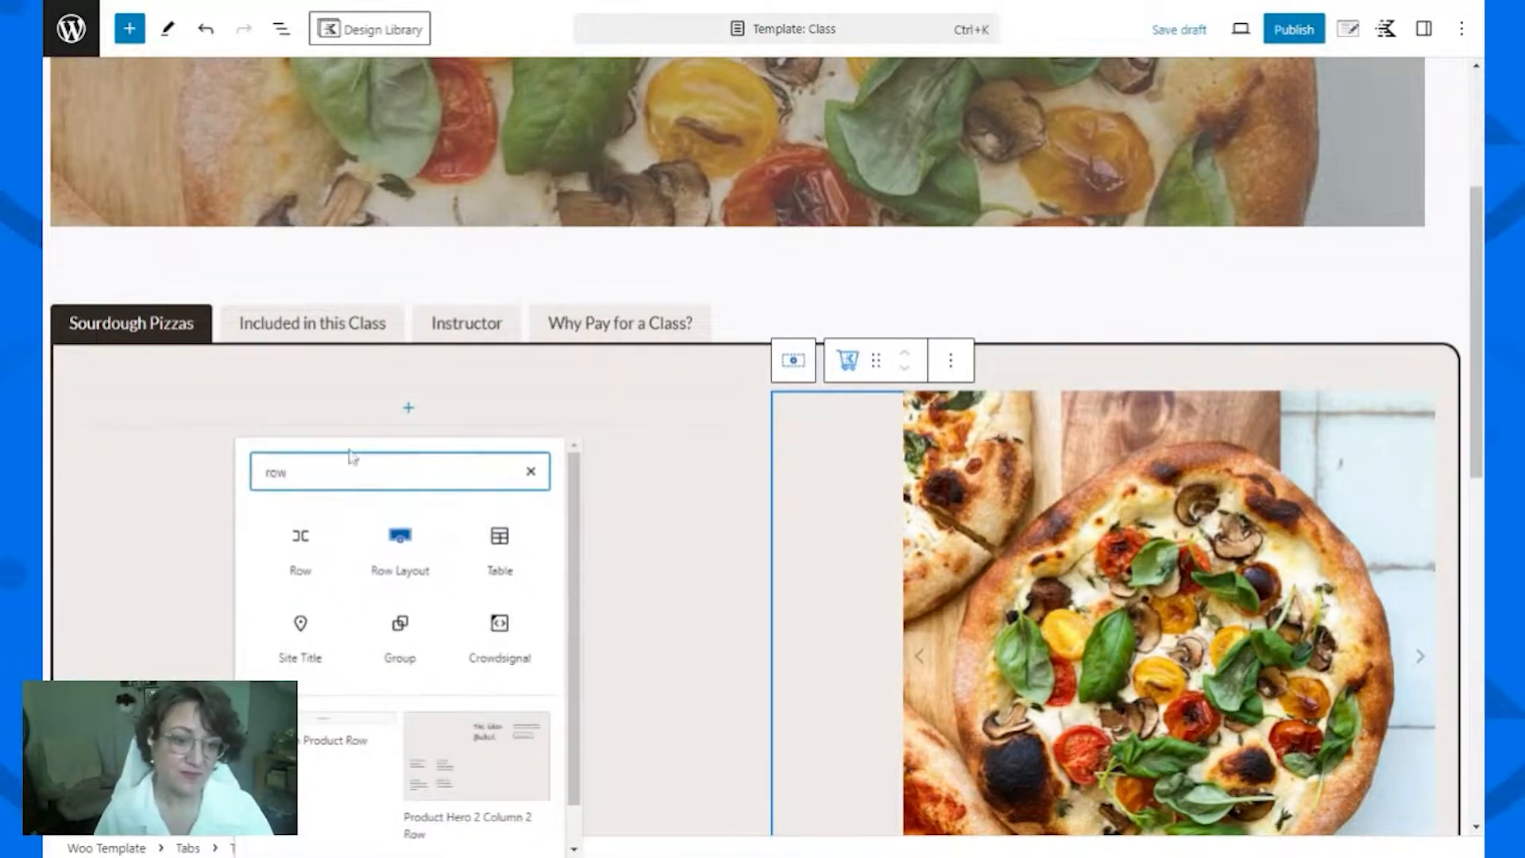
pyautogui.click(399, 546)
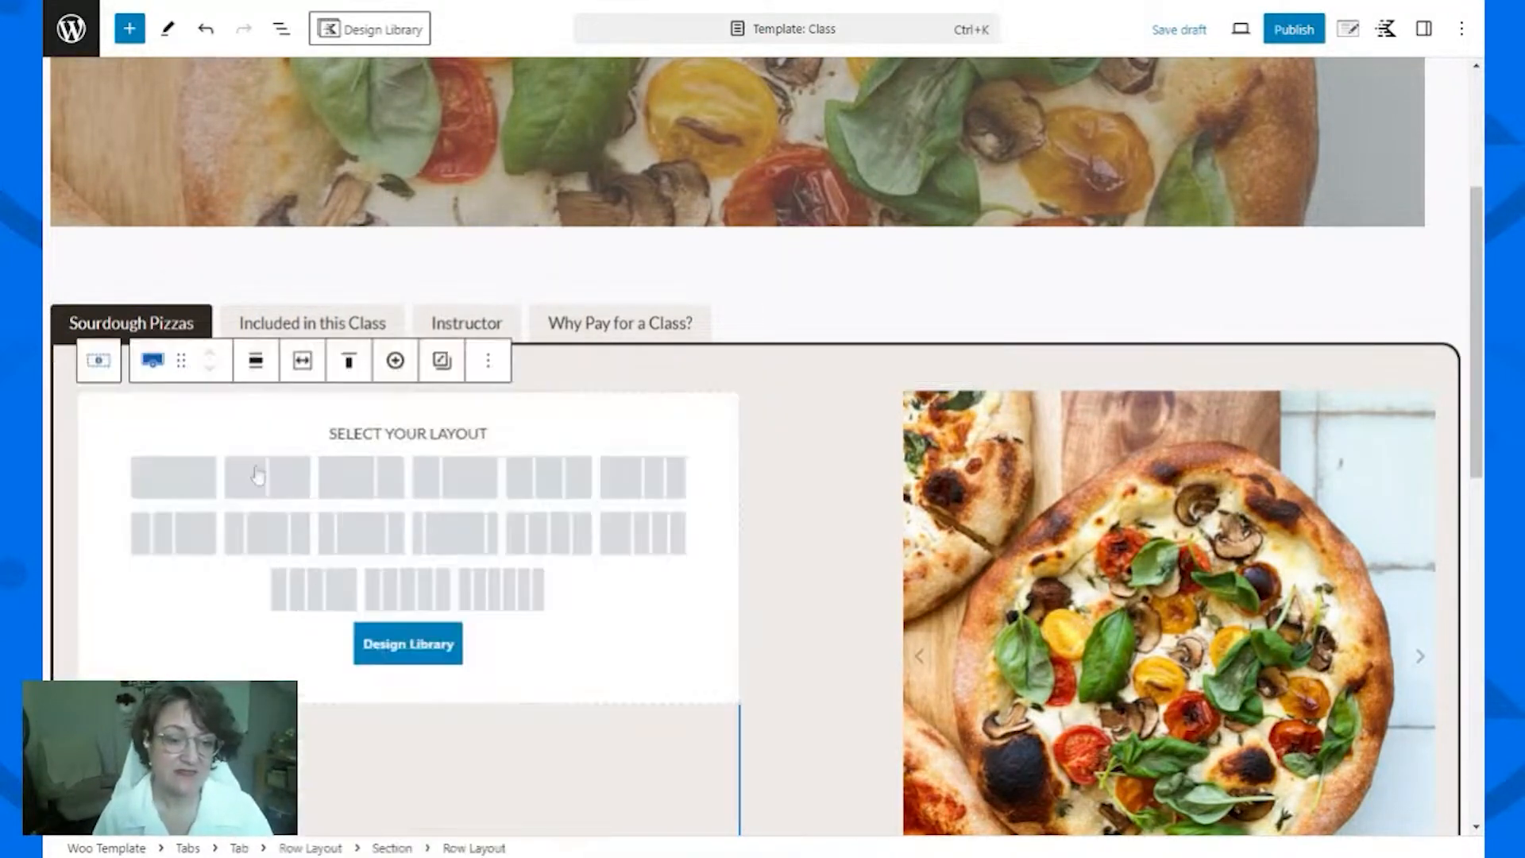
pyautogui.click(256, 474)
# Step: Add the Product: Price block to the nested row's right column and the Product: Title block to its left column
pyautogui.click(581, 431)
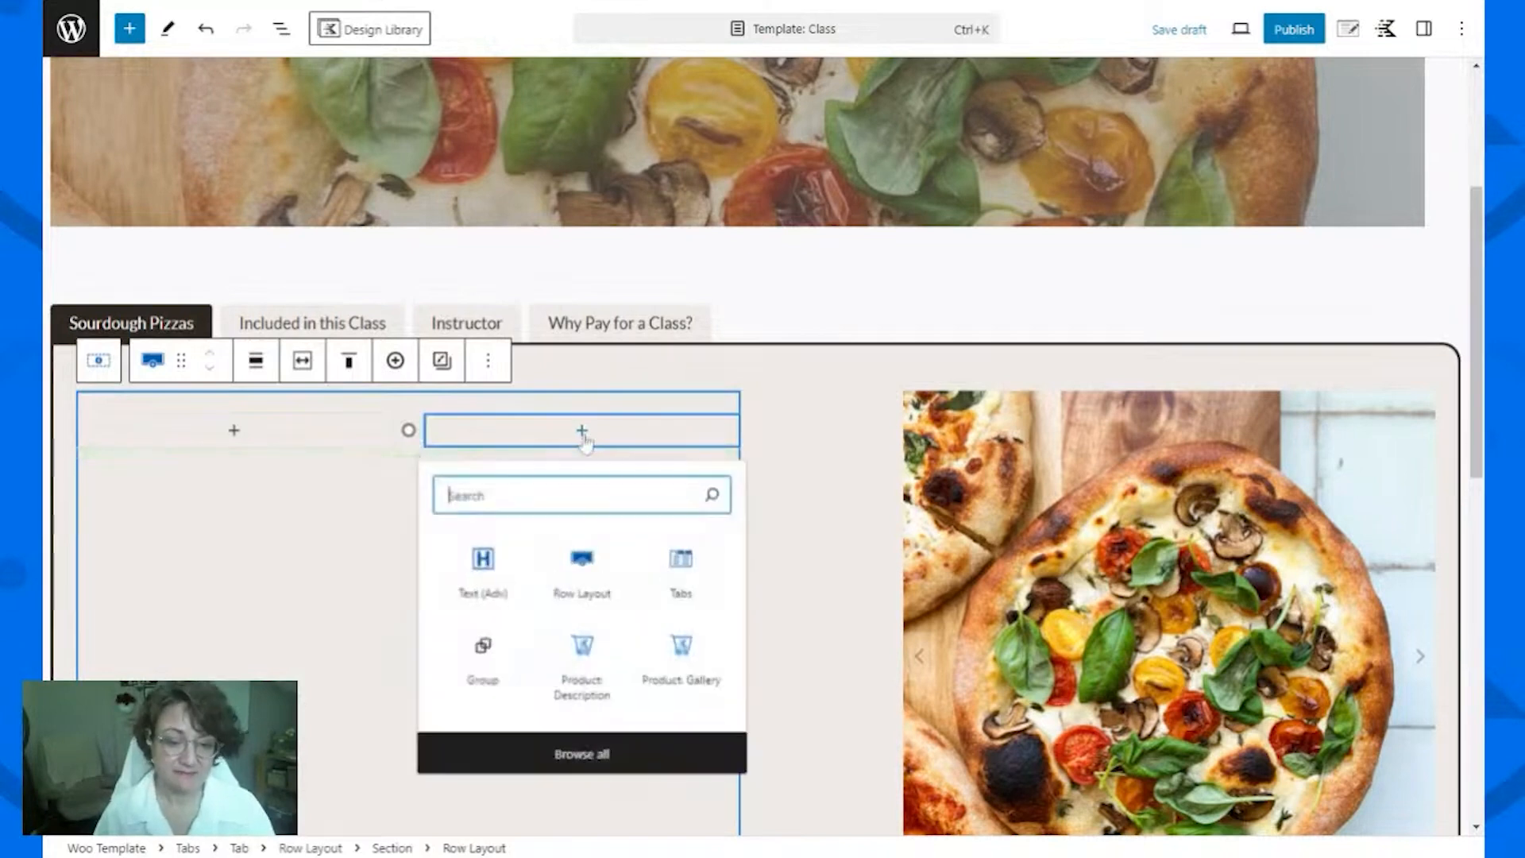
pyautogui.write('price')
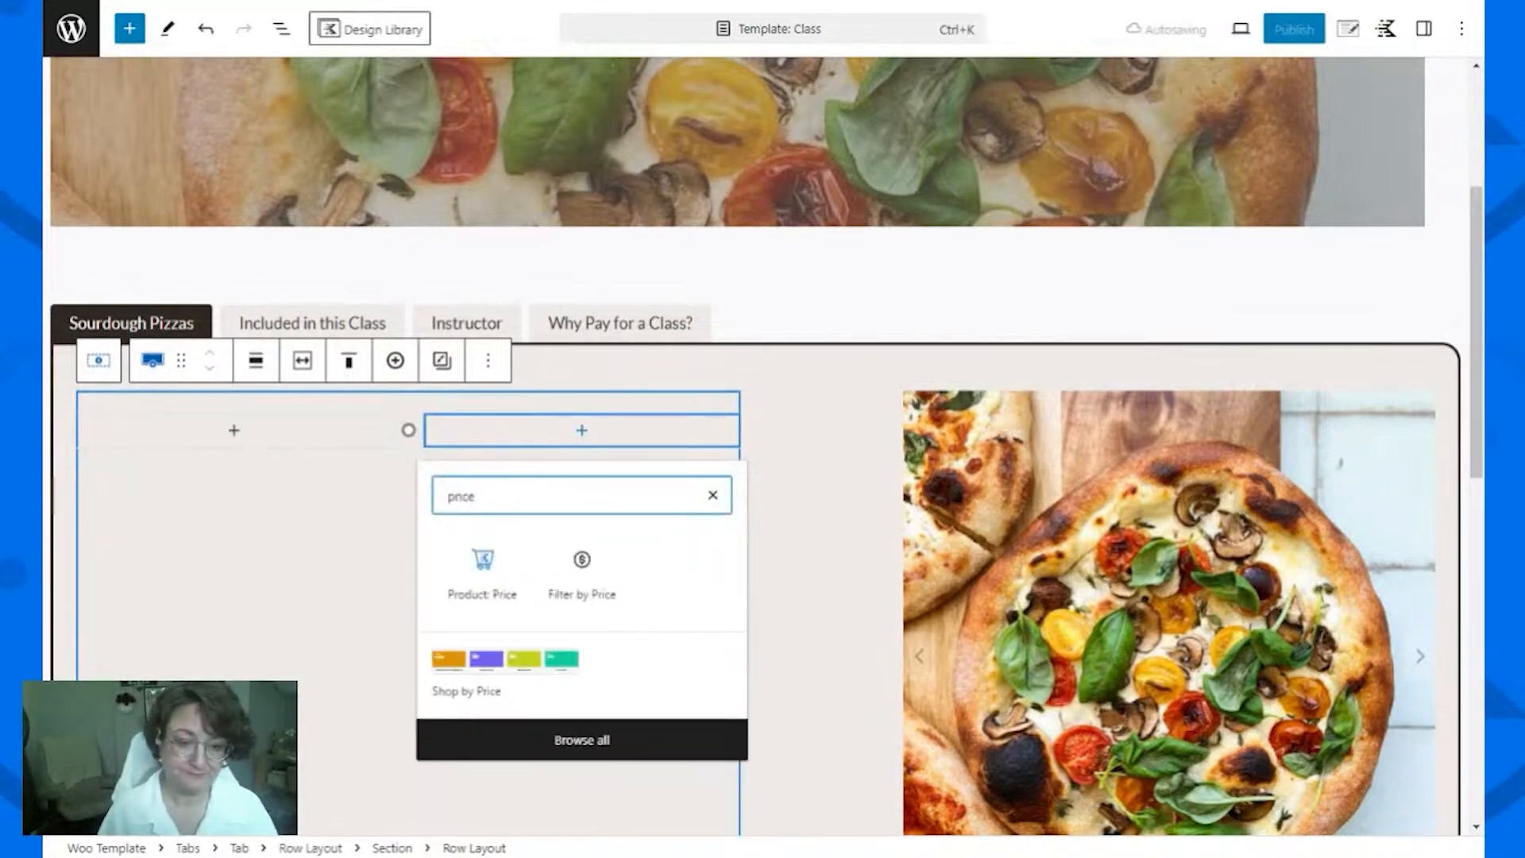
pyautogui.click(500, 616)
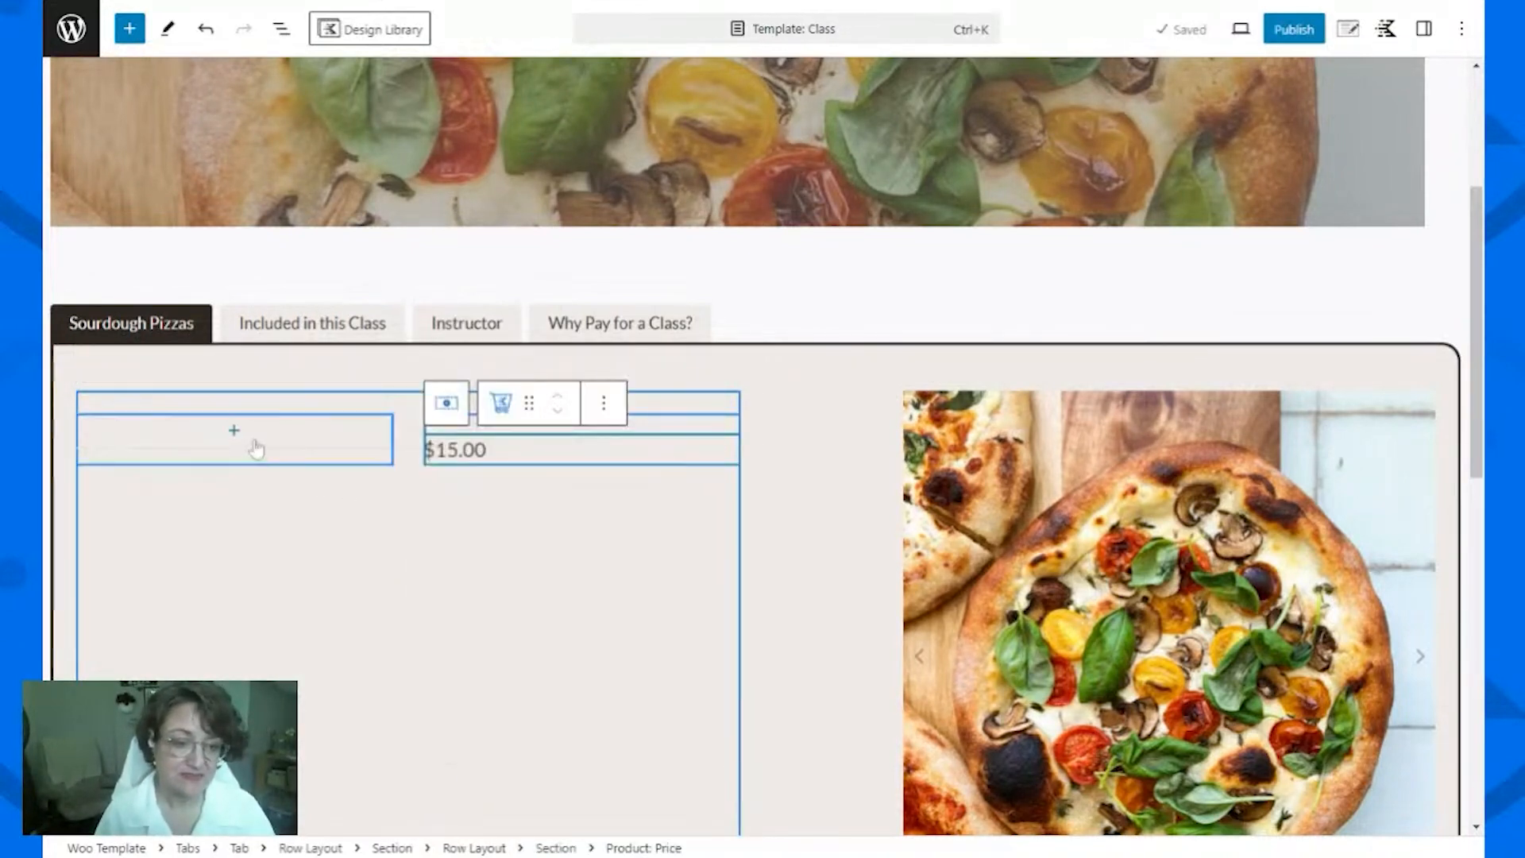
pyautogui.click(256, 449)
pyautogui.write('product title')
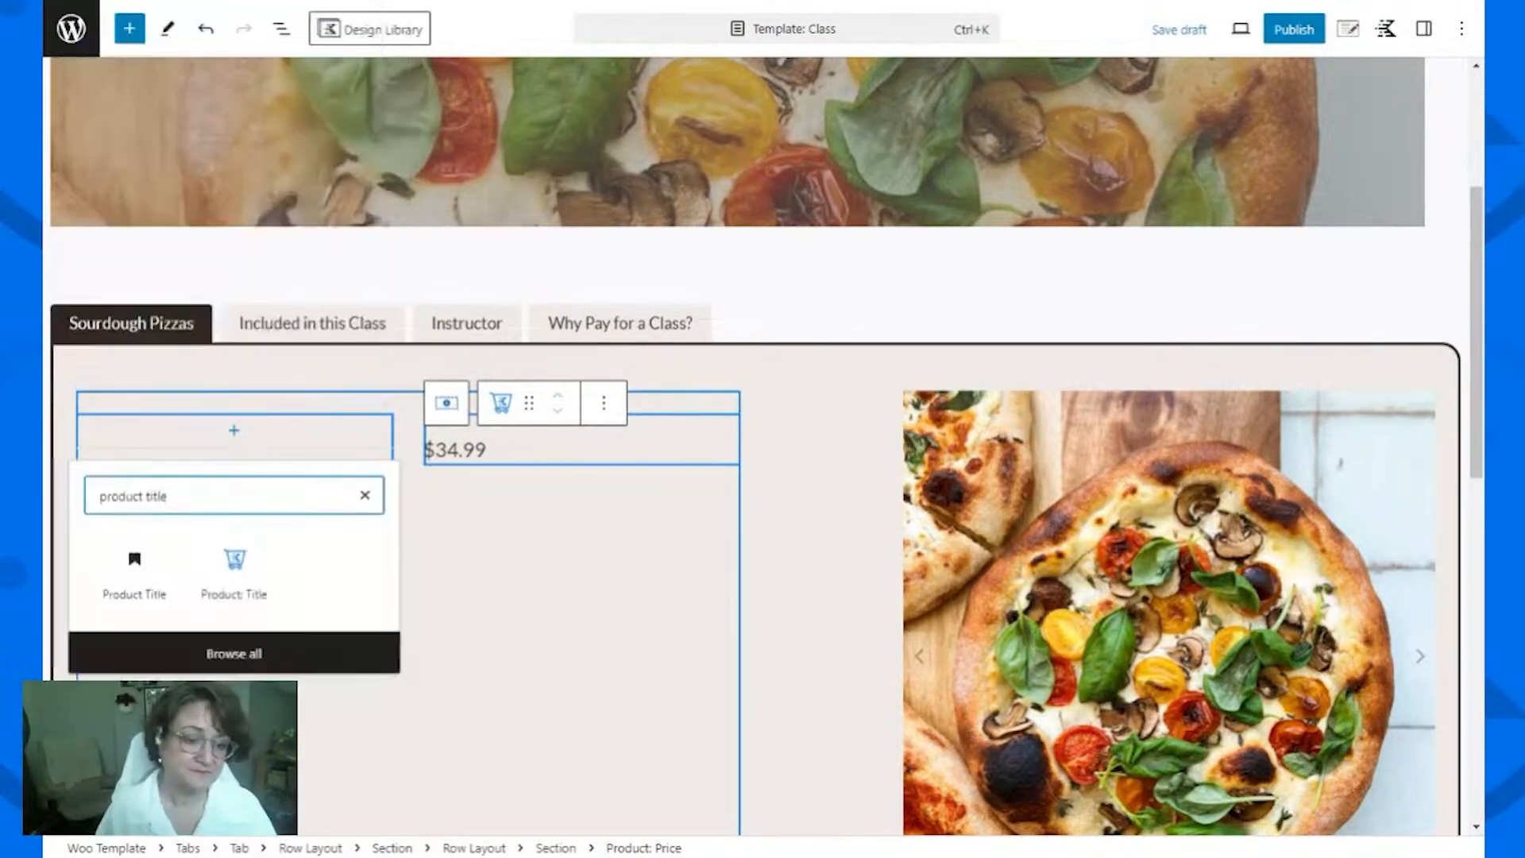
pyautogui.click(245, 566)
# Step: Align the Product: Price block to the right within its column beside the product title
pyautogui.click(475, 453)
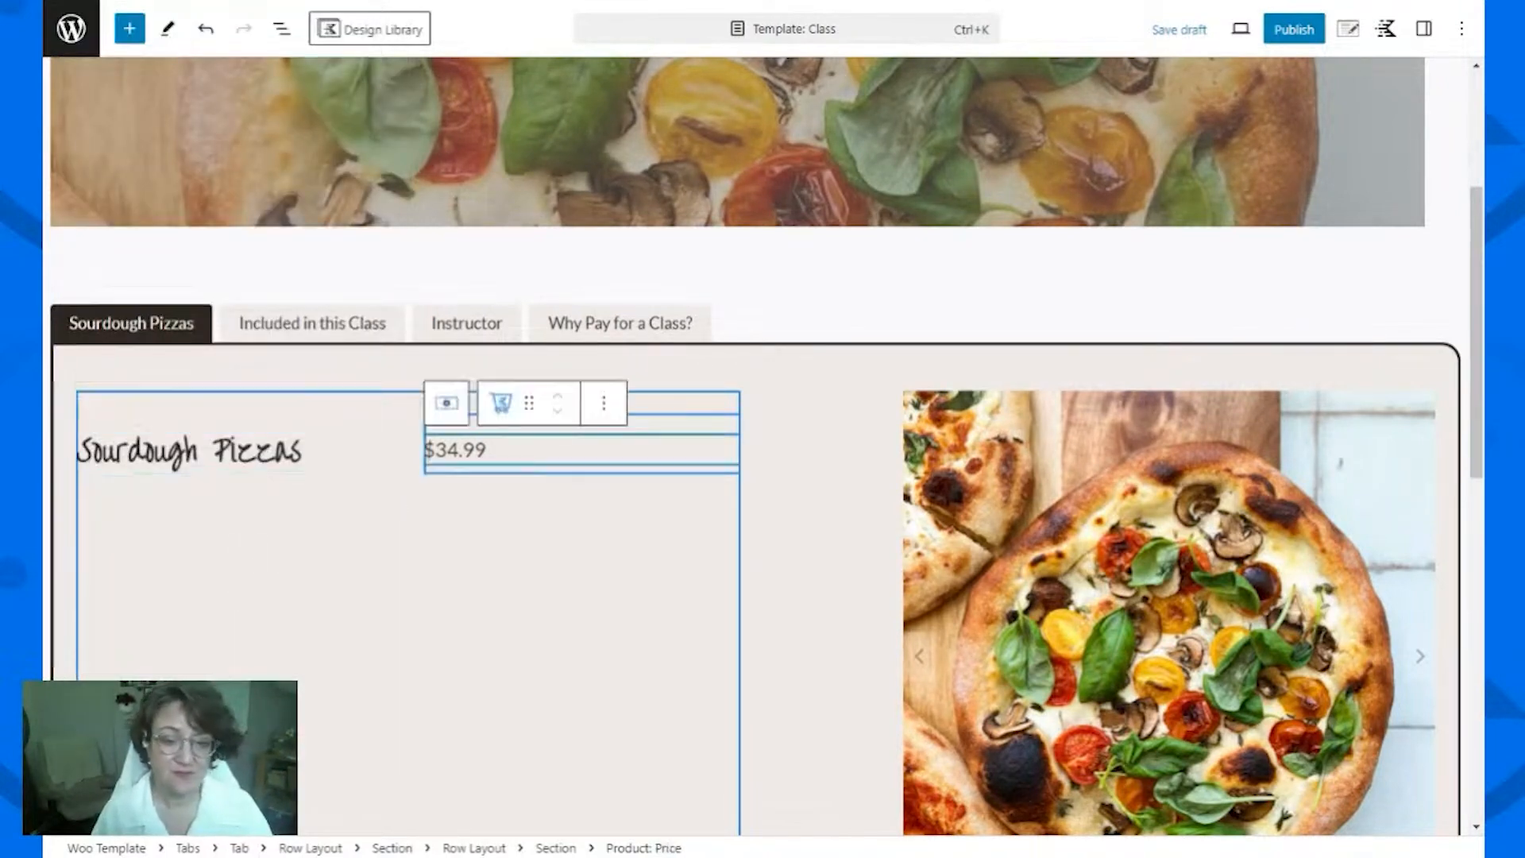
pyautogui.click(1423, 30)
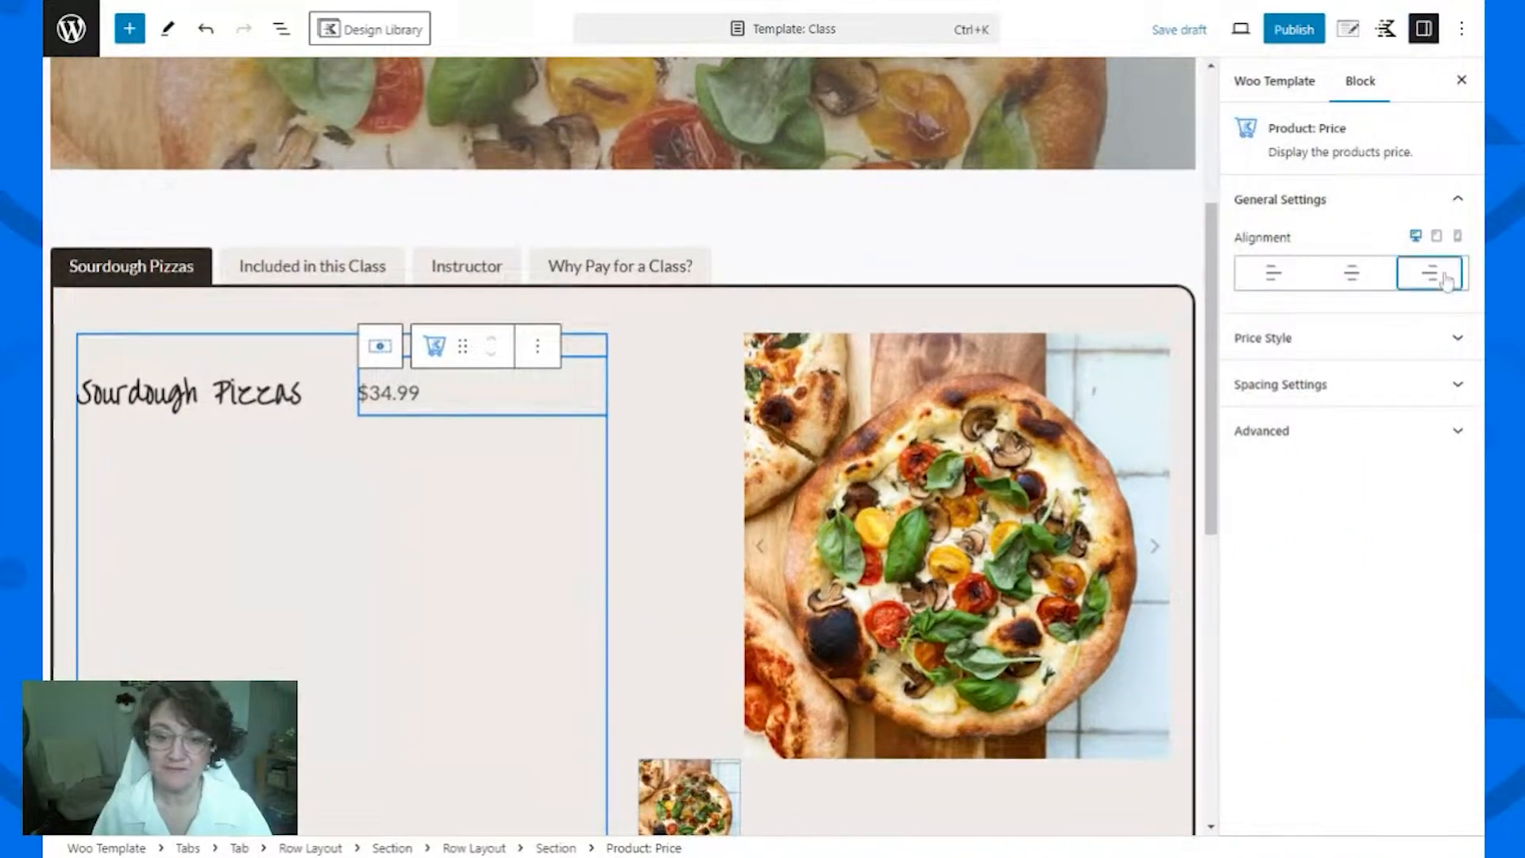
pyautogui.click(1436, 272)
# Step: Add the Product: Short Description block below the nested title and price row in the first tab
pyautogui.click(135, 447)
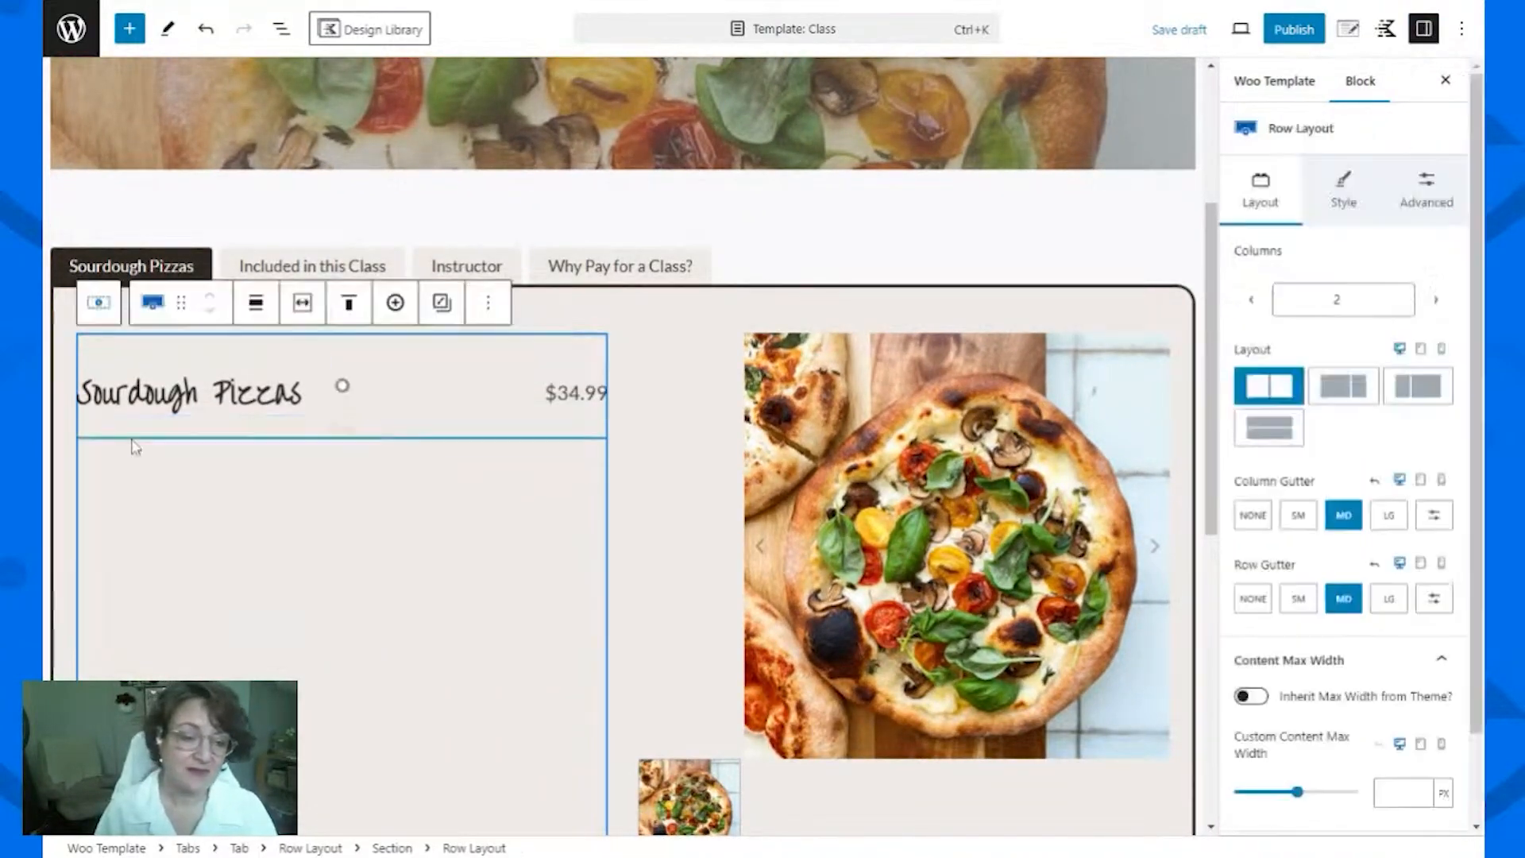
pyautogui.click(352, 451)
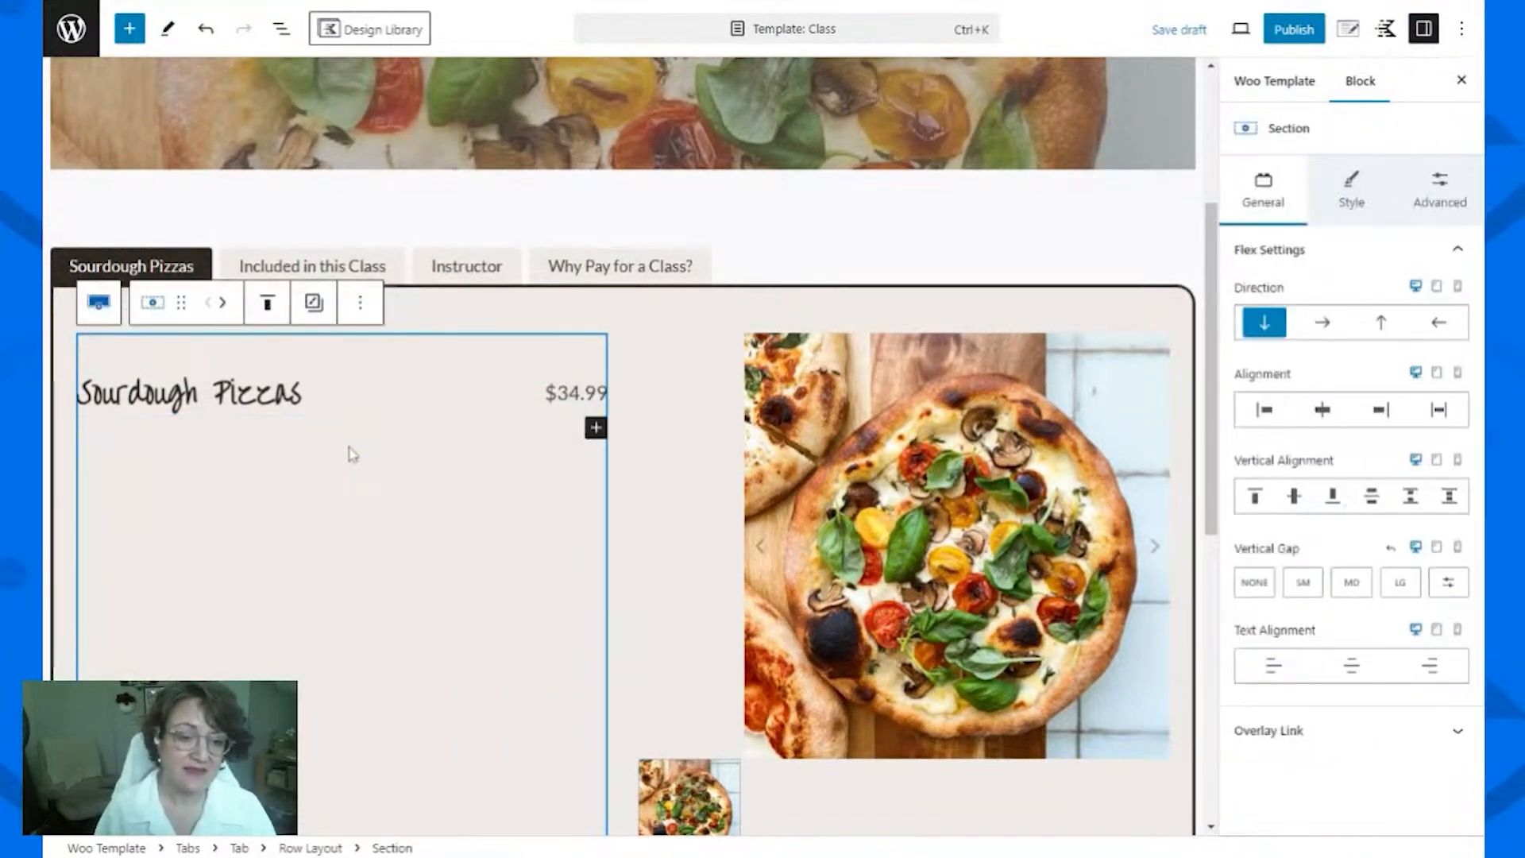
pyautogui.click(594, 427)
pyautogui.write('descriptor')
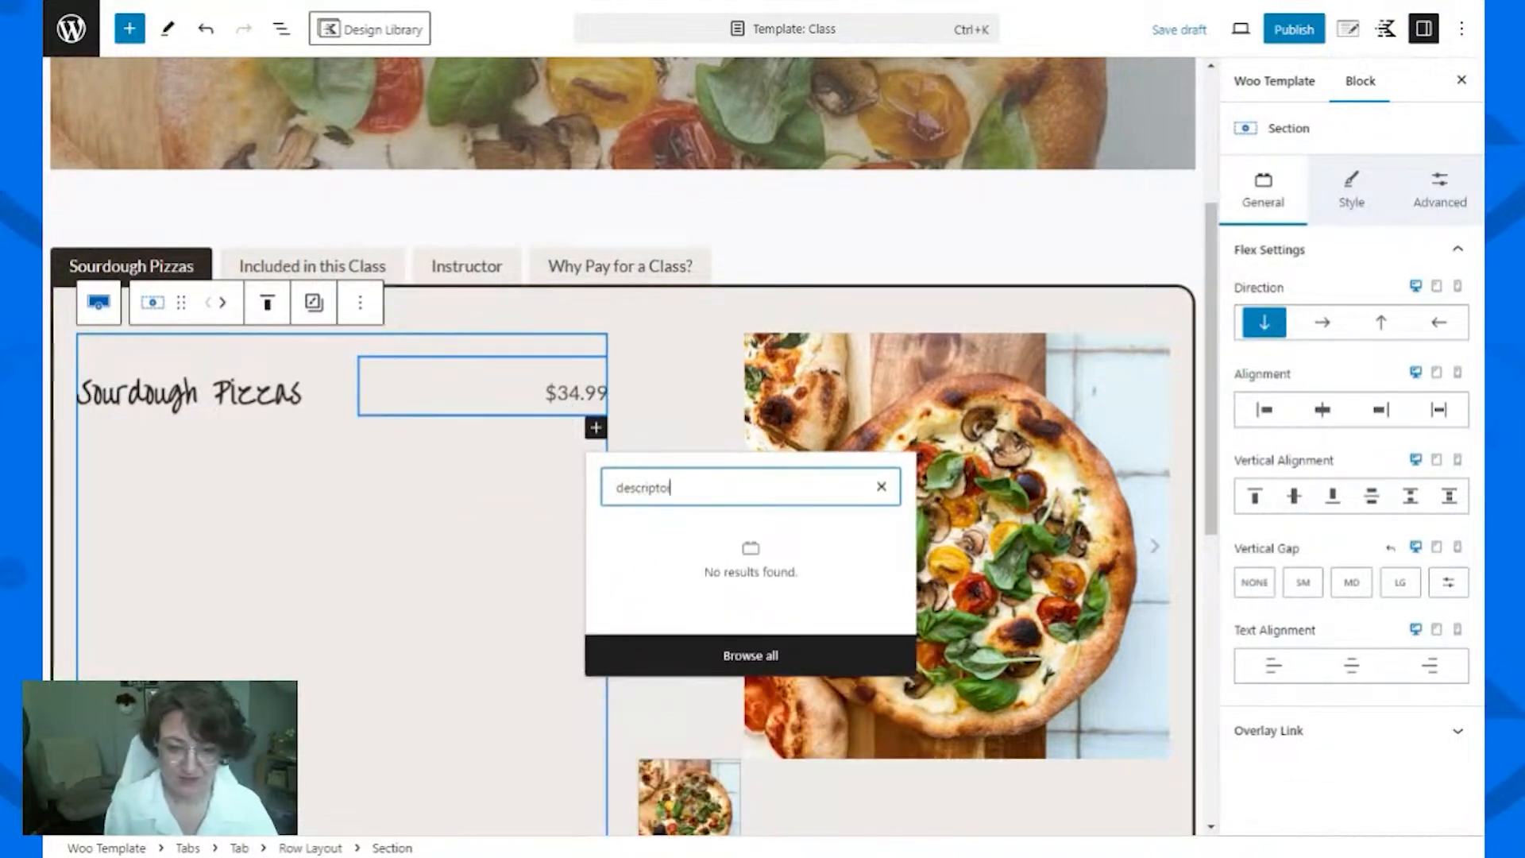
pyautogui.press('BackSpace')
pyautogui.press('BackSpace')
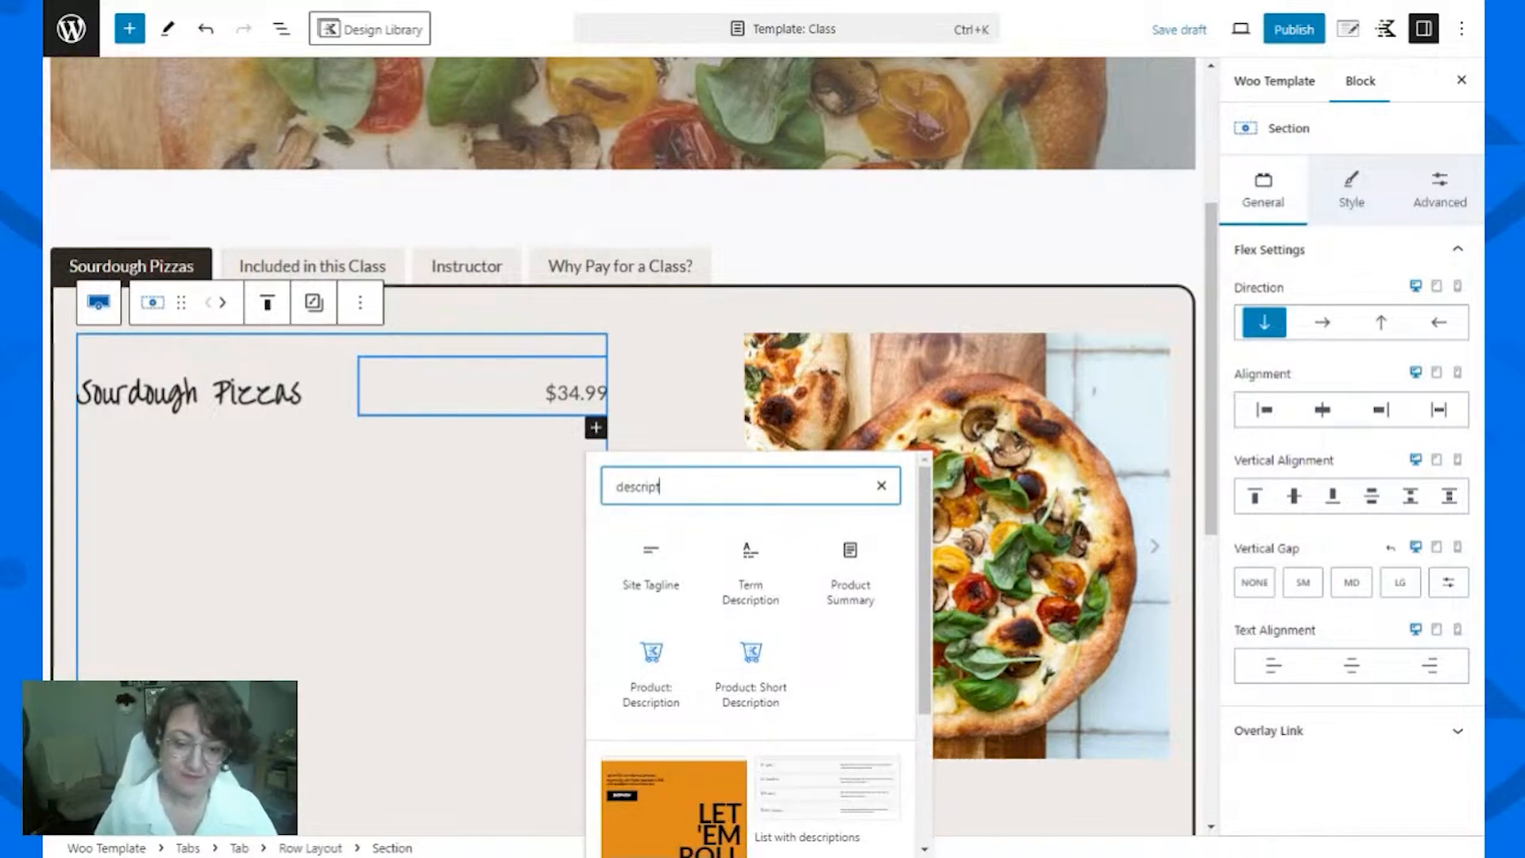
pyautogui.click(751, 669)
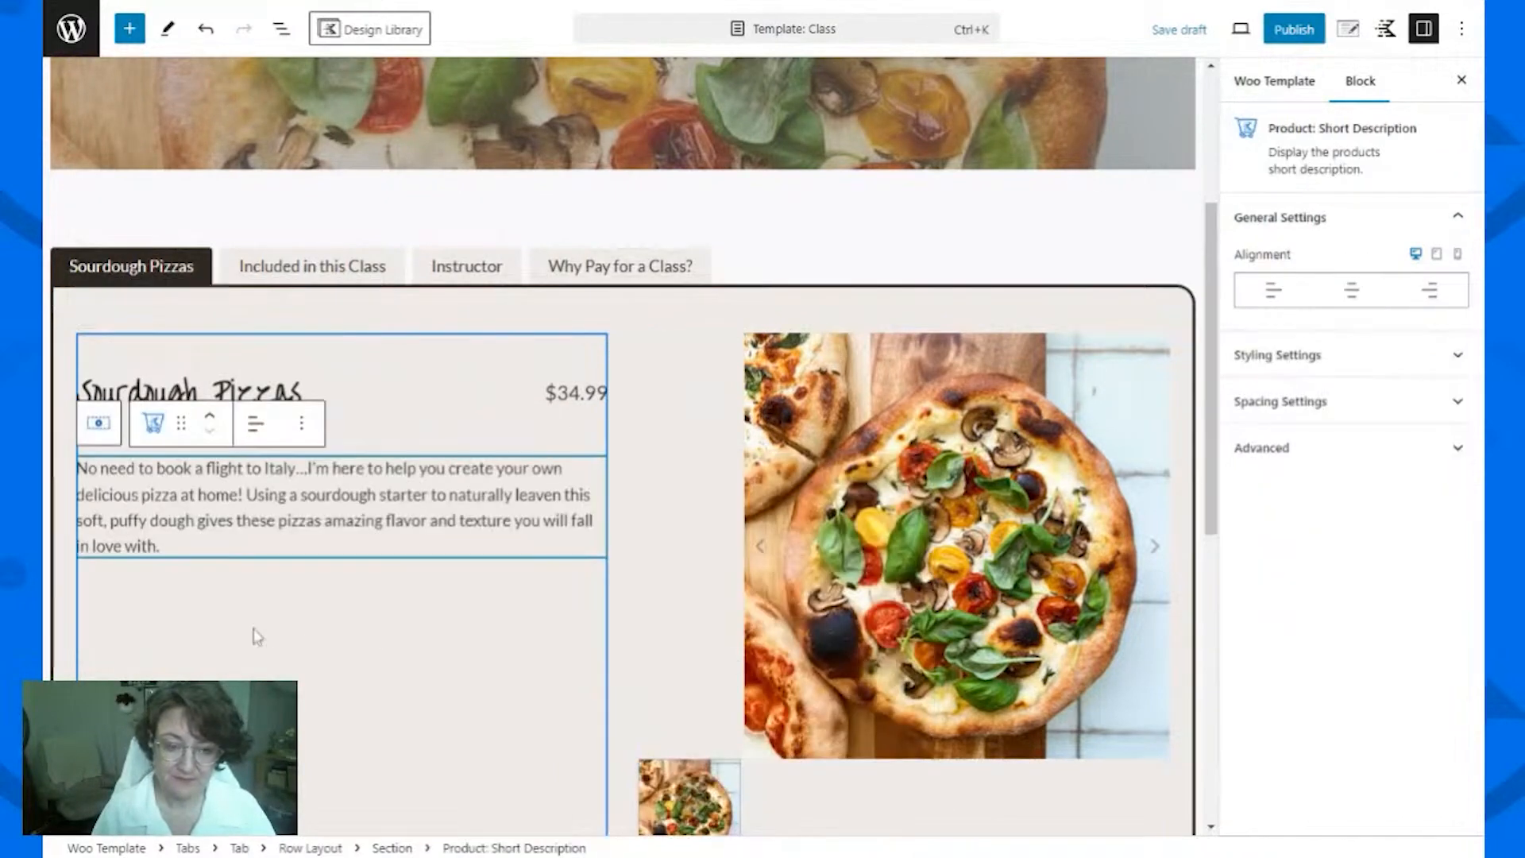
# Step: Add the Product: Add to cart block below the short description, with quantity hidden and the button forced to full width
pyautogui.click(248, 584)
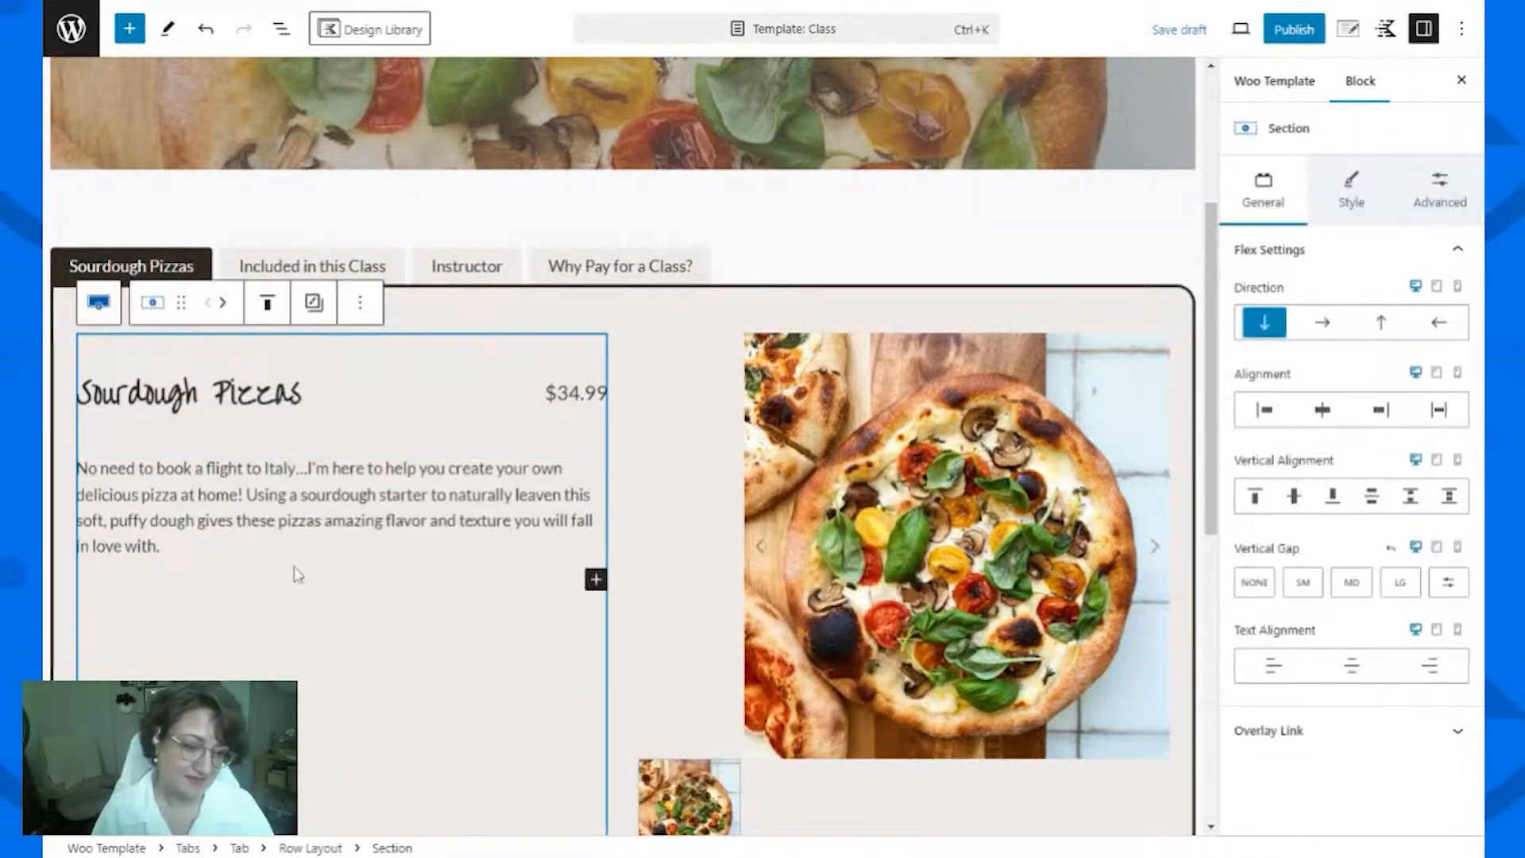
pyautogui.click(589, 582)
pyautogui.write('add to cart')
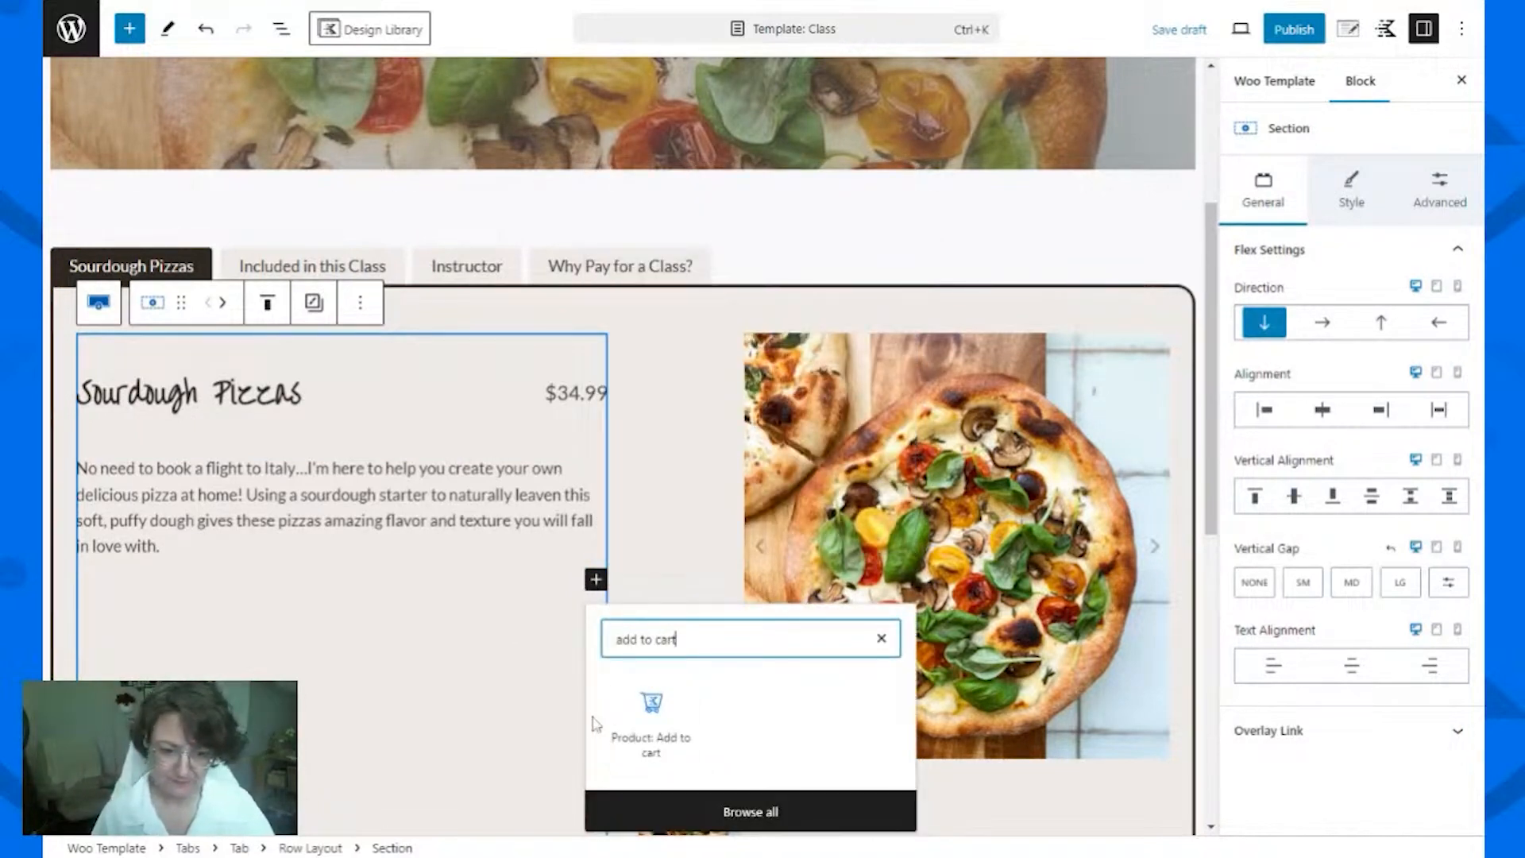
pyautogui.click(625, 715)
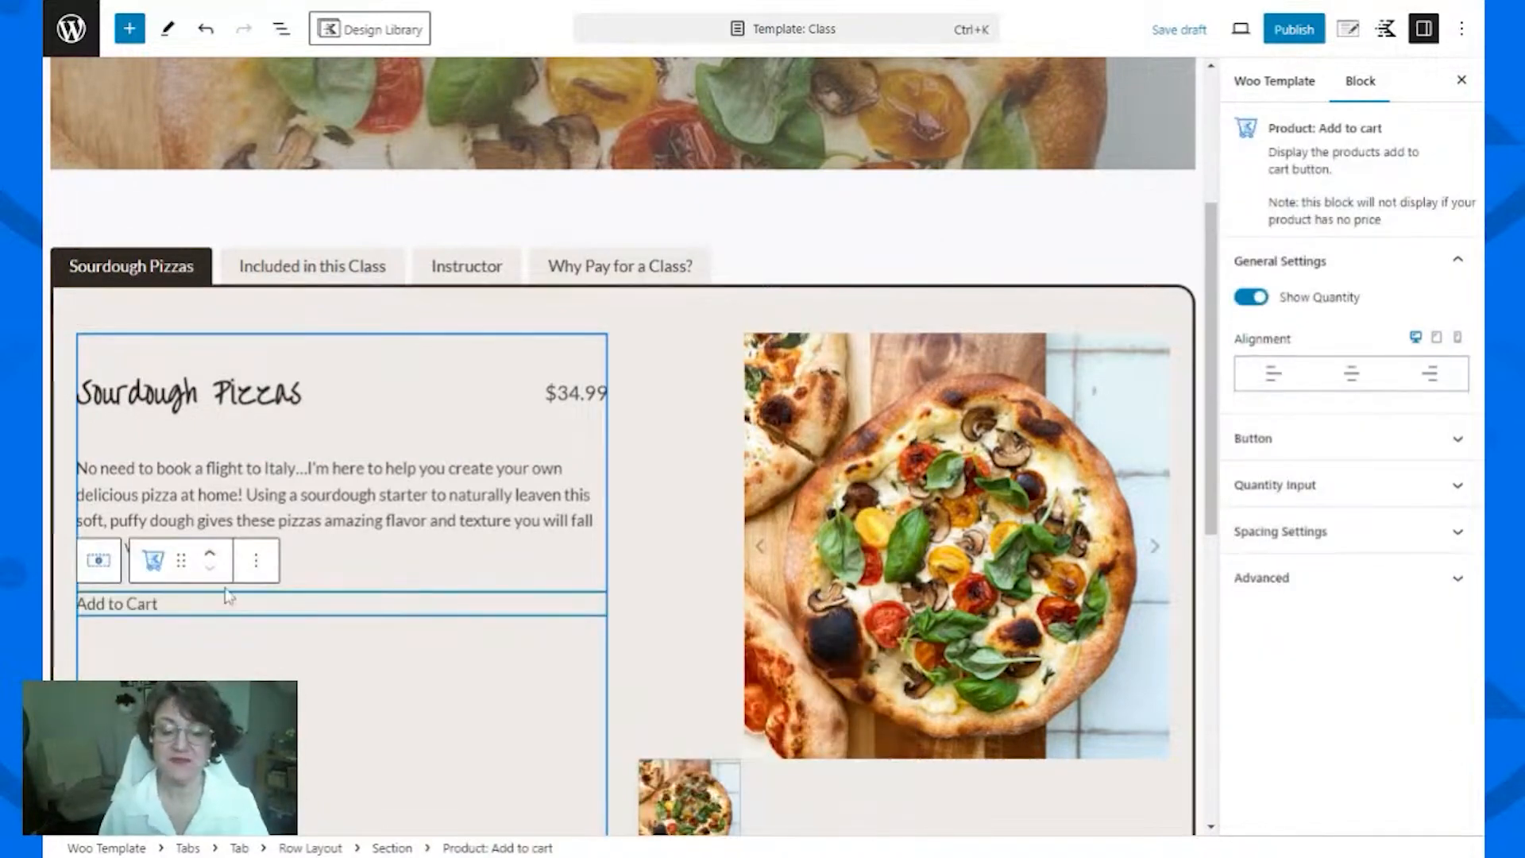
pyautogui.click(1263, 301)
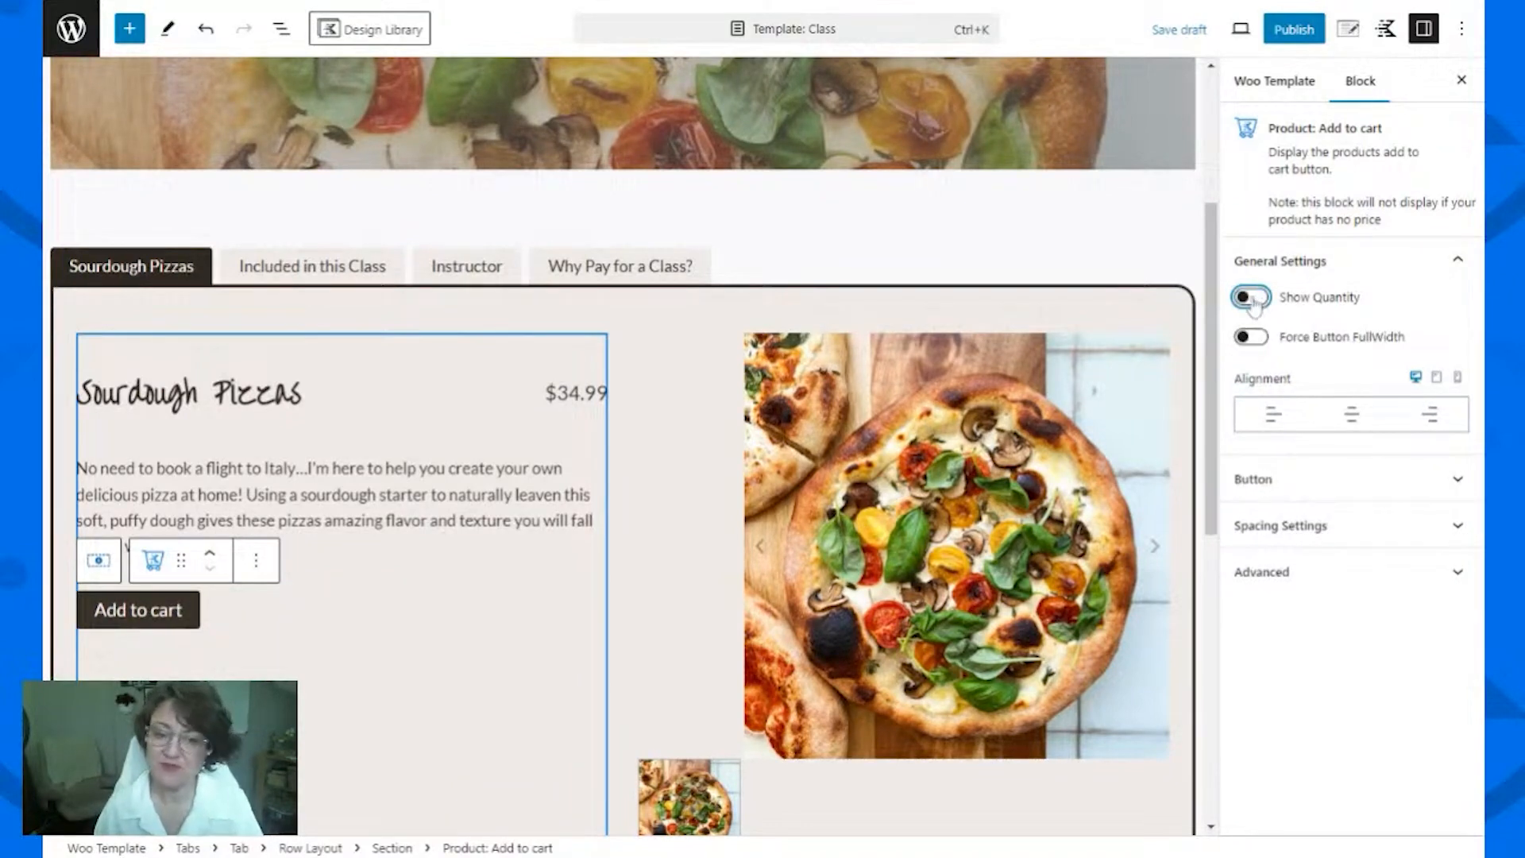
pyautogui.click(1255, 337)
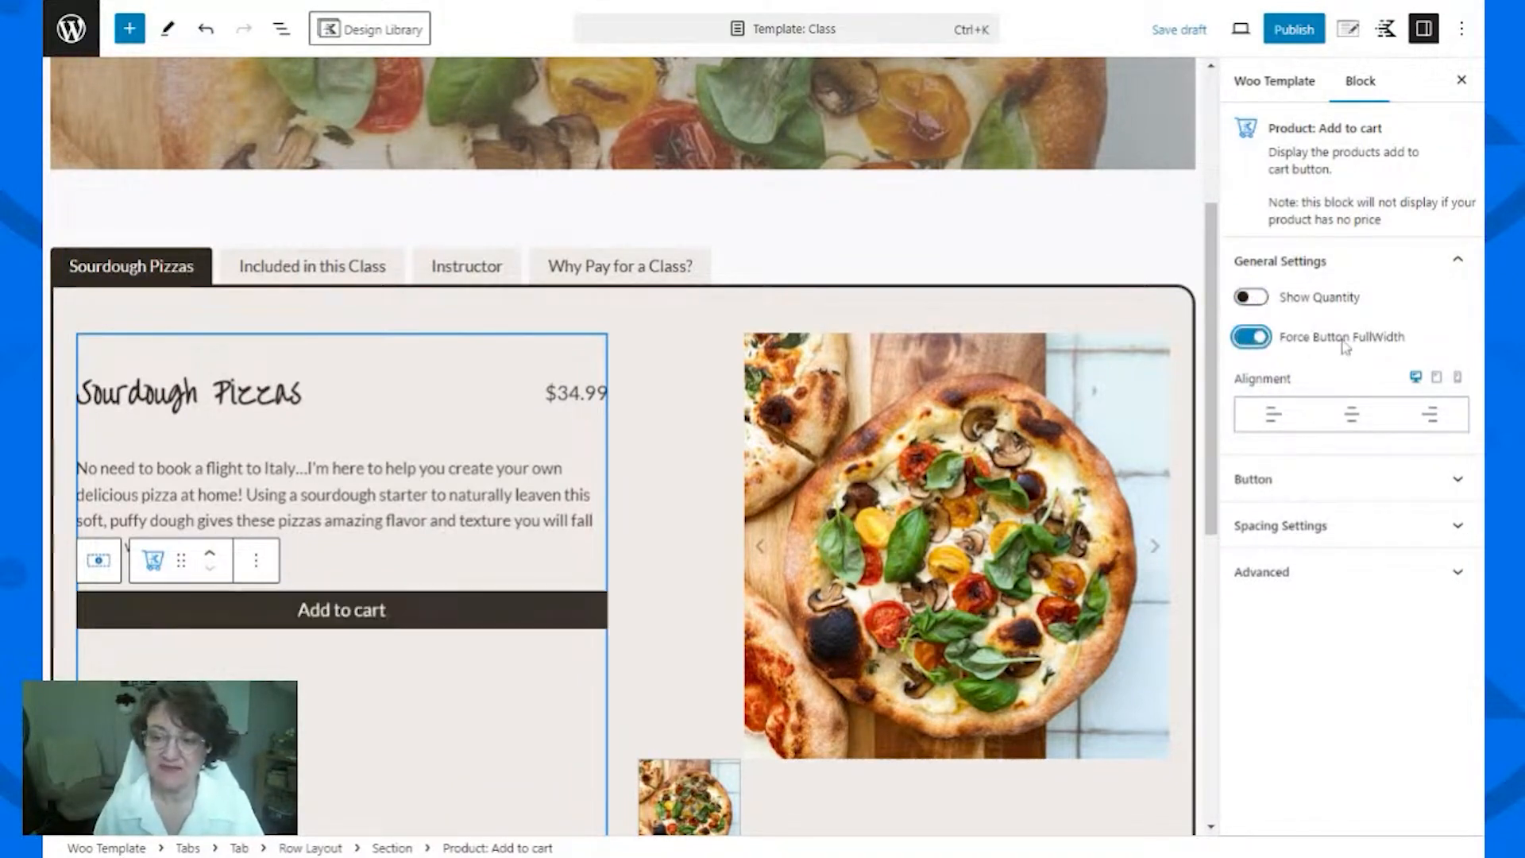
# Step: Add the Product: Additional Information block below the add to cart button
pyautogui.click(434, 655)
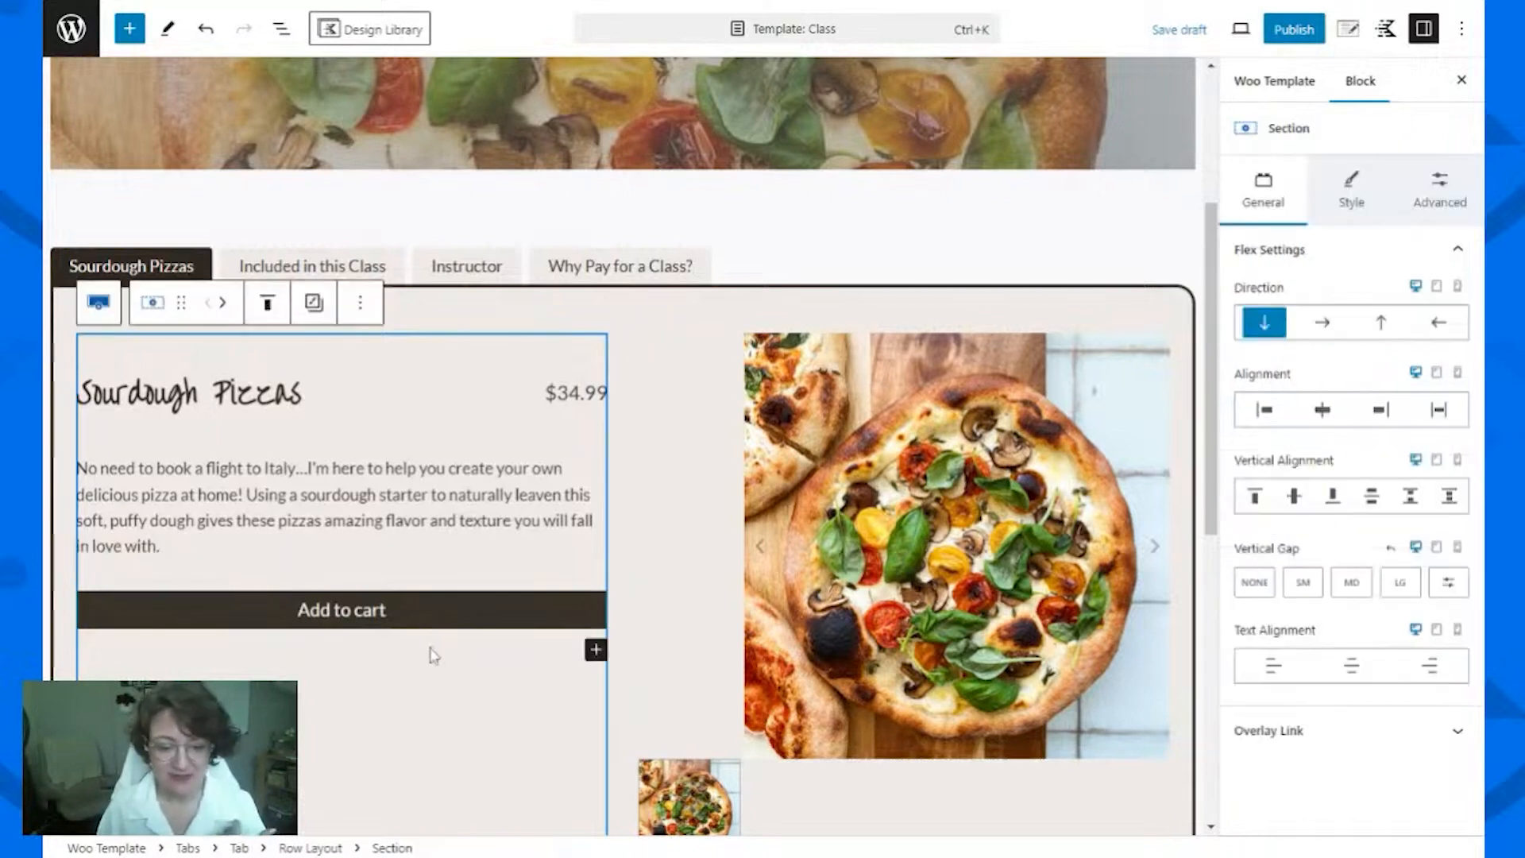
pyautogui.click(596, 649)
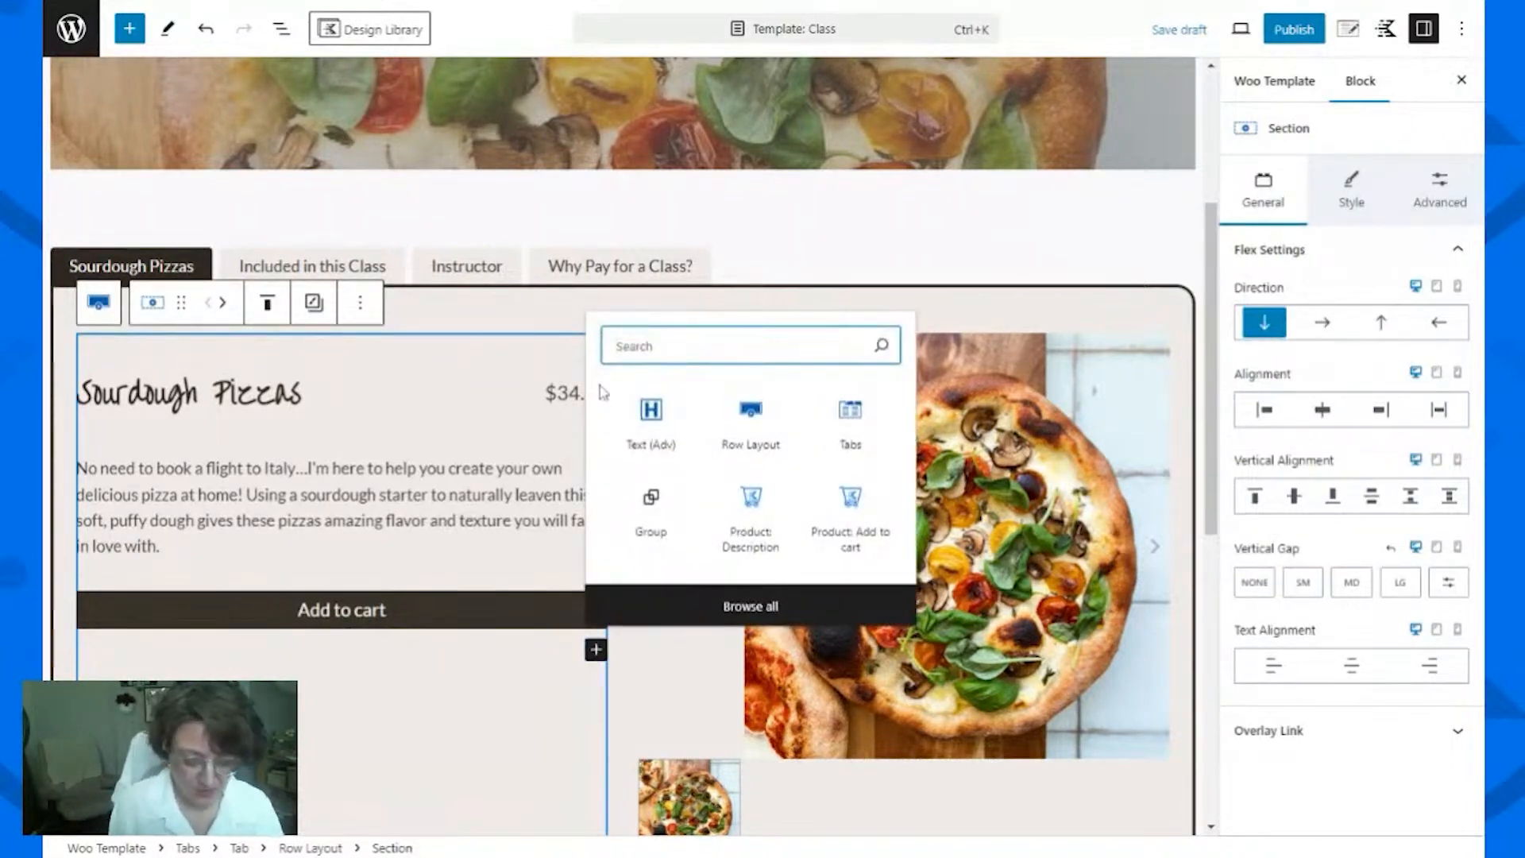
pyautogui.write('addition')
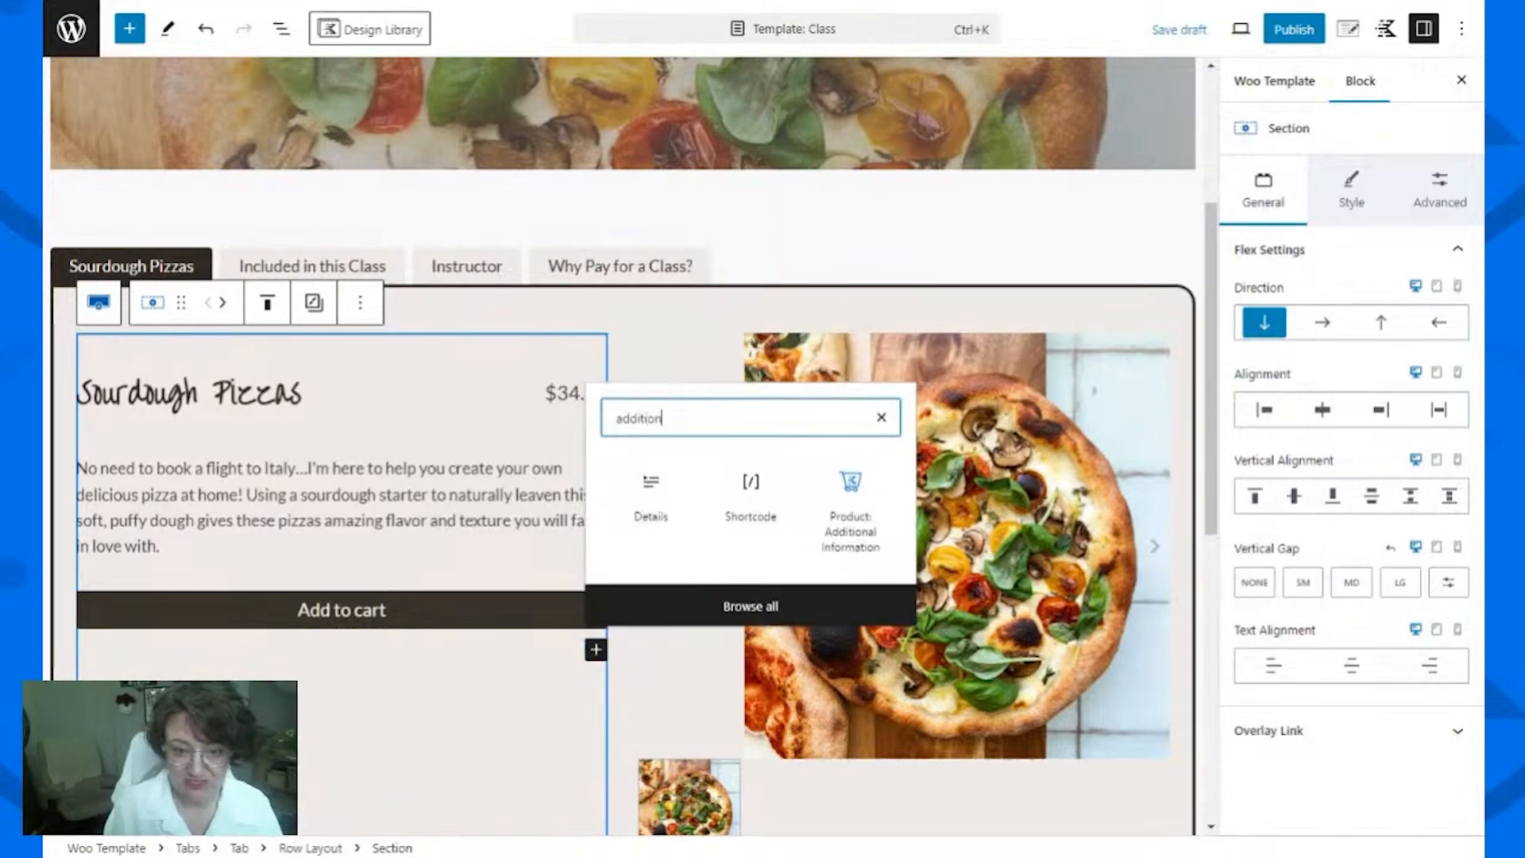
pyautogui.click(835, 555)
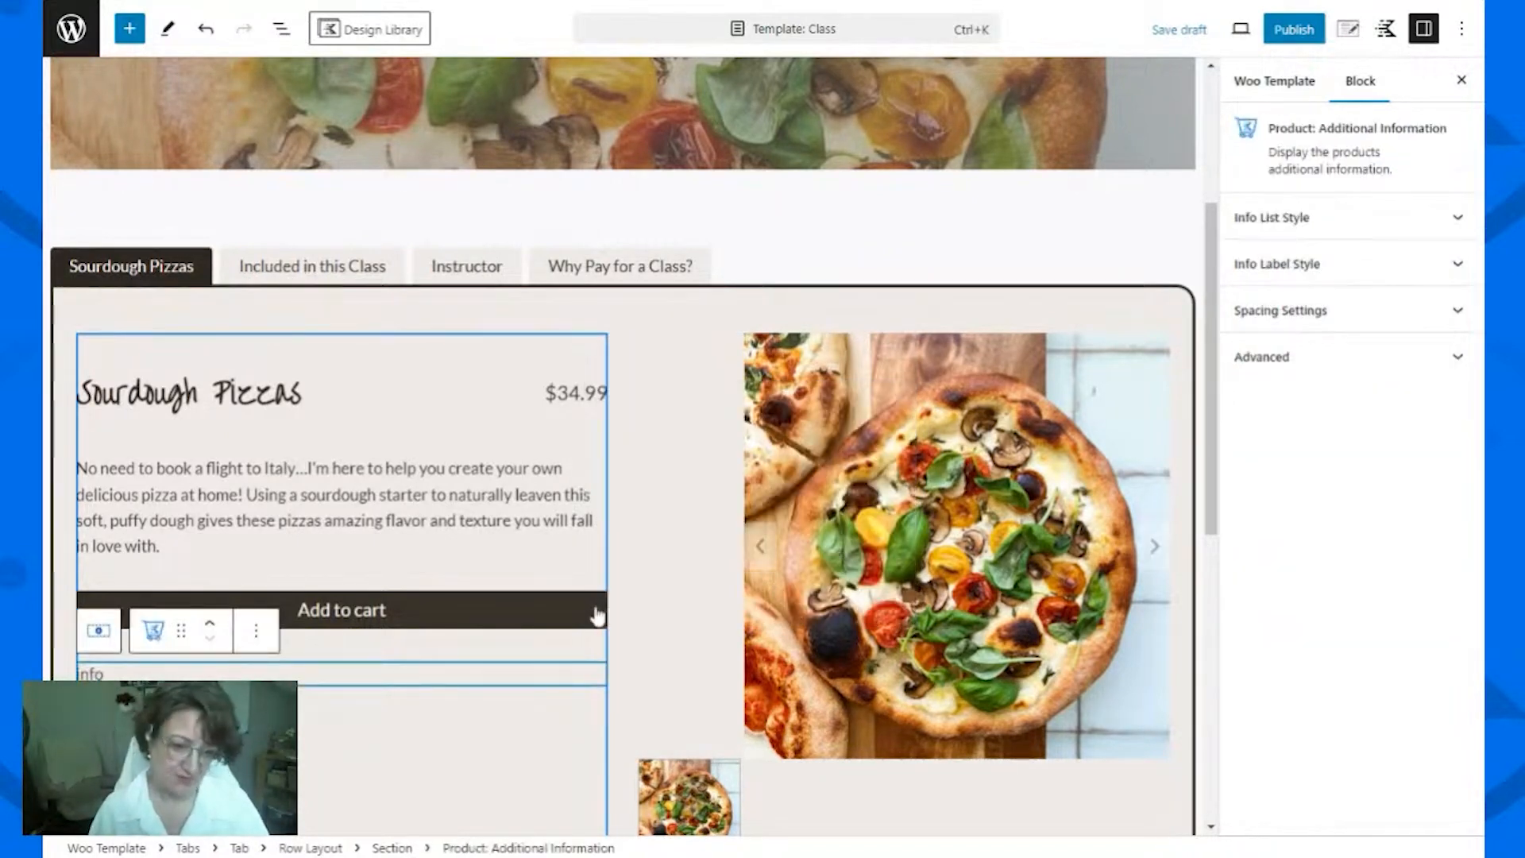
pyautogui.scroll(-1, 474, 690)
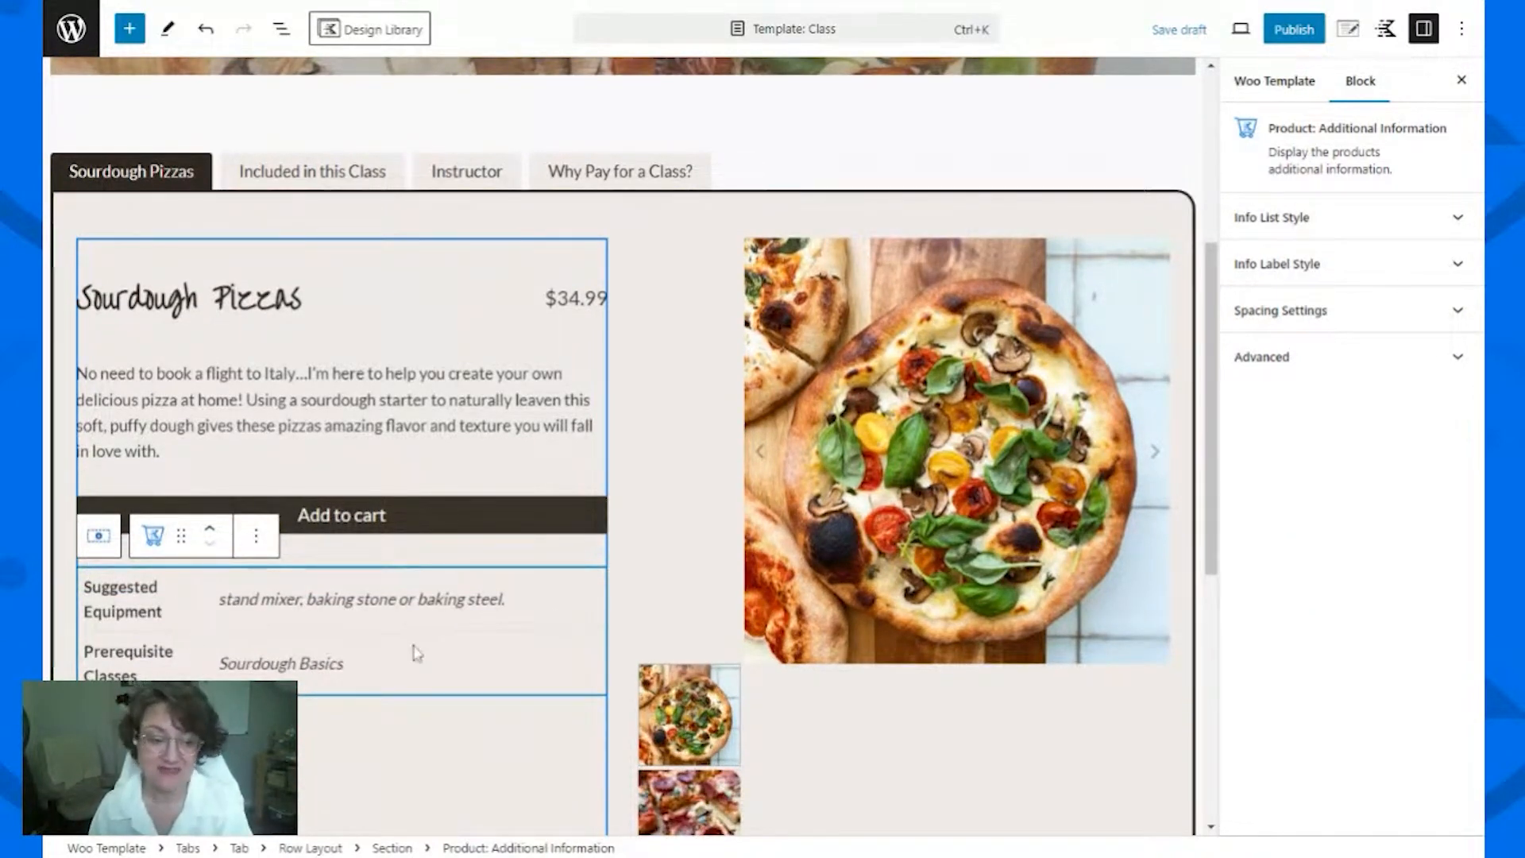
pyautogui.click(363, 736)
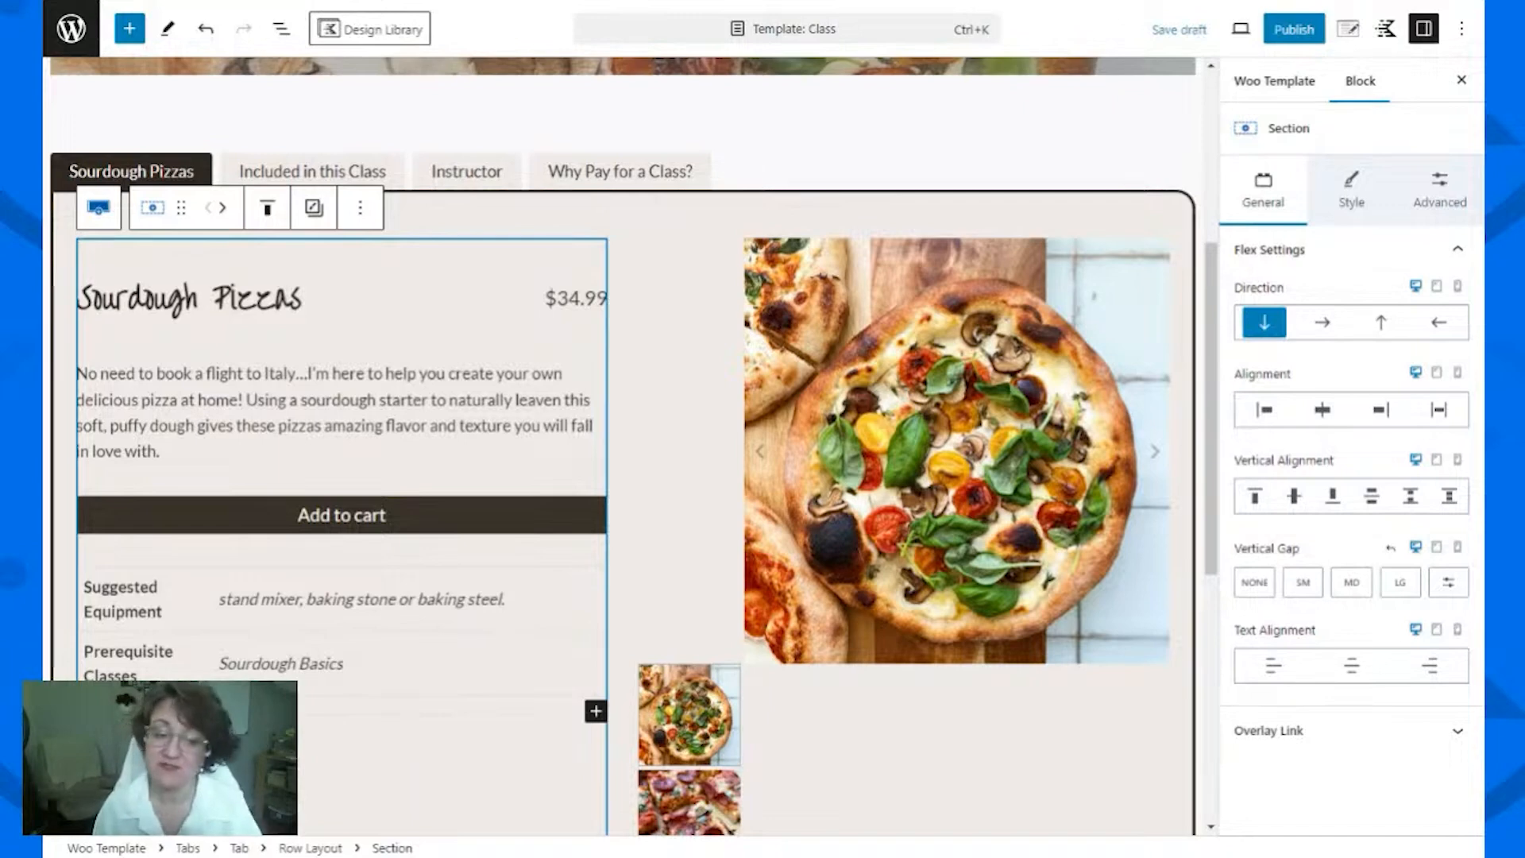
# Step: Set the Product: Gallery block's layout to Standard
pyautogui.scroll(-3, 232, 428)
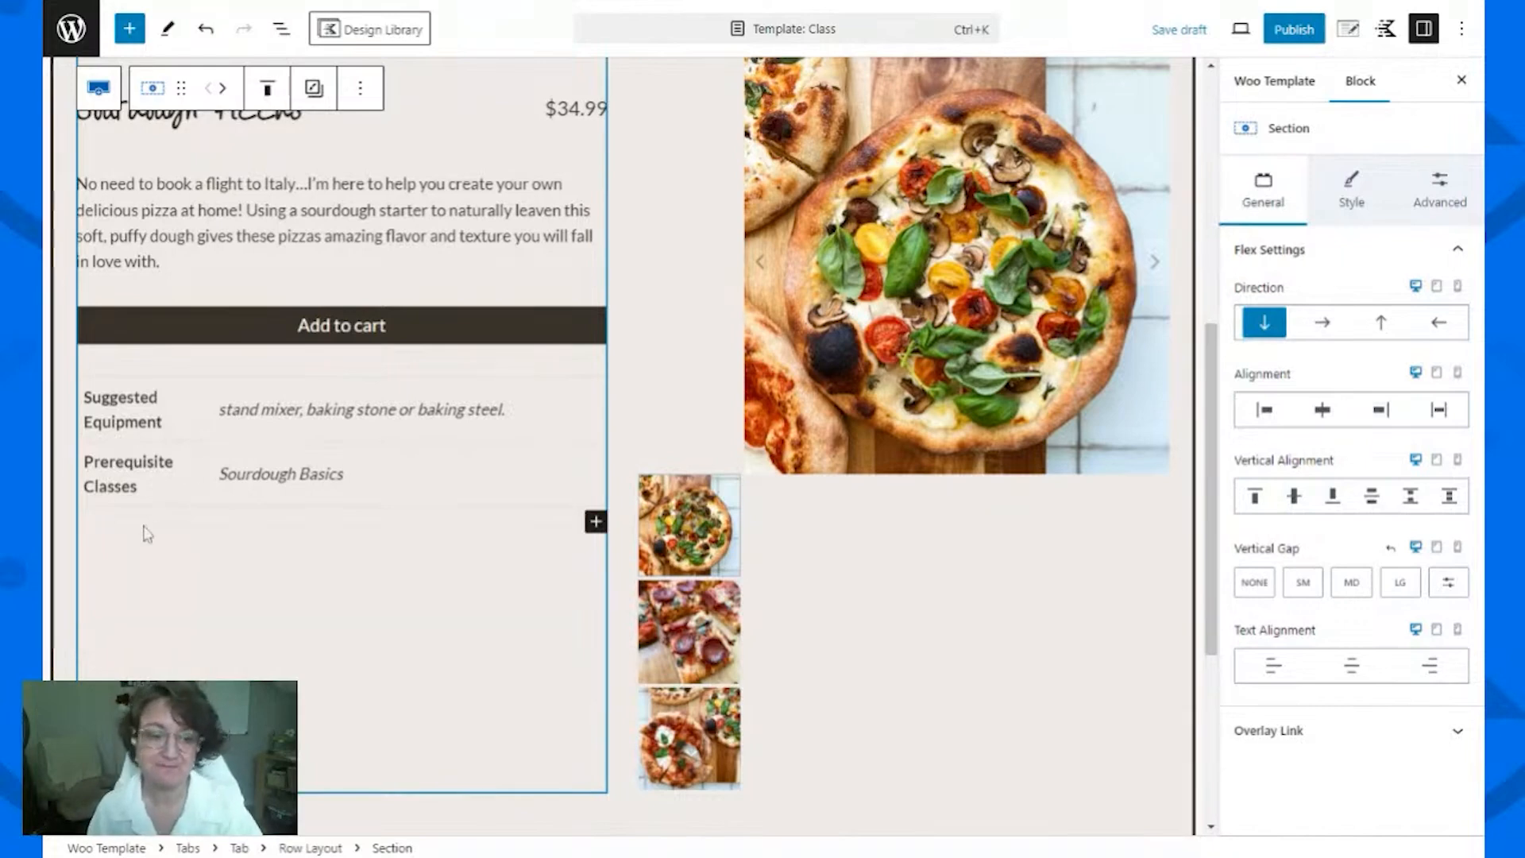
pyautogui.scroll(3, 325, 669)
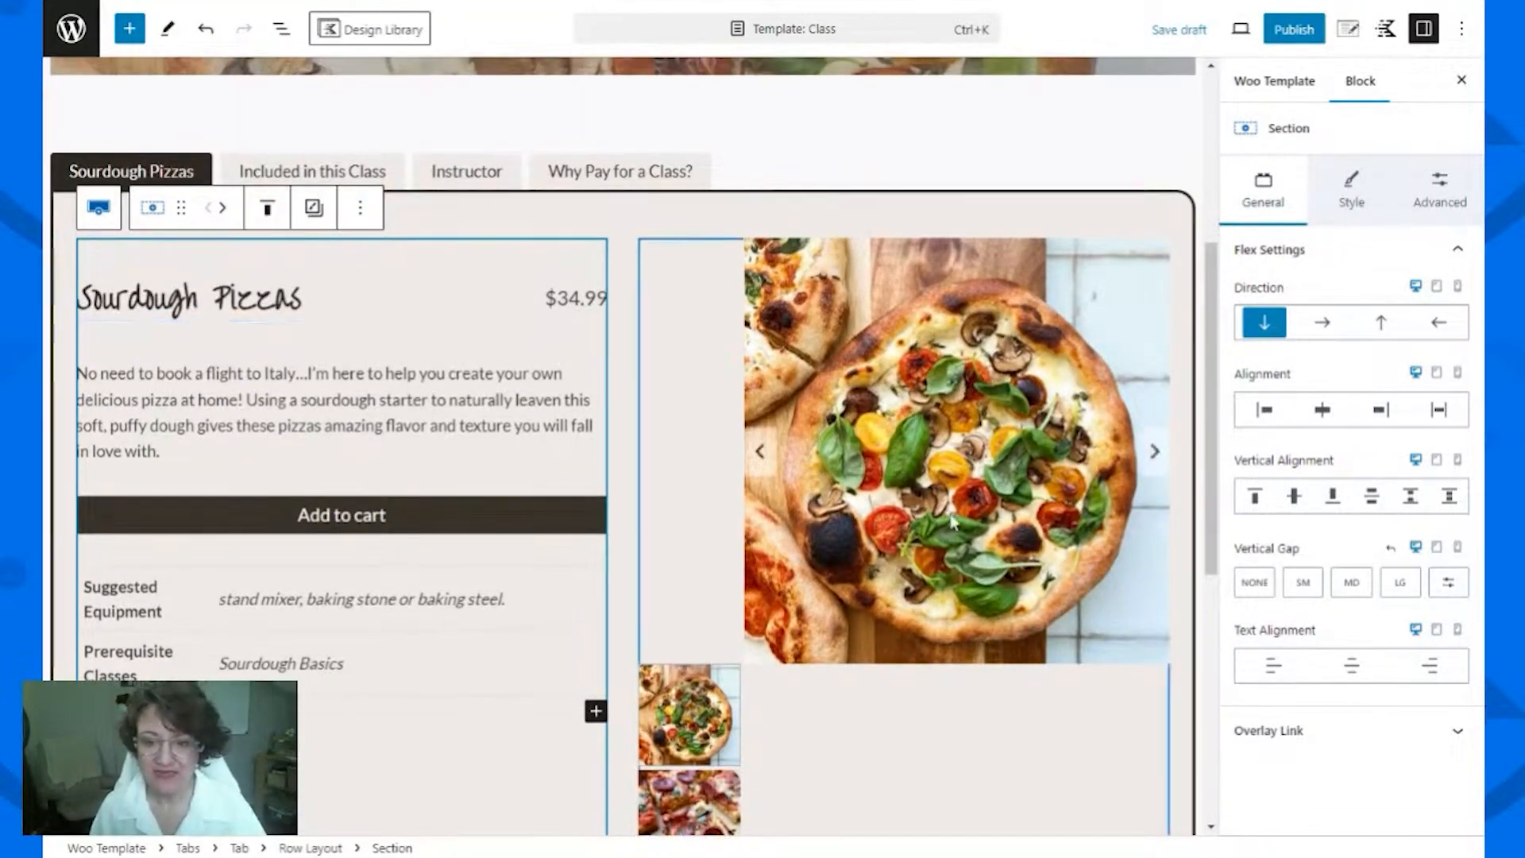
pyautogui.scroll(-8, 953, 521)
pyautogui.scroll(6, 952, 527)
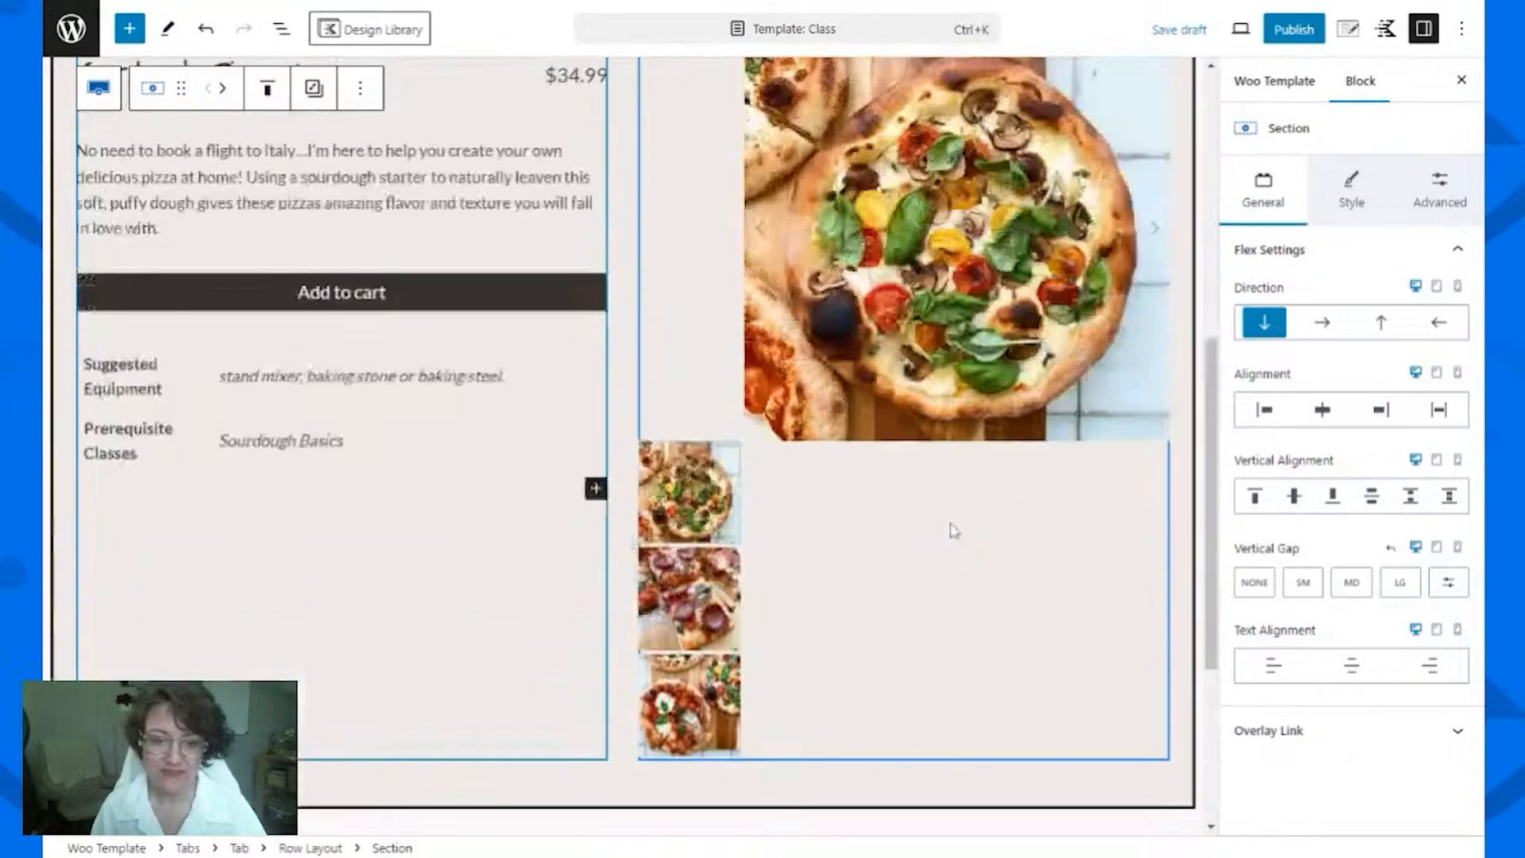
pyautogui.scroll(4, 954, 531)
pyautogui.click(954, 530)
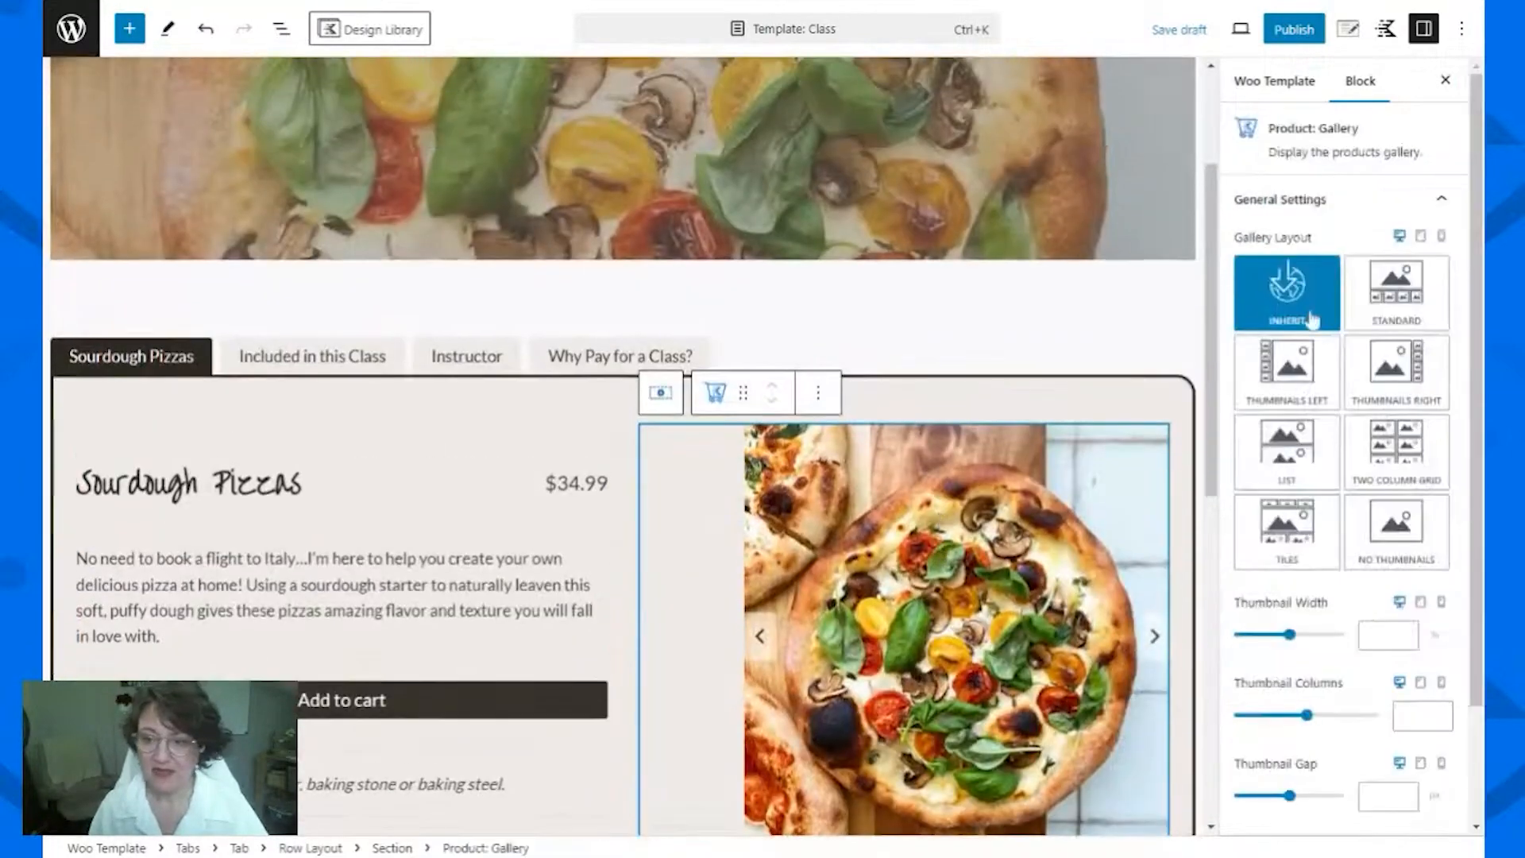
pyautogui.click(1397, 298)
pyautogui.scroll(-5, 944, 561)
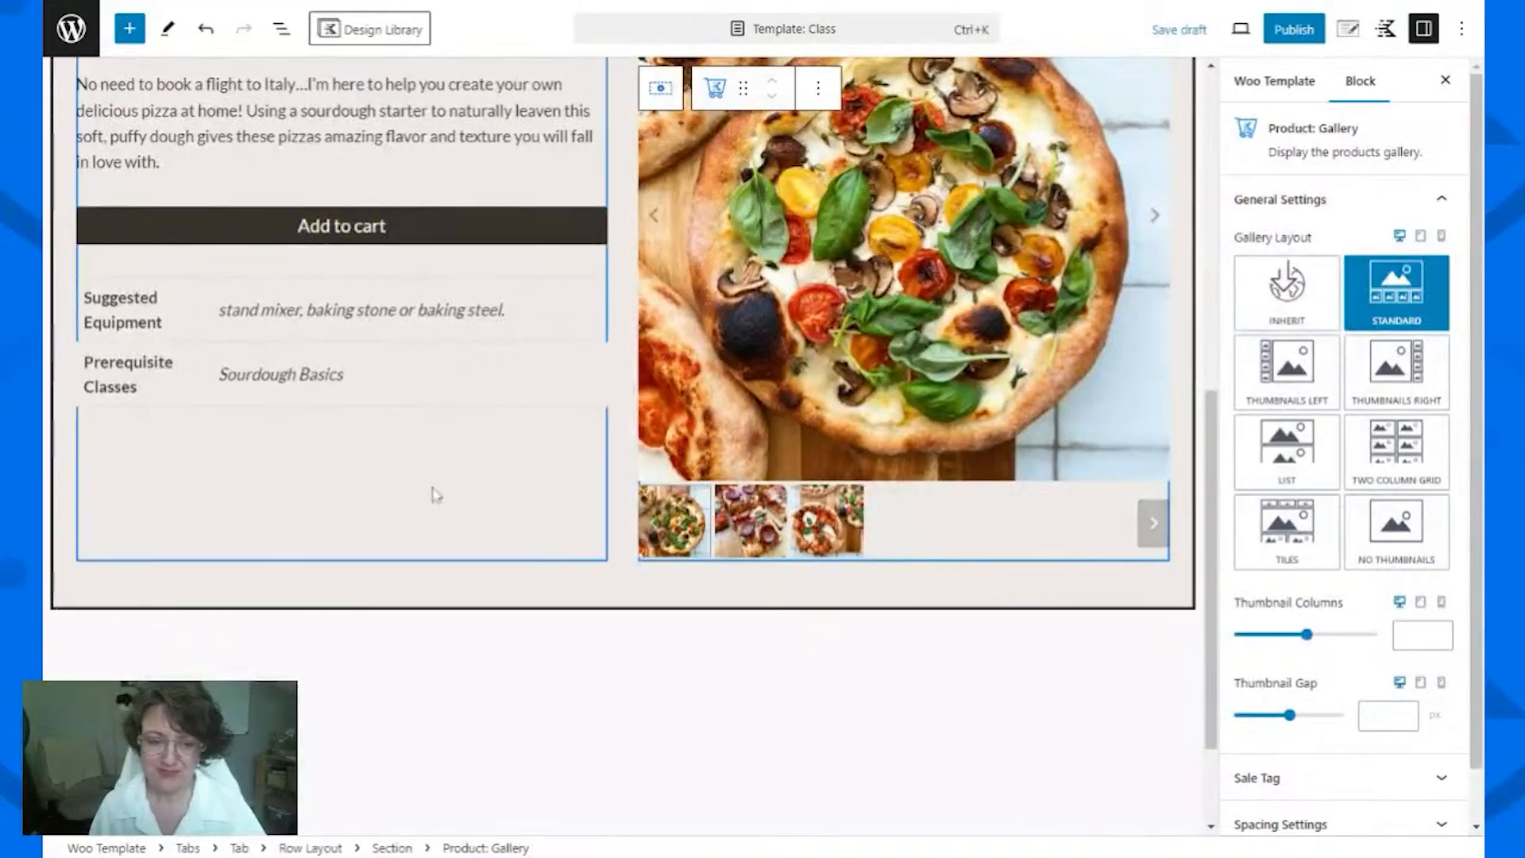
# Step: Check the contents of the Included in this Class, Instructor and Why Pay for a Class? tabs
pyautogui.scroll(6, 946, 668)
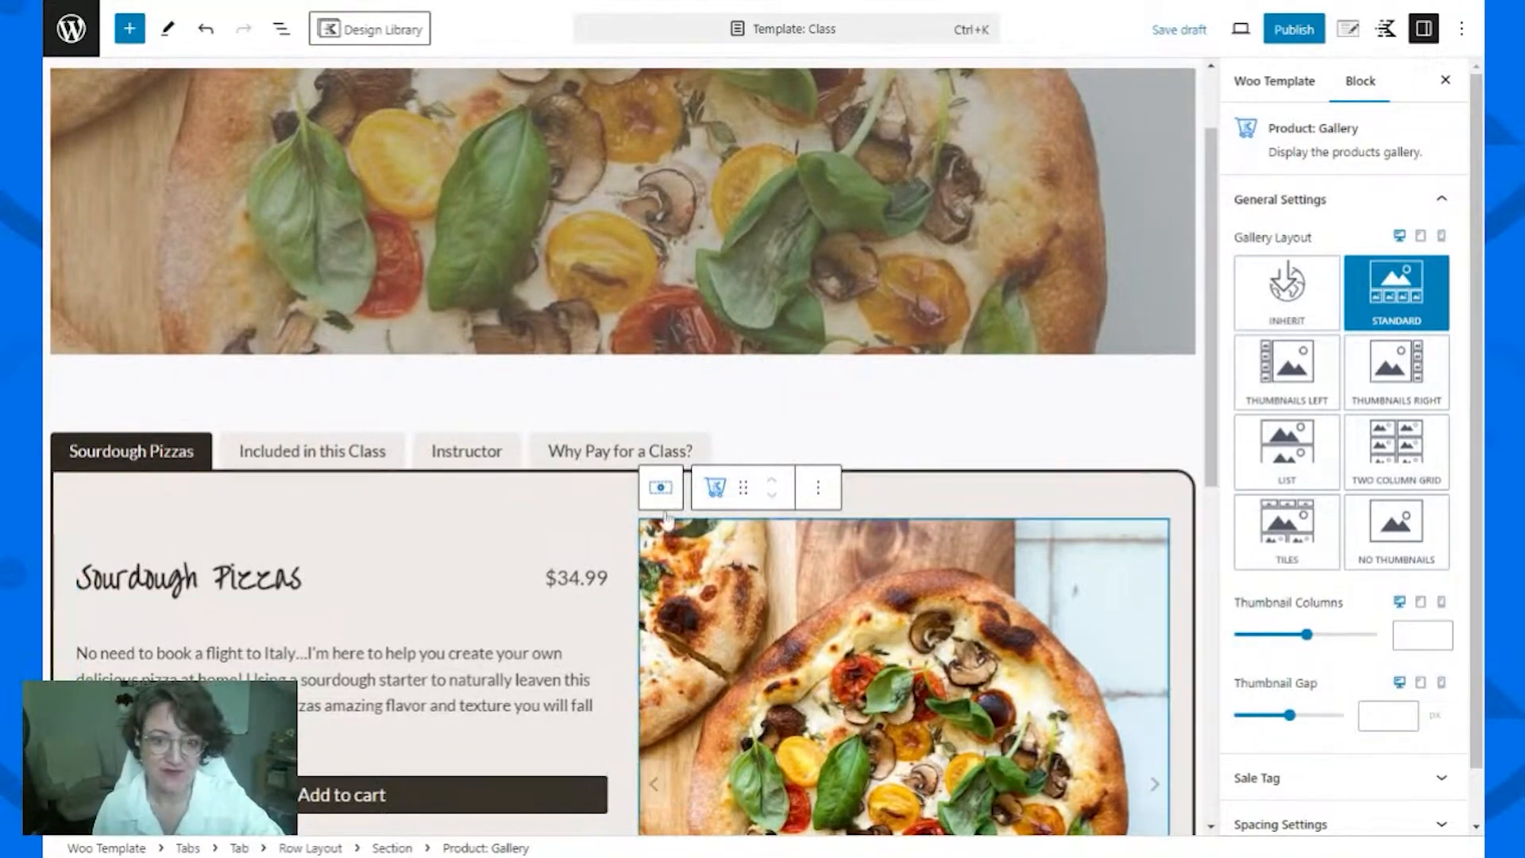
pyautogui.click(360, 468)
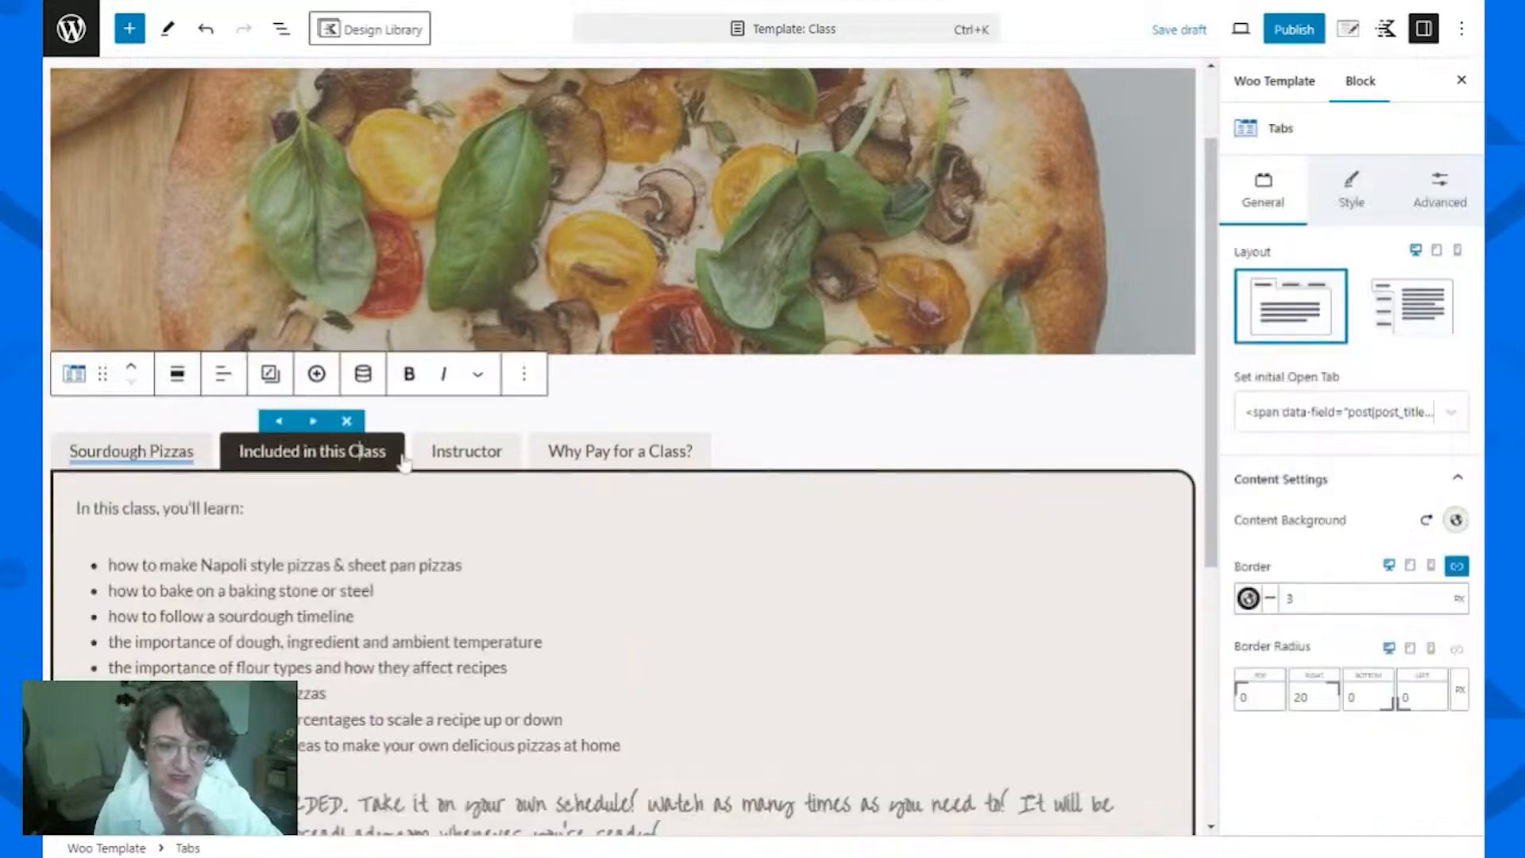
pyautogui.click(486, 449)
pyautogui.click(600, 454)
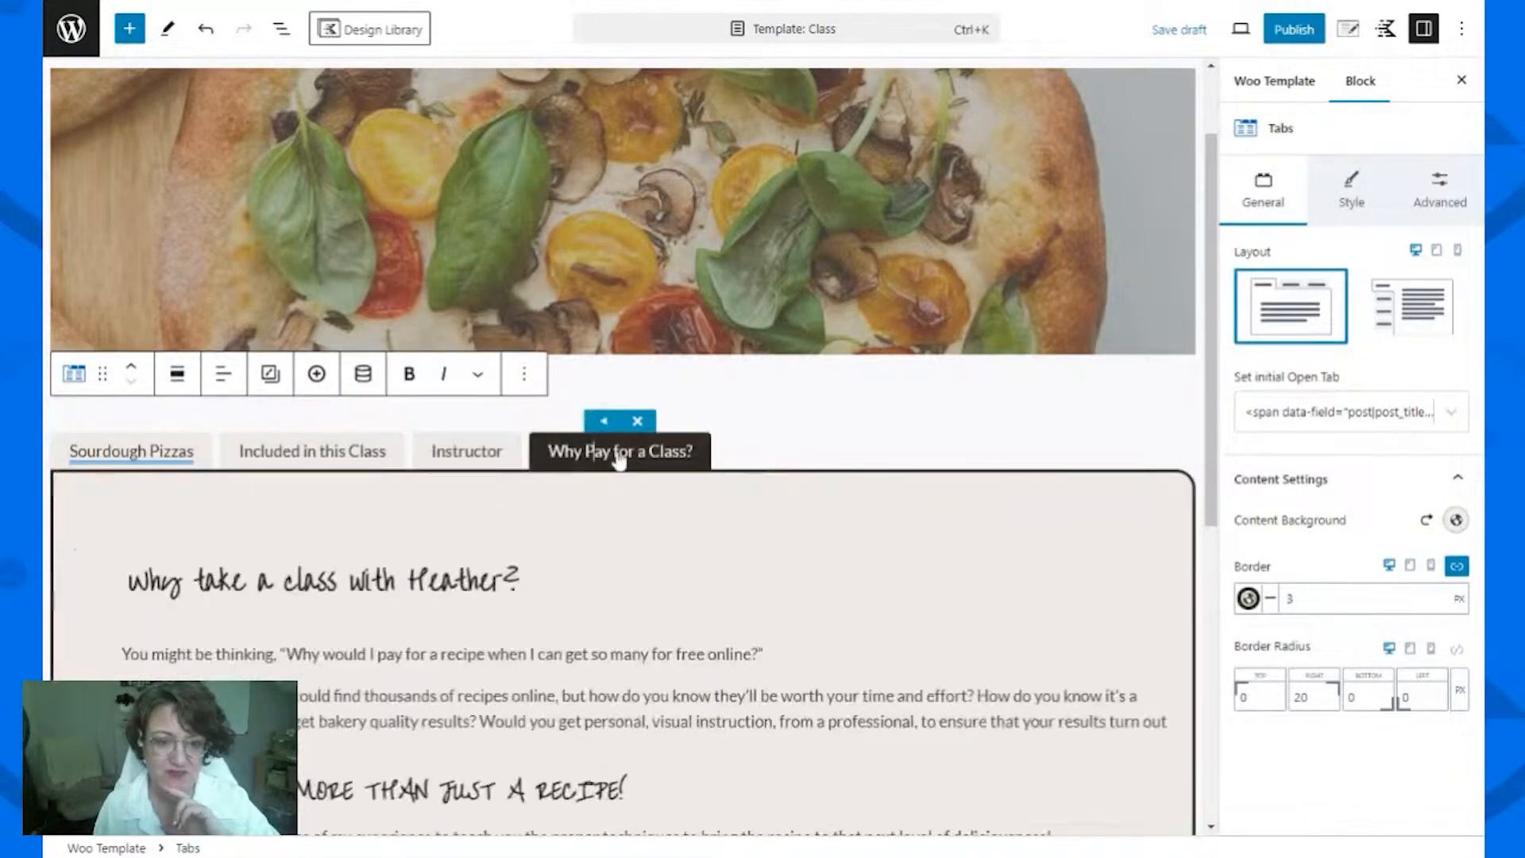
# Step: Set the alignment of the Row Layout block holding the banner image to full width
pyautogui.scroll(2, 872, 528)
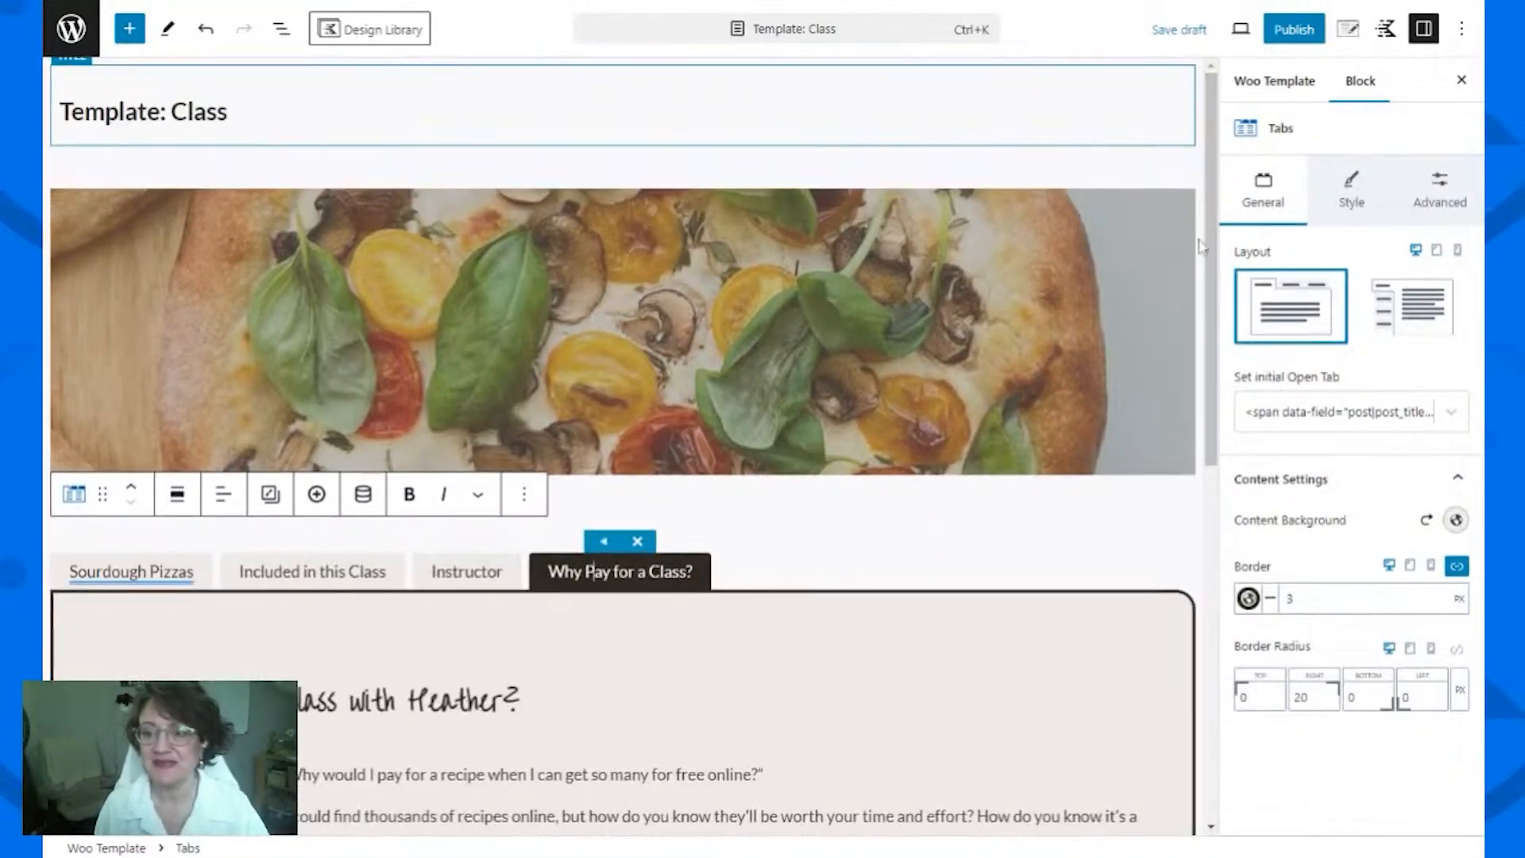
pyautogui.click(950, 286)
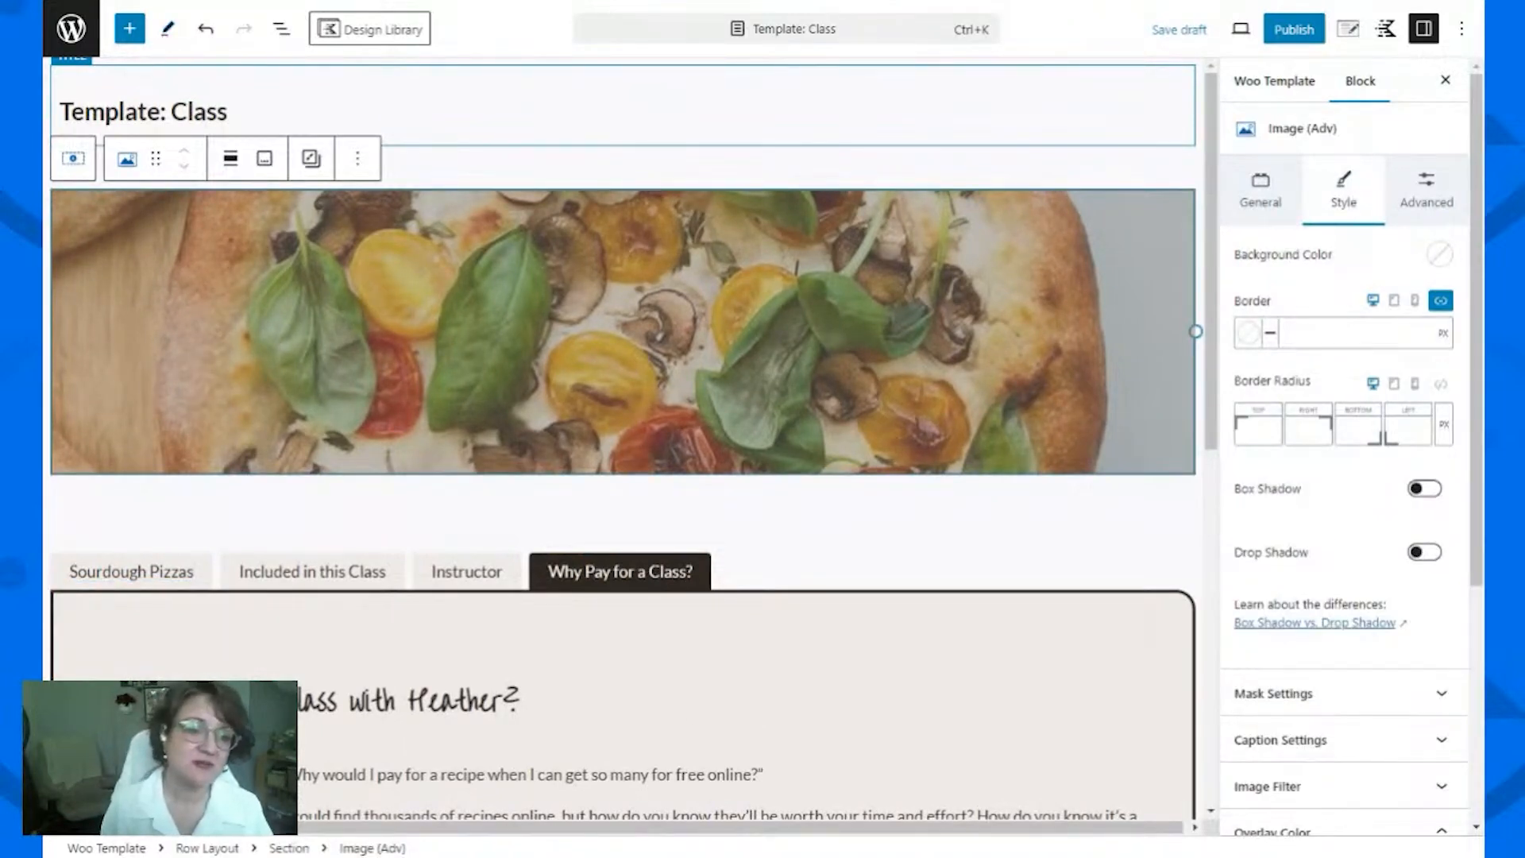
pyautogui.click(73, 160)
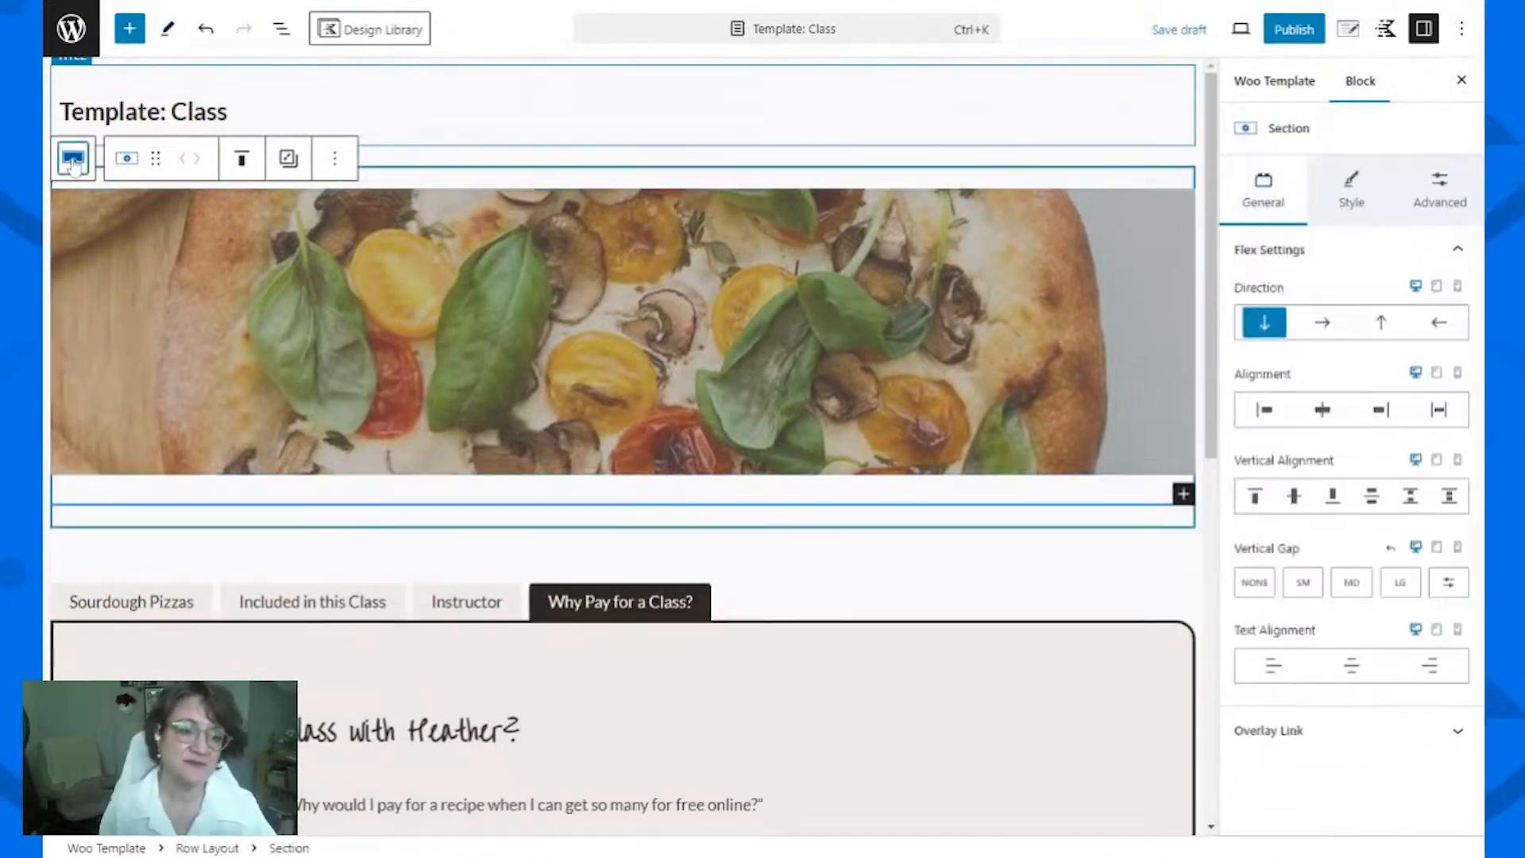
pyautogui.click(73, 161)
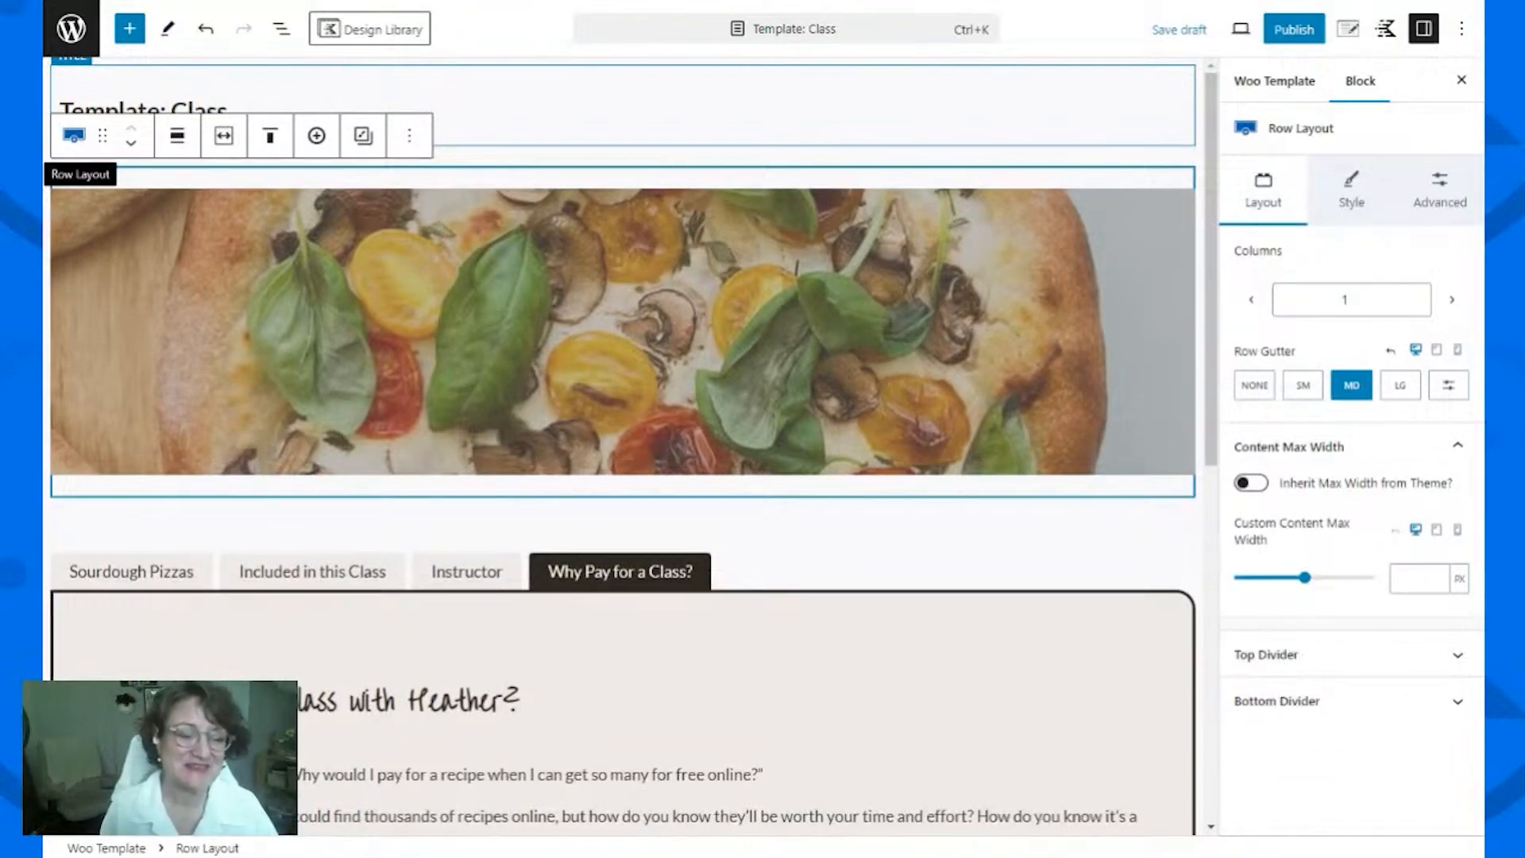
pyautogui.click(176, 135)
pyautogui.click(222, 301)
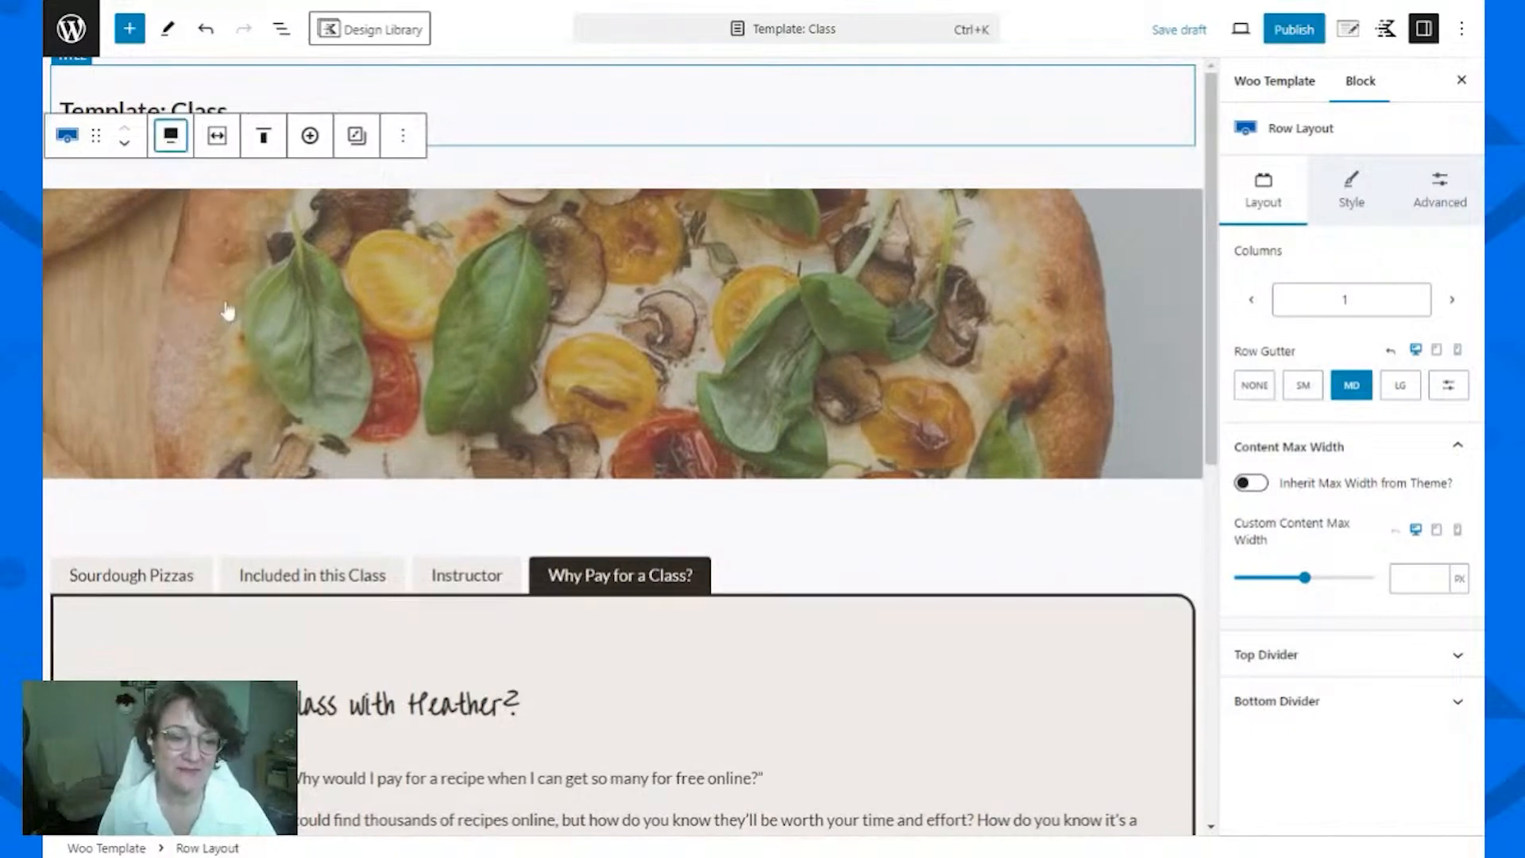
pyautogui.scroll(-2, 273, 403)
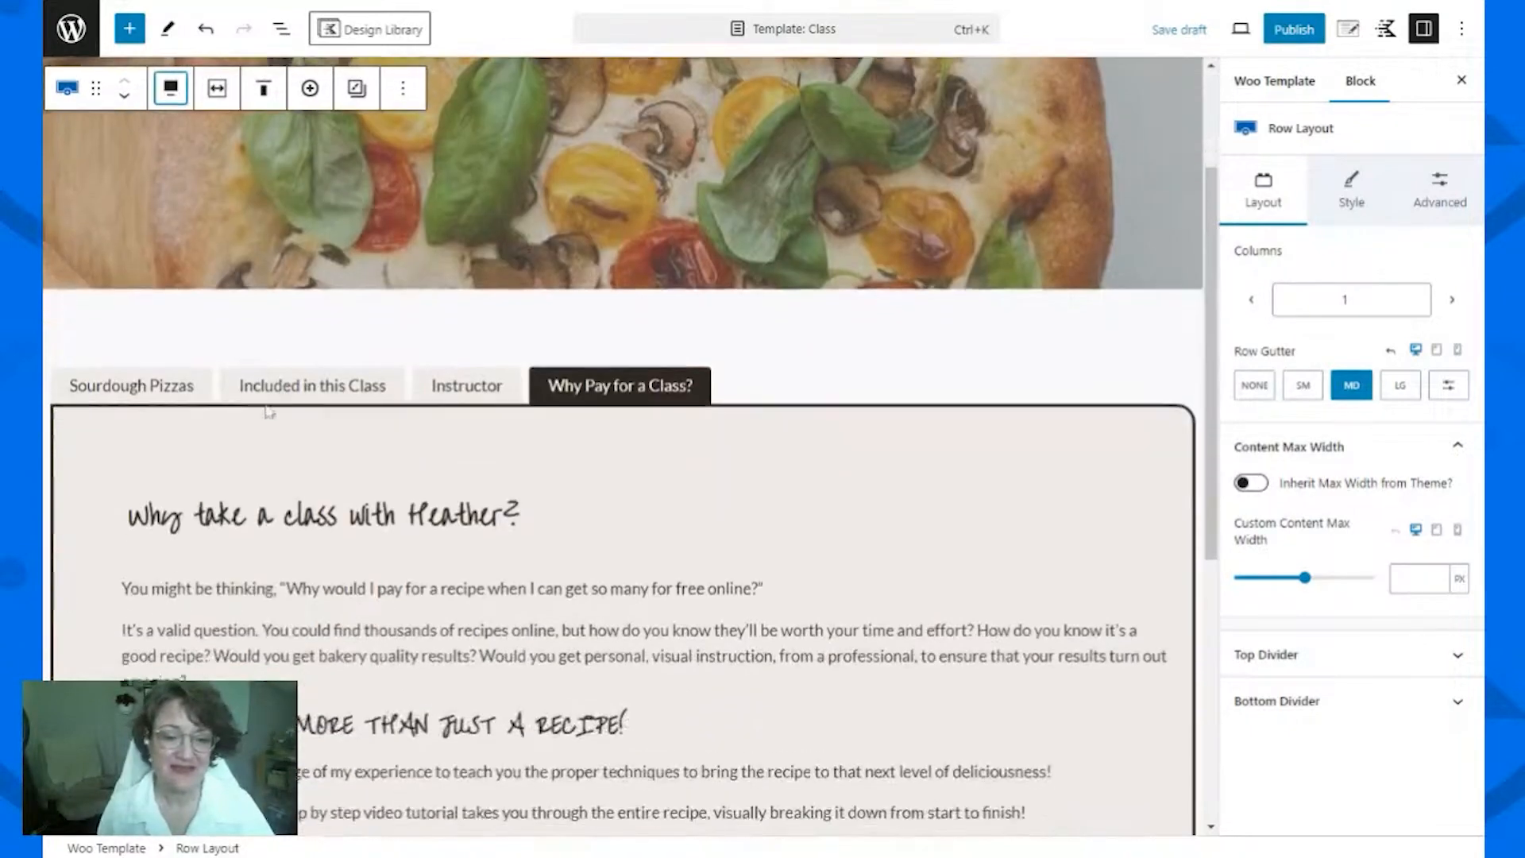
pyautogui.click(145, 349)
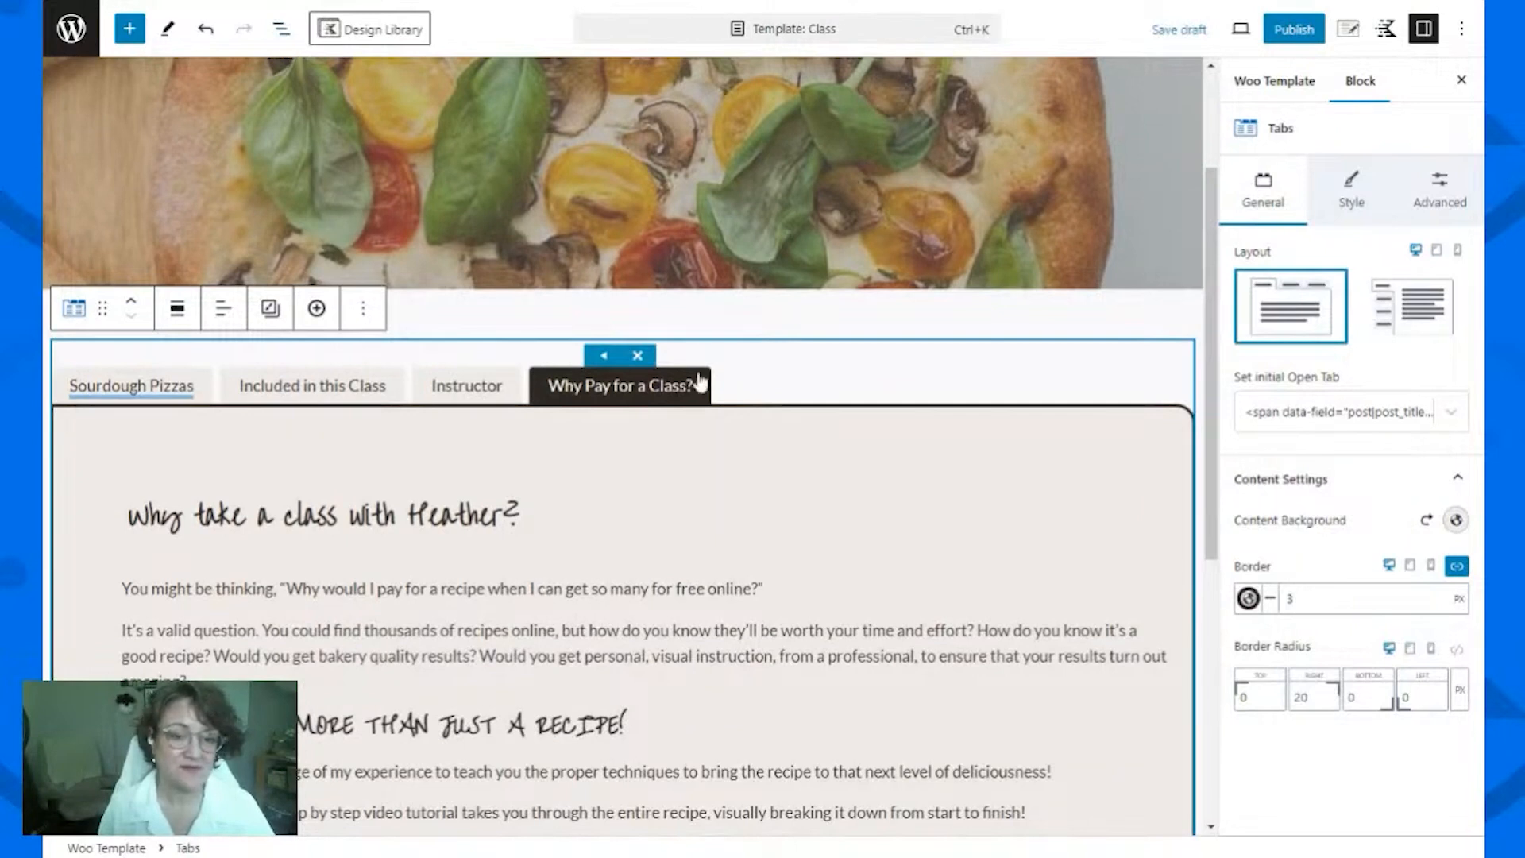
pyautogui.click(631, 325)
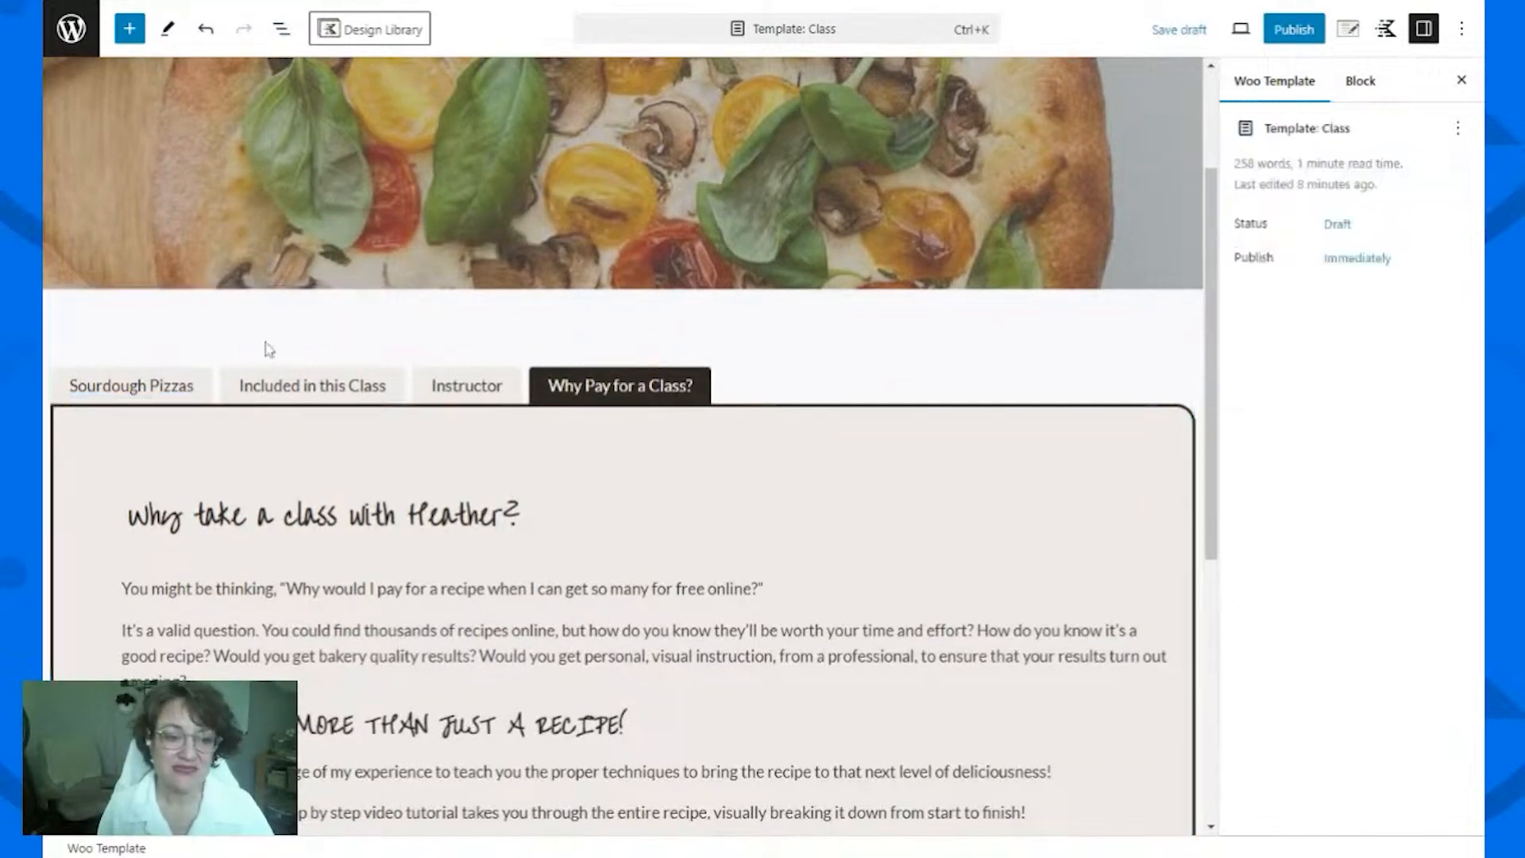
pyautogui.click(218, 382)
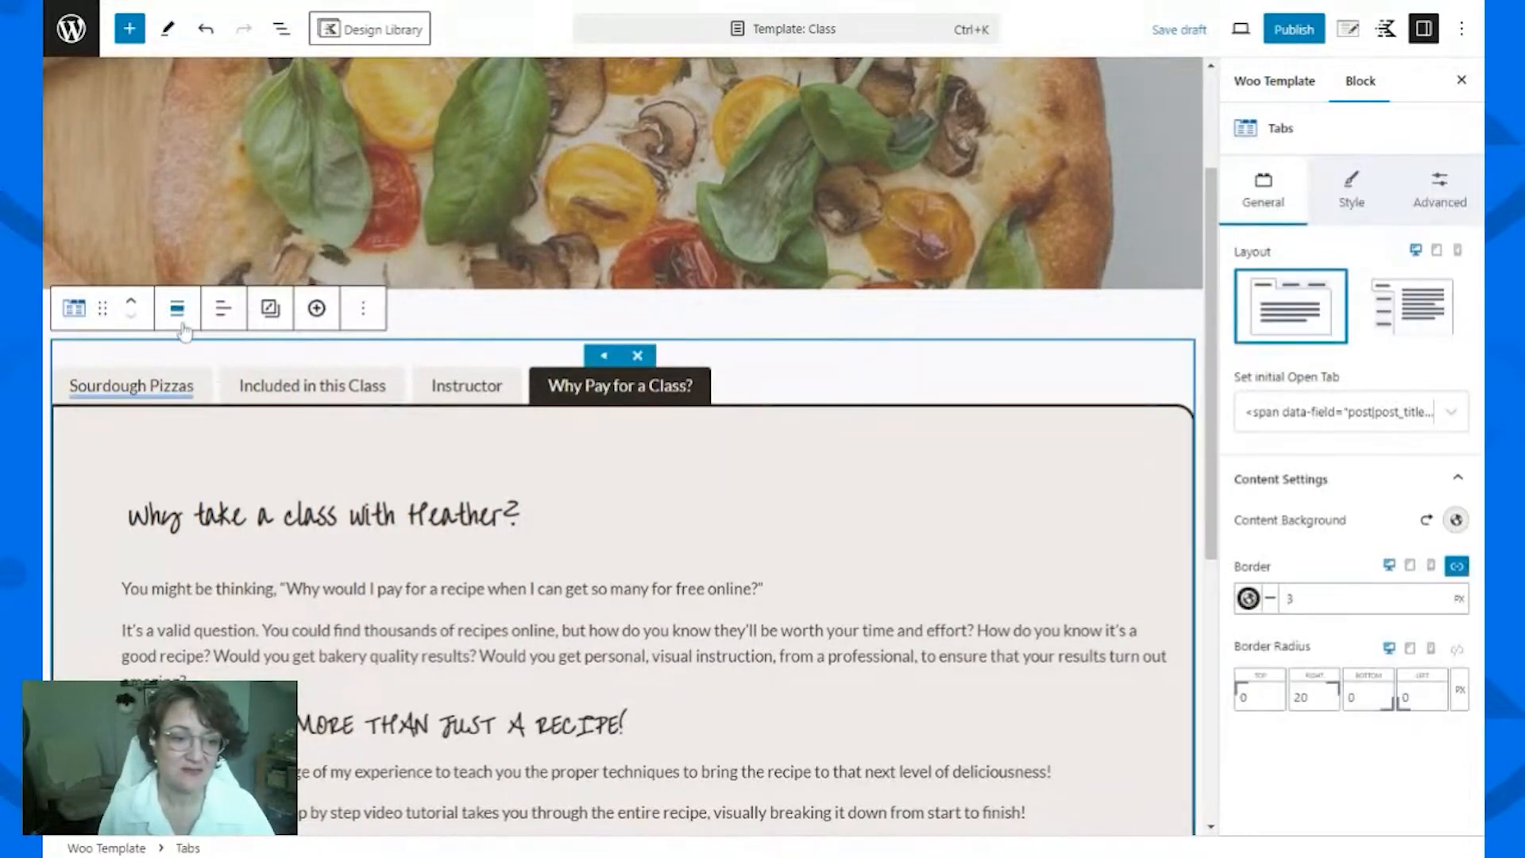
pyautogui.click(600, 305)
pyautogui.click(594, 327)
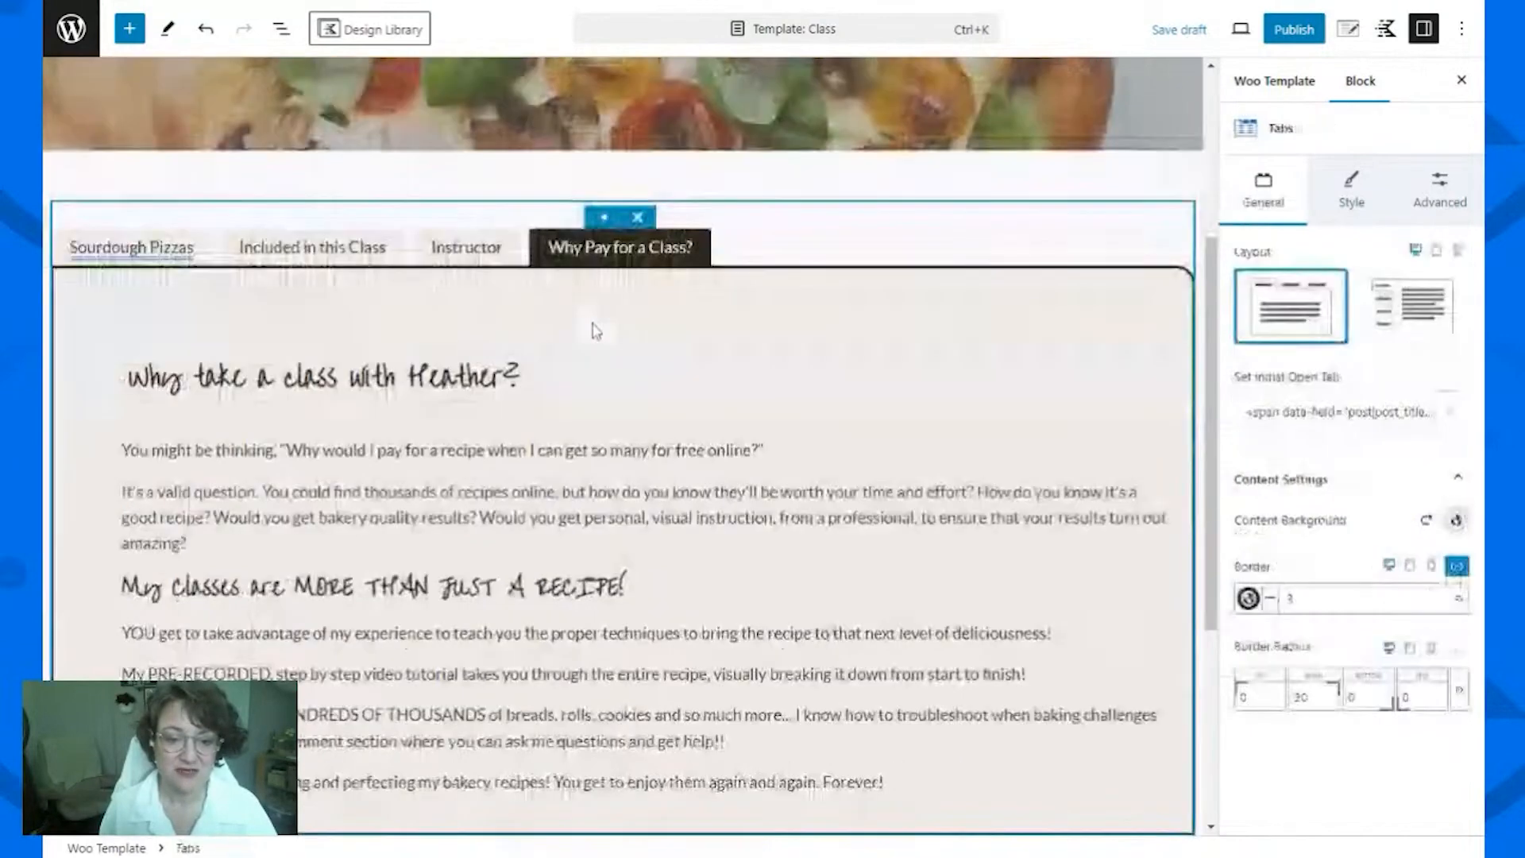
# Step: Add a Row Layout block beneath the tabs block
pyautogui.scroll(-3, 417, 636)
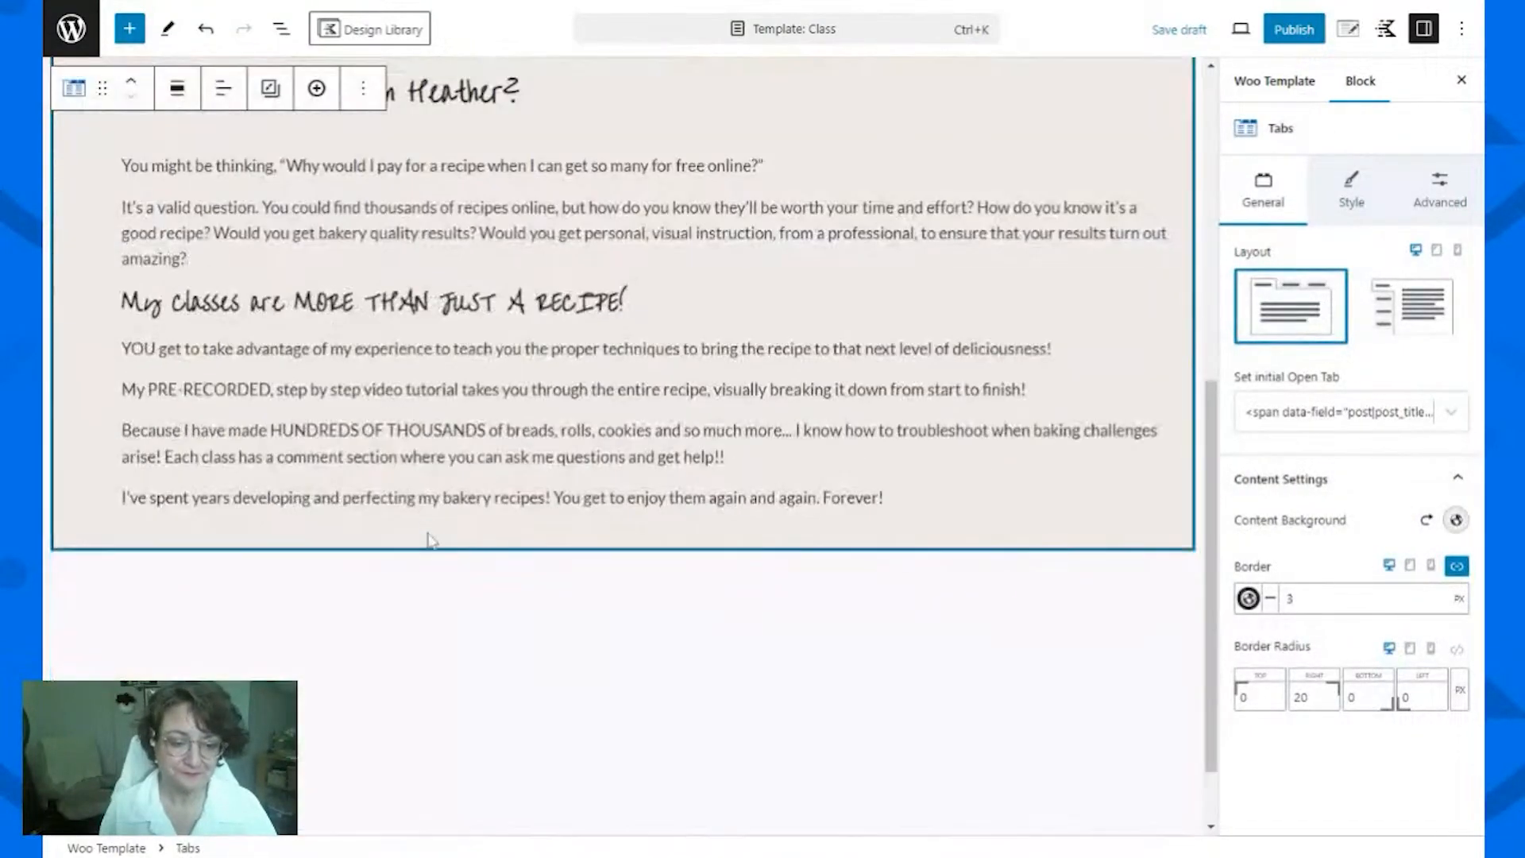
pyautogui.click(433, 587)
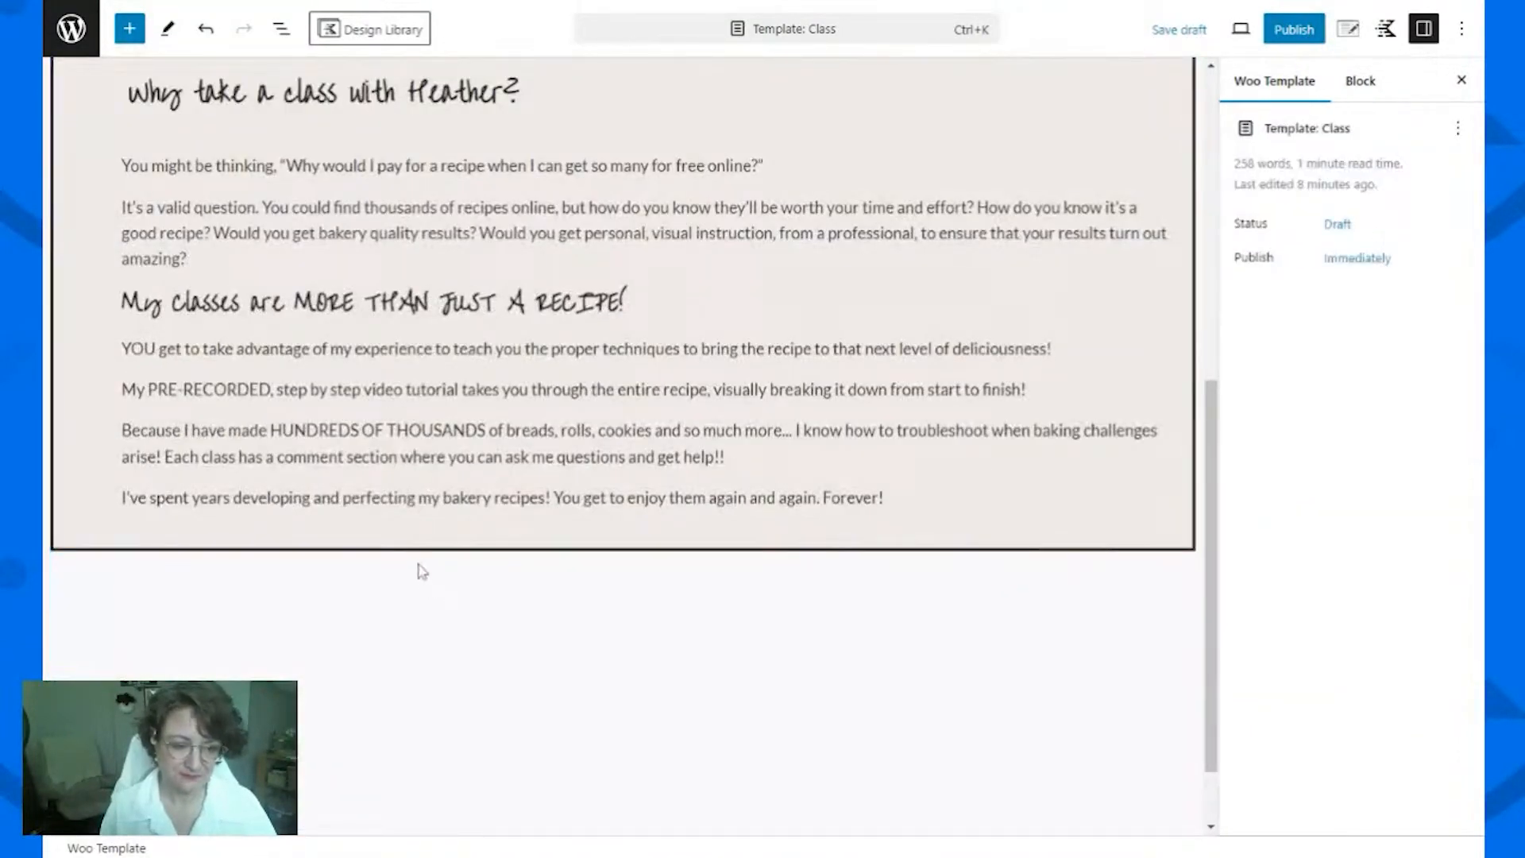
pyautogui.click(103, 557)
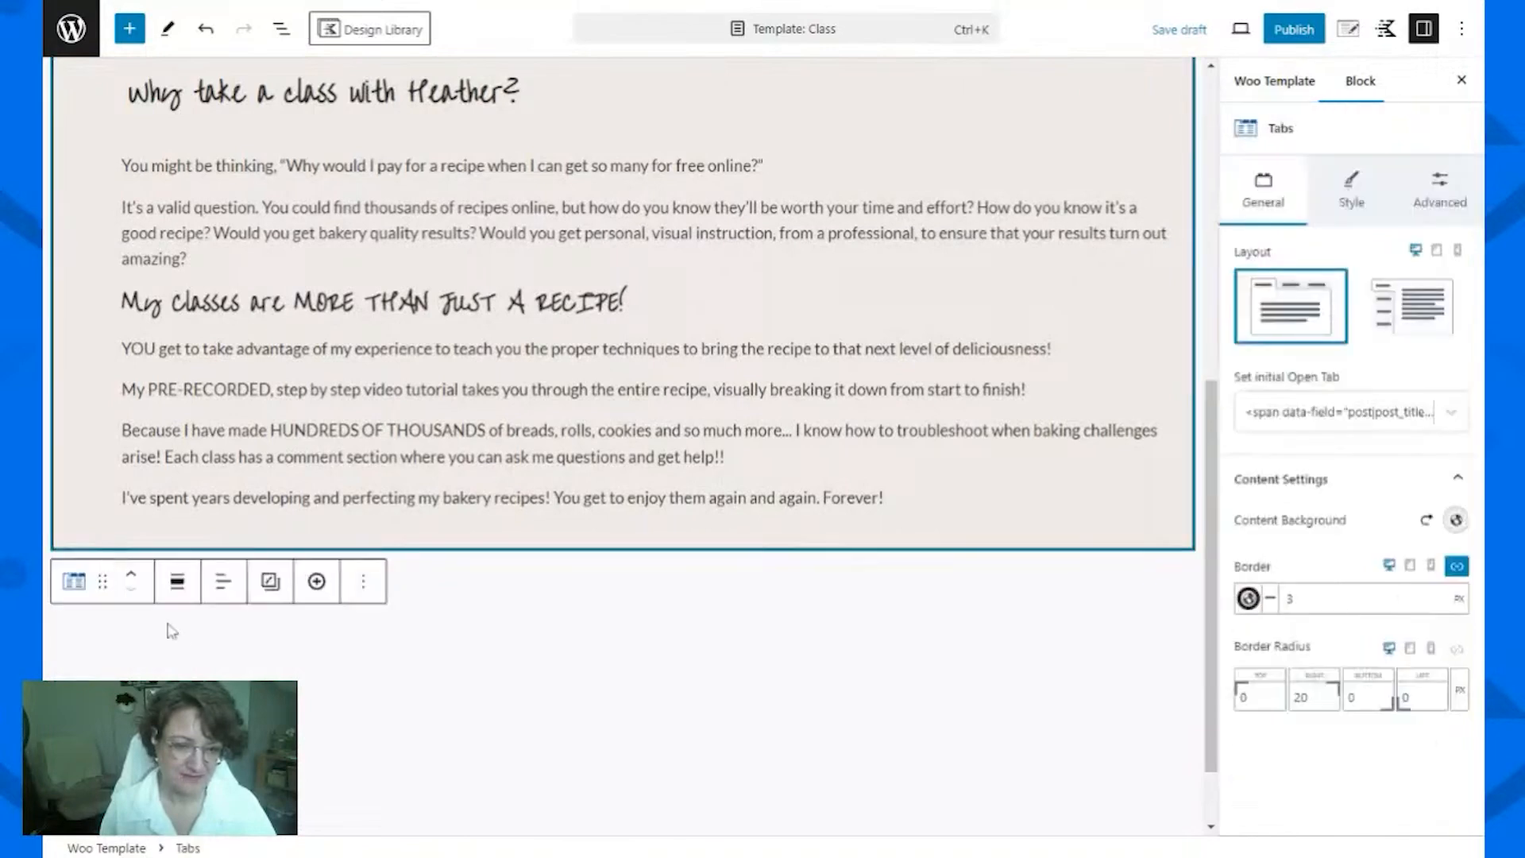
pyautogui.click(612, 597)
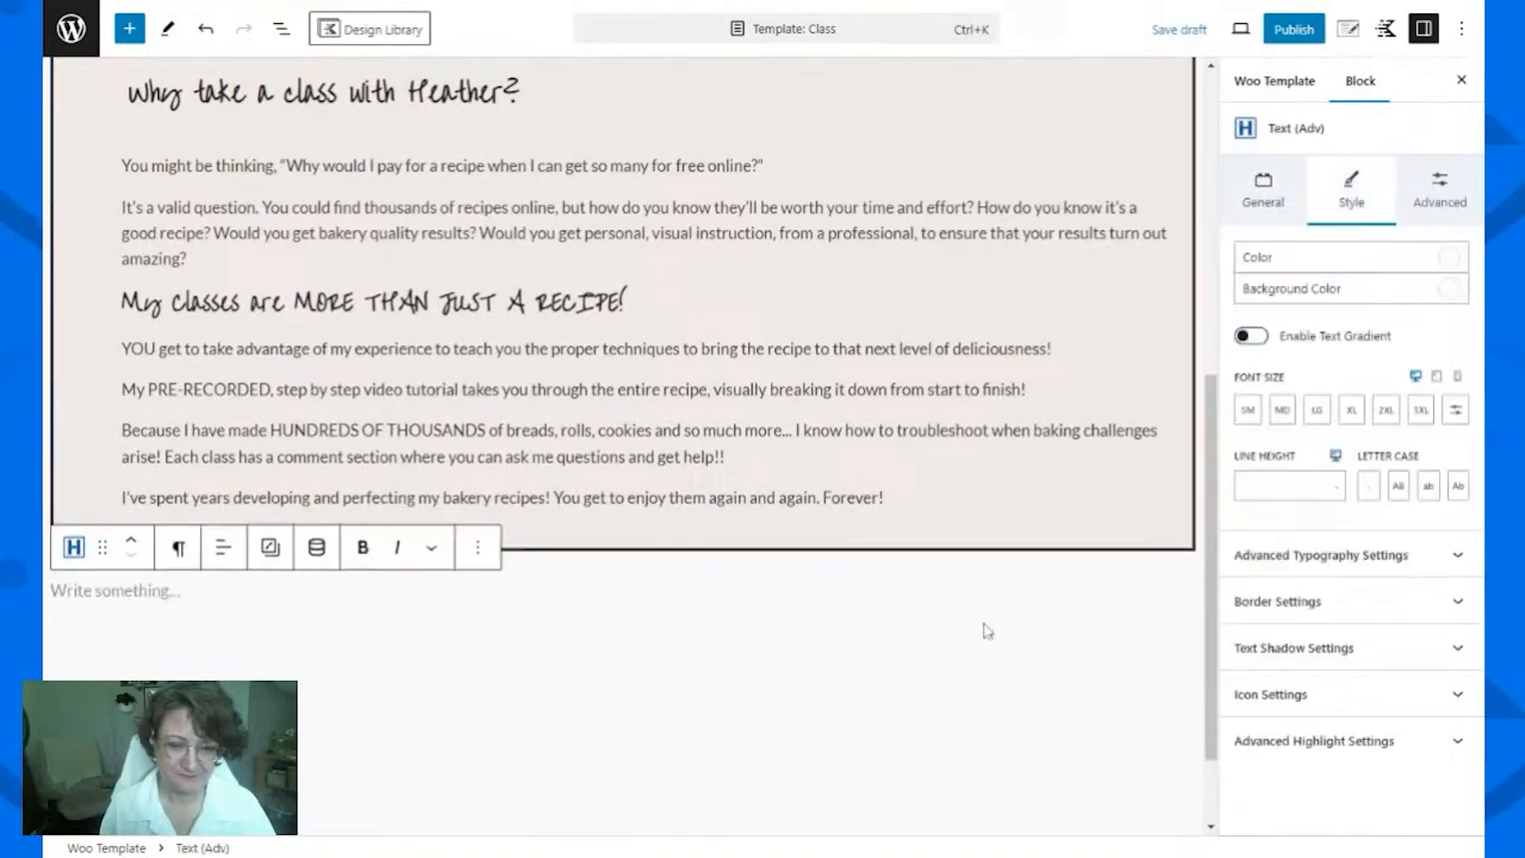
pyautogui.press('Return')
pyautogui.write('/row')
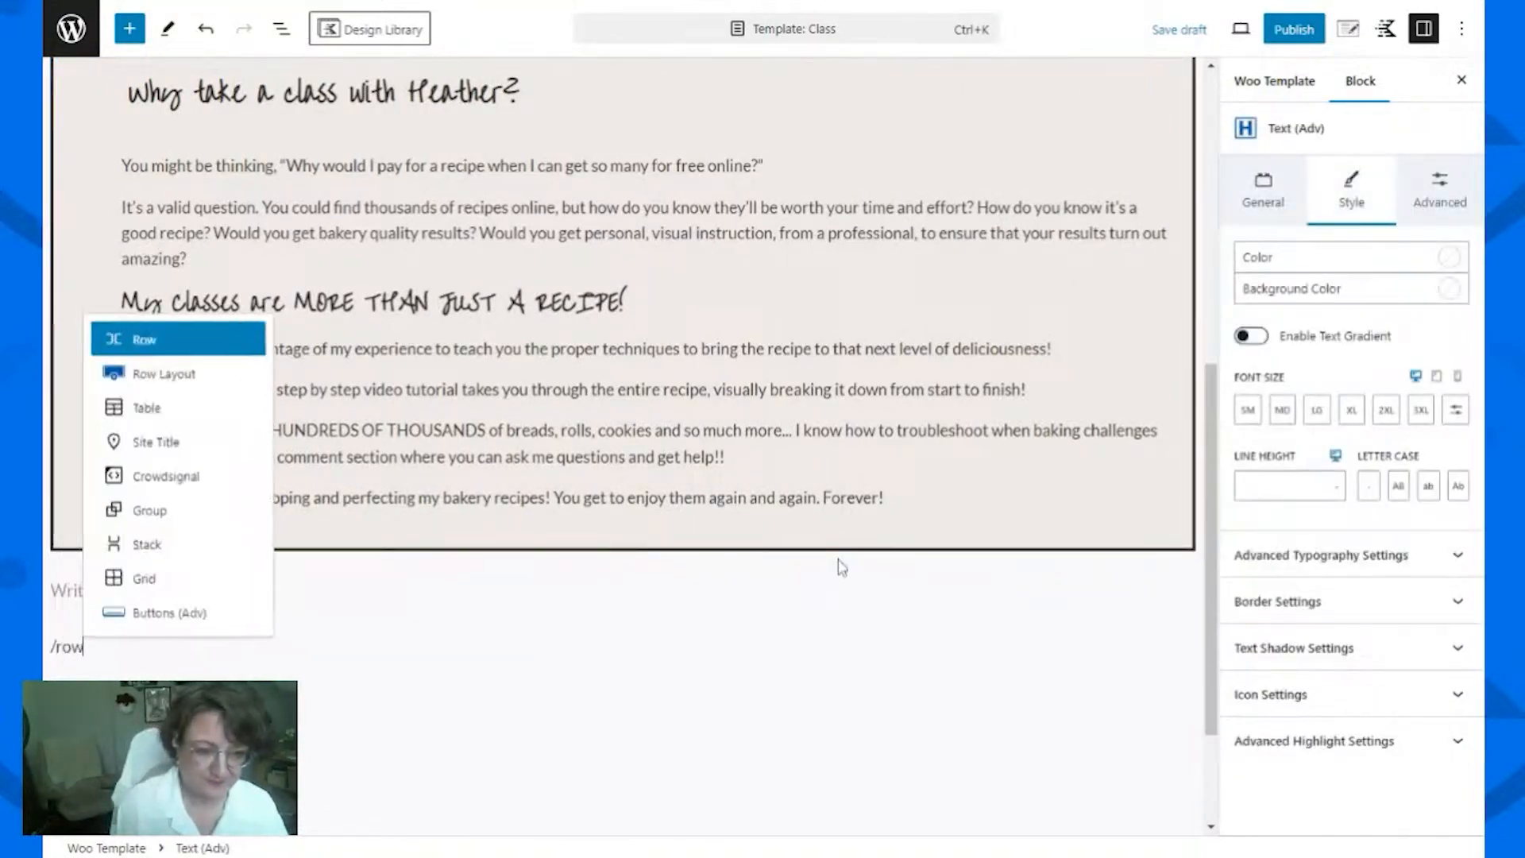
pyautogui.click(165, 374)
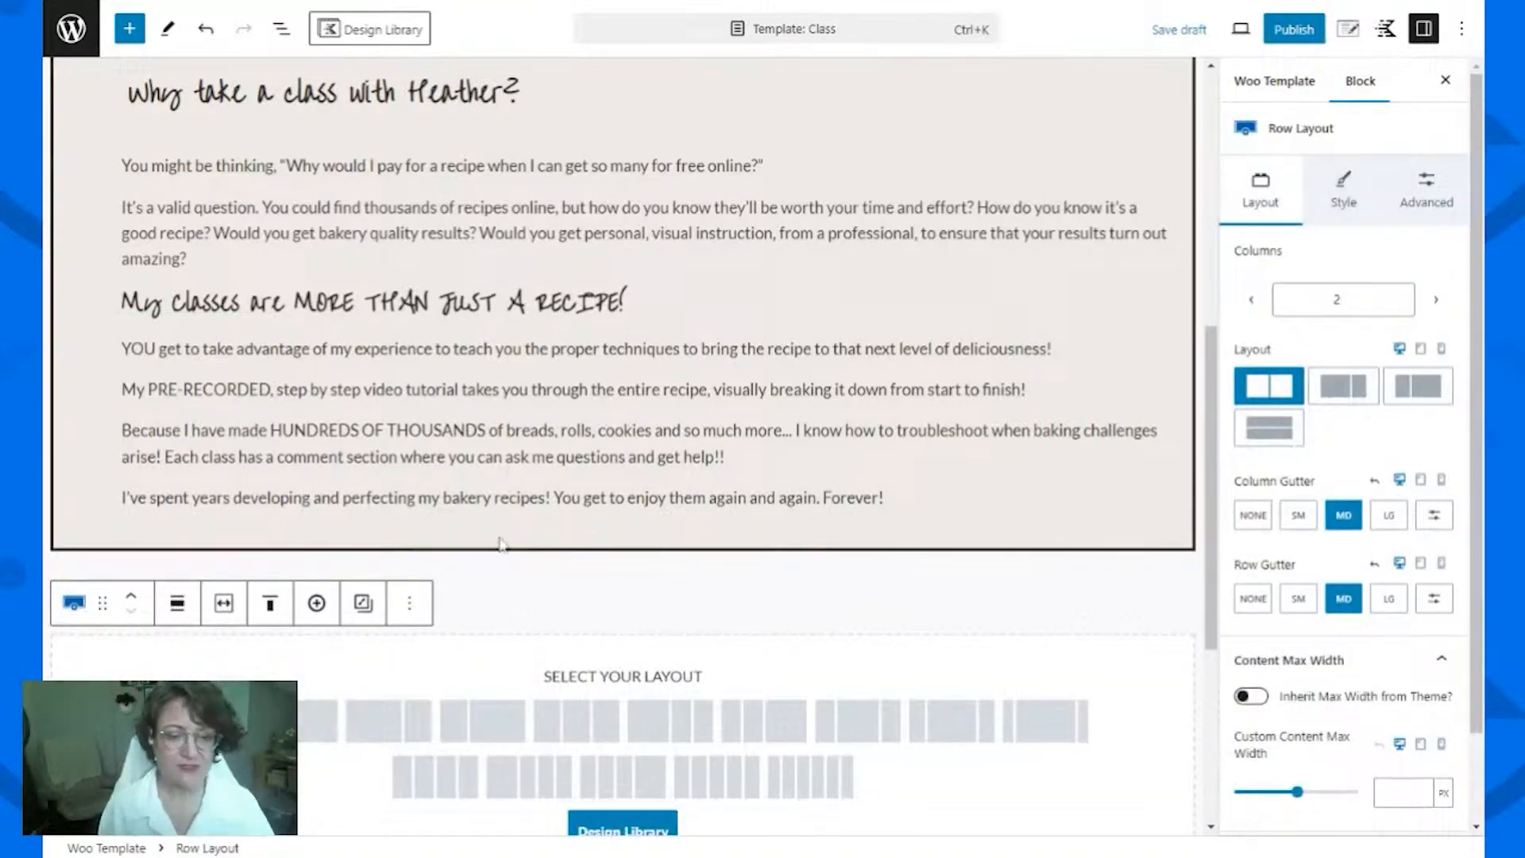
# Step: Move the new Row Layout block directly below the template tabs block and give it a single-column layout
pyautogui.click(281, 28)
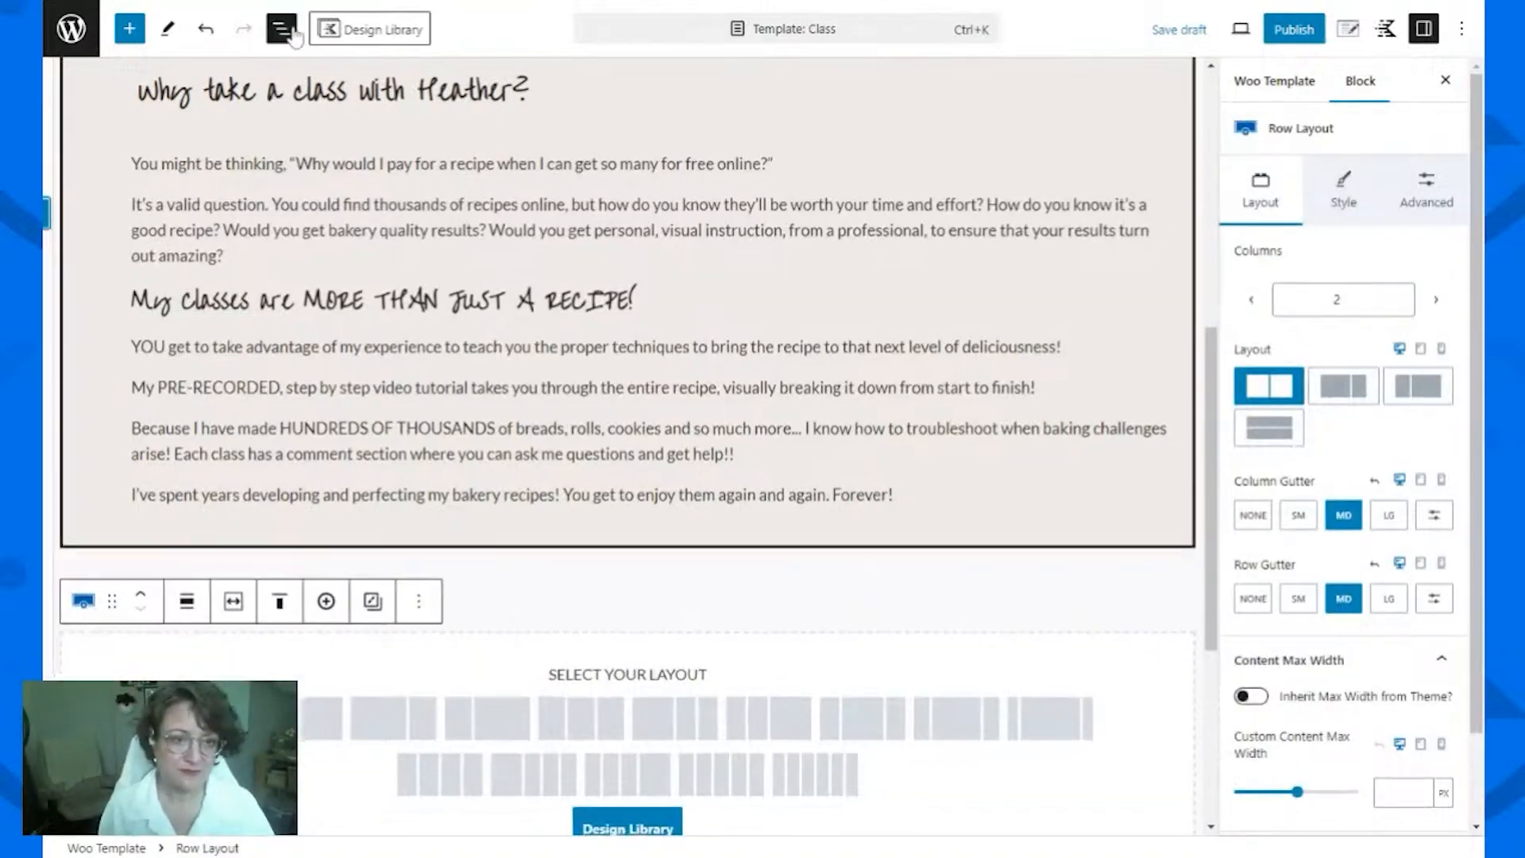
pyautogui.click(58, 214)
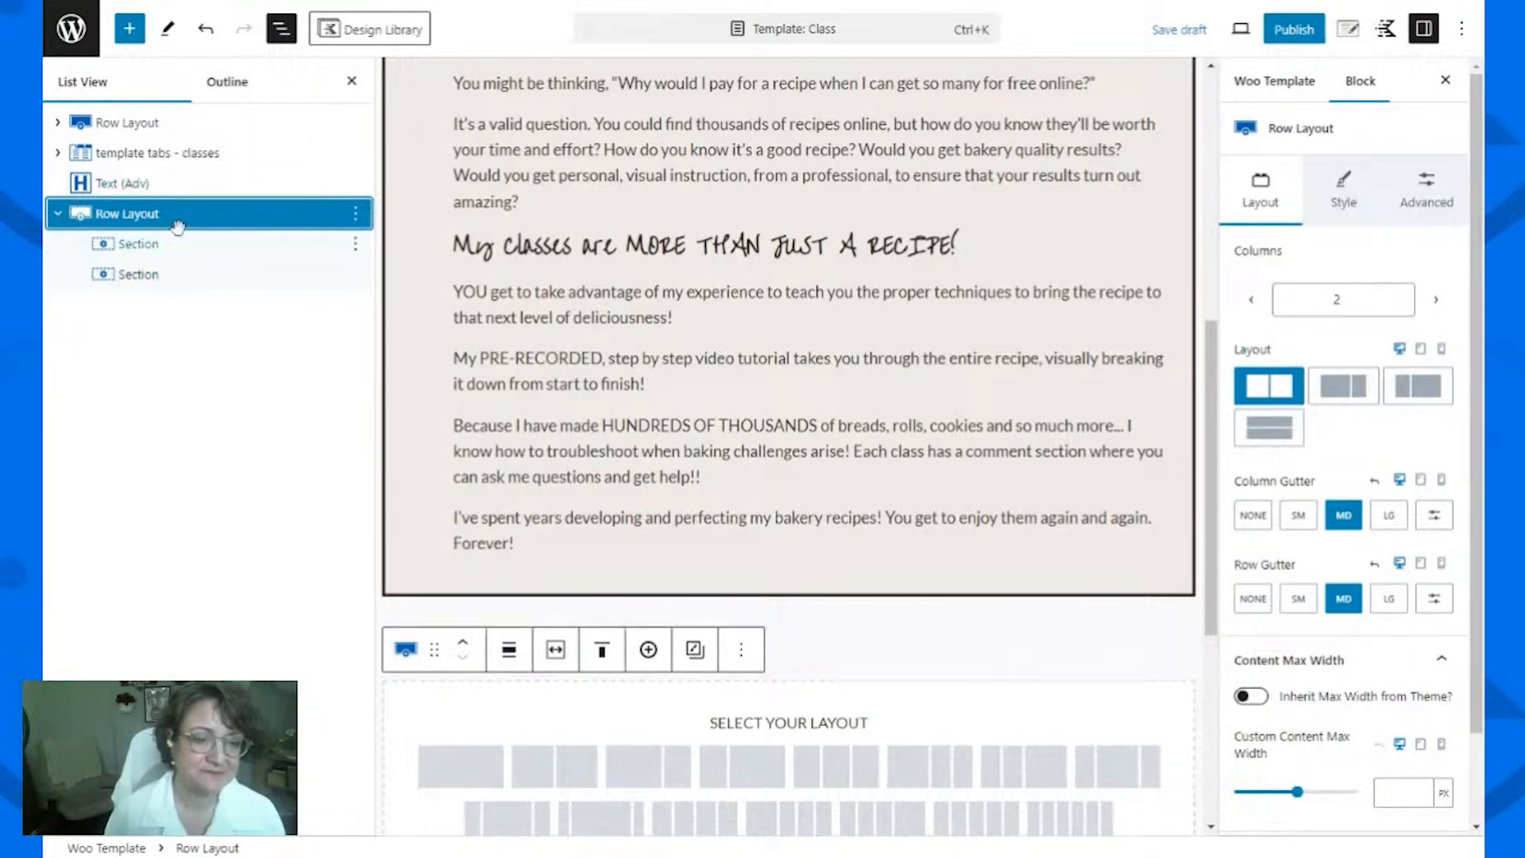
pyautogui.moveTo(177, 220); pyautogui.dragTo(146, 159)
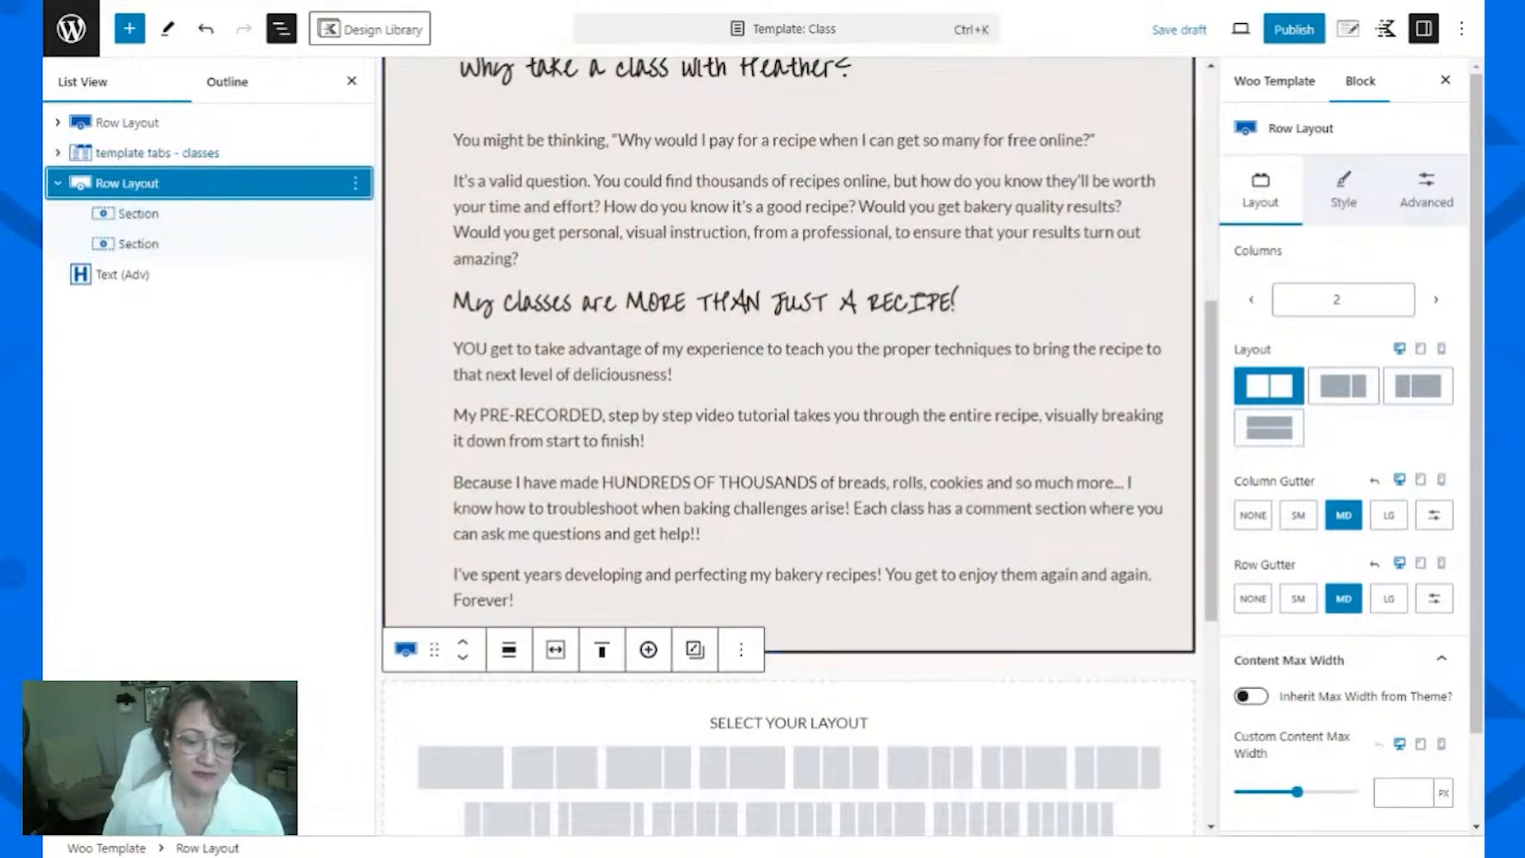
pyautogui.click(448, 768)
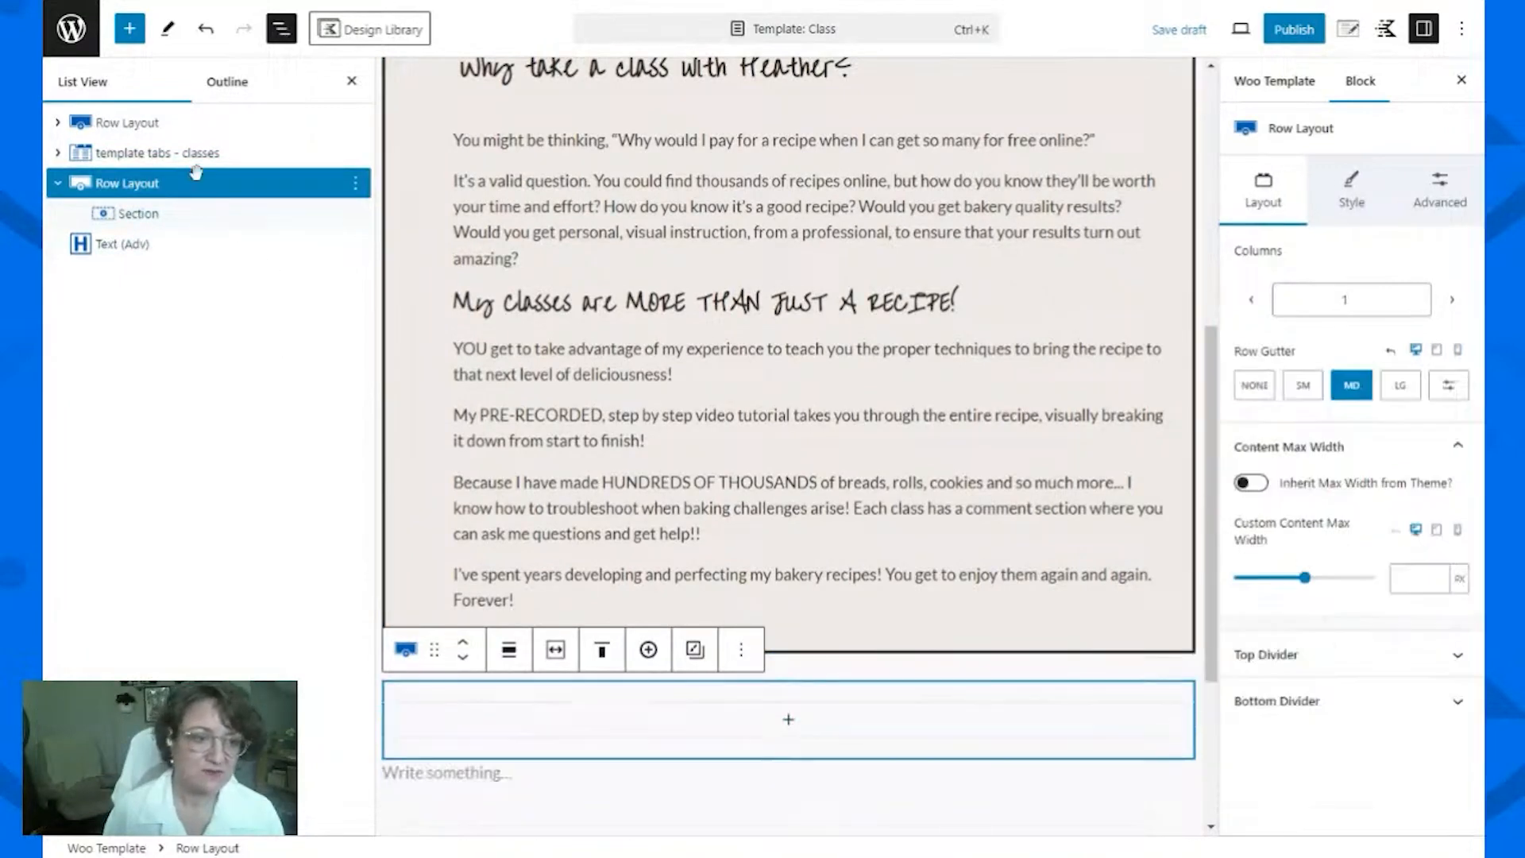
# Step: Nest the template tabs block inside the new row's section and make the row use the theme content inner width
pyautogui.moveTo(193, 157); pyautogui.dragTo(194, 170)
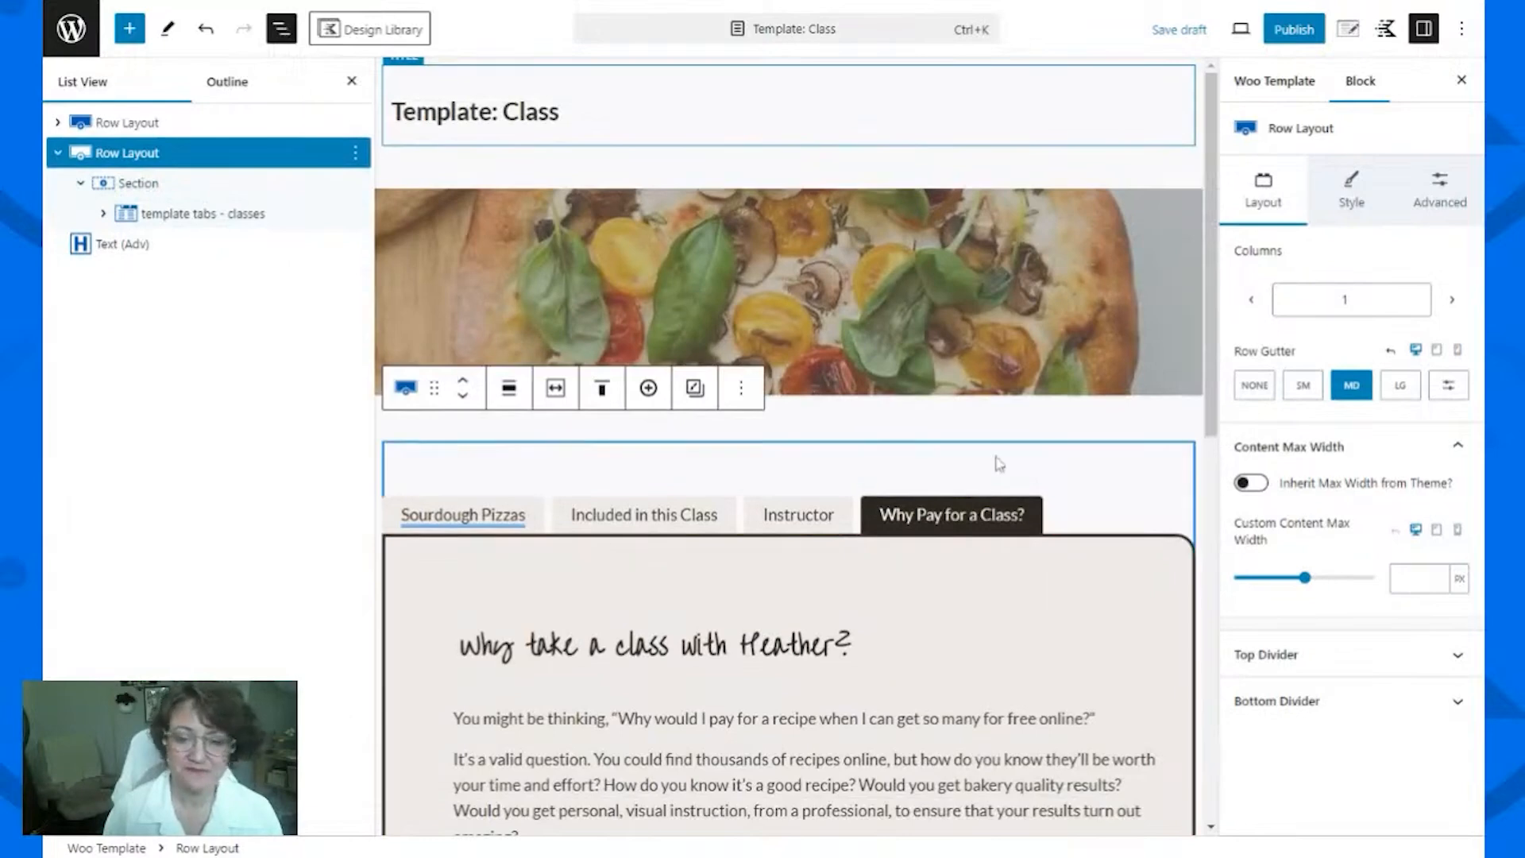
pyautogui.click(349, 82)
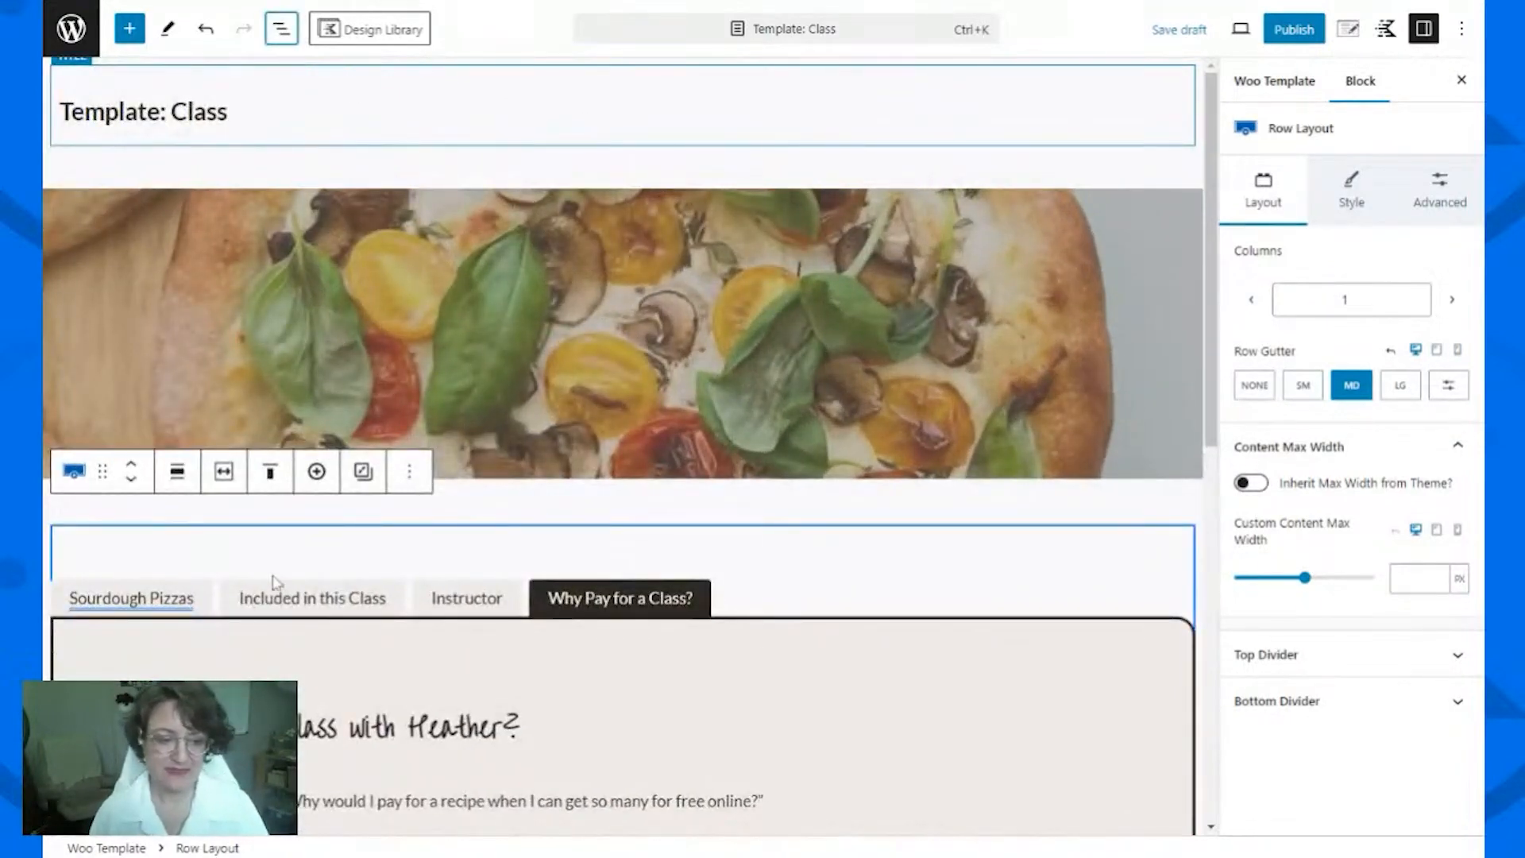
pyautogui.click(214, 477)
pyautogui.click(111, 524)
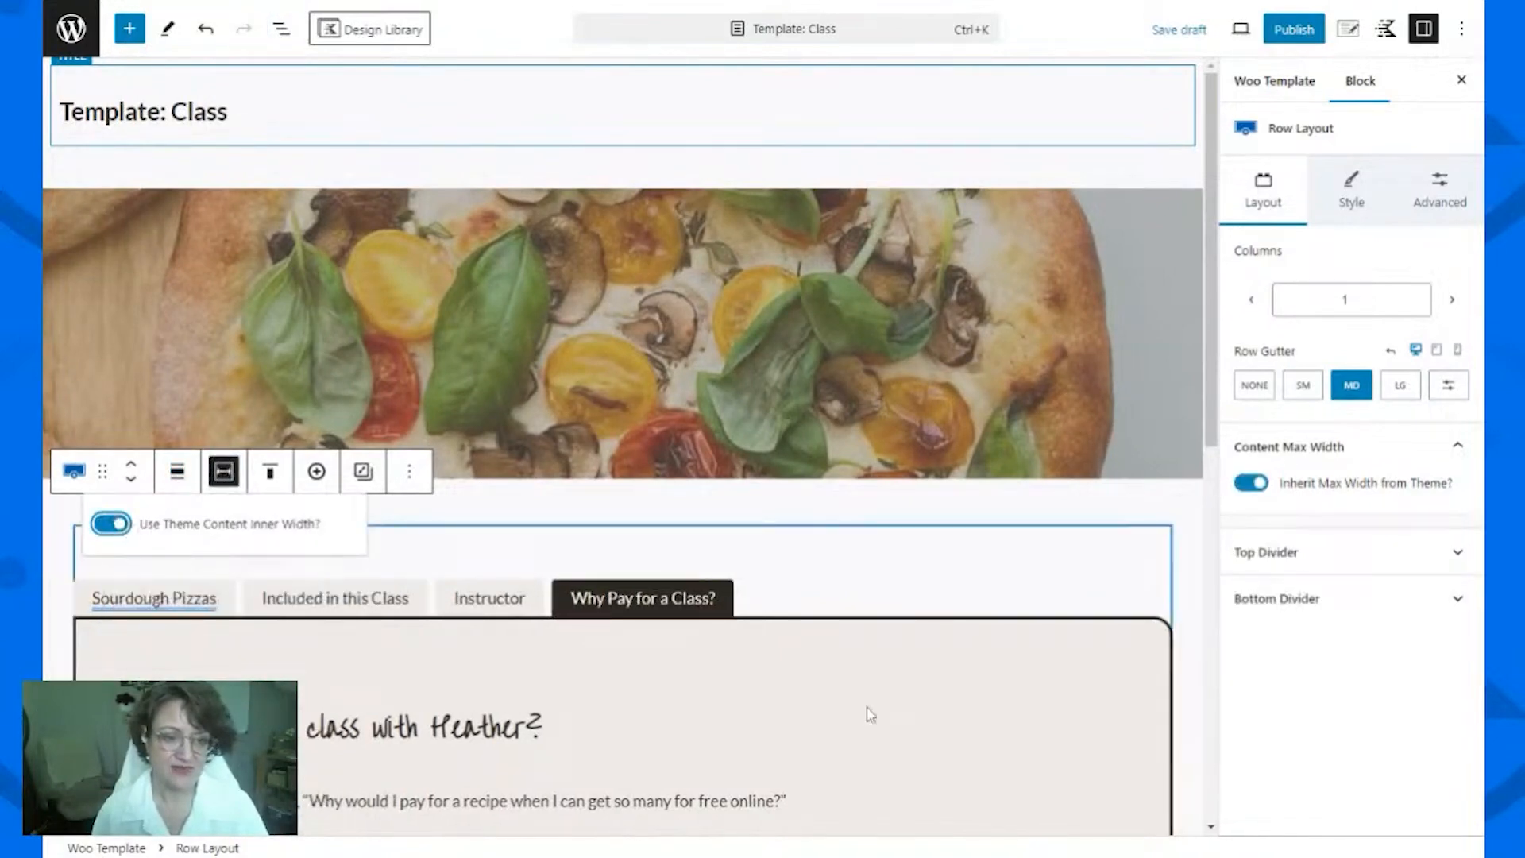
pyautogui.scroll(-6, 866, 715)
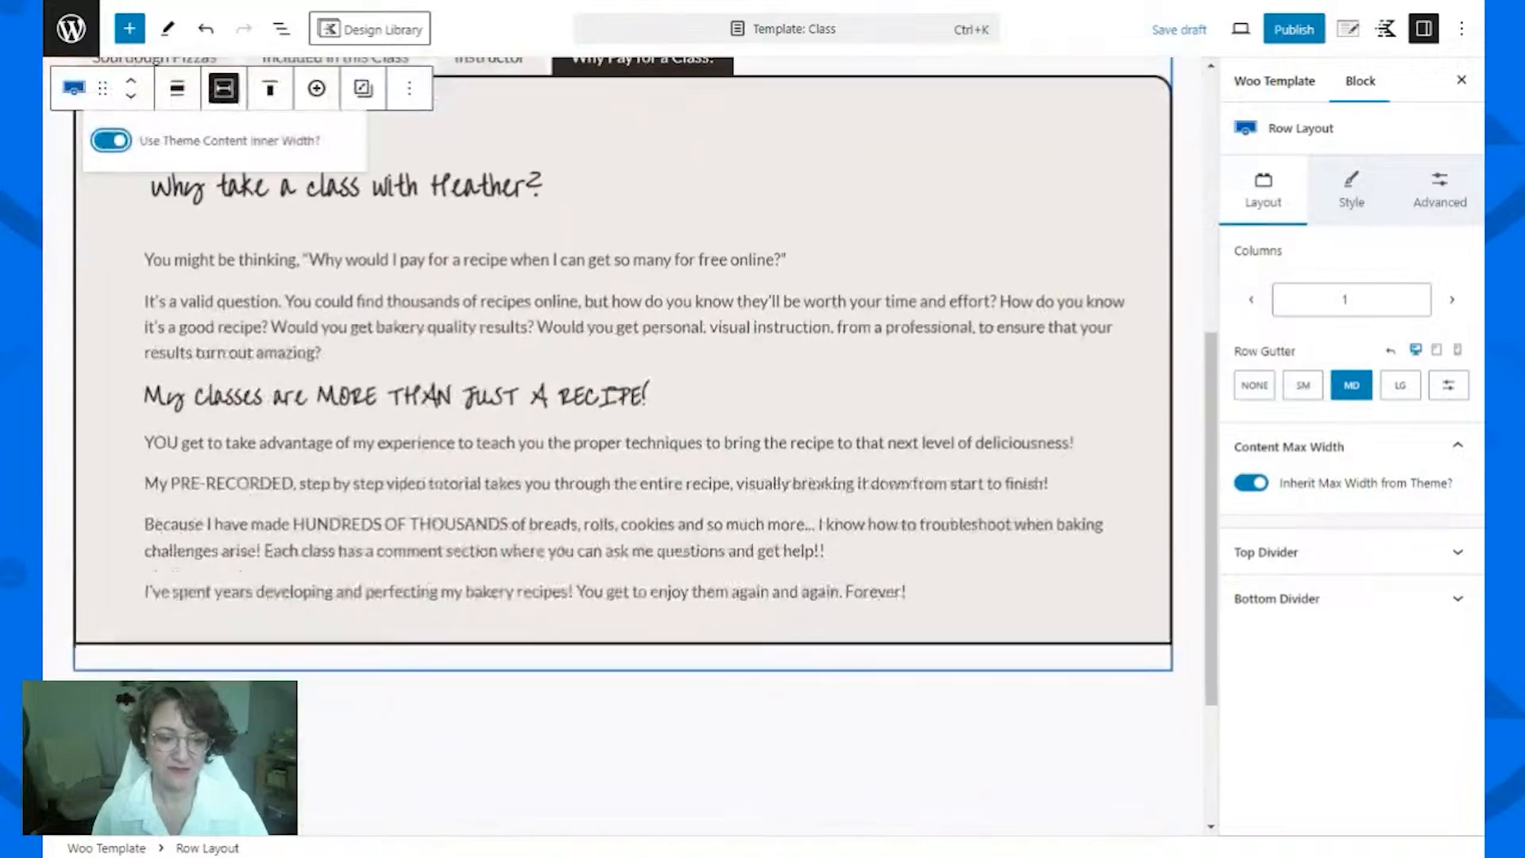
pyautogui.scroll(-2, 868, 711)
pyautogui.scroll(8, 868, 711)
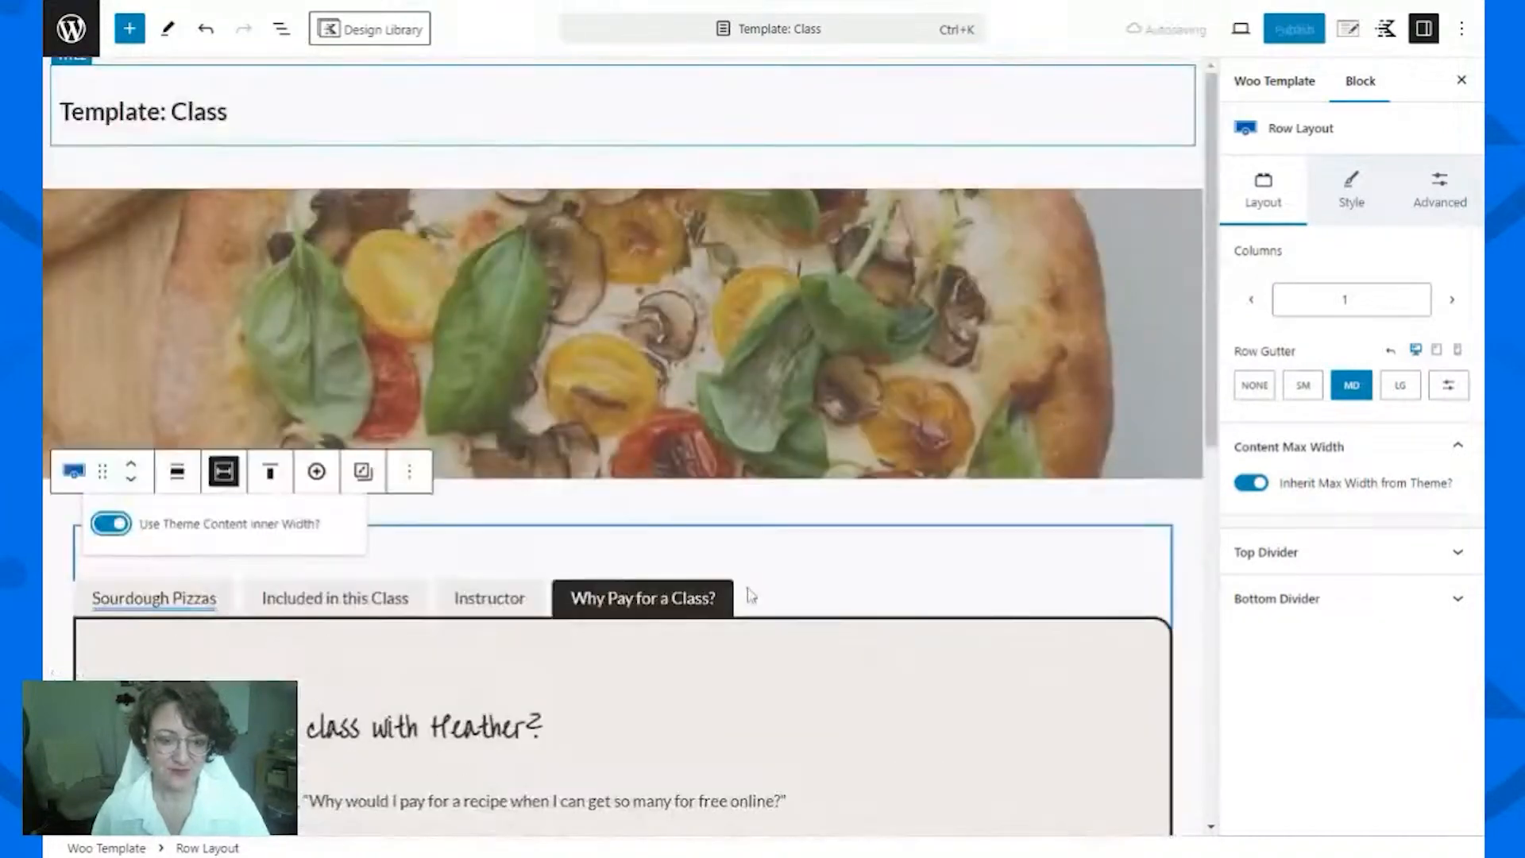
# Step: Insert the Academy Banner v 2 pattern in the empty text block below the tabs row
pyautogui.scroll(-10, 751, 596)
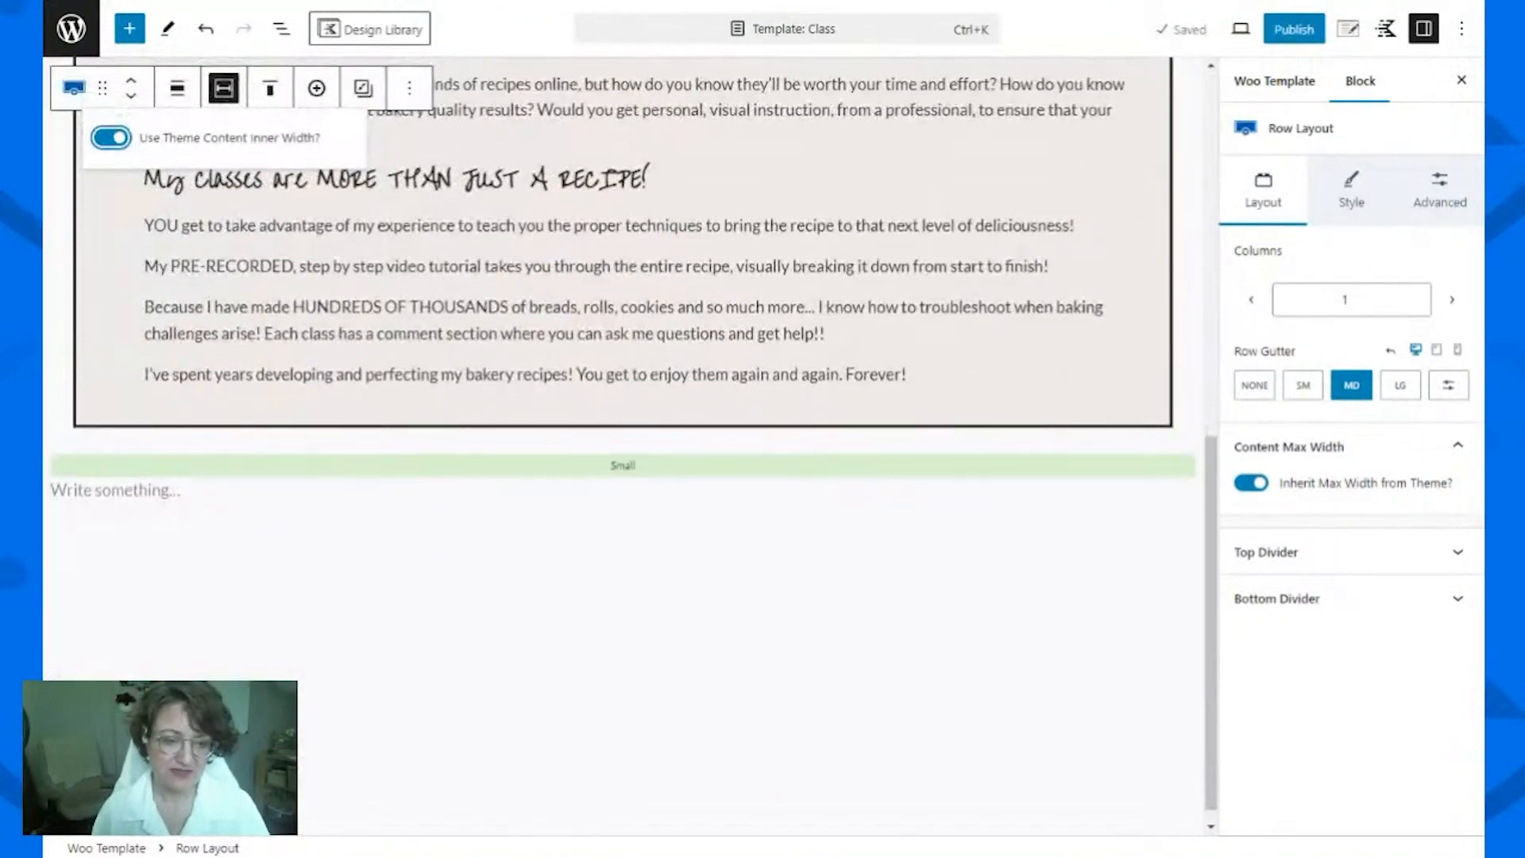
pyautogui.click(419, 504)
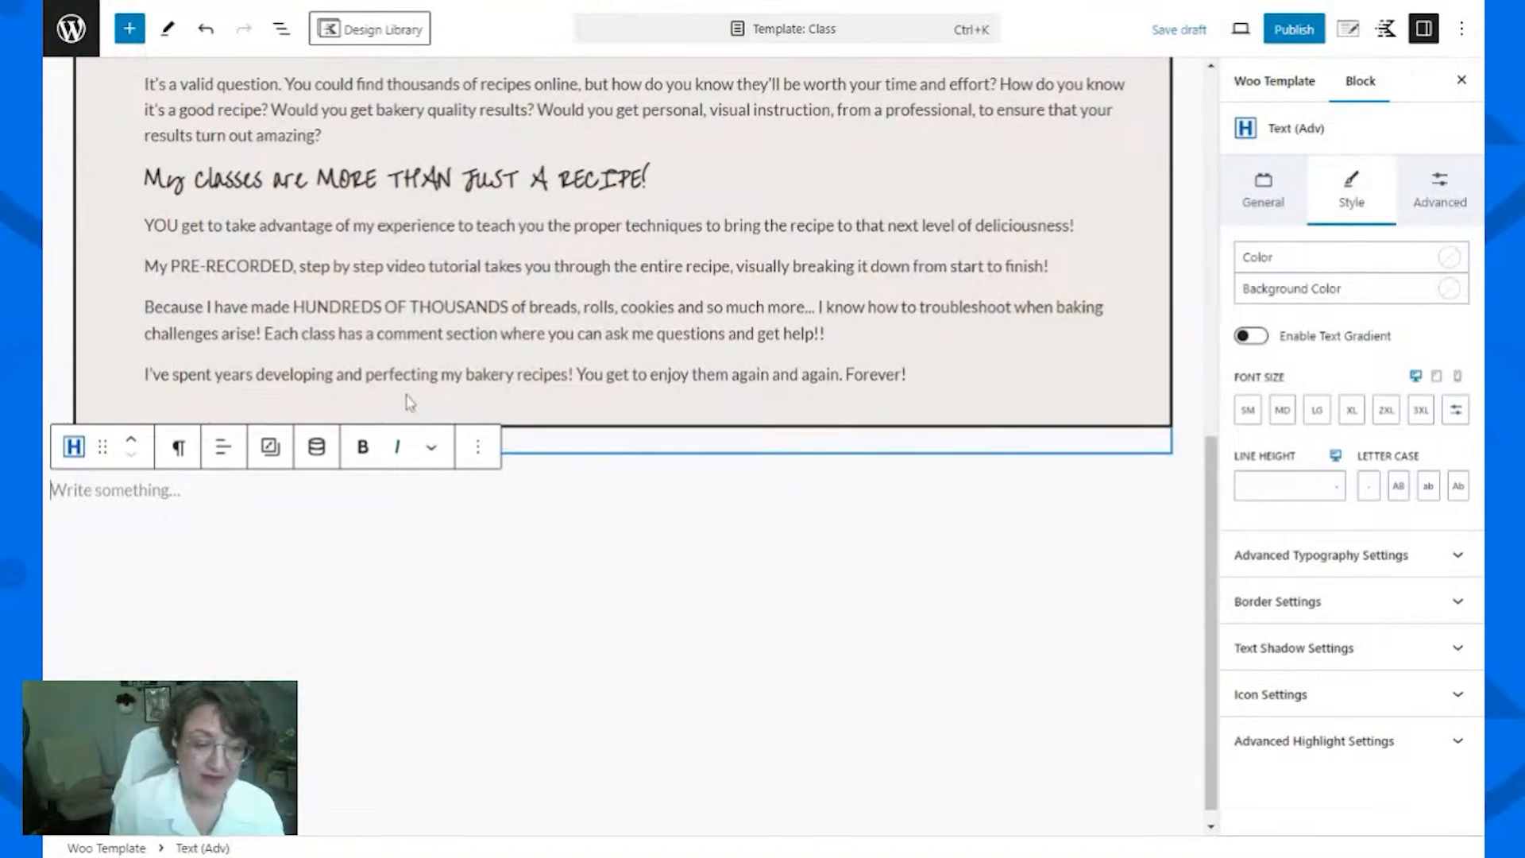
pyautogui.write('/aca')
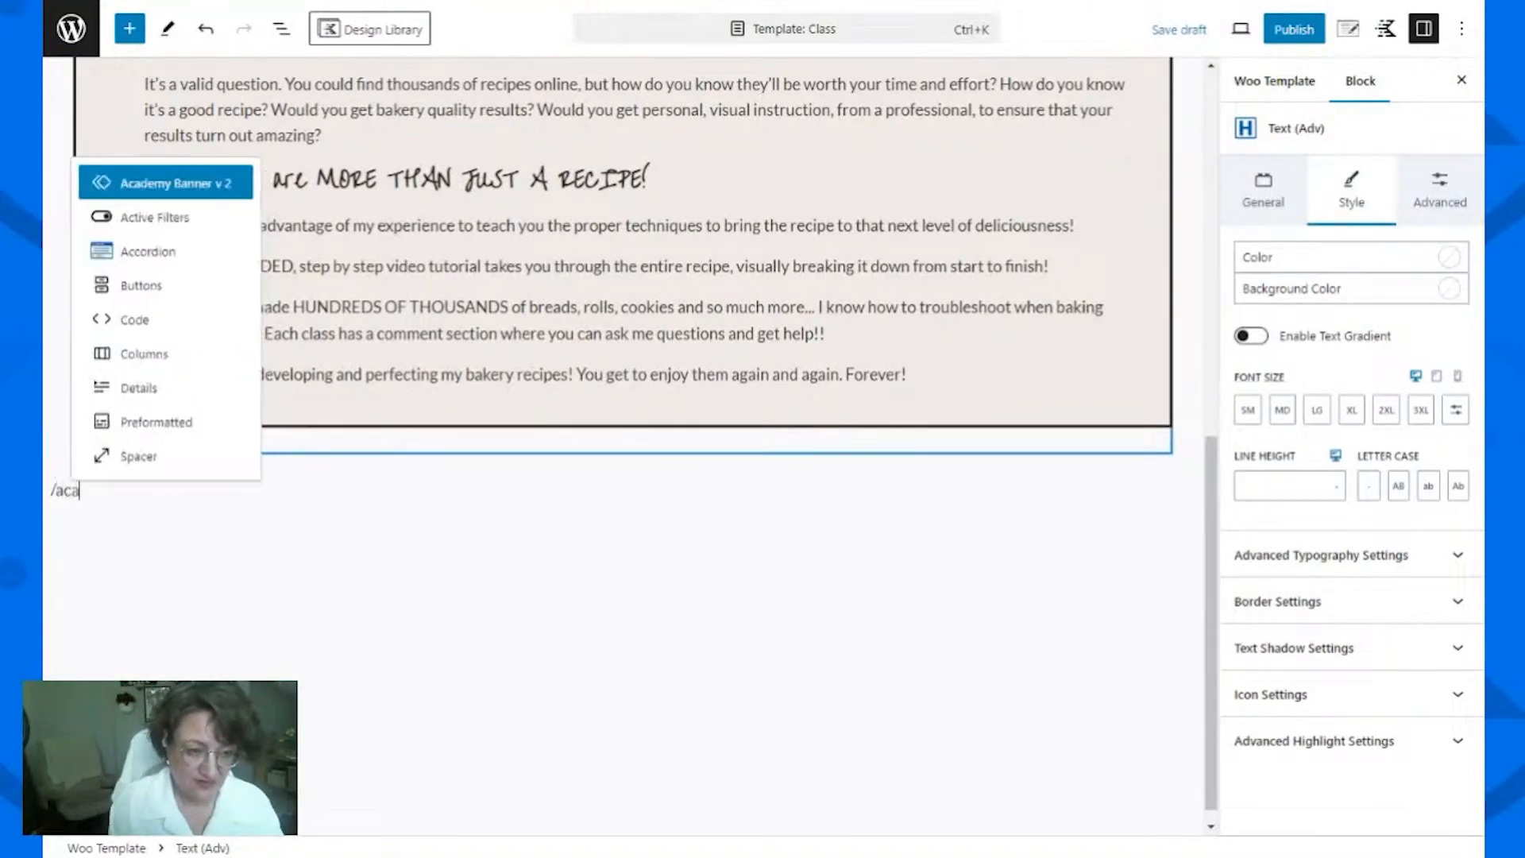
pyautogui.write('demy')
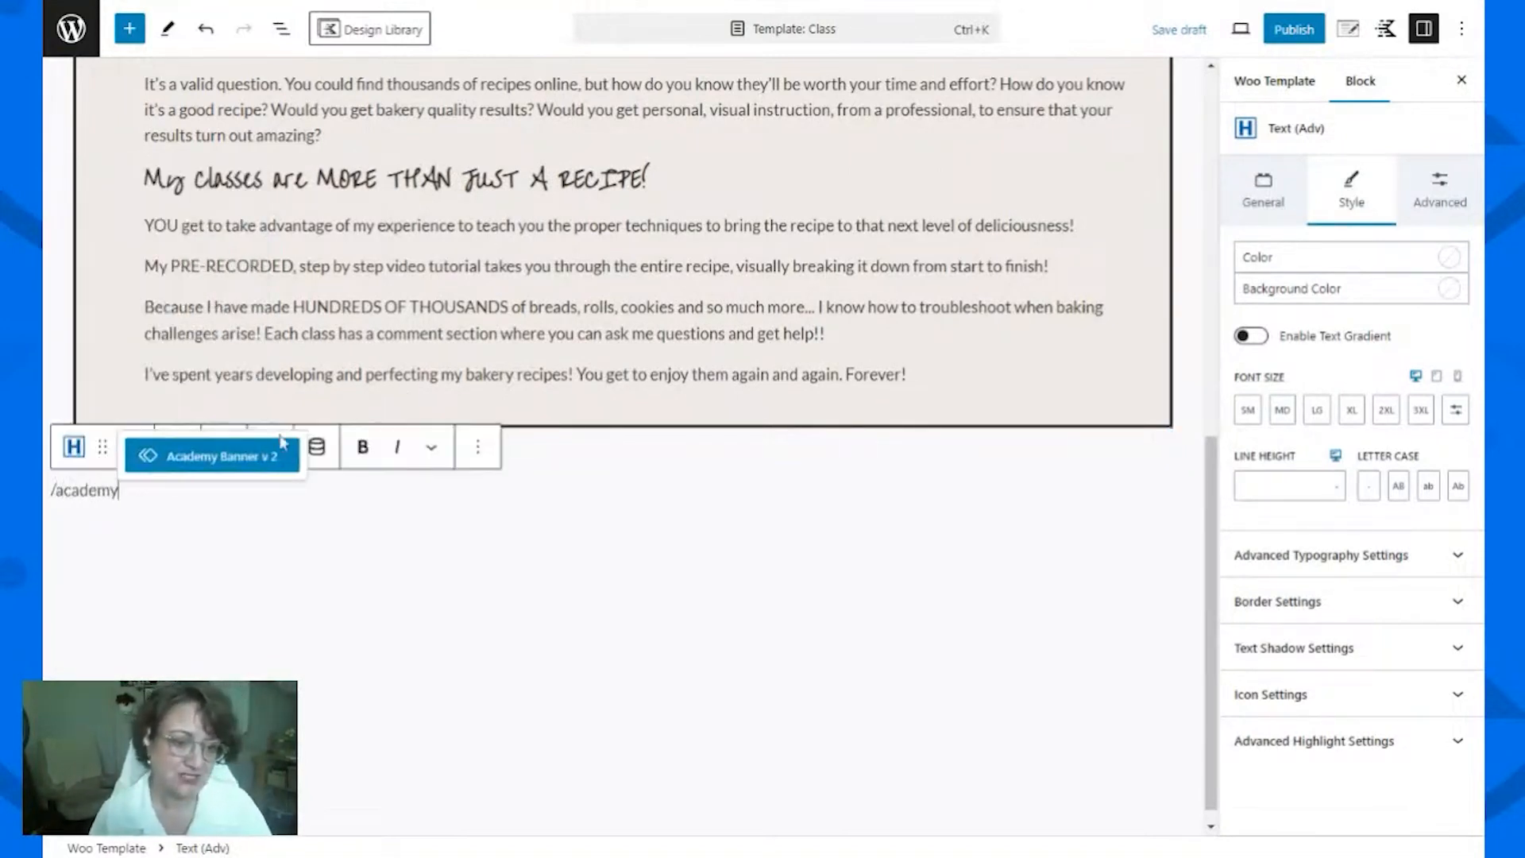
pyautogui.click(277, 457)
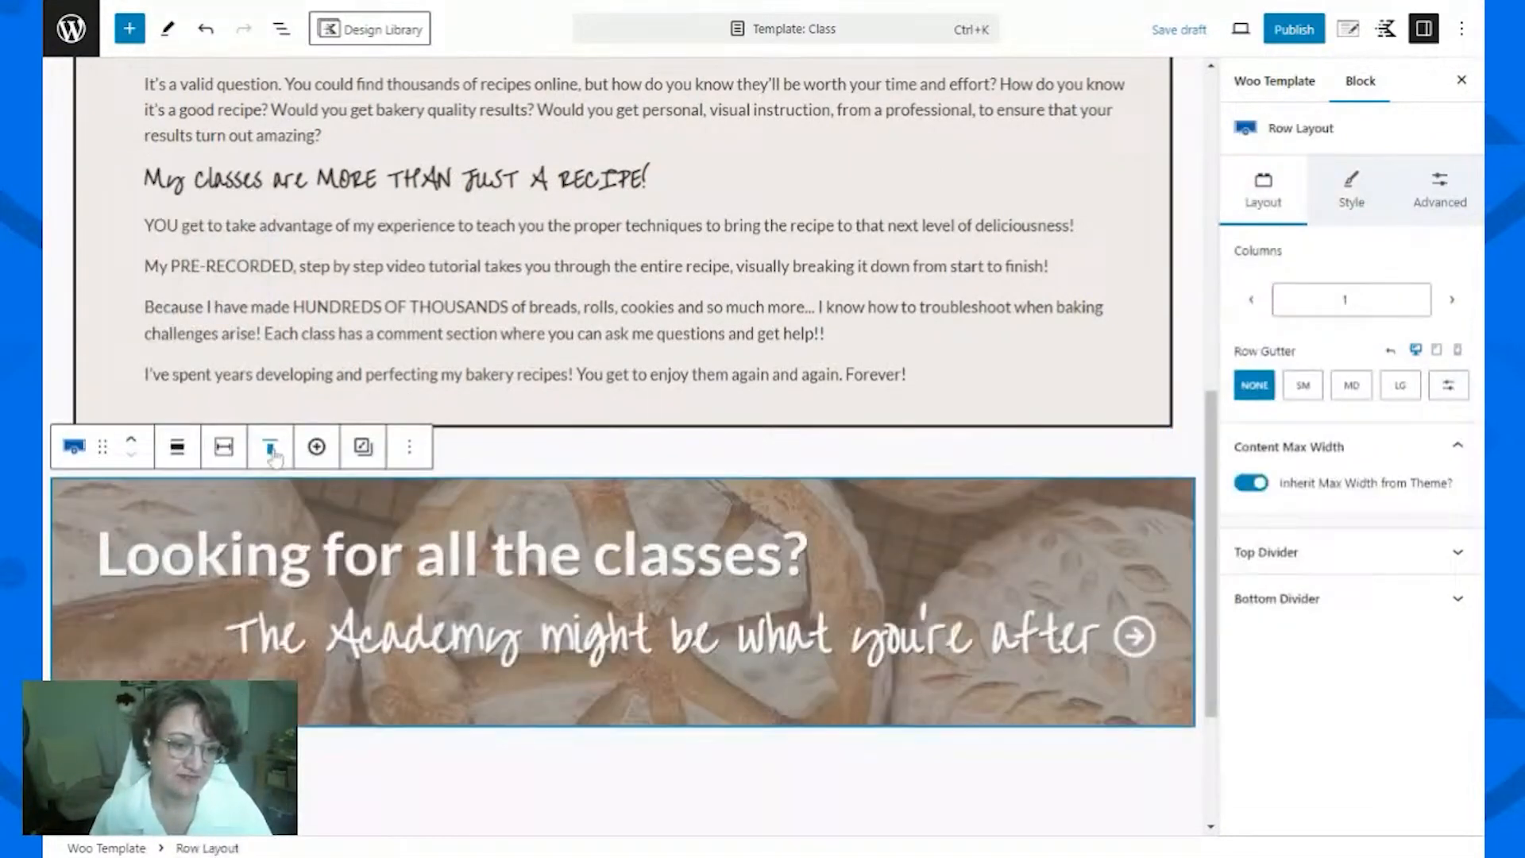
# Step: Set the academy banner's Row Layout to full-width alignment and check its theme content inner width setting
pyautogui.click(170, 445)
pyautogui.click(219, 610)
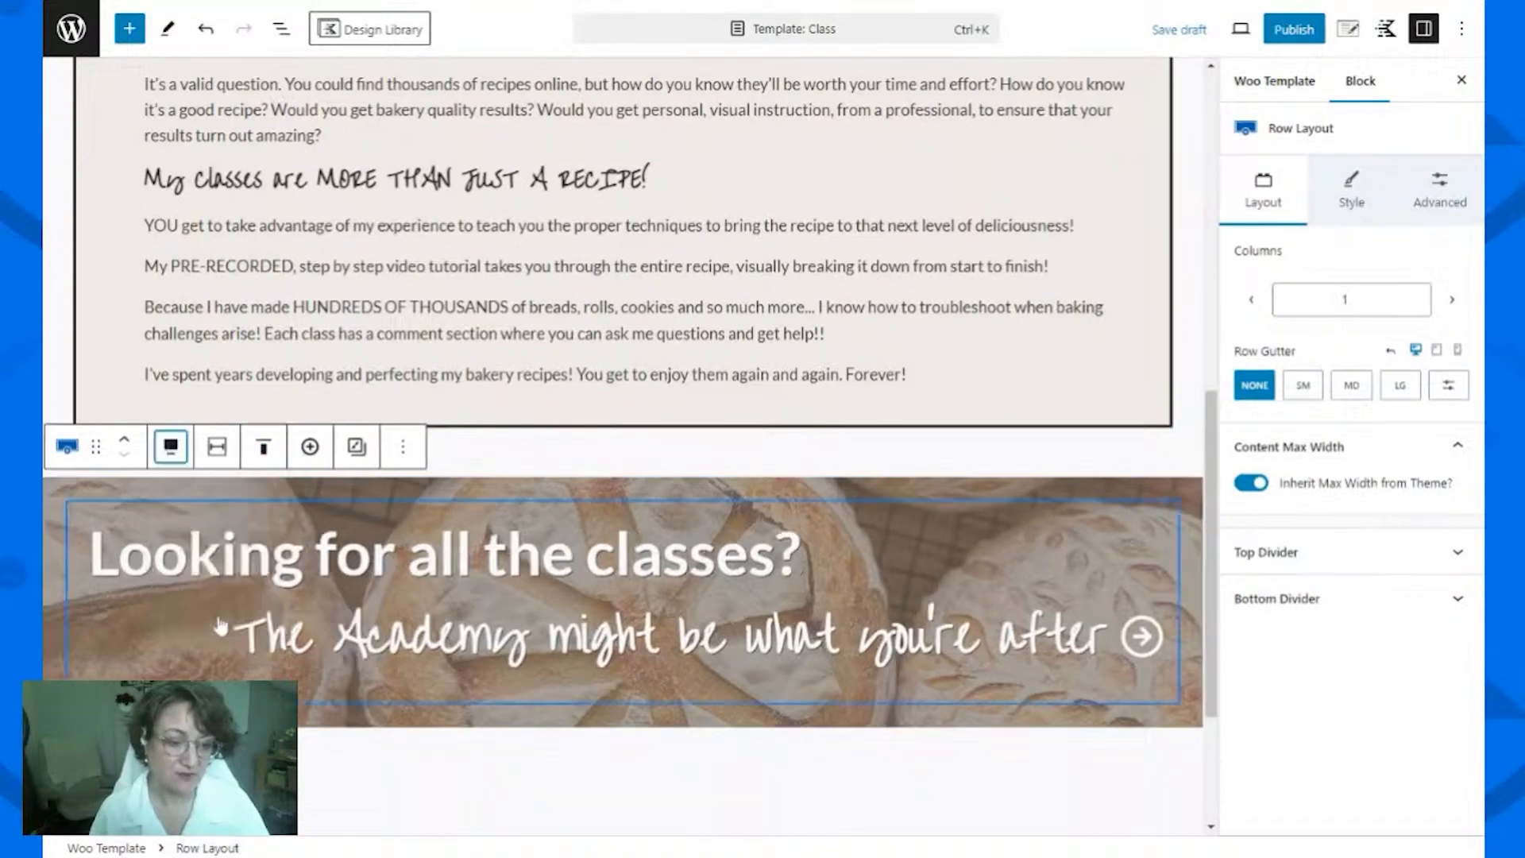
pyautogui.click(217, 447)
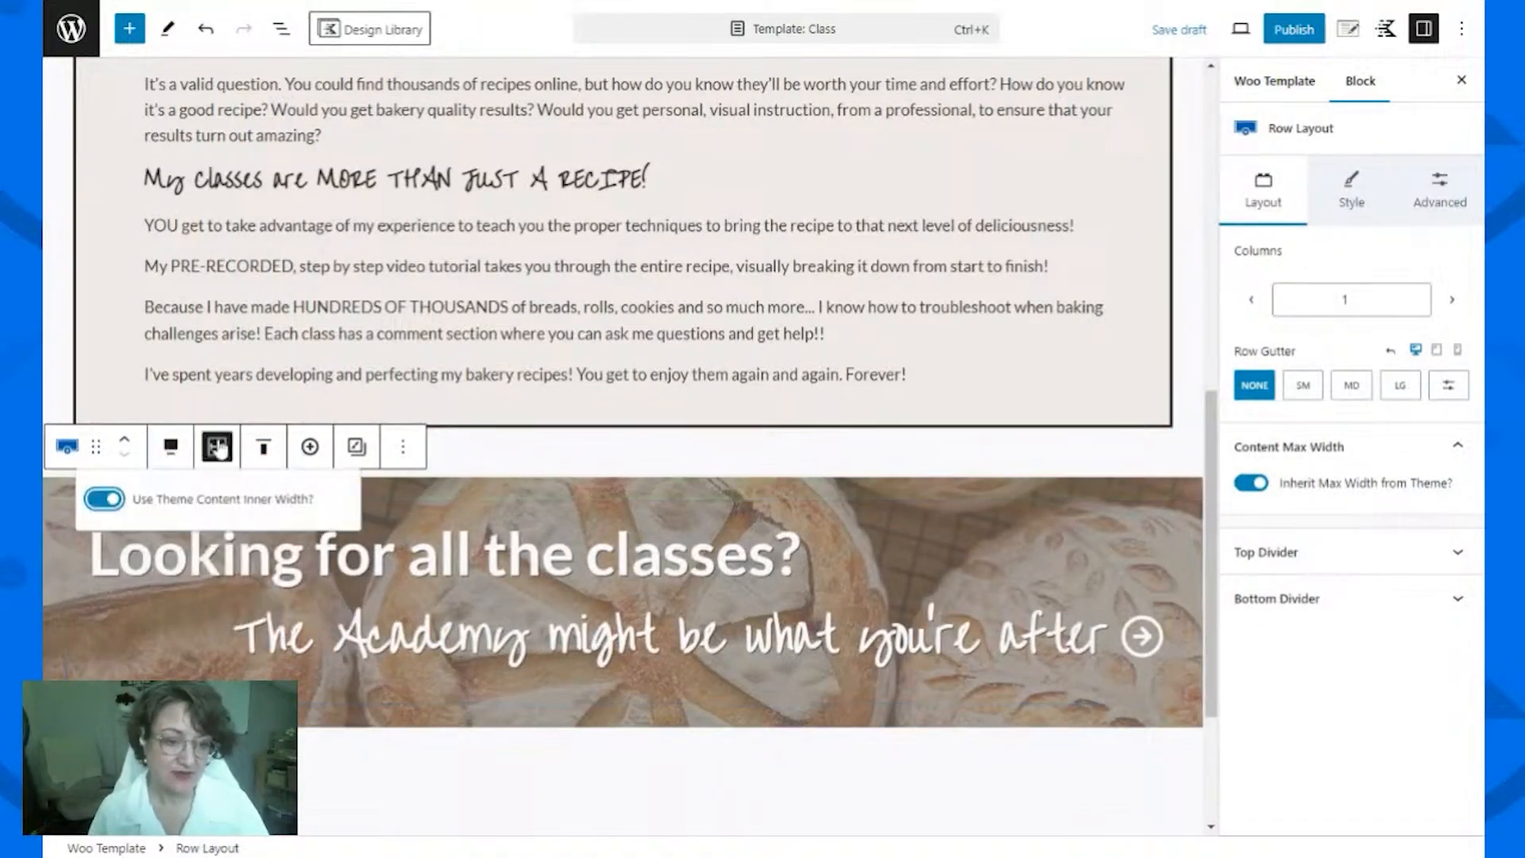
pyautogui.click(633, 447)
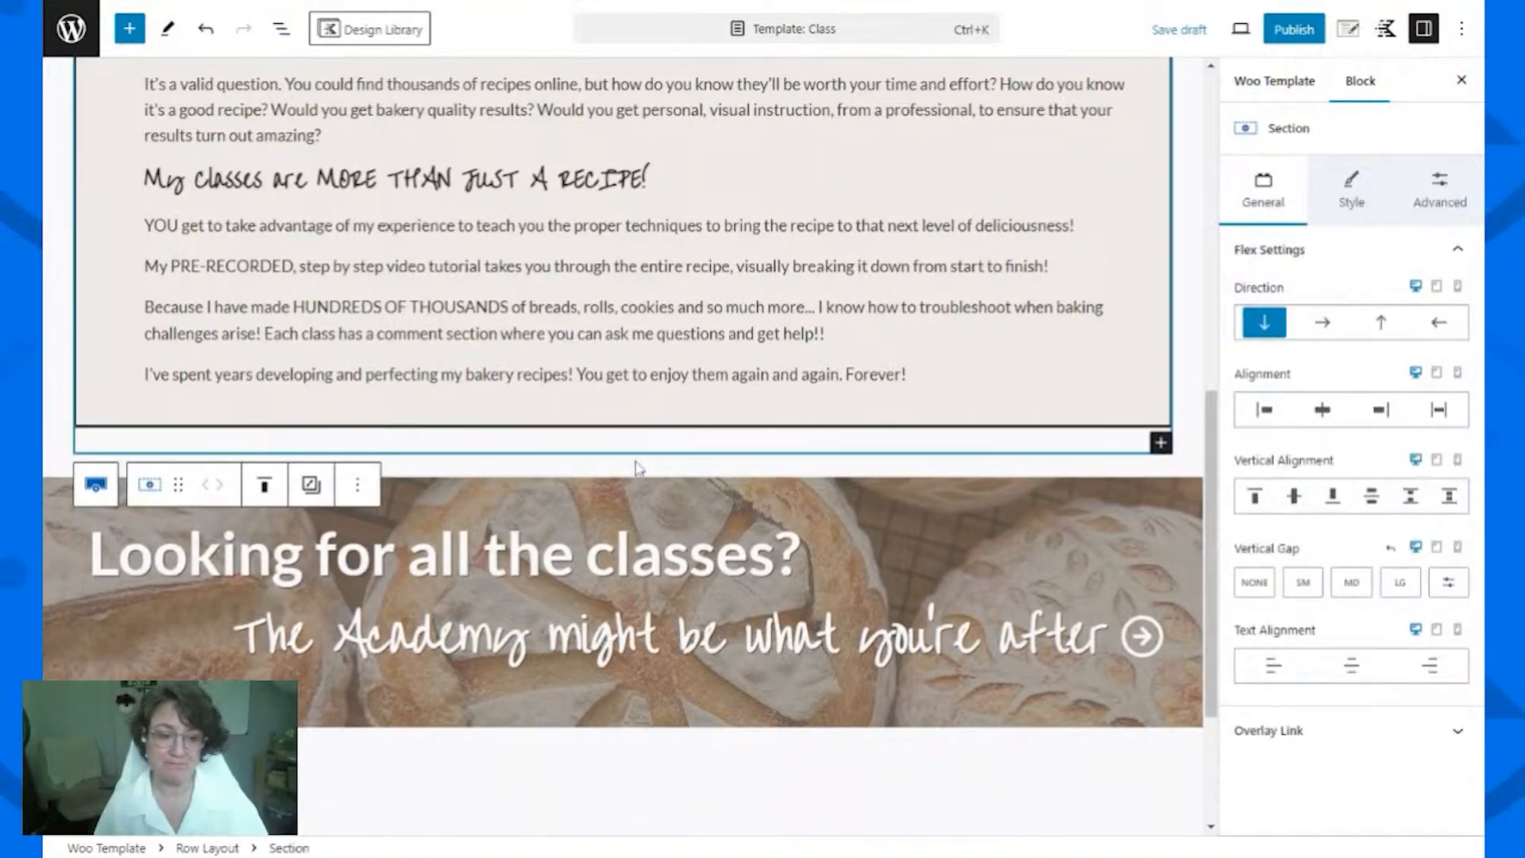
# Step: Add the Product: Related block below the academy banner
pyautogui.scroll(-3, 736, 475)
pyautogui.click(592, 531)
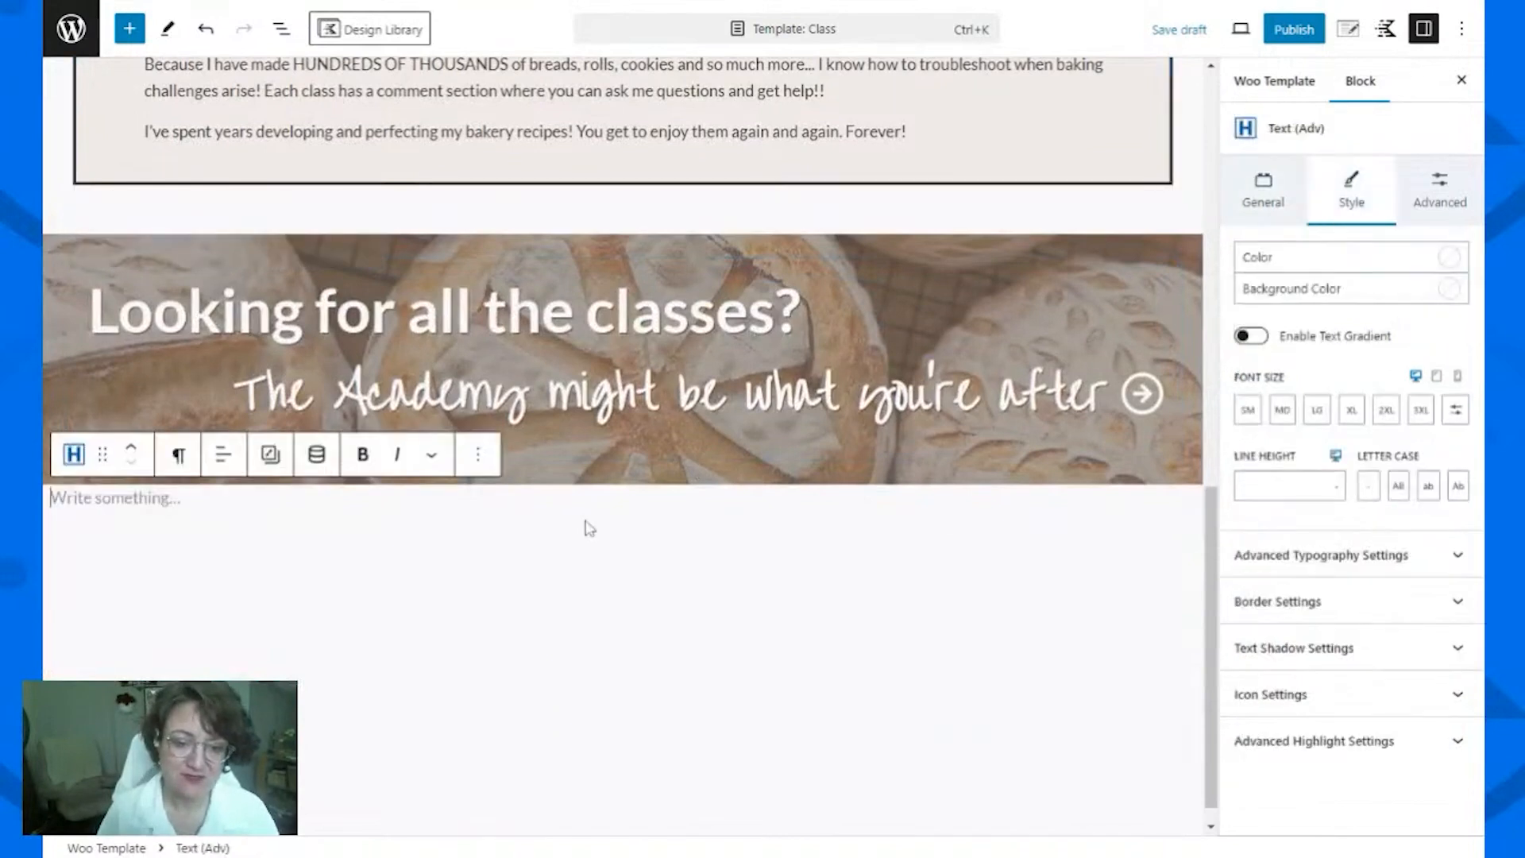
pyautogui.write('/related')
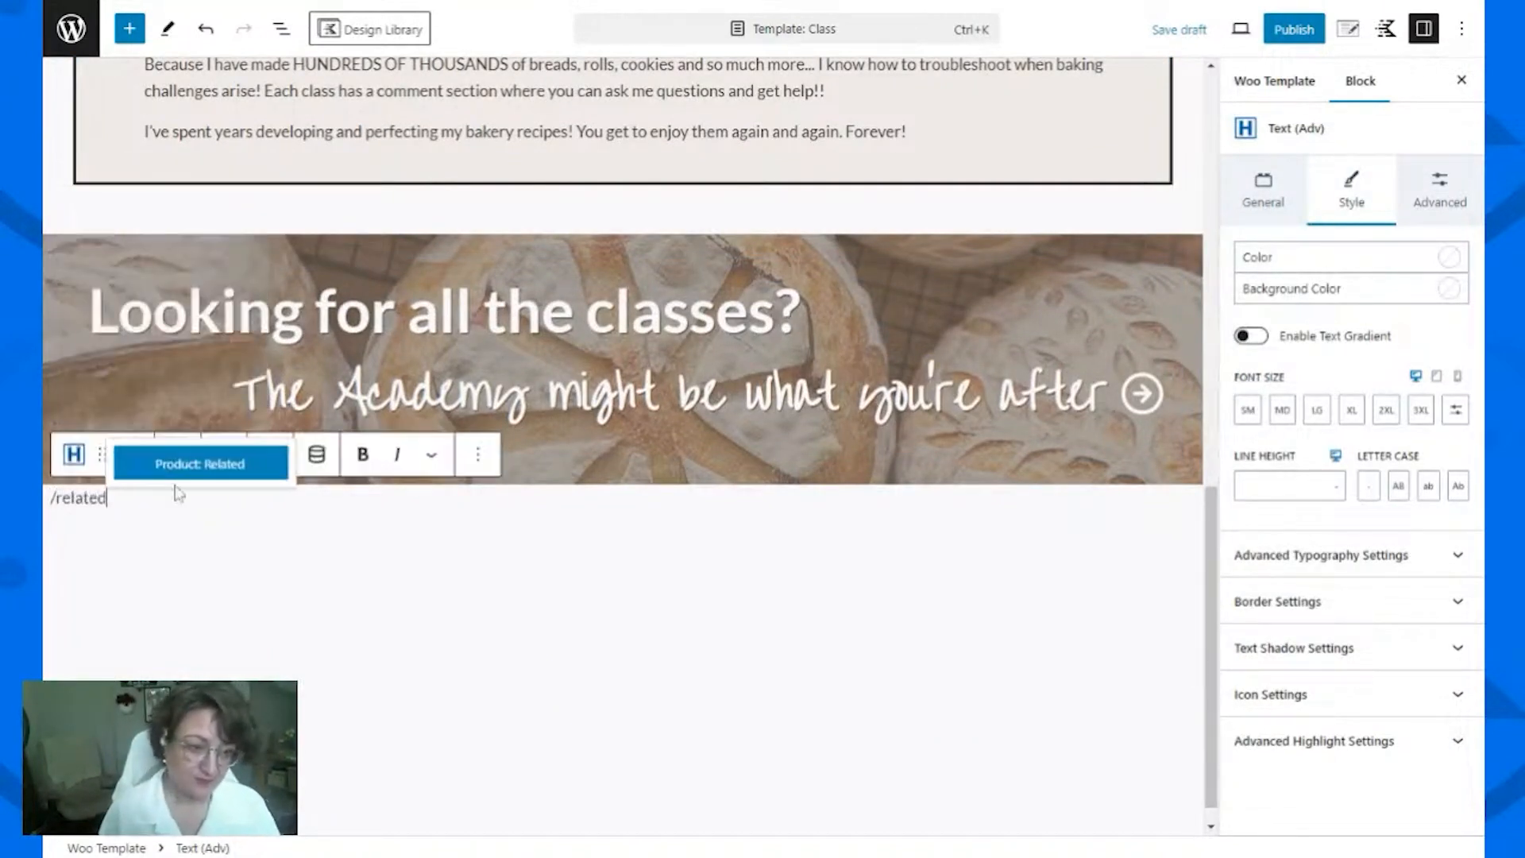
pyautogui.click(207, 475)
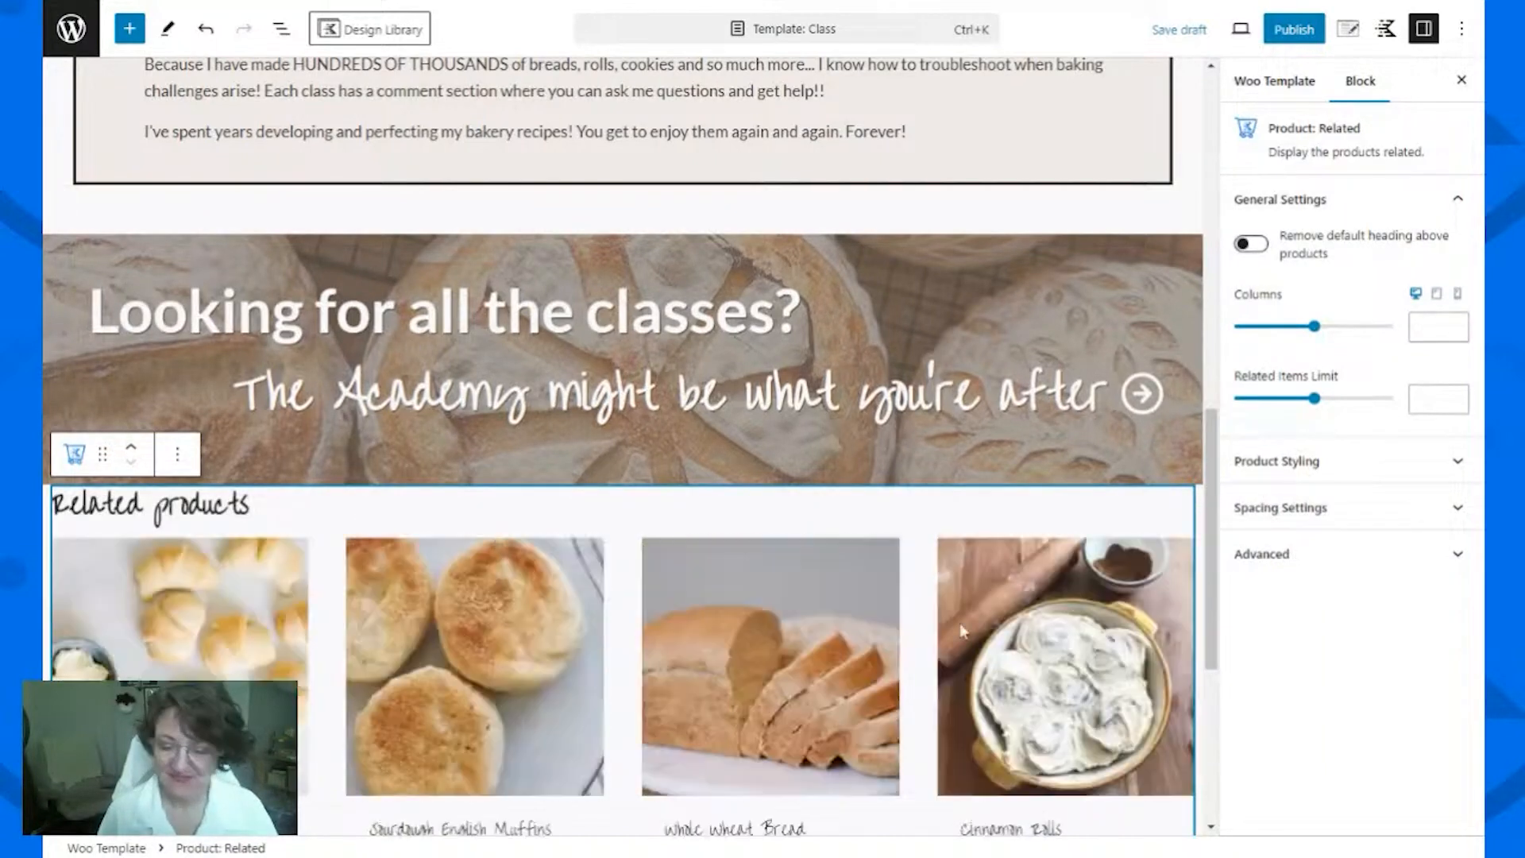
# Step: Publish the class template and open its template settings
pyautogui.click(1294, 32)
pyautogui.click(1293, 33)
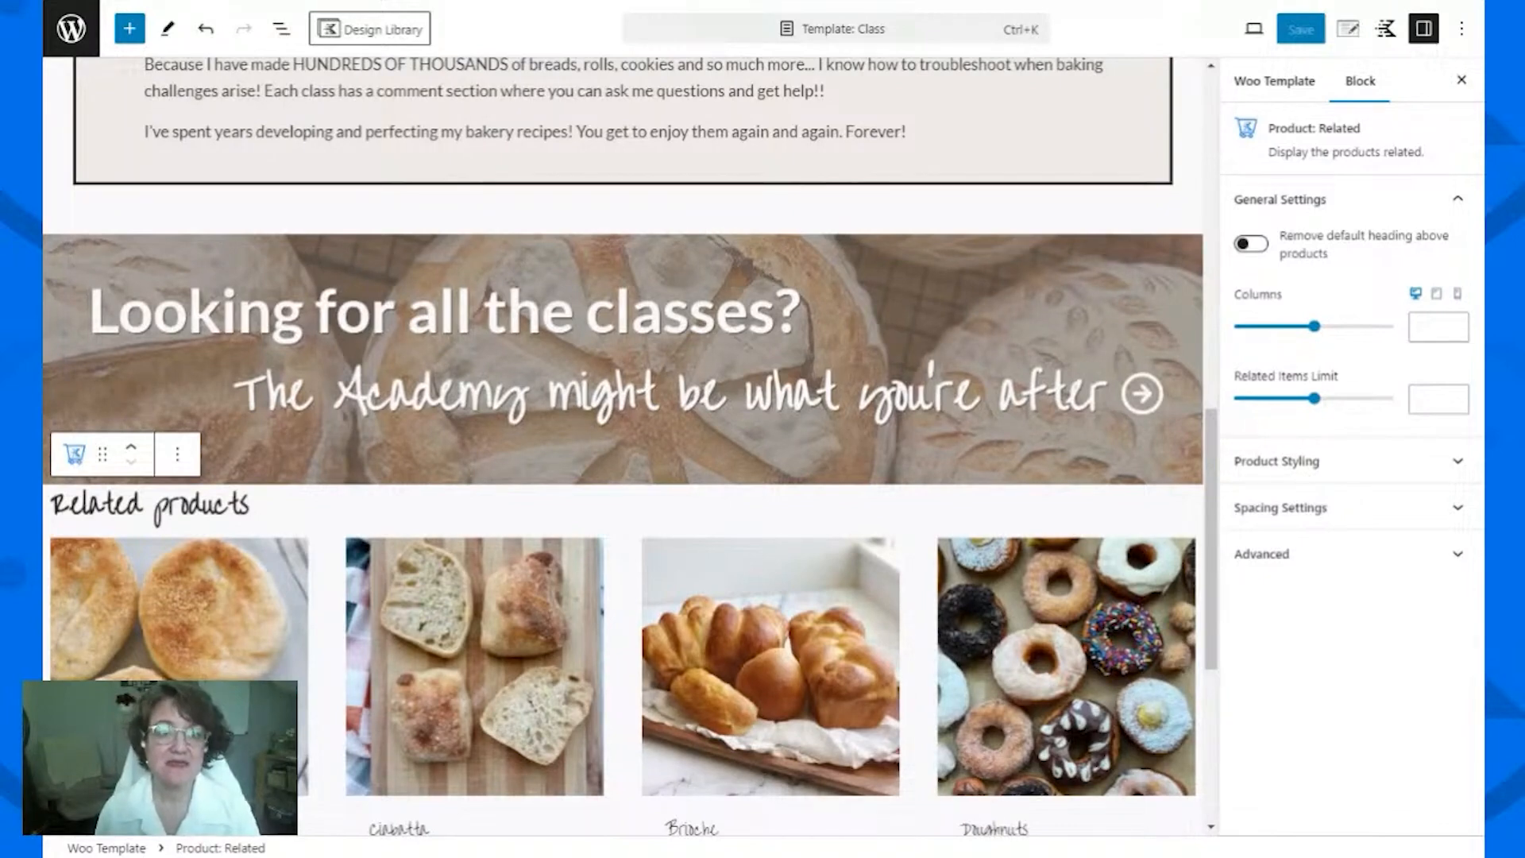
pyautogui.scroll(4, 847, 464)
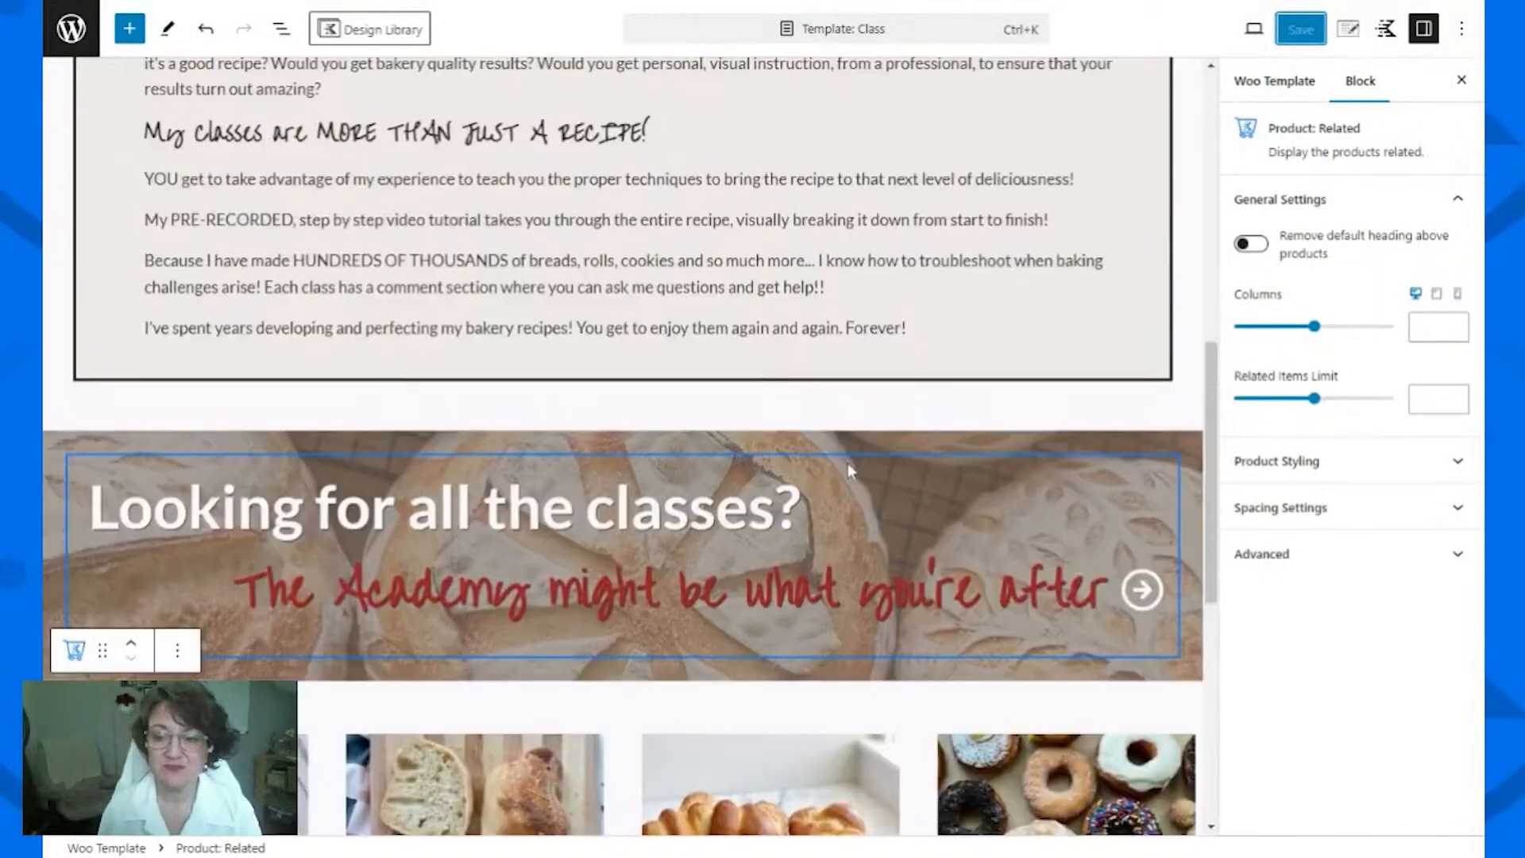
pyautogui.scroll(10, 905, 469)
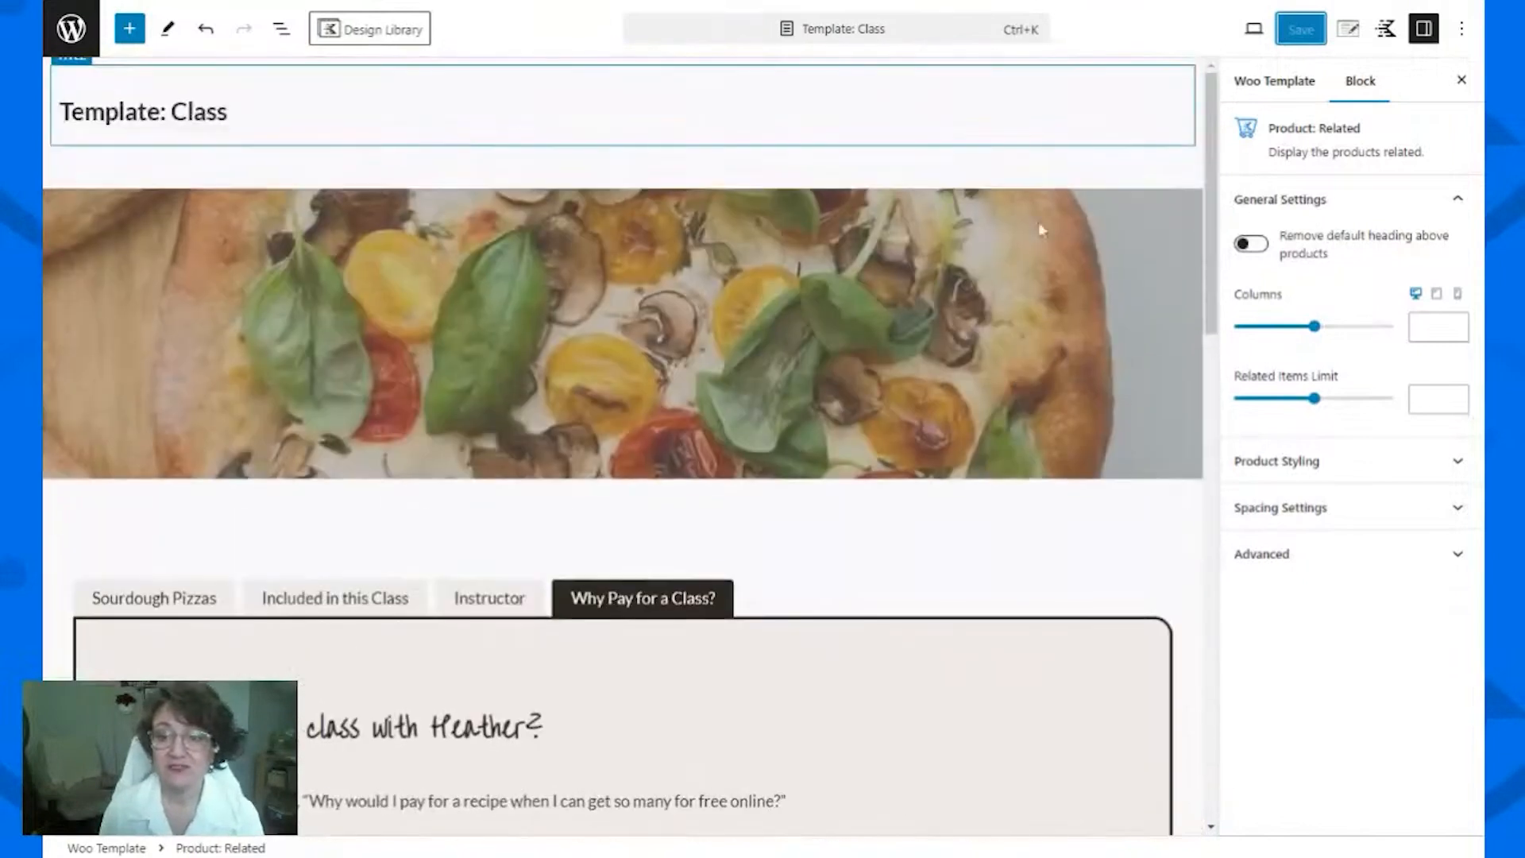
pyautogui.click(1348, 32)
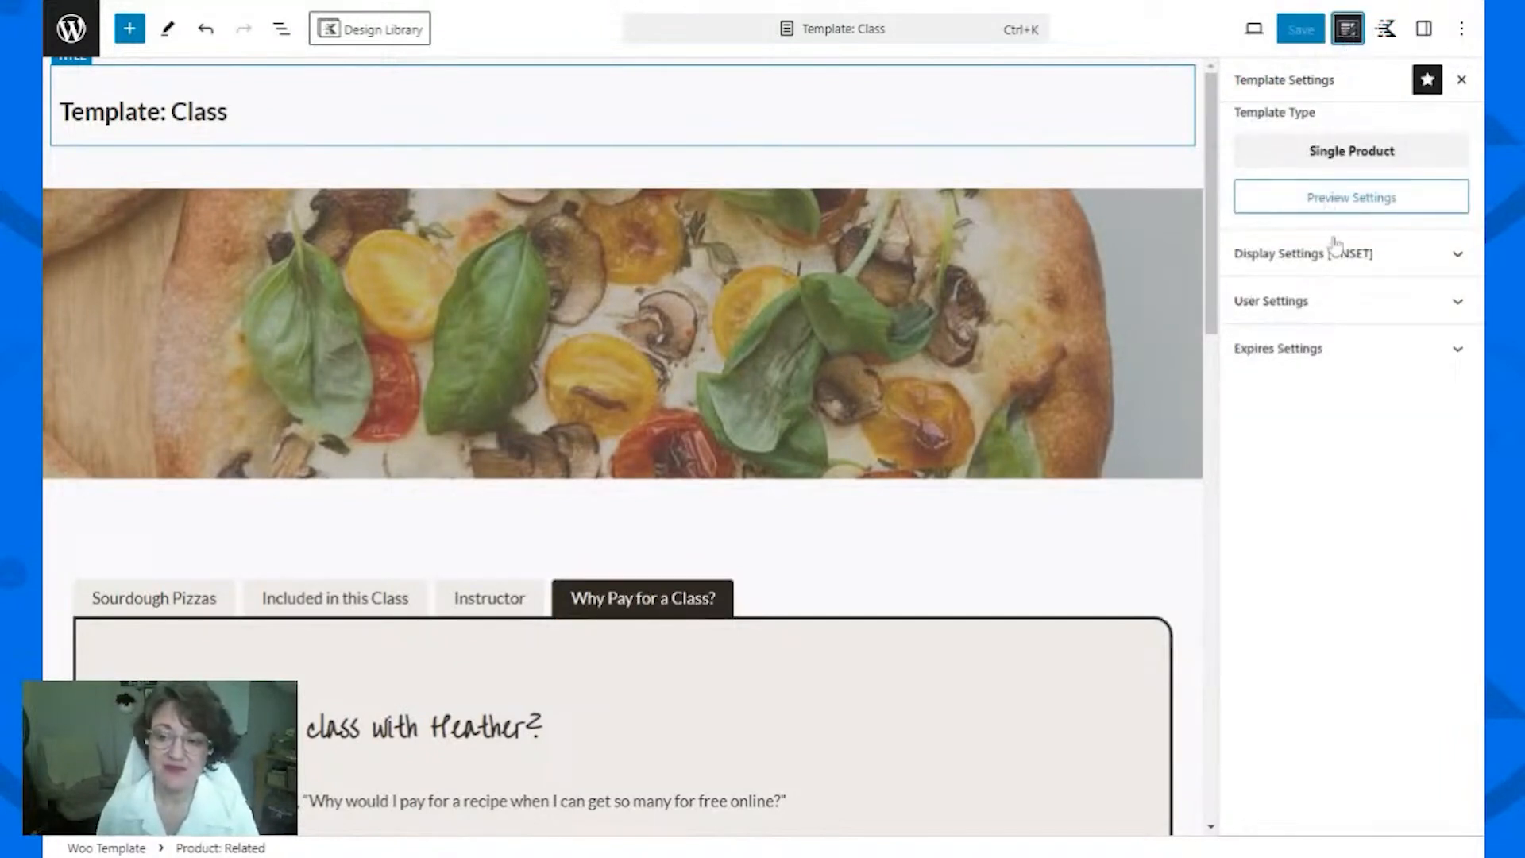
# Step: Set the template's display rule to show on Single Product, with products selected by Group
pyautogui.click(1273, 264)
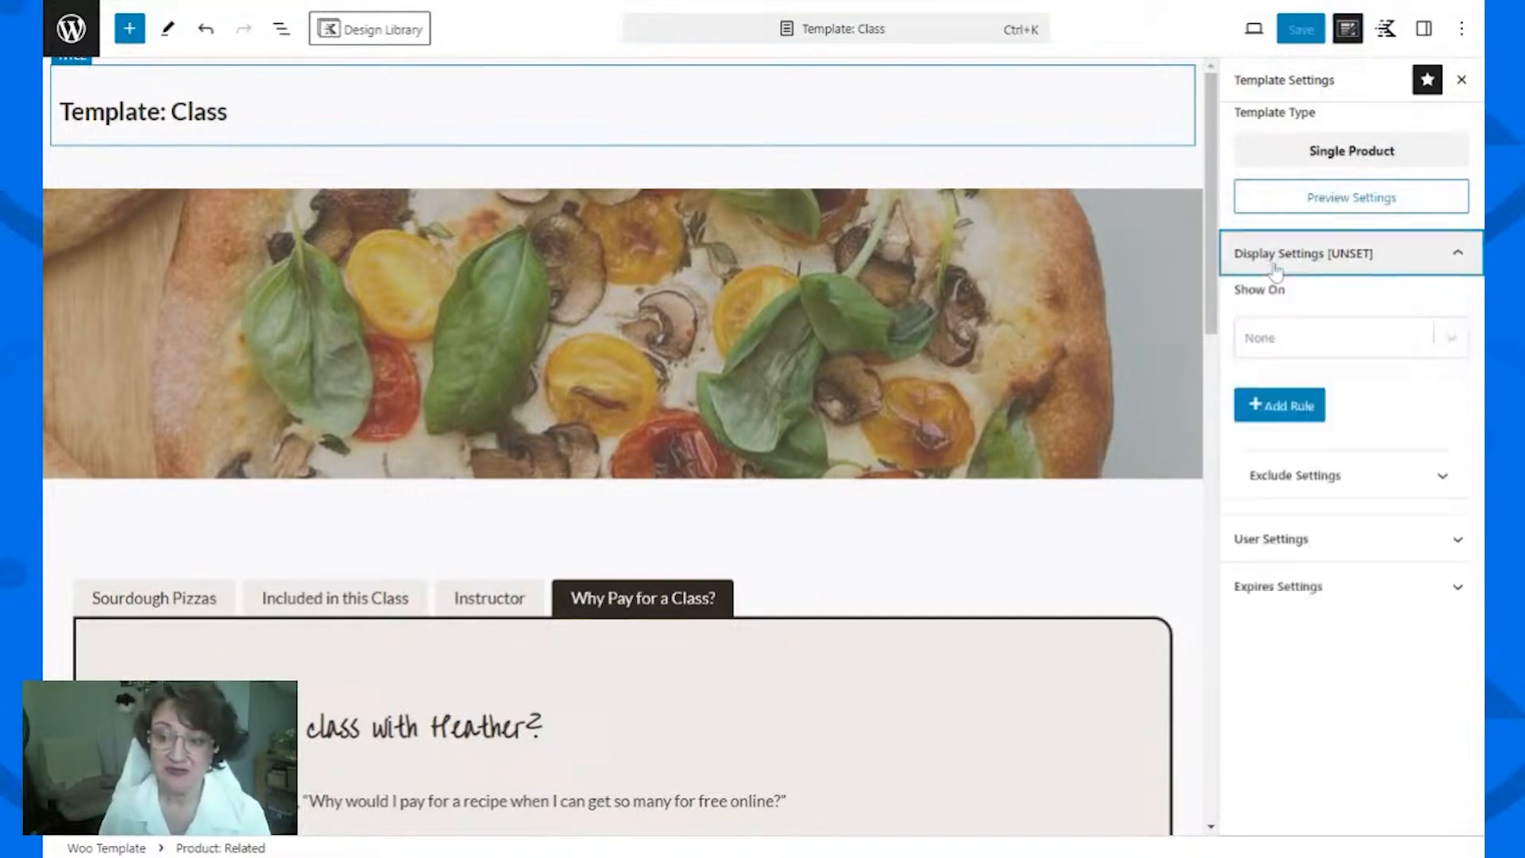
pyautogui.click(1295, 352)
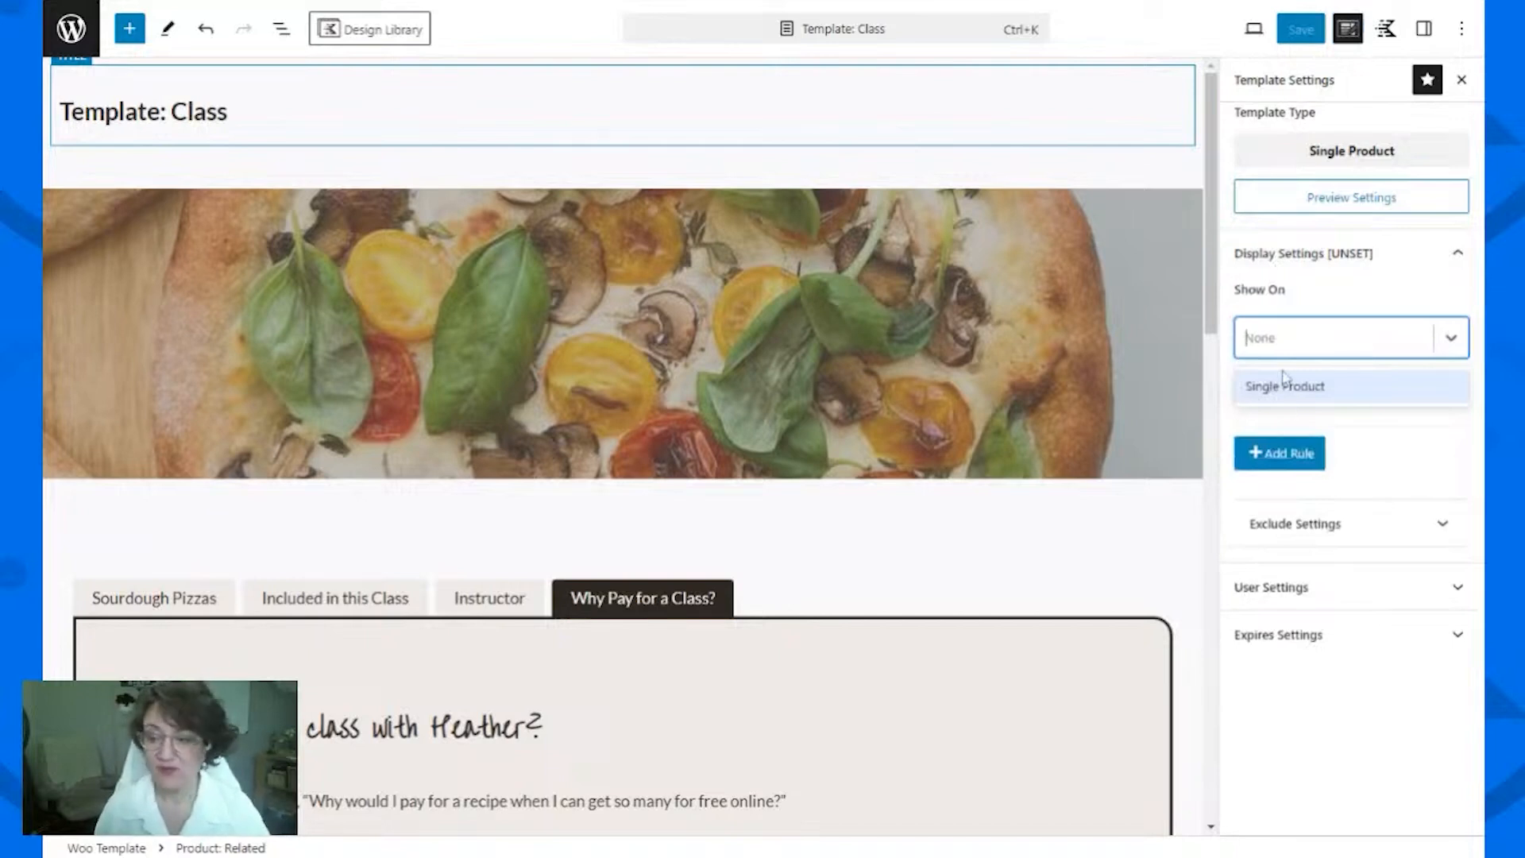
pyautogui.click(1284, 387)
pyautogui.click(1297, 421)
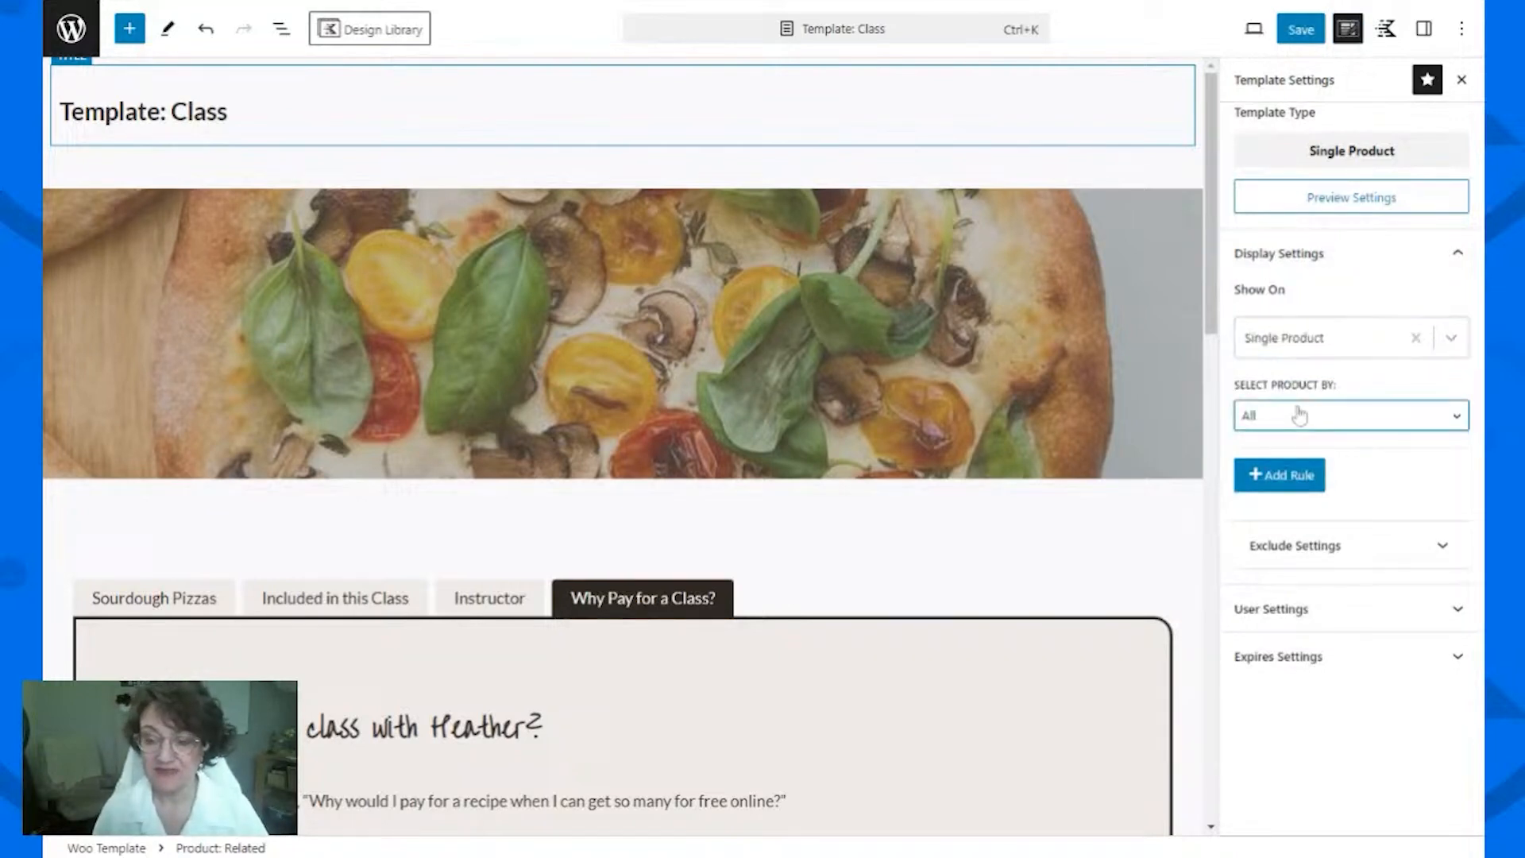
pyautogui.click(1303, 455)
# Step: Limit the display rule to the Classes term under Product categories and save the template
pyautogui.click(1307, 461)
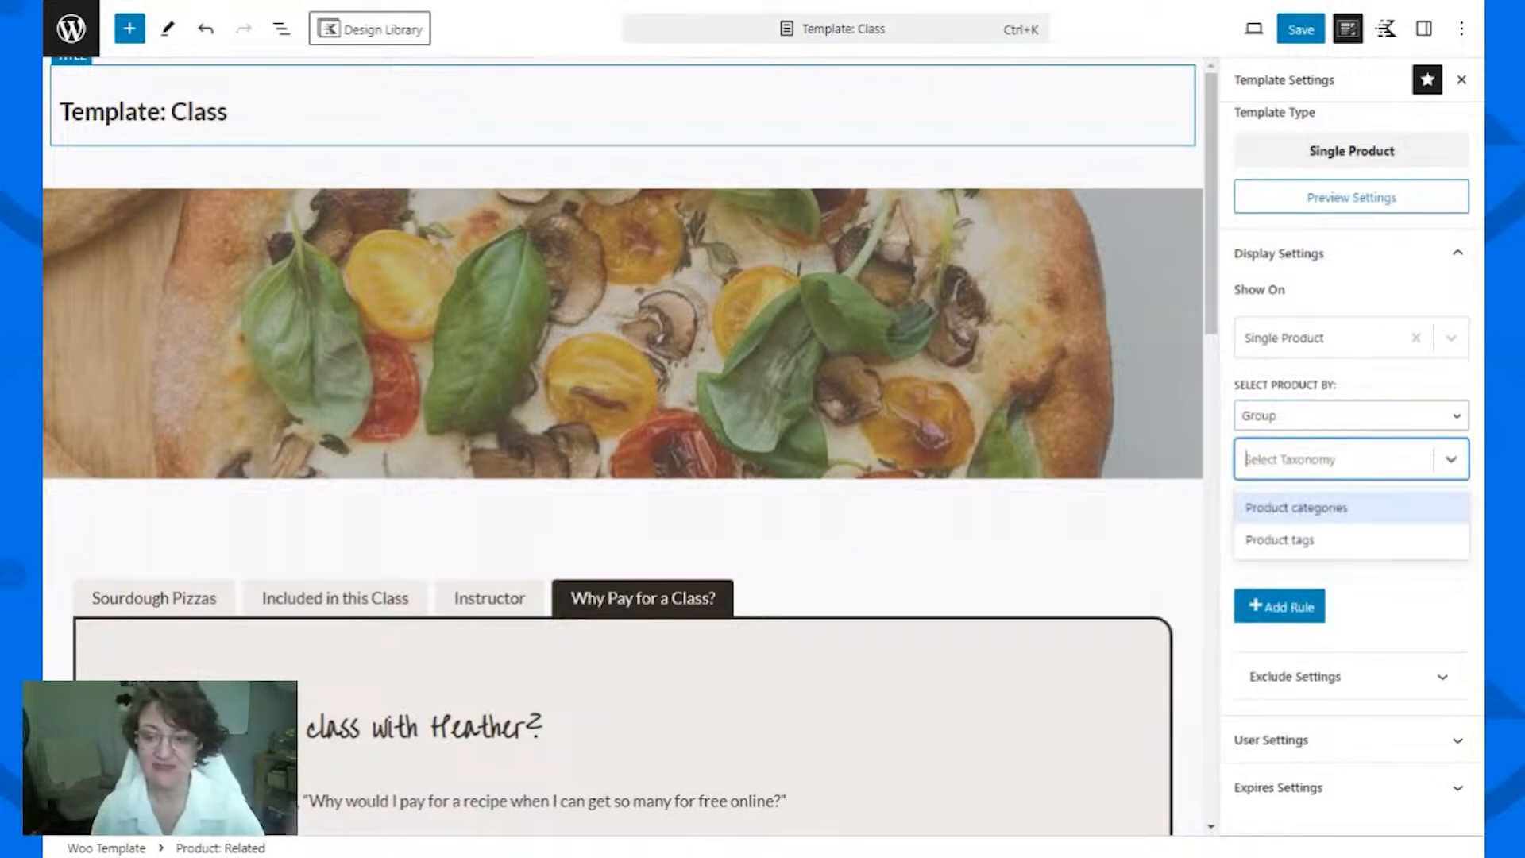
pyautogui.click(1303, 513)
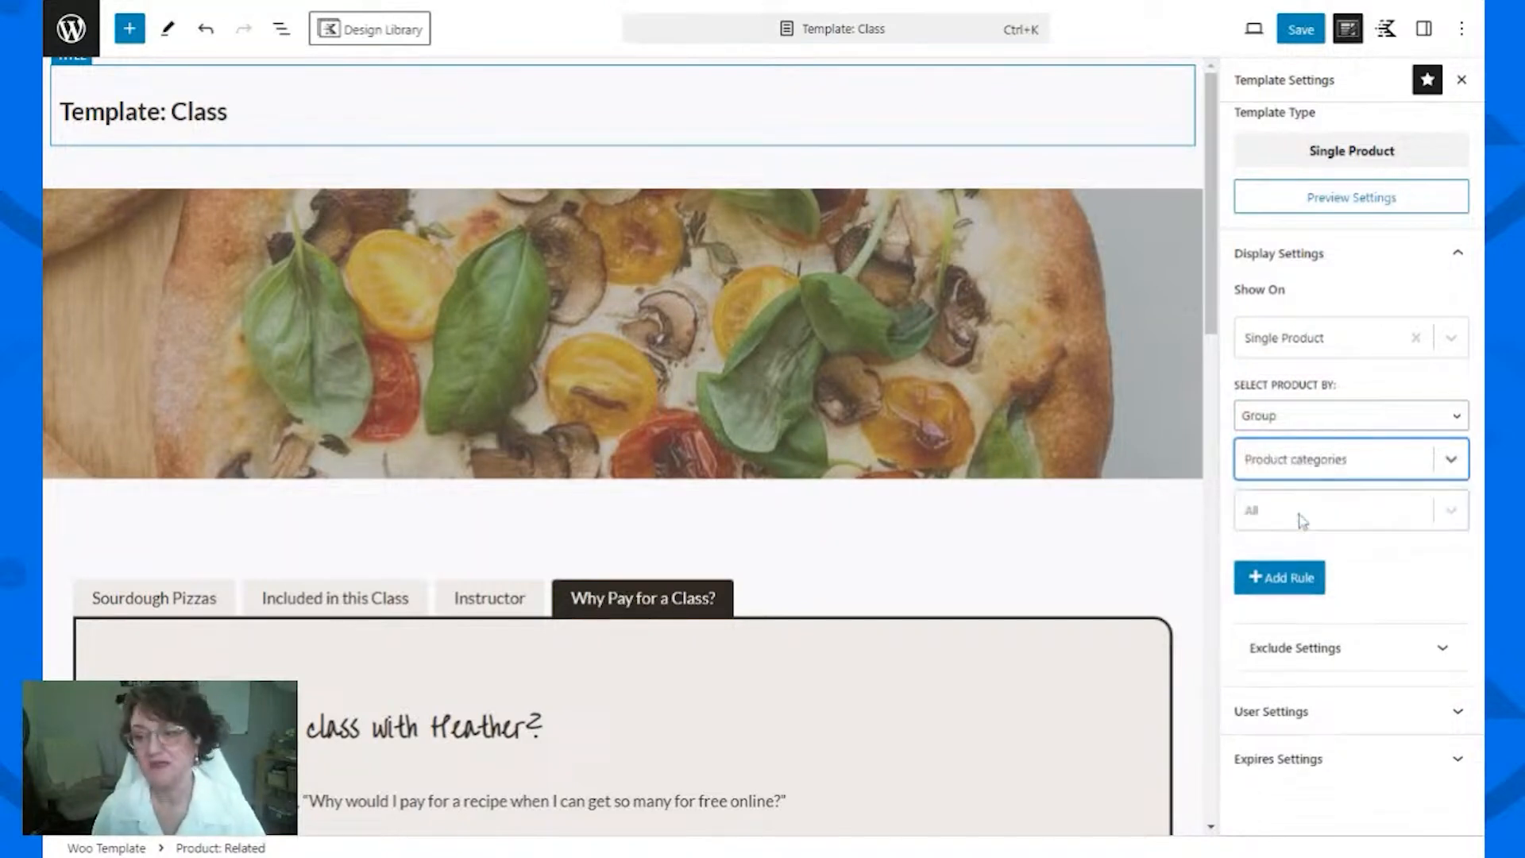
pyautogui.click(1299, 515)
pyautogui.click(1321, 626)
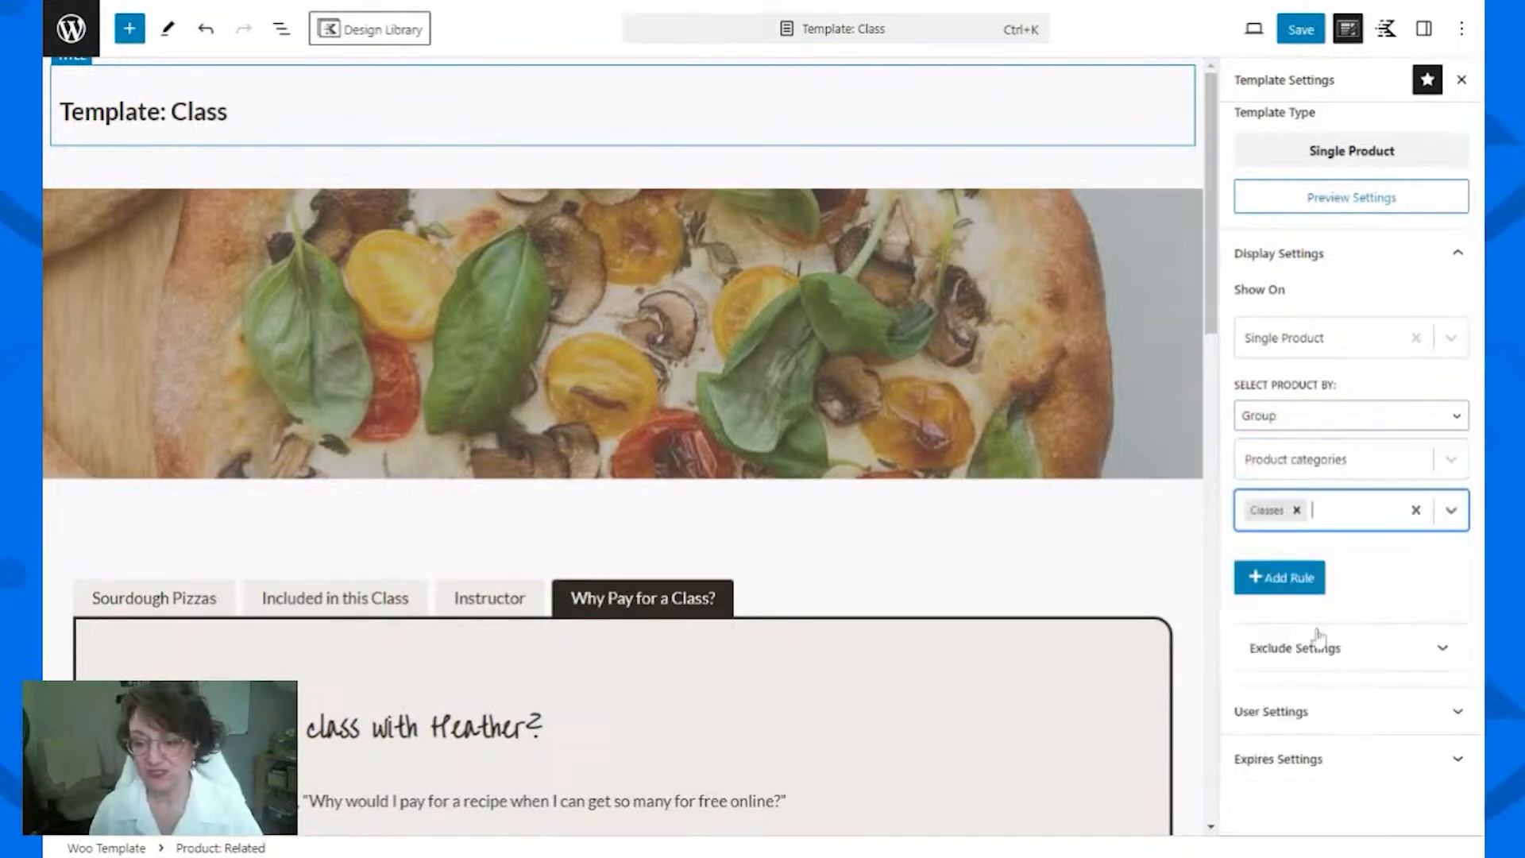
pyautogui.click(1303, 30)
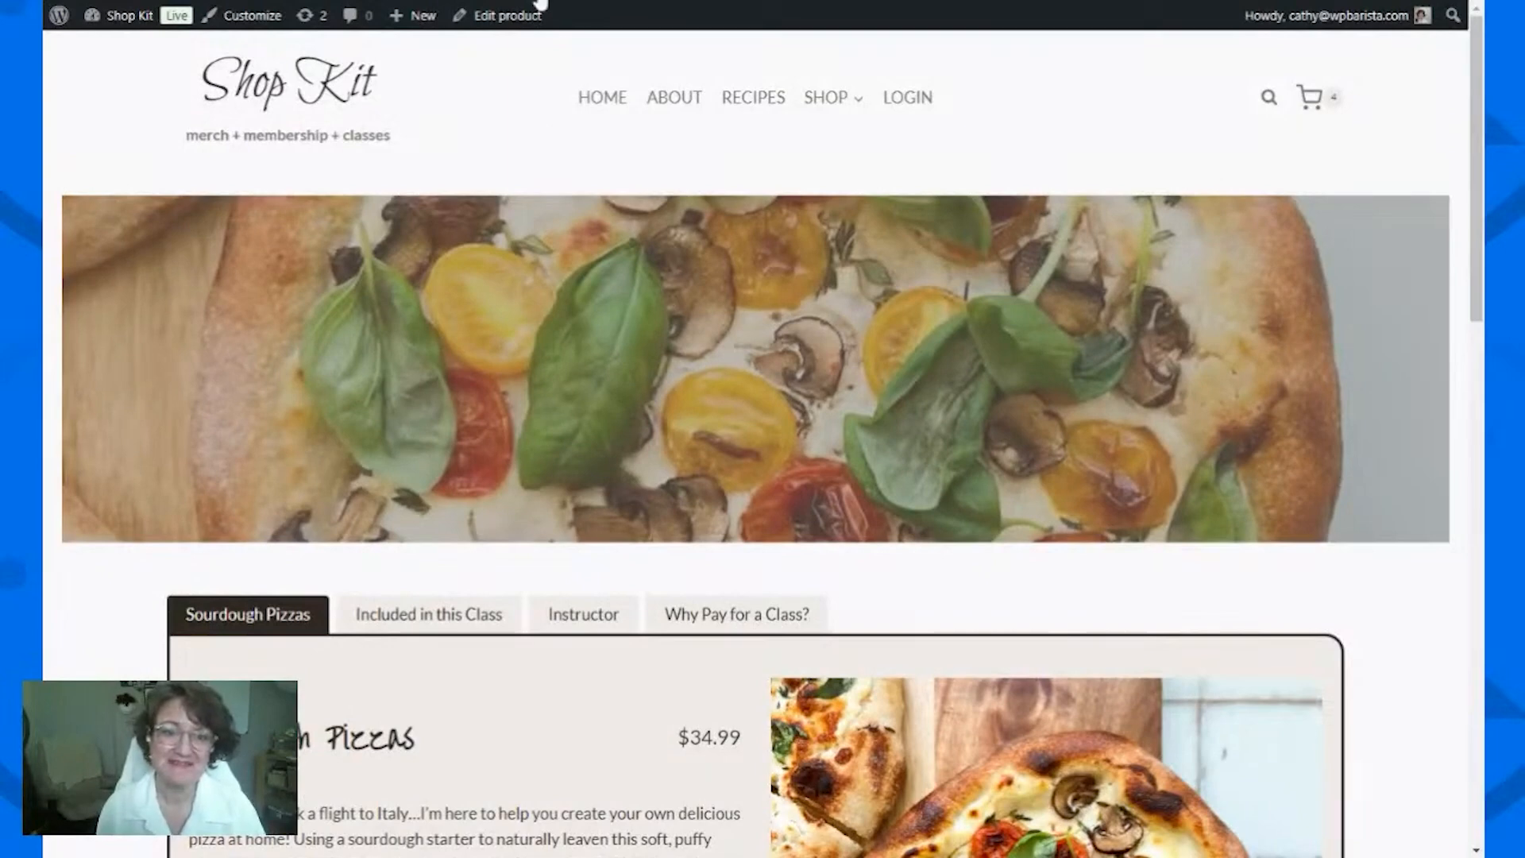
# Step: Review the live Sourdough Pizzas product page from the top banner through the tabs and academy banner to the related products
pyautogui.scroll(-6, 918, 443)
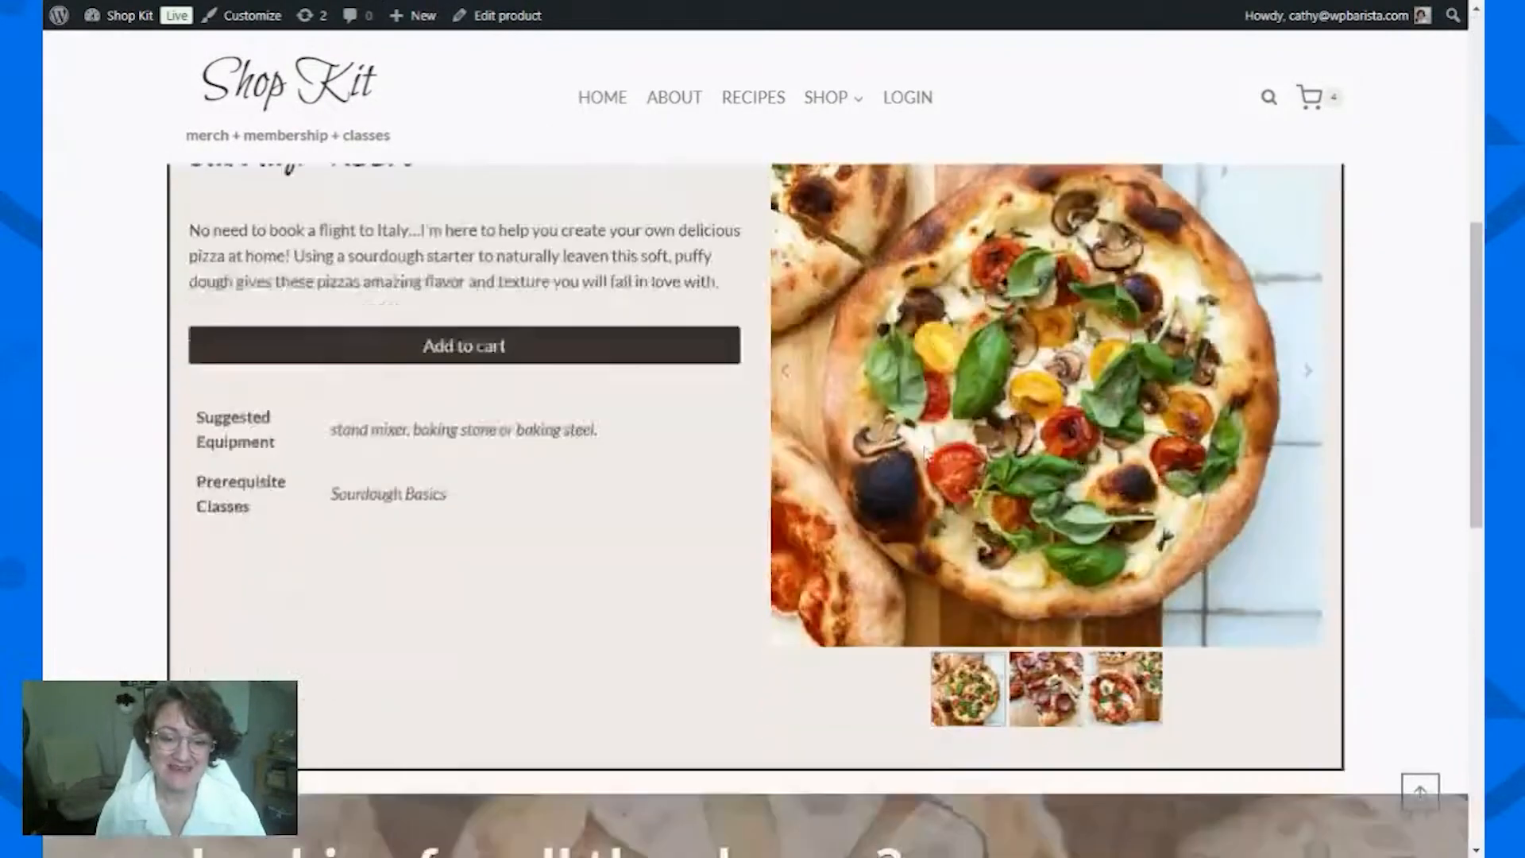
pyautogui.scroll(6, 918, 443)
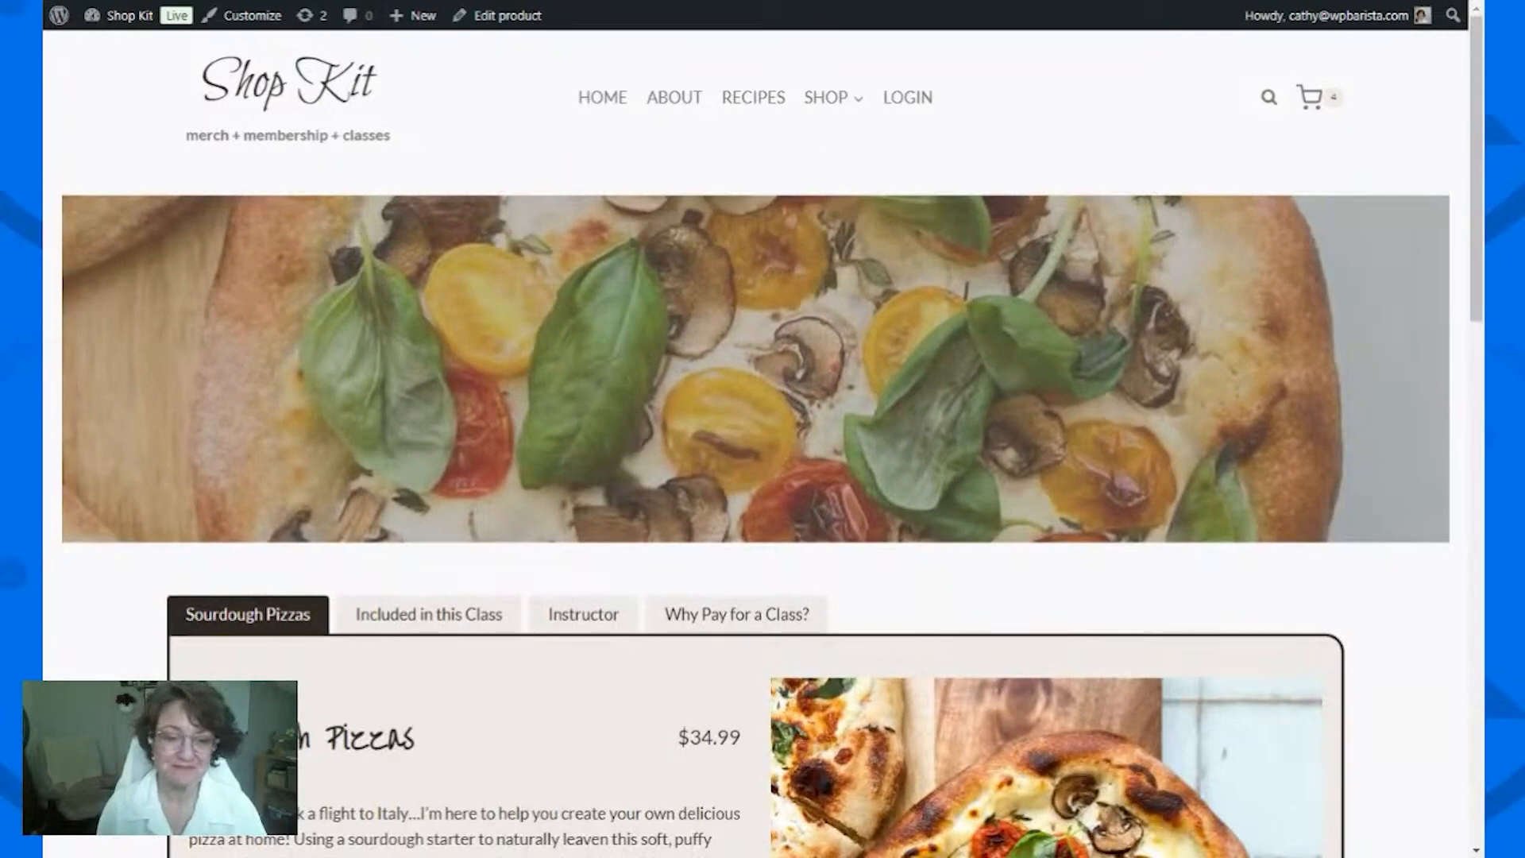
pyautogui.scroll(-5, 914, 364)
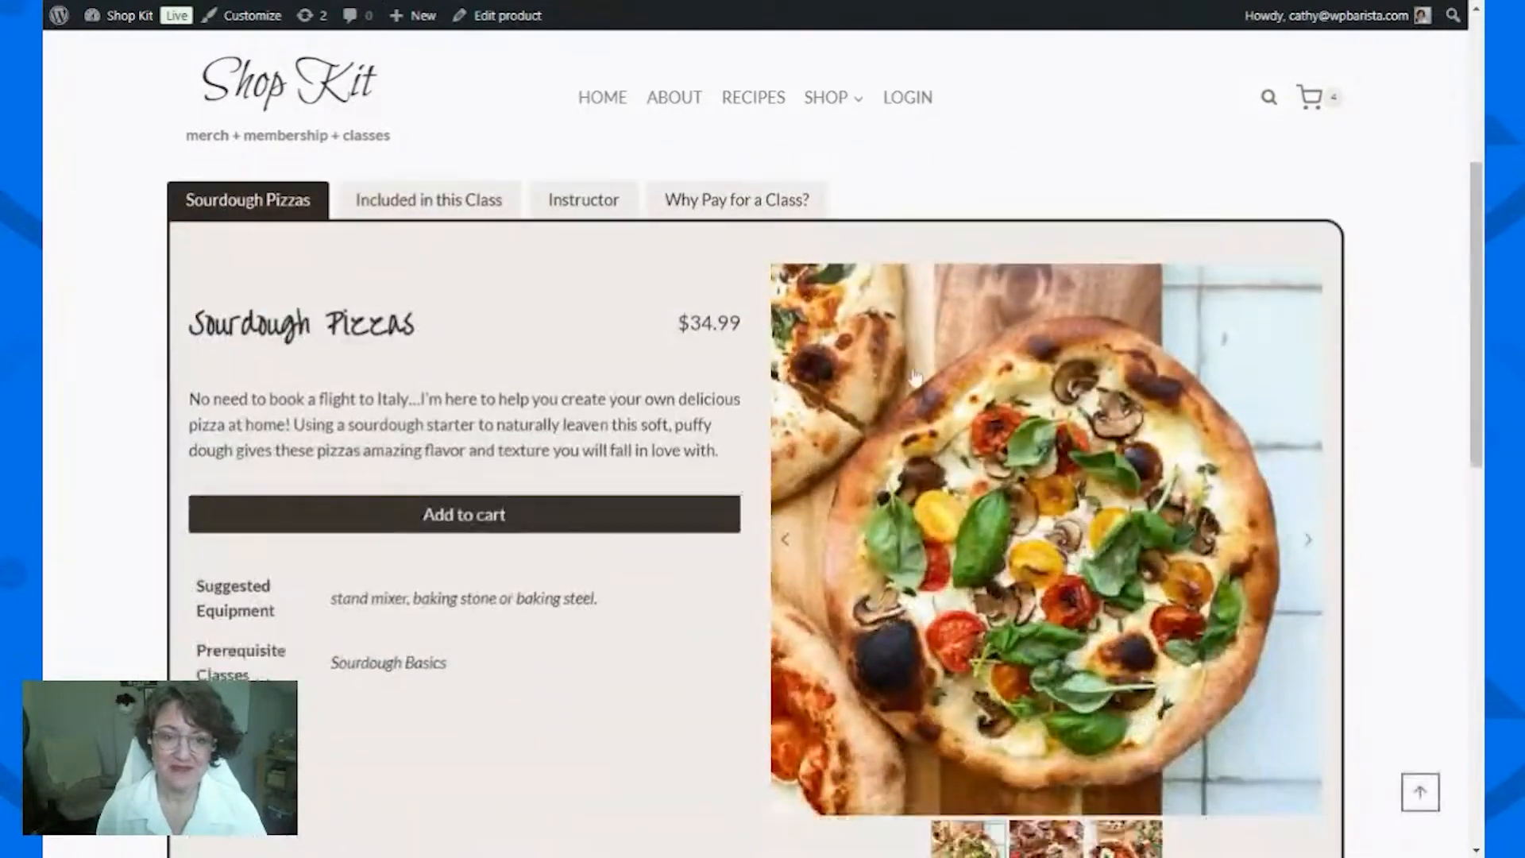
pyautogui.scroll(-3, 914, 377)
pyautogui.scroll(8, 914, 377)
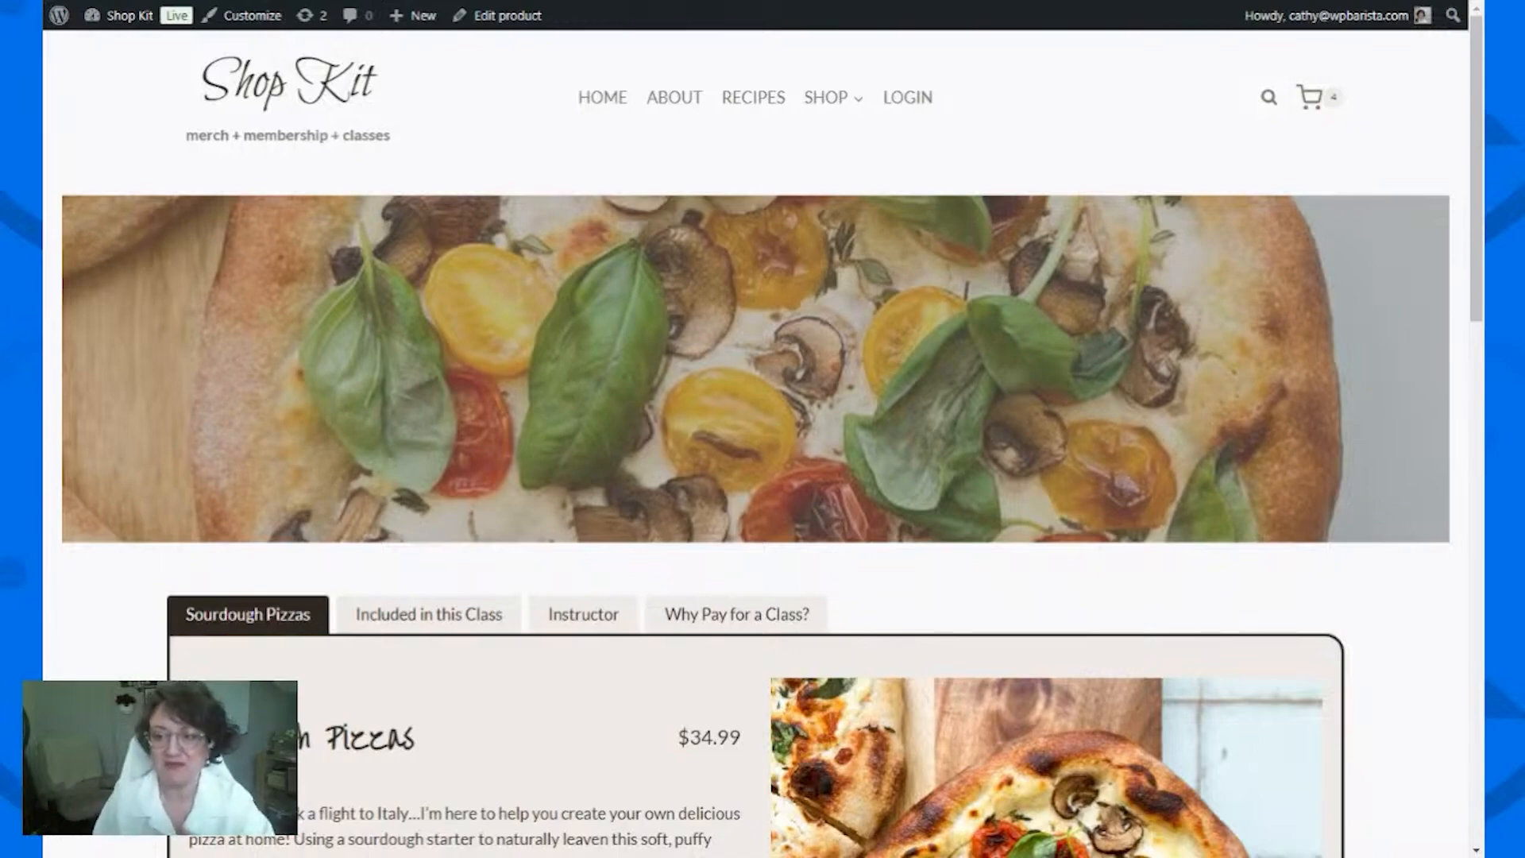
pyautogui.scroll(-8, 660, 647)
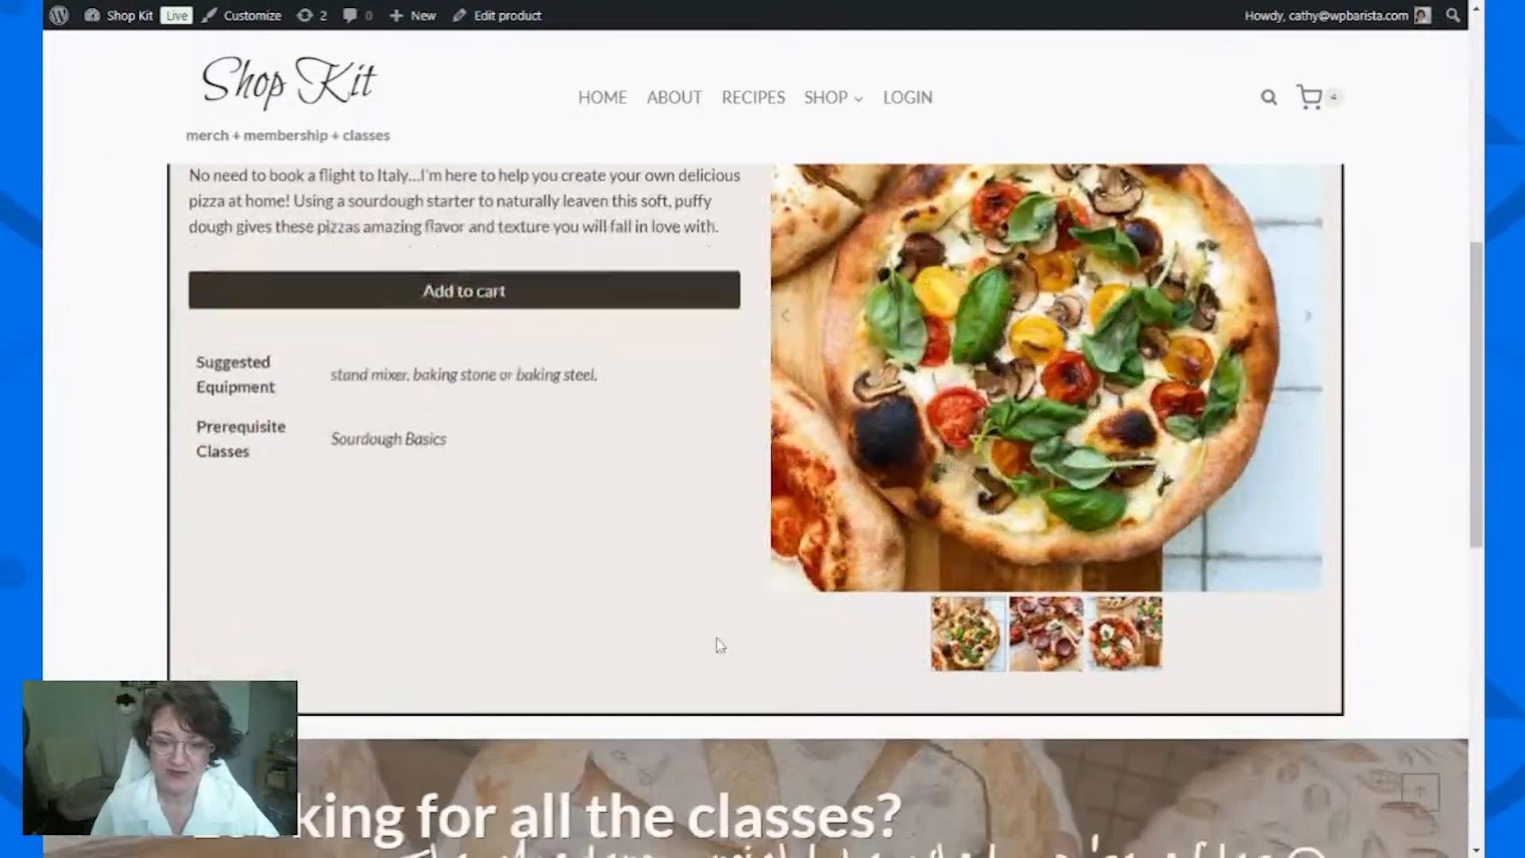
pyautogui.scroll(-10, 720, 645)
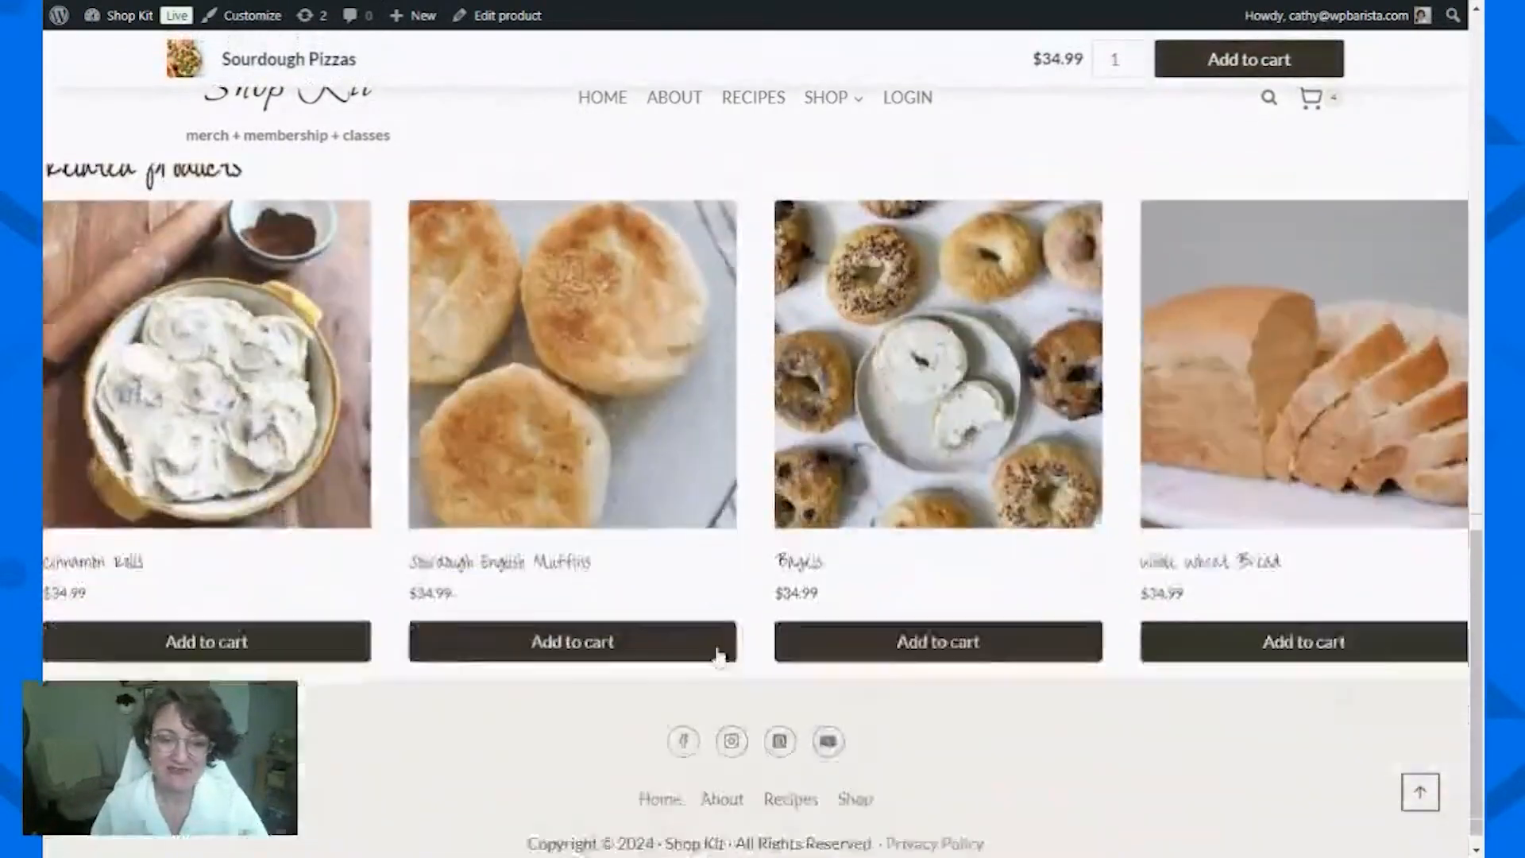
pyautogui.scroll(2, 718, 656)
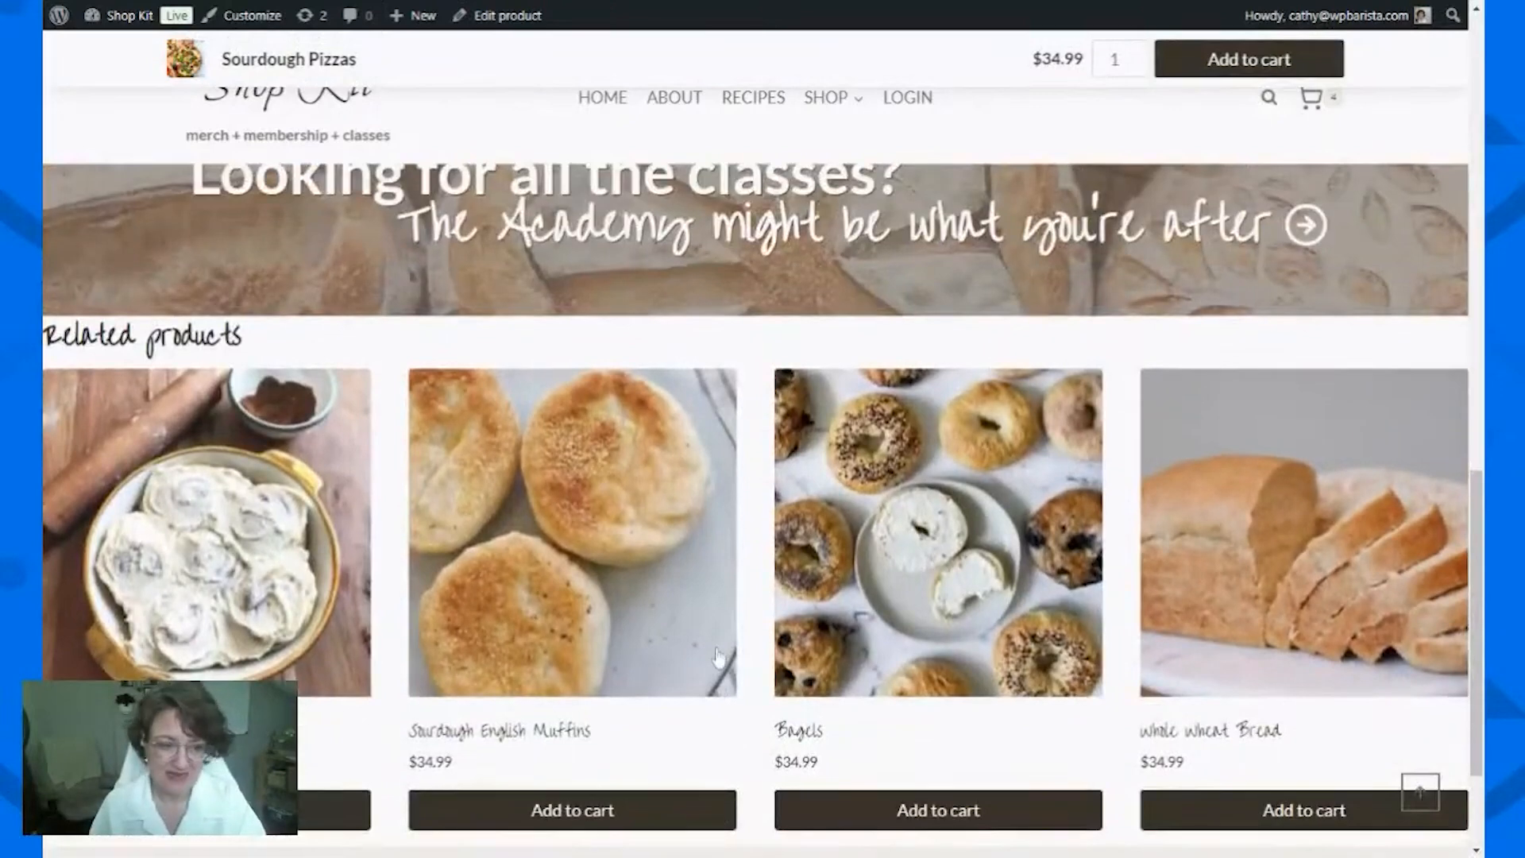
pyautogui.scroll(3, 718, 658)
pyautogui.scroll(-2, 718, 658)
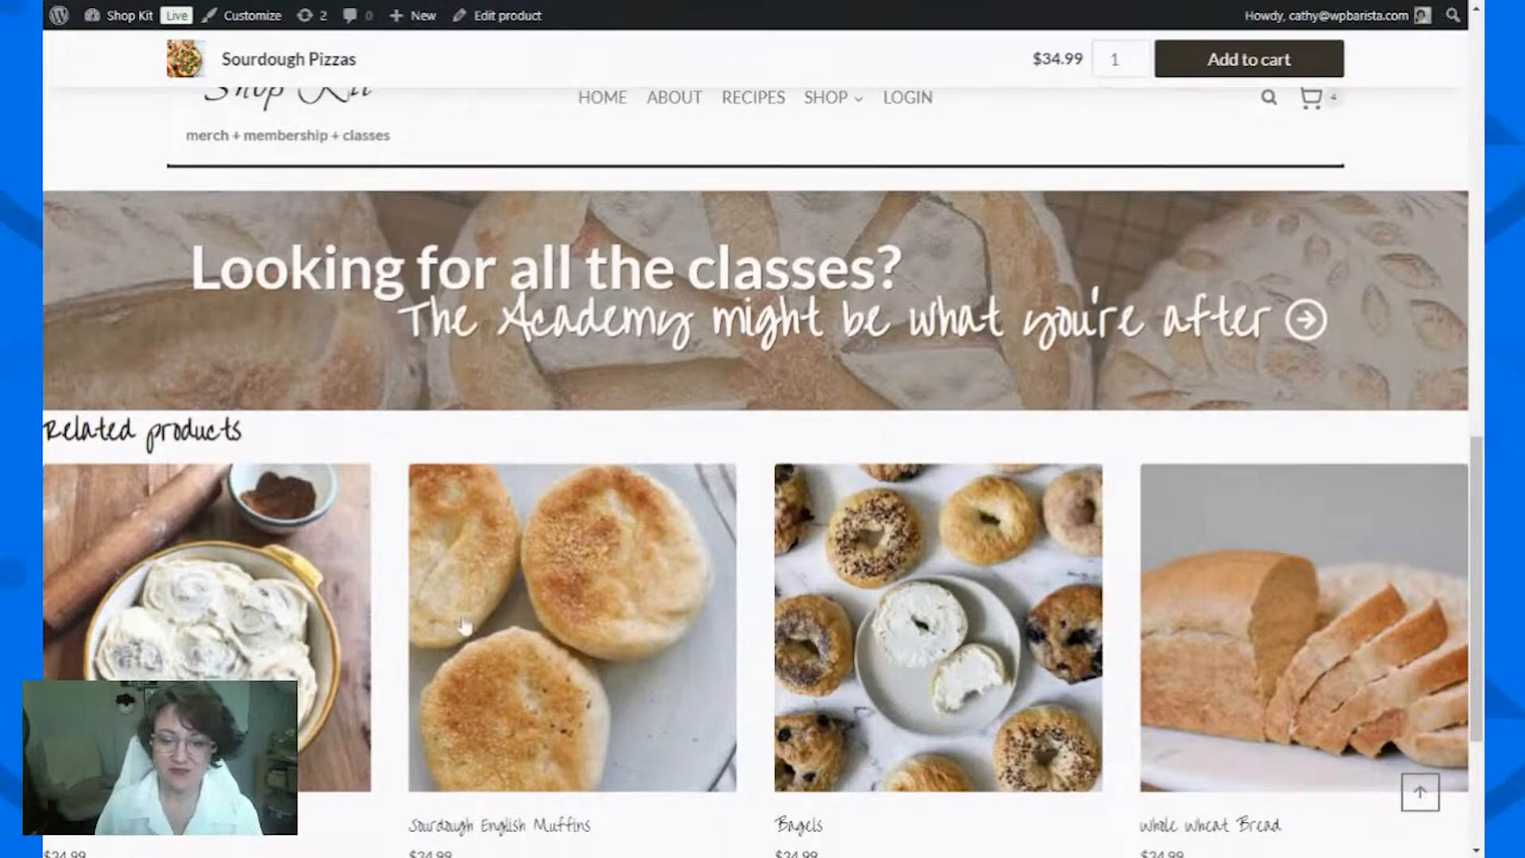
pyautogui.scroll(7, 470, 624)
pyautogui.scroll(4, 470, 624)
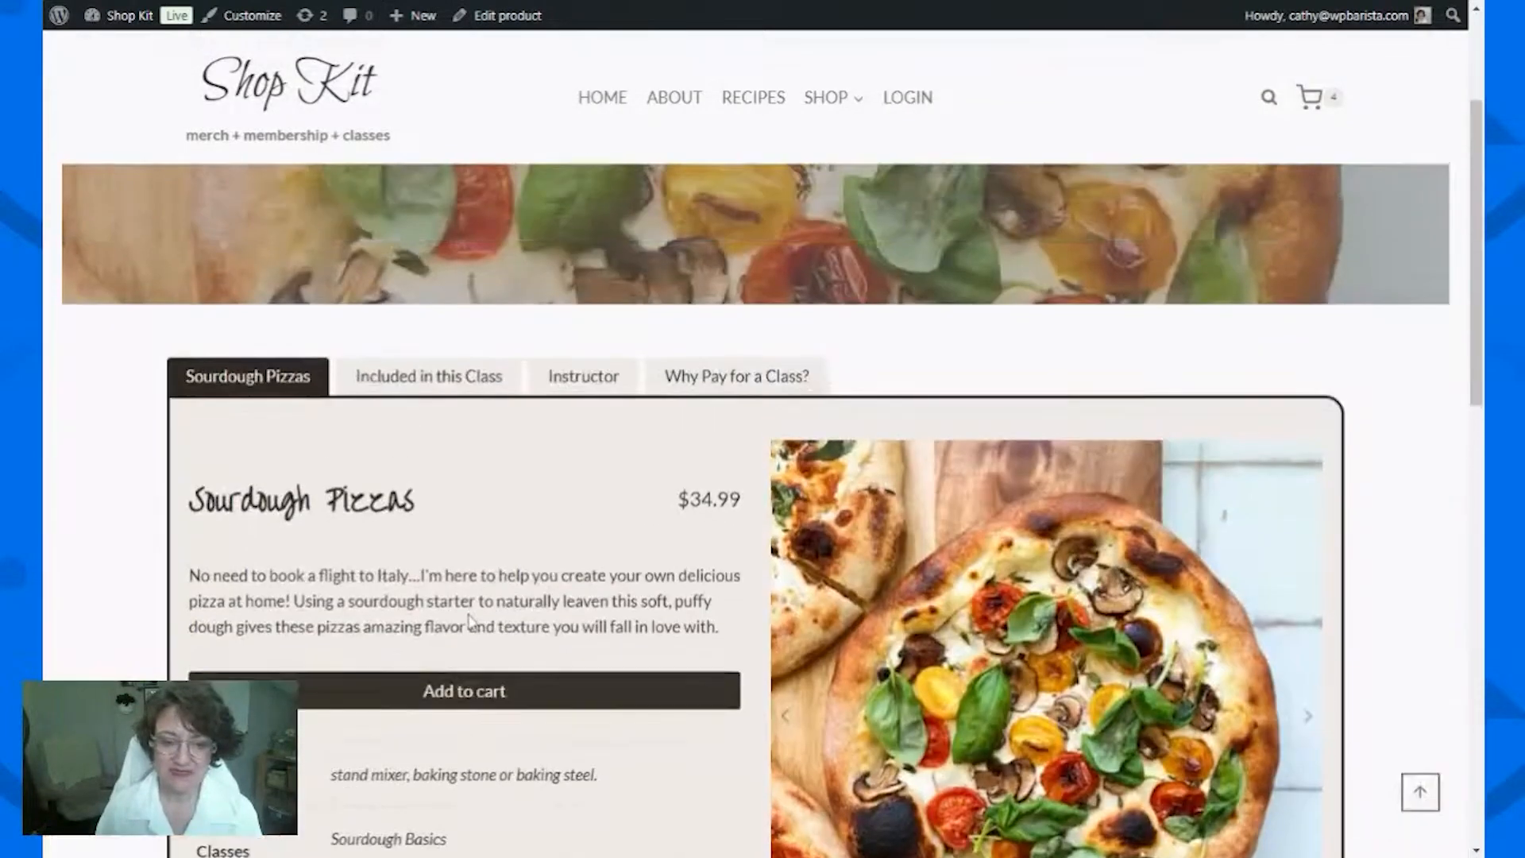
# Step: Examine the product title and class details in the first tab of the live Sourdough Pizzas page
pyautogui.moveTo(423, 499); pyautogui.dragTo(92, 514)
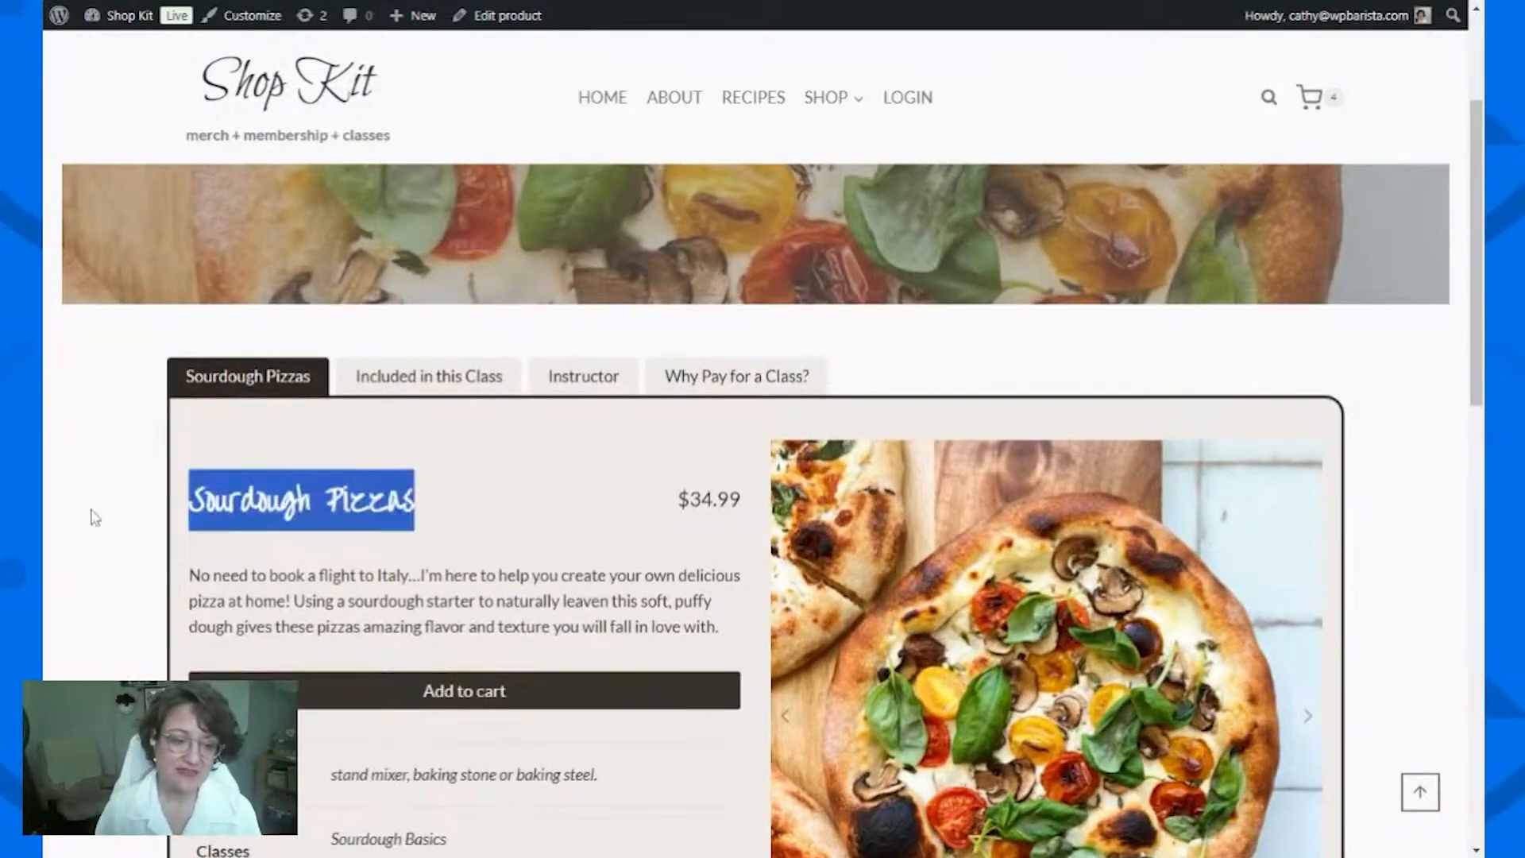
pyautogui.click(127, 536)
pyautogui.scroll(-2, 203, 521)
pyautogui.scroll(-3, 453, 588)
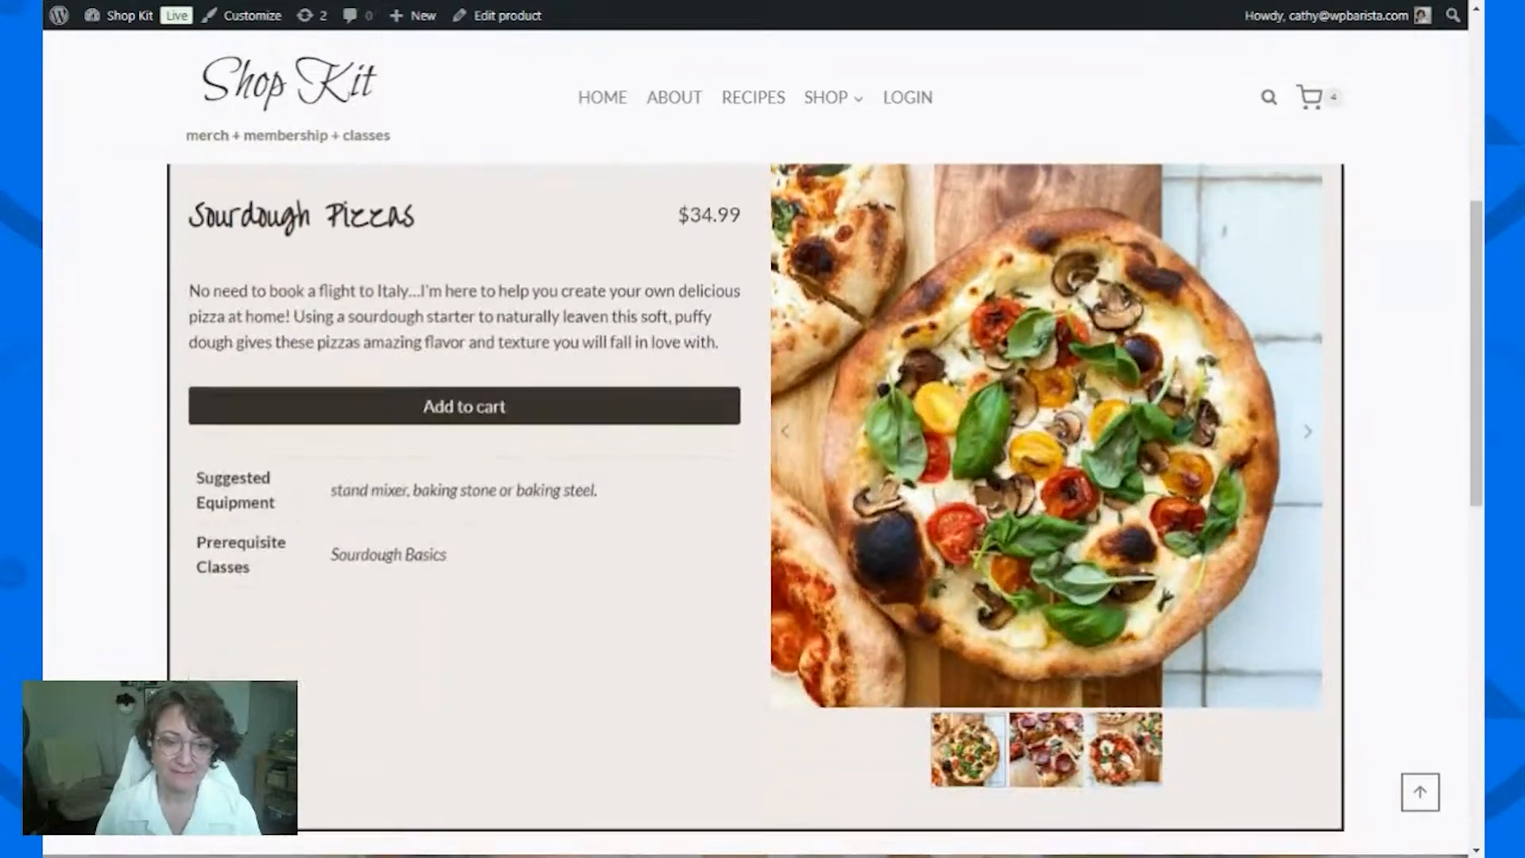
pyautogui.scroll(3, 453, 589)
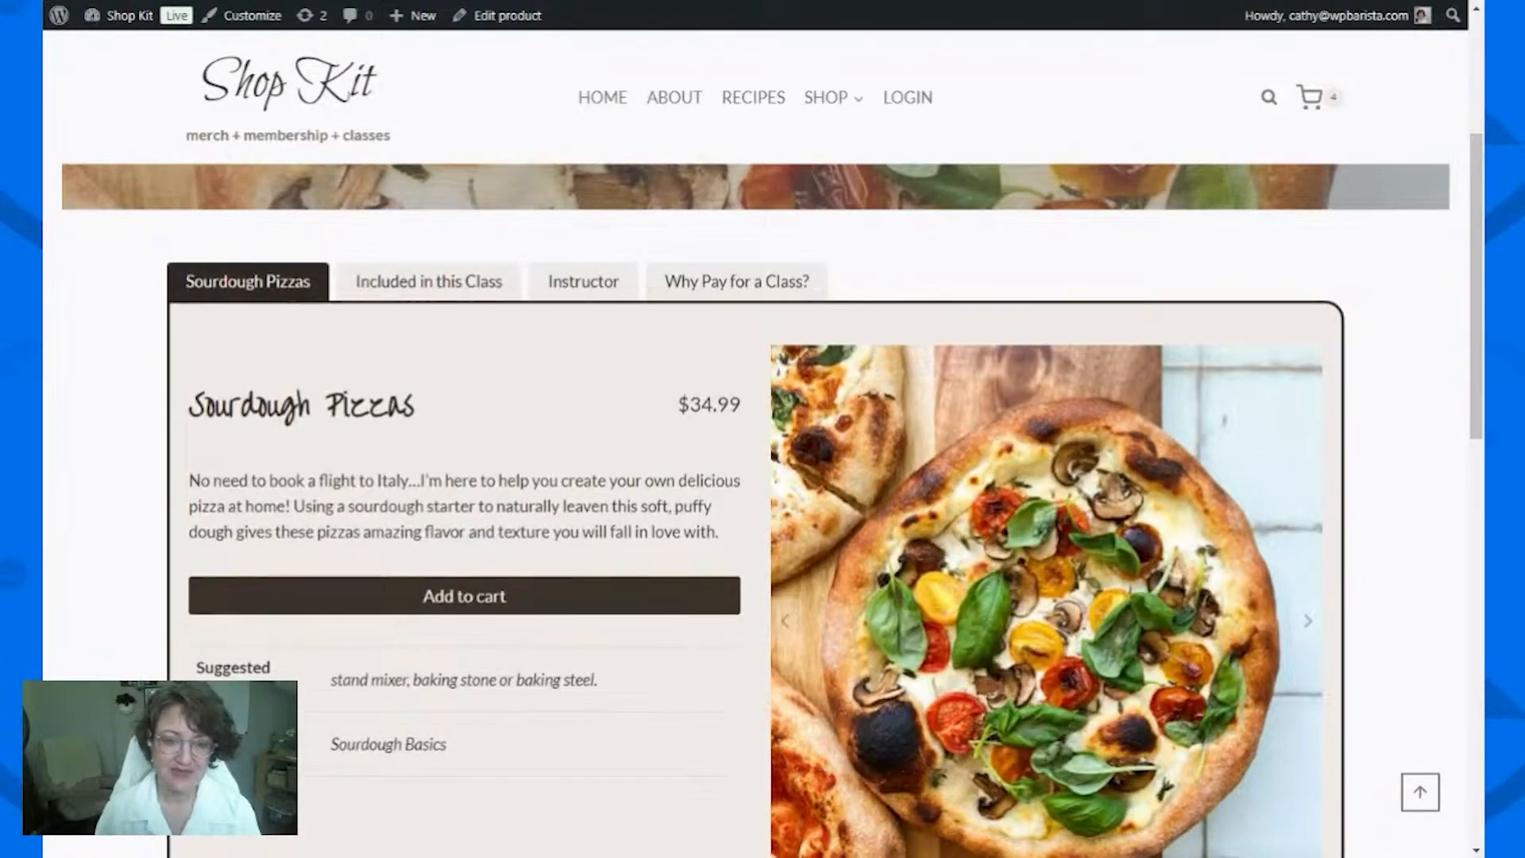
pyautogui.moveTo(416, 405); pyautogui.dragTo(215, 406)
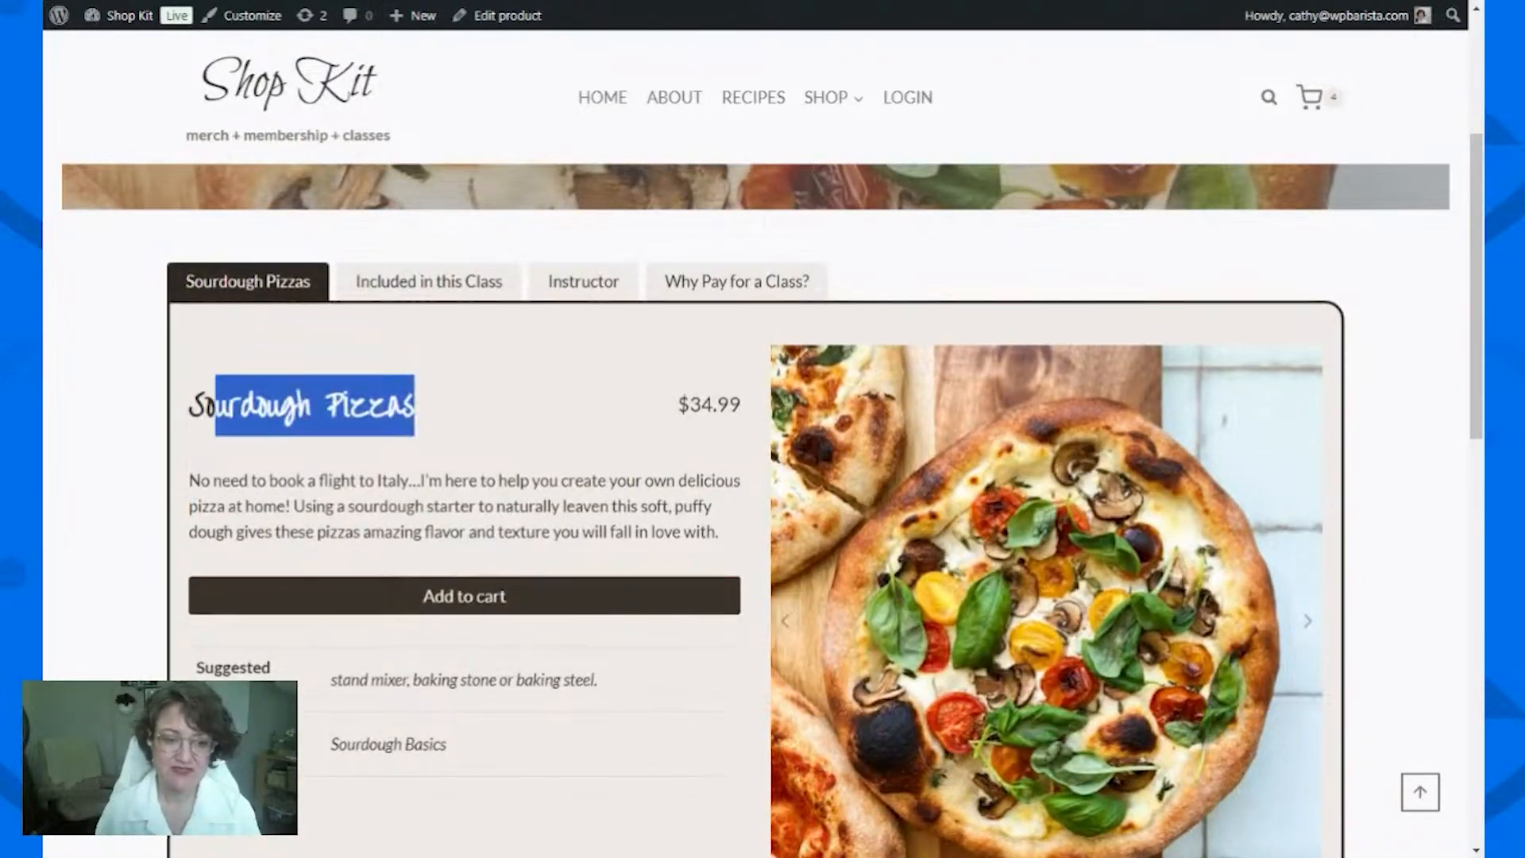
pyautogui.click(495, 1)
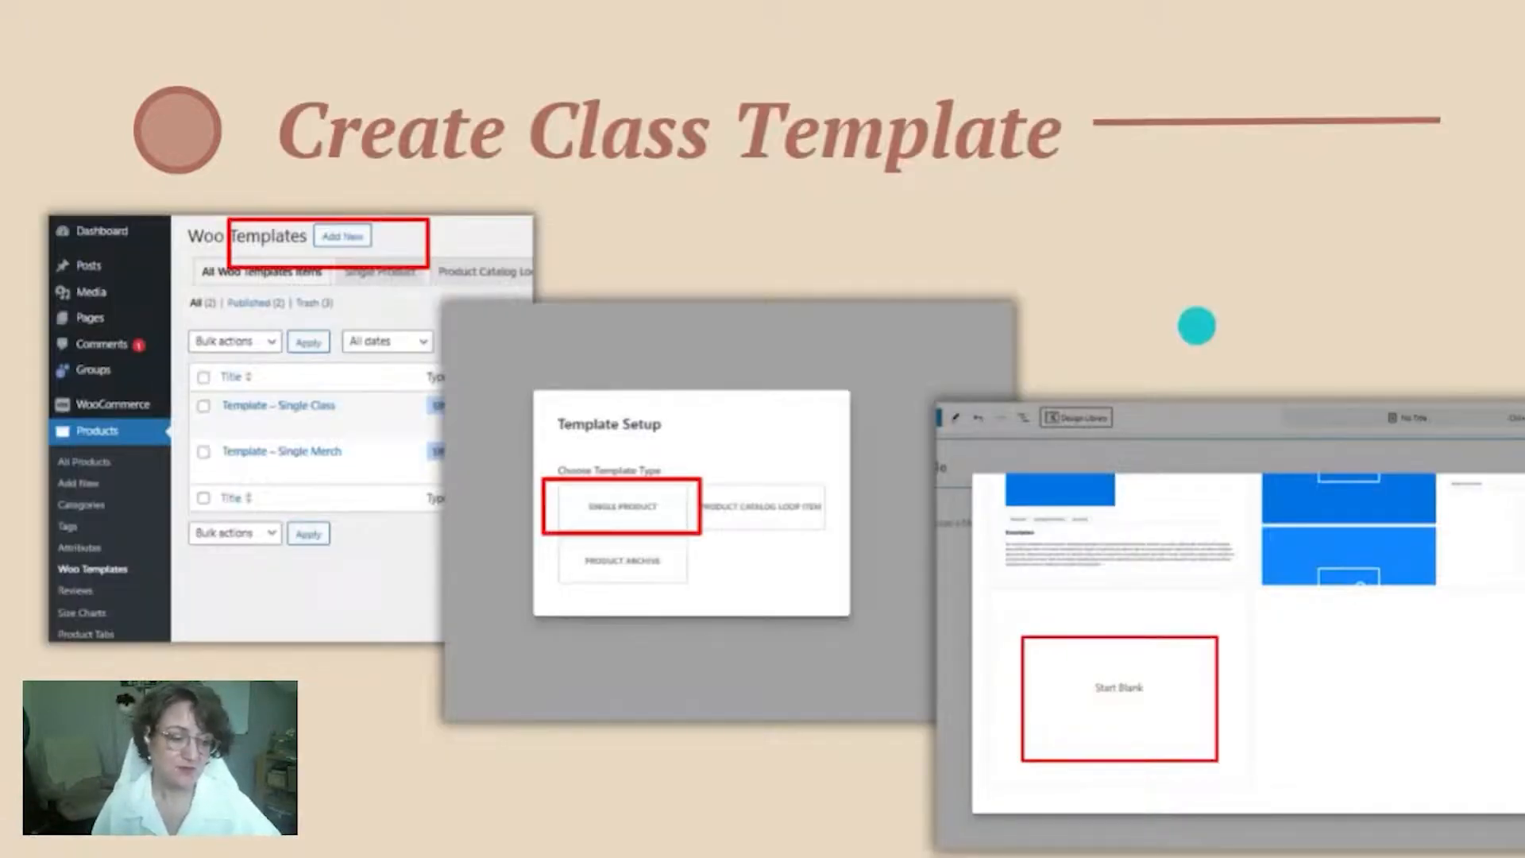
pyautogui.click(1198, 326)
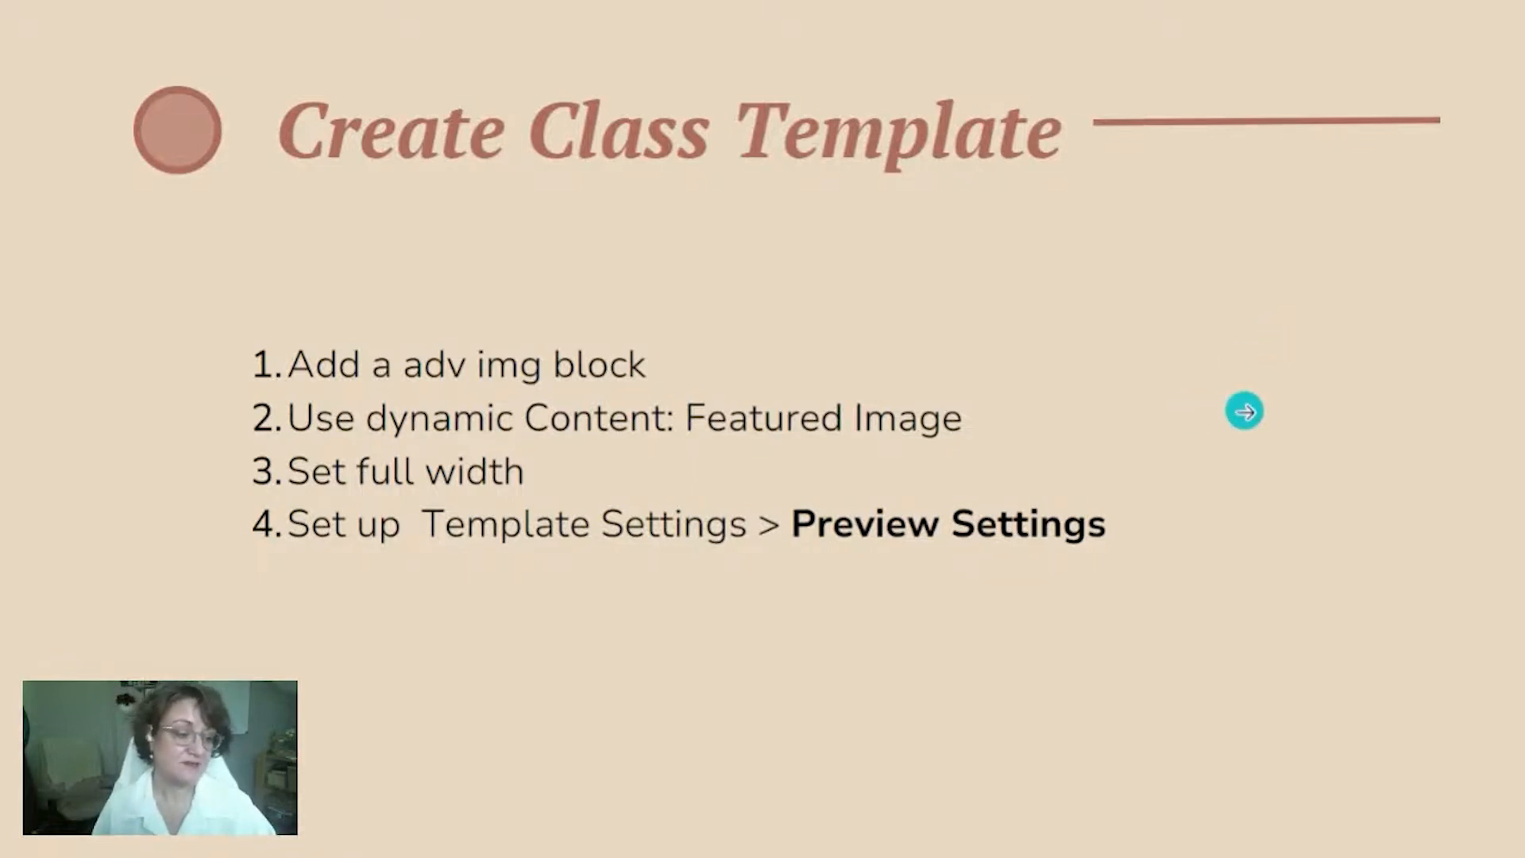
pyautogui.click(1244, 411)
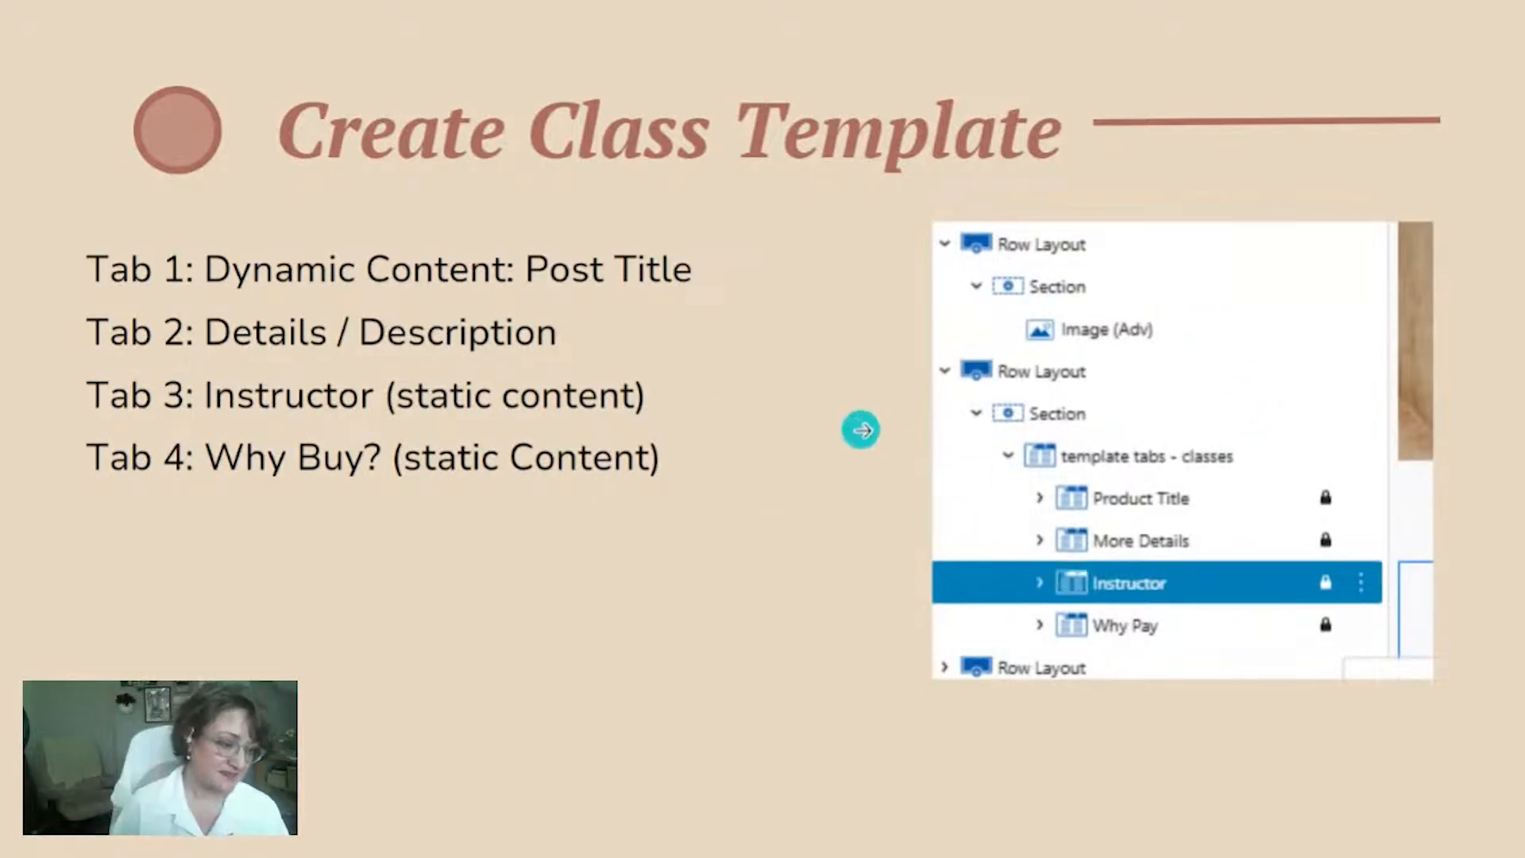
pyautogui.click(859, 429)
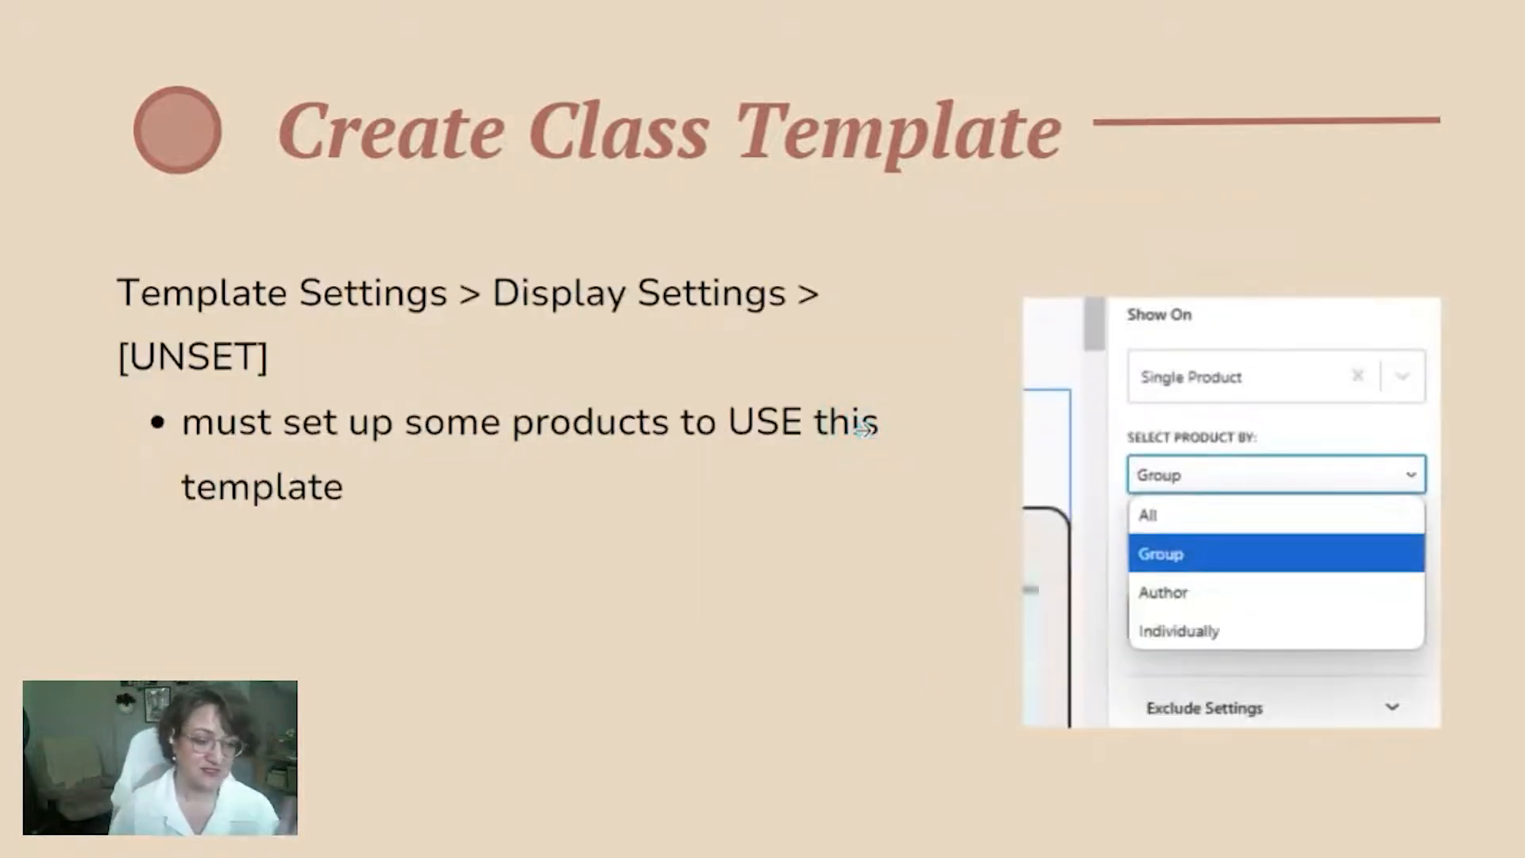
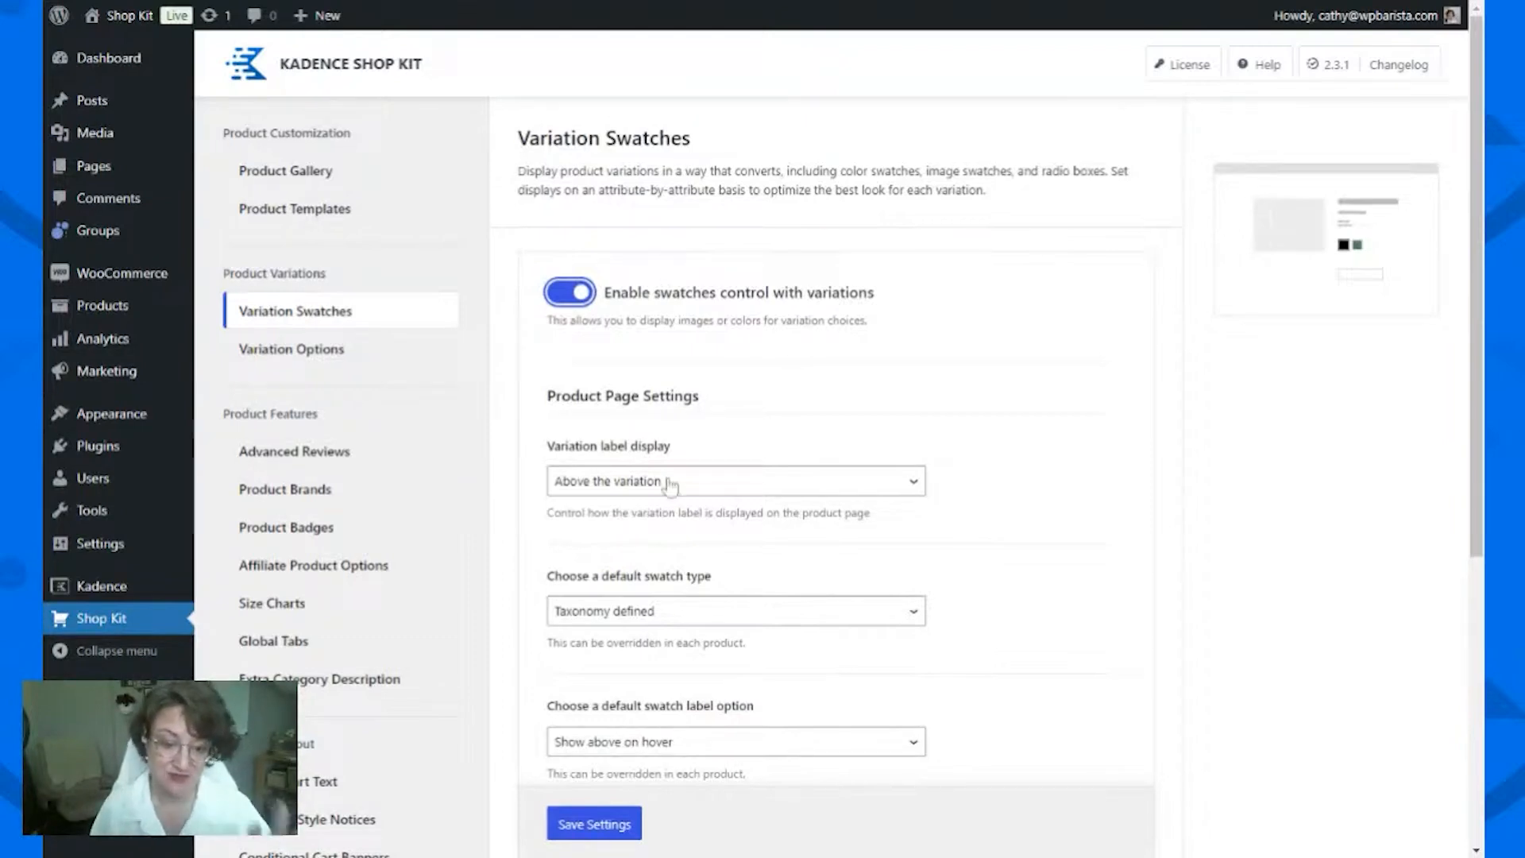
# Step: Review the Variation Swatches options for the product page and archives, and save the settings
pyautogui.scroll(-3, 690, 484)
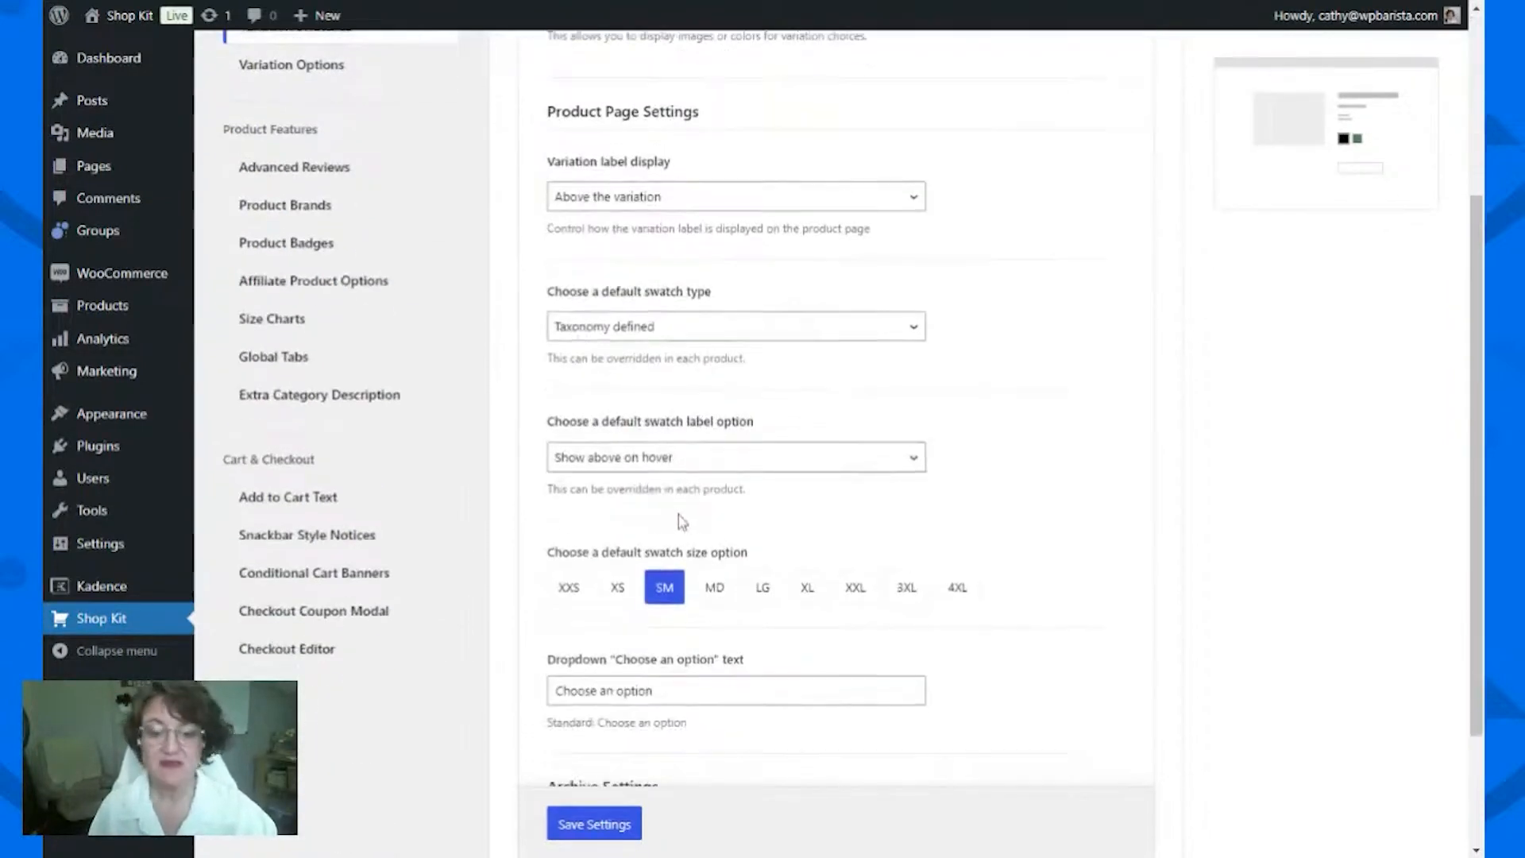
pyautogui.scroll(1, 681, 518)
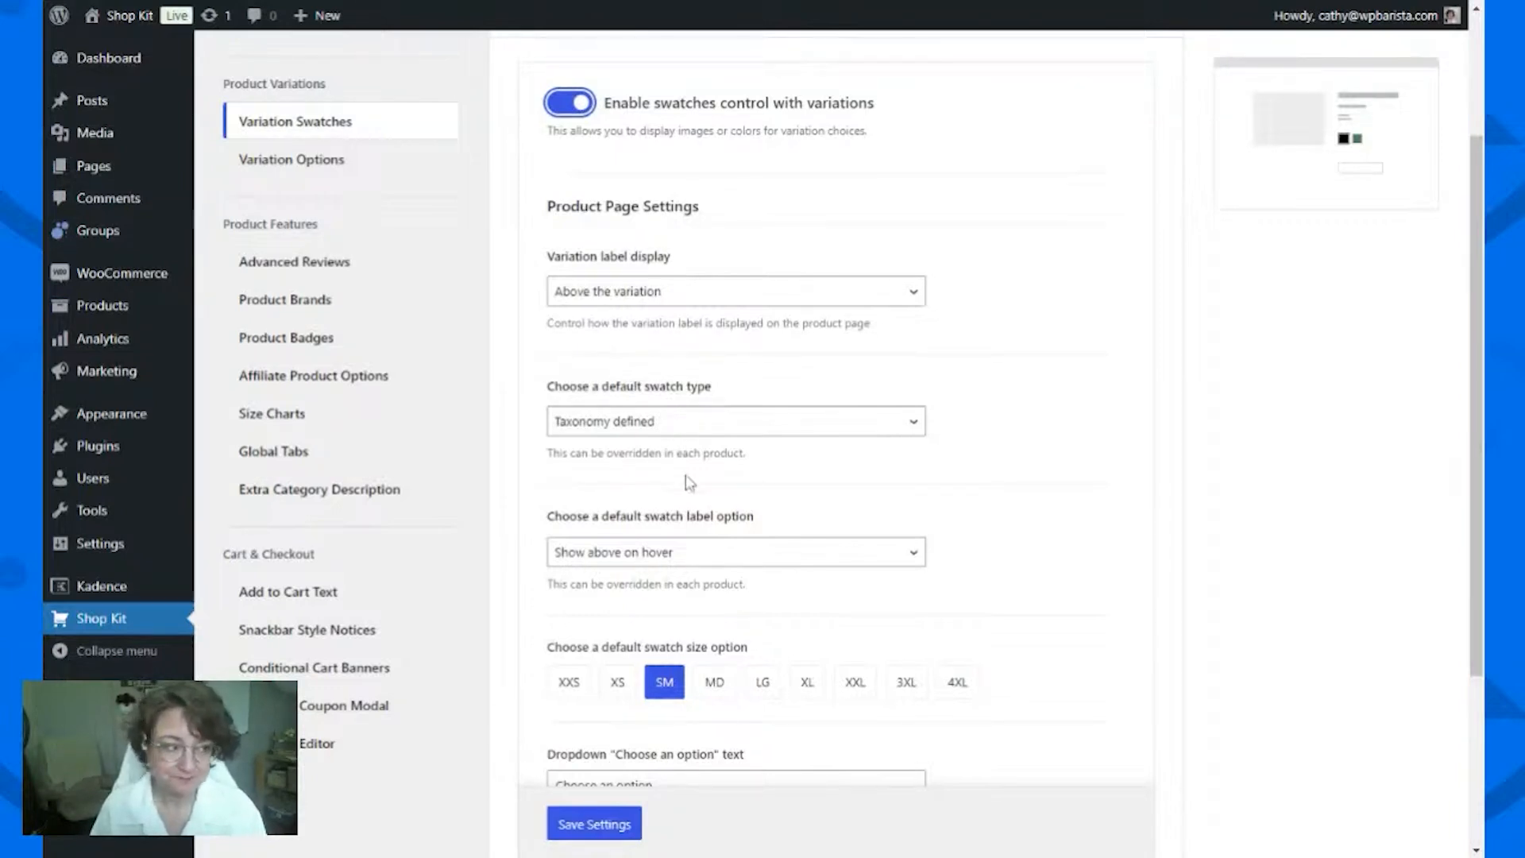
pyautogui.scroll(-3, 689, 482)
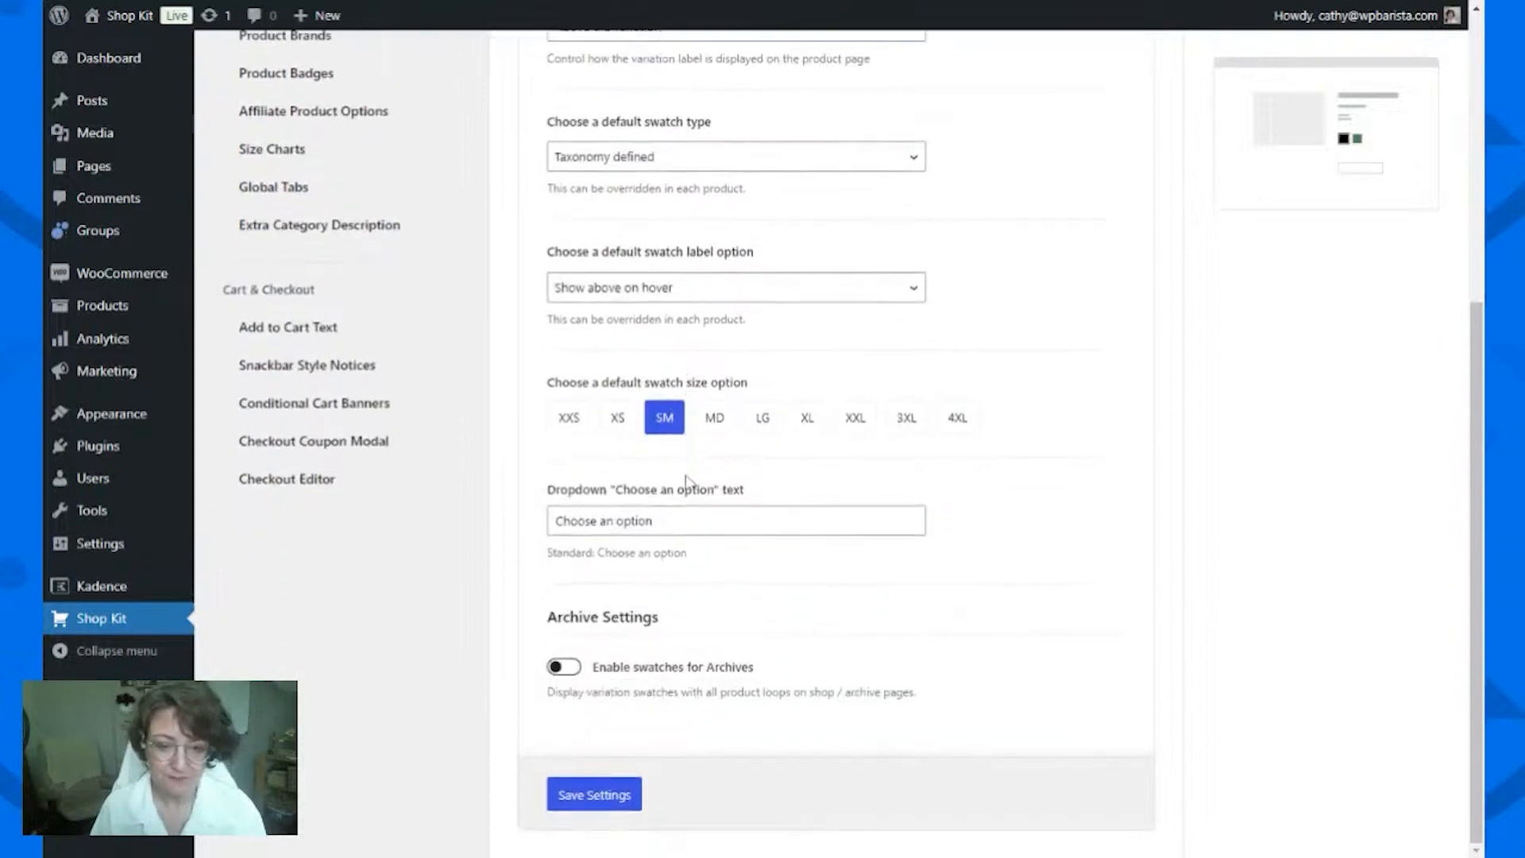
pyautogui.scroll(2, 687, 481)
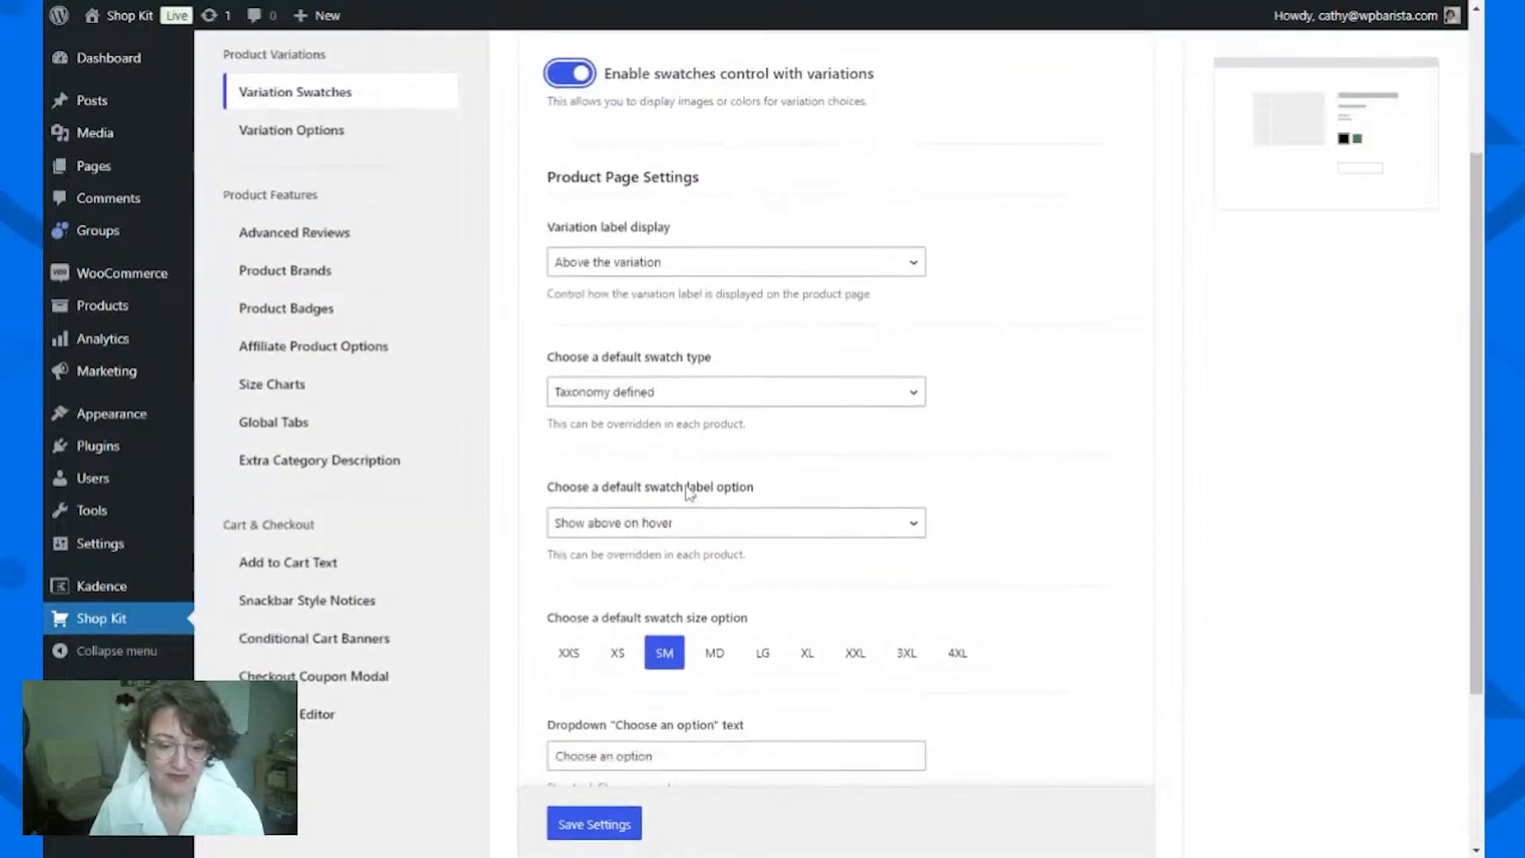
pyautogui.scroll(-1, 651, 675)
pyautogui.scroll(-1, 608, 802)
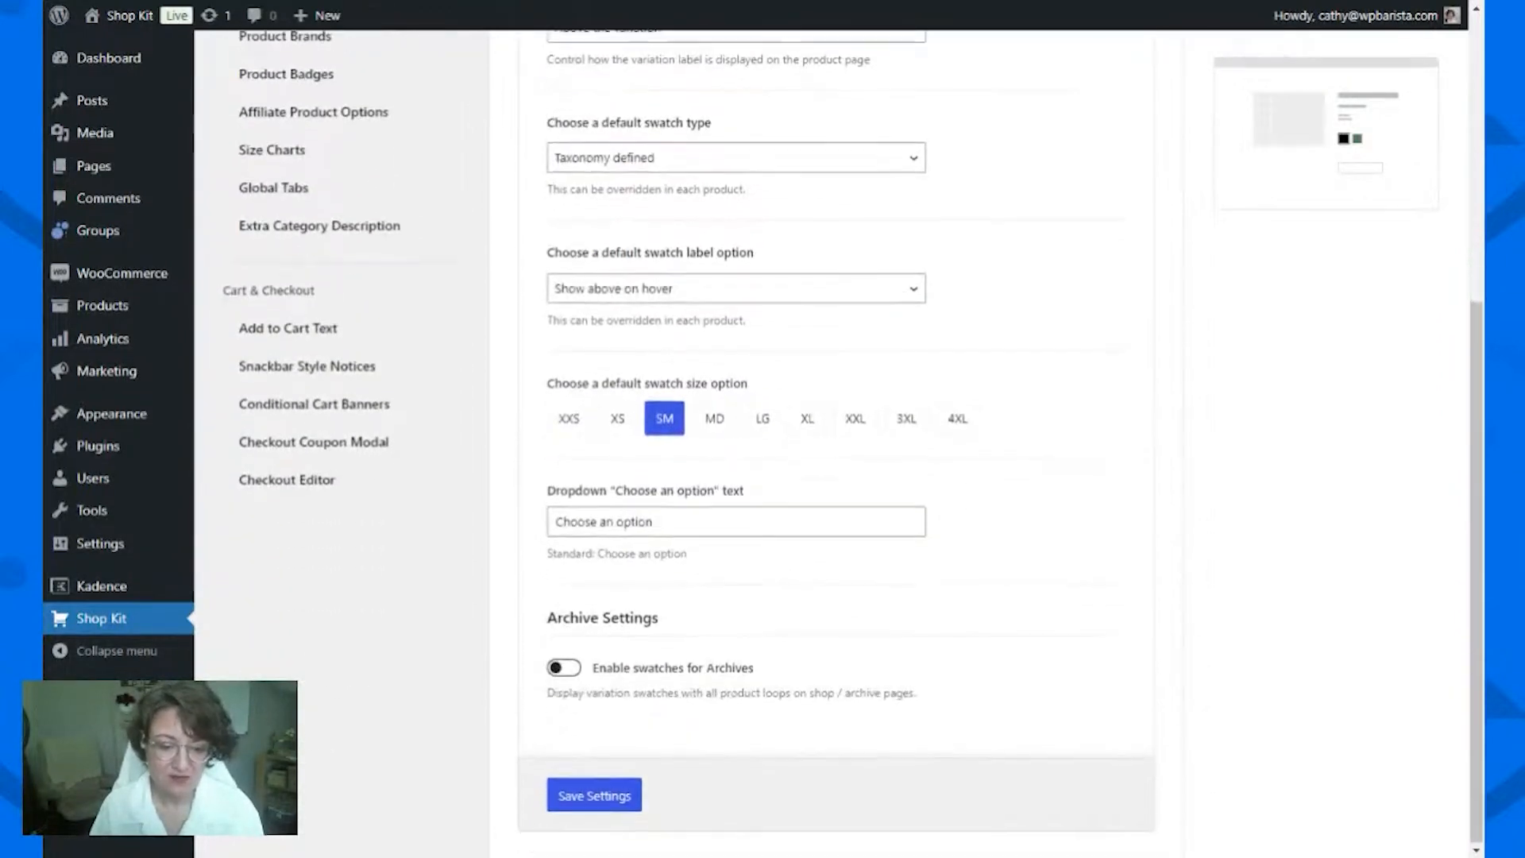
pyautogui.click(607, 797)
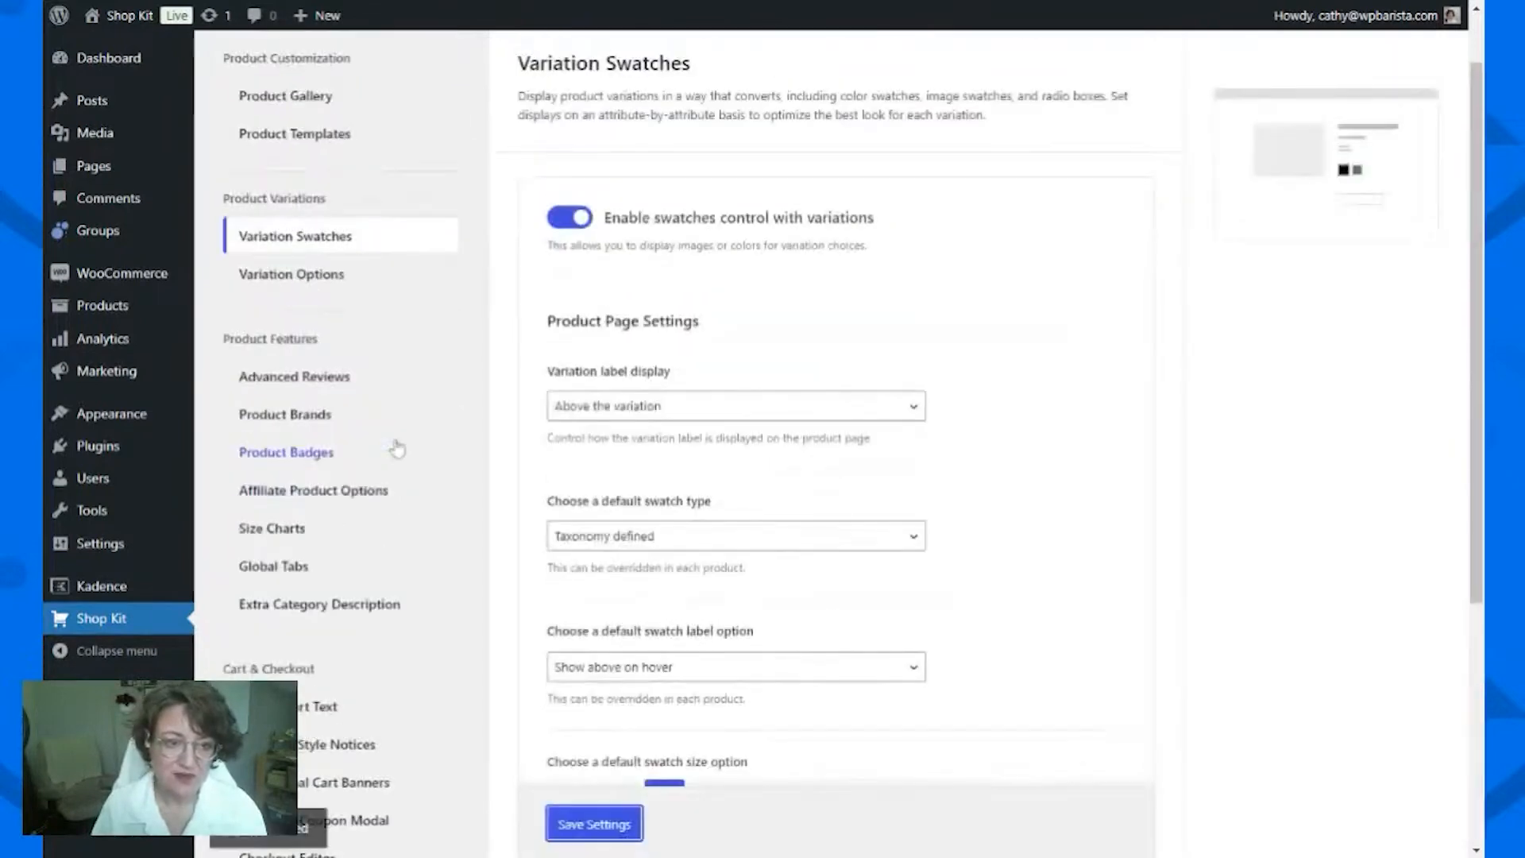
# Step: Check the Variation Options page, then enable Size Charts for products and save the setting
pyautogui.click(326, 277)
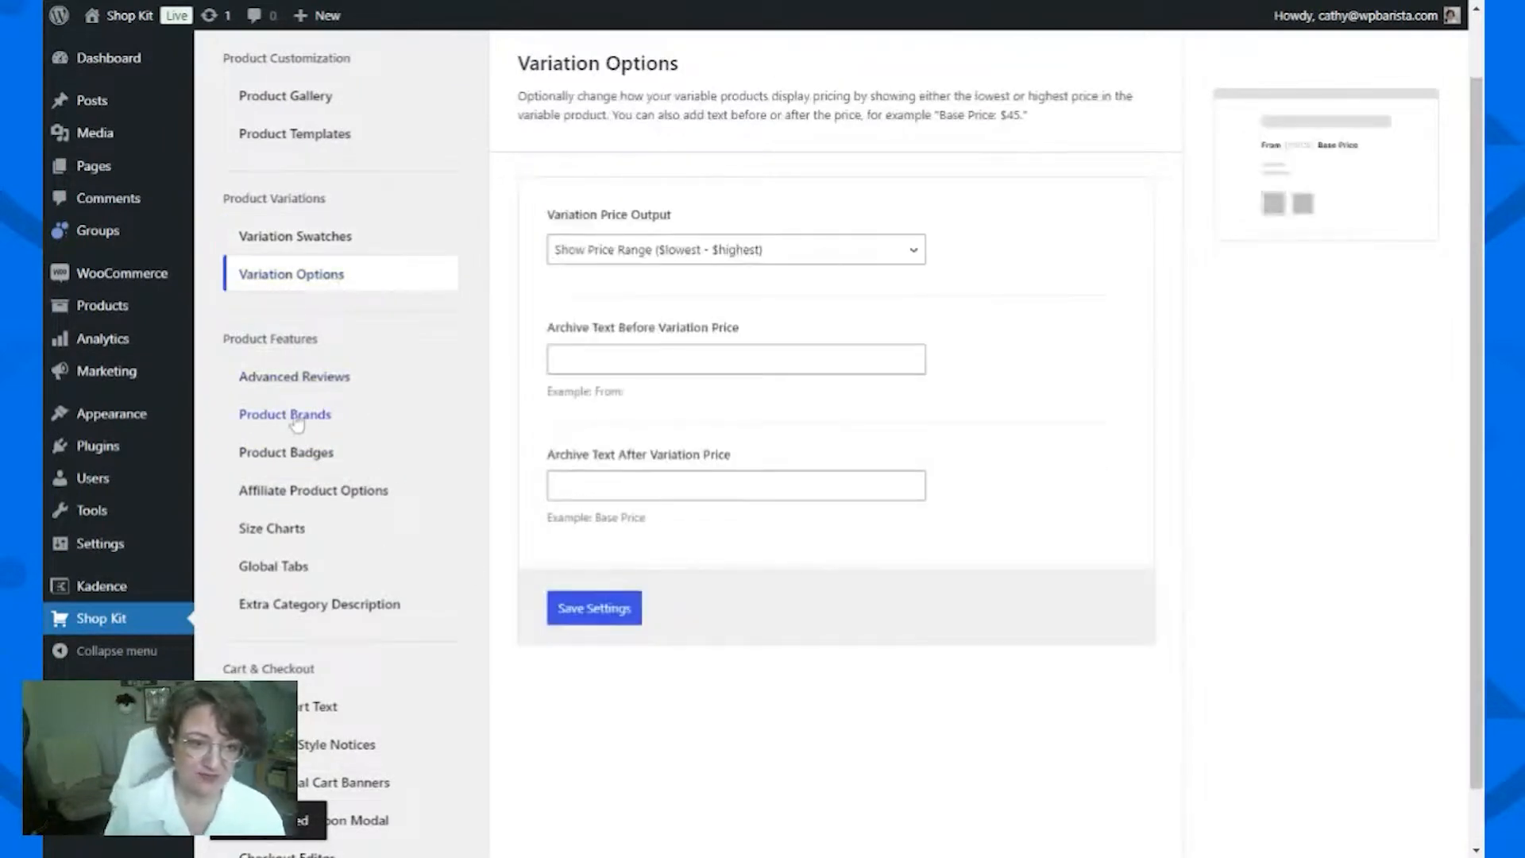
pyautogui.click(290, 530)
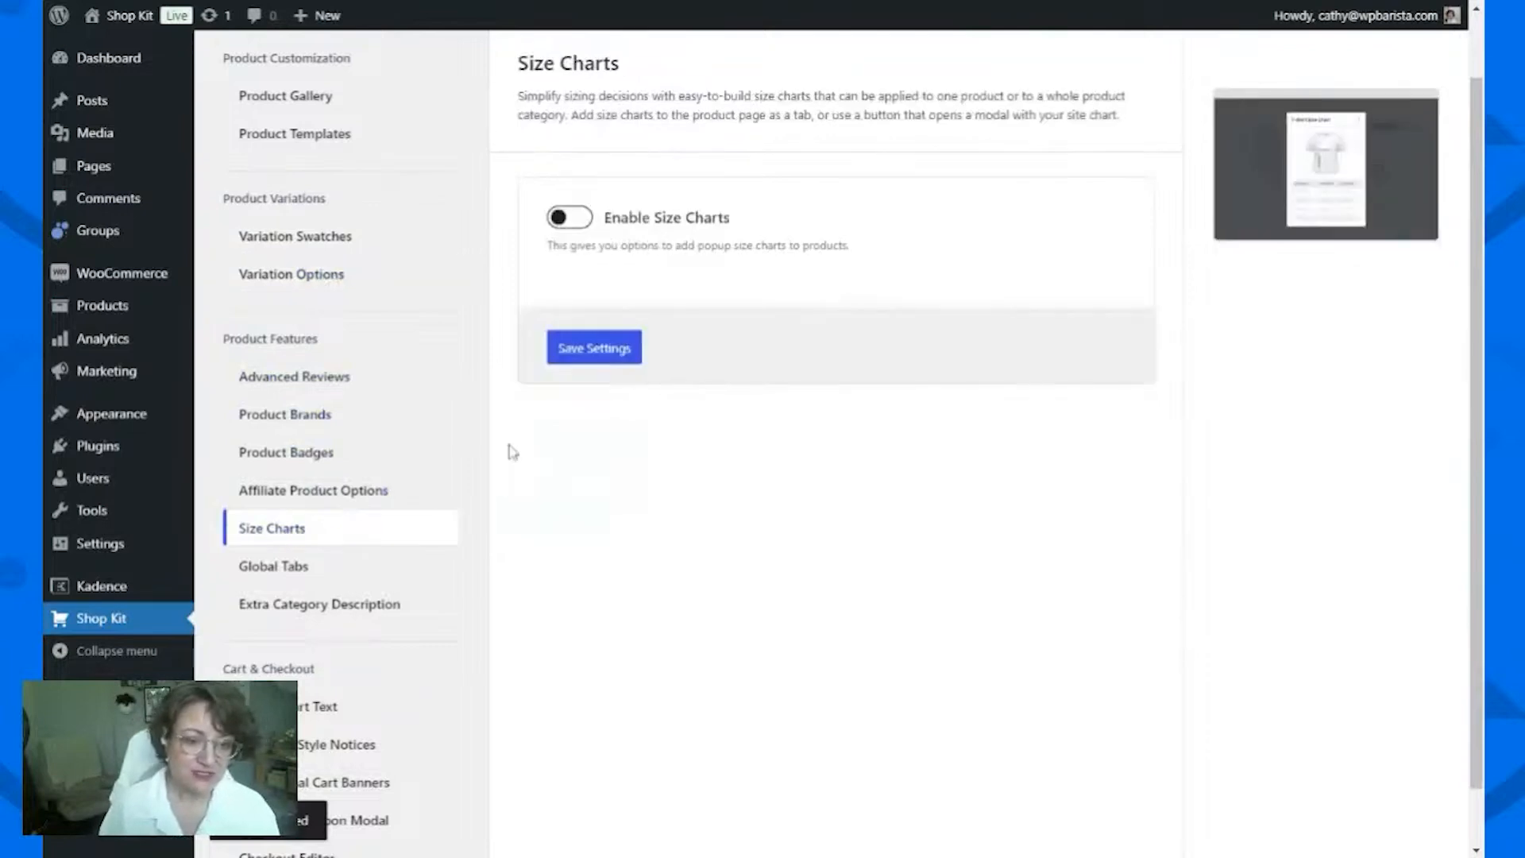
pyautogui.click(575, 224)
pyautogui.click(596, 411)
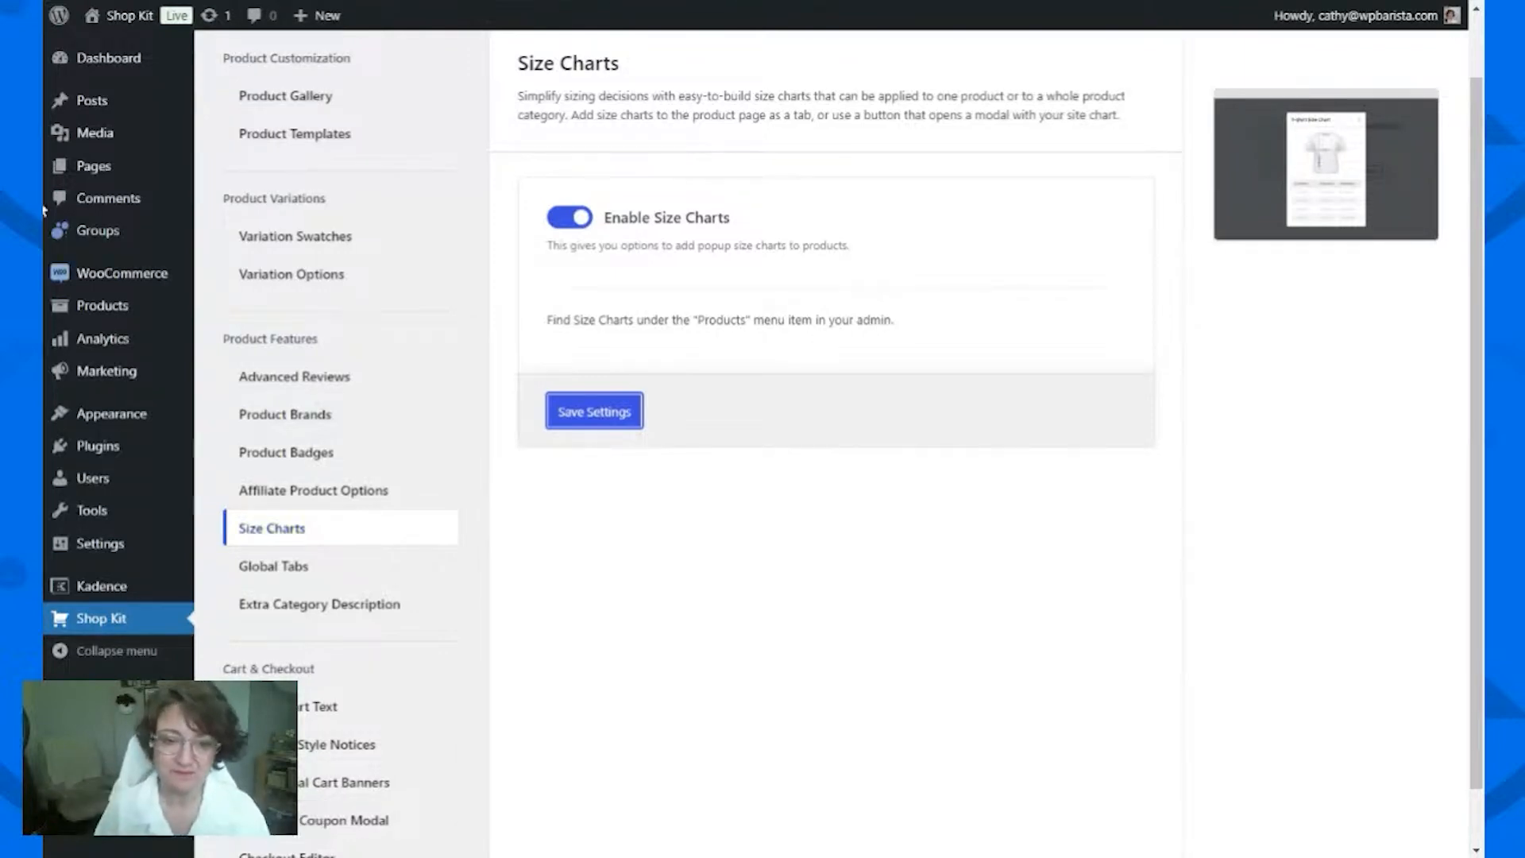
pyautogui.click(585, 429)
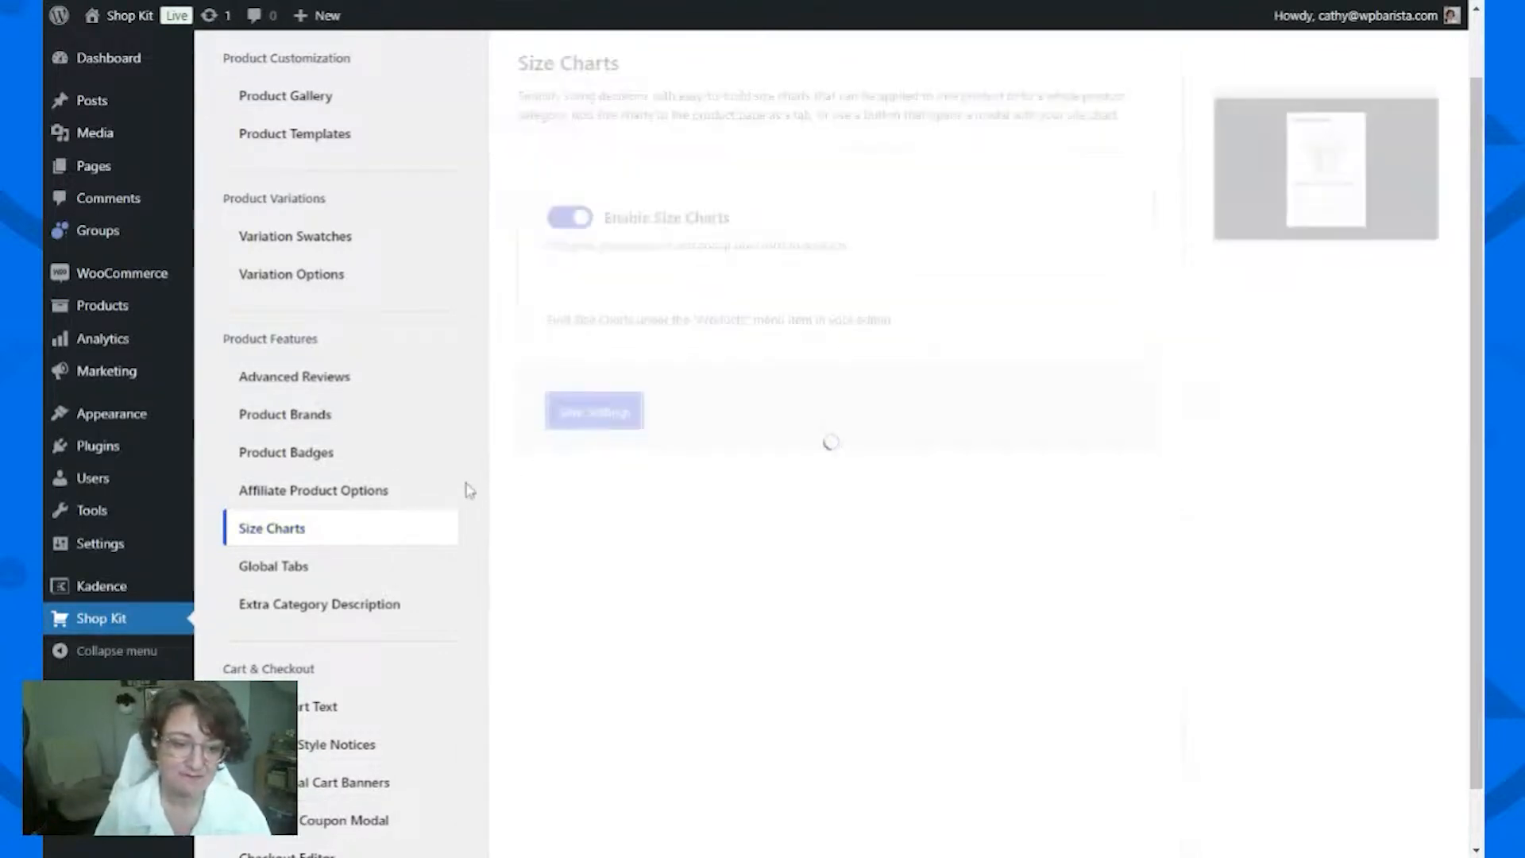
# Step: Enable Global Tabs for products in the shop settings and save the change
pyautogui.click(311, 566)
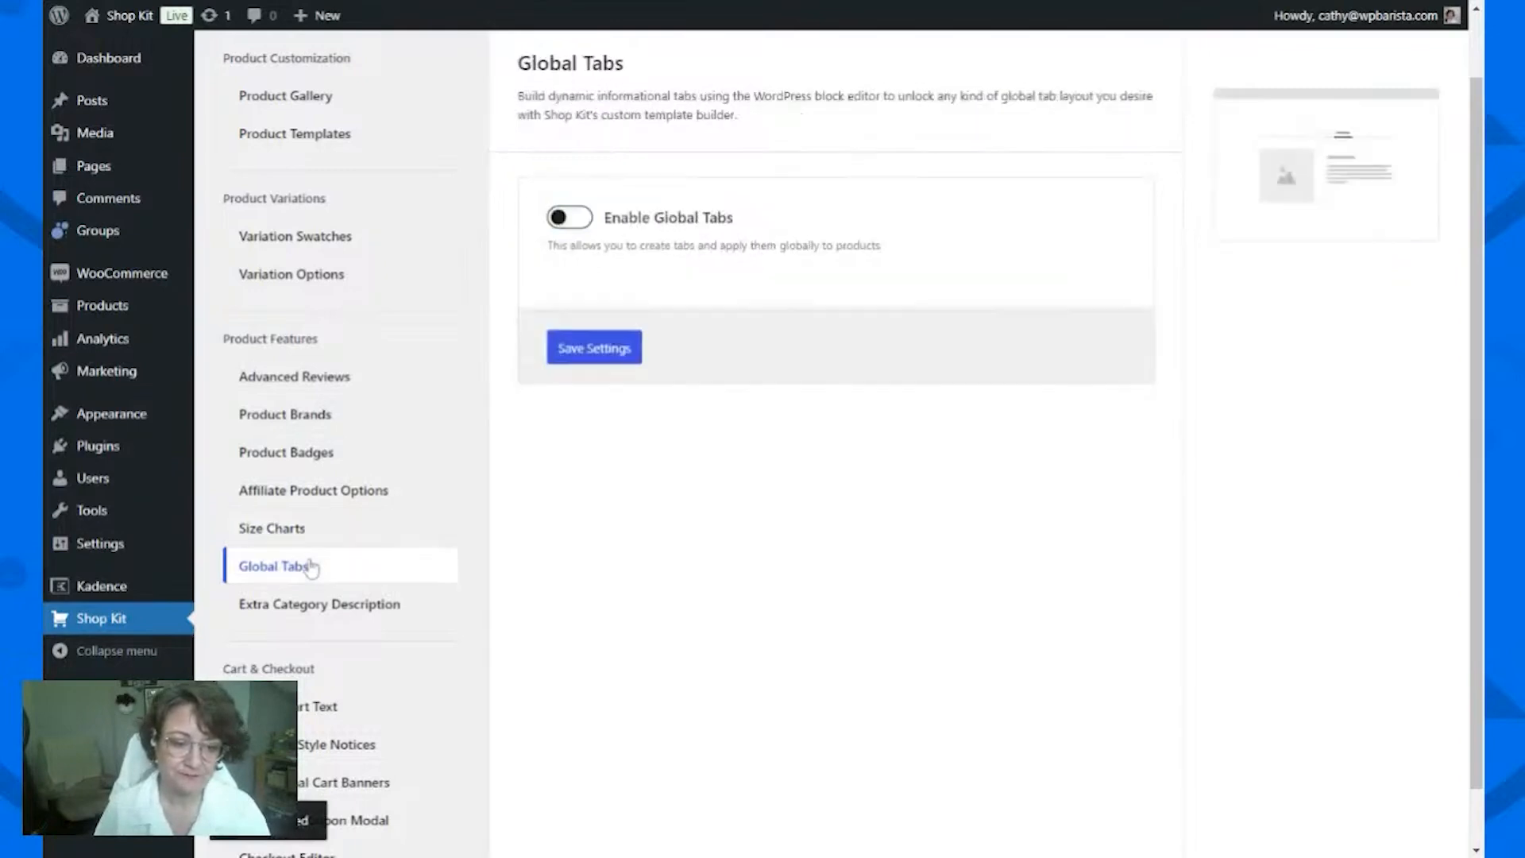
pyautogui.click(567, 217)
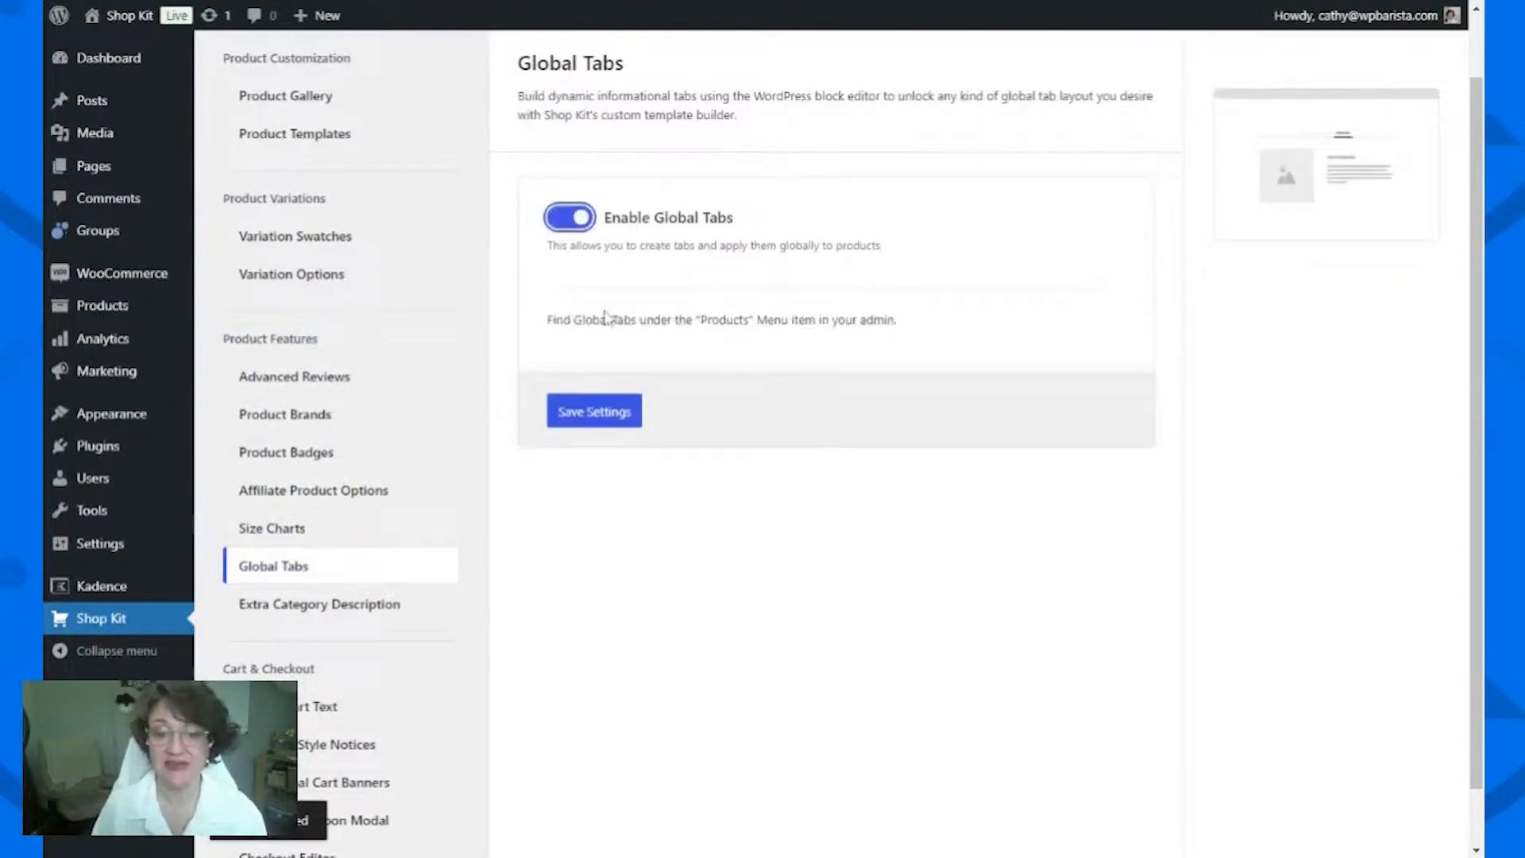
pyautogui.click(597, 410)
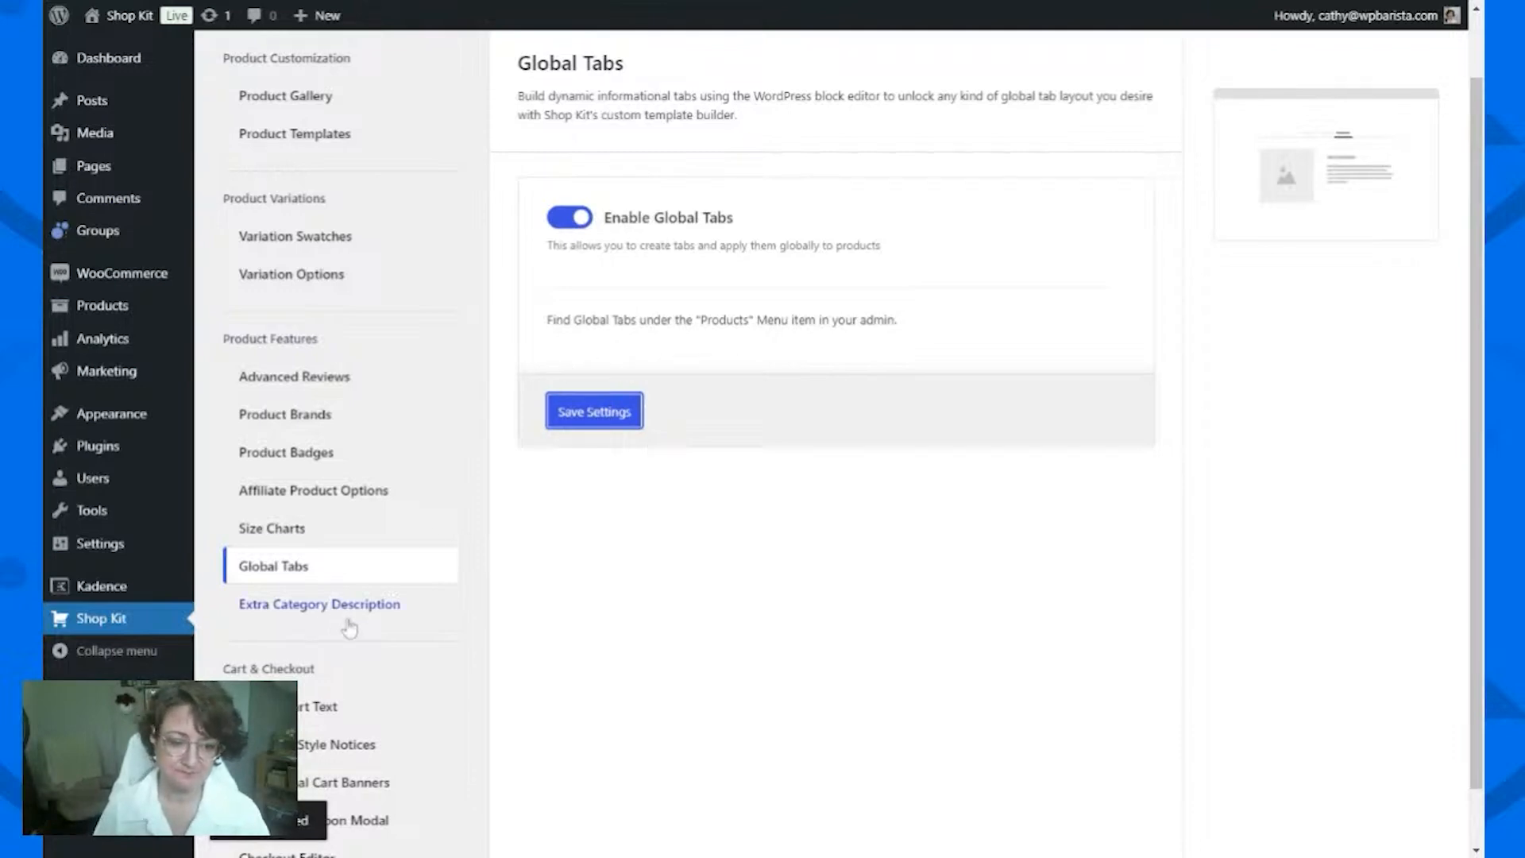
pyautogui.scroll(-1, 350, 628)
pyautogui.scroll(2, 586, 517)
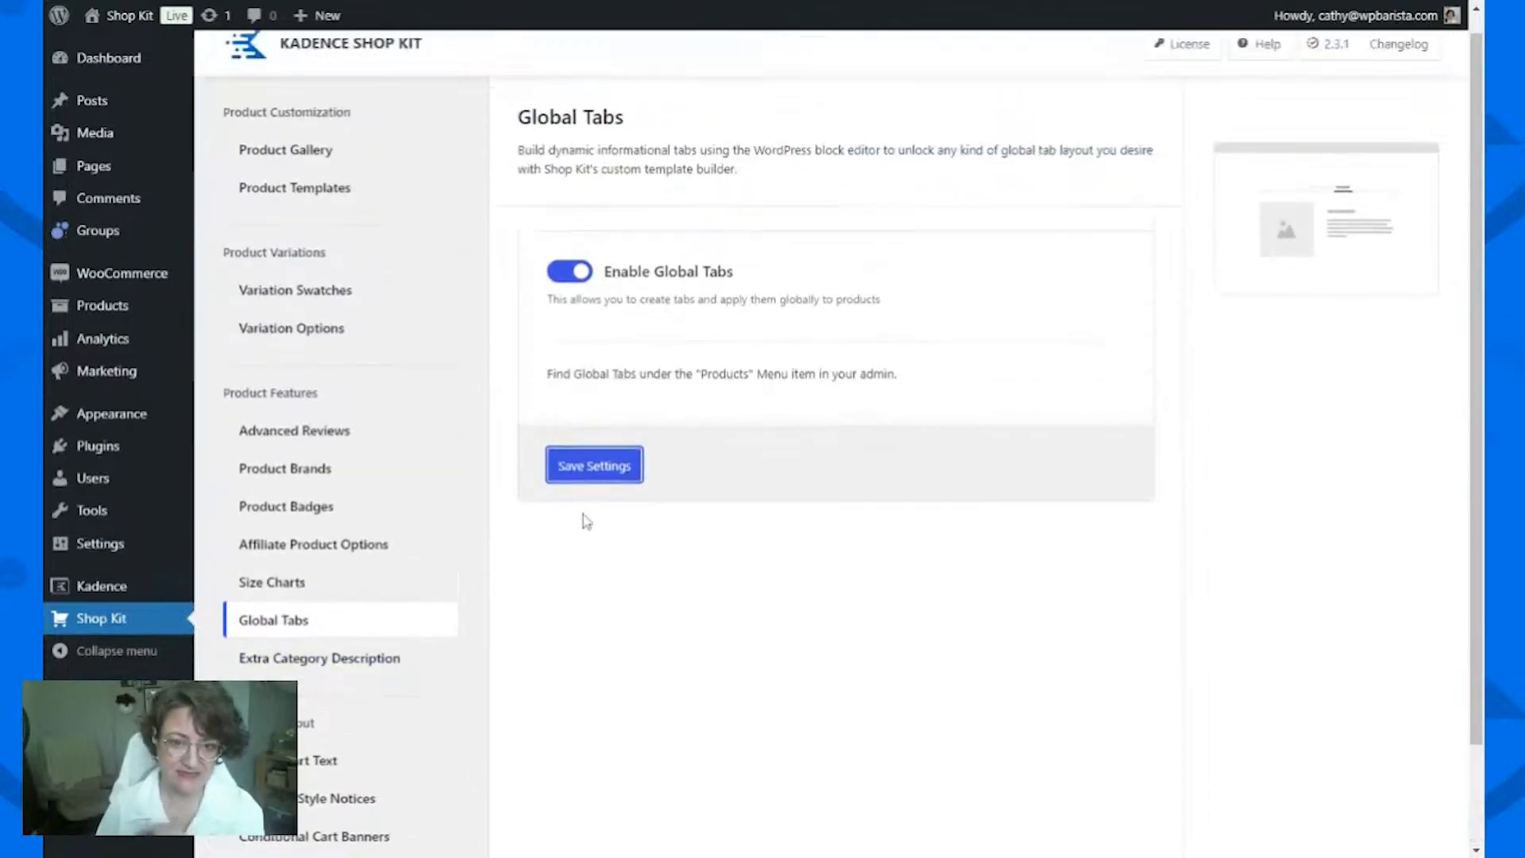
pyautogui.click(594, 486)
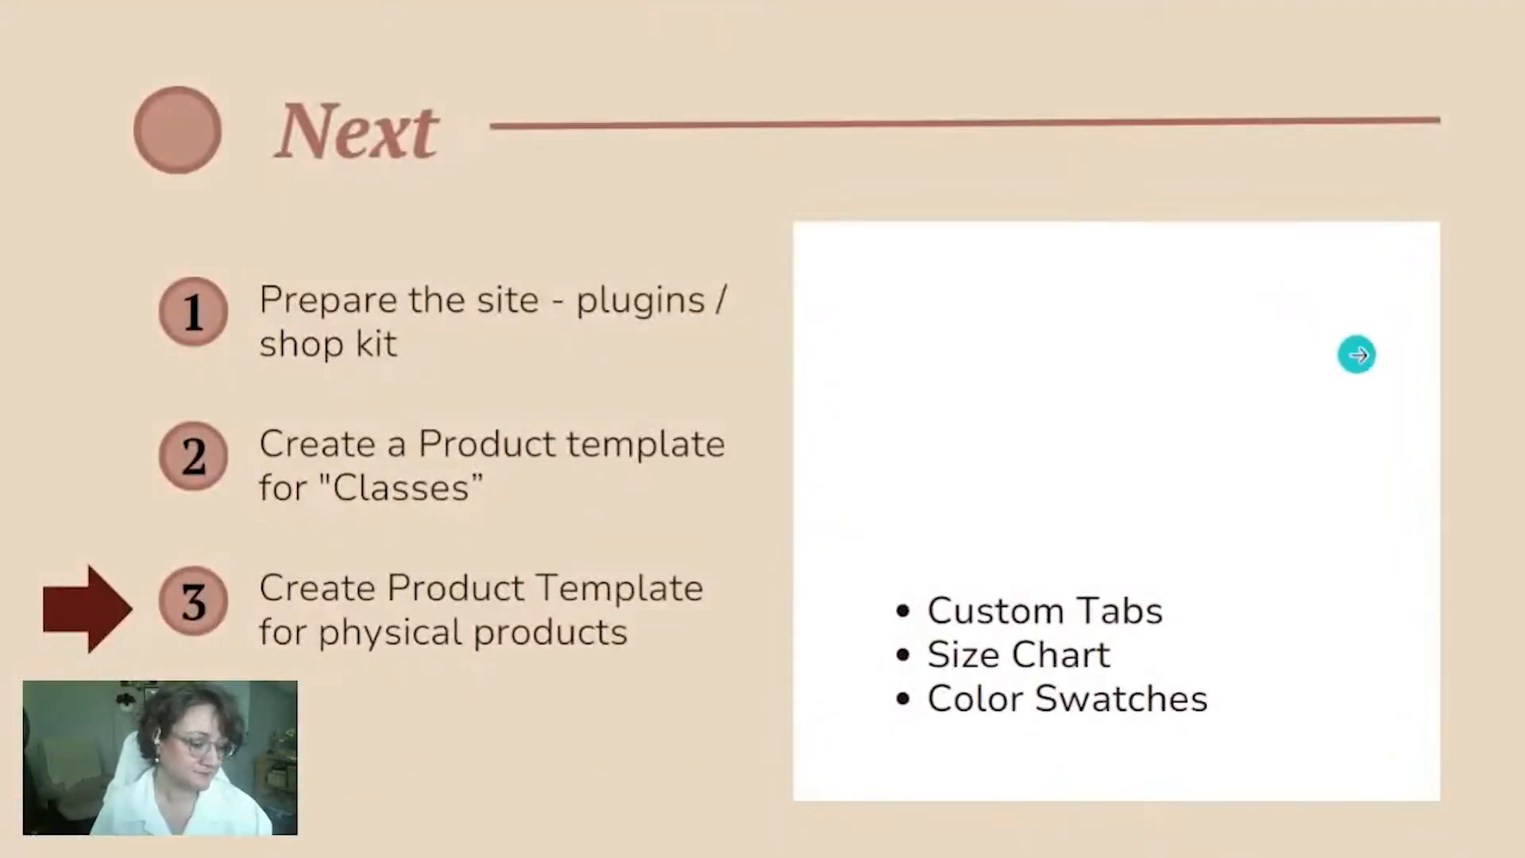
pyautogui.click(1356, 355)
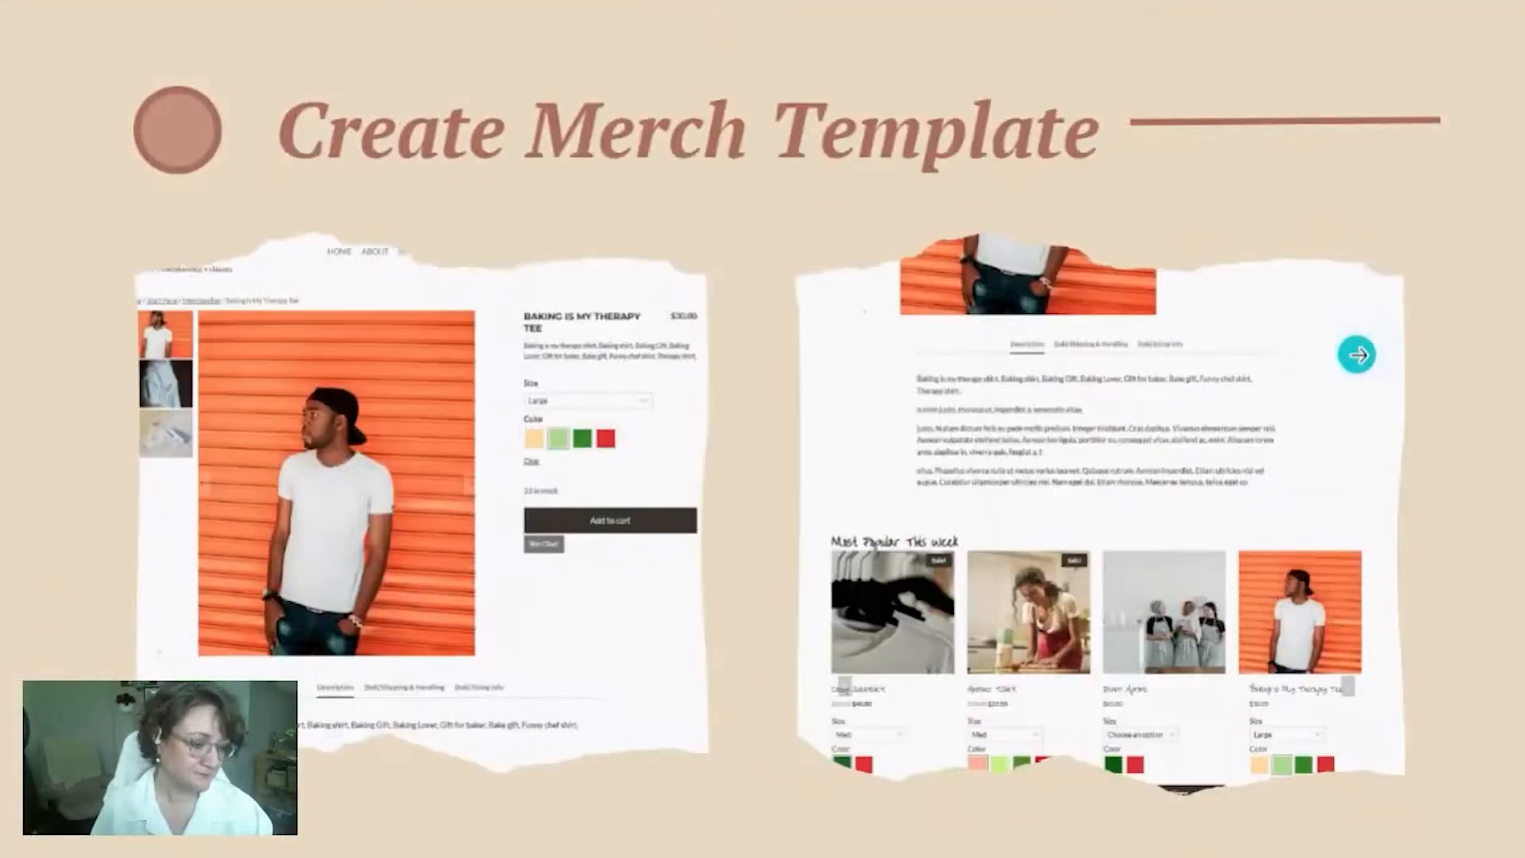
pyautogui.click(1357, 355)
pyautogui.click(402, 395)
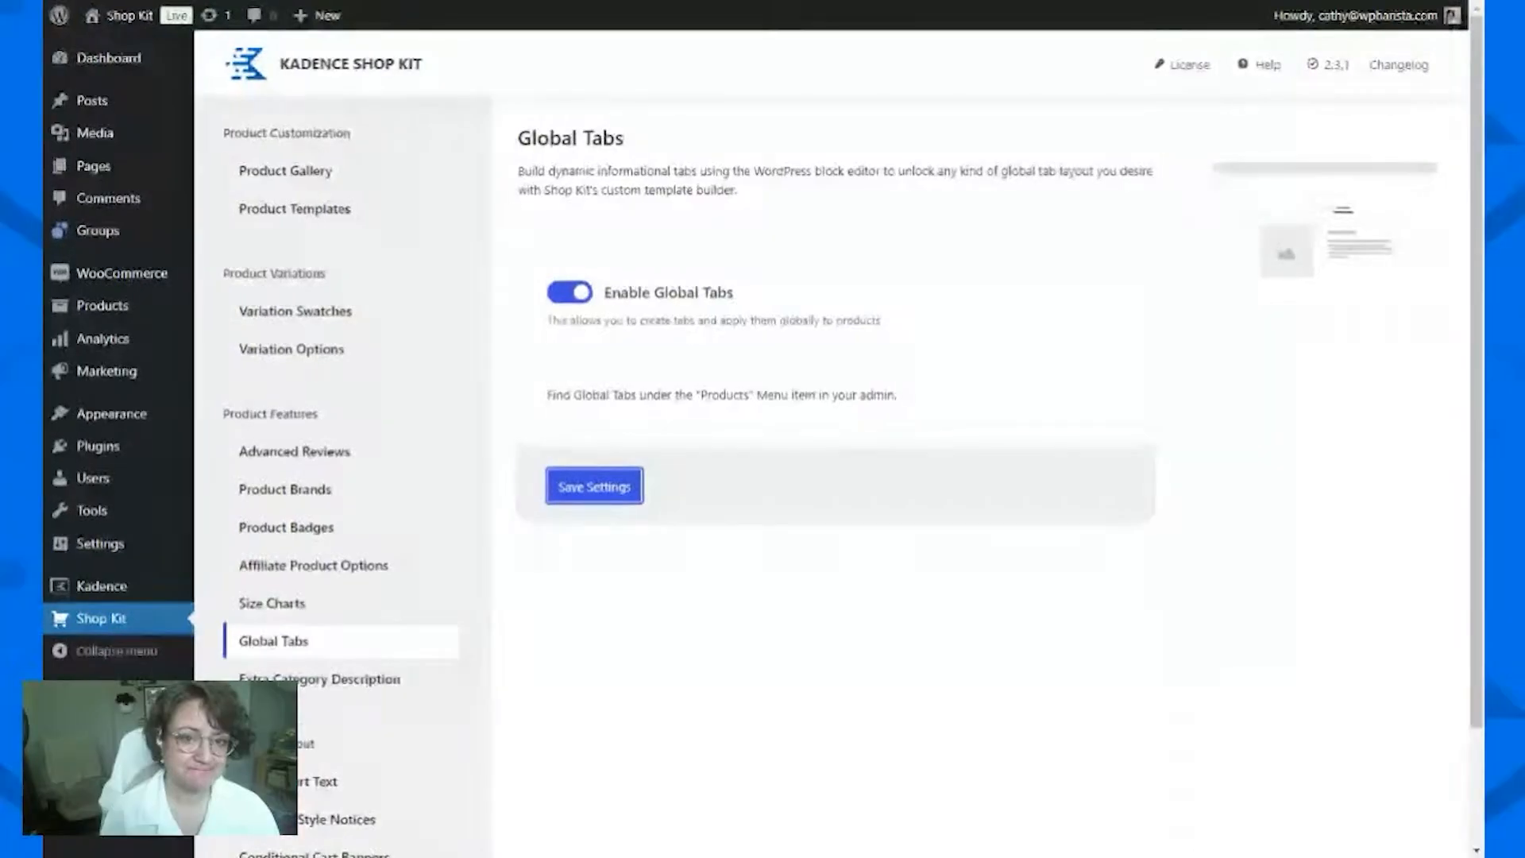
# Step: Save the Global Tabs setting again and create a new product tab with the post title "Tab: S&H"
pyautogui.moveTo(128, 318)
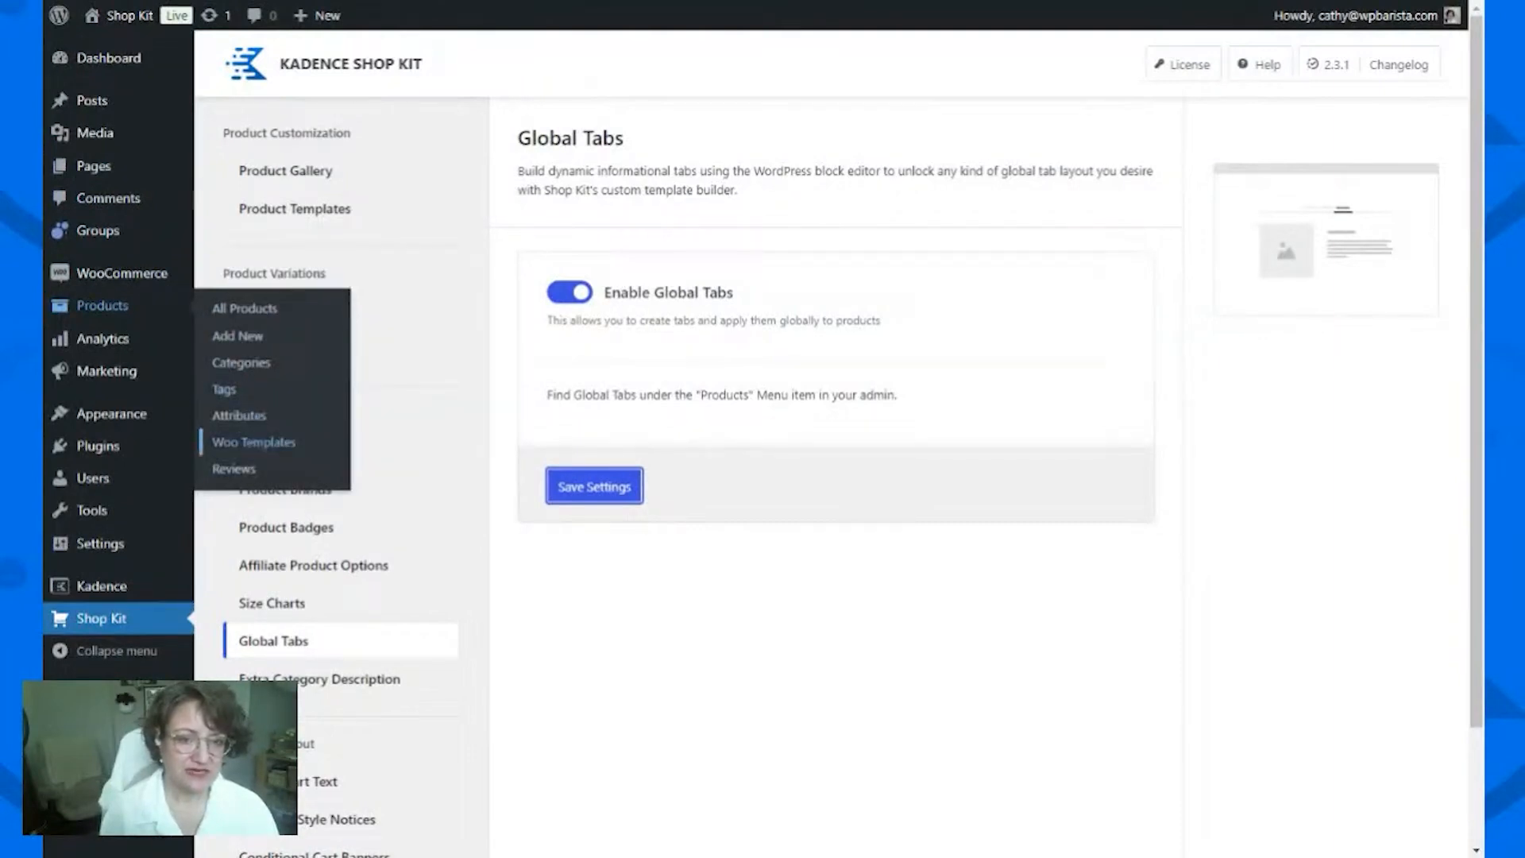
pyautogui.click(621, 491)
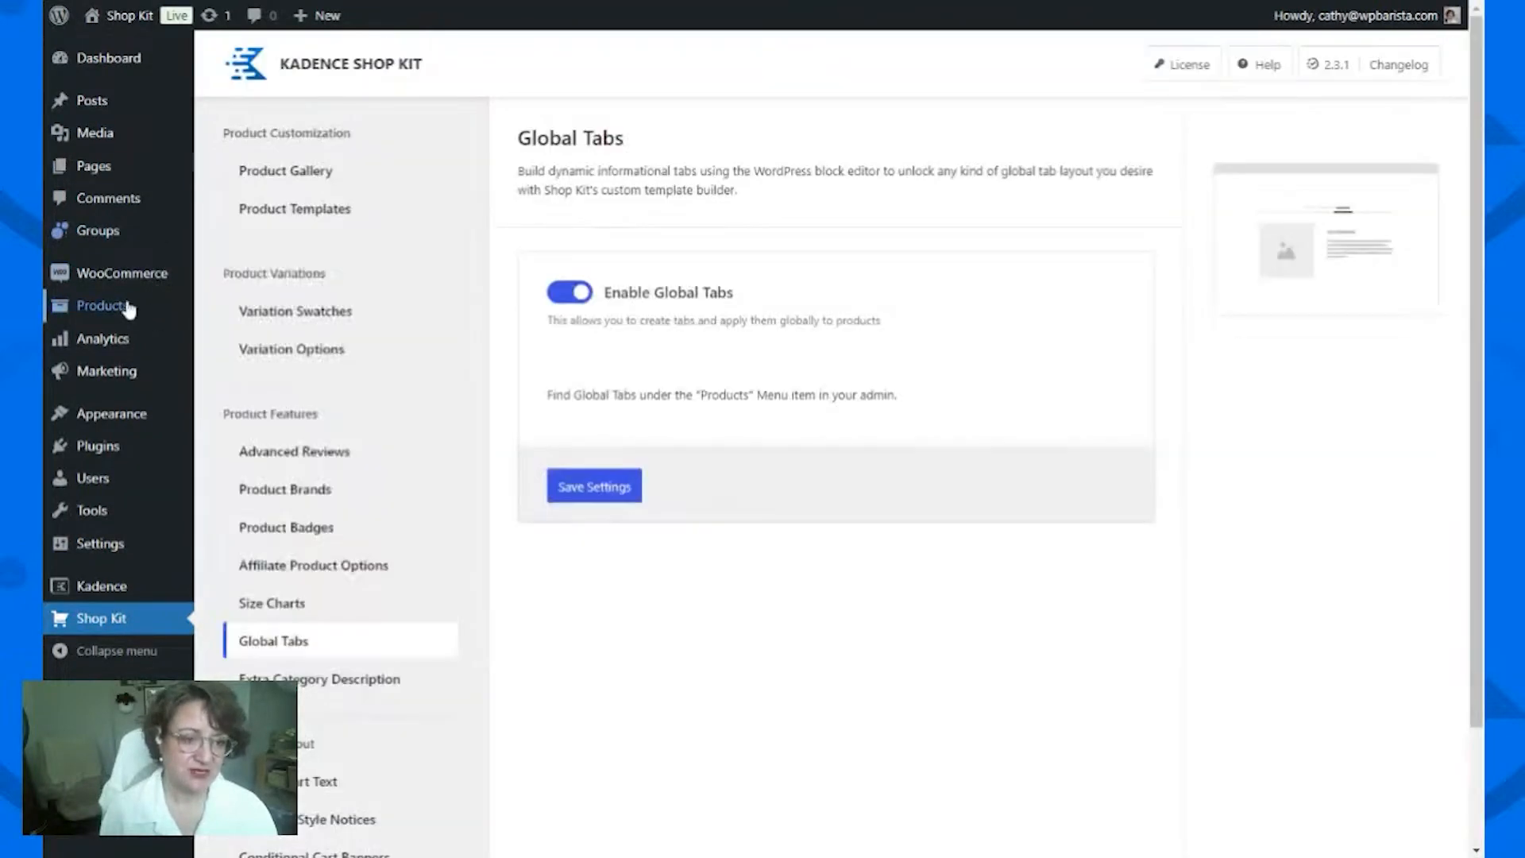
pyautogui.moveTo(104, 310)
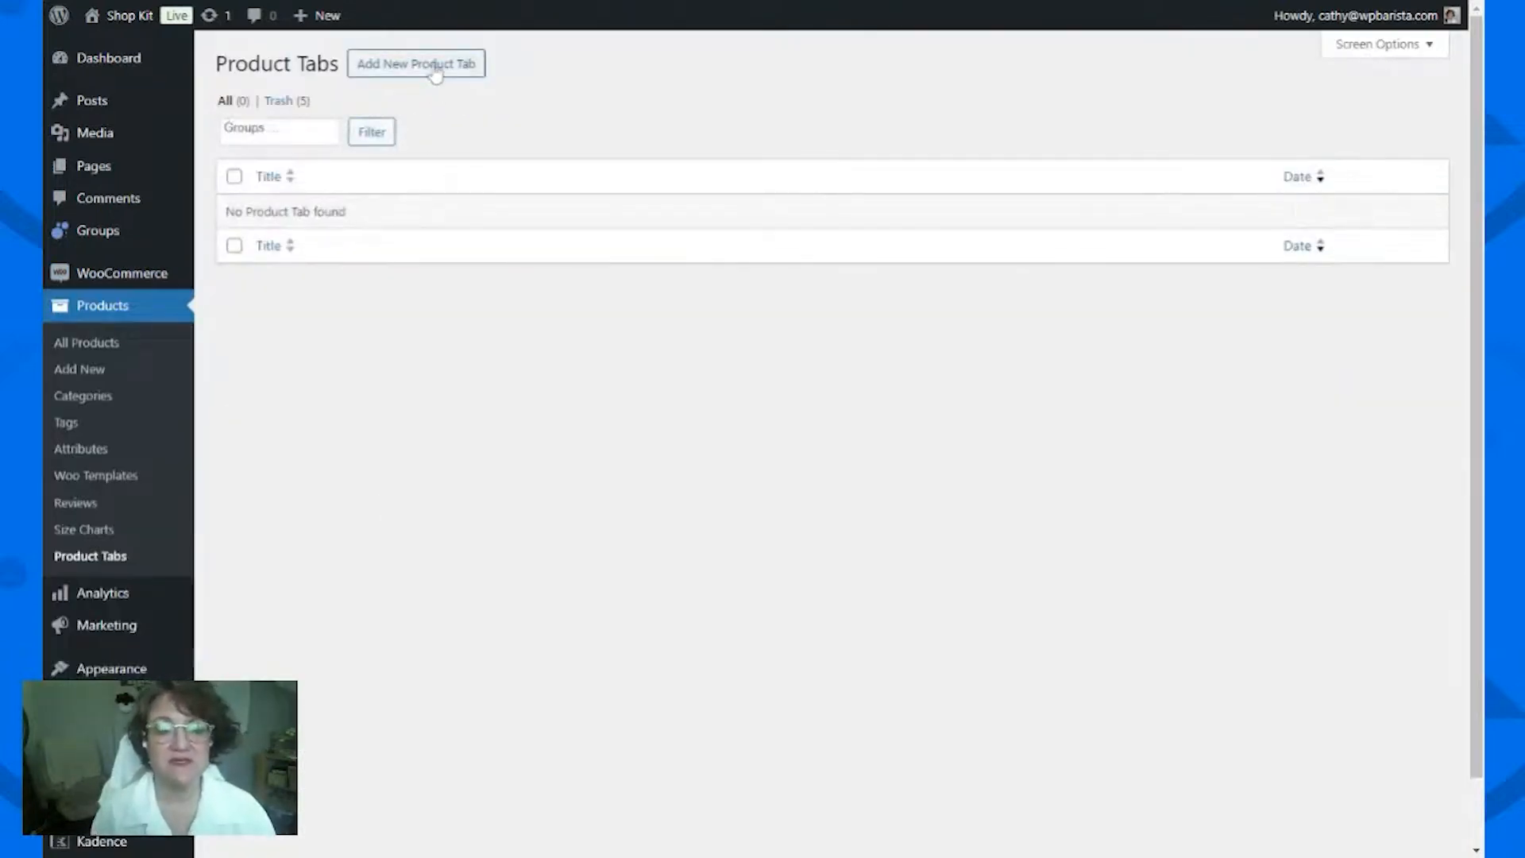
pyautogui.click(435, 65)
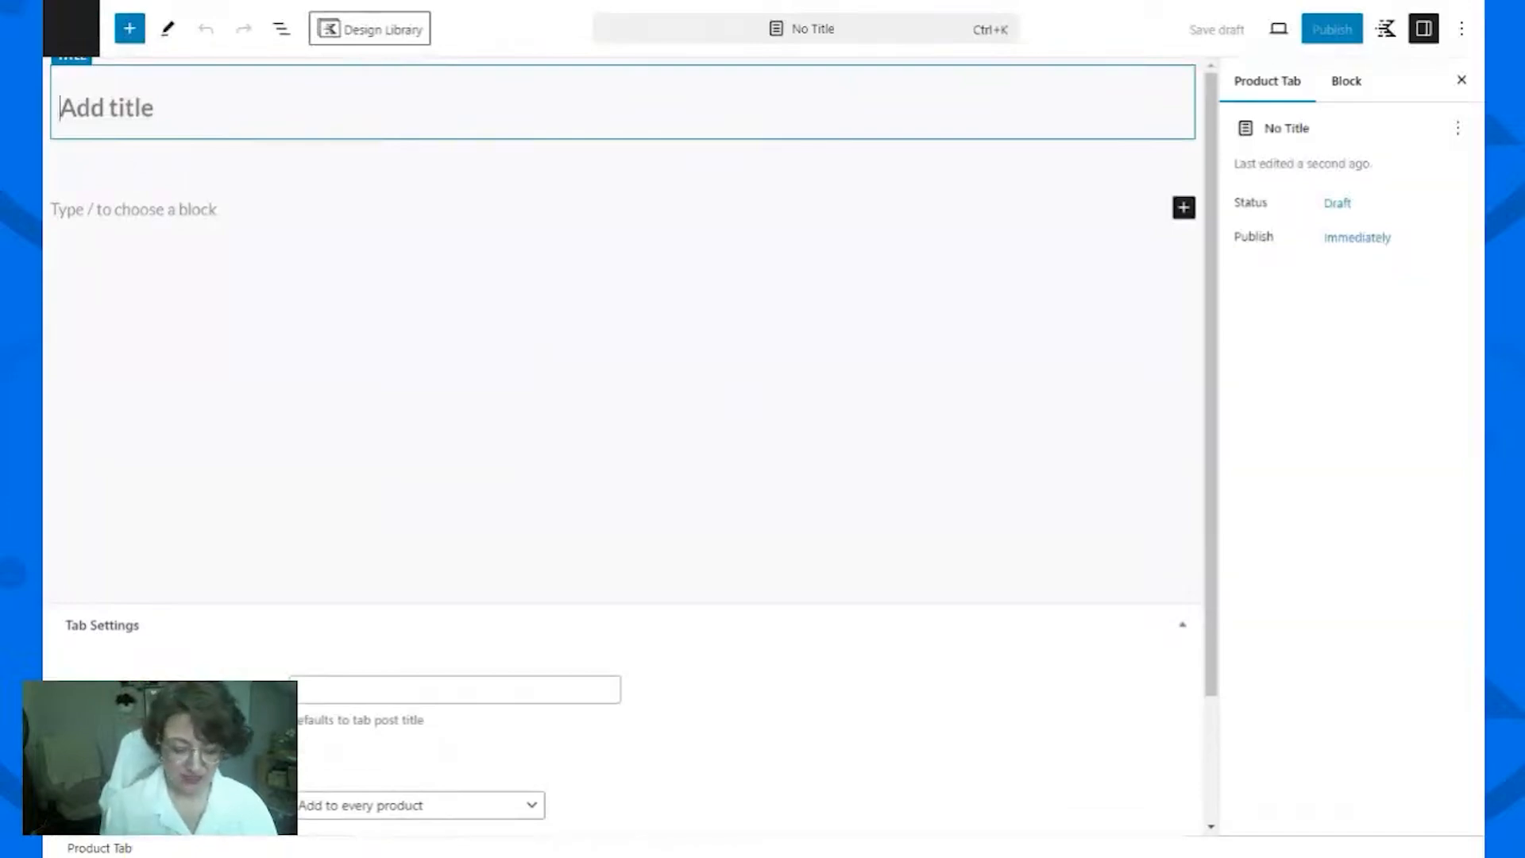
pyautogui.write('Tab')
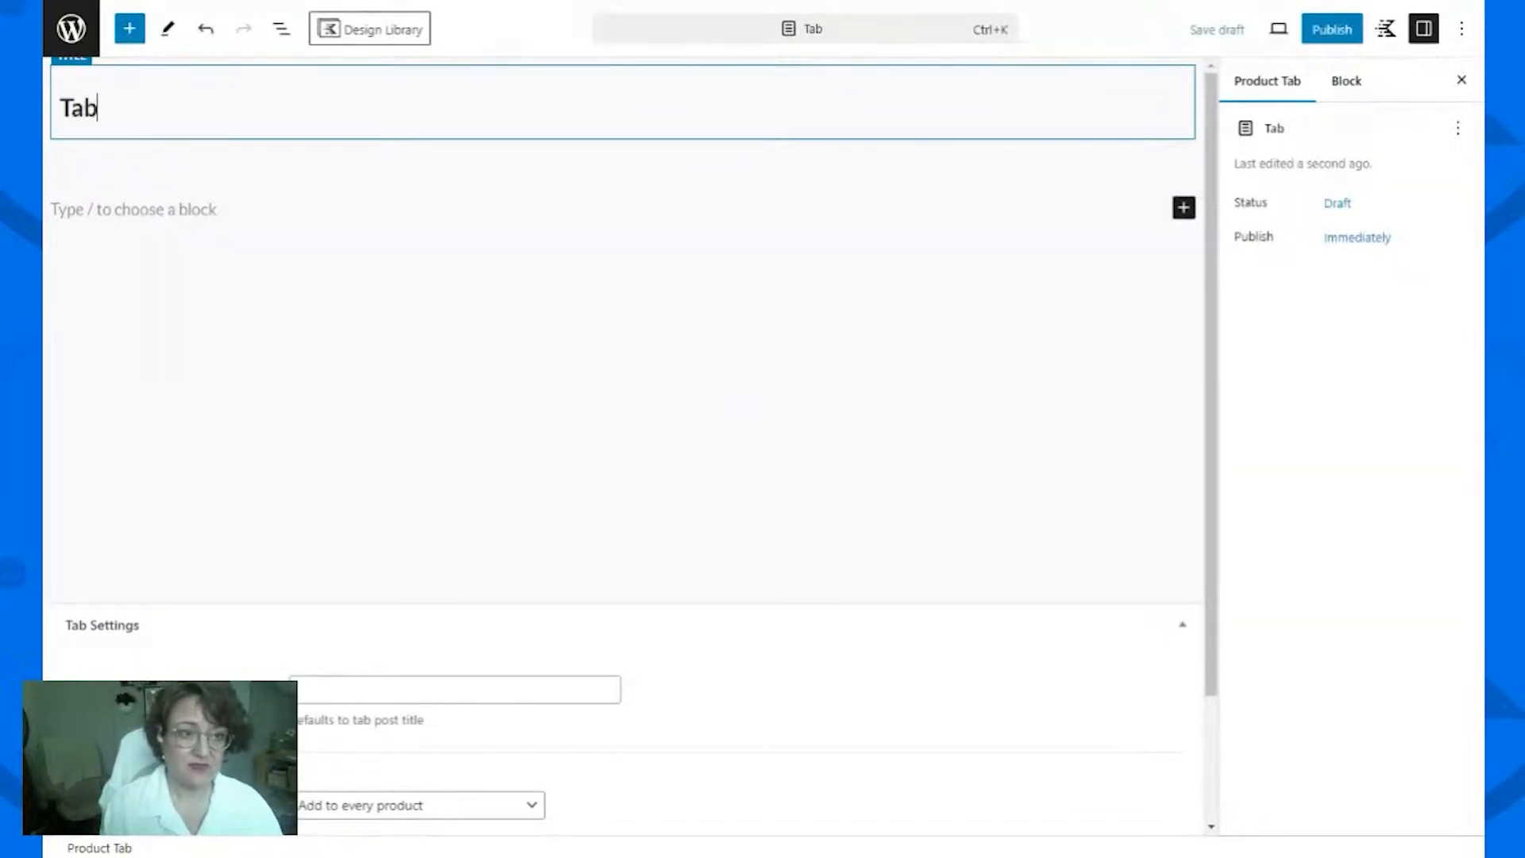
pyautogui.write(': S&H')
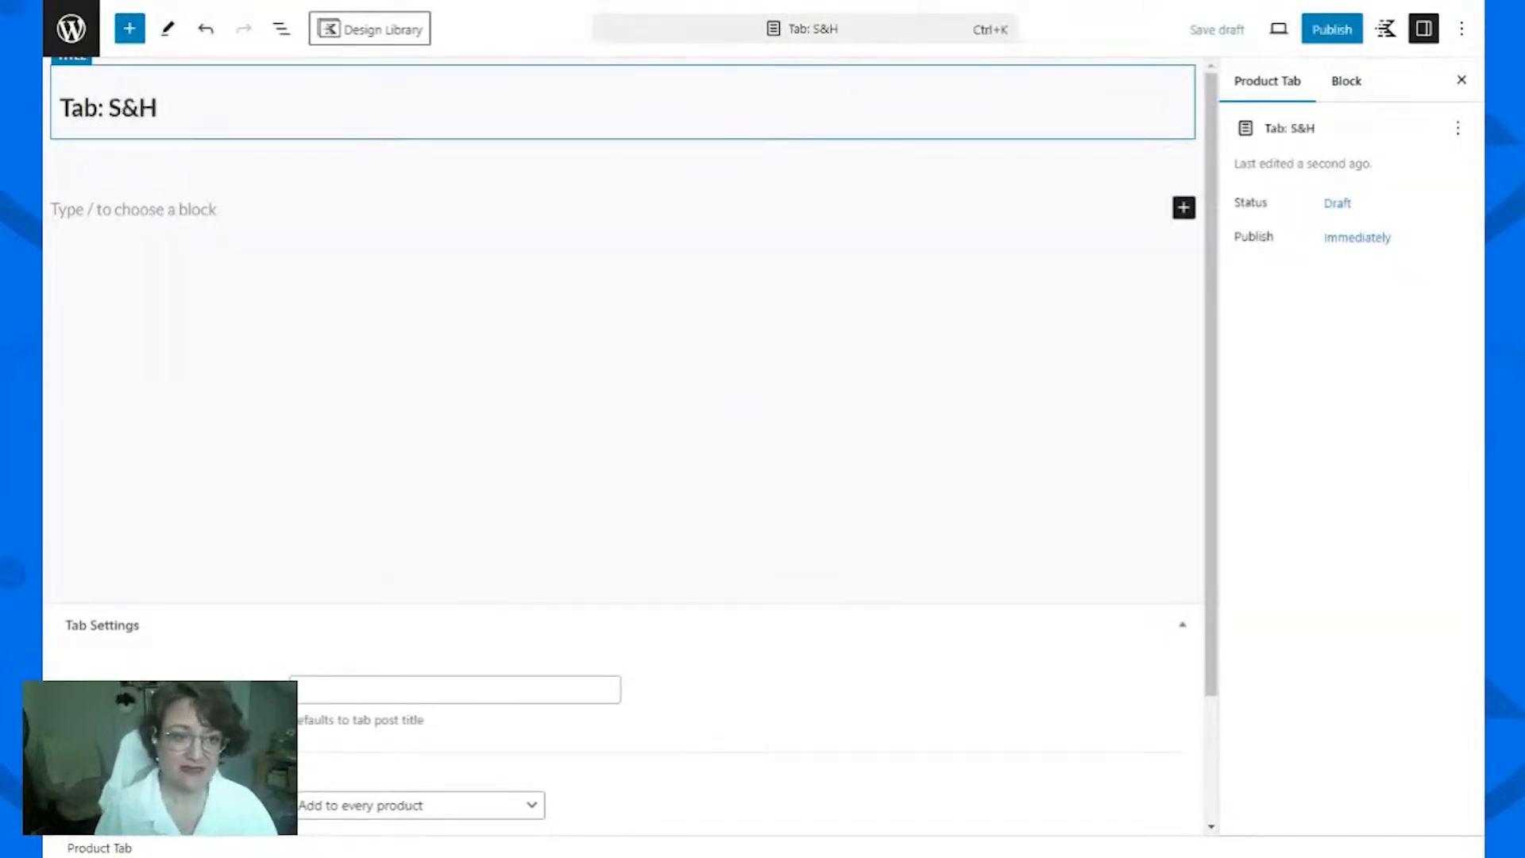
# Step: Set the displayed tab title in the tab settings to "Shipping & Handling"
pyautogui.scroll(-2, 412, 337)
pyautogui.click(445, 536)
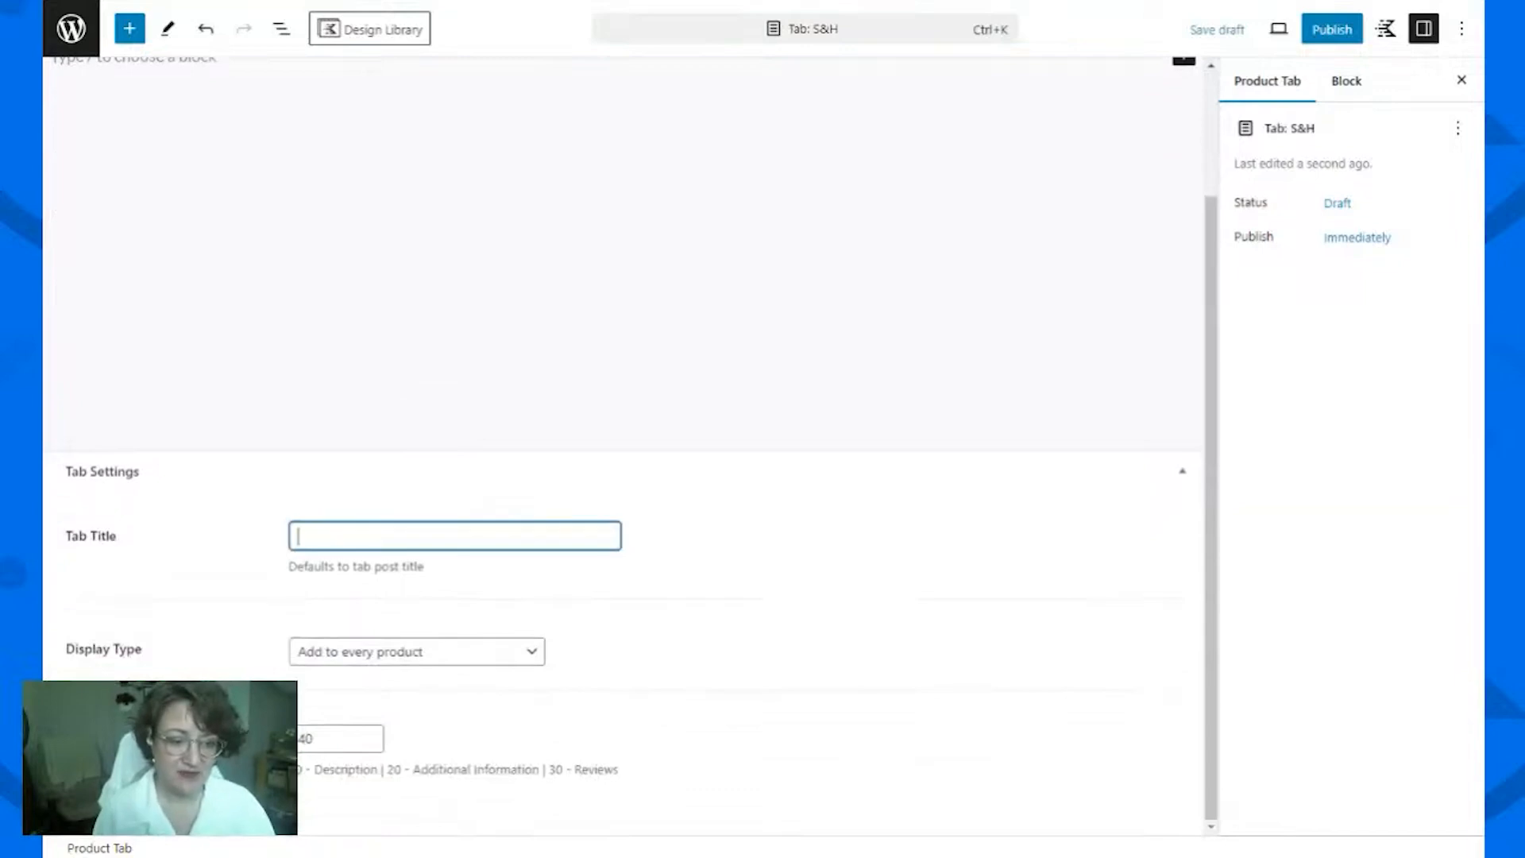
pyautogui.write('Shi')
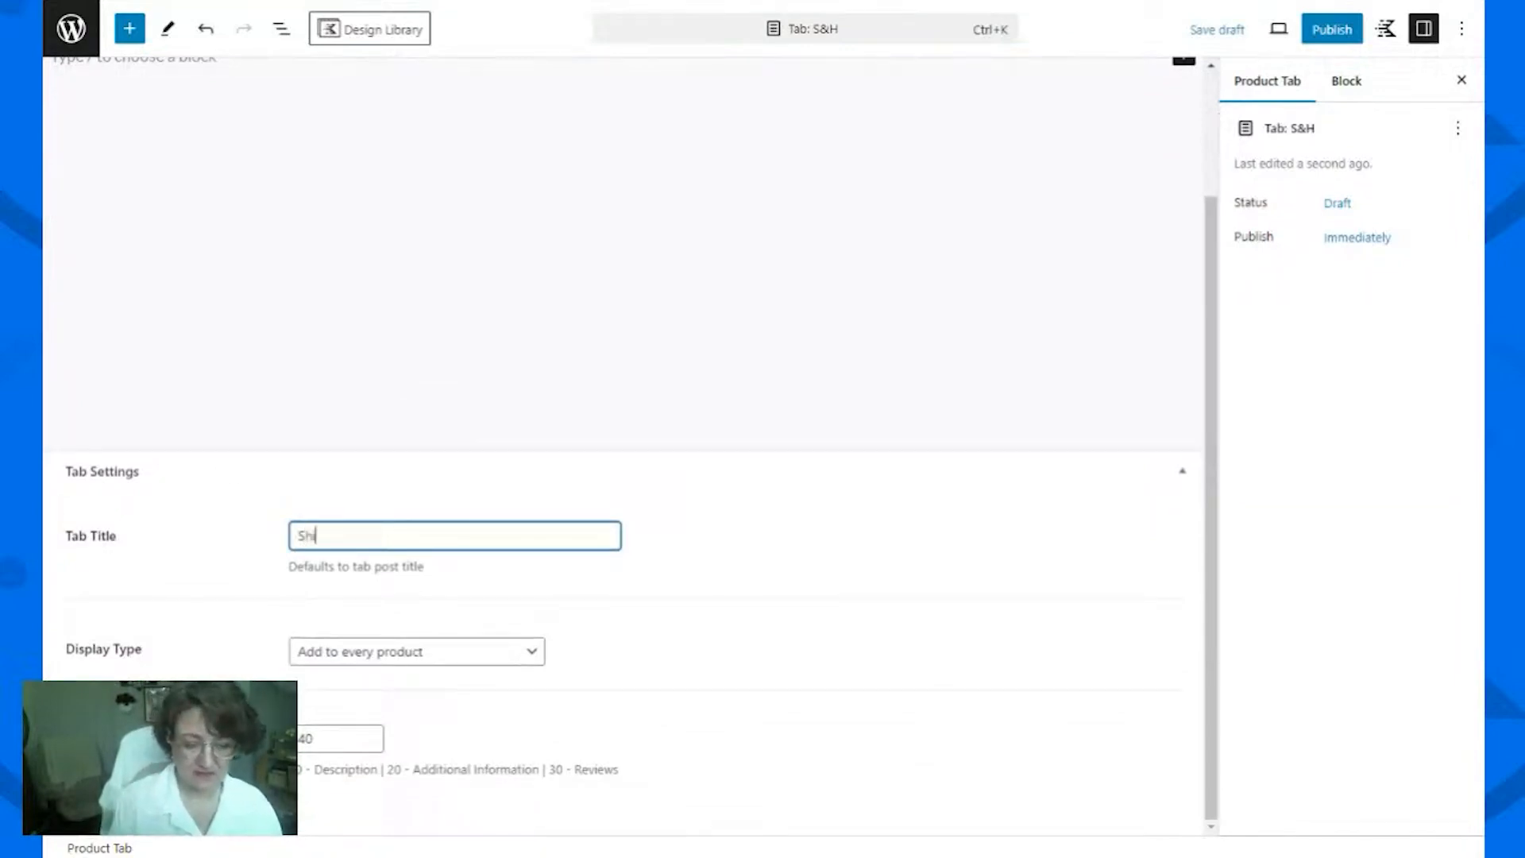
pyautogui.write('pping & H')
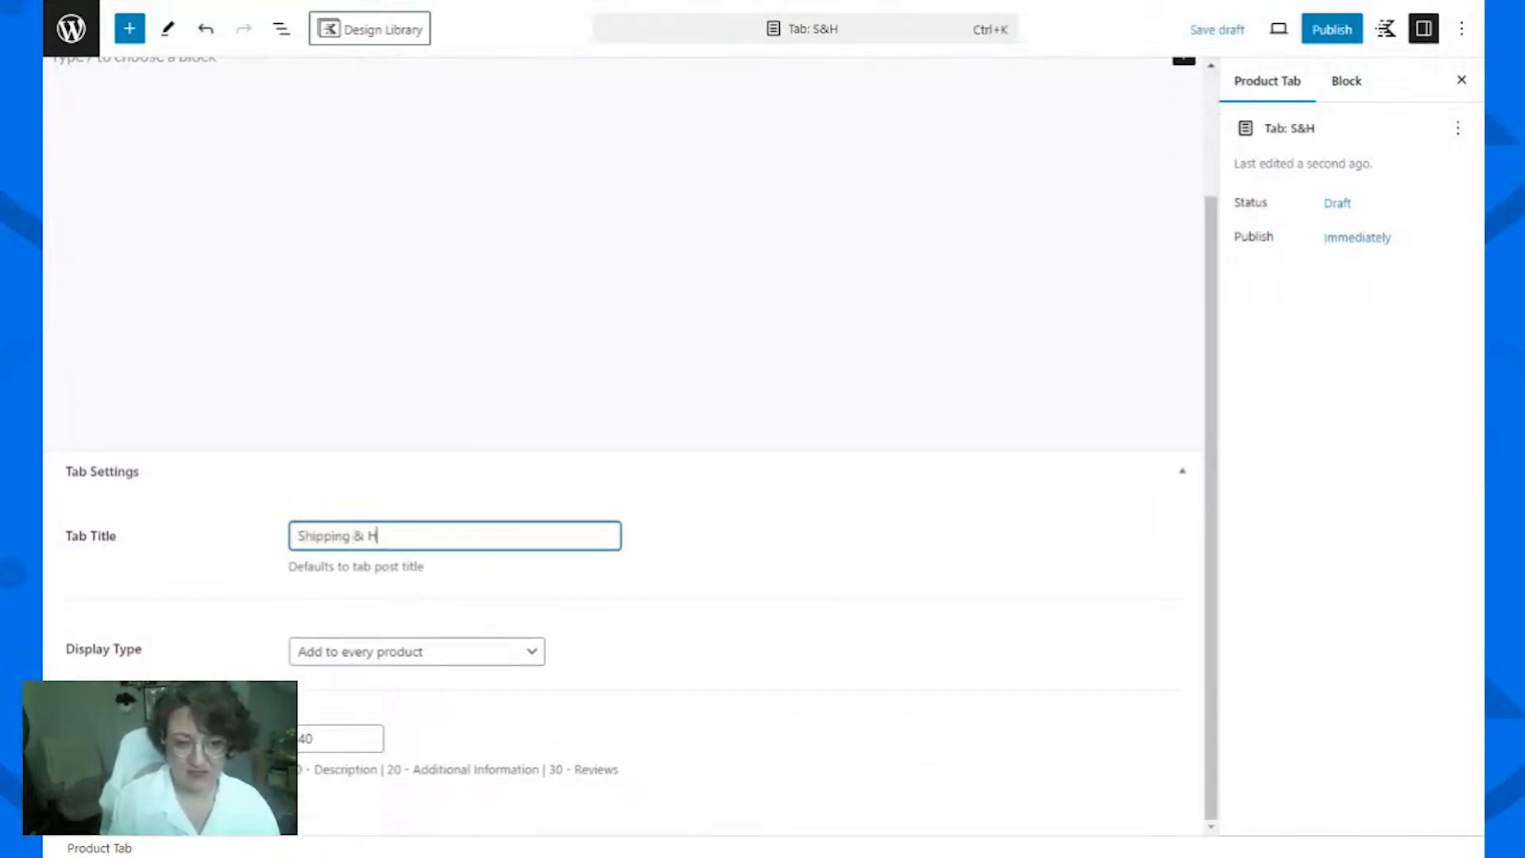
pyautogui.write('andling')
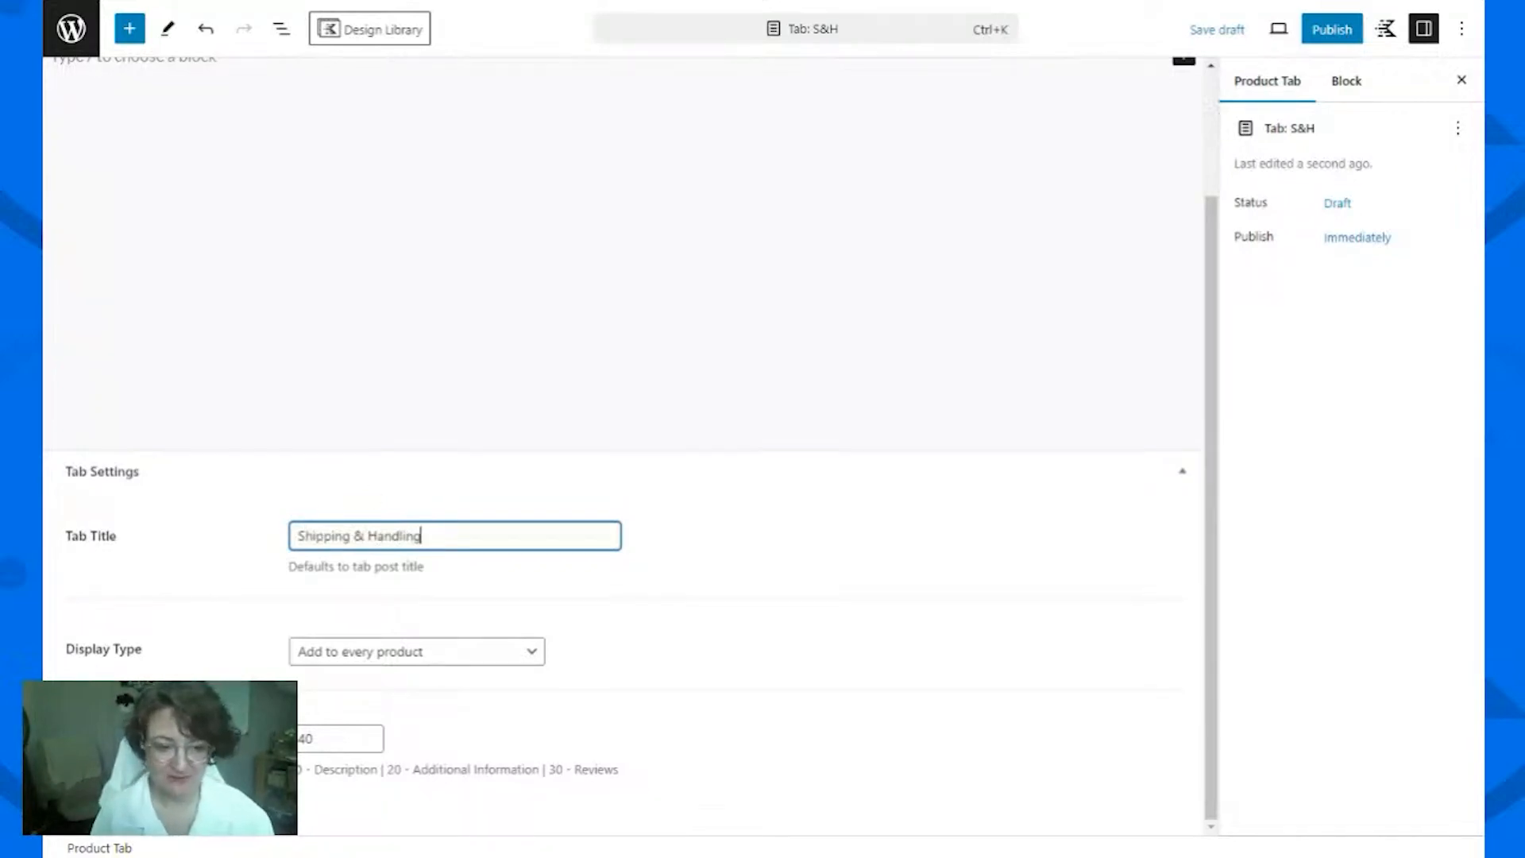
# Step: Insert the saved "S & H tab" pattern from My patterns into the tab content
pyautogui.scroll(2, 330, 422)
pyautogui.click(167, 204)
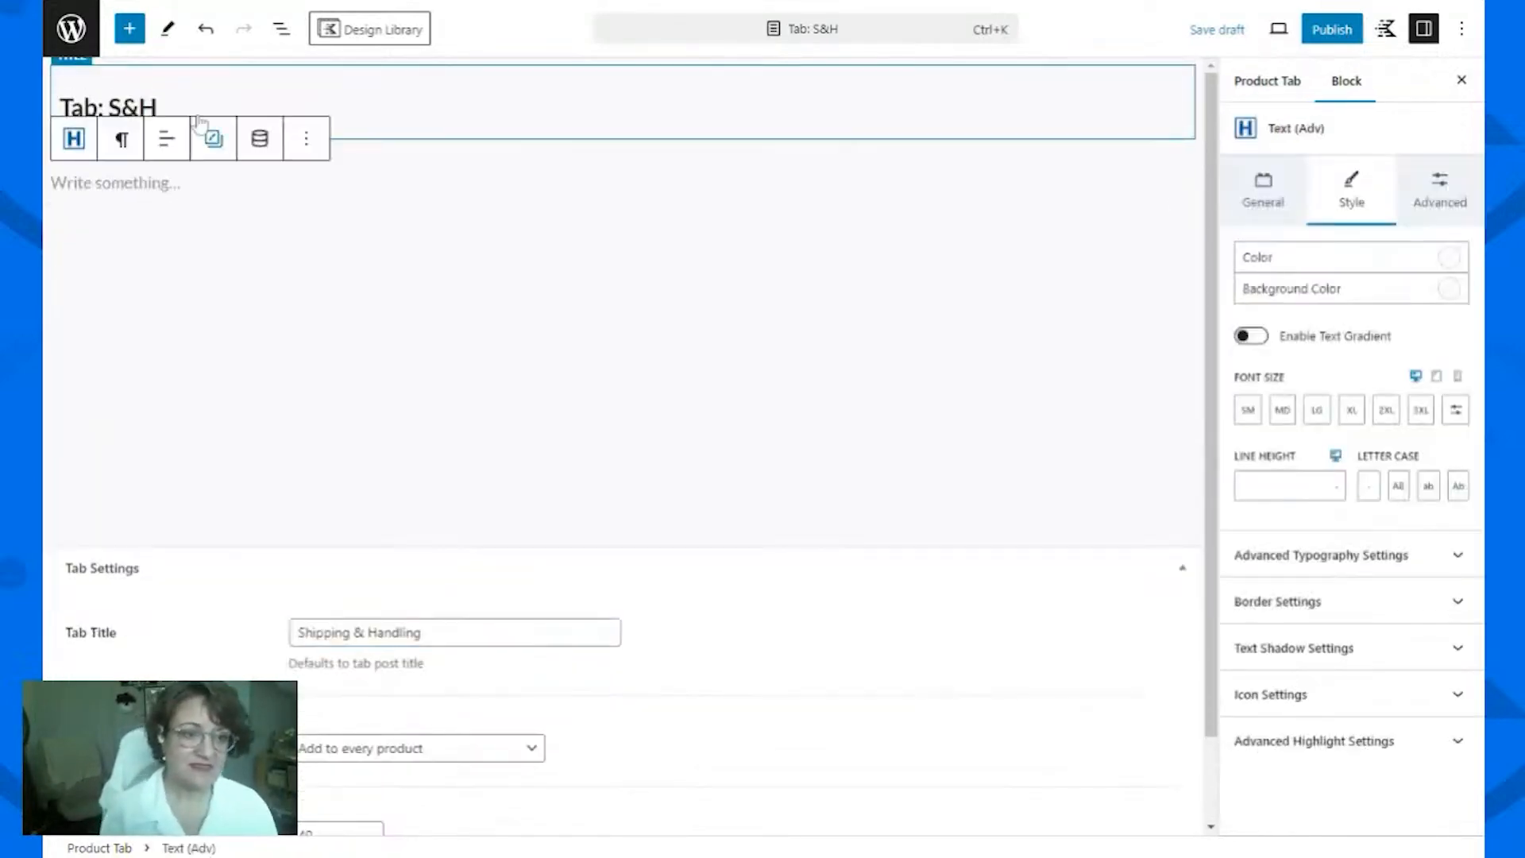
pyautogui.click(129, 28)
pyautogui.click(199, 91)
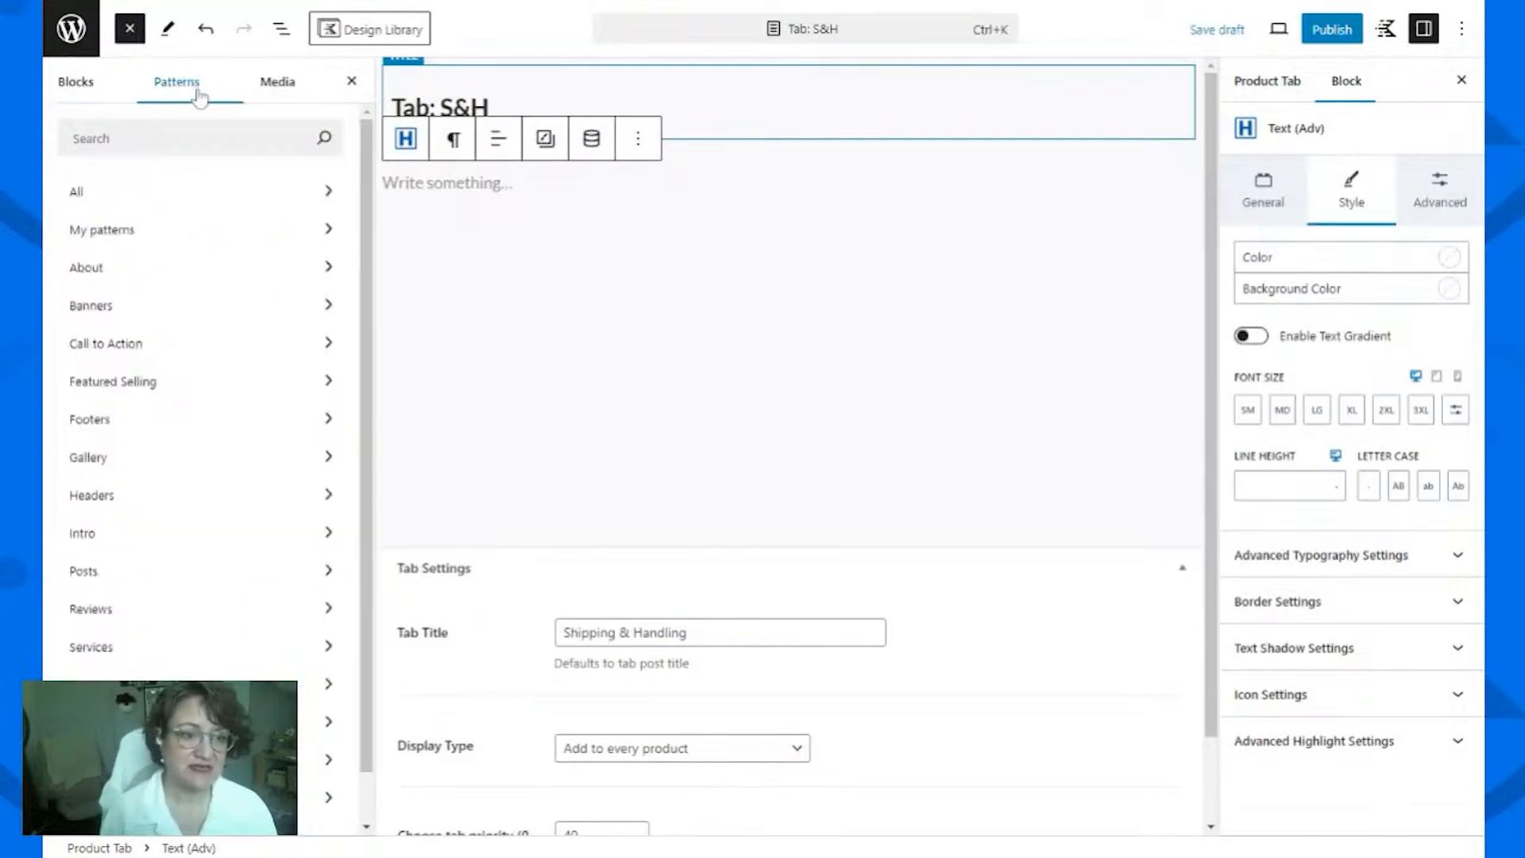
pyautogui.click(185, 232)
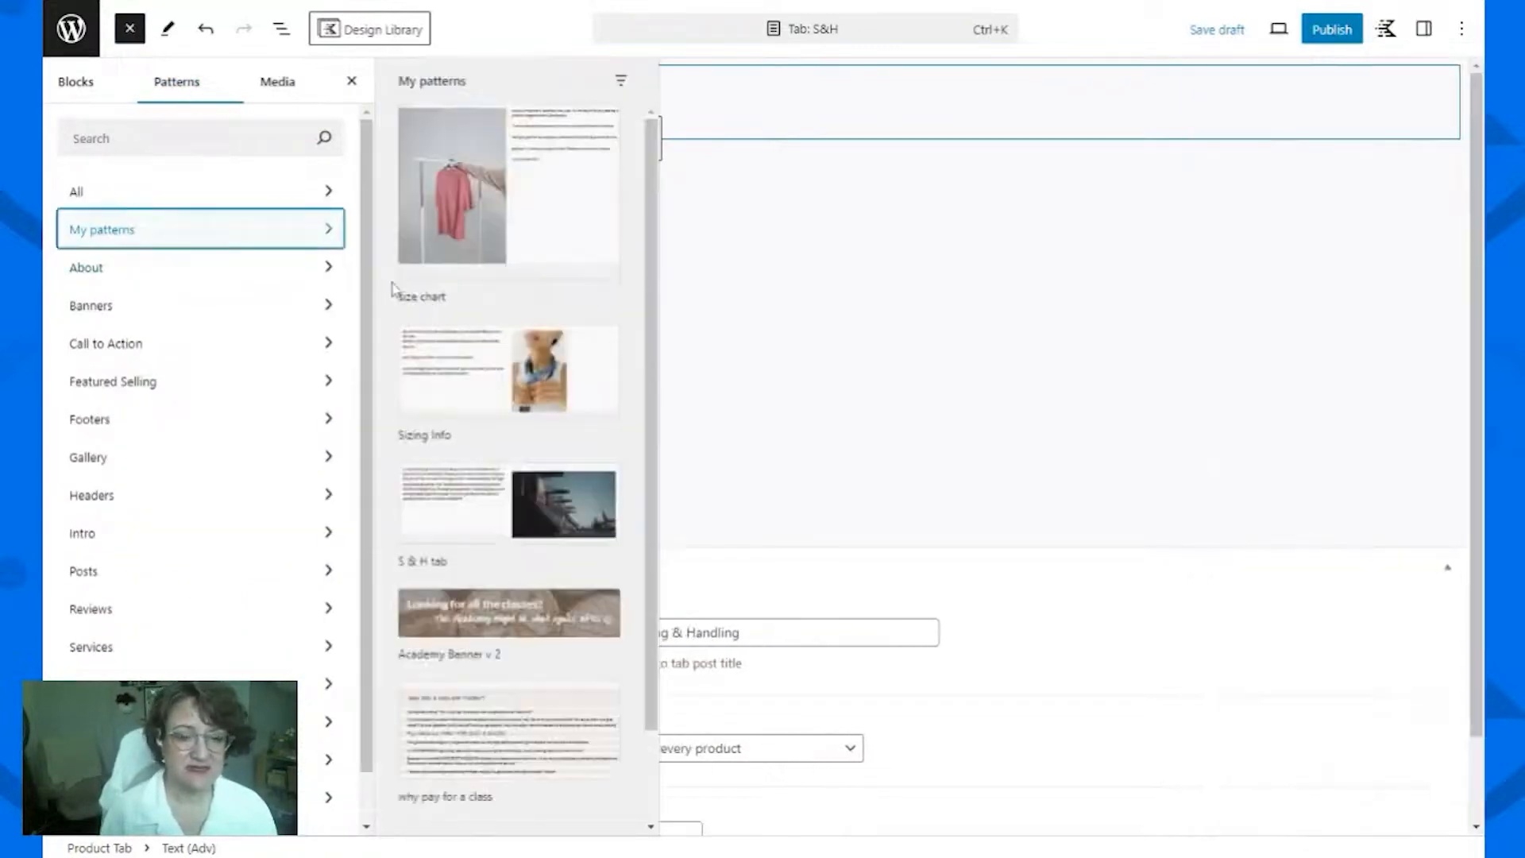
pyautogui.click(616, 507)
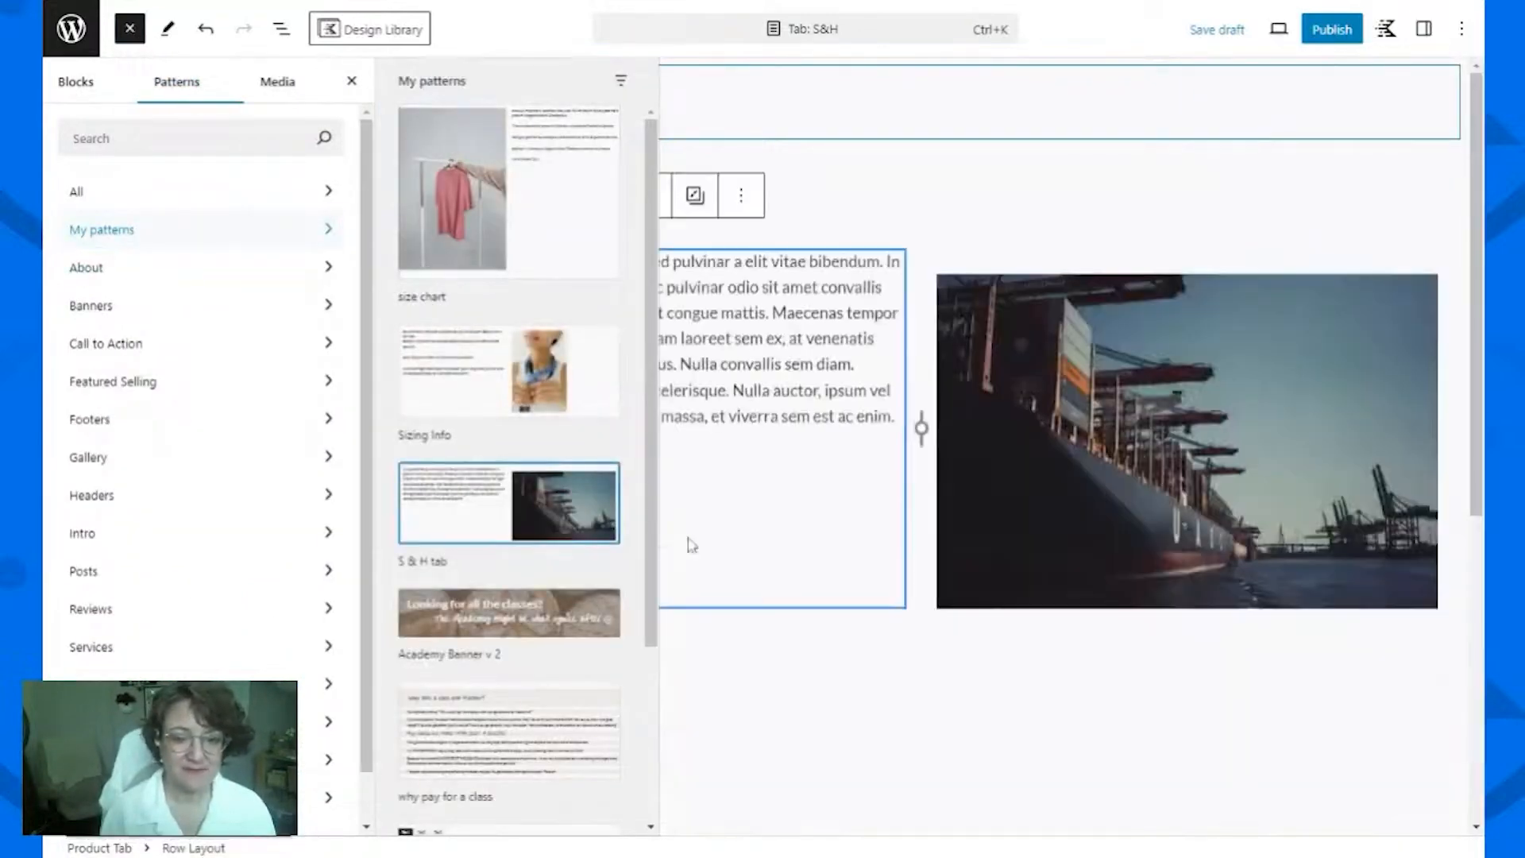
pyautogui.click(752, 518)
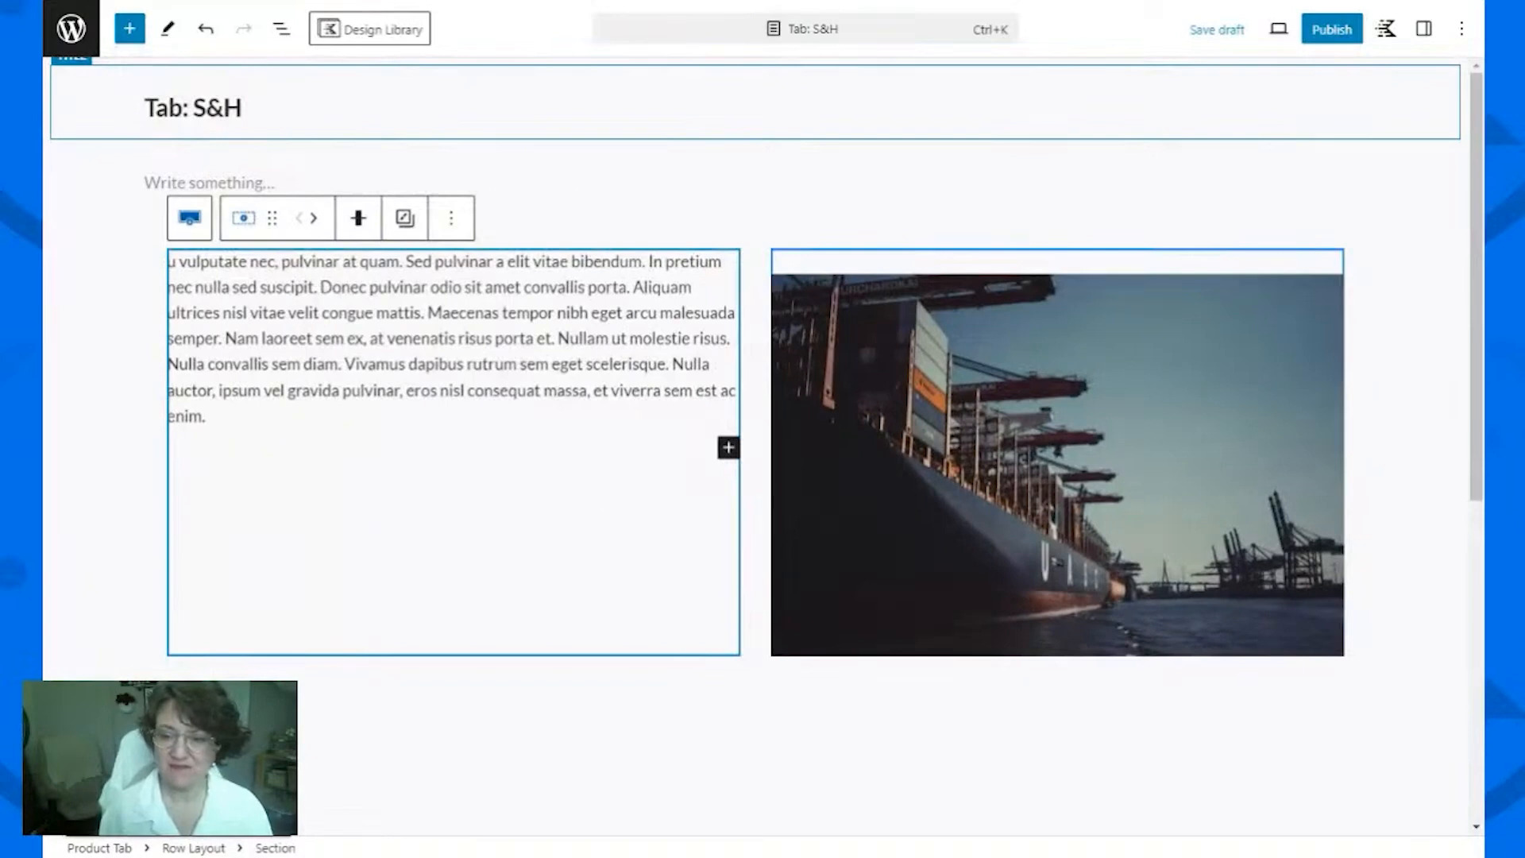
# Step: Rearrange the inserted row so the ship image is in the left column and the paragraph text in the right column
pyautogui.click(794, 232)
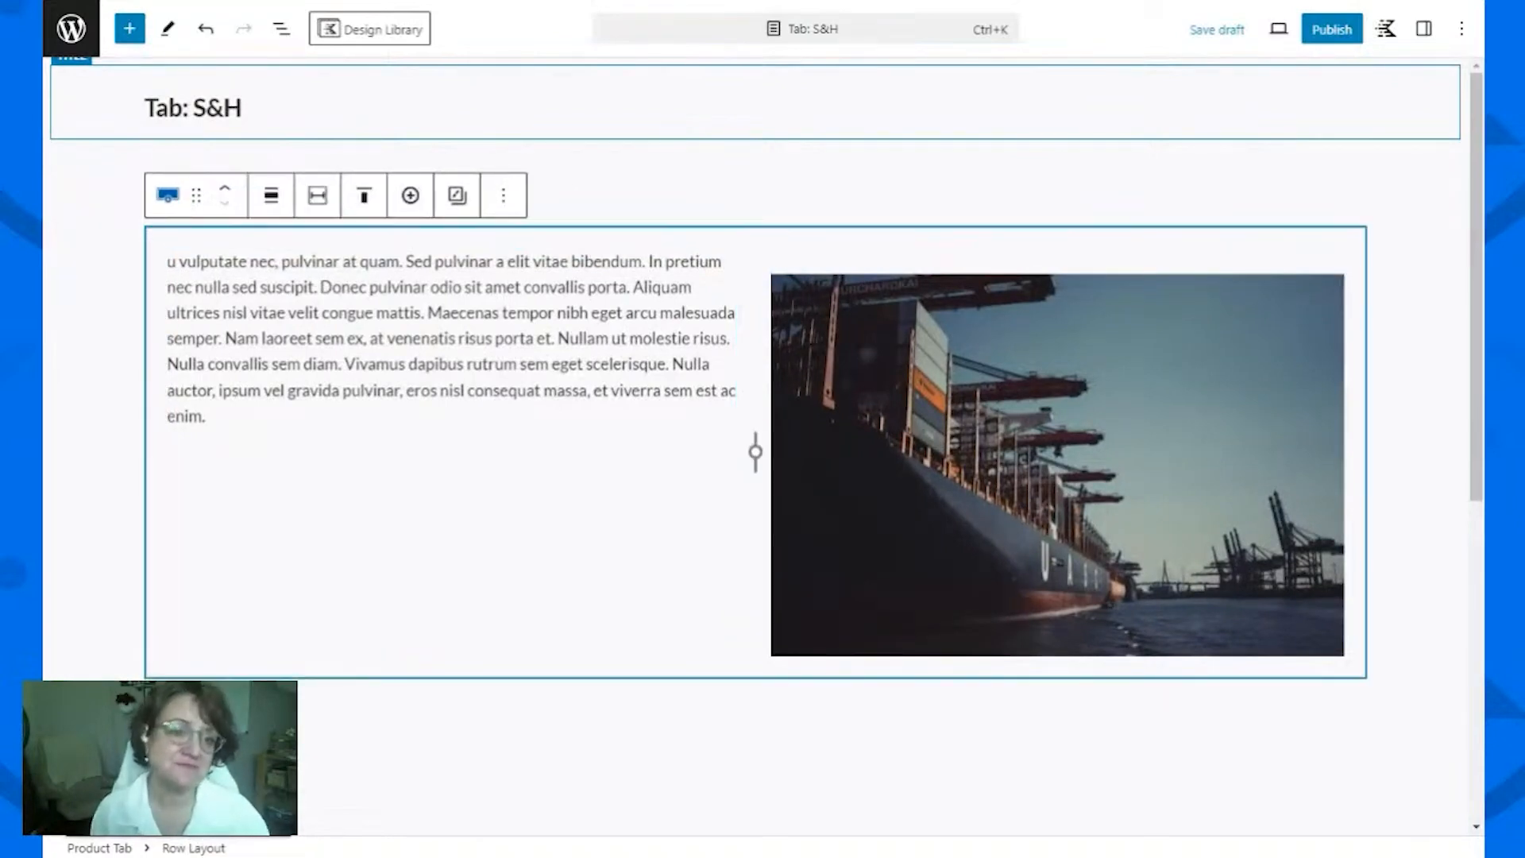
pyautogui.click(762, 183)
pyautogui.press('Delete')
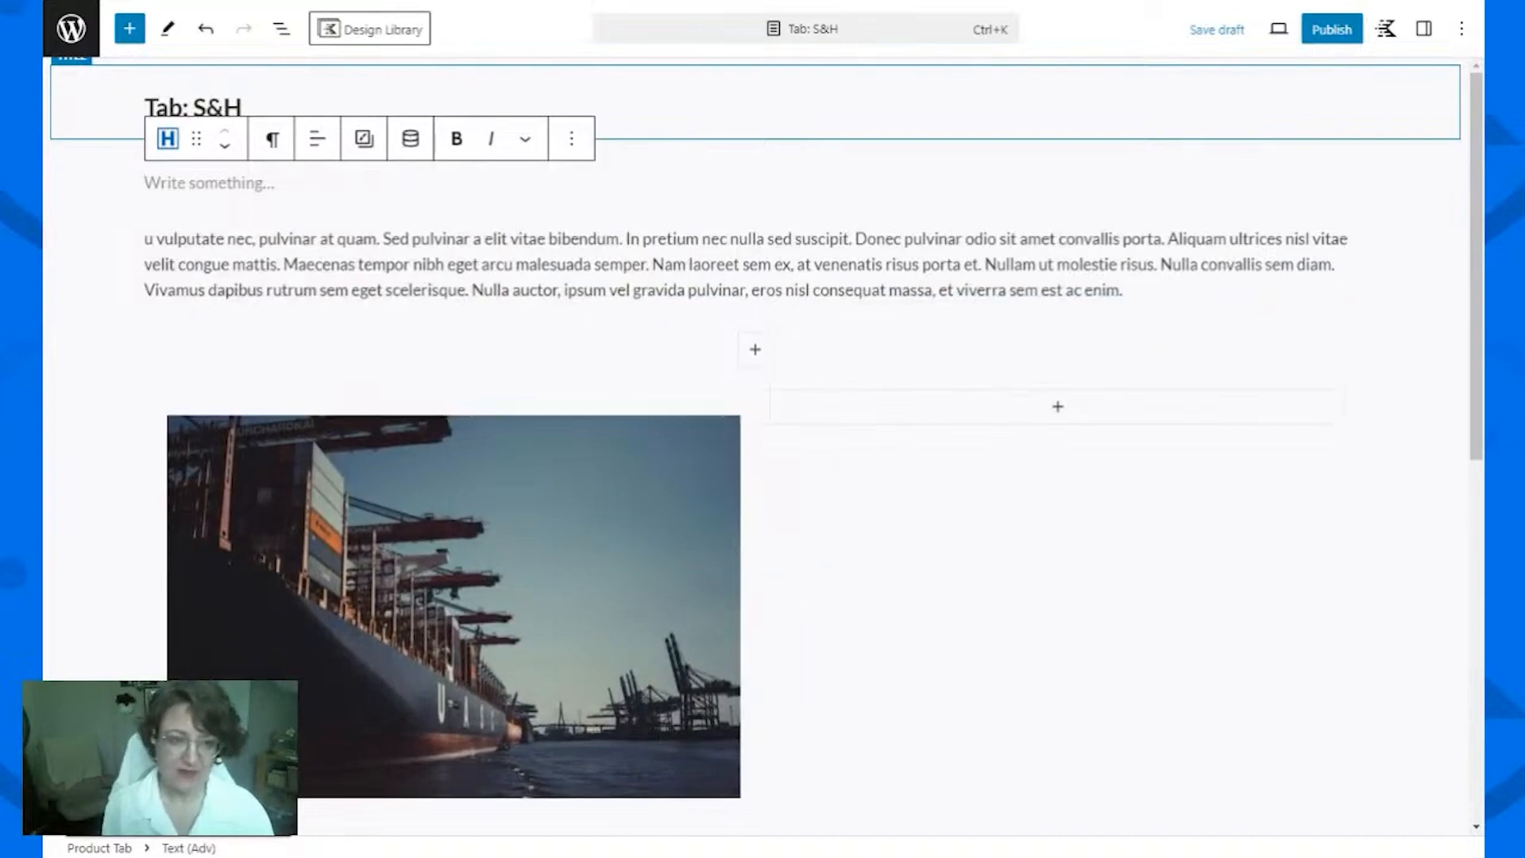
pyautogui.press('Delete')
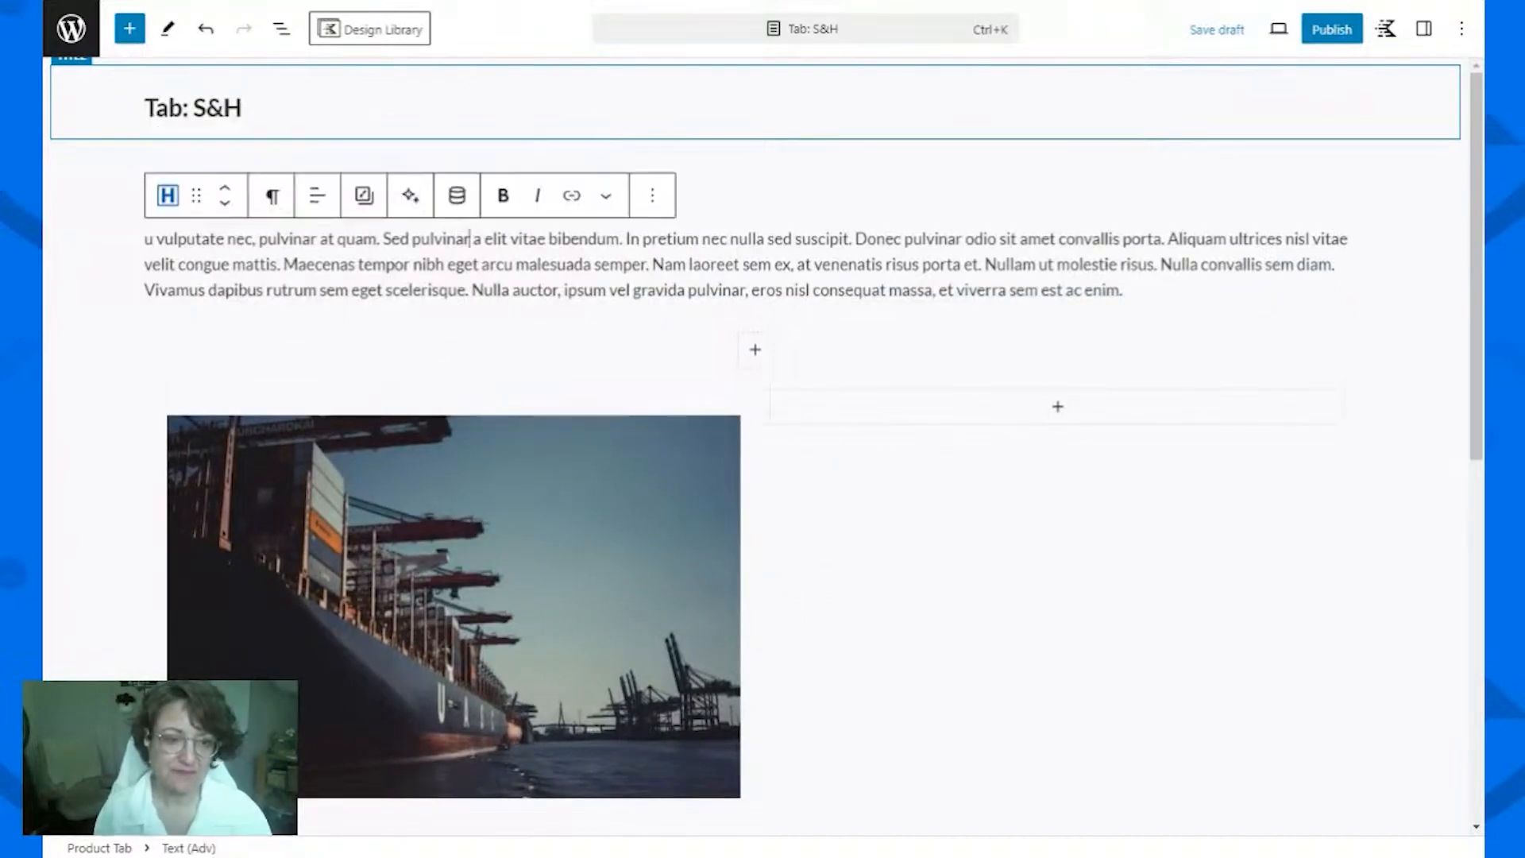
pyautogui.moveTo(197, 195); pyautogui.dragTo(1009, 232)
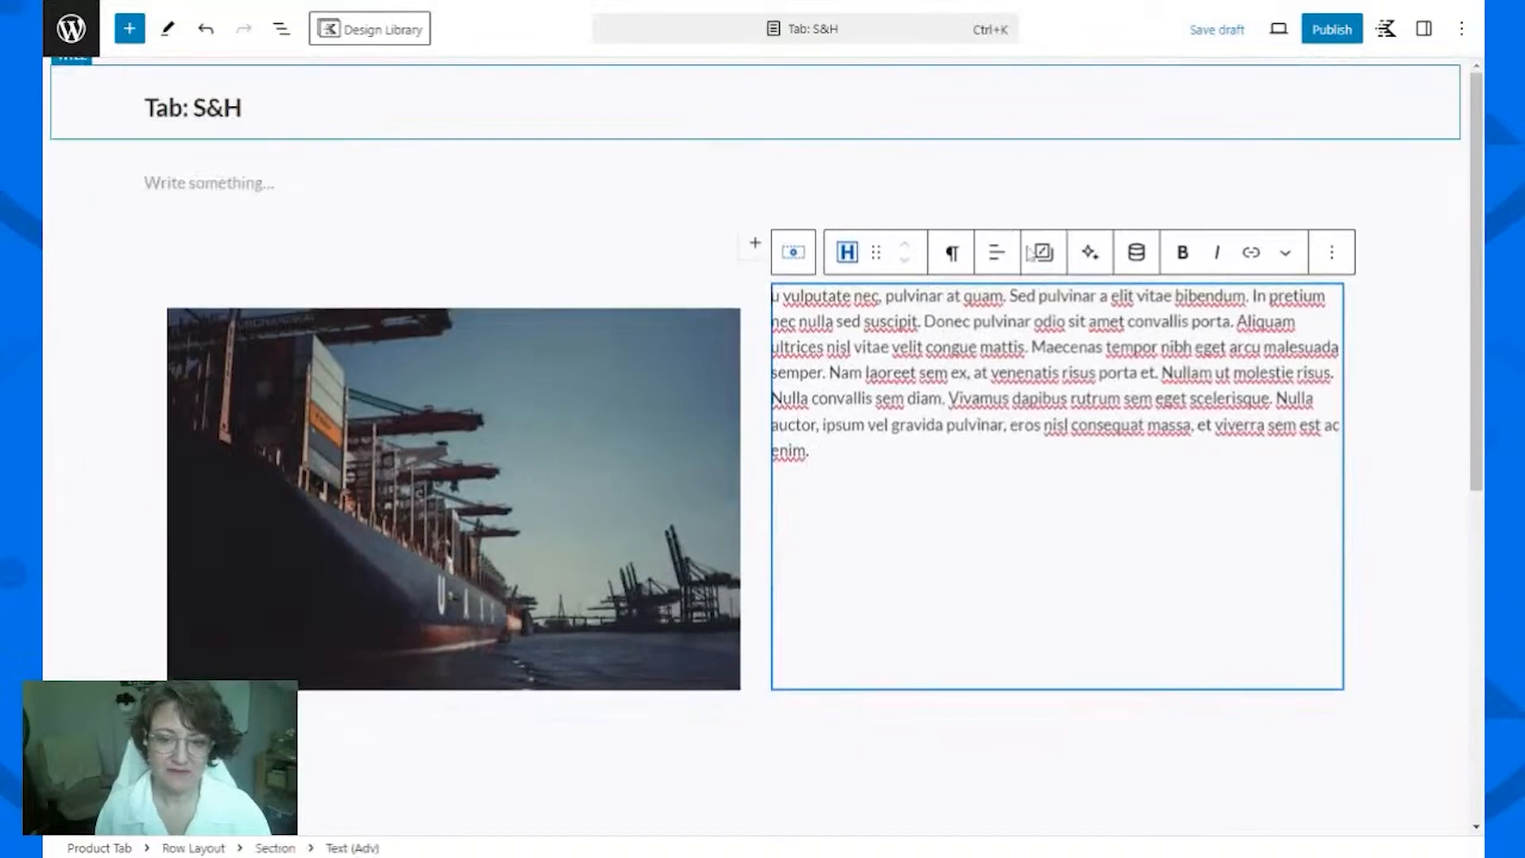
# Step: Set the tab's display type to "Add to products of a specific category" and choose the Merchandise category
pyautogui.scroll(-8, 667, 429)
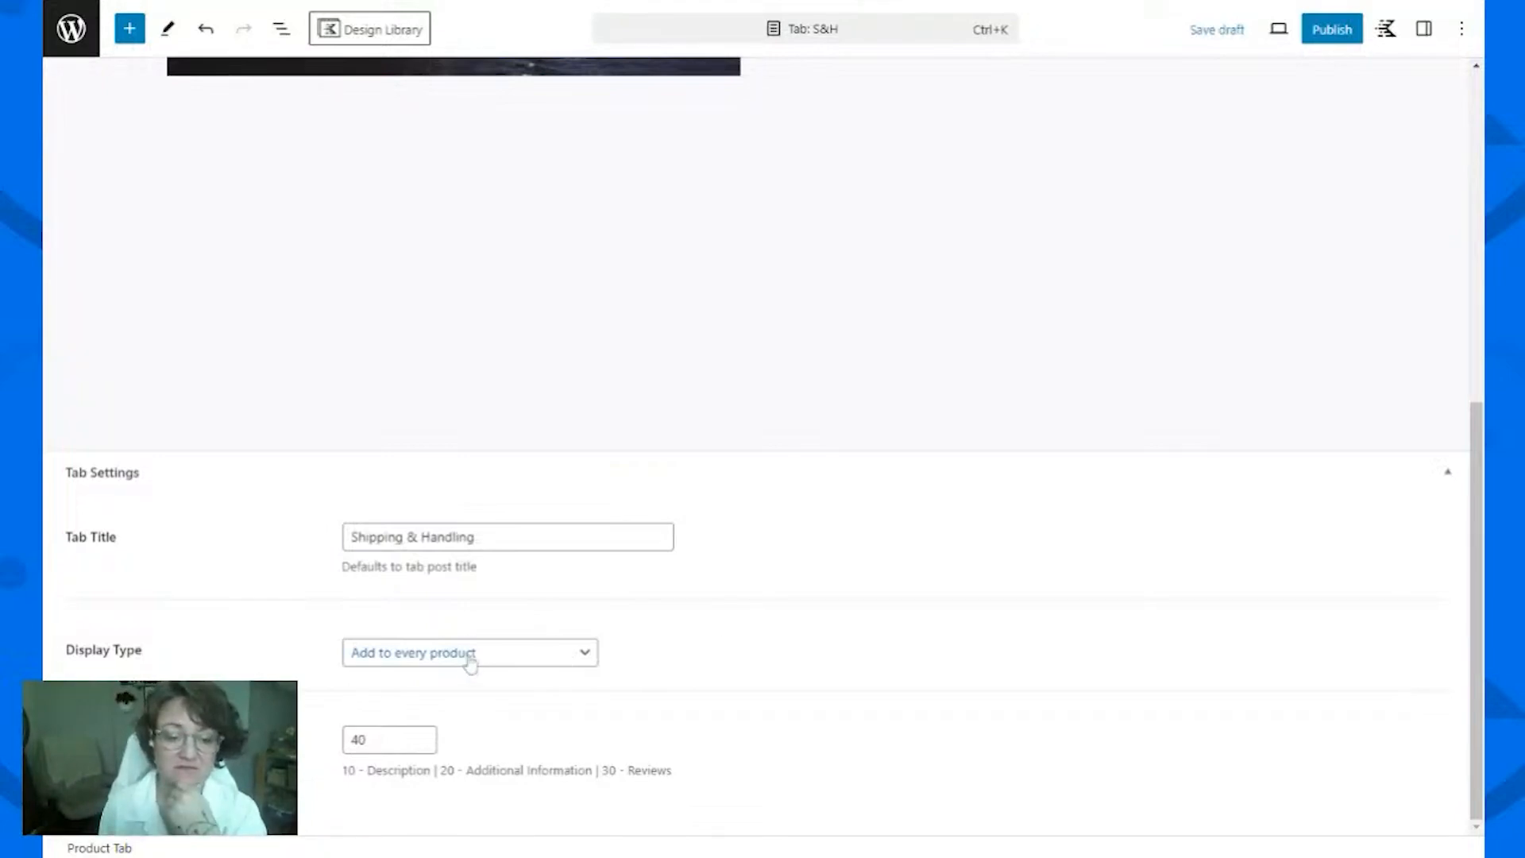
pyautogui.scroll(4, 469, 664)
pyautogui.scroll(-3, 576, 659)
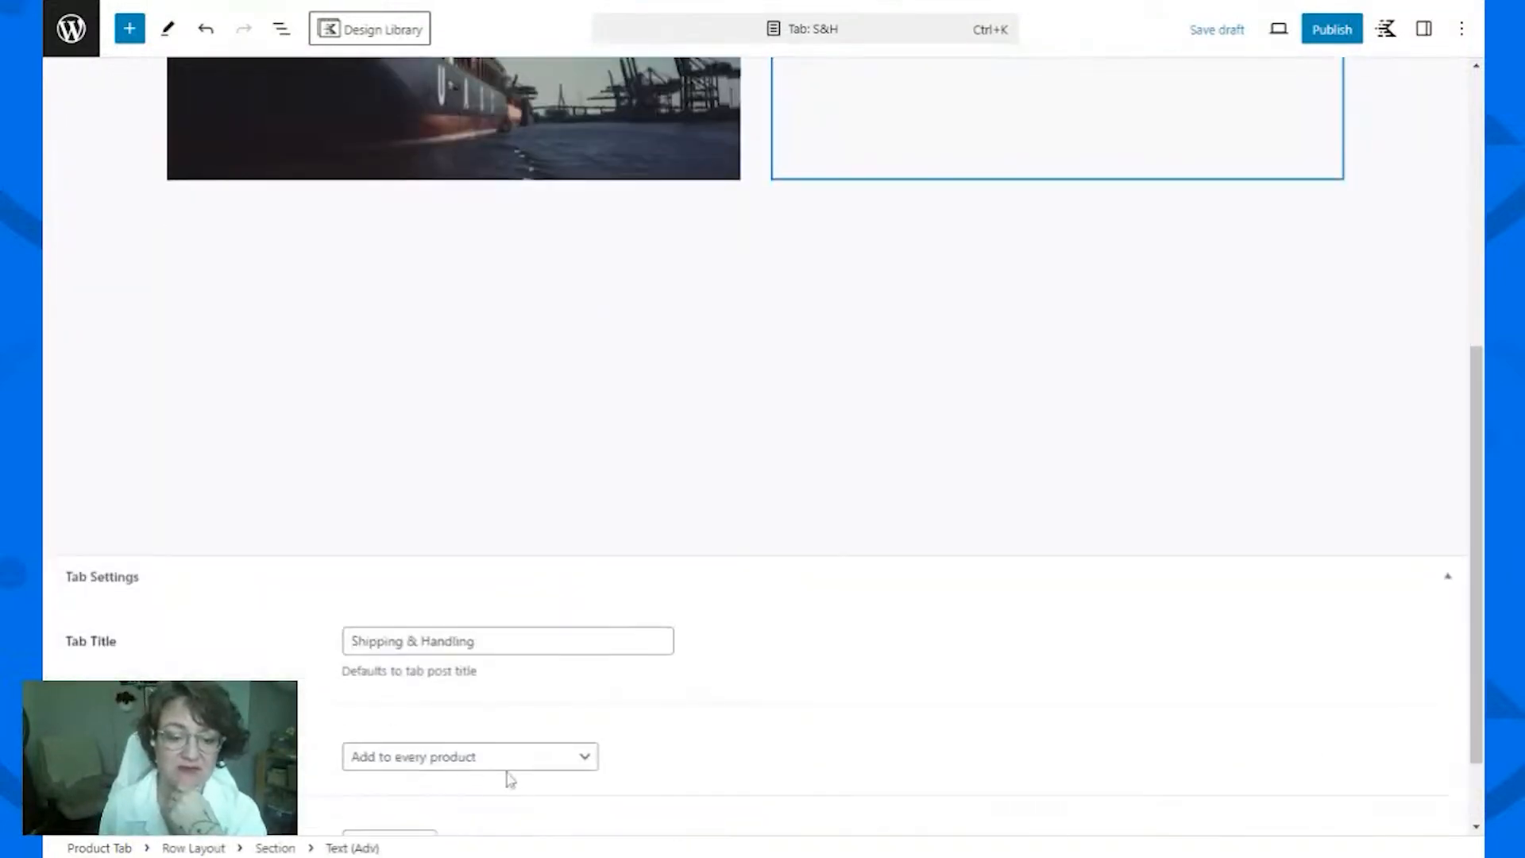
pyautogui.scroll(-2, 477, 715)
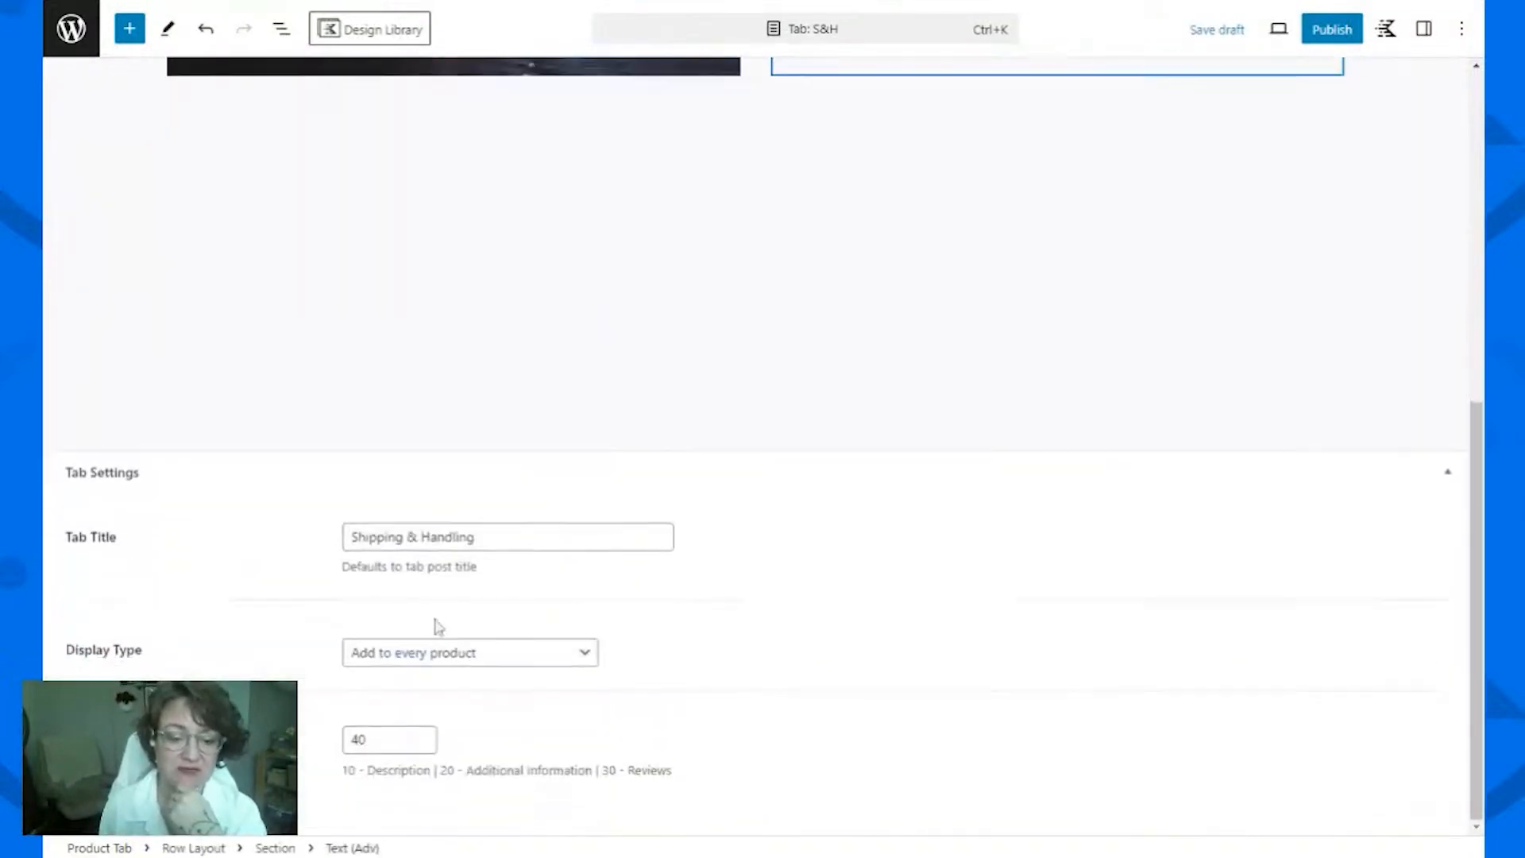
pyautogui.click(589, 661)
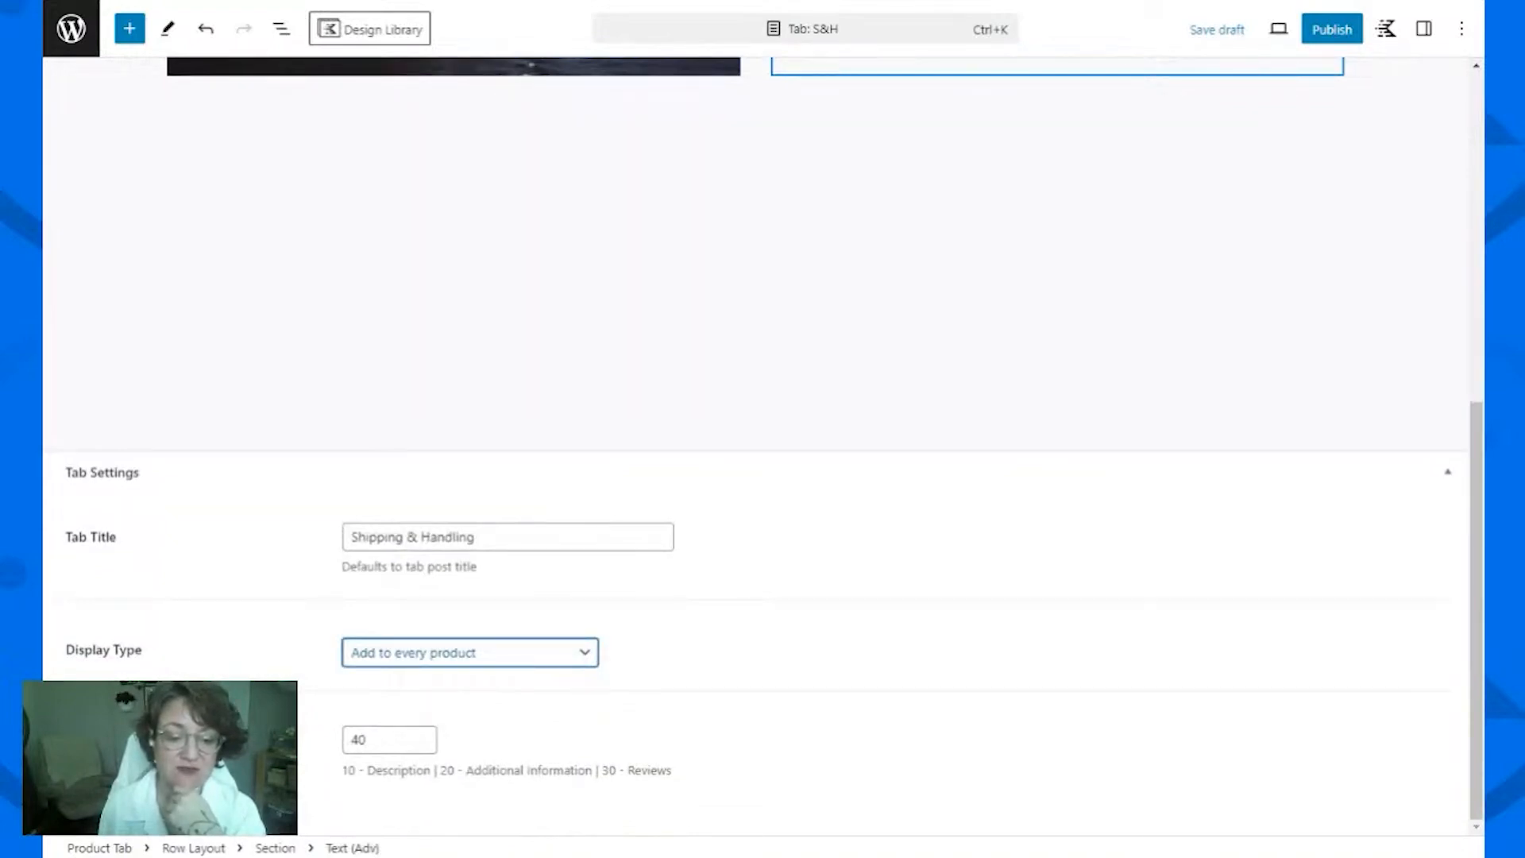
pyautogui.click(548, 697)
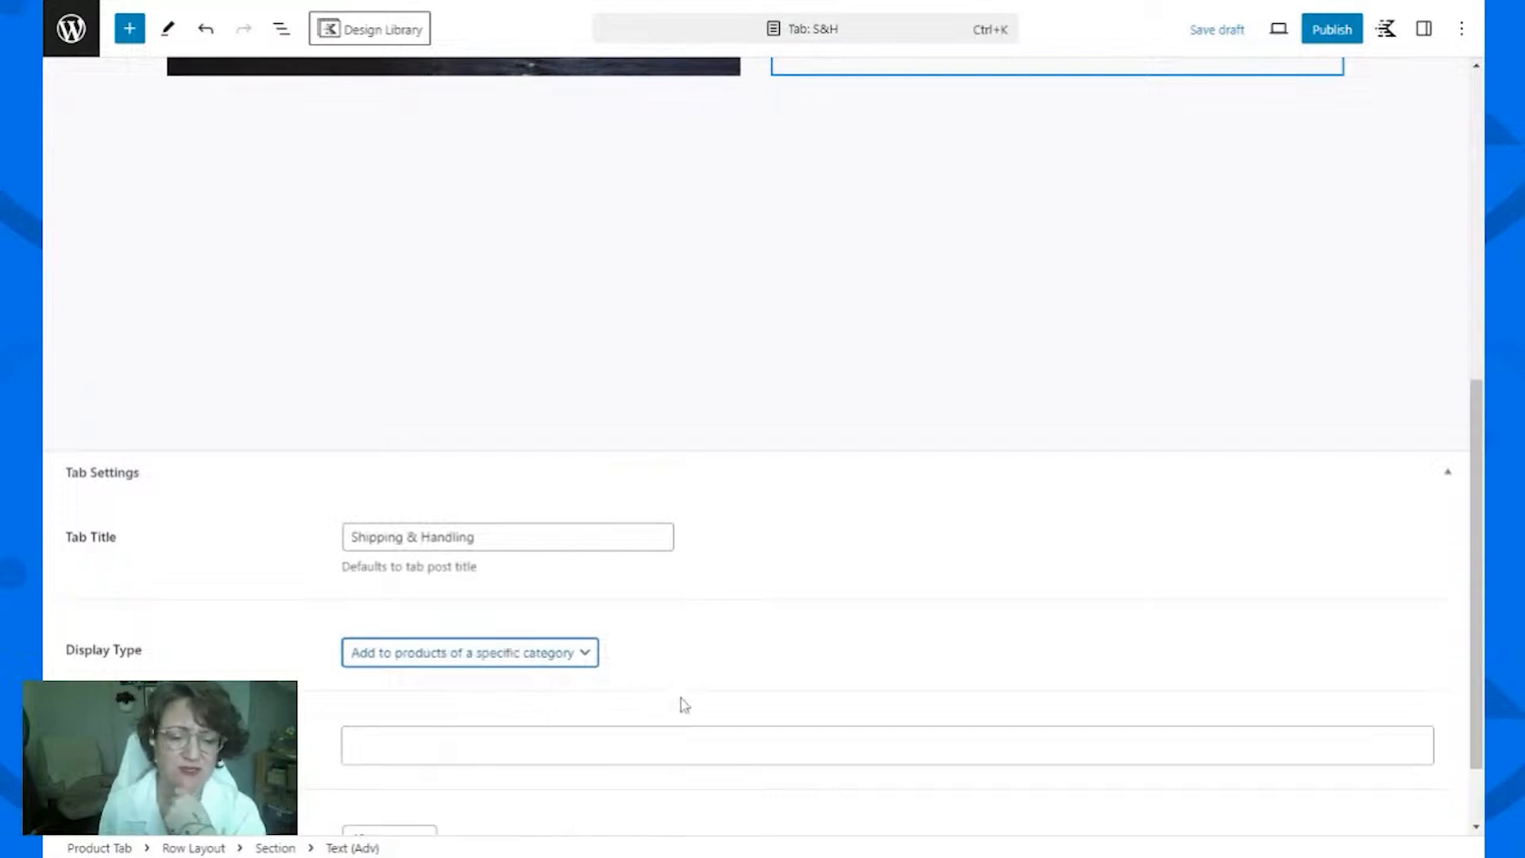
pyautogui.scroll(-2, 676, 714)
pyautogui.click(664, 650)
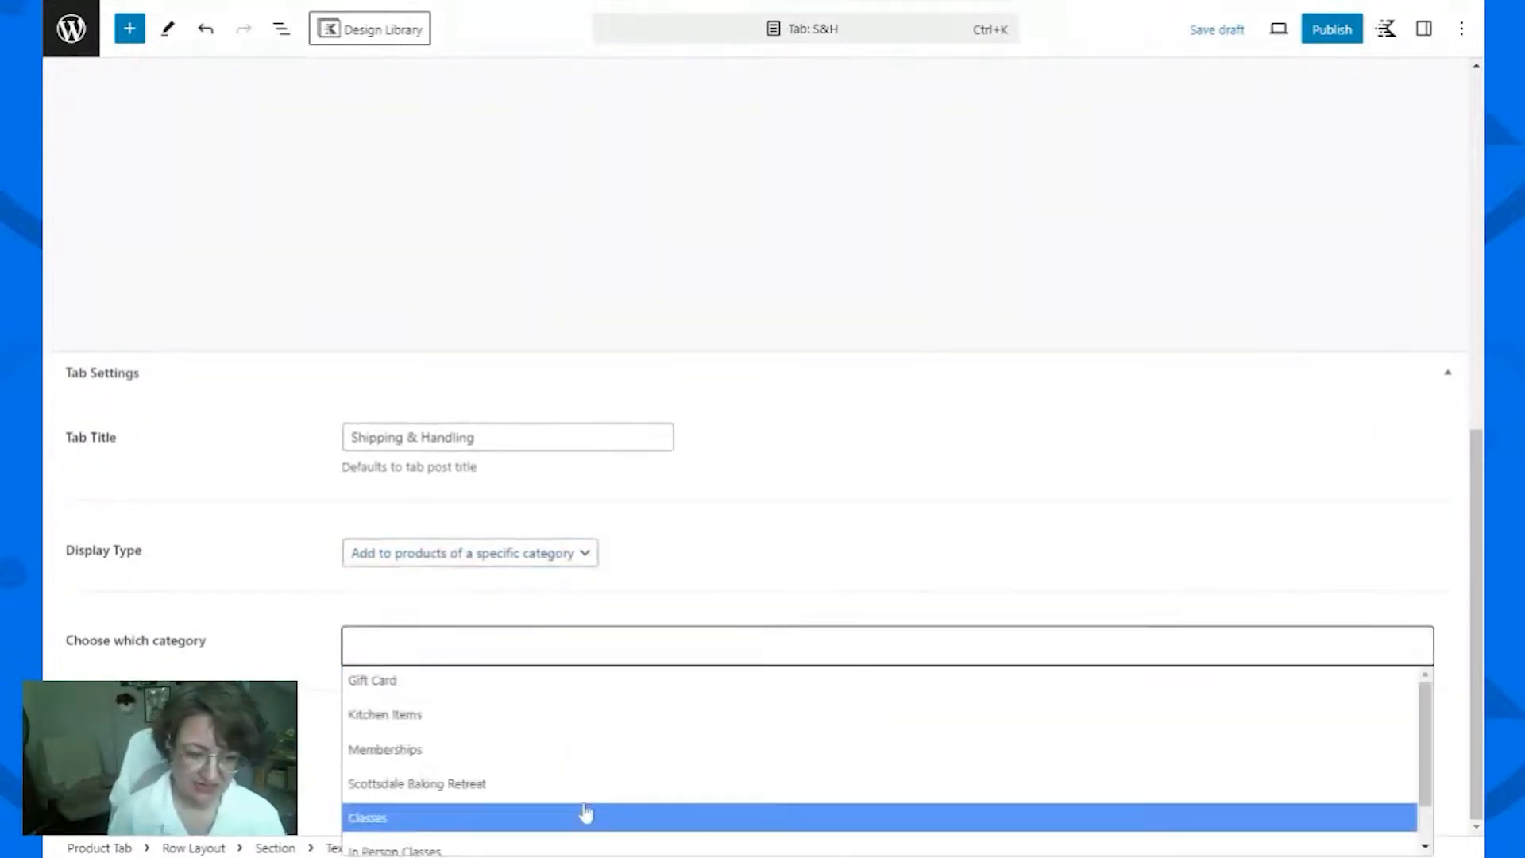
pyautogui.scroll(-1, 586, 812)
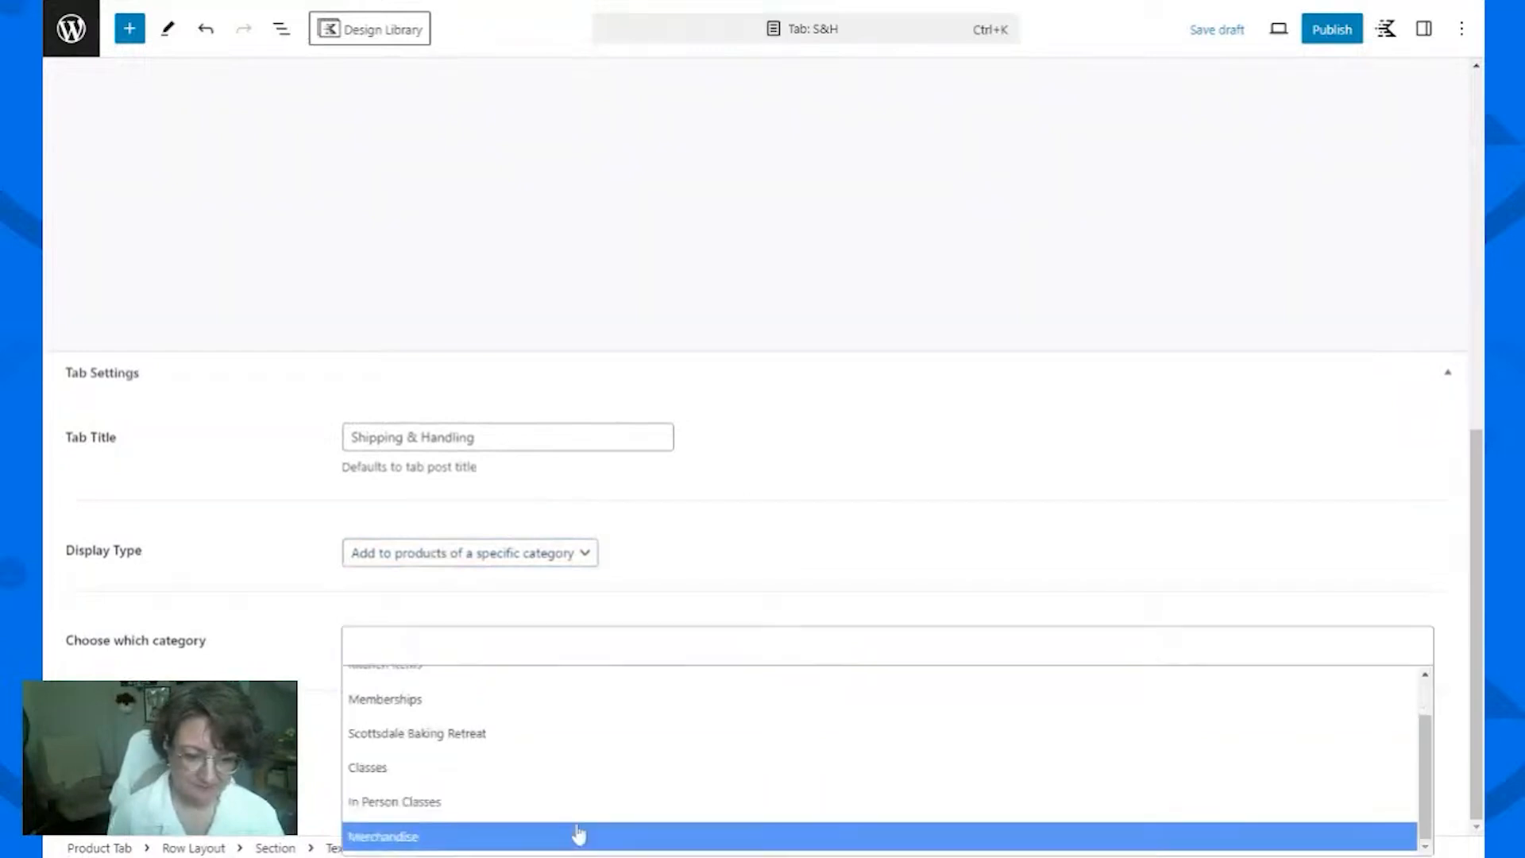
pyautogui.click(578, 834)
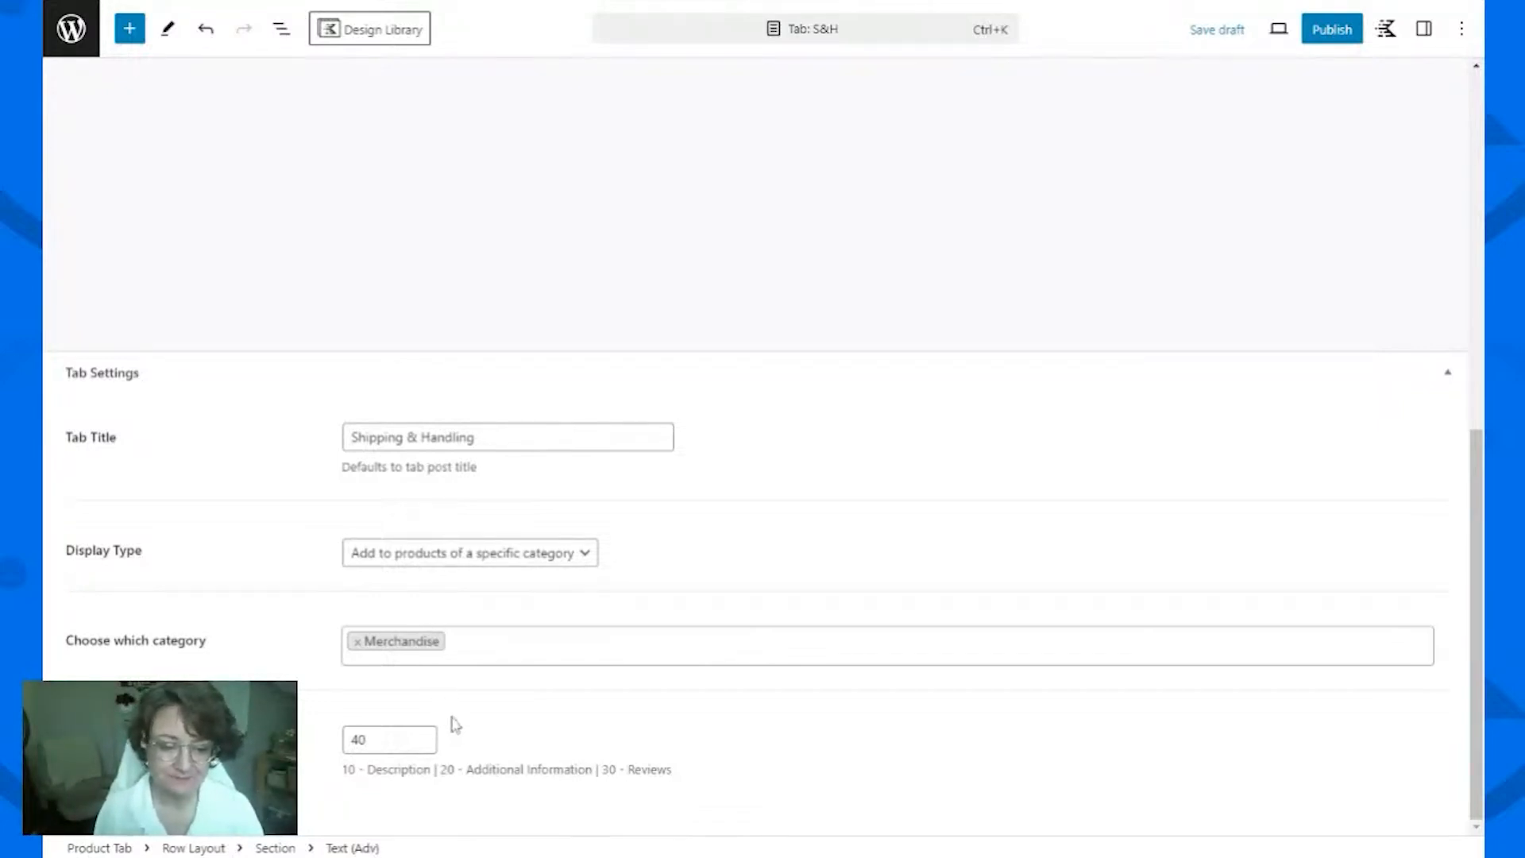
# Step: Keep the tab priority at 40 and publish the Shipping & Handling product tab
pyautogui.click(414, 739)
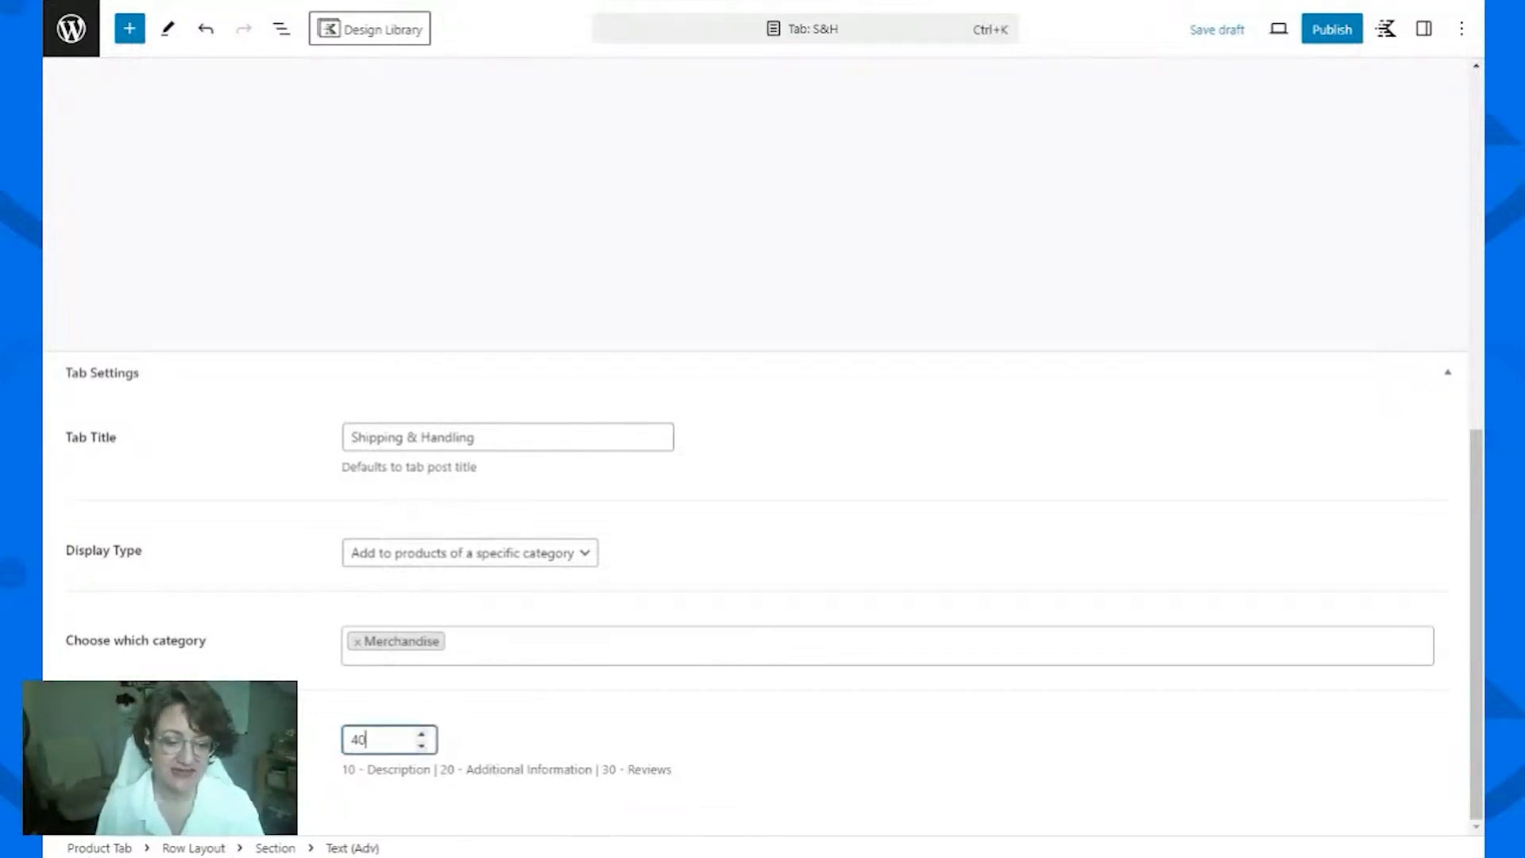
pyautogui.click(763, 743)
pyautogui.scroll(10, 762, 743)
pyautogui.scroll(2, 972, 560)
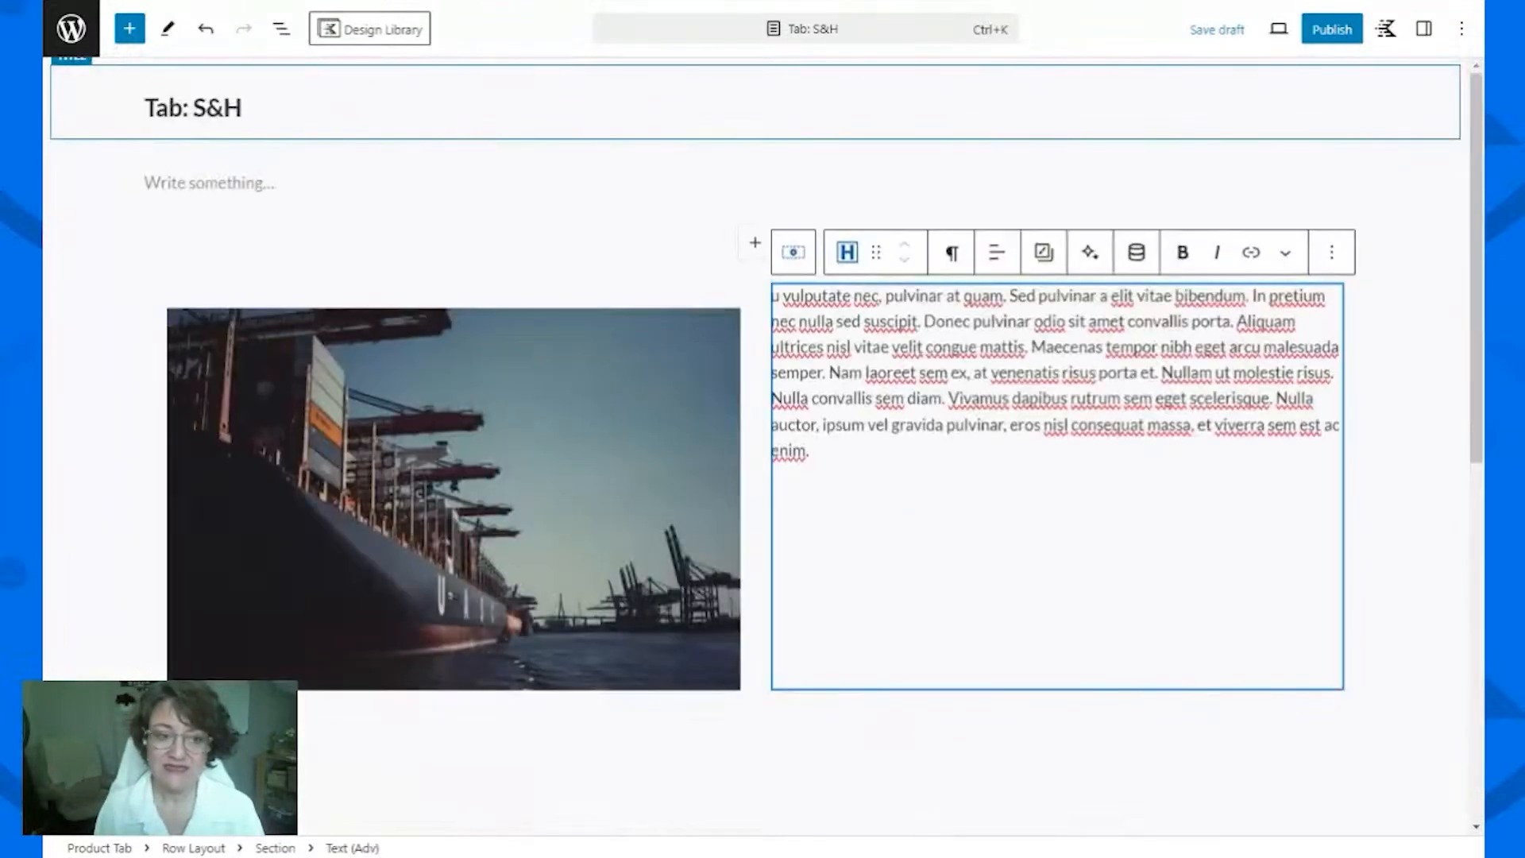
pyautogui.click(1317, 29)
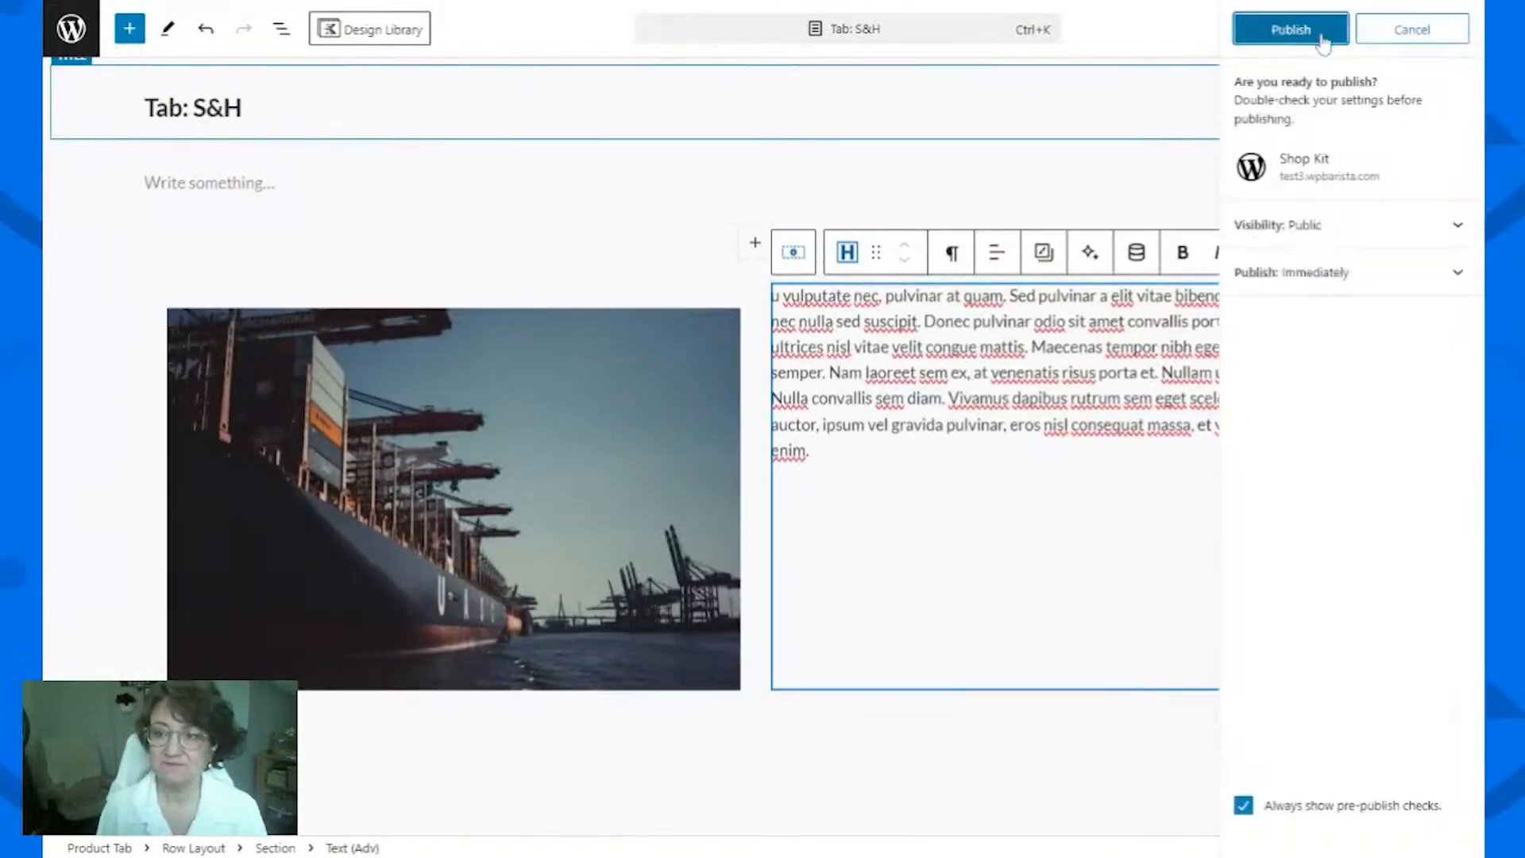
pyautogui.click(1317, 33)
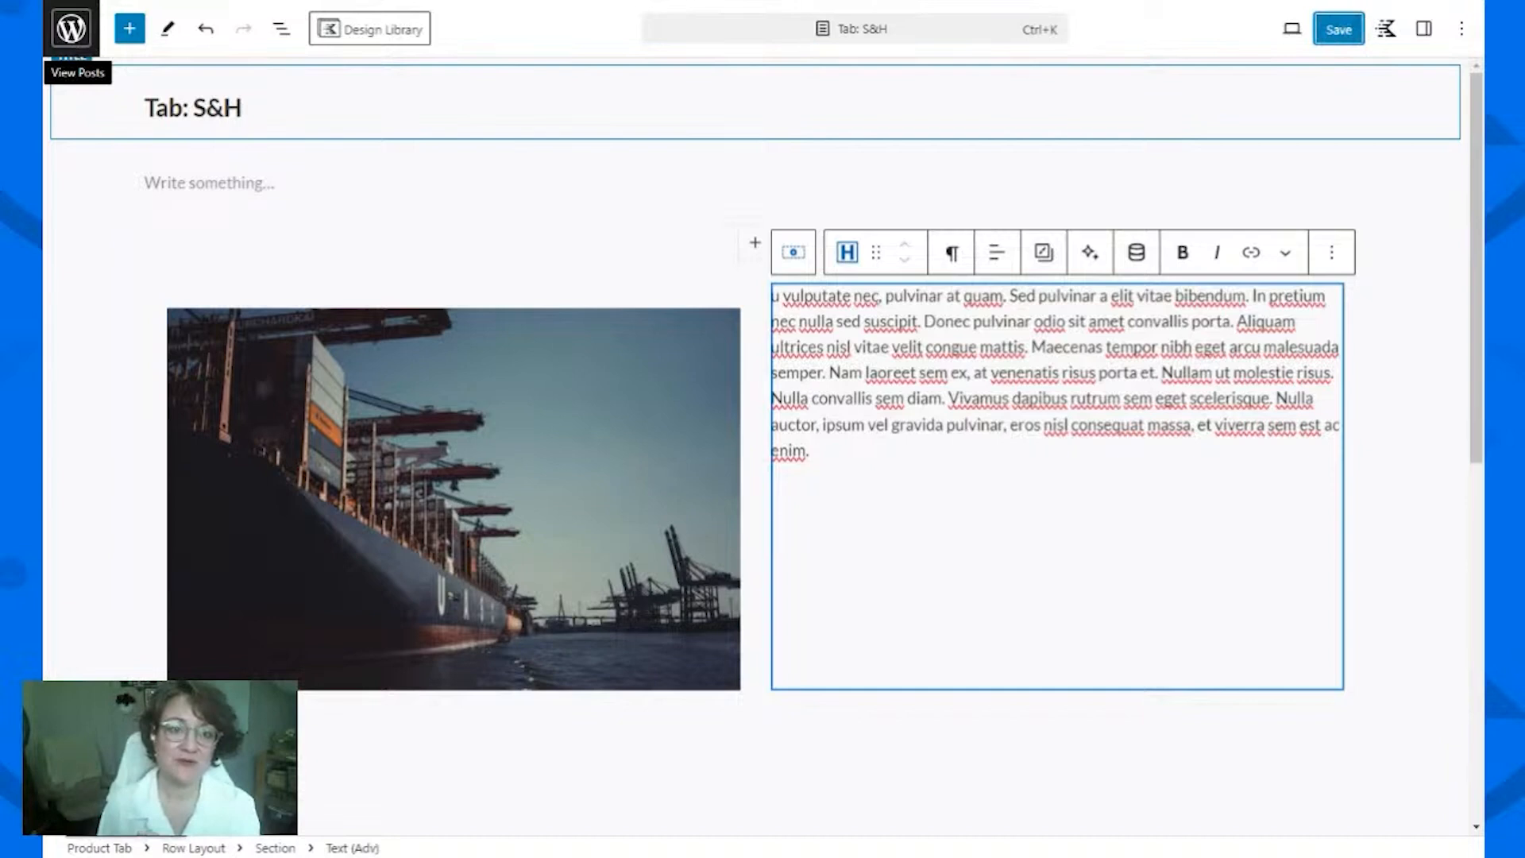
# Step: Leave the tab editor, go to the product size charts and create a new chart titled "Size Chart"
pyautogui.click(73, 46)
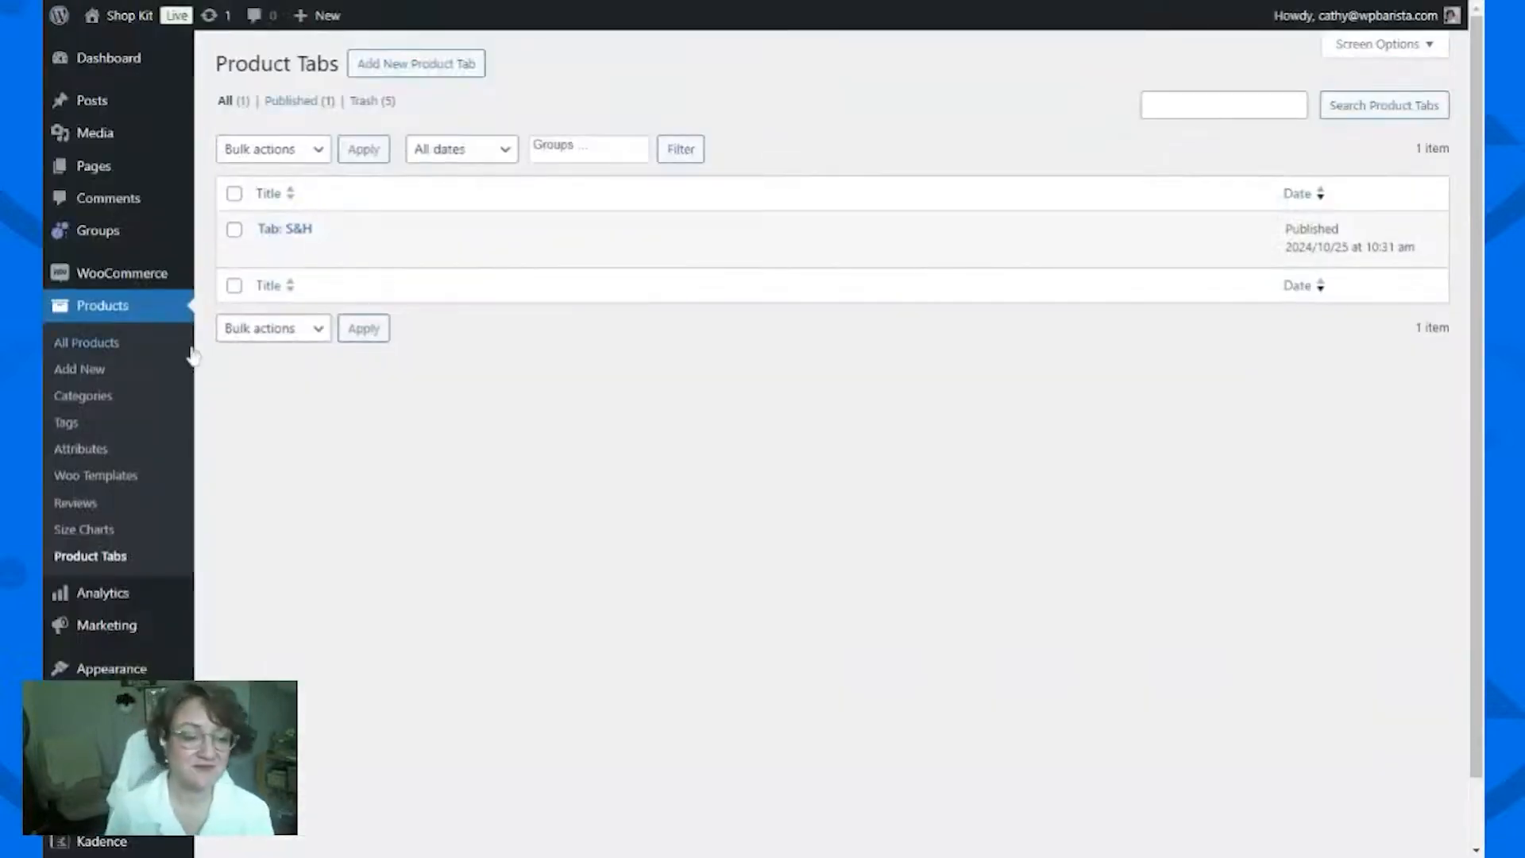
pyautogui.click(112, 533)
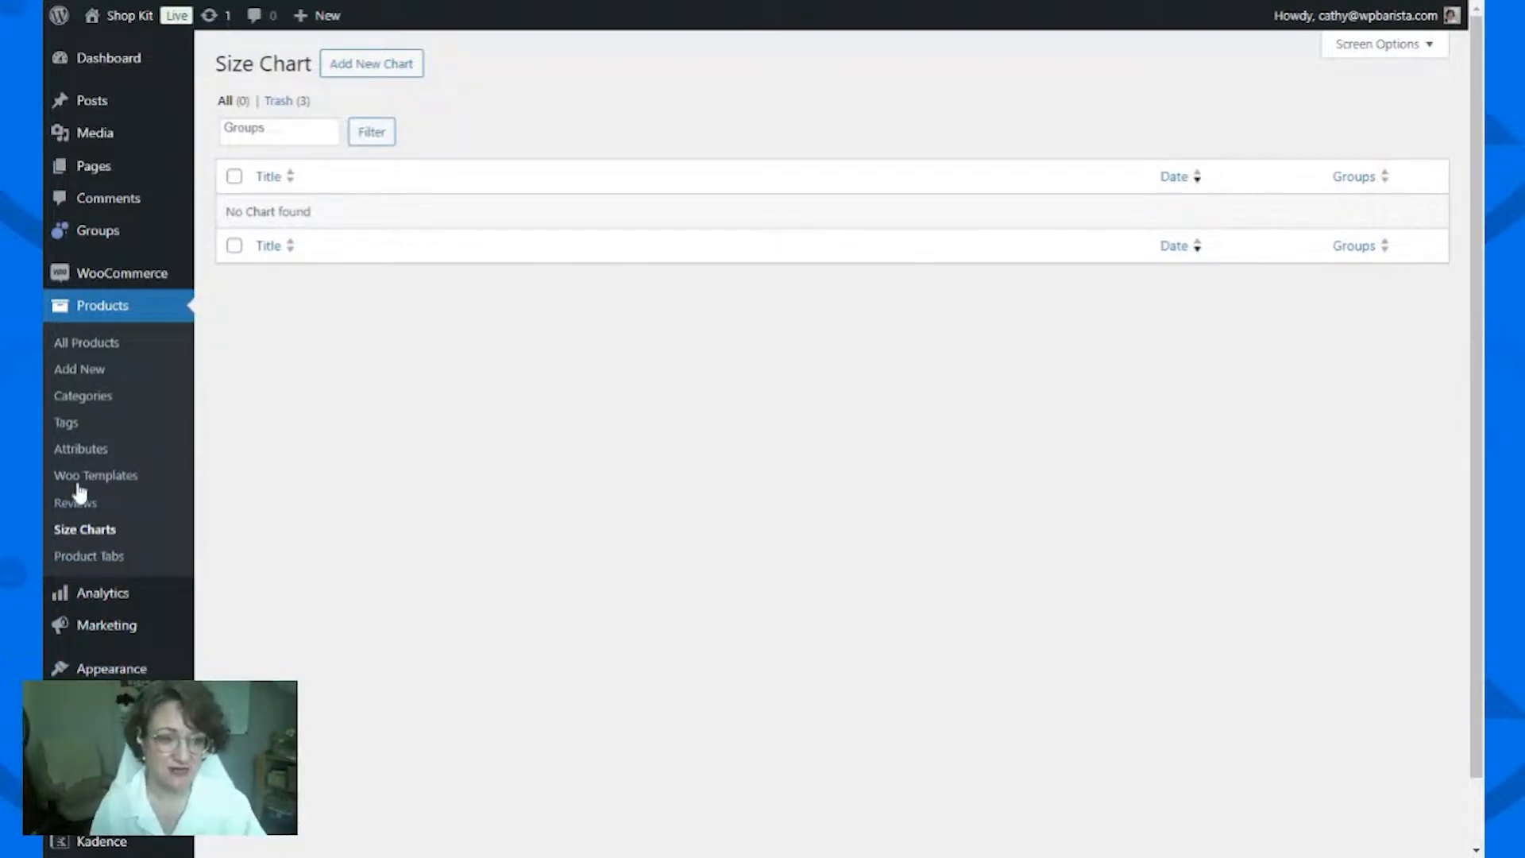
pyautogui.click(394, 67)
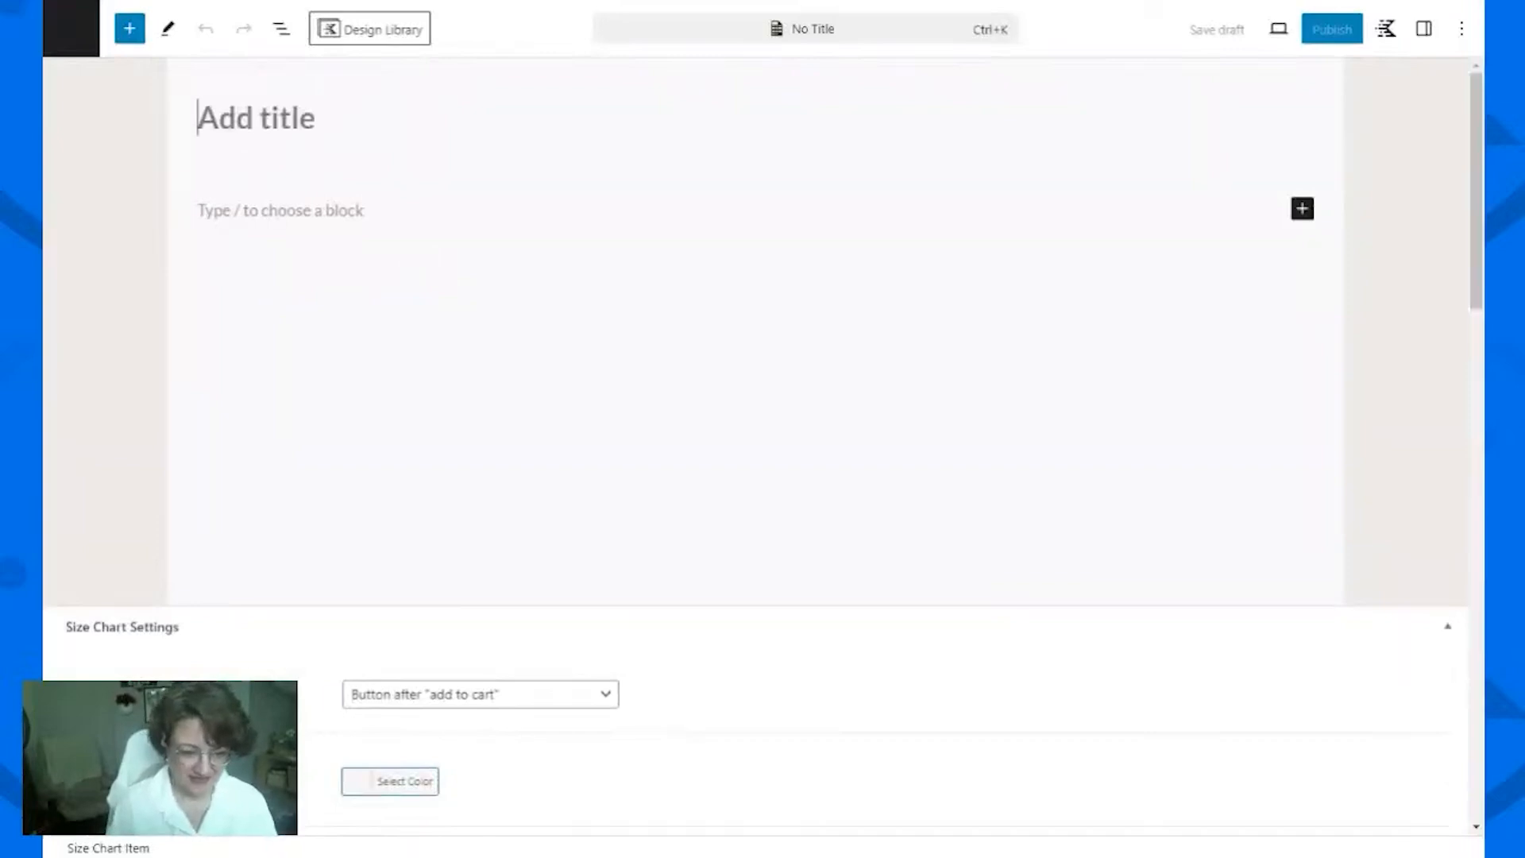
pyautogui.write('Size Chart')
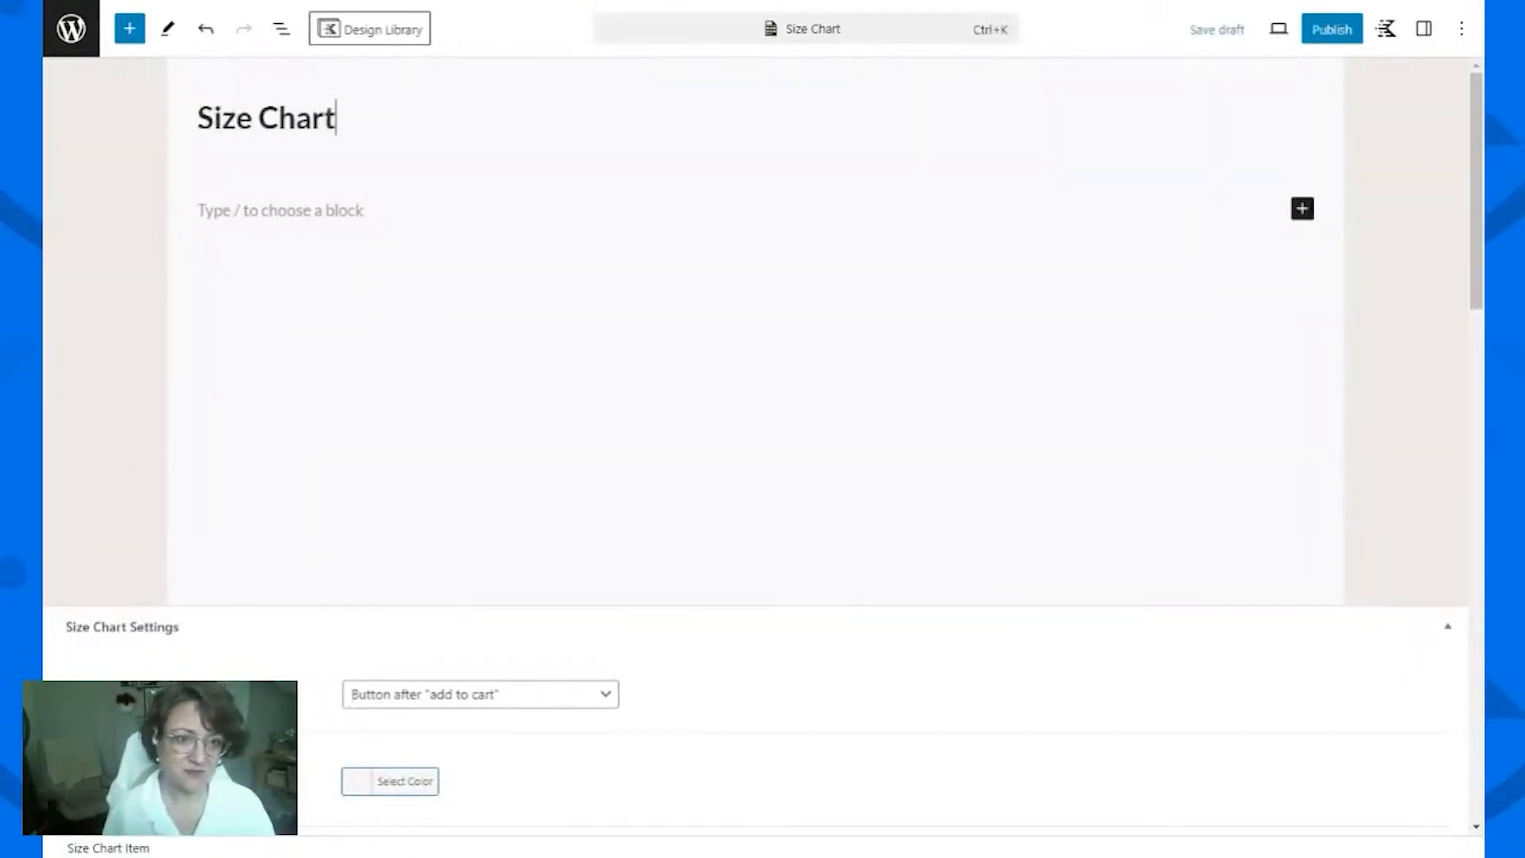
# Step: Insert the saved "Sizing Info" pattern from My patterns into the size chart content
pyautogui.click(337, 226)
pyautogui.click(129, 29)
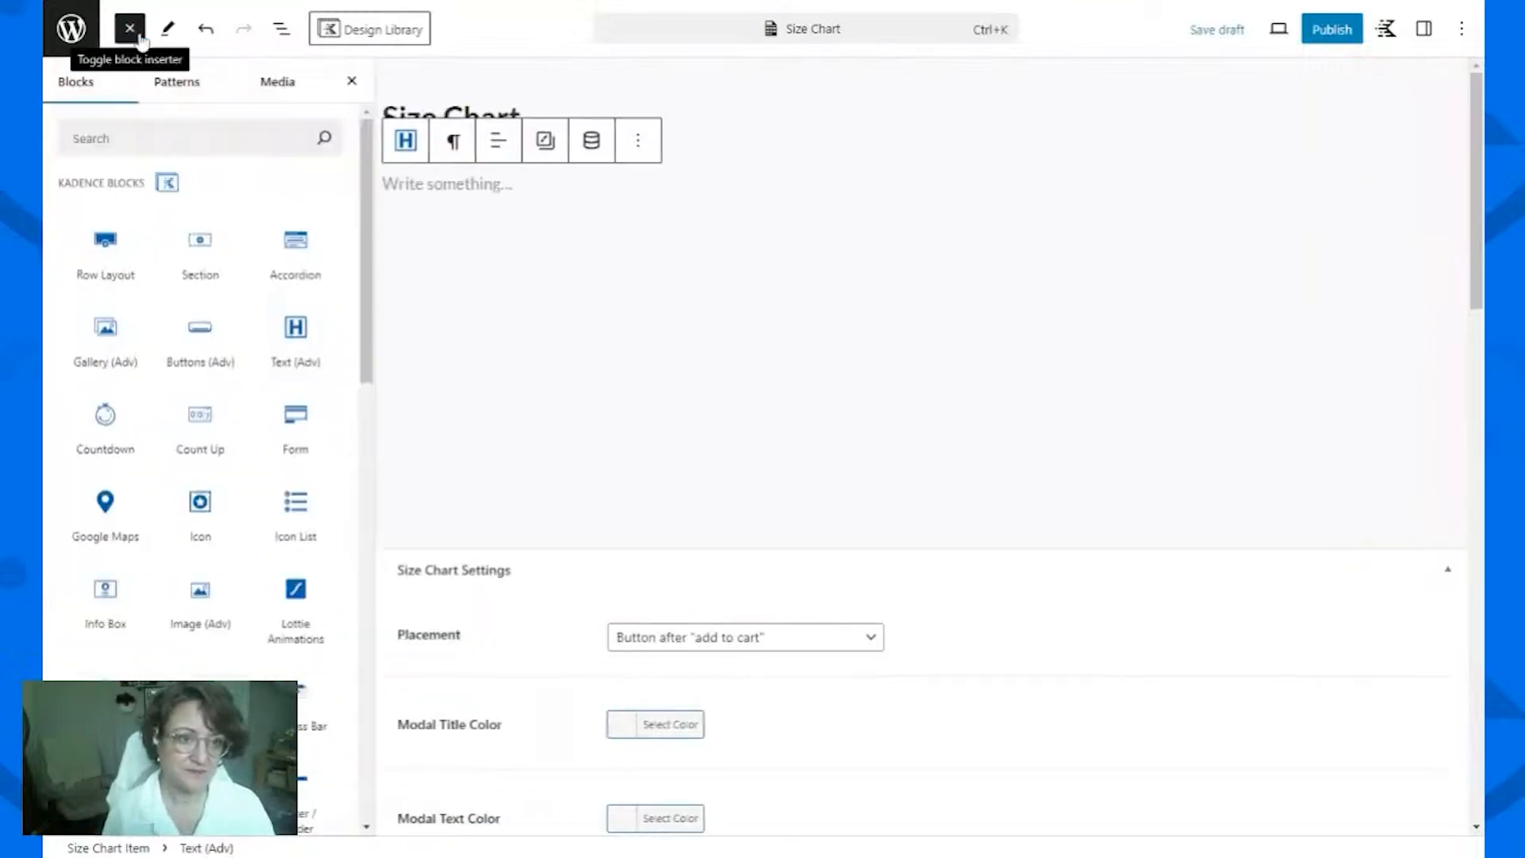
pyautogui.click(176, 85)
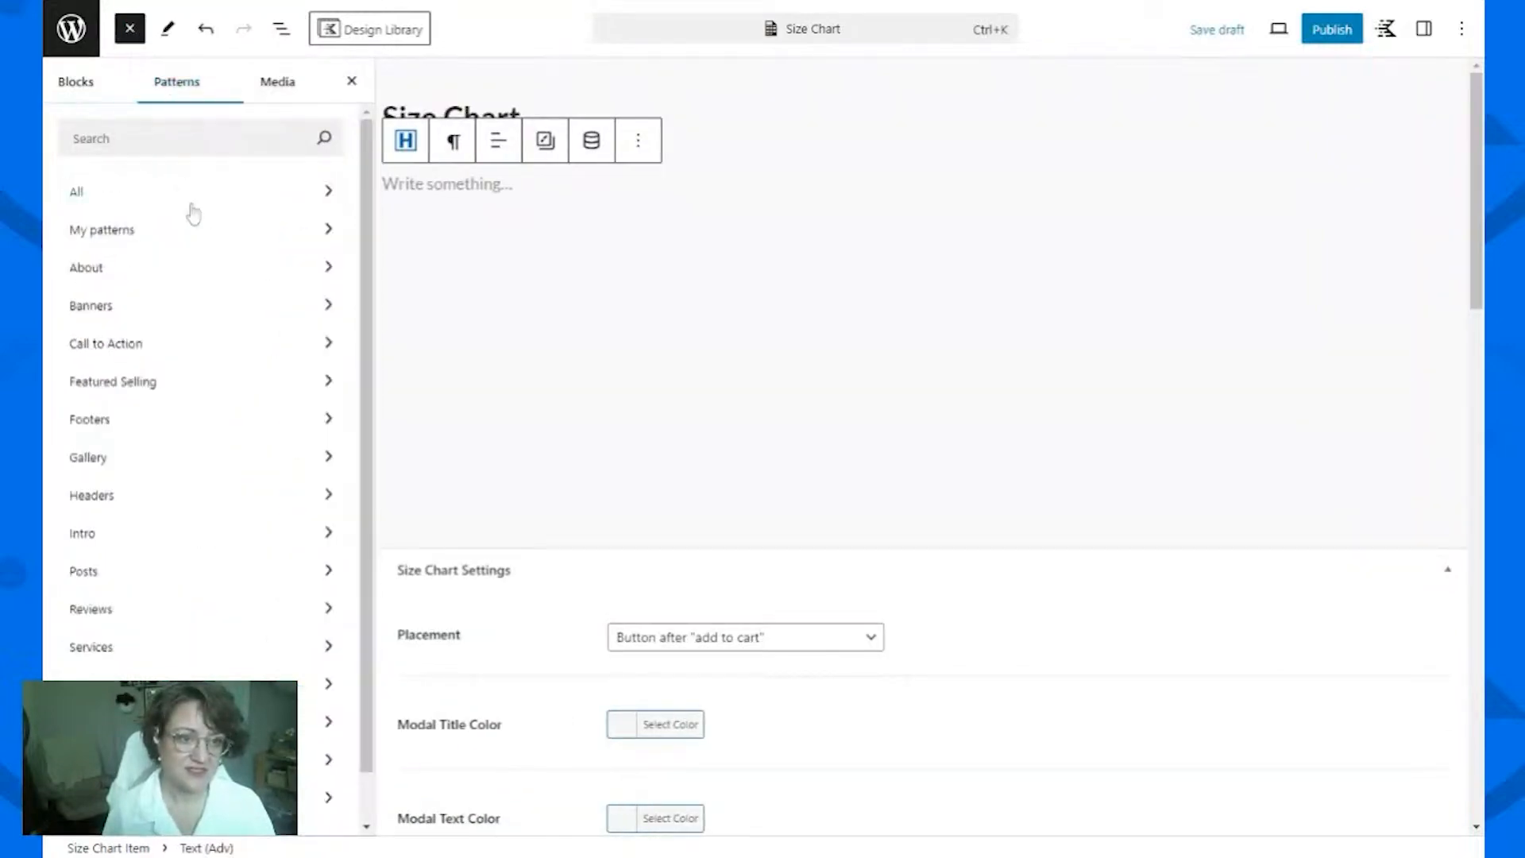
pyautogui.click(198, 235)
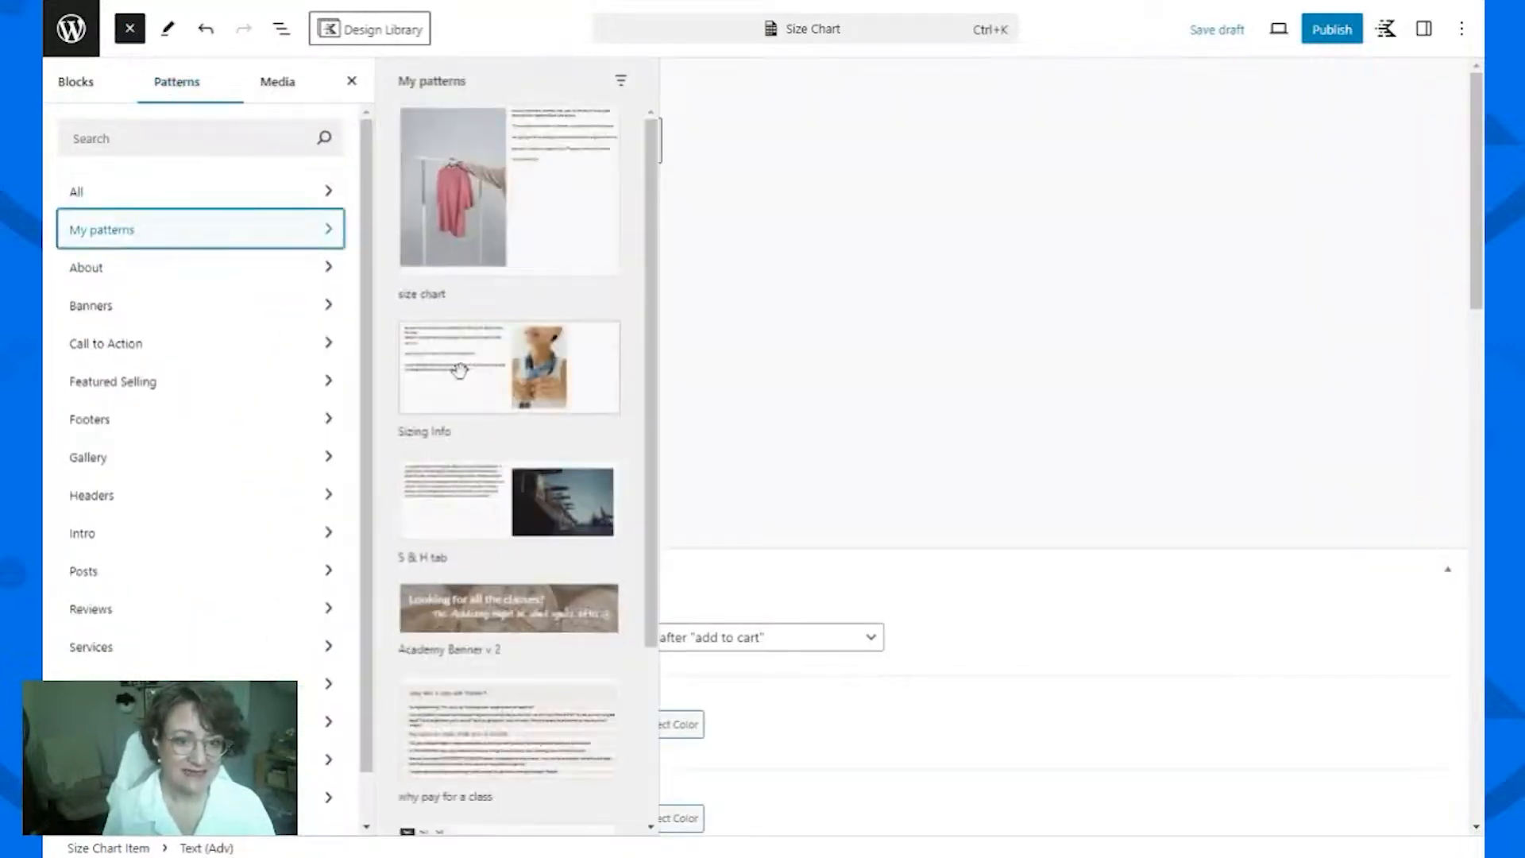
pyautogui.click(484, 367)
pyautogui.click(1403, 388)
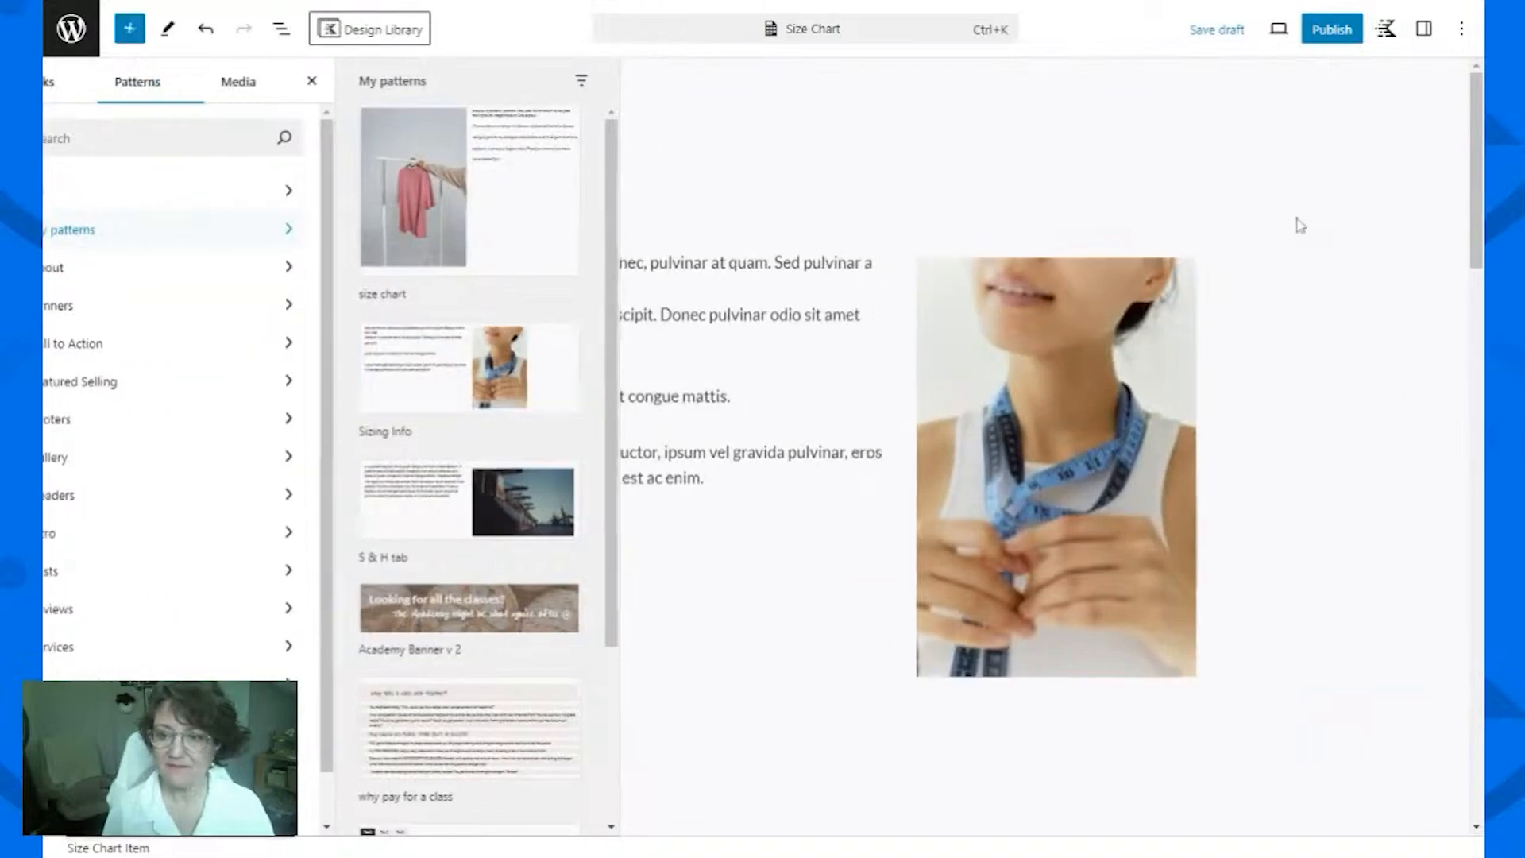
# Step: Review the size chart's placement, modal colors, button, text, tab label, priority and category settings
pyautogui.scroll(-10, 326, 627)
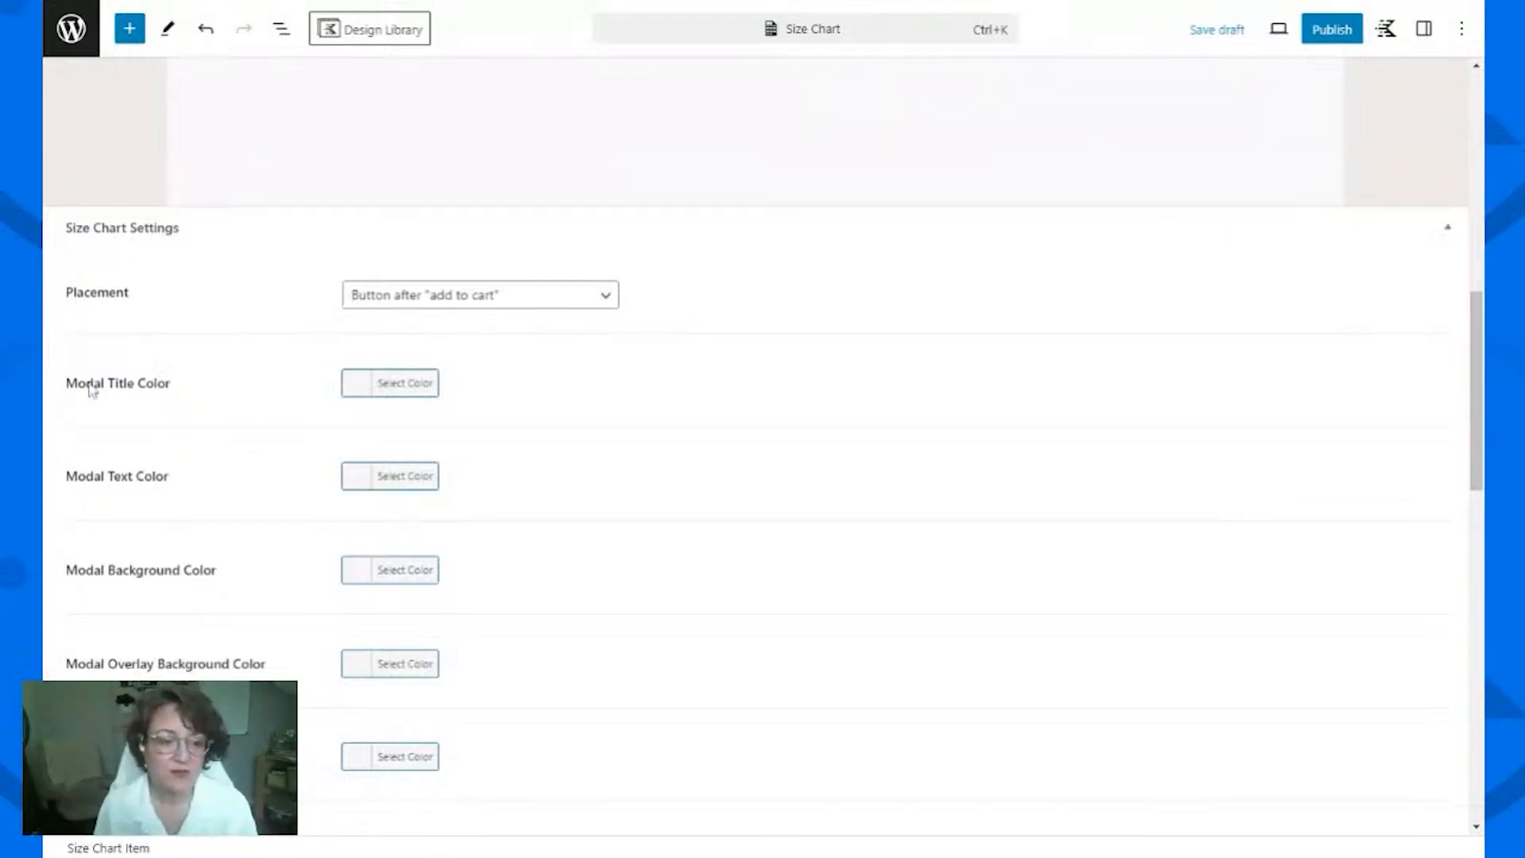
pyautogui.scroll(-3, 484, 558)
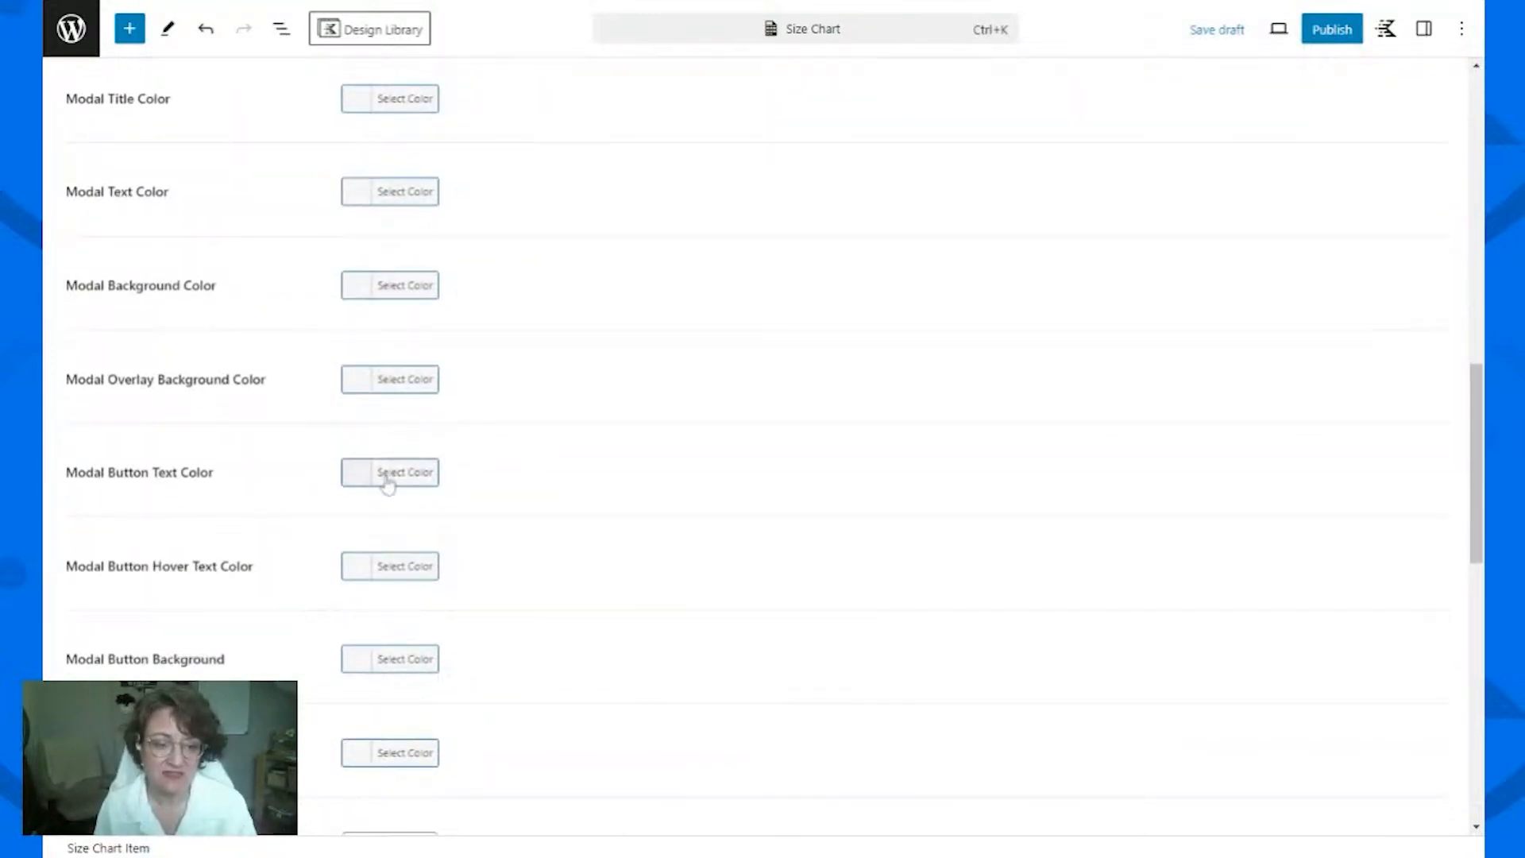
pyautogui.scroll(-5, 385, 479)
pyautogui.scroll(-5, 395, 505)
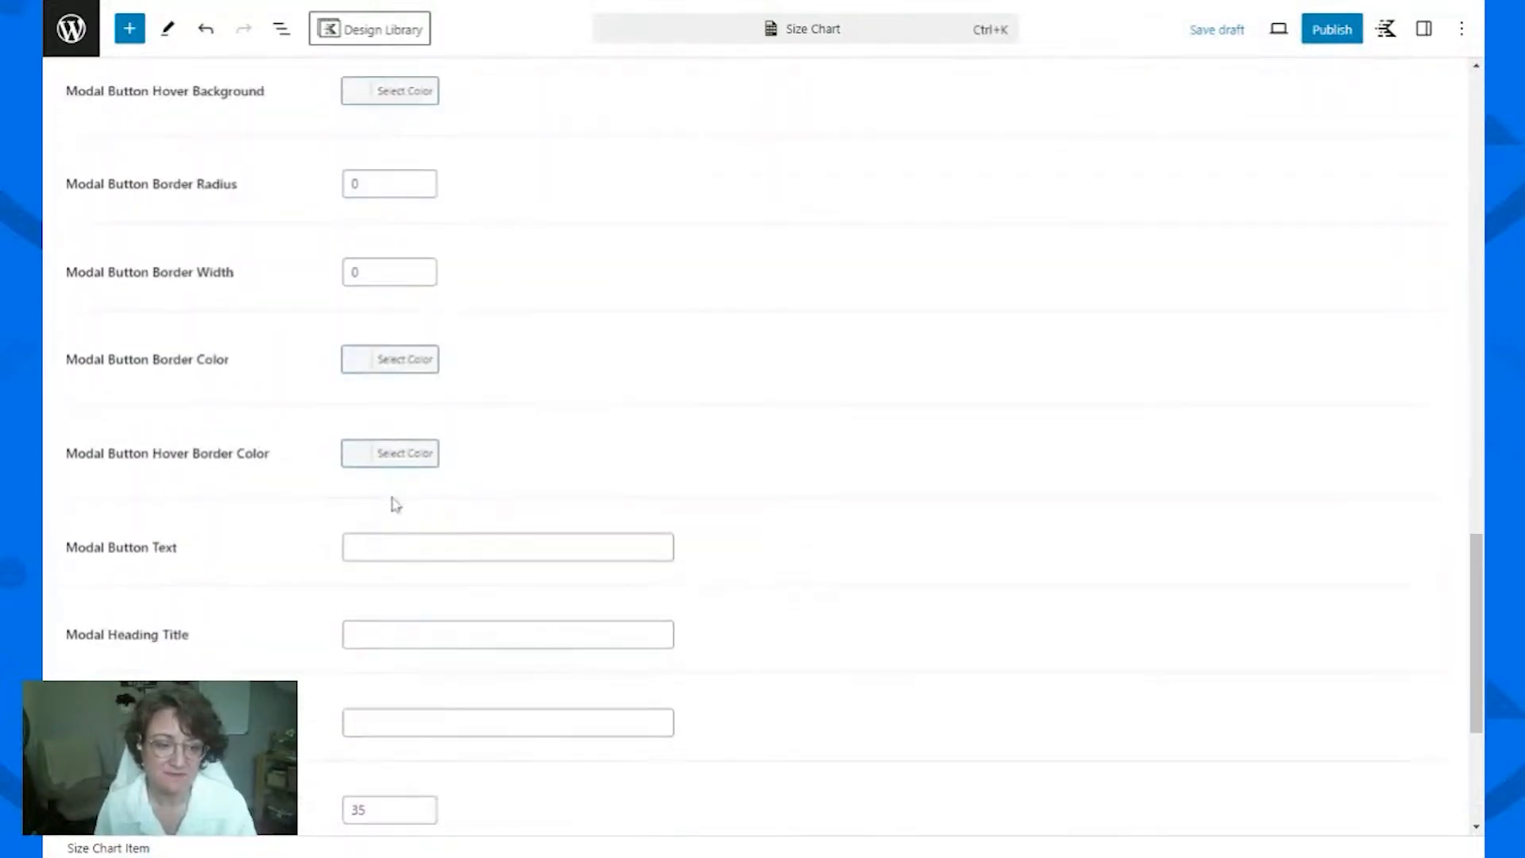
pyautogui.scroll(-1, 396, 505)
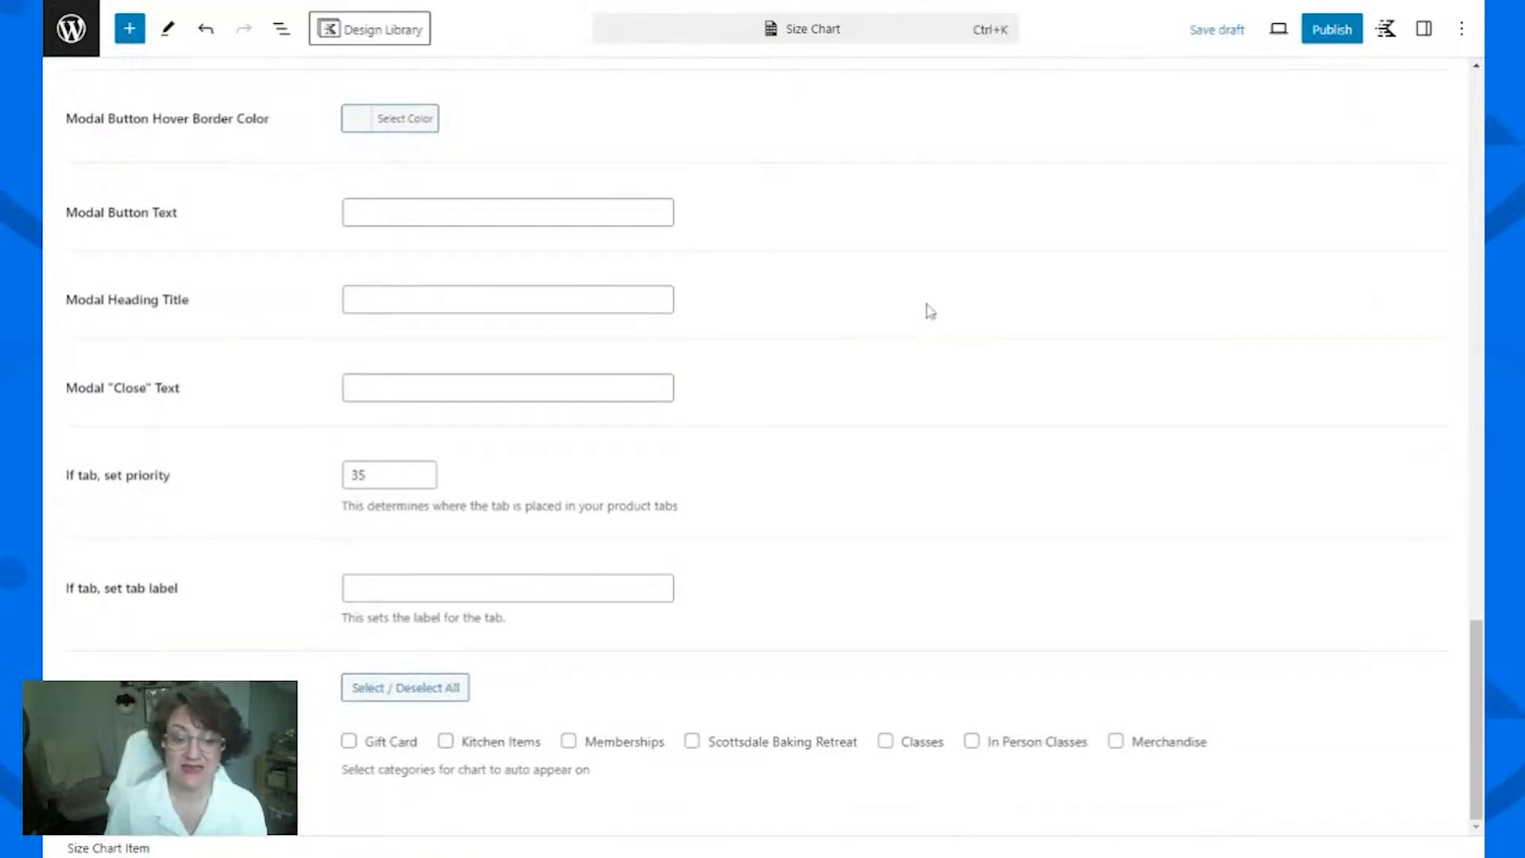
pyautogui.click(391, 592)
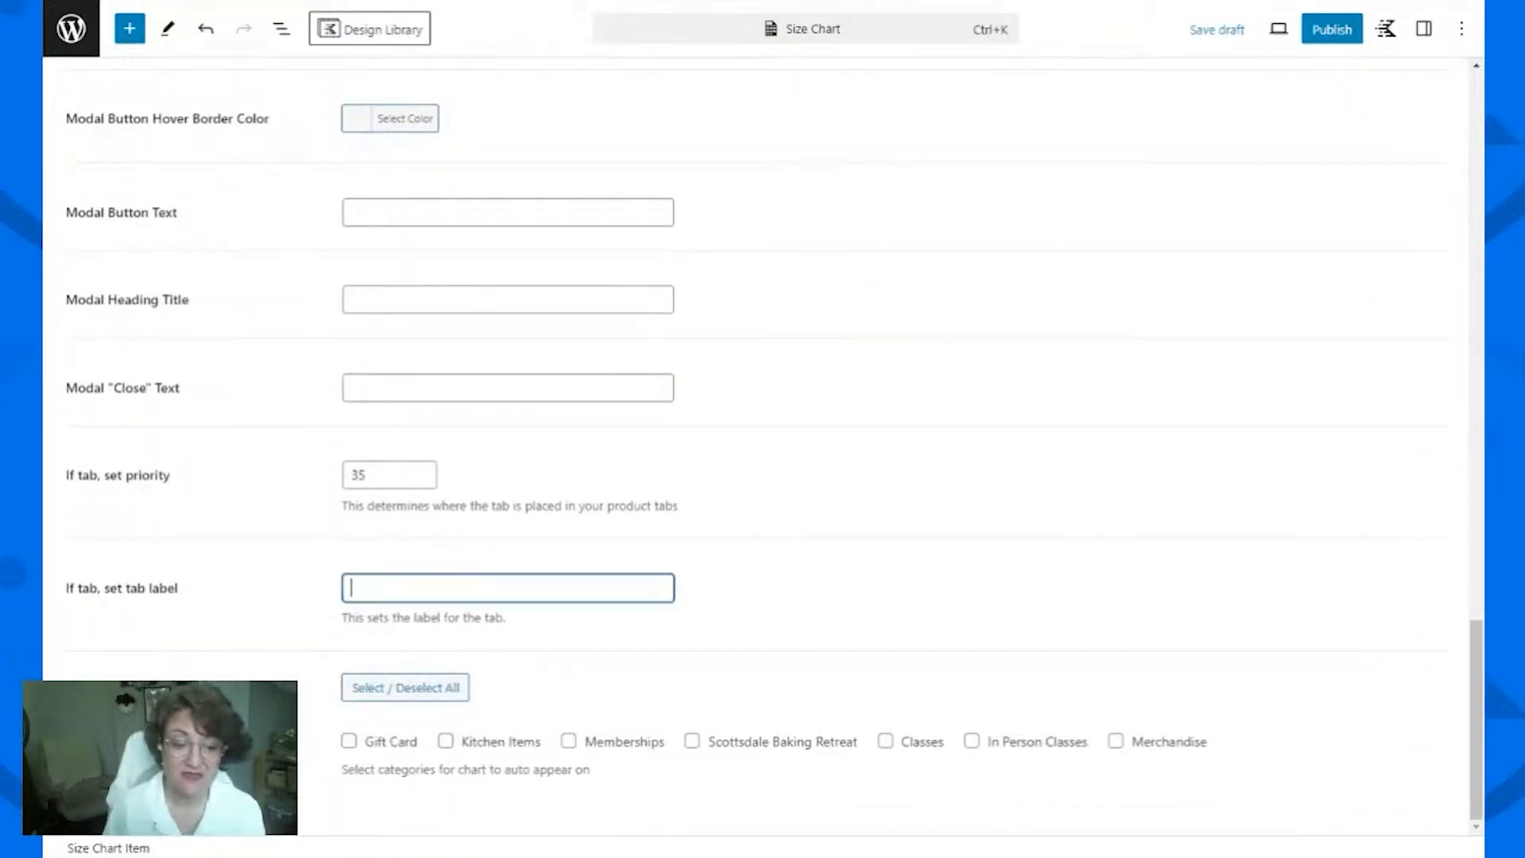
pyautogui.click(417, 470)
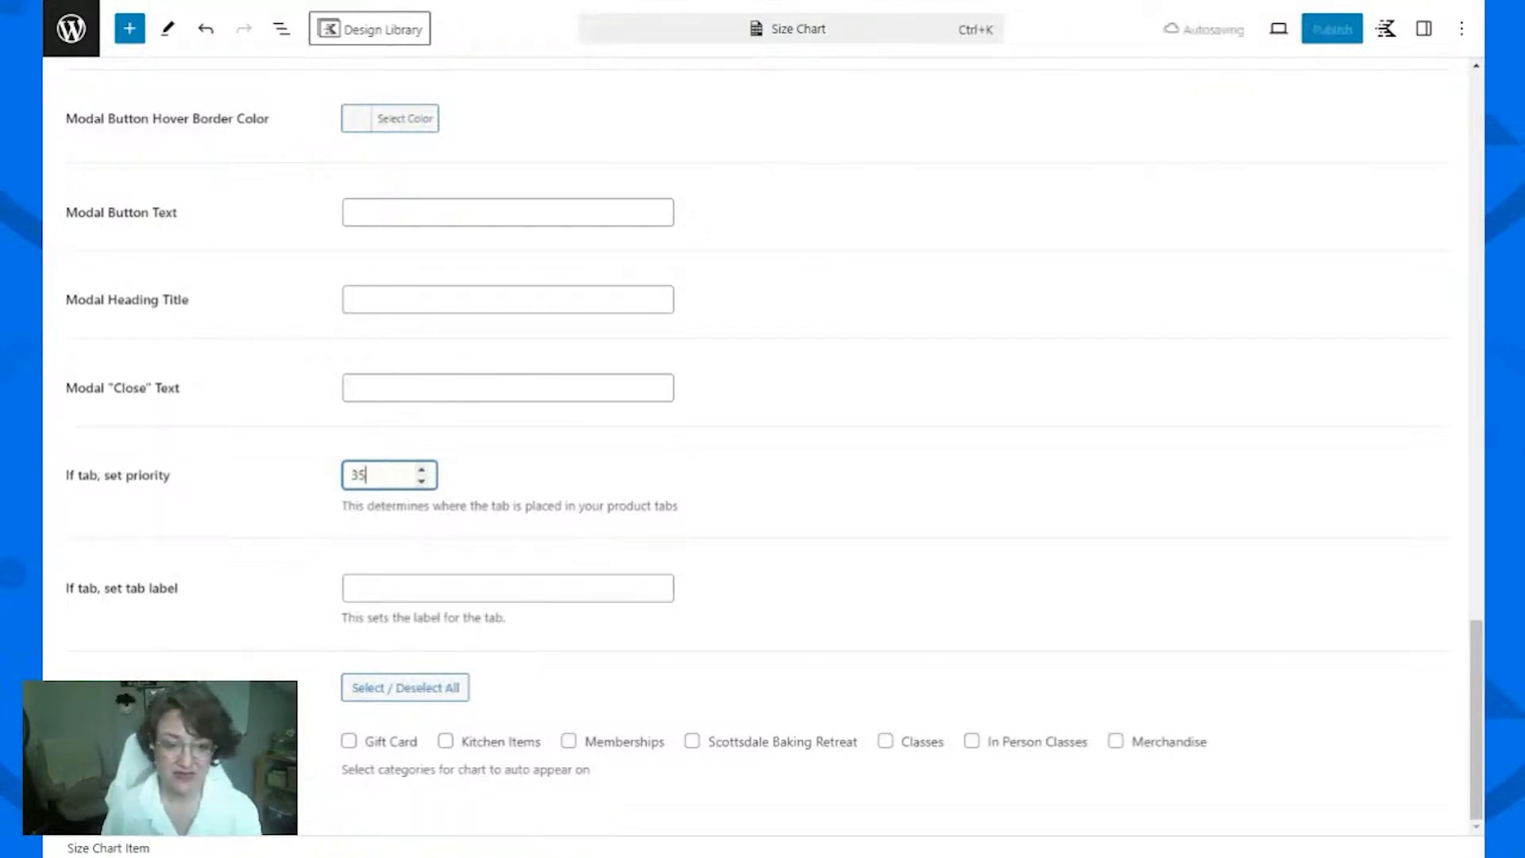
# Step: Set the size chart's tab priority to 33 and assign the chart to the Merchandise category
pyautogui.press('BackSpace')
pyautogui.write('3')
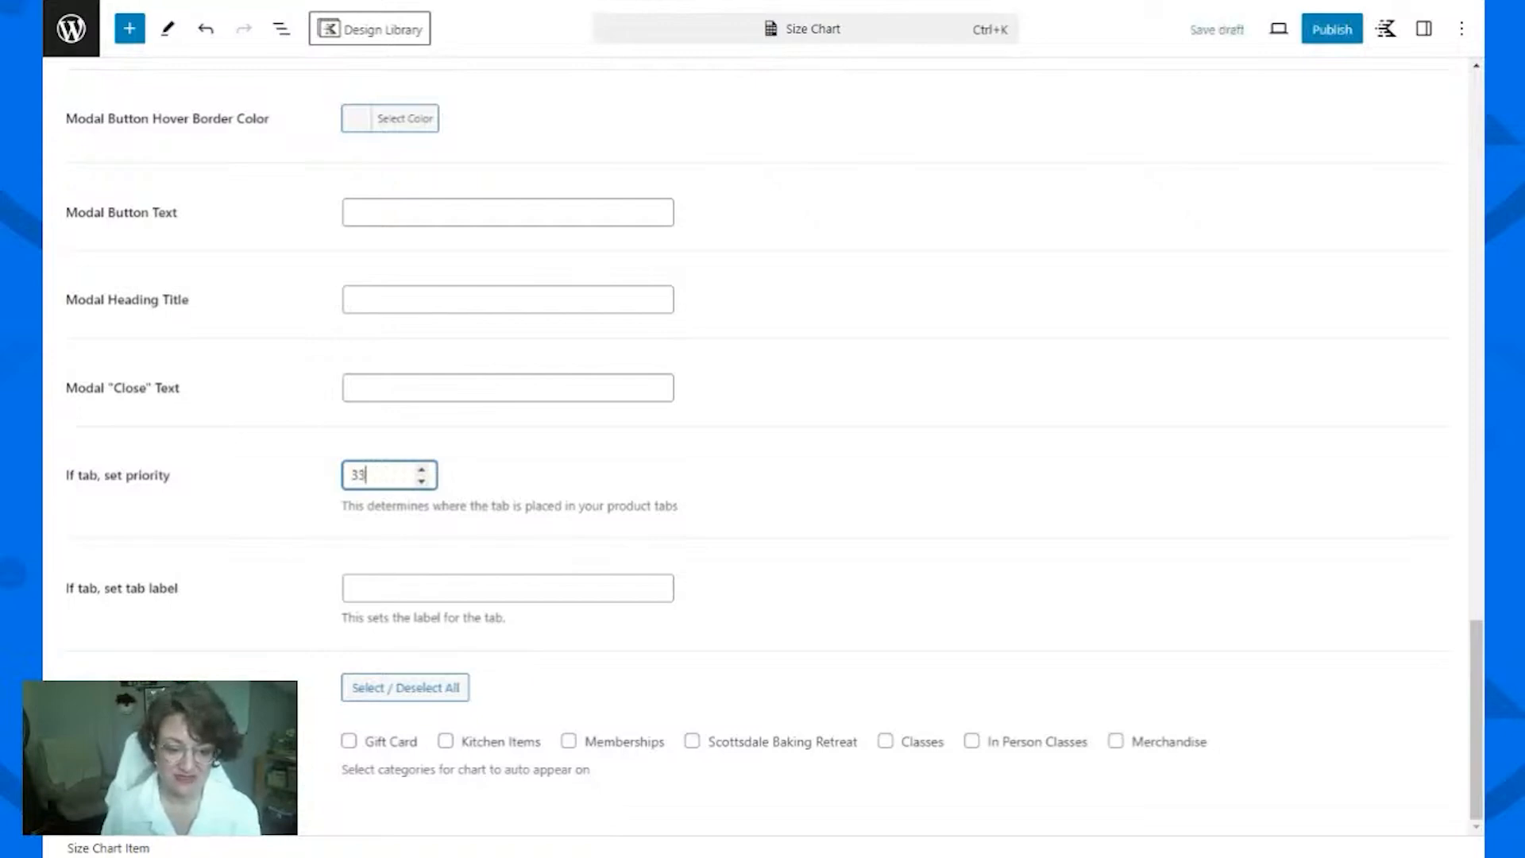
pyautogui.click(392, 585)
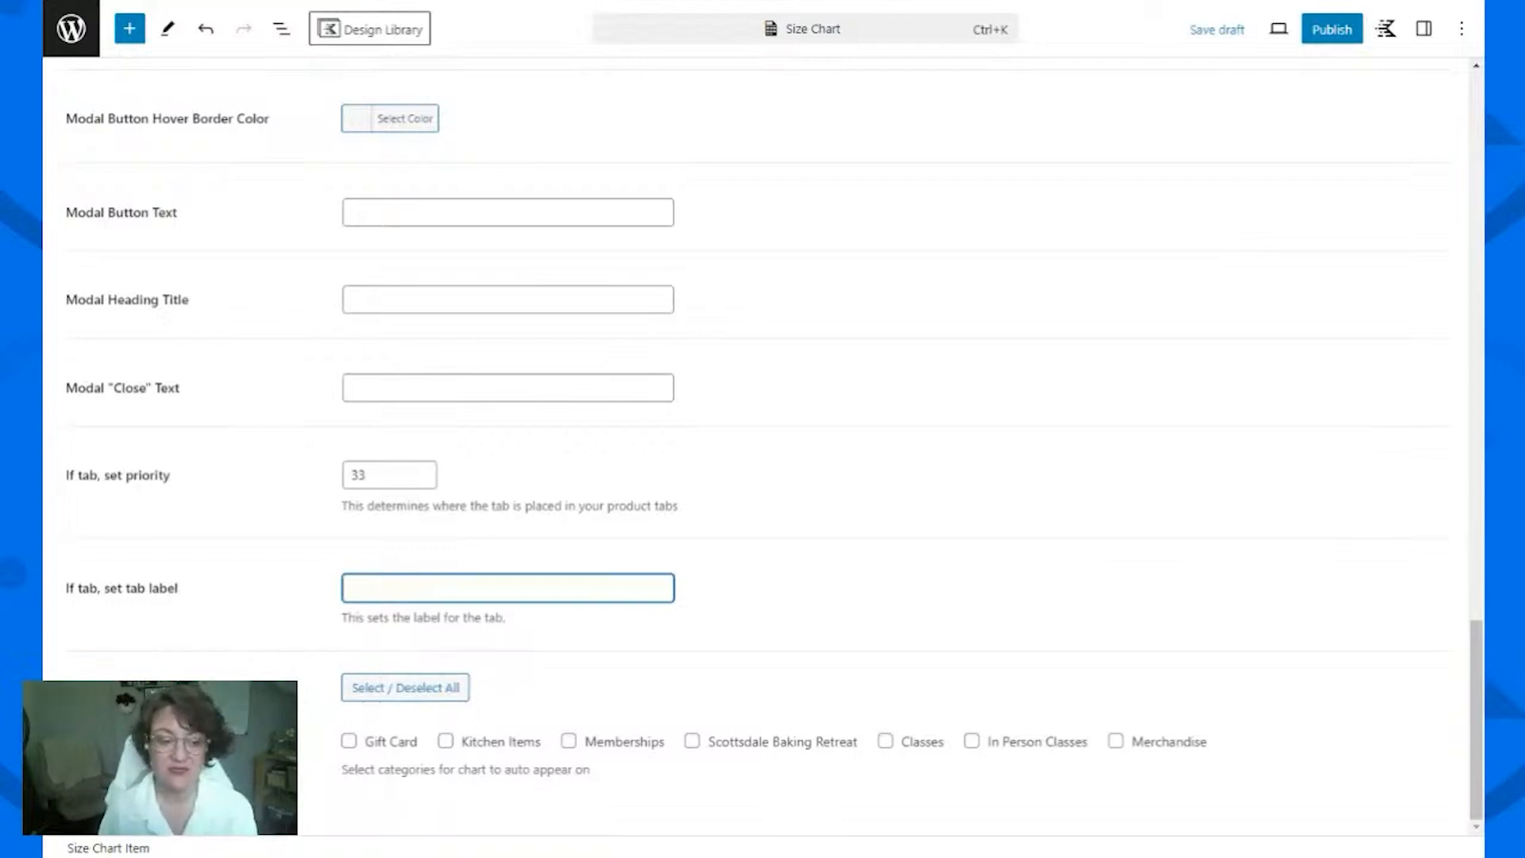
pyautogui.click(1116, 743)
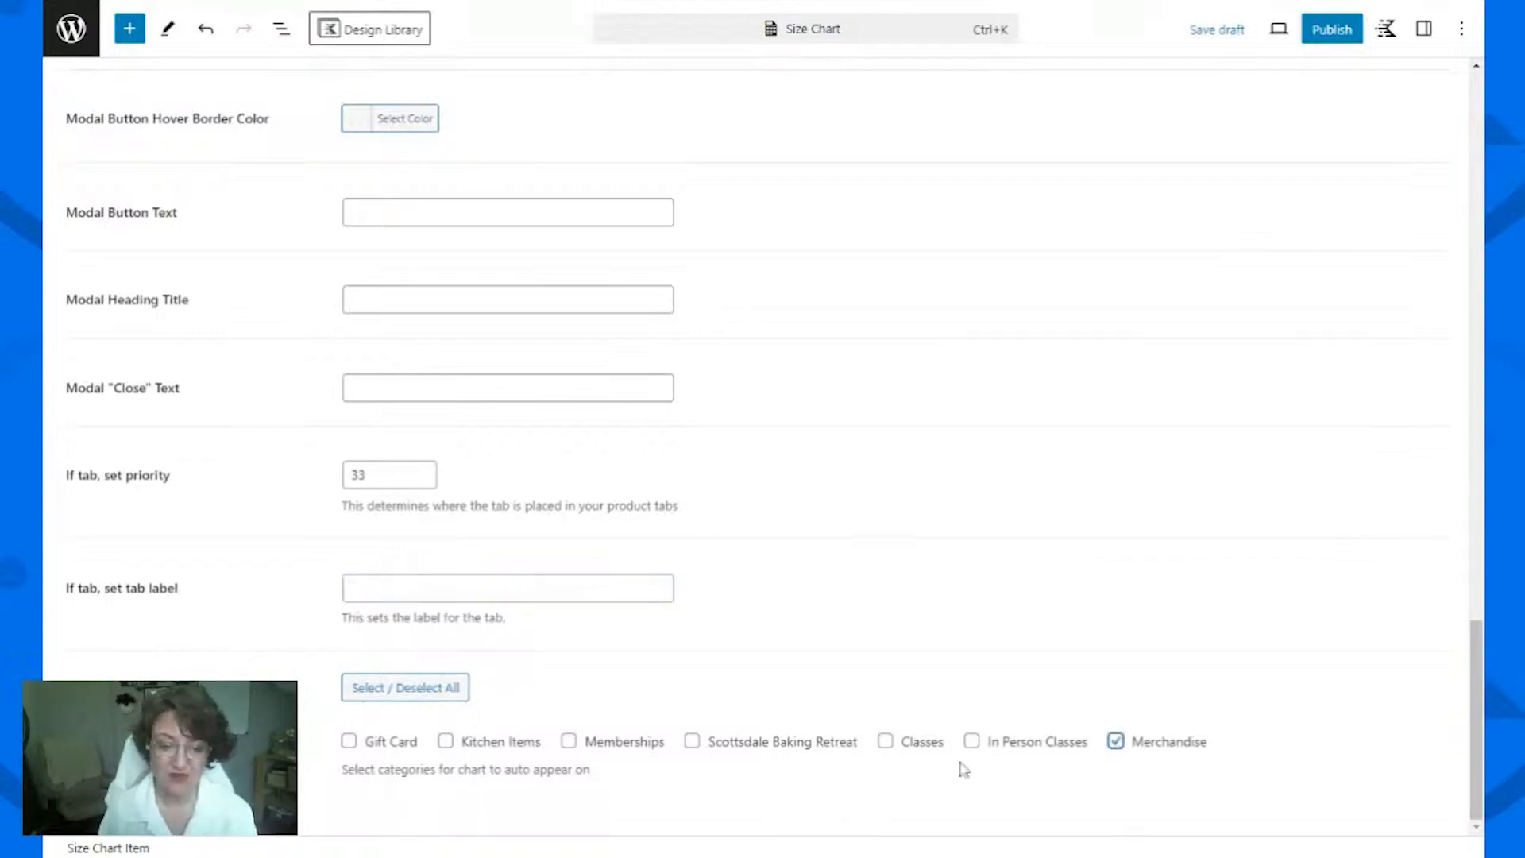
# Step: Keep the size chart's placement as Button after "add to cart" and publish the chart
pyautogui.scroll(5, 690, 607)
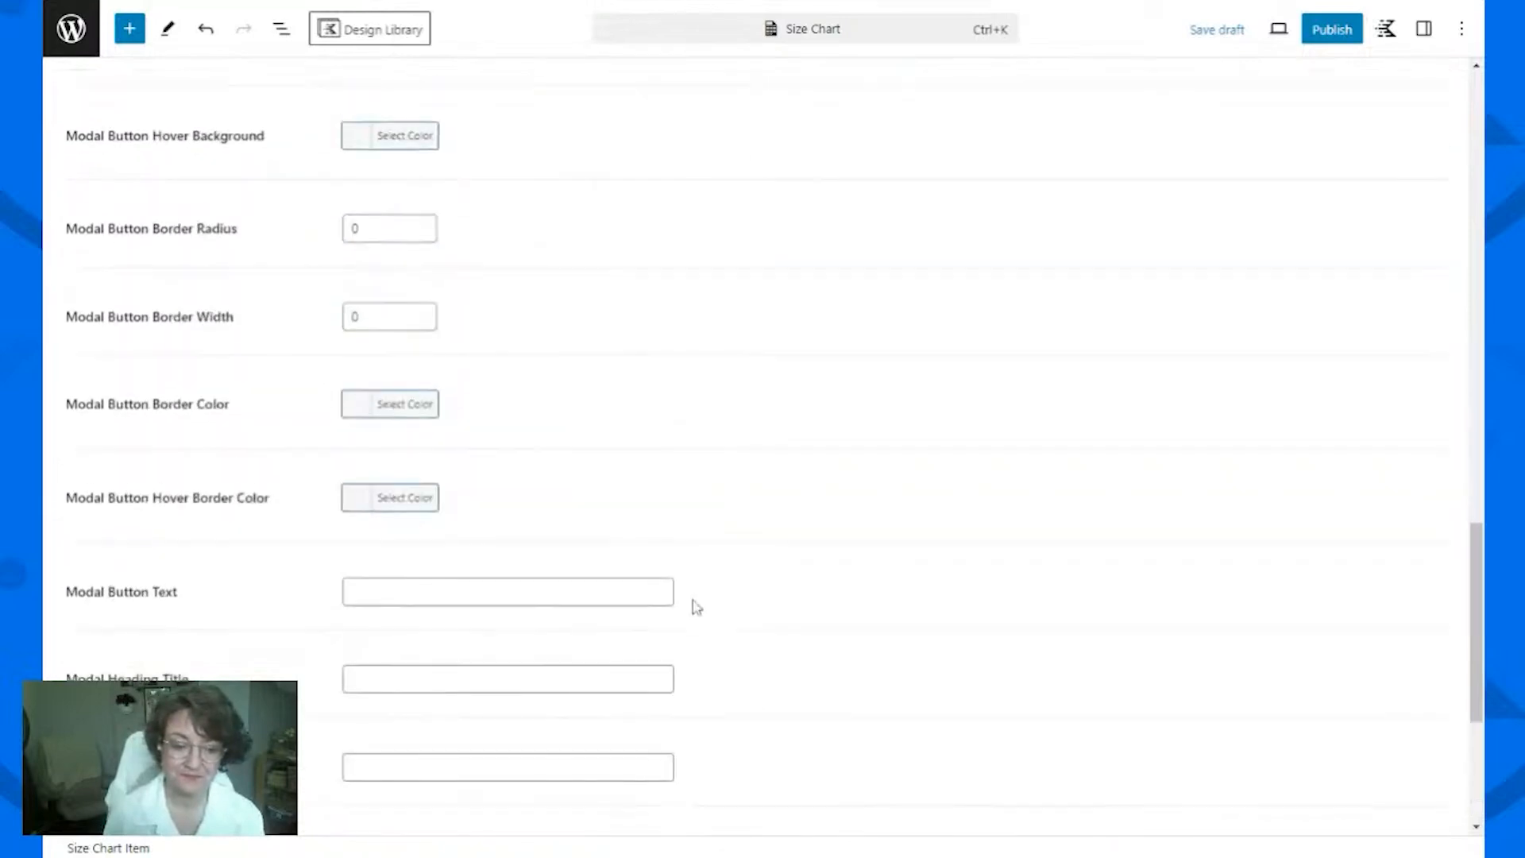
pyautogui.scroll(-5, 700, 612)
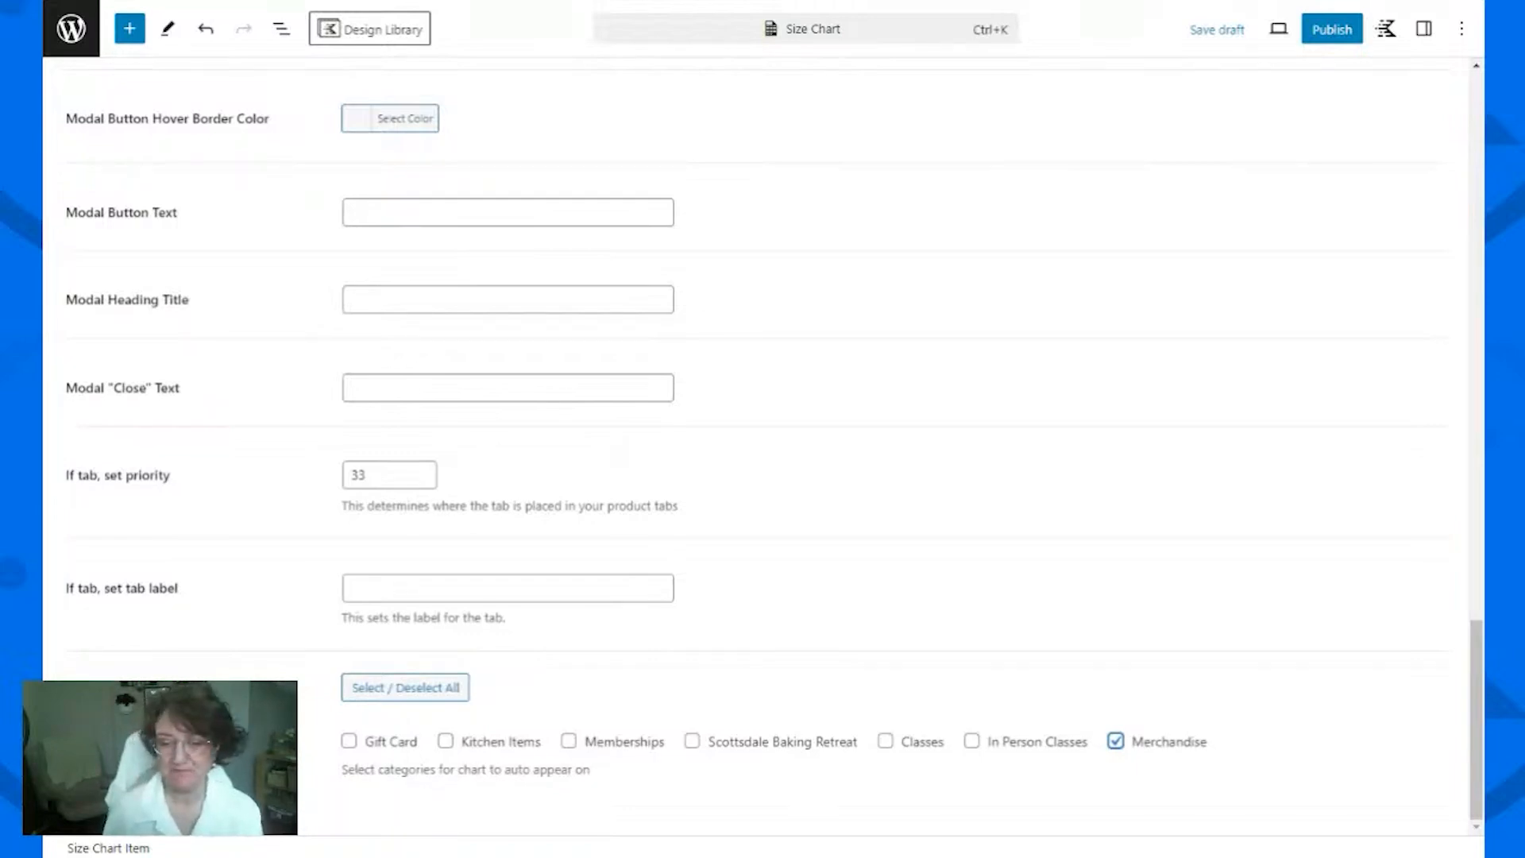
pyautogui.scroll(5, 835, 718)
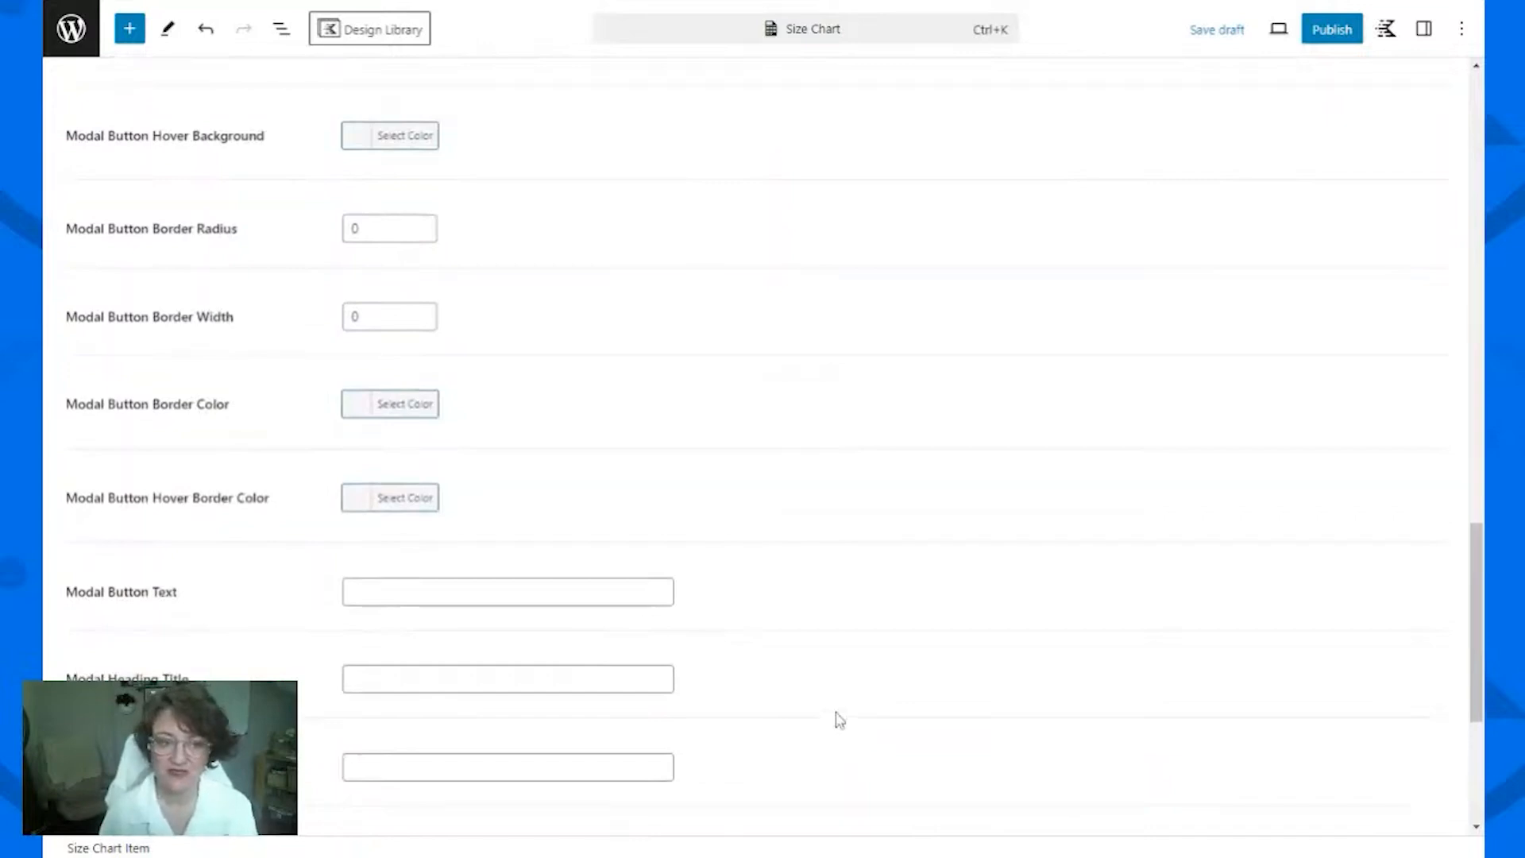
pyautogui.scroll(13, 834, 718)
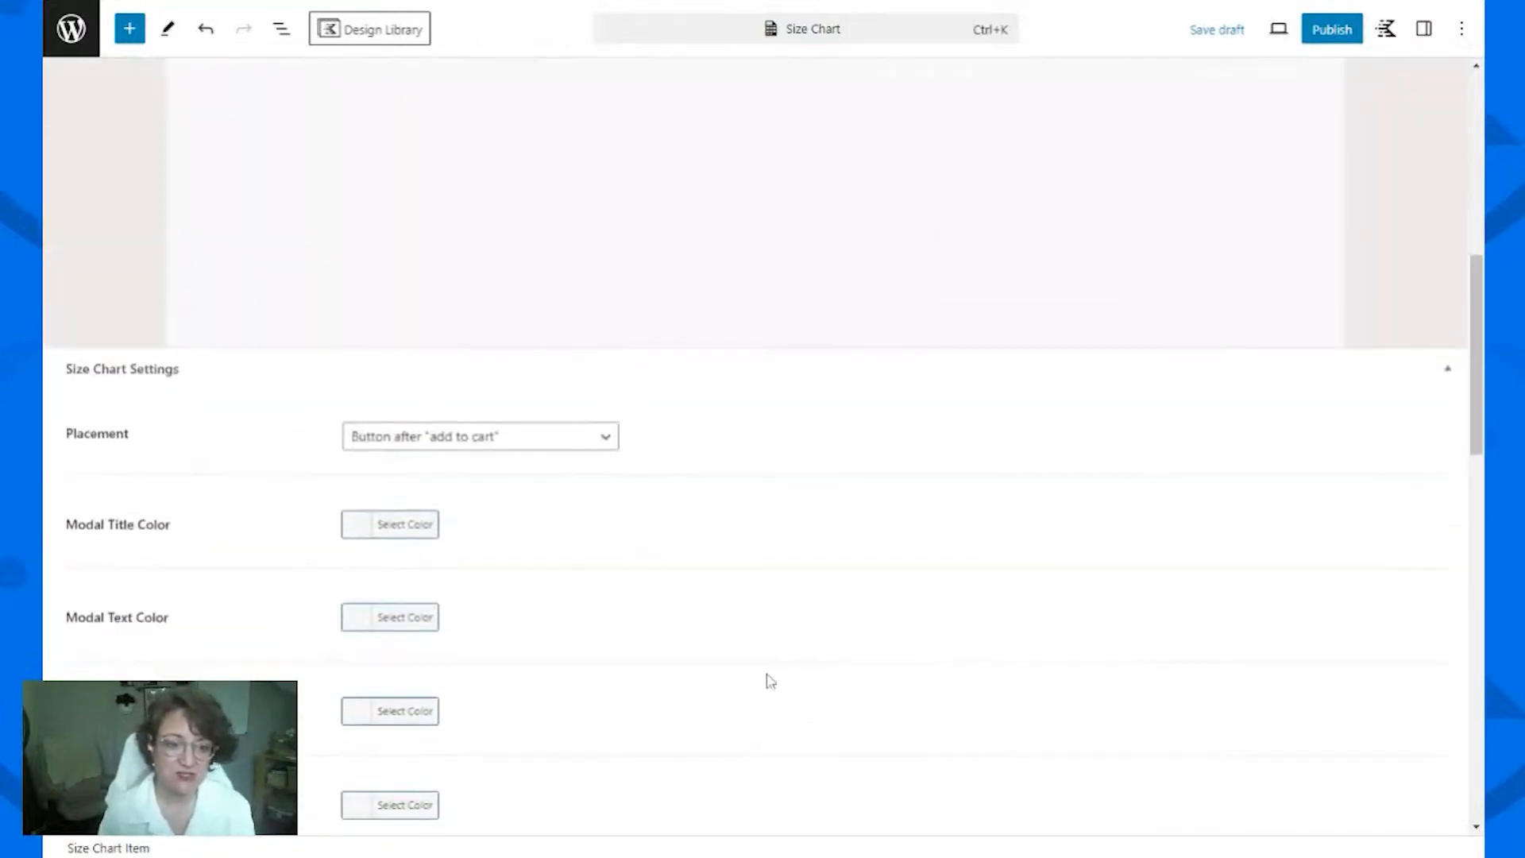
pyautogui.click(532, 443)
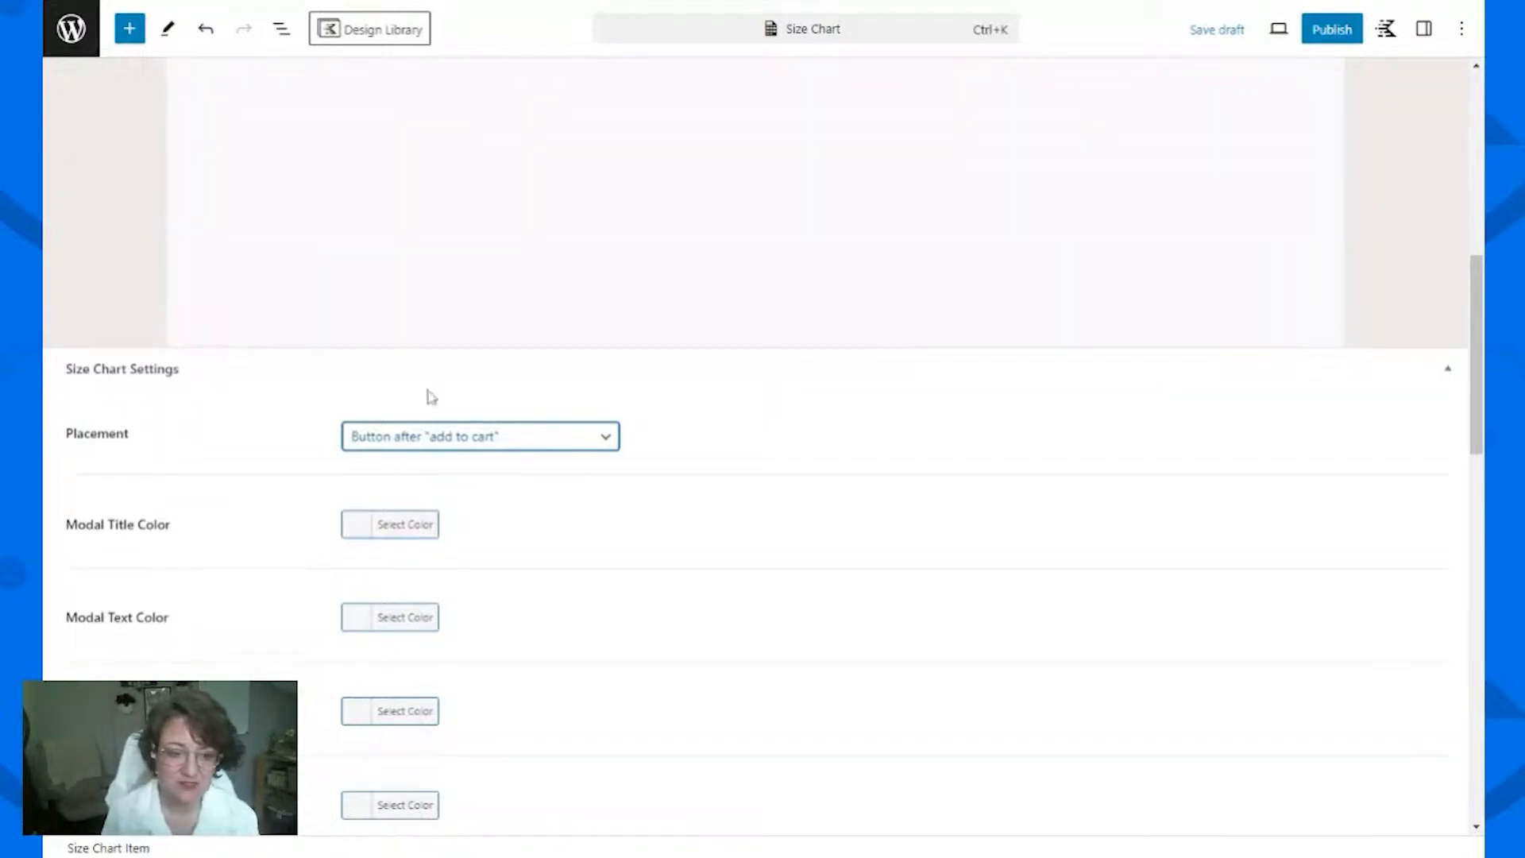
pyautogui.click(429, 392)
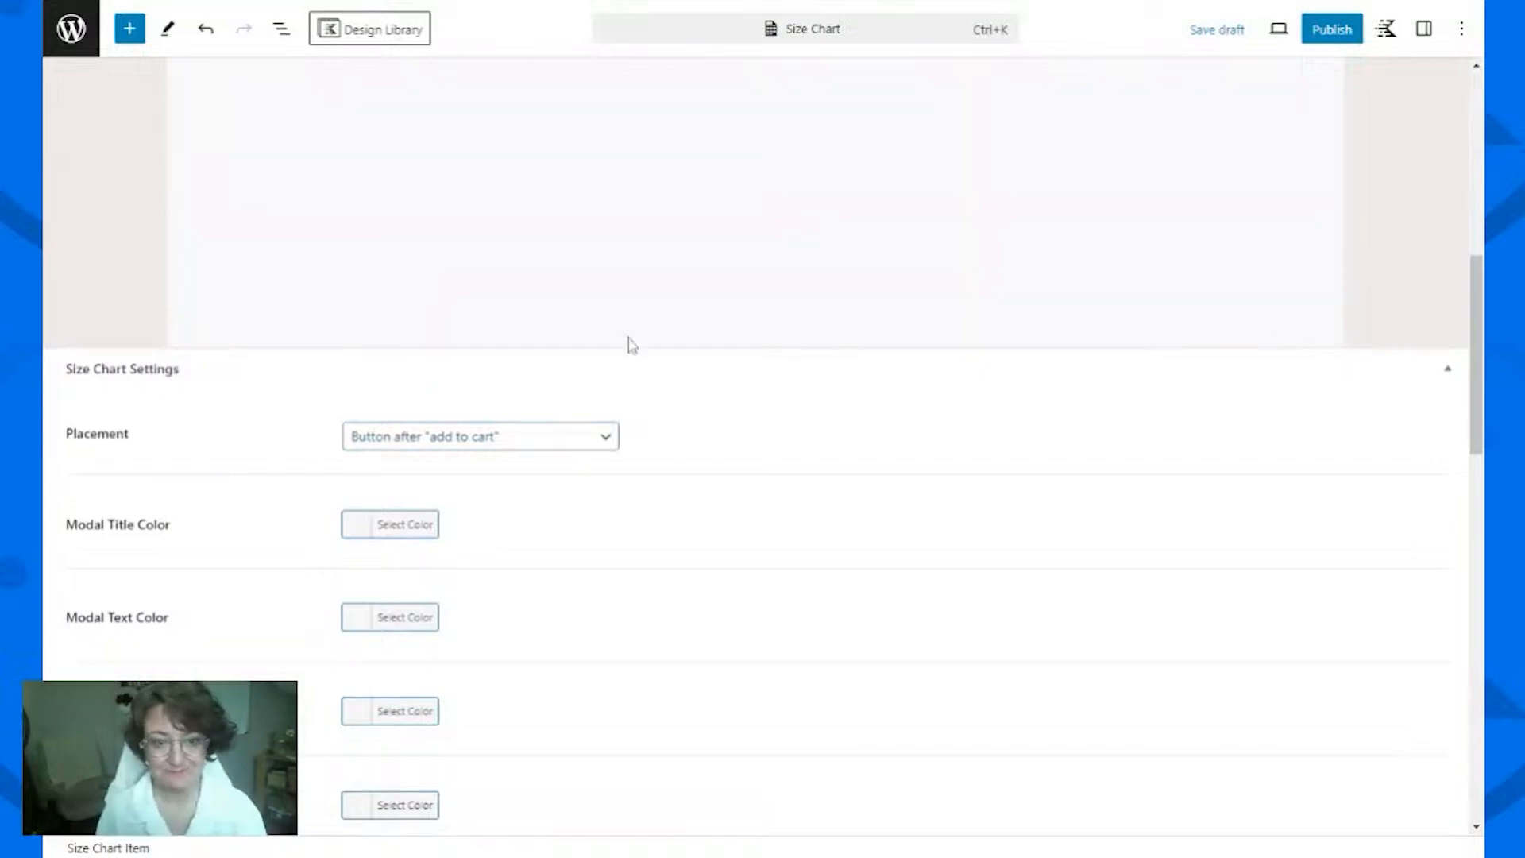
pyautogui.scroll(8, 627, 340)
pyautogui.click(1329, 34)
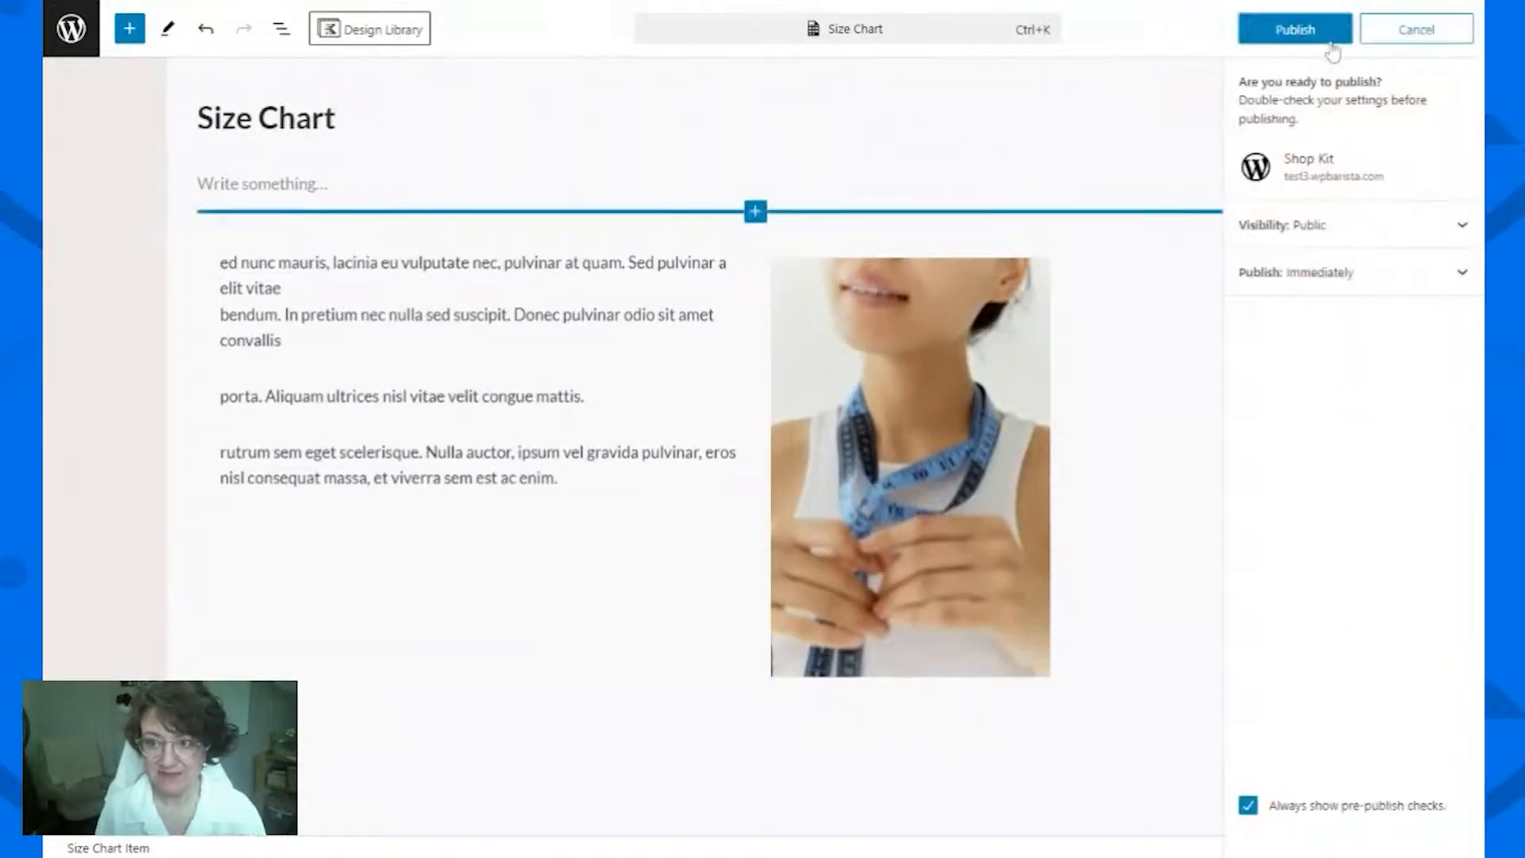
pyautogui.click(1313, 38)
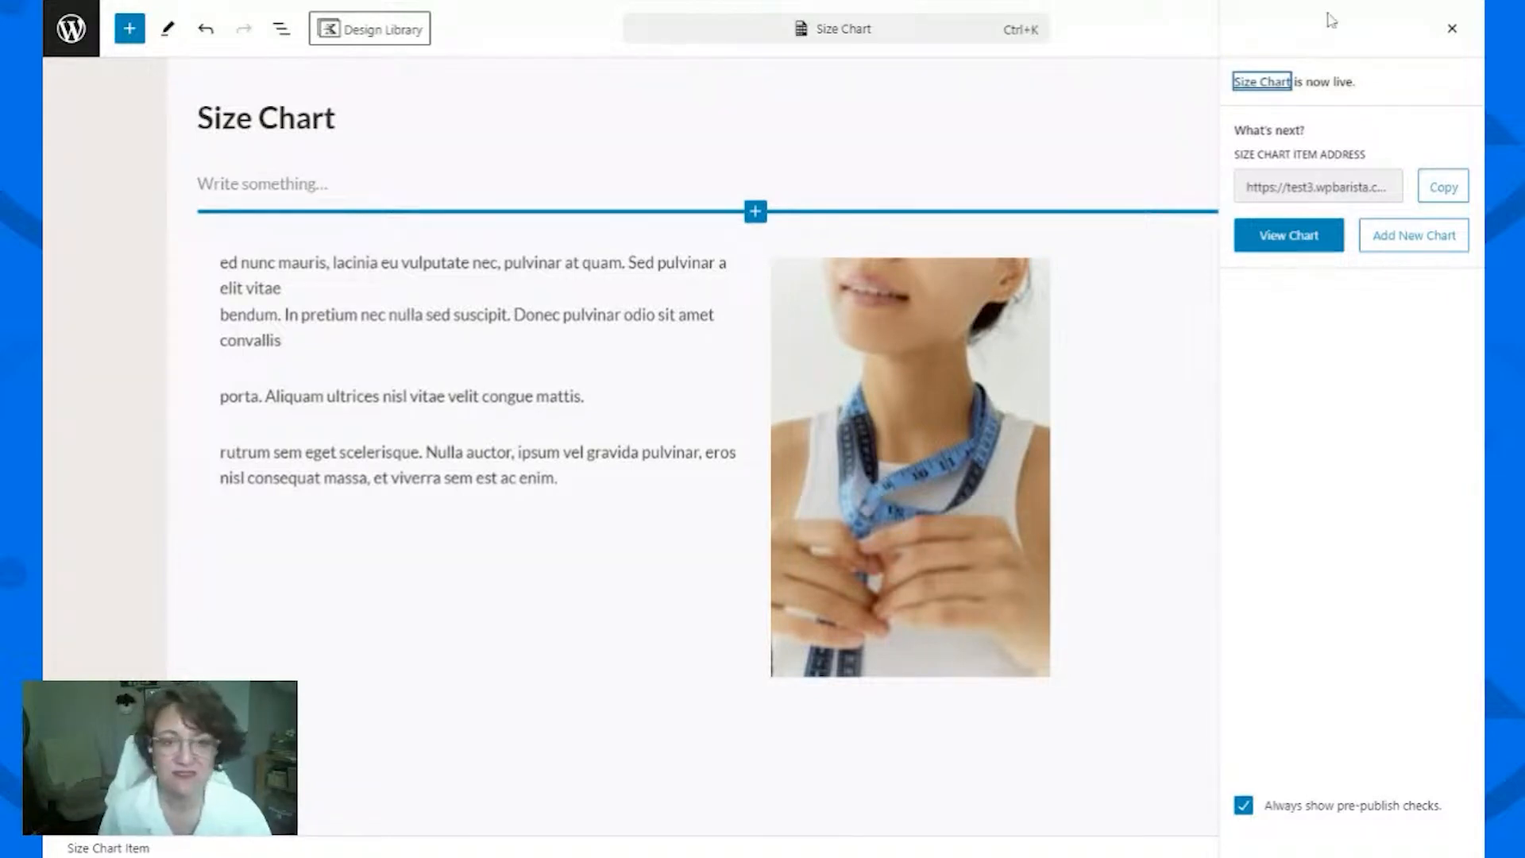
# Step: Leave the chart editor and open the Variation Swatches settings in Shop Kit
pyautogui.click(101, 34)
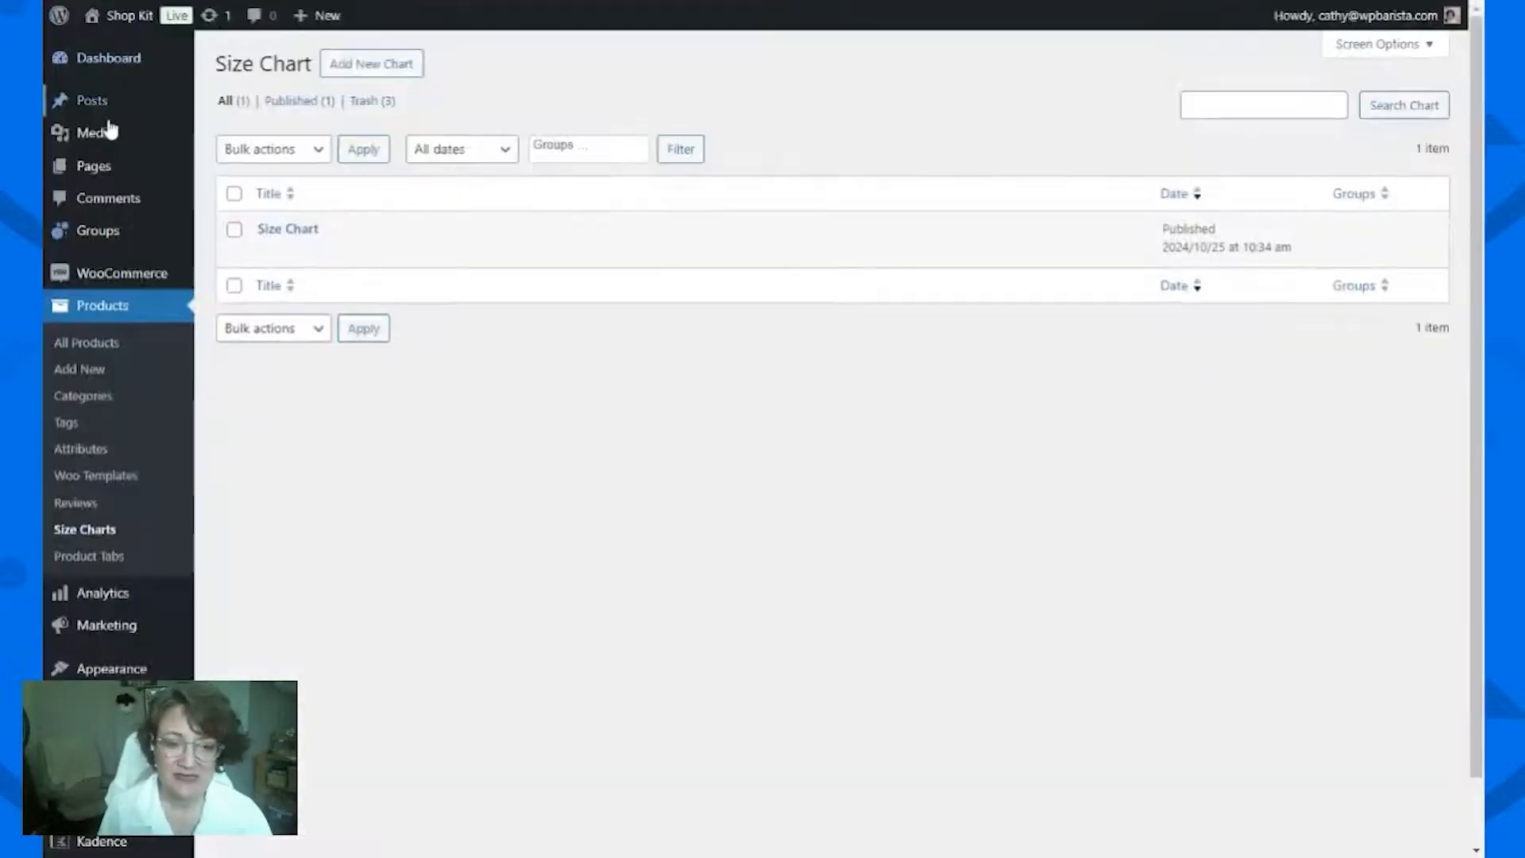
pyautogui.moveTo(125, 589)
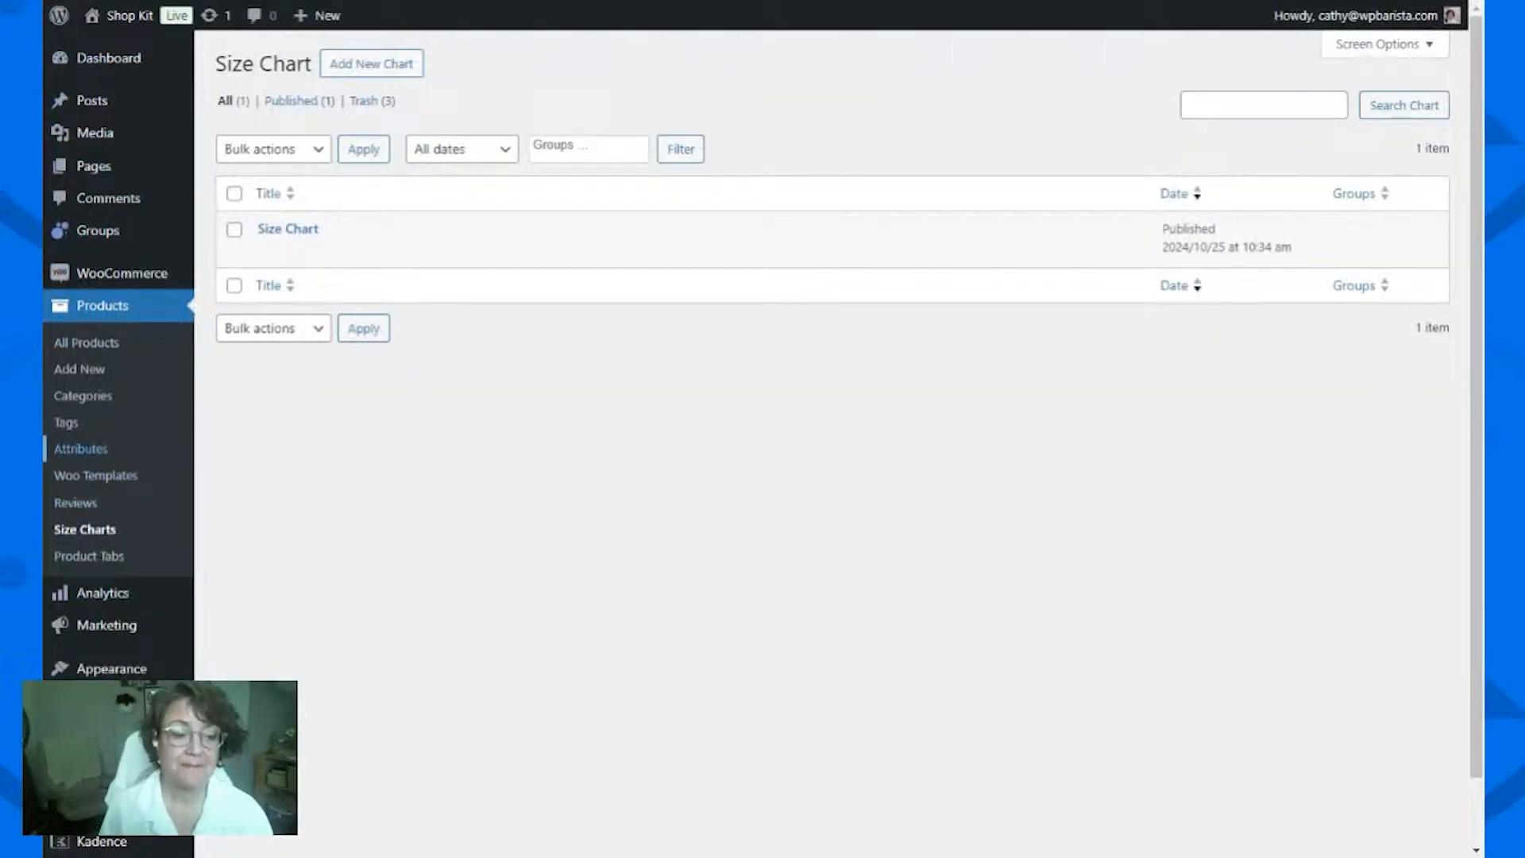
pyautogui.scroll(-1, 103, 630)
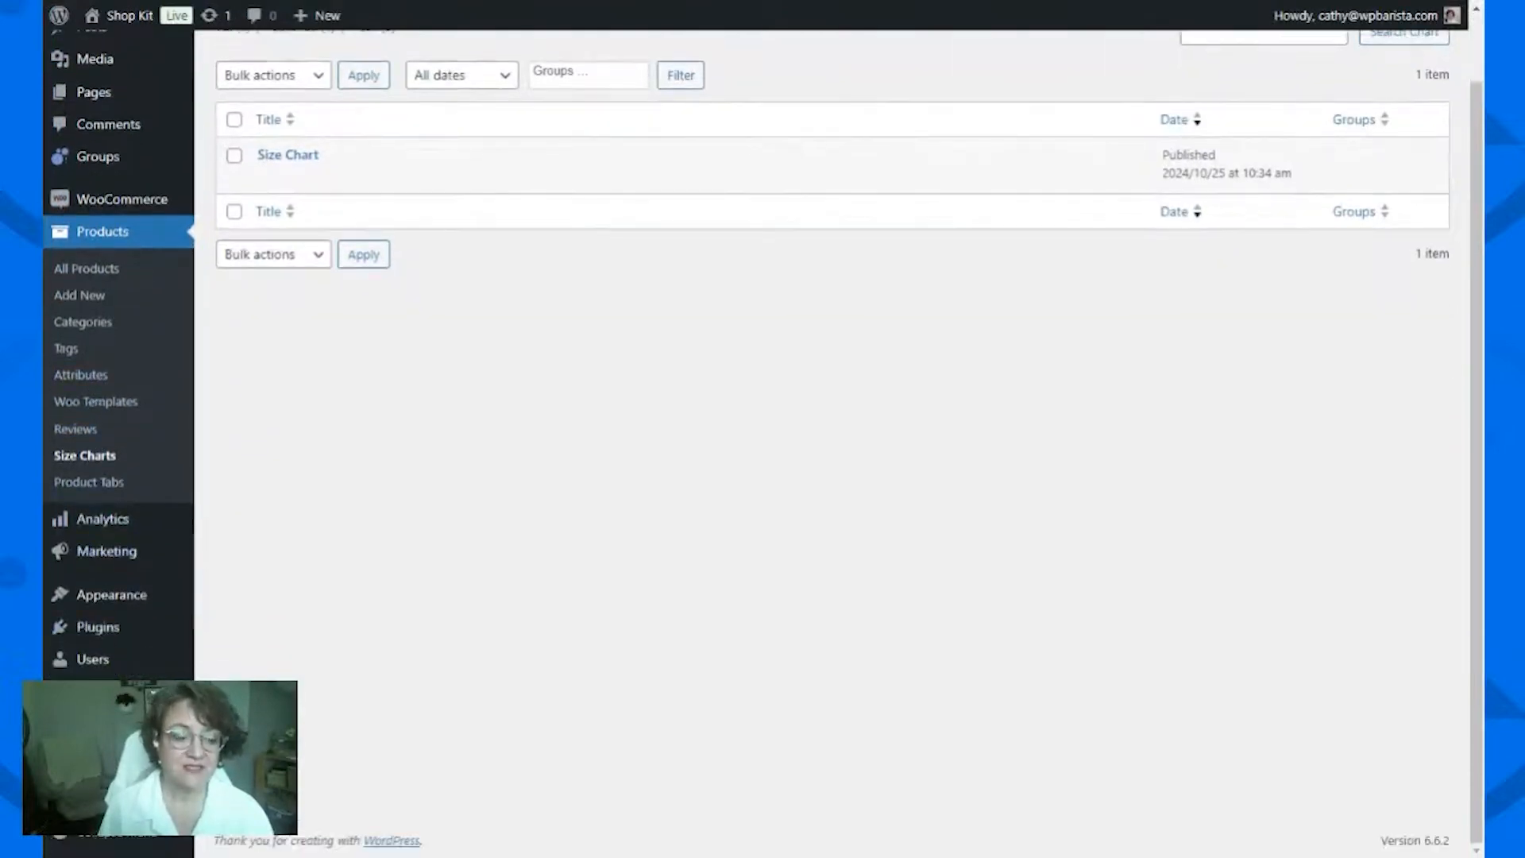
pyautogui.moveTo(104, 767)
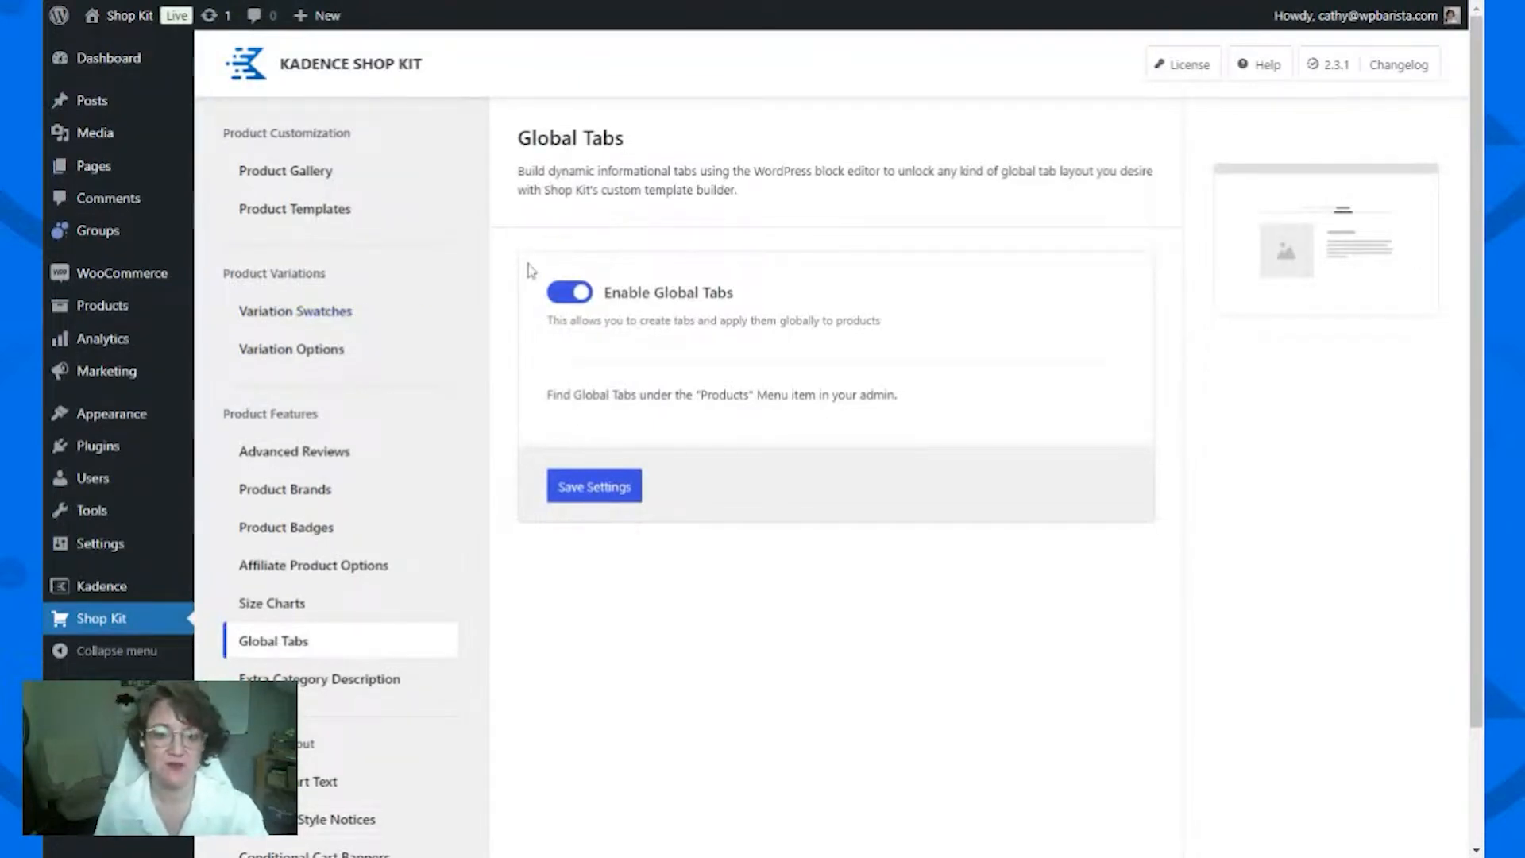
pyautogui.click(316, 314)
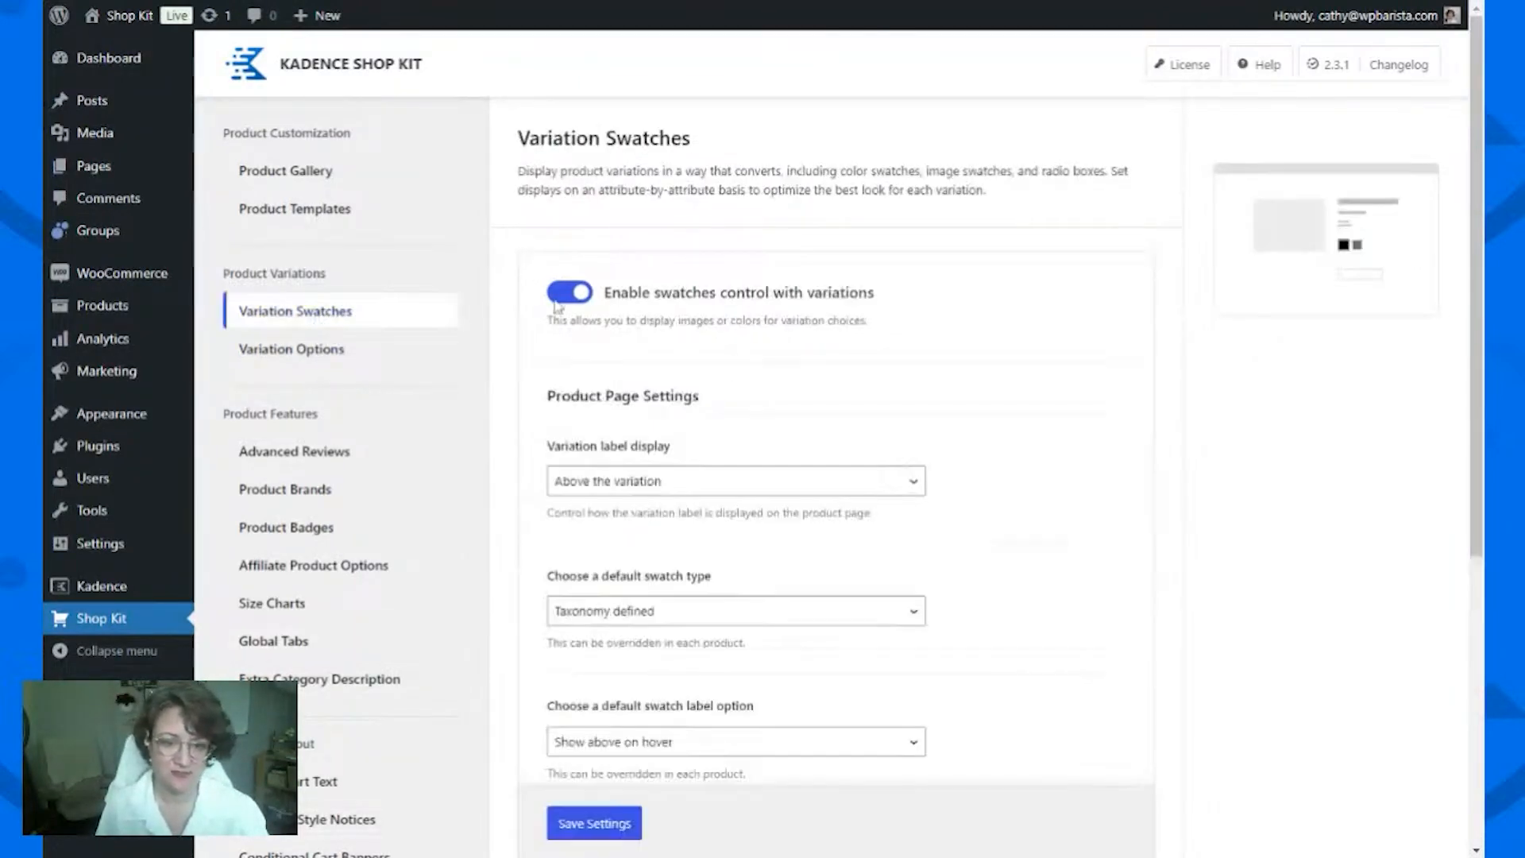
# Step: Go to the product attributes and review the name, slug and type settings for adding a new attribute
pyautogui.moveTo(107, 310)
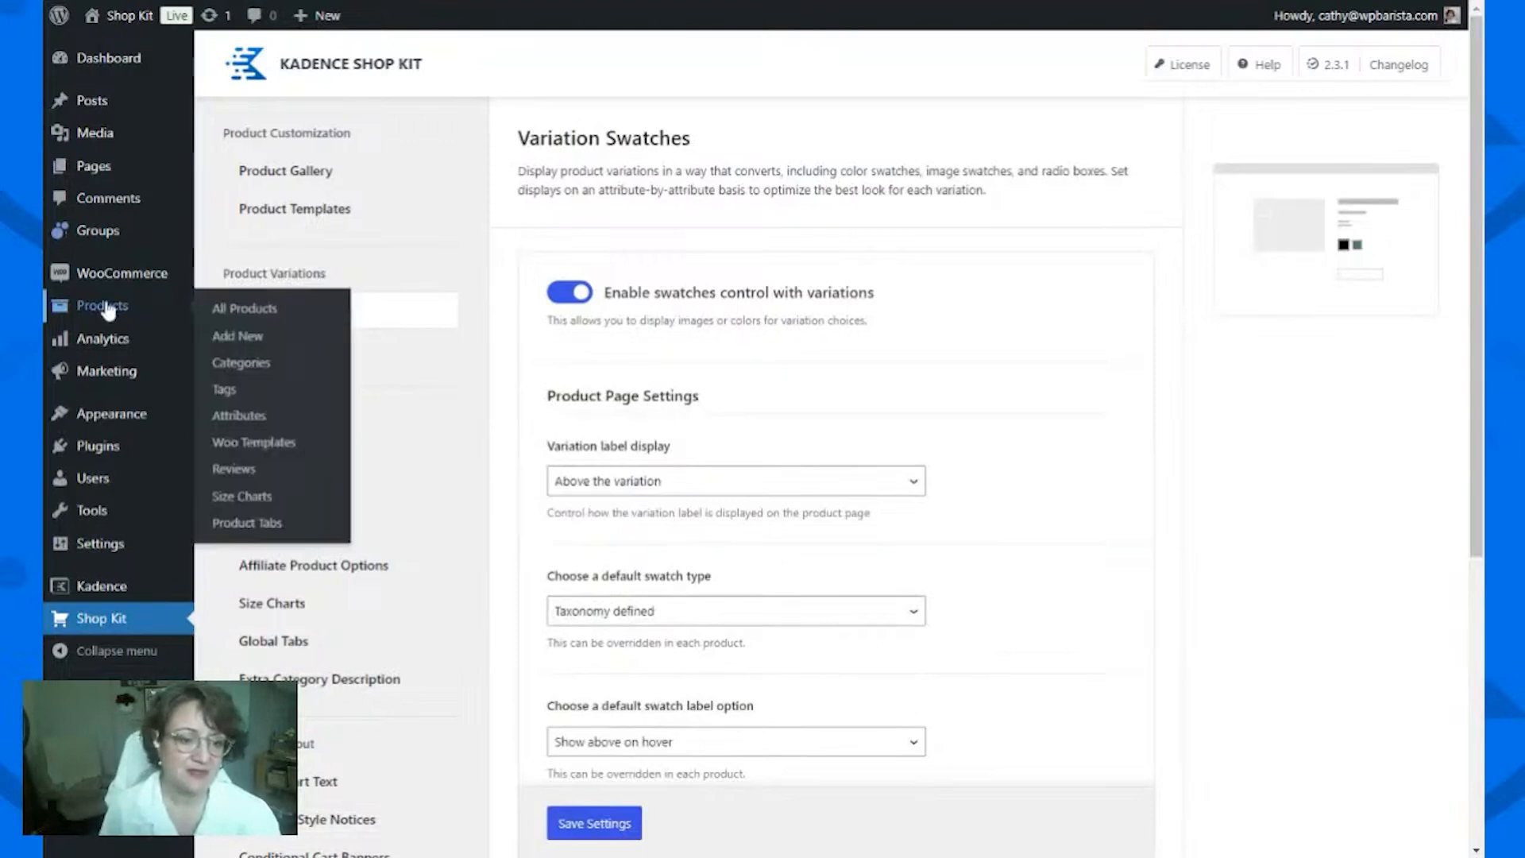
pyautogui.click(239, 416)
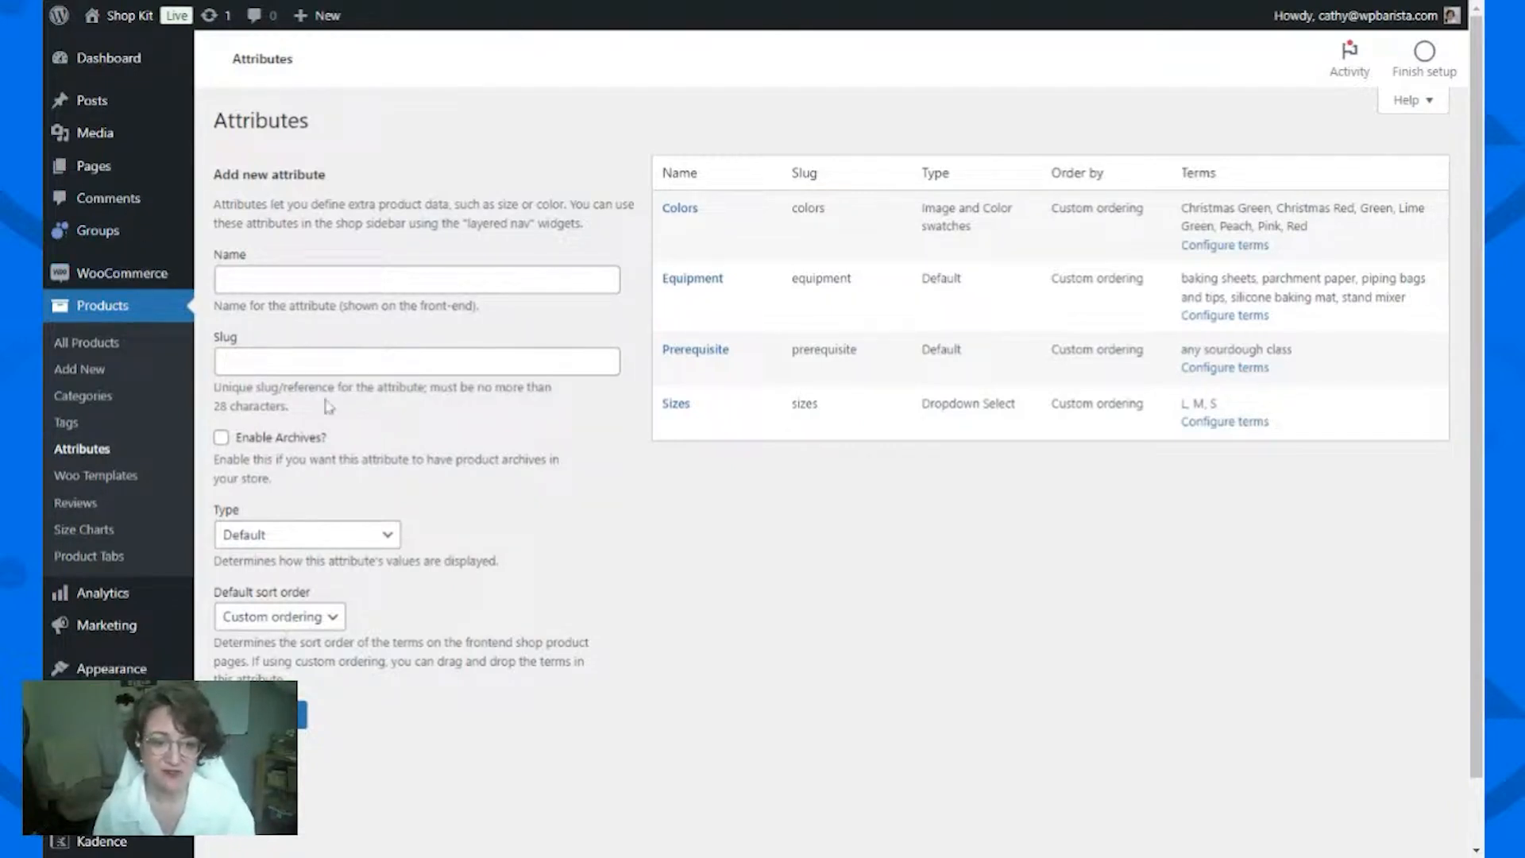
pyautogui.click(556, 280)
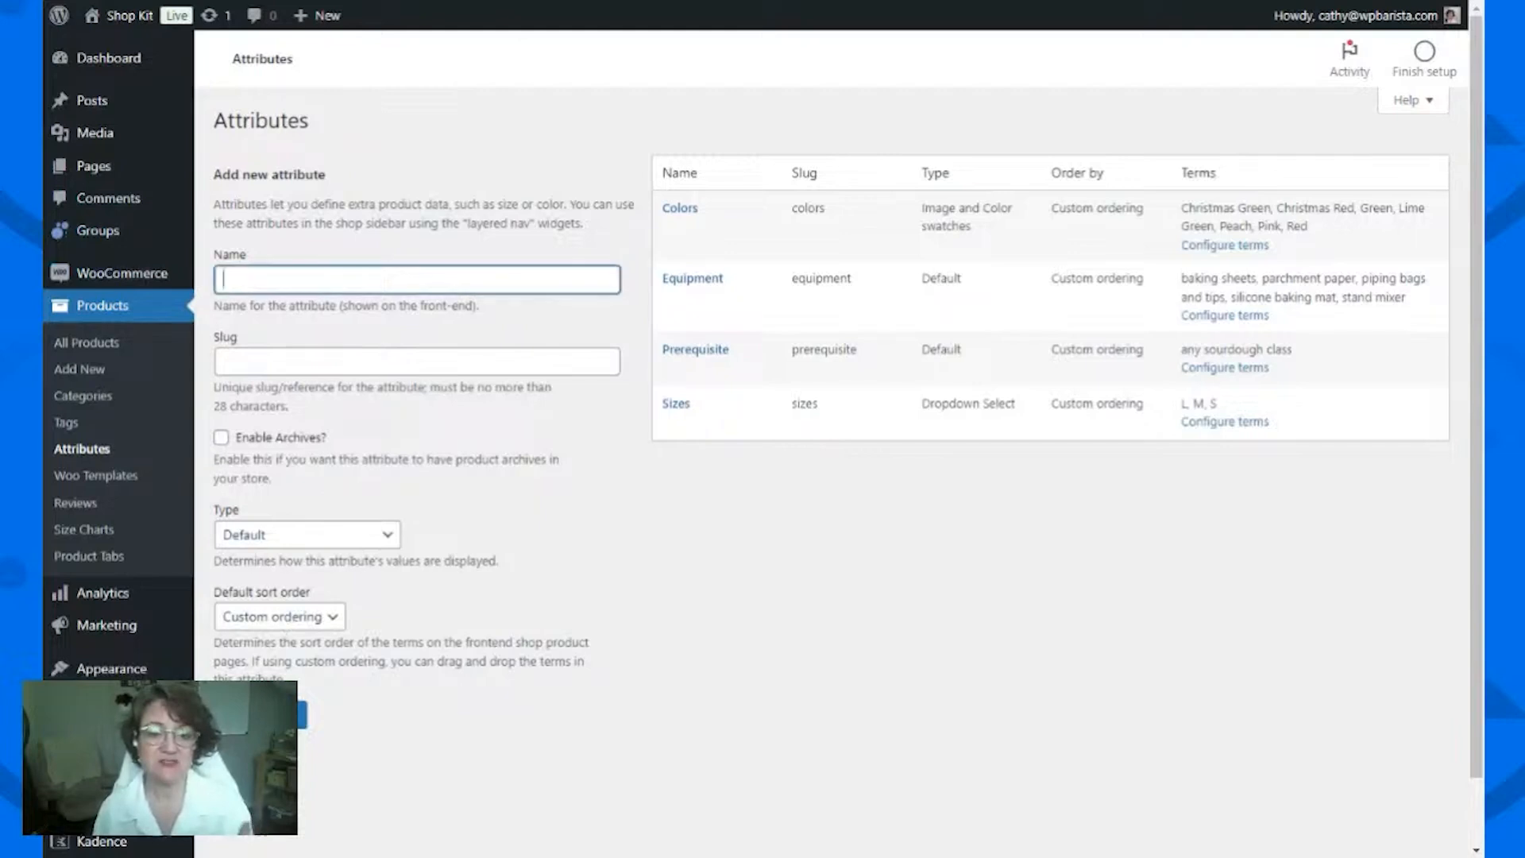
pyautogui.click(560, 355)
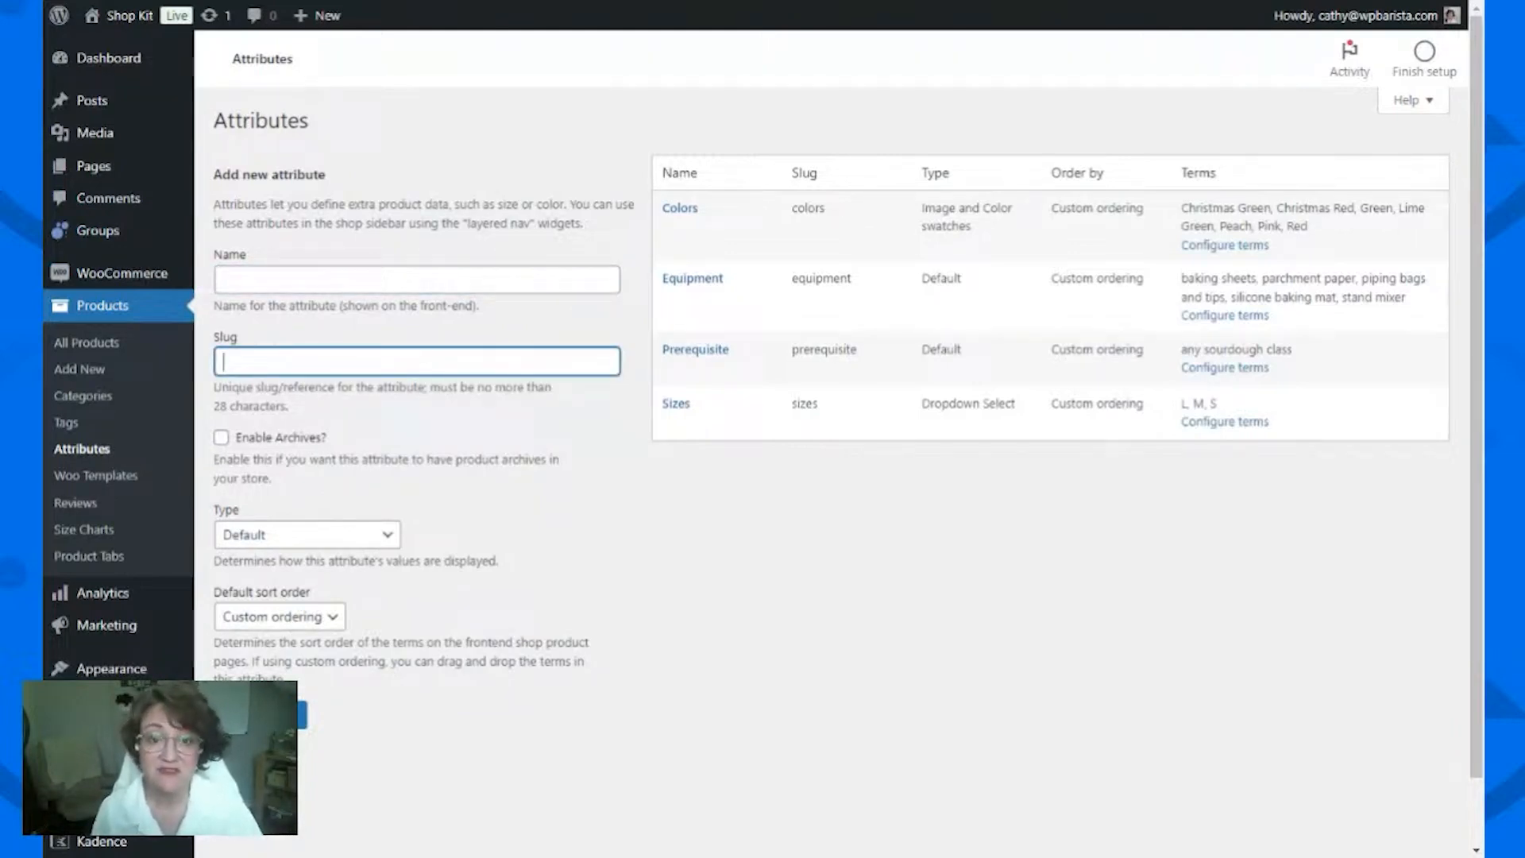
pyautogui.moveTo(698, 213)
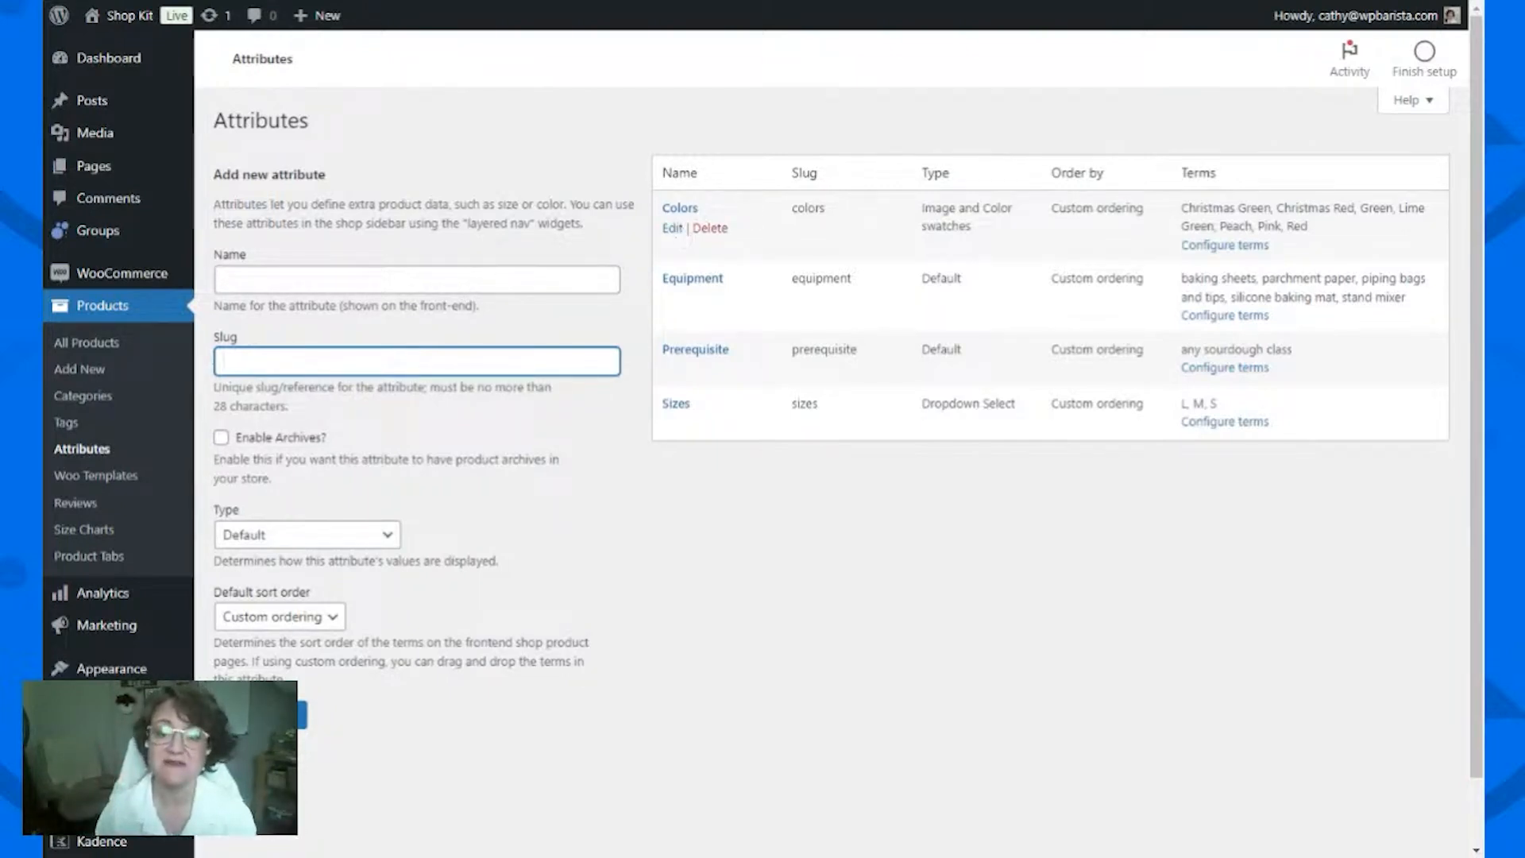
pyautogui.click(334, 541)
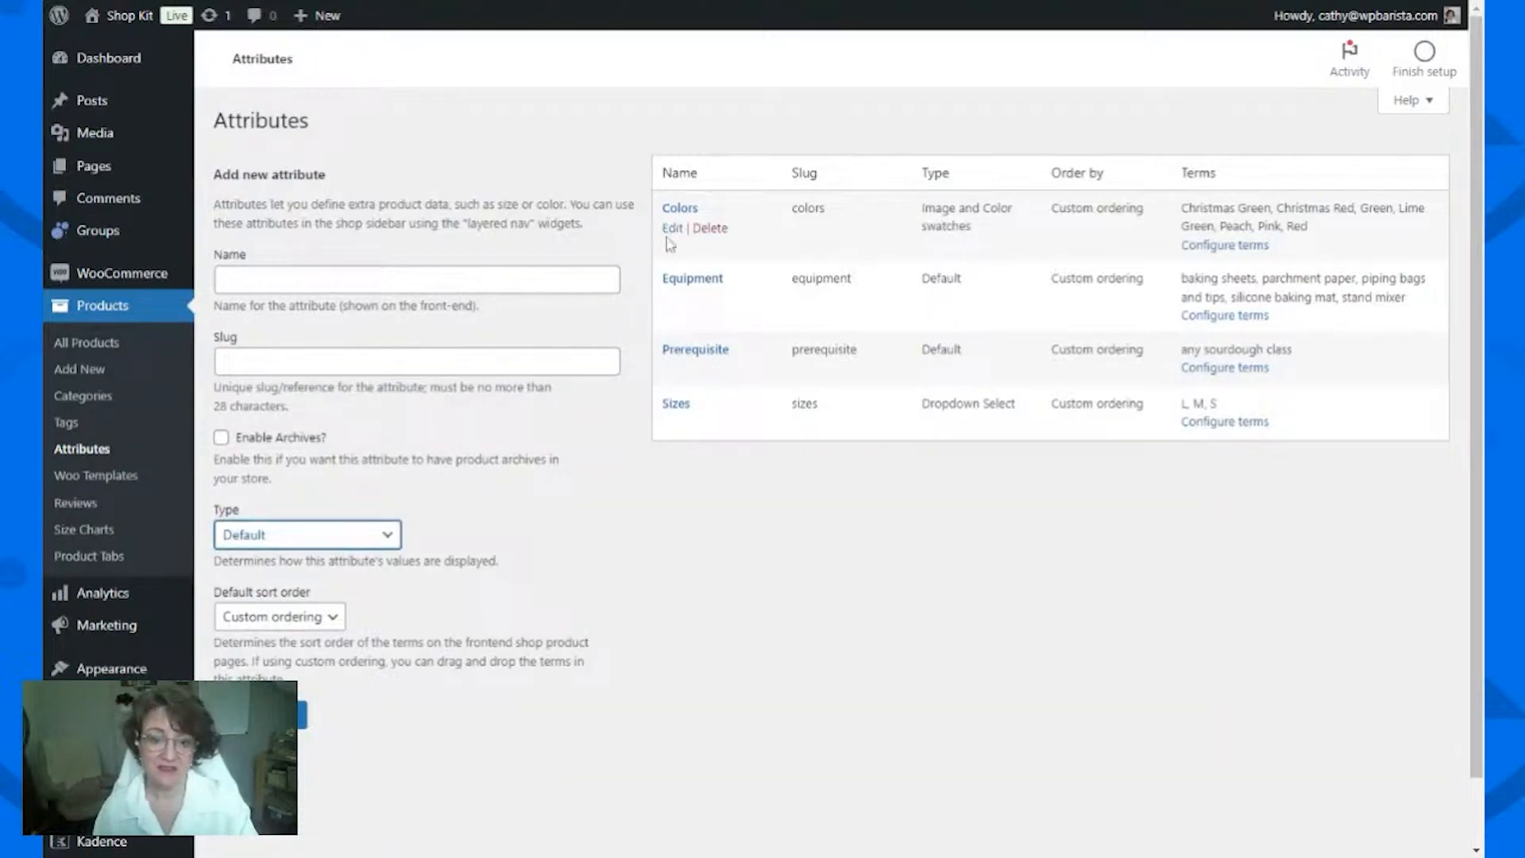
# Step: Edit the Colors attribute, keep its type as Image and Color swatches, update it and return to the attribute list
pyautogui.click(671, 232)
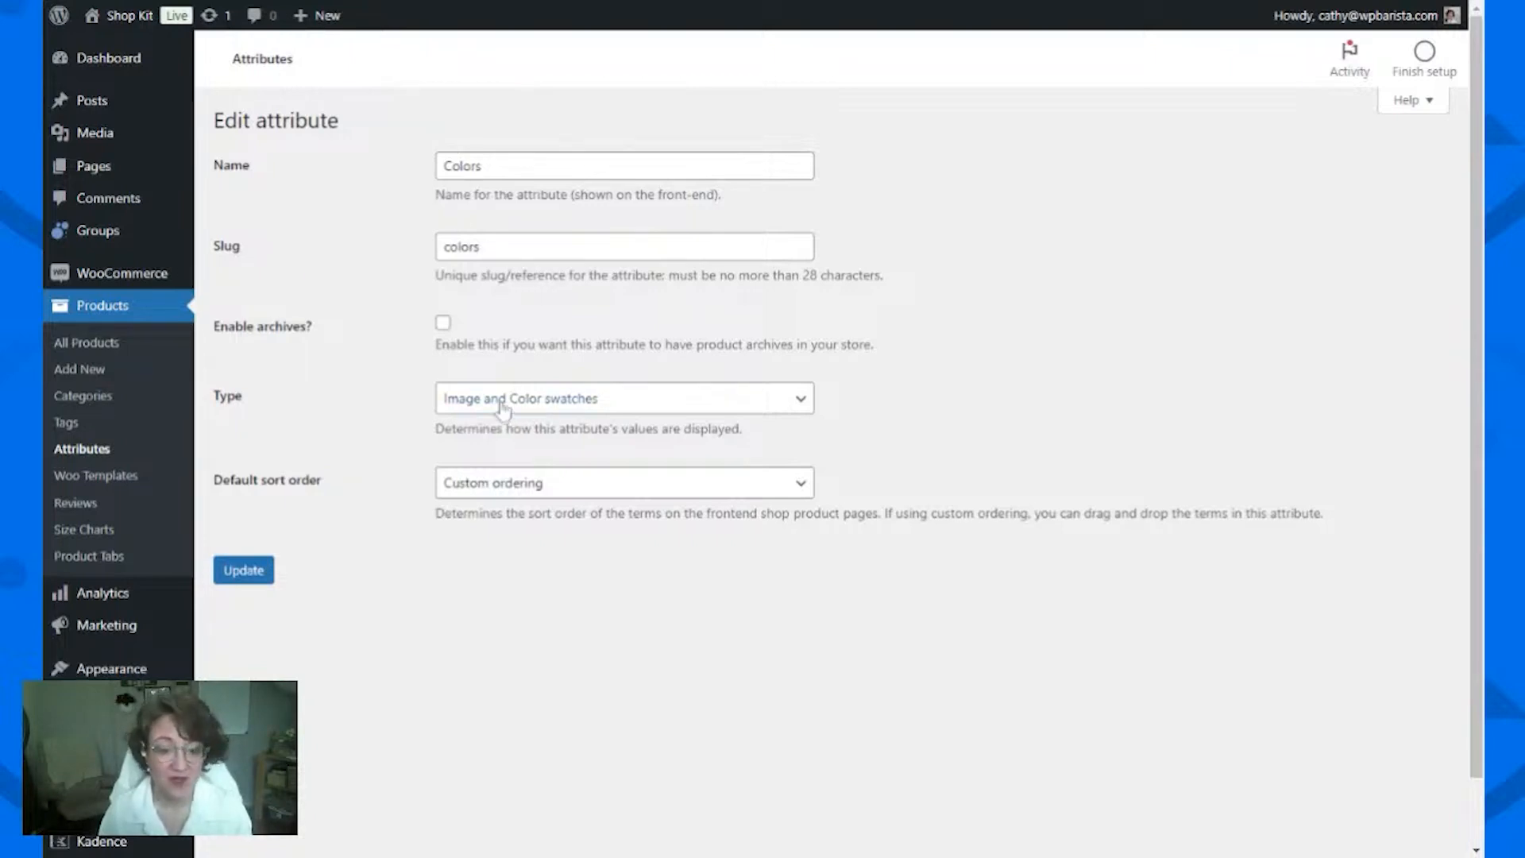
pyautogui.click(249, 569)
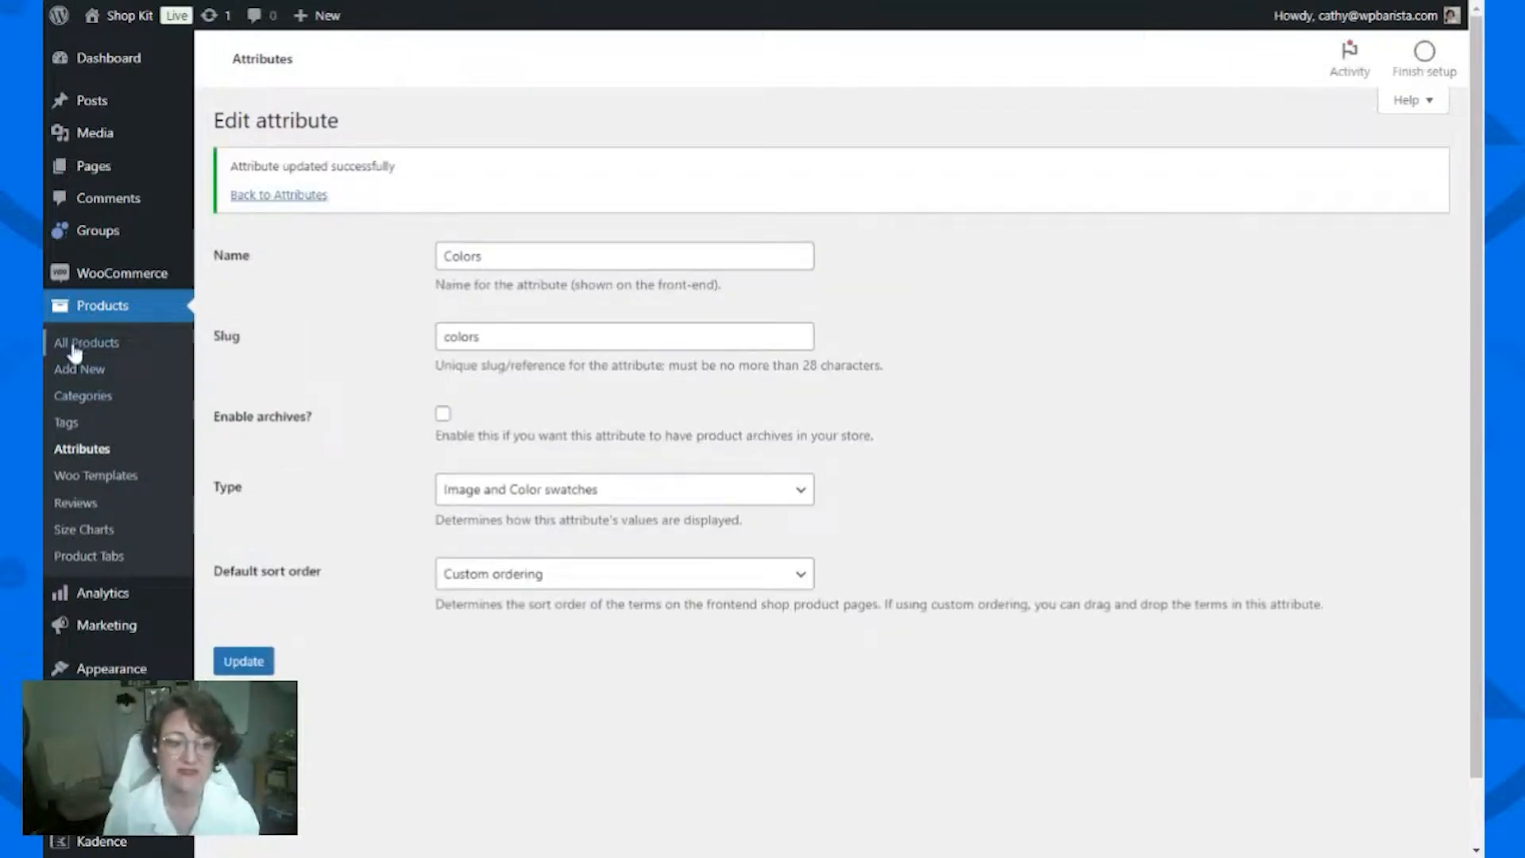
pyautogui.click(97, 453)
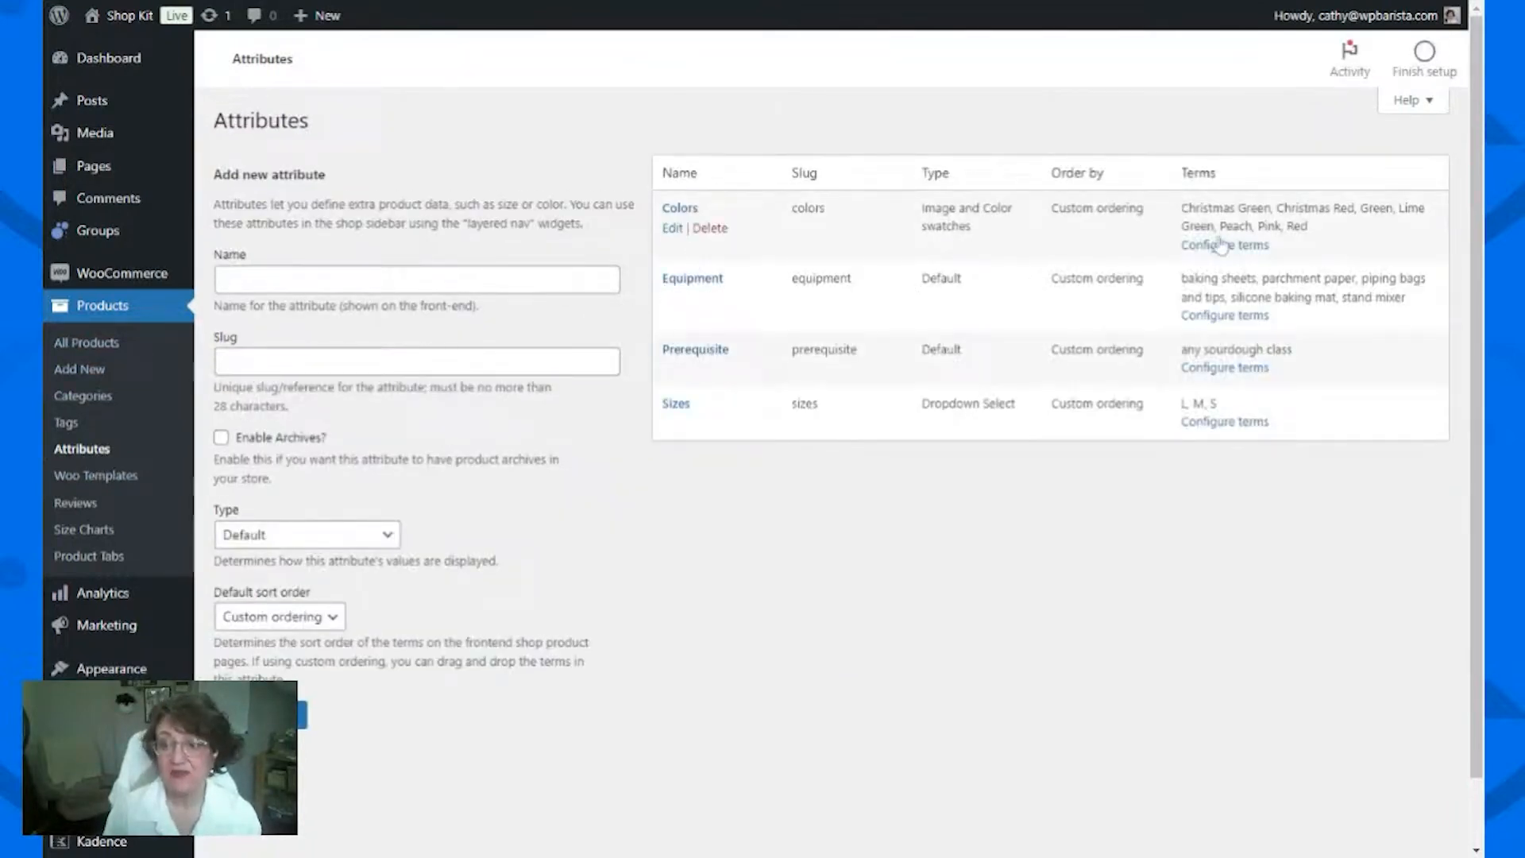
# Step: Open the Christmas Green term of the Colors attribute, keep its swatch type as Color and update the term
pyautogui.moveTo(1187, 208); pyautogui.dragTo(1277, 258)
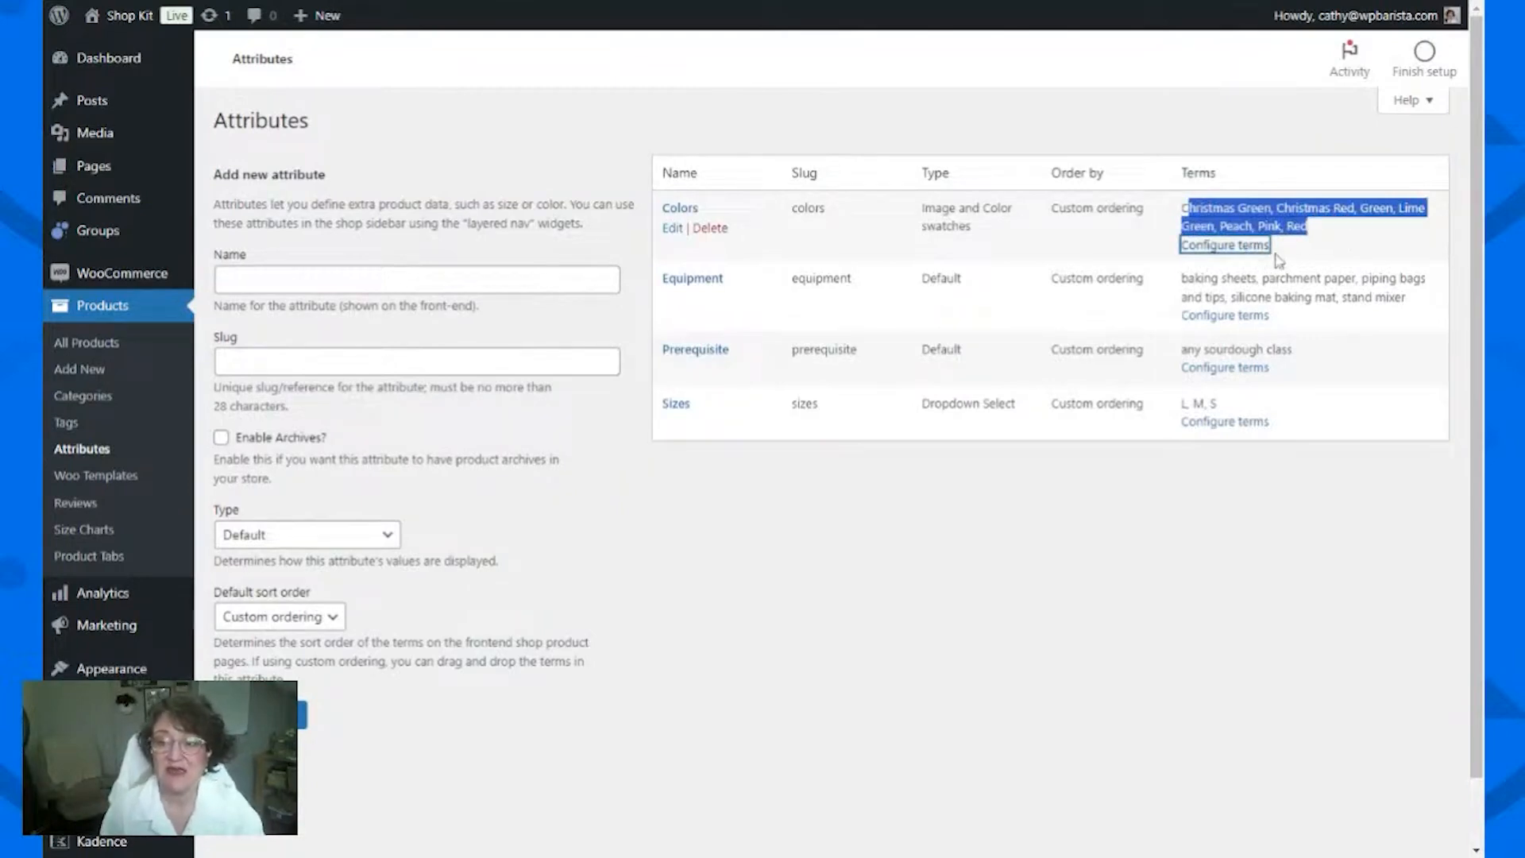
pyautogui.click(1269, 249)
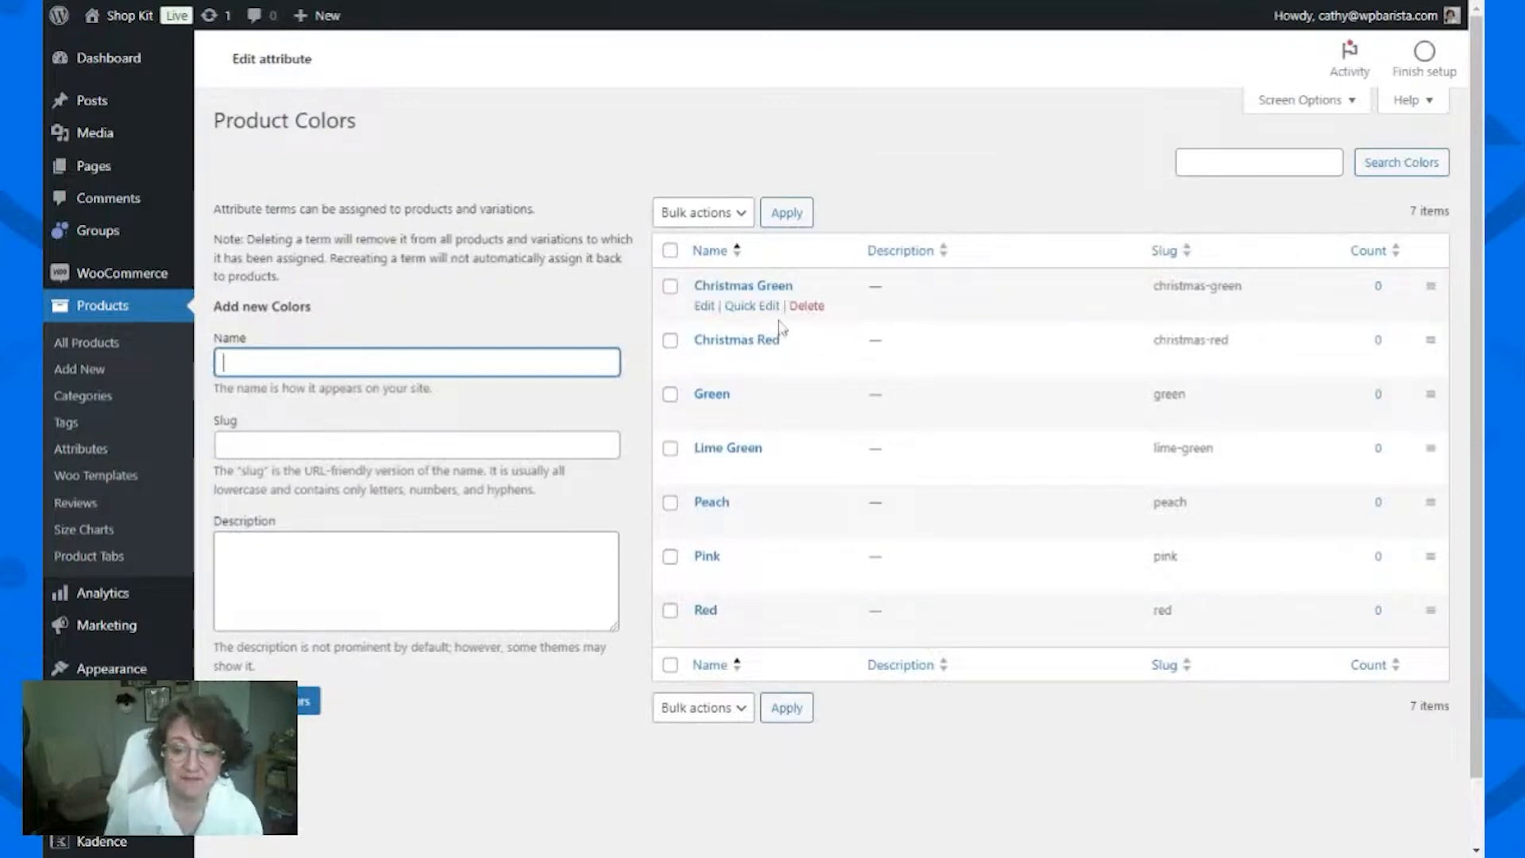
pyautogui.click(703, 307)
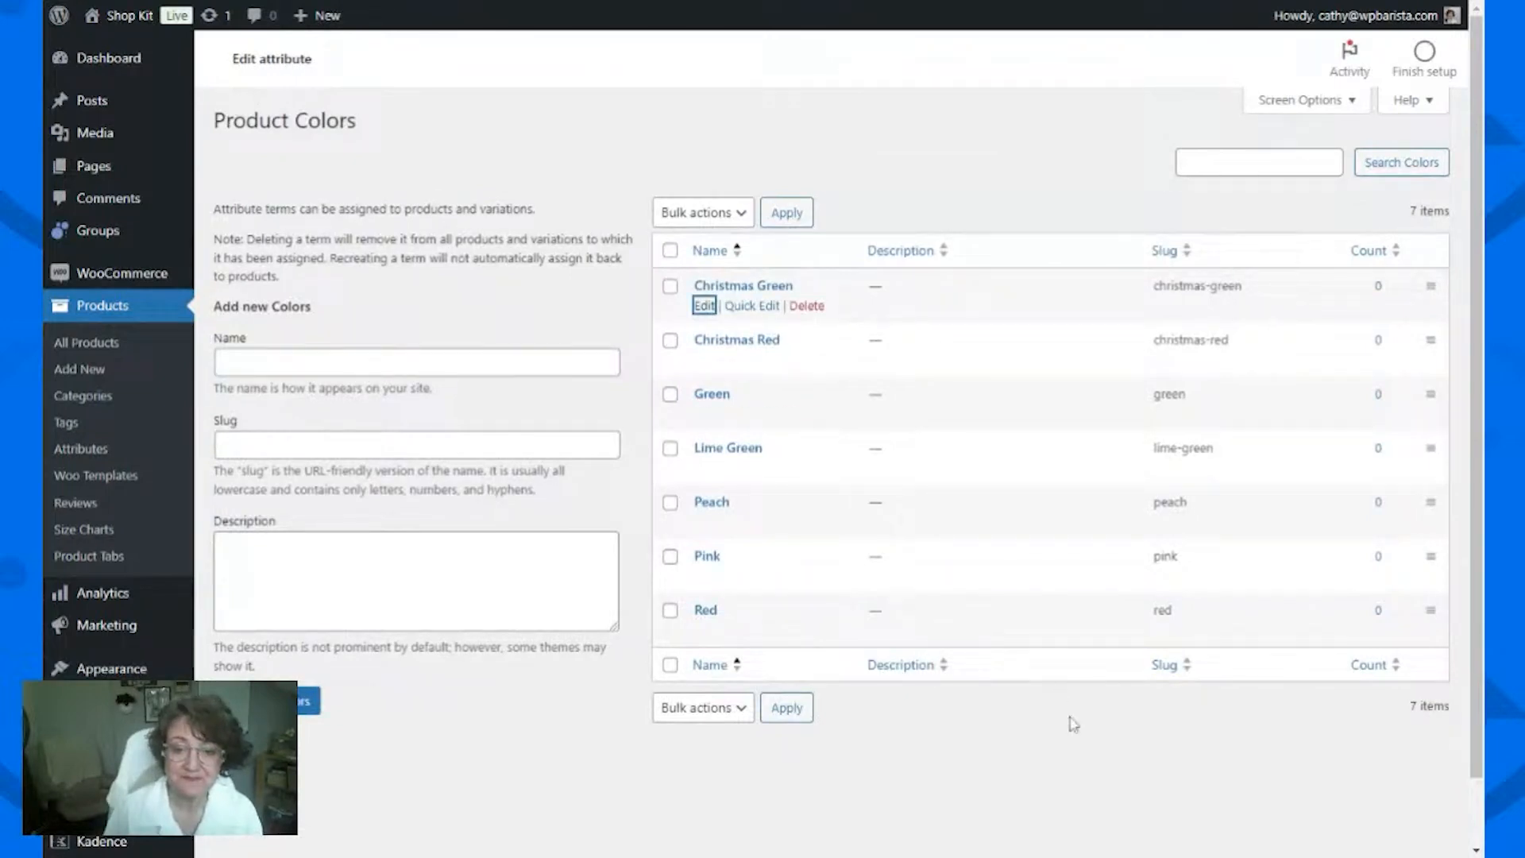
pyautogui.scroll(-1, 556, 557)
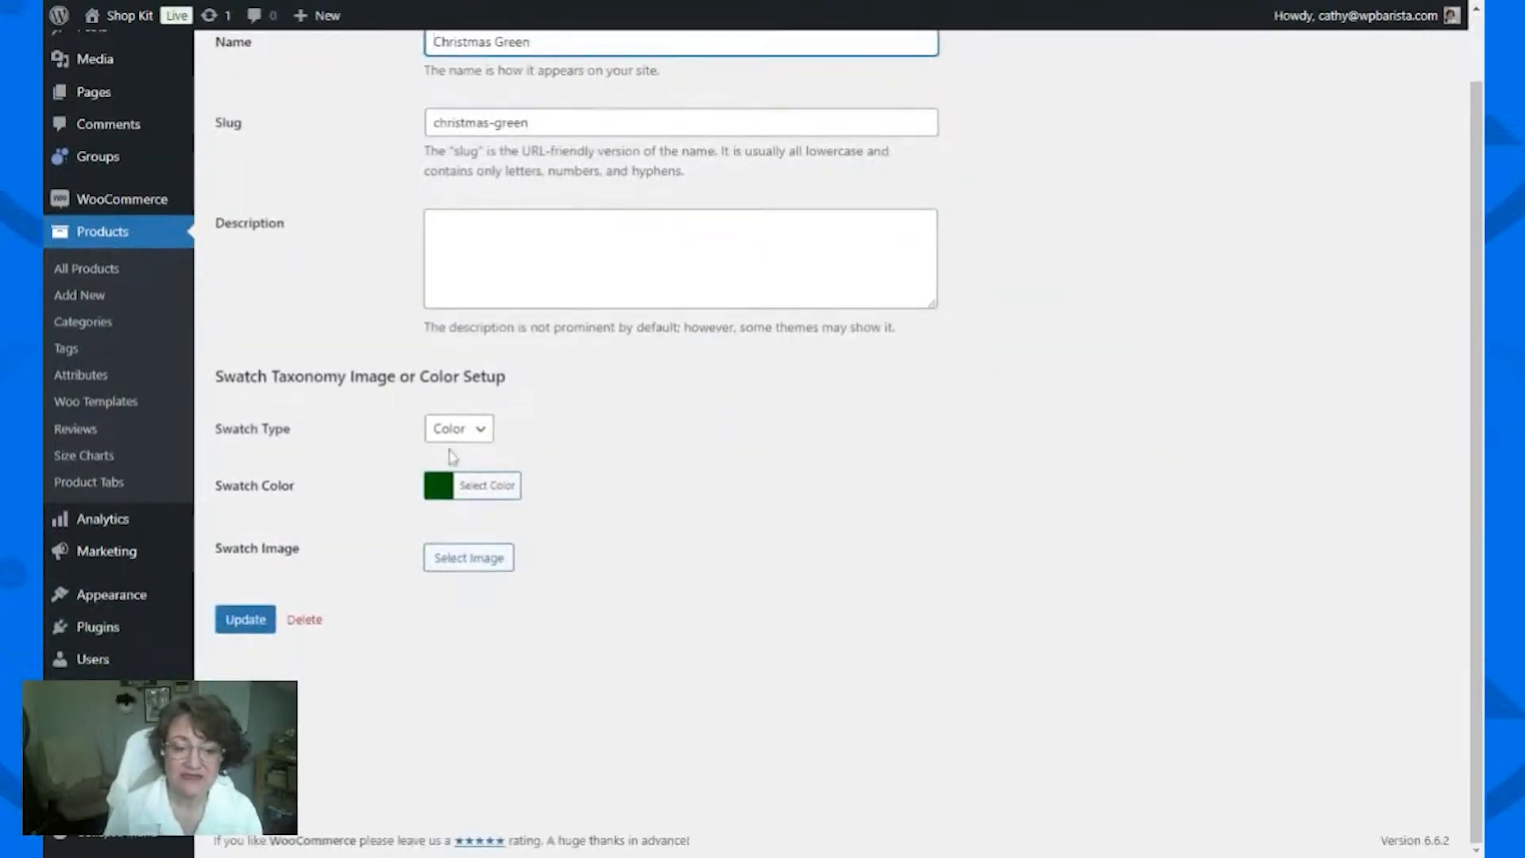
pyautogui.click(473, 429)
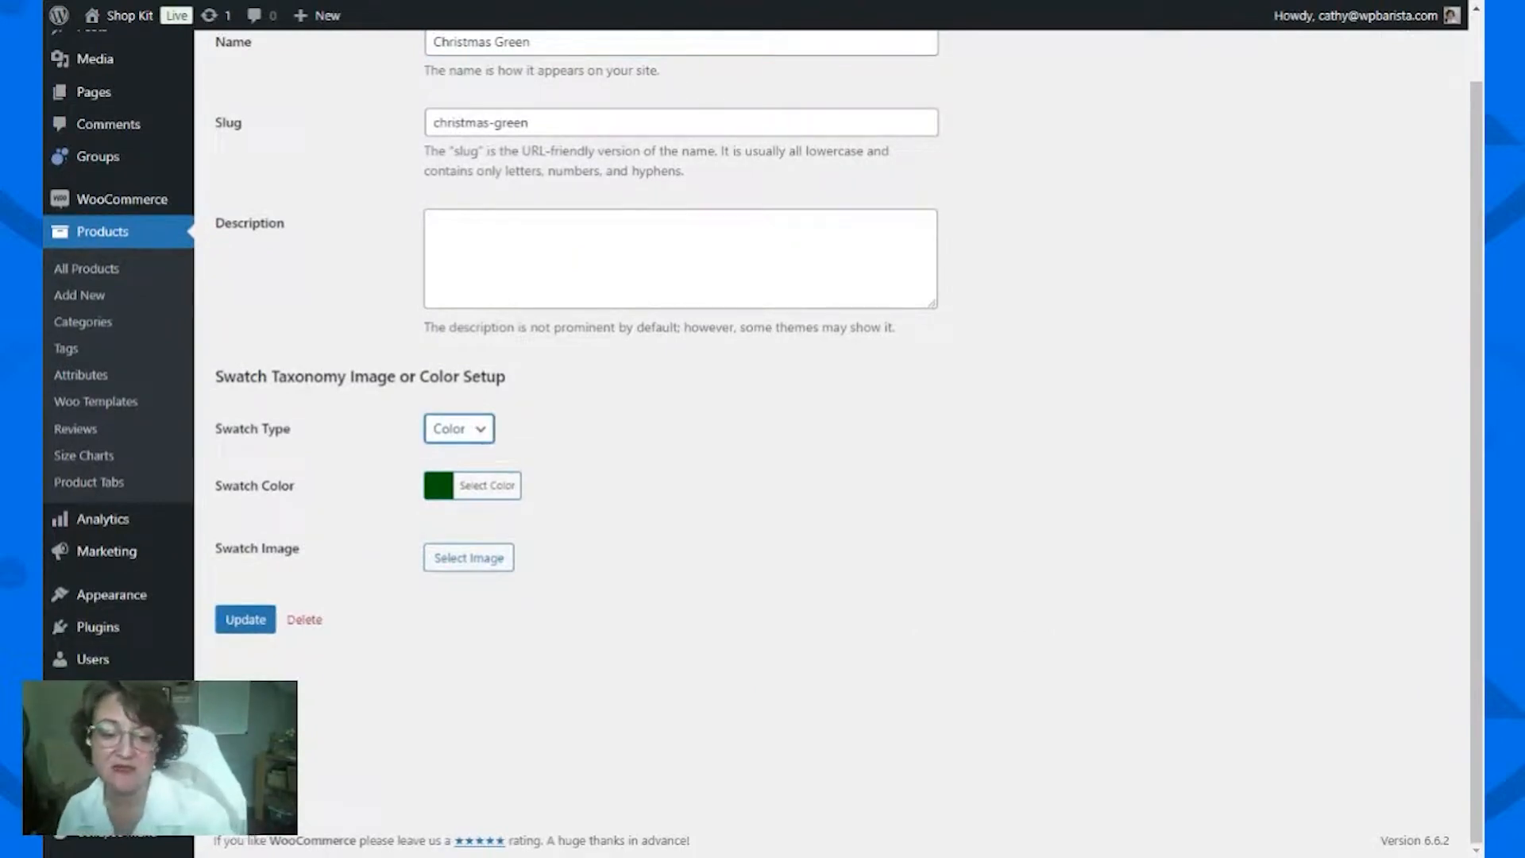
pyautogui.click(614, 475)
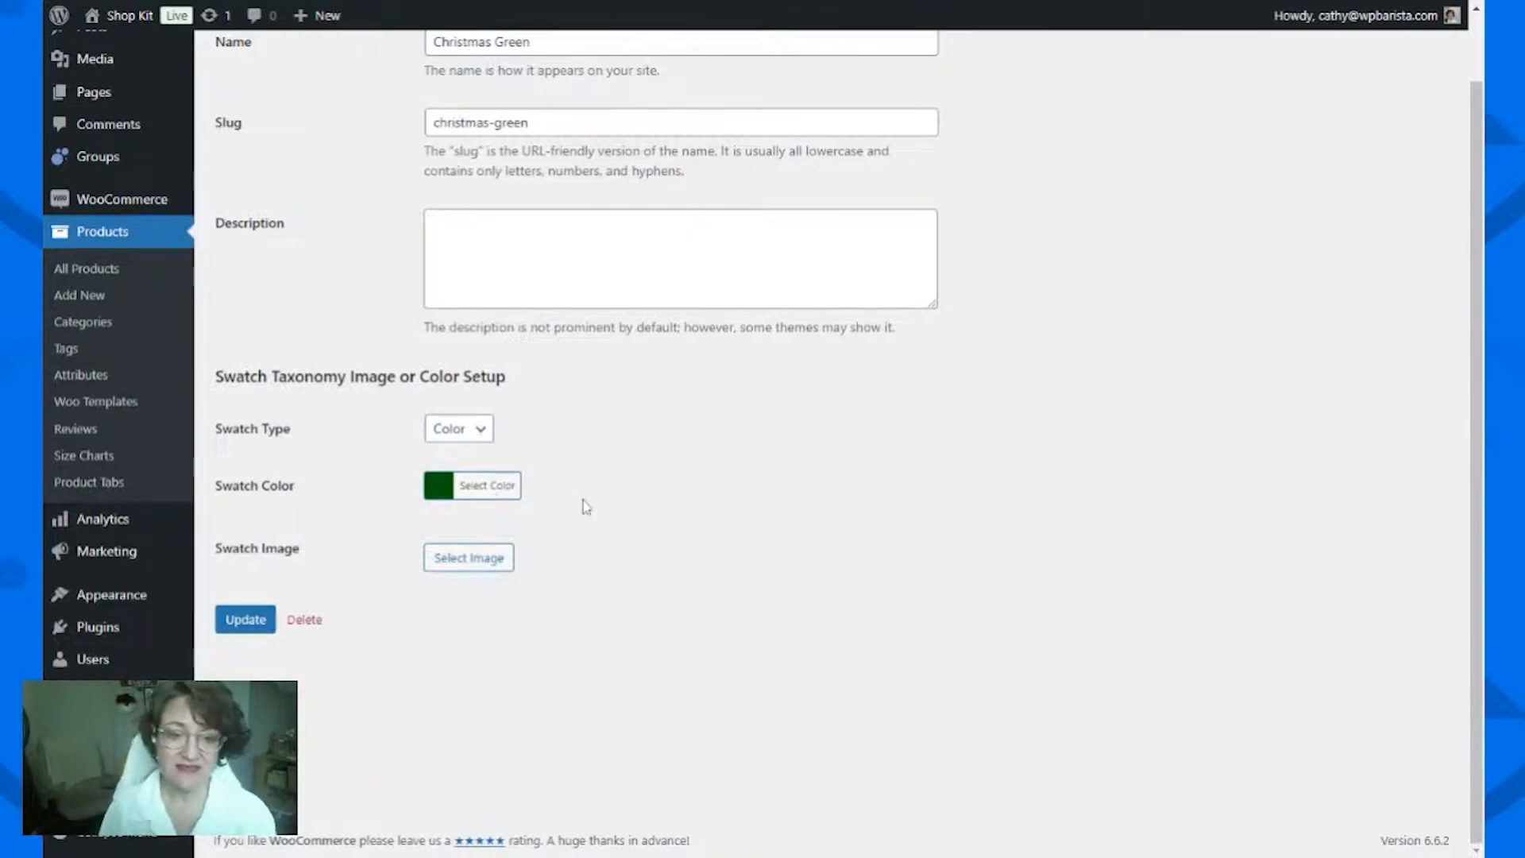
pyautogui.scroll(1, 631, 518)
pyautogui.click(529, 197)
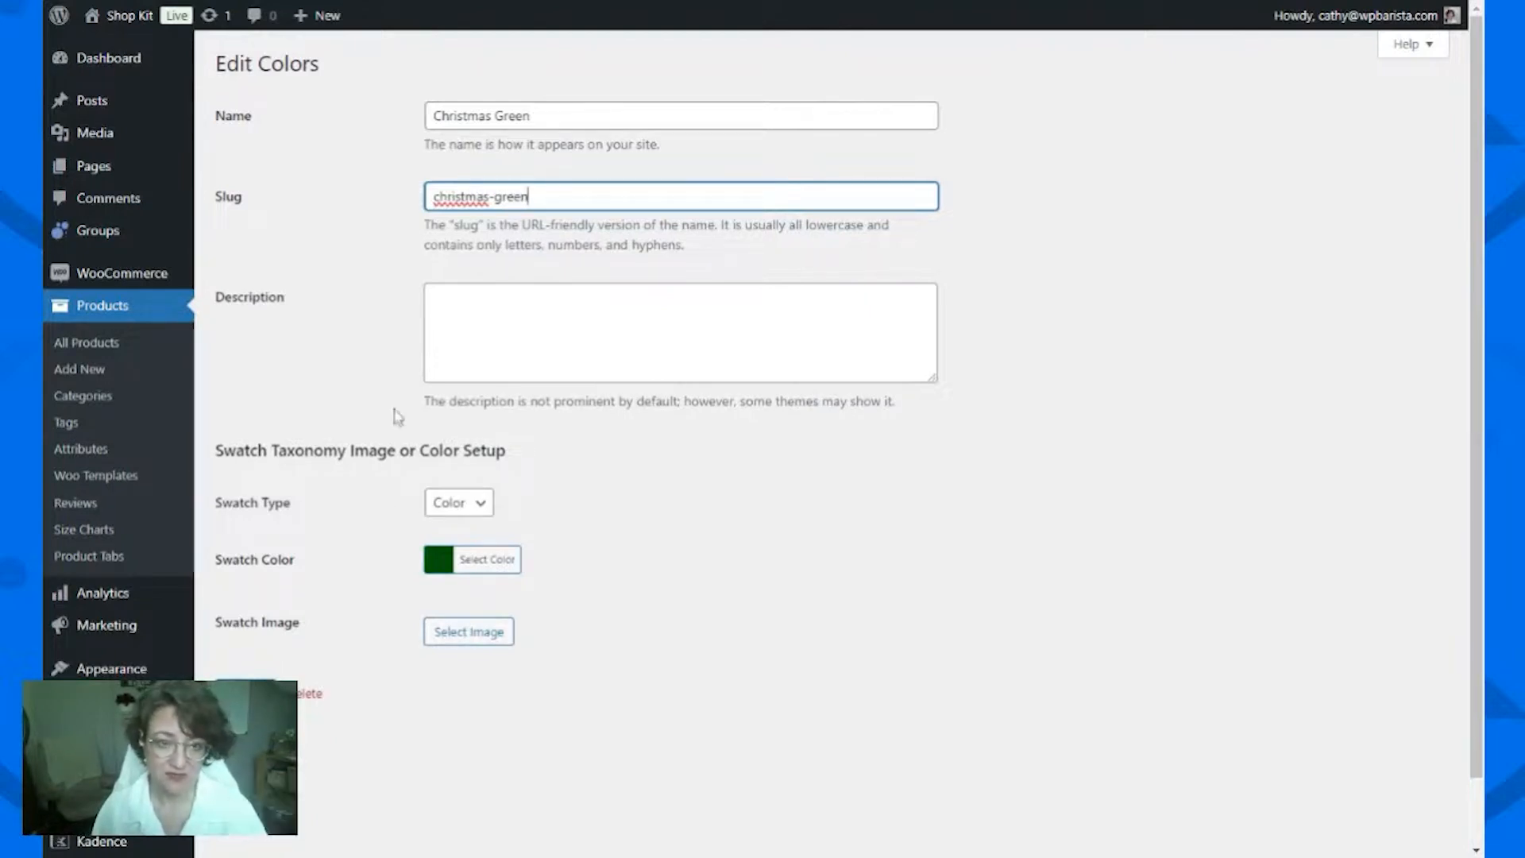
pyautogui.click(245, 693)
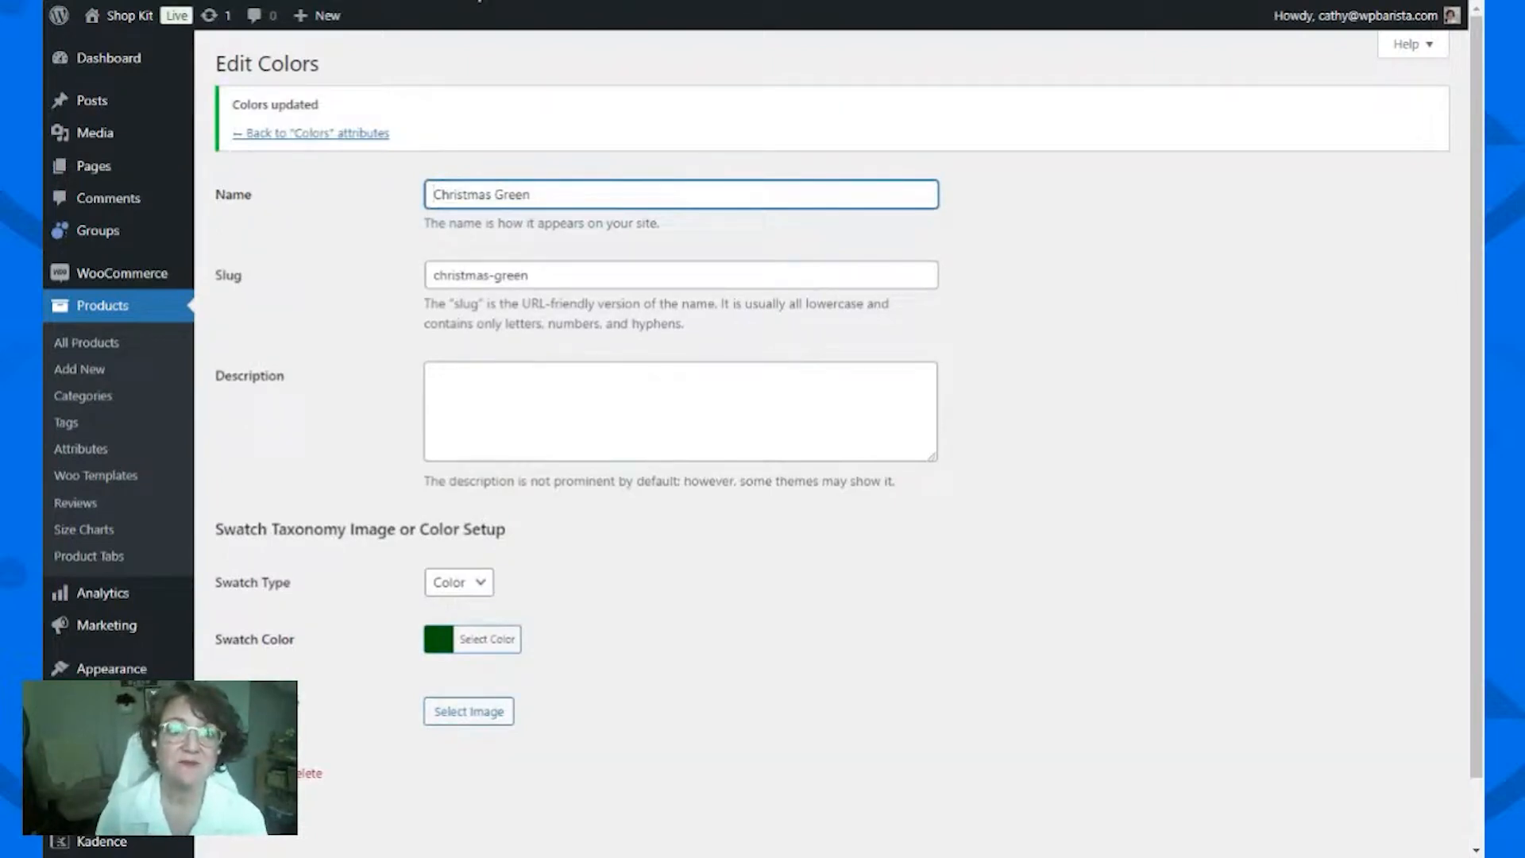
# Step: View the Baking is My Therapy Tee product page, examine its color swatches and Additional Information content, and return to the Colors term editor
pyautogui.click(479, 0)
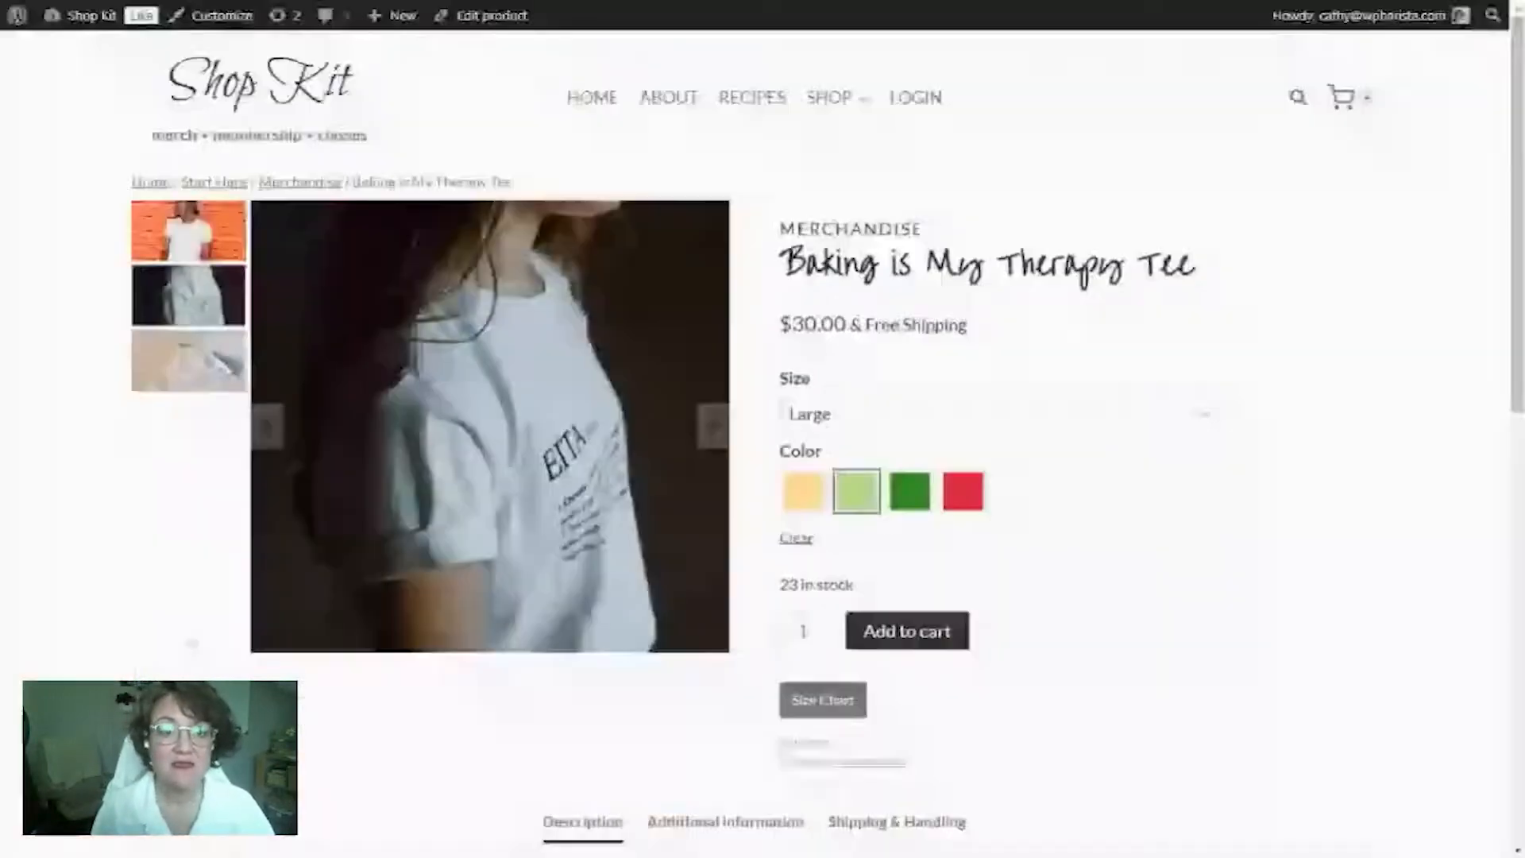
pyautogui.scroll(-5, 1025, 627)
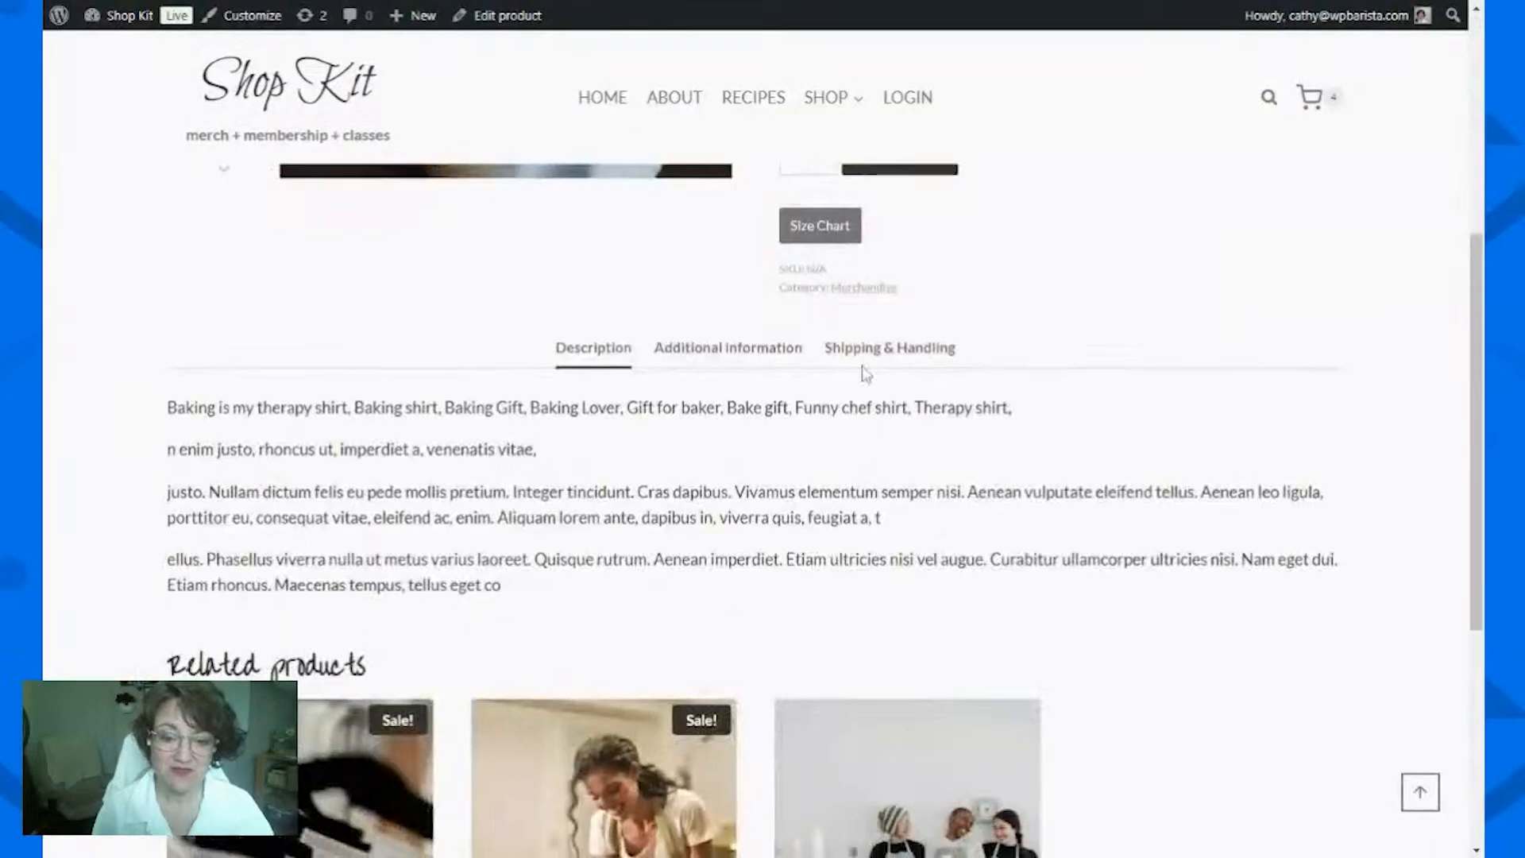
pyautogui.click(748, 347)
pyautogui.scroll(5, 1237, 444)
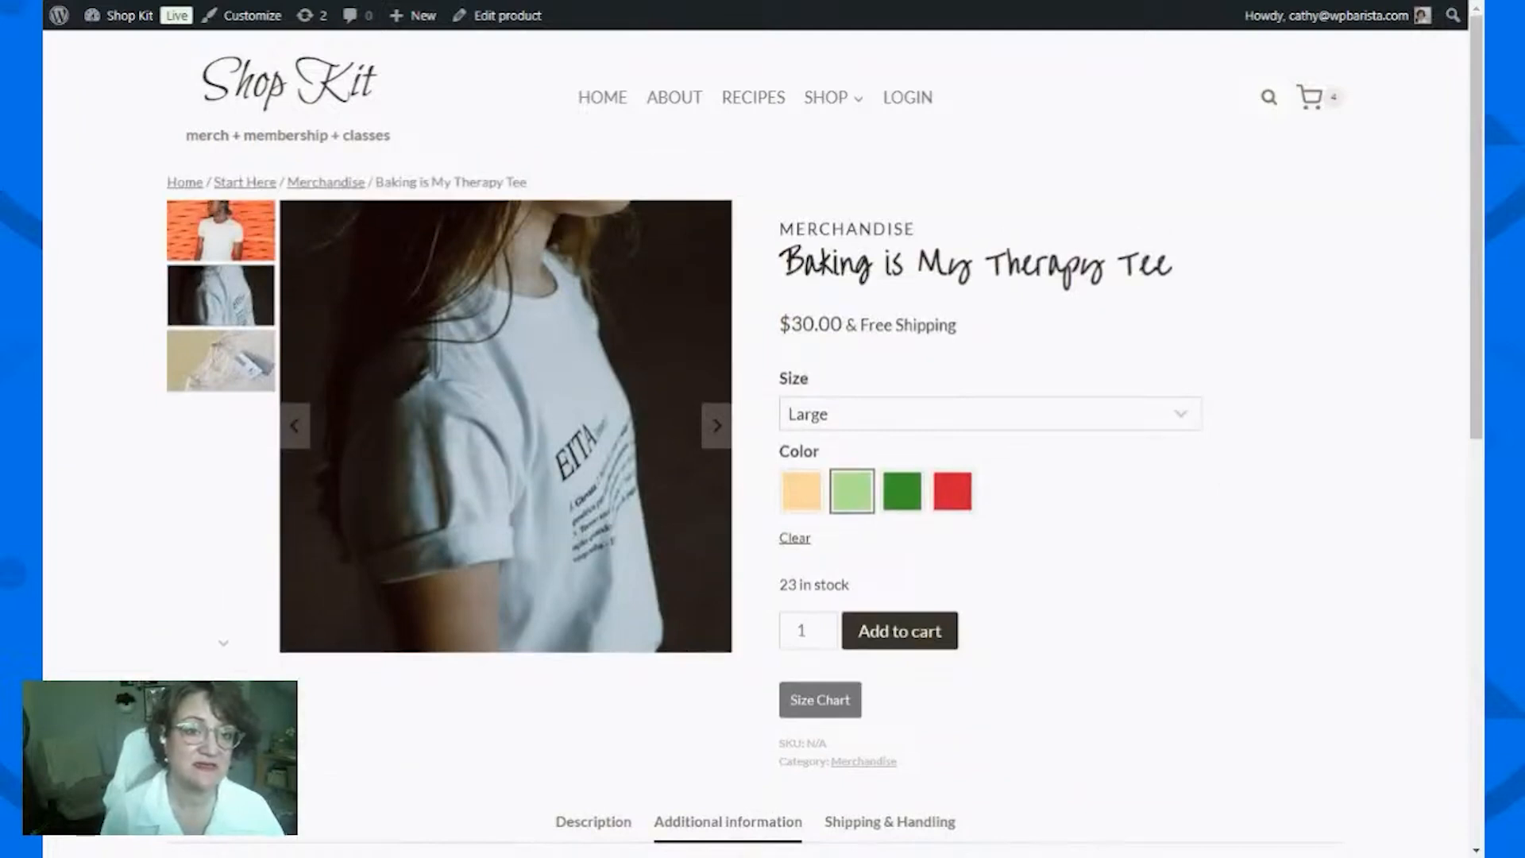
pyautogui.hotkey('ctrl', 'shift', 'Tab')
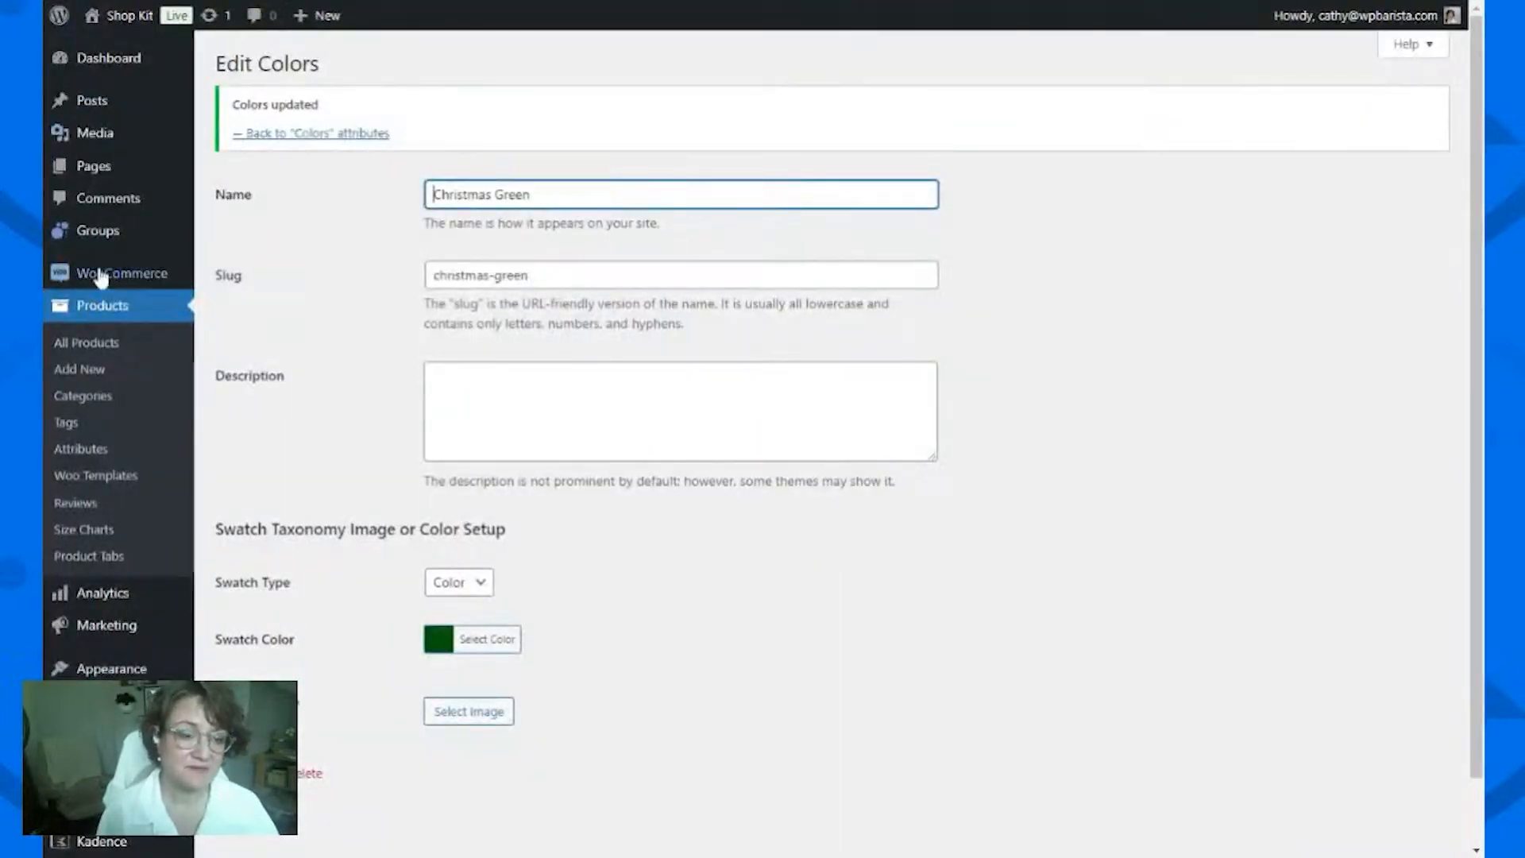
# Step: Create a new Woo template of type Single Product using the prebuilt layout with vertically stacked gallery images and a full-width cart button
pyautogui.click(108, 481)
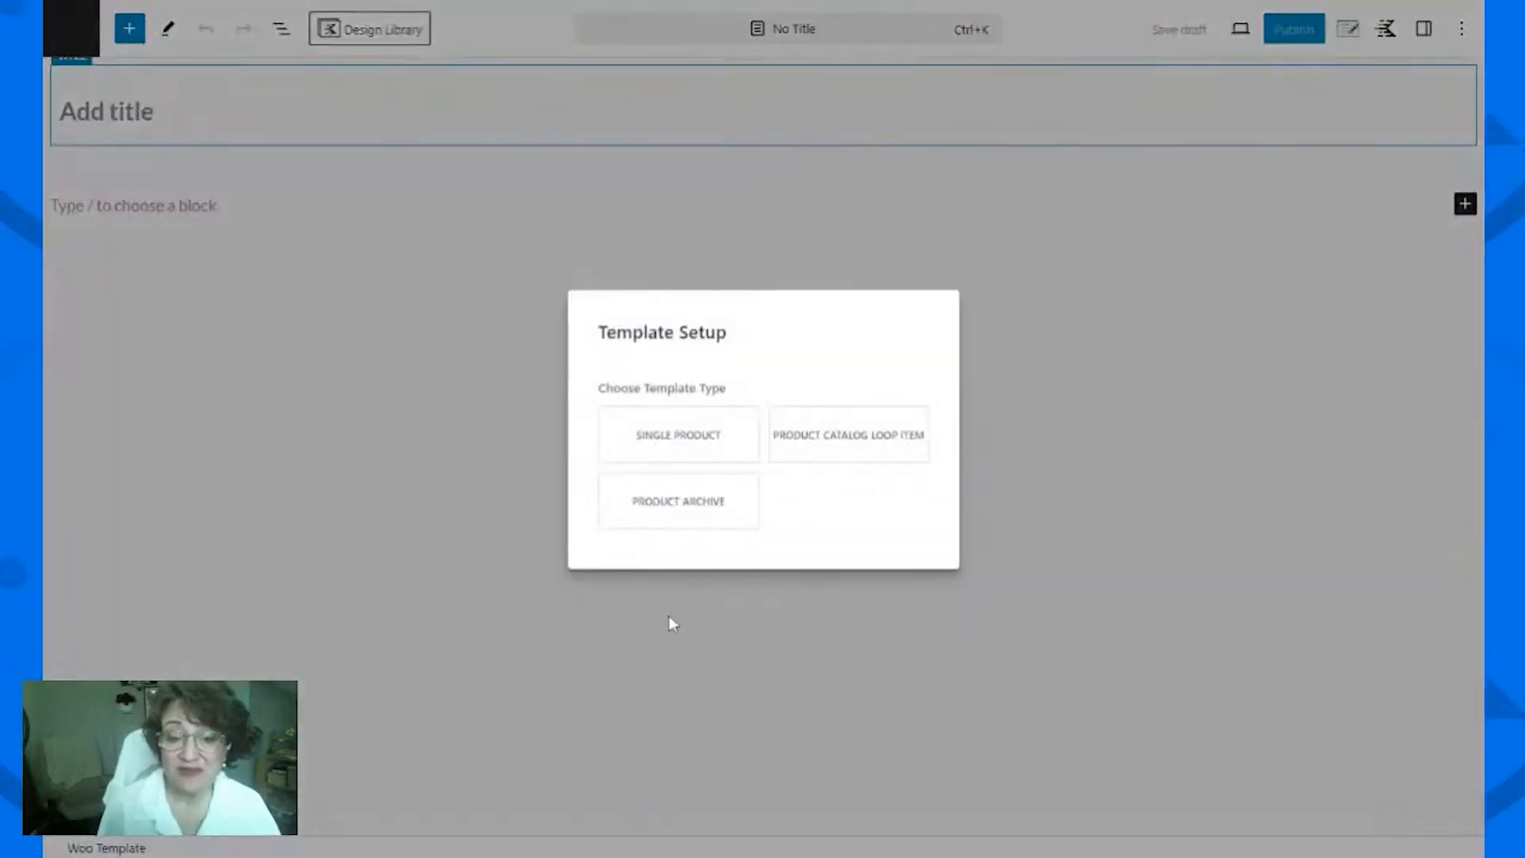
pyautogui.click(703, 453)
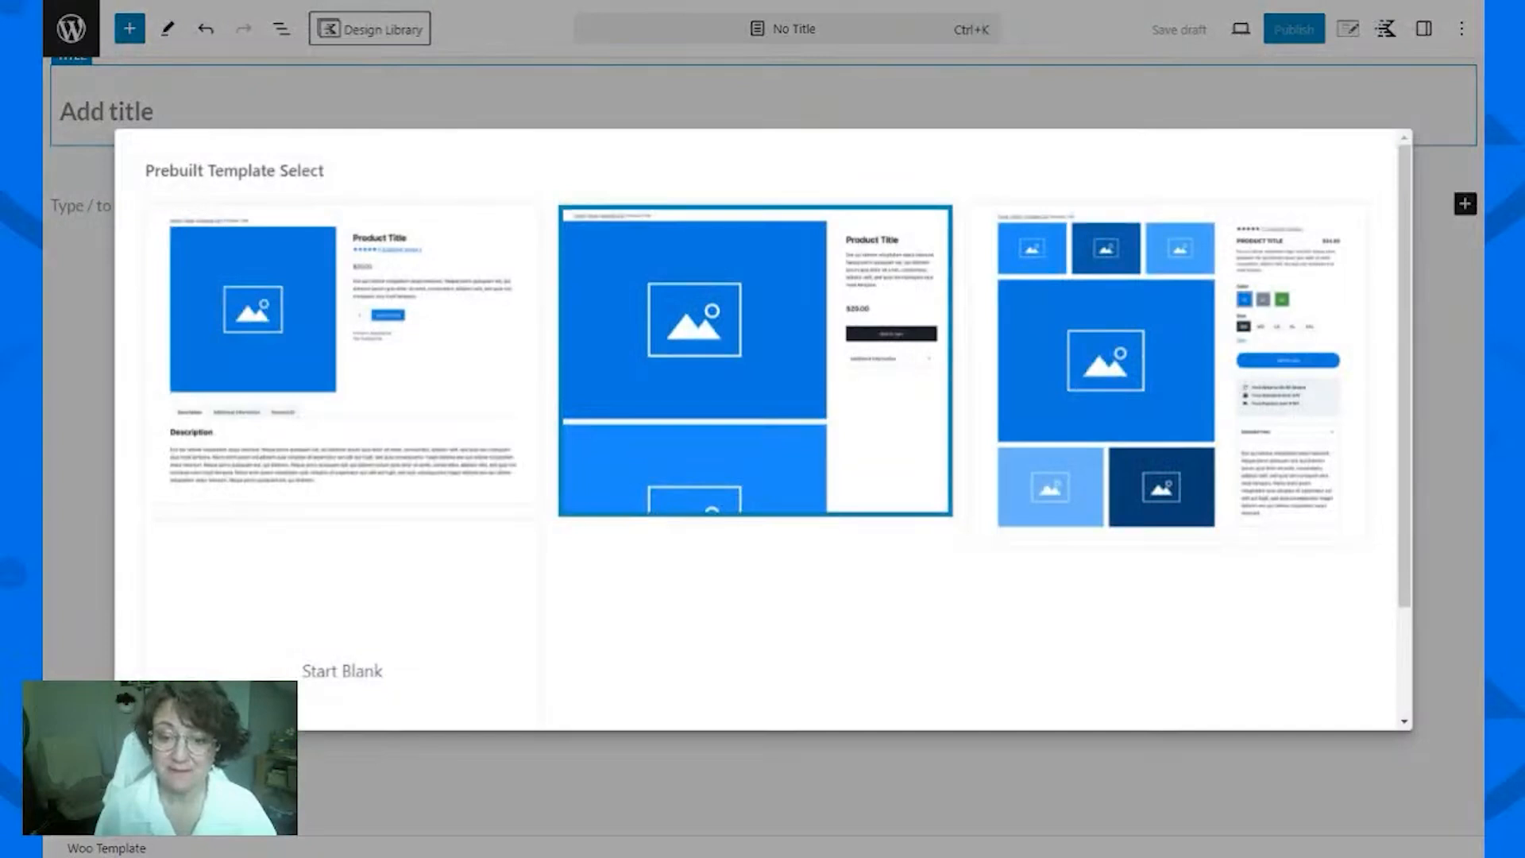
pyautogui.click(701, 453)
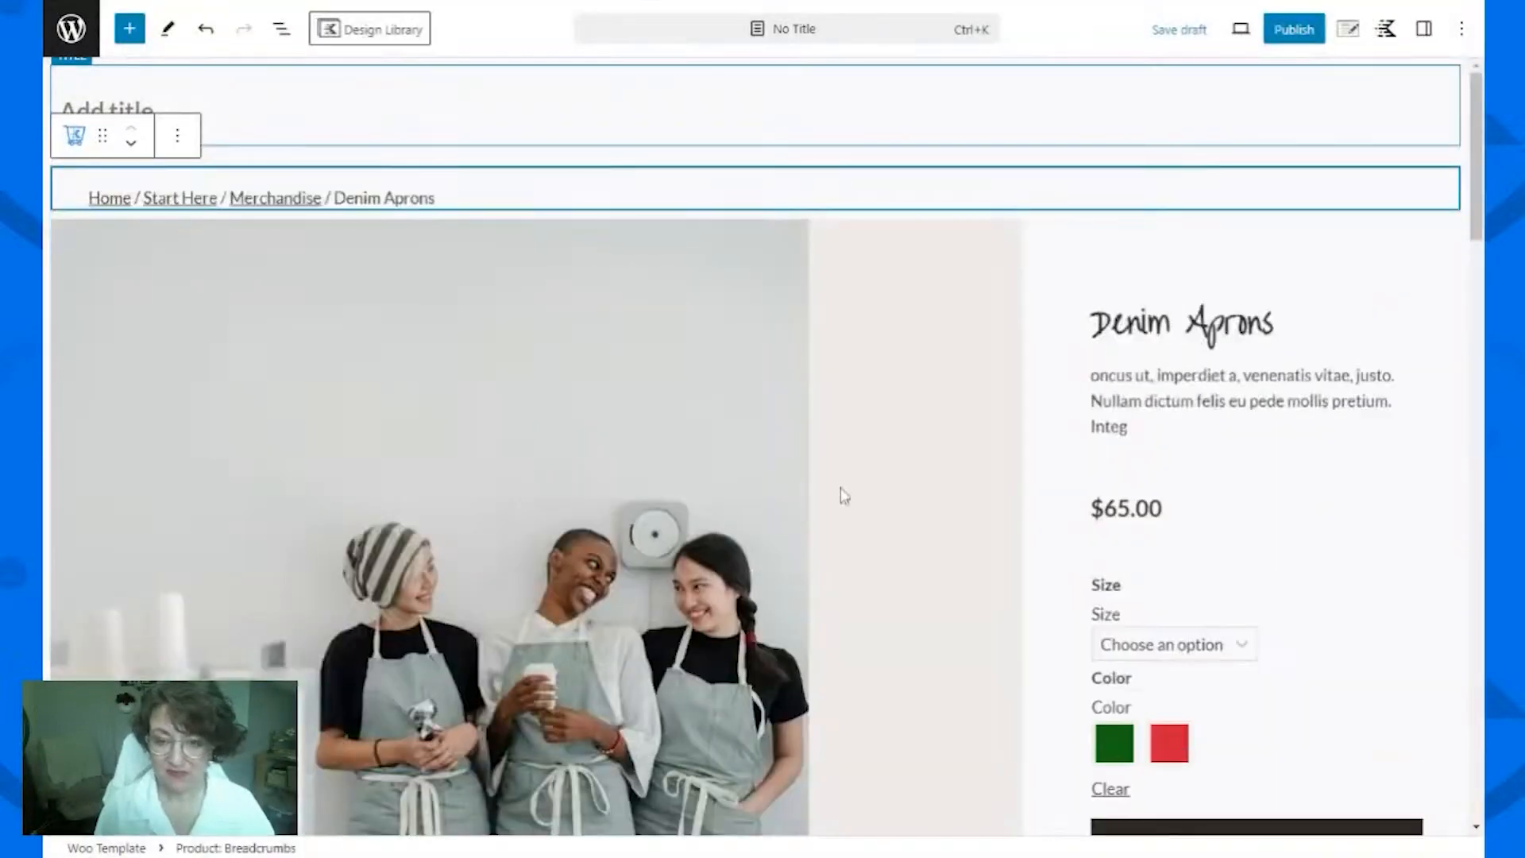
pyautogui.scroll(-2, 844, 492)
pyautogui.scroll(2, 846, 488)
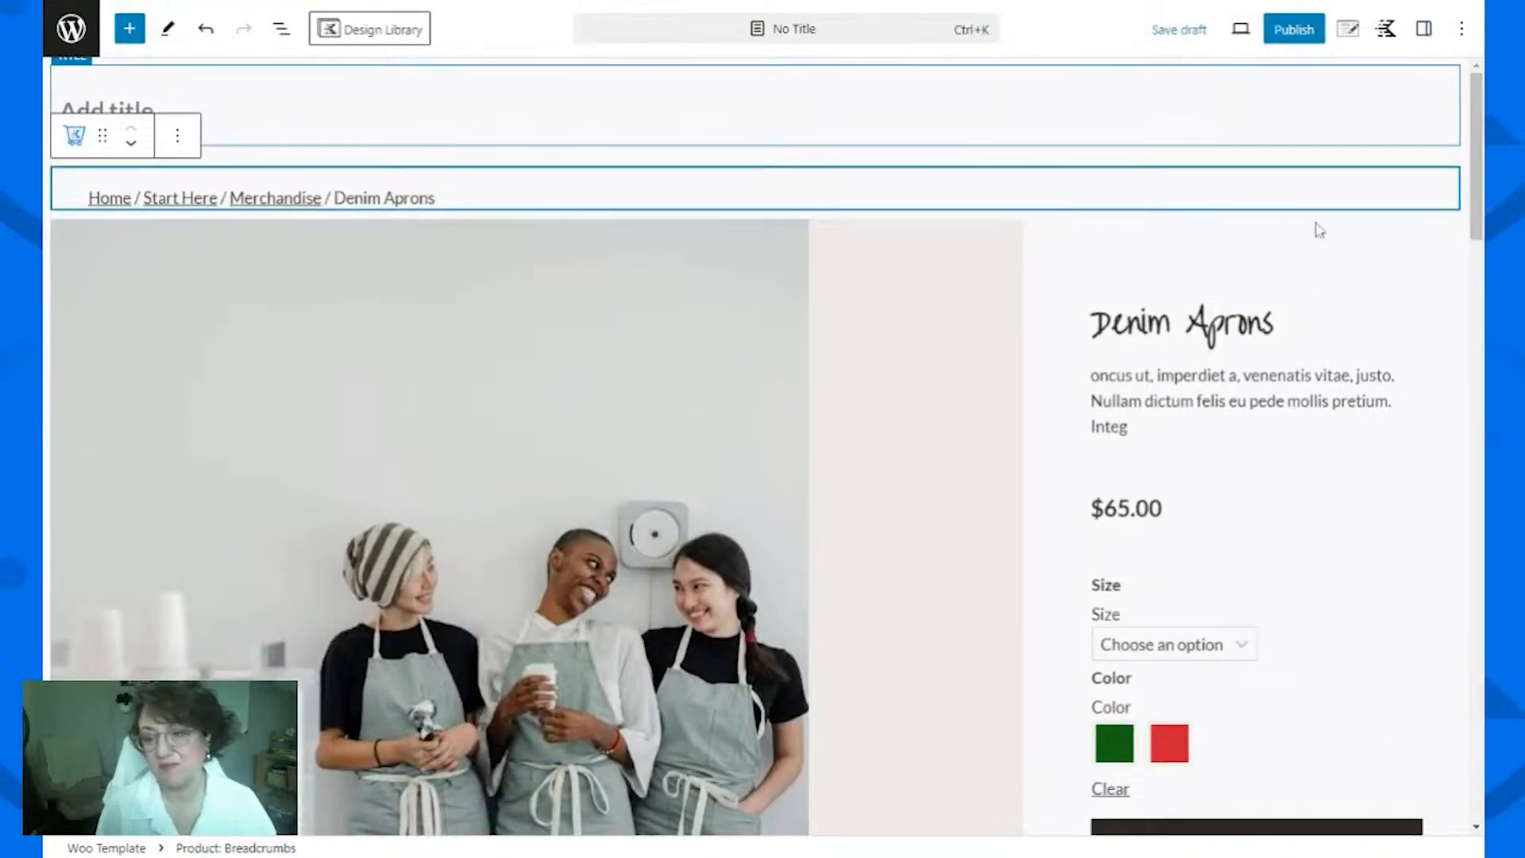
# Step: Title the new template "Template: merchandise"
pyautogui.click(334, 112)
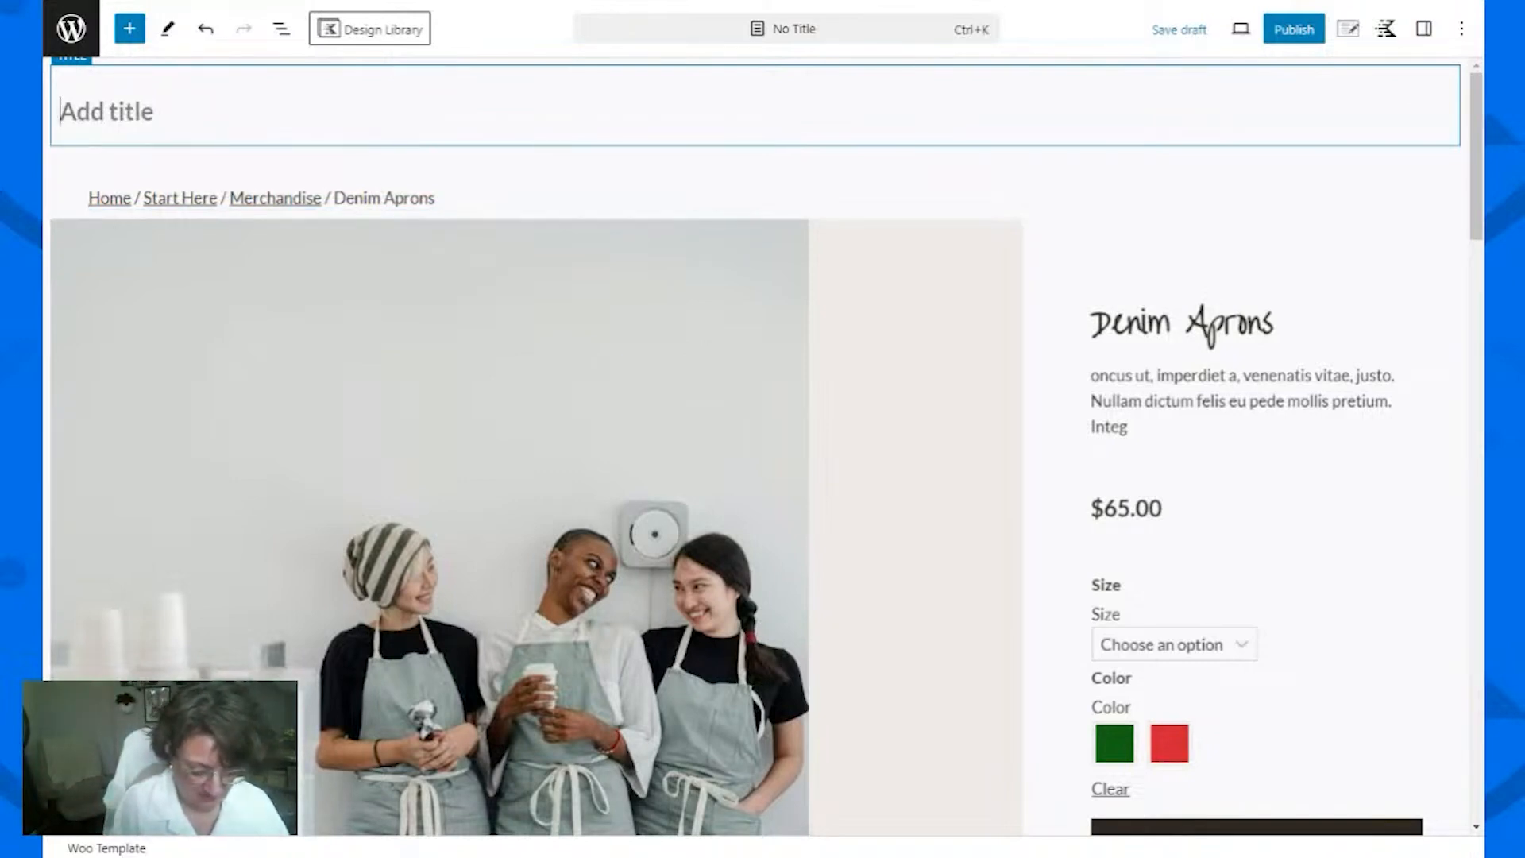
pyautogui.write('Template: me')
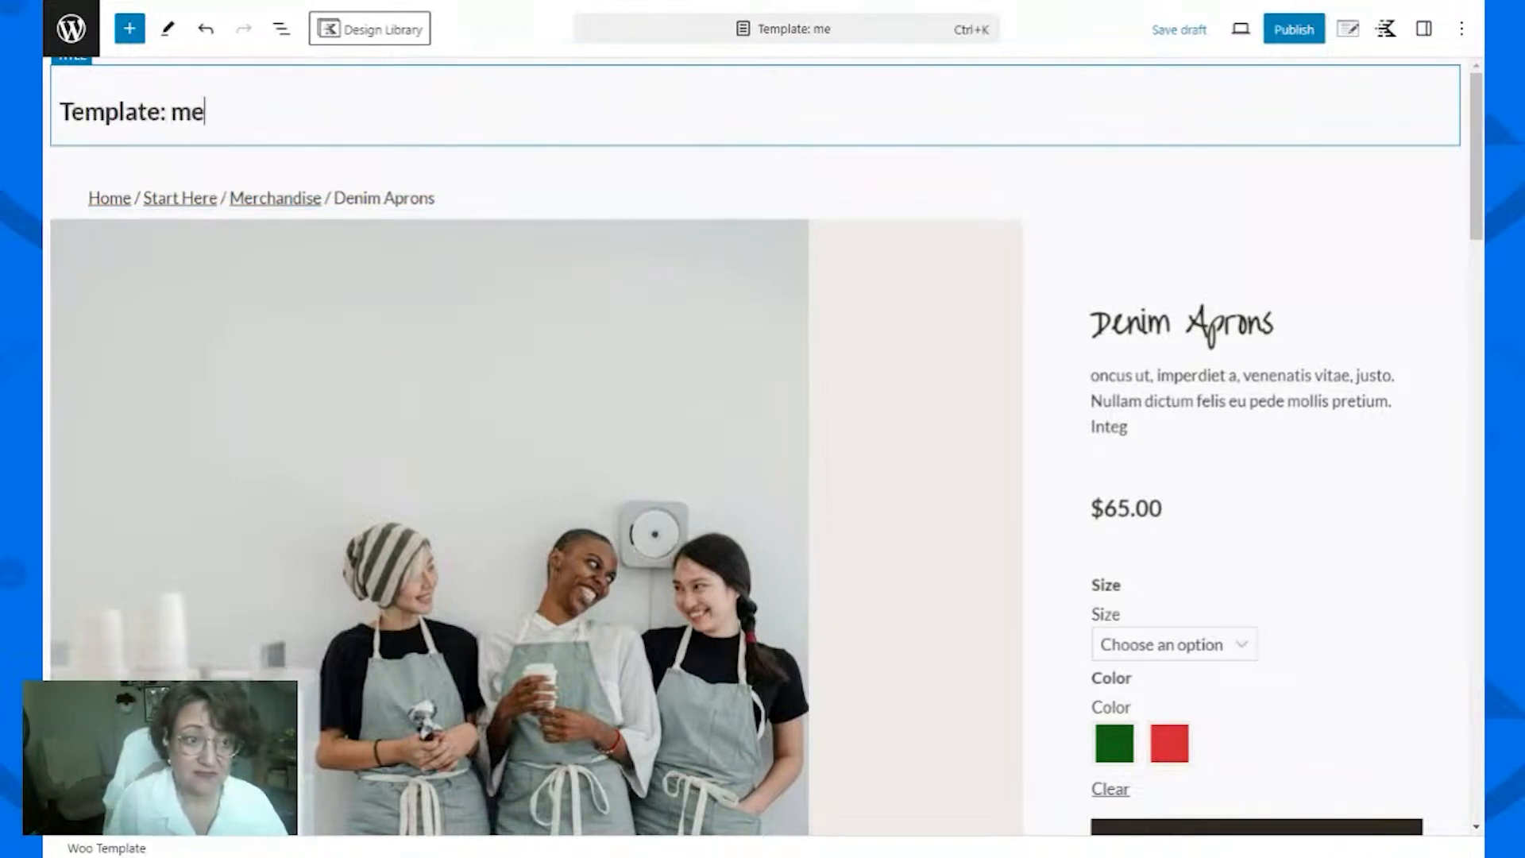
pyautogui.write('rchandise')
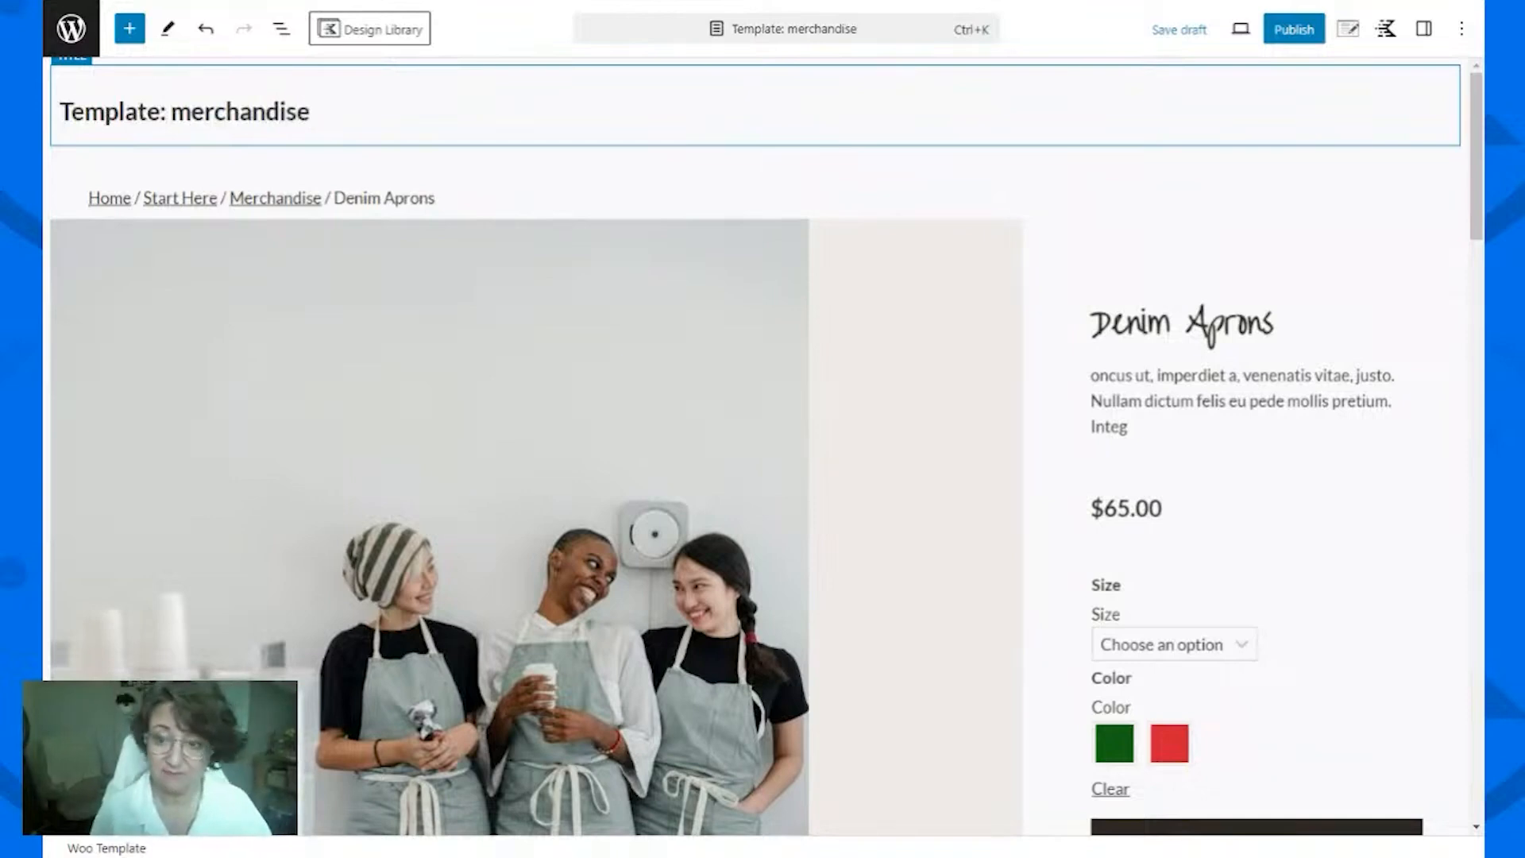
# Step: Show the block settings and set the Product Gallery block's layout to Standard
pyautogui.scroll(-3, 1263, 393)
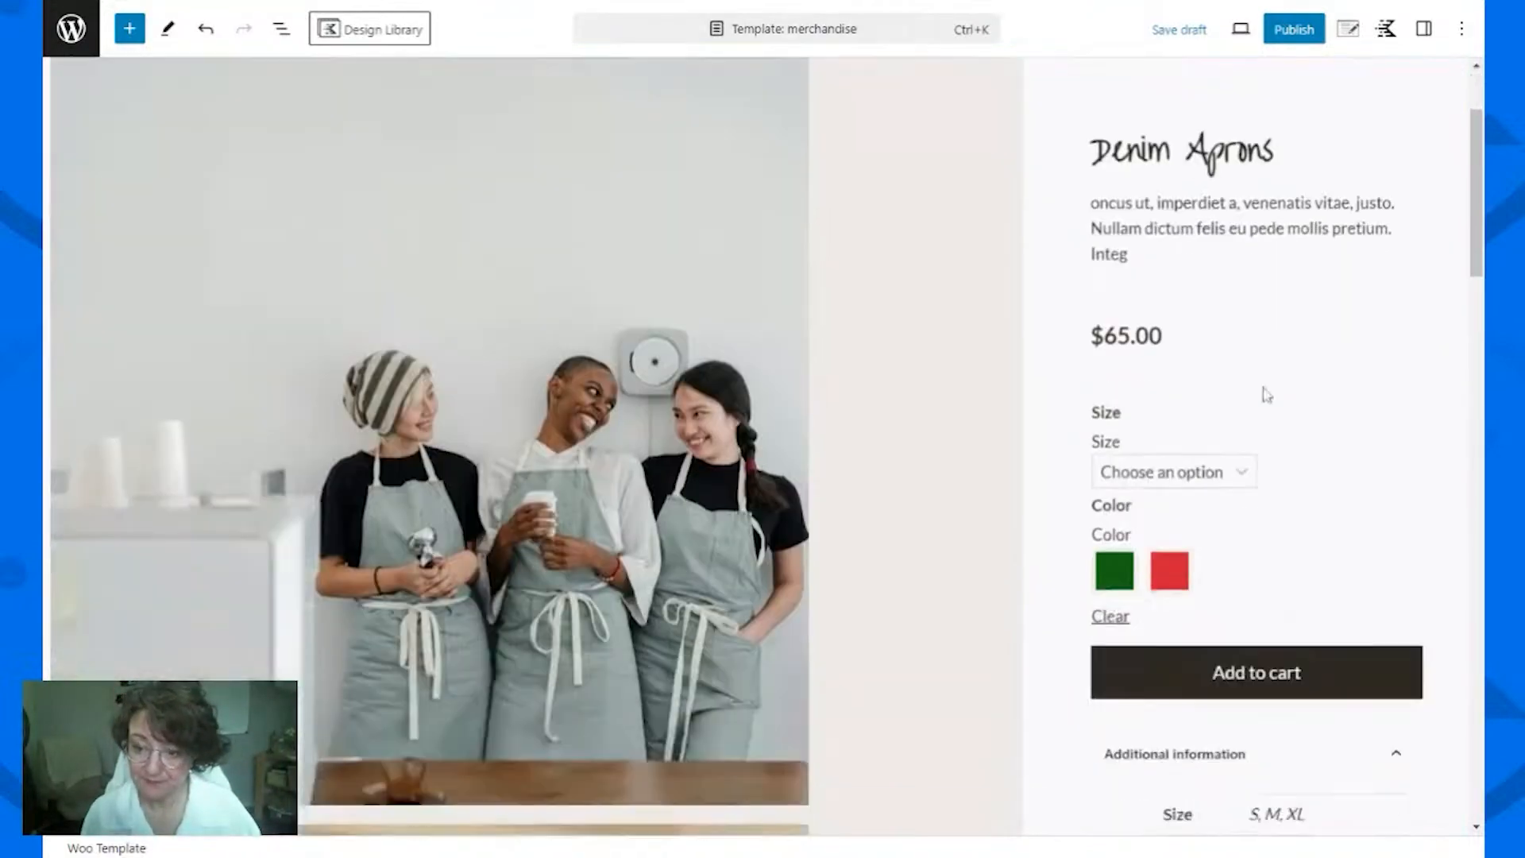
pyautogui.click(1042, 409)
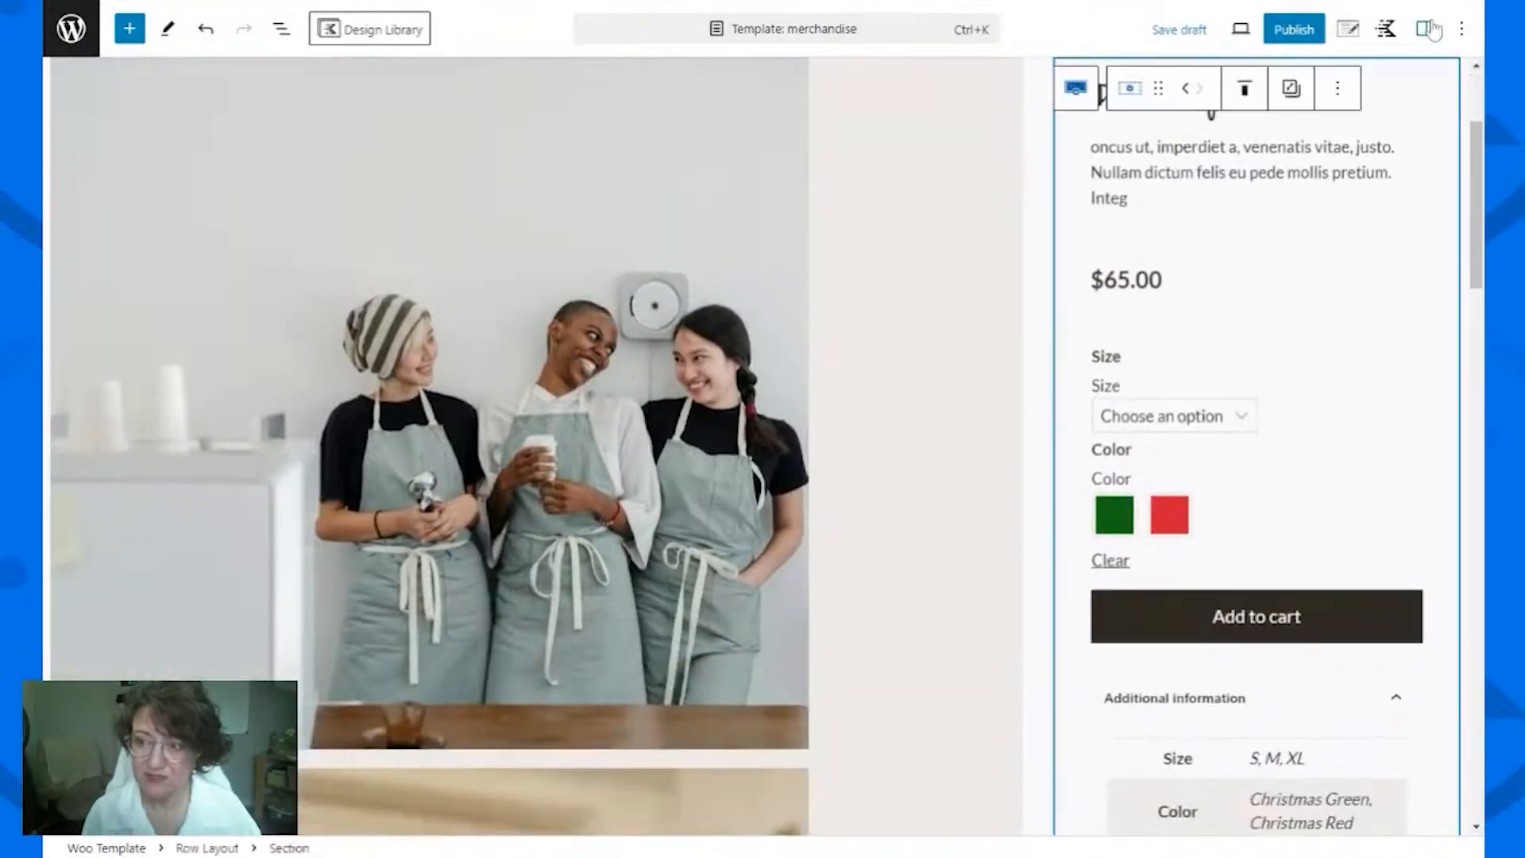
pyautogui.click(1424, 30)
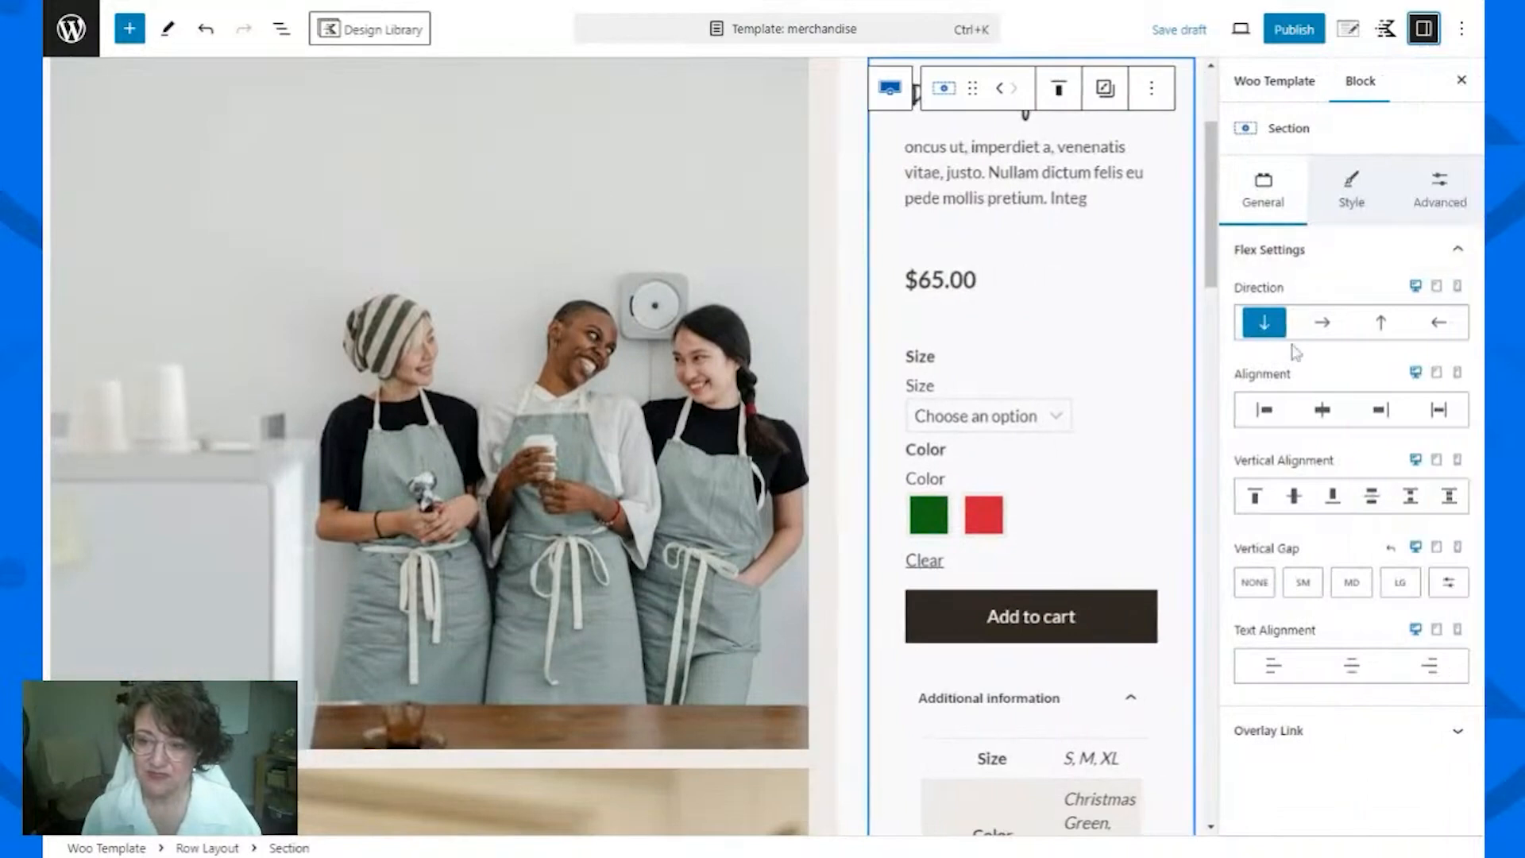
pyautogui.click(838, 365)
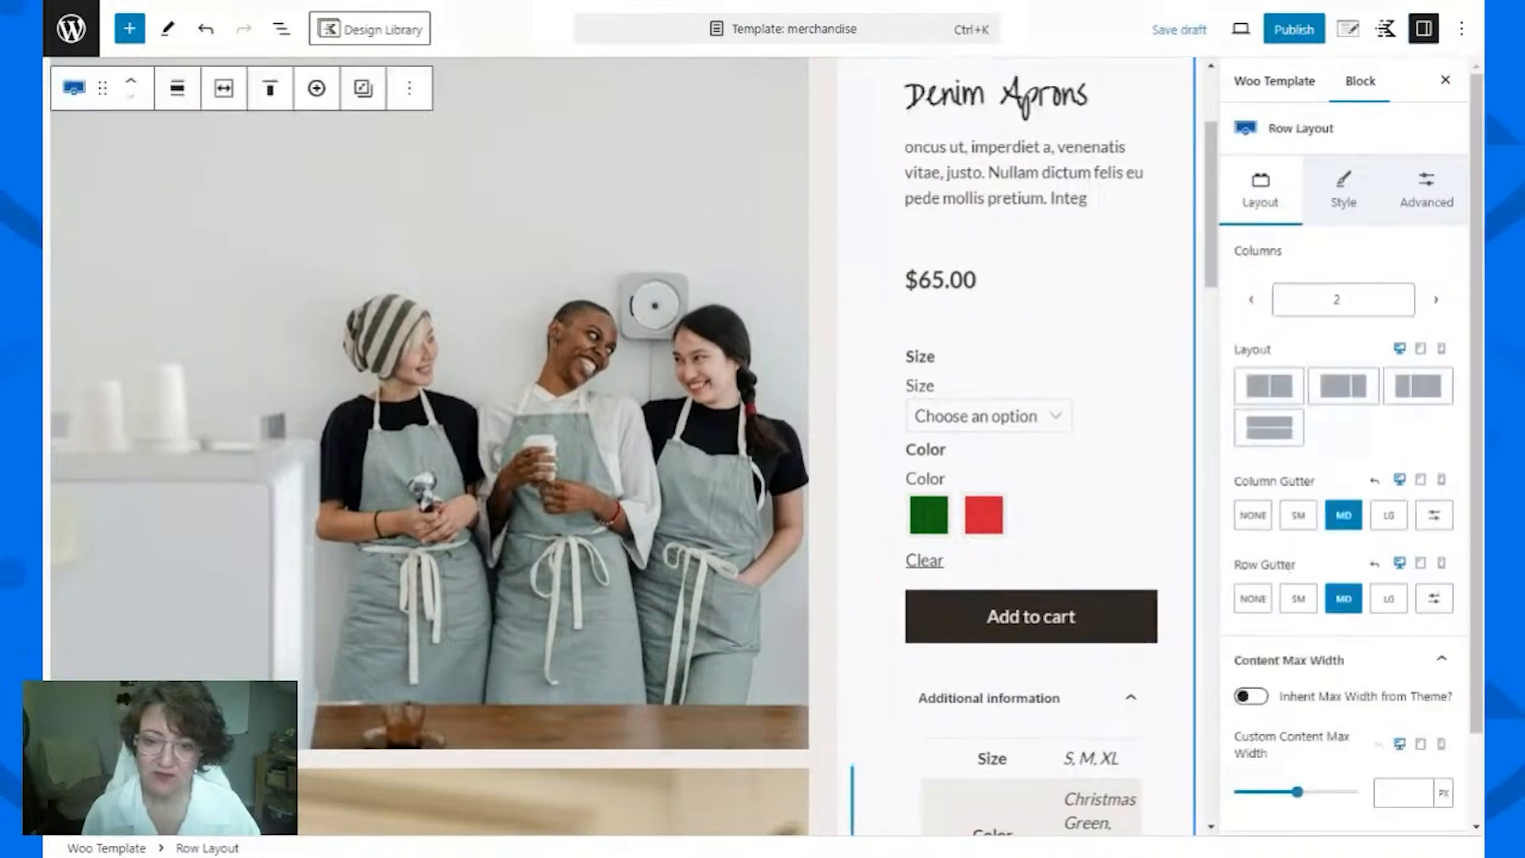
pyautogui.click(704, 380)
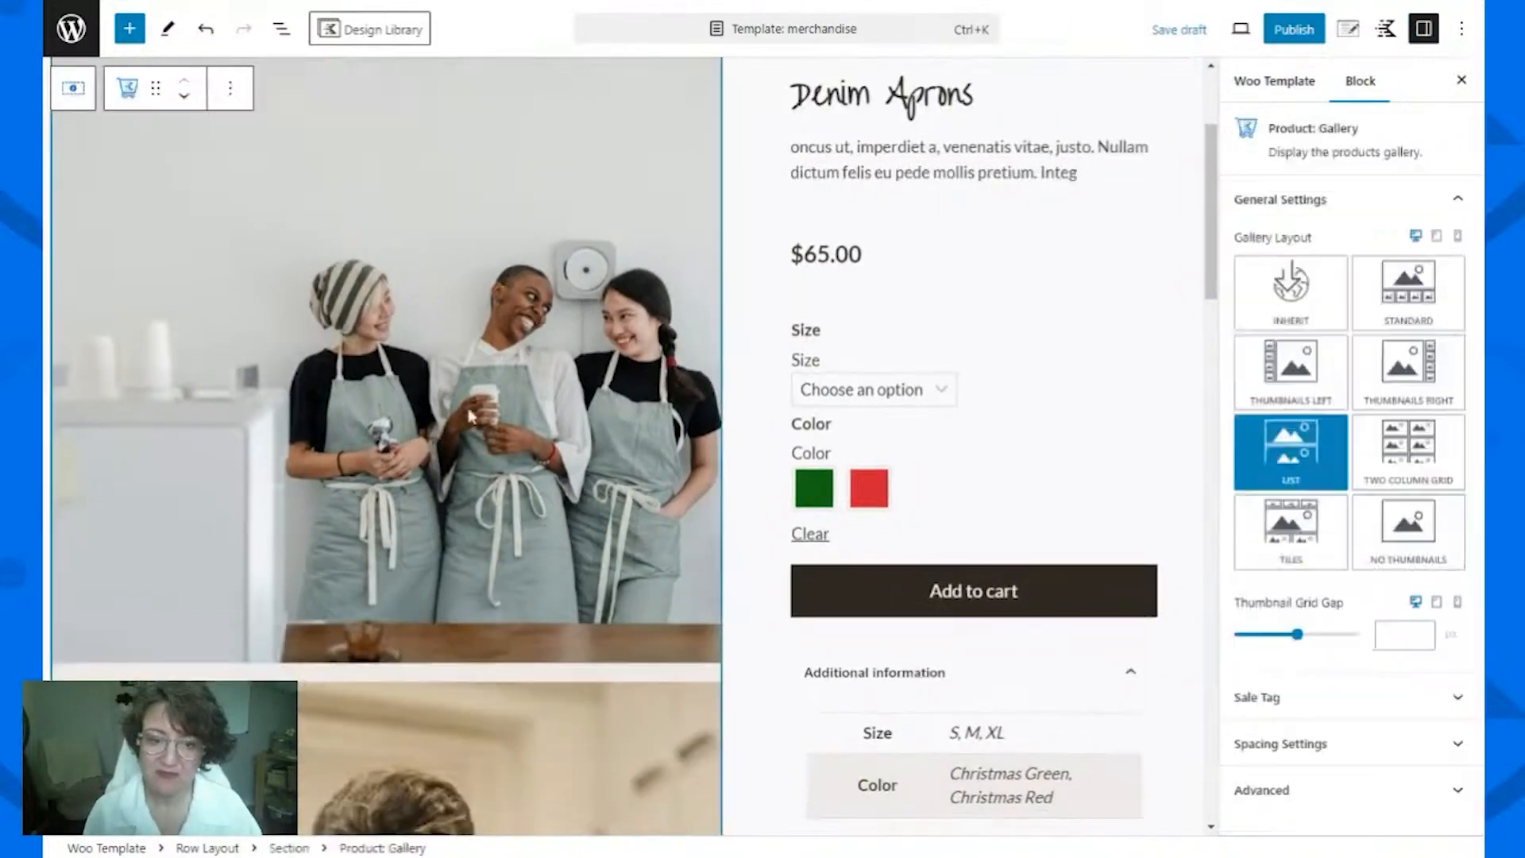
pyautogui.click(1409, 293)
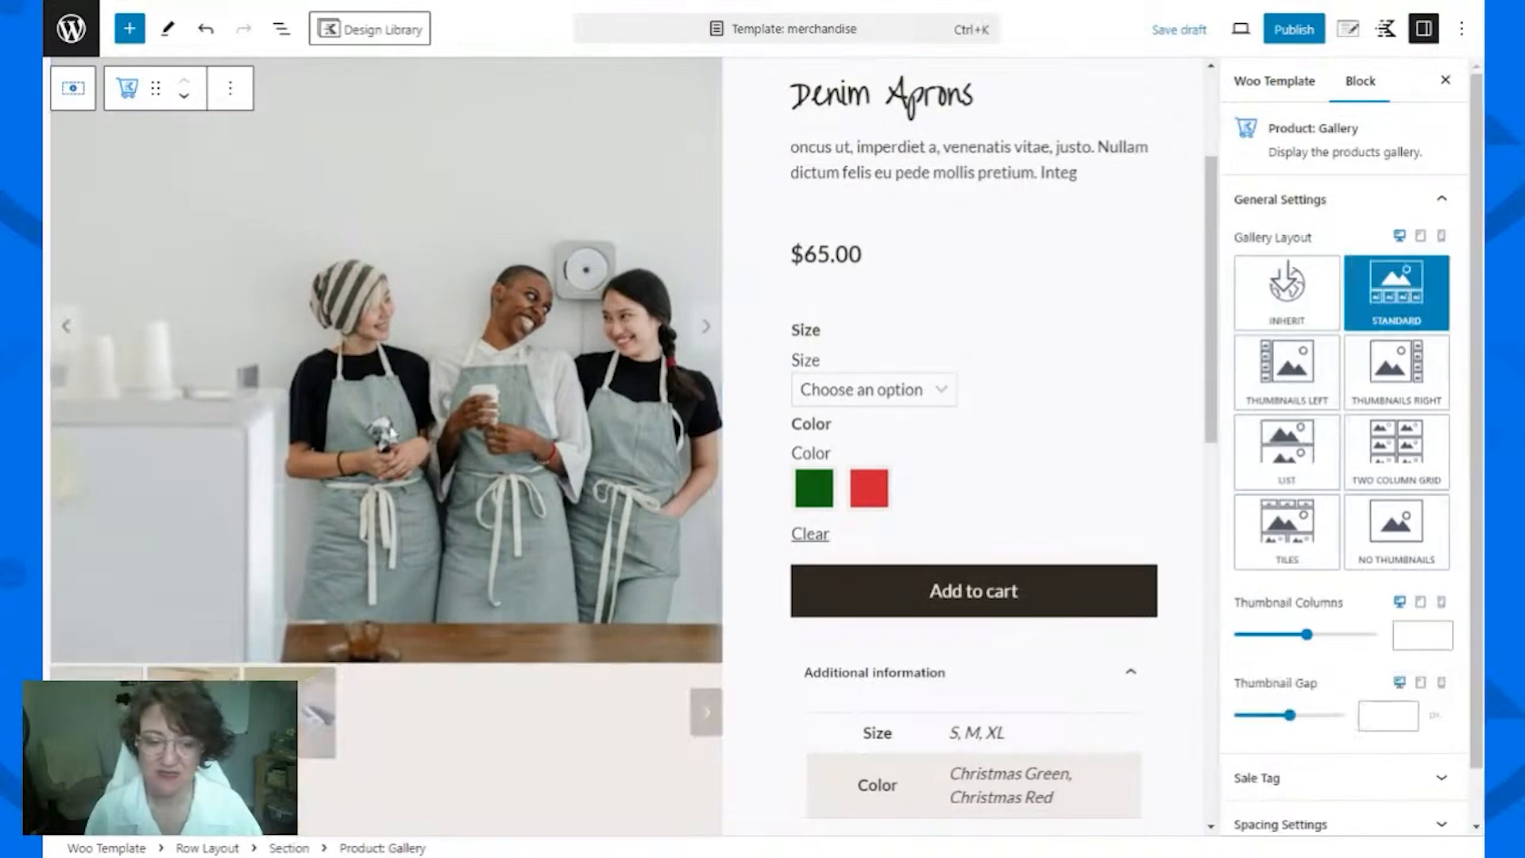
# Step: Delete the section holding the long product description below the gallery thumbnails
pyautogui.scroll(-3, 830, 540)
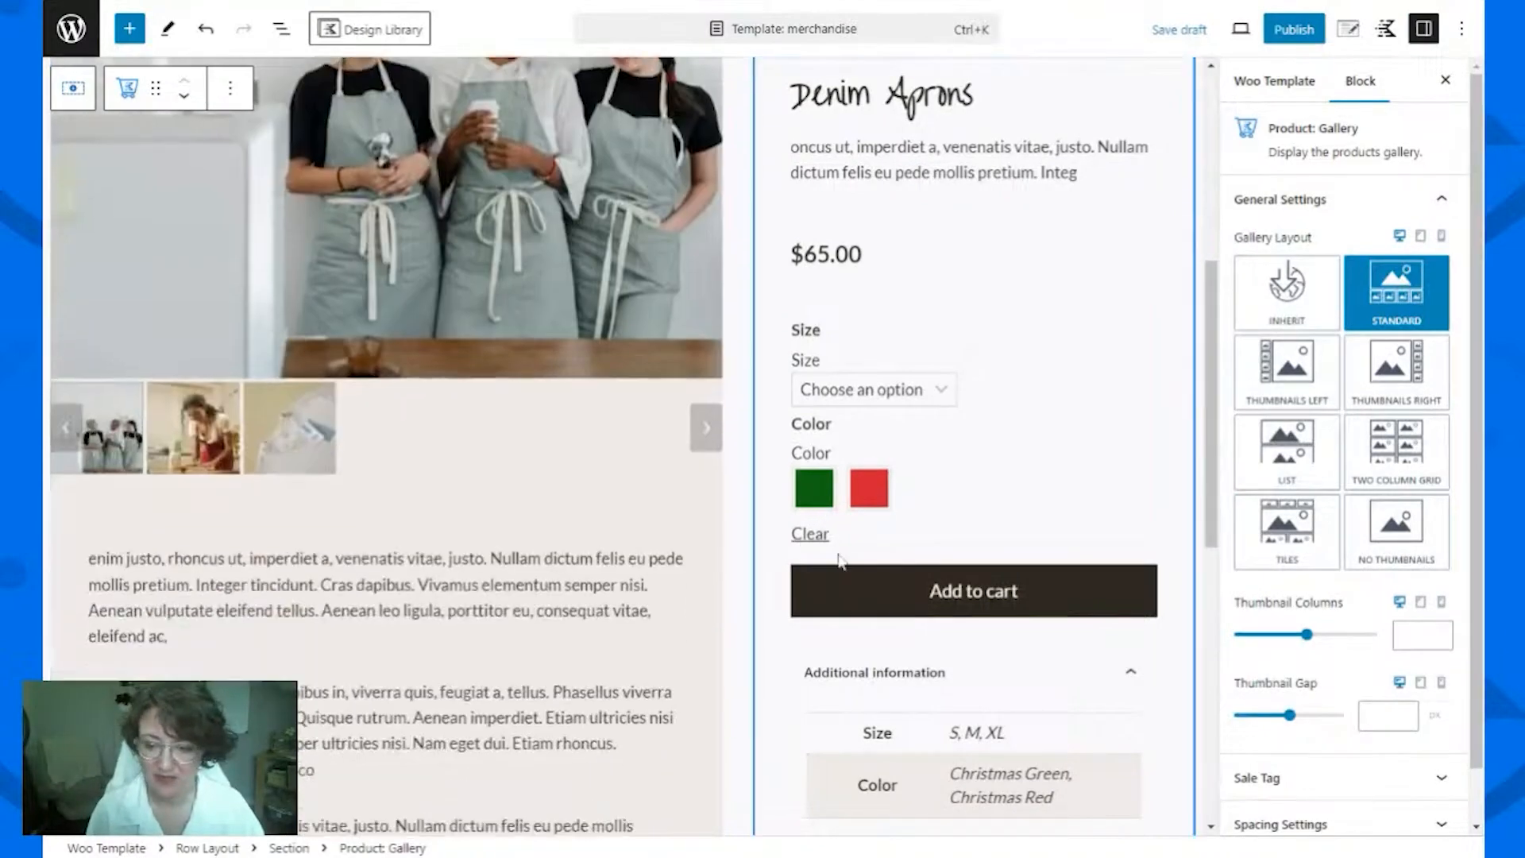
pyautogui.scroll(-1, 1069, 586)
pyautogui.click(1001, 677)
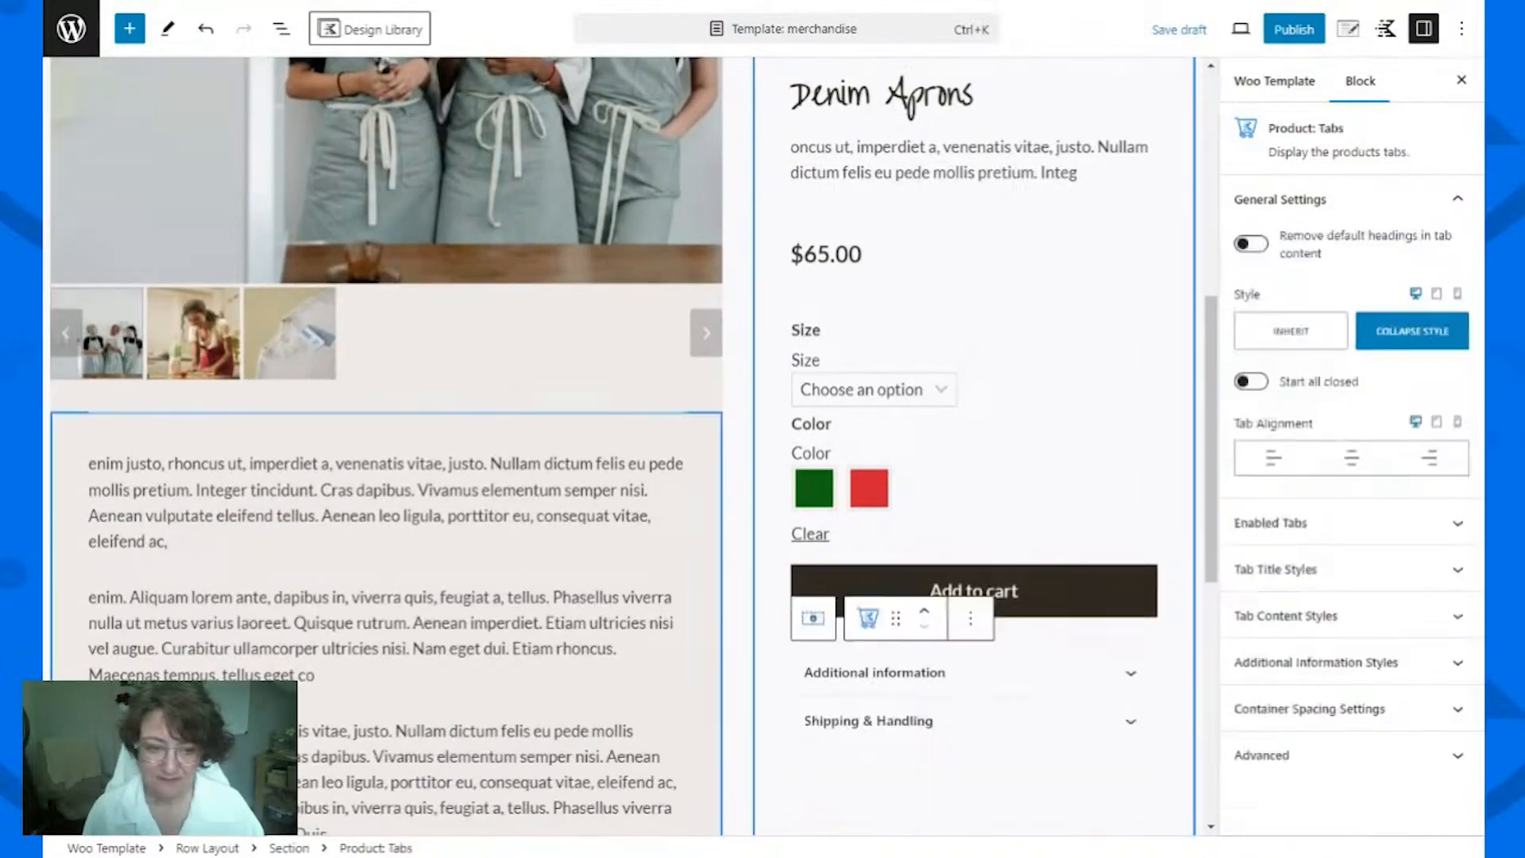
pyautogui.click(364, 437)
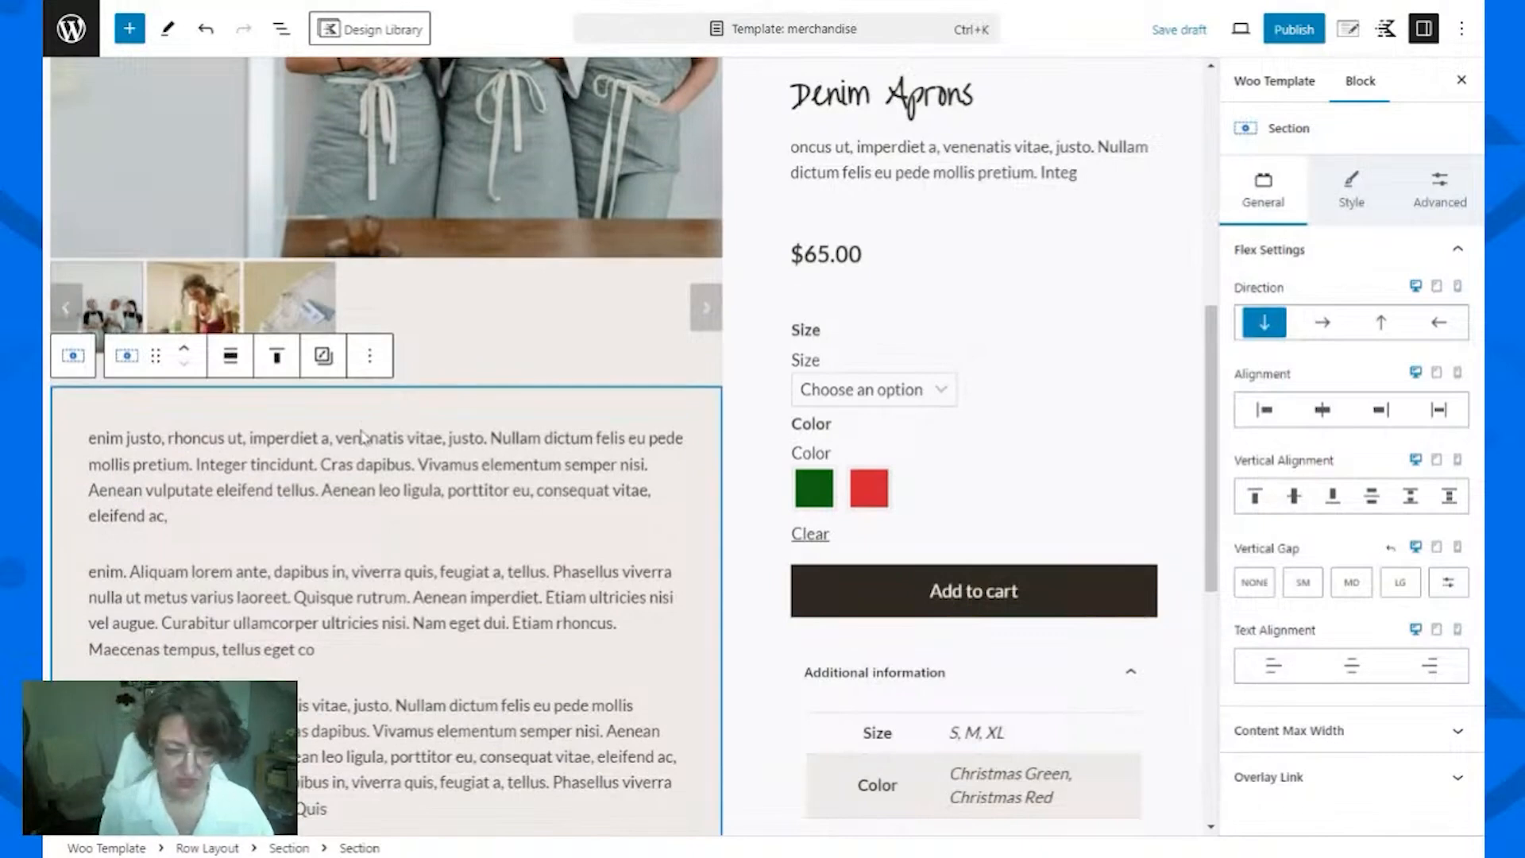
pyautogui.scroll(6, 361, 437)
pyautogui.click(362, 437)
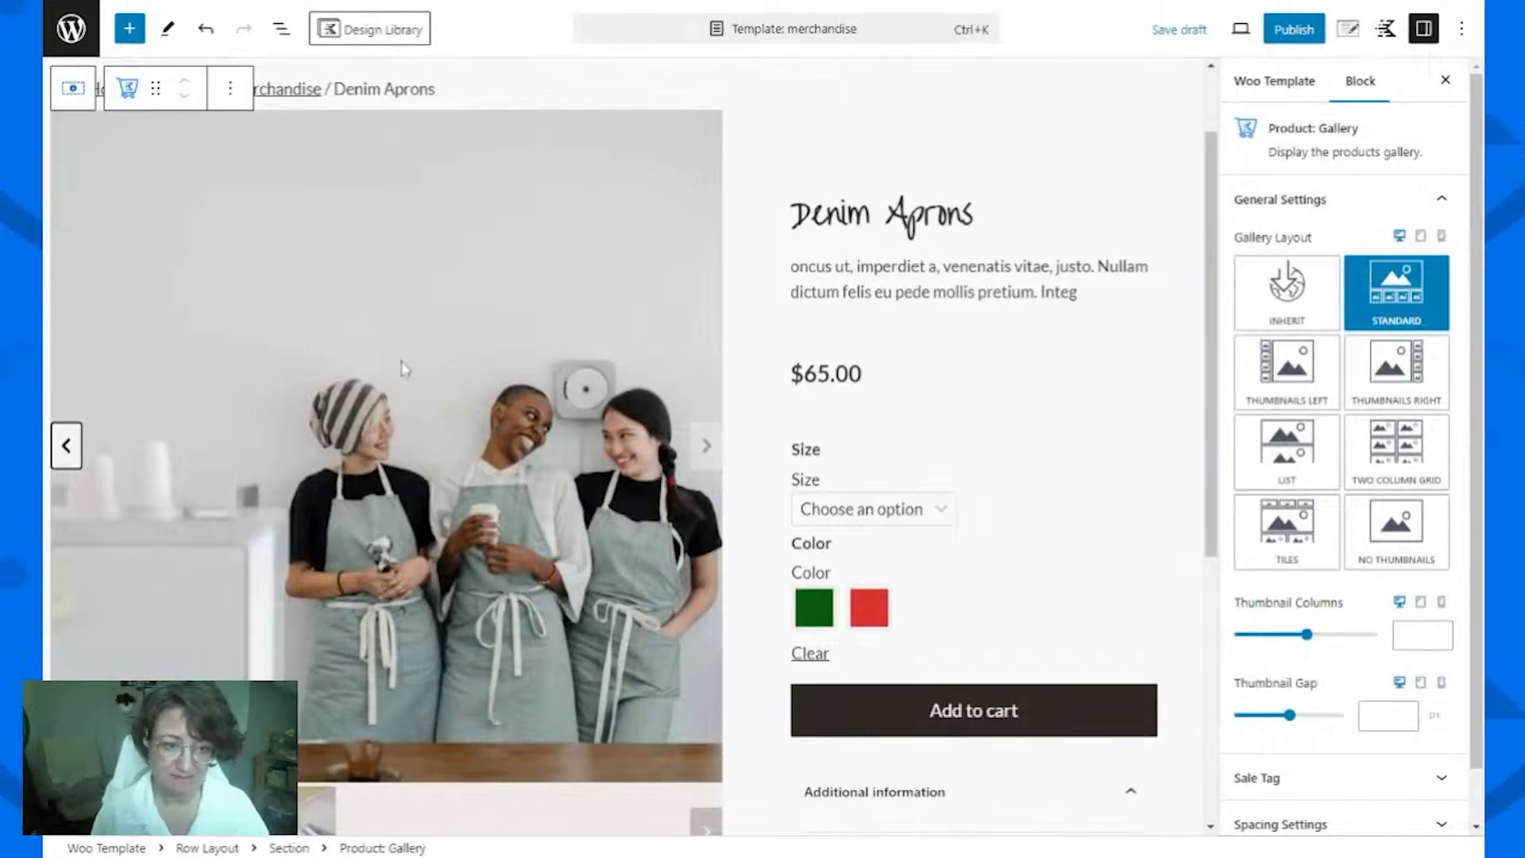
pyautogui.scroll(-5, 404, 368)
pyautogui.scroll(5, 429, 497)
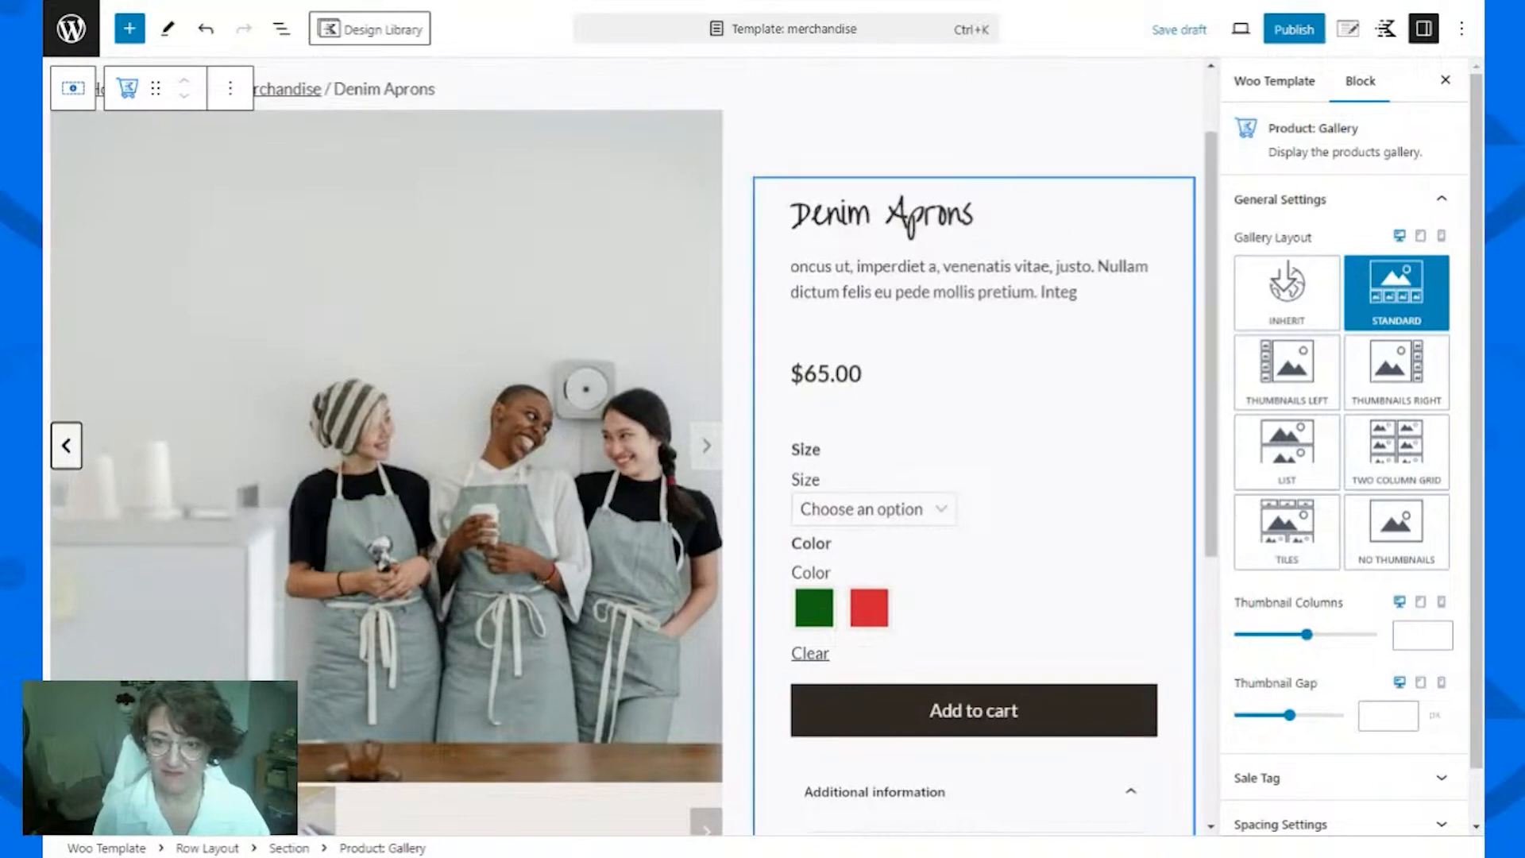
# Step: Insert a Row Layout block with two equal columns between the product title and the short description
pyautogui.click(985, 224)
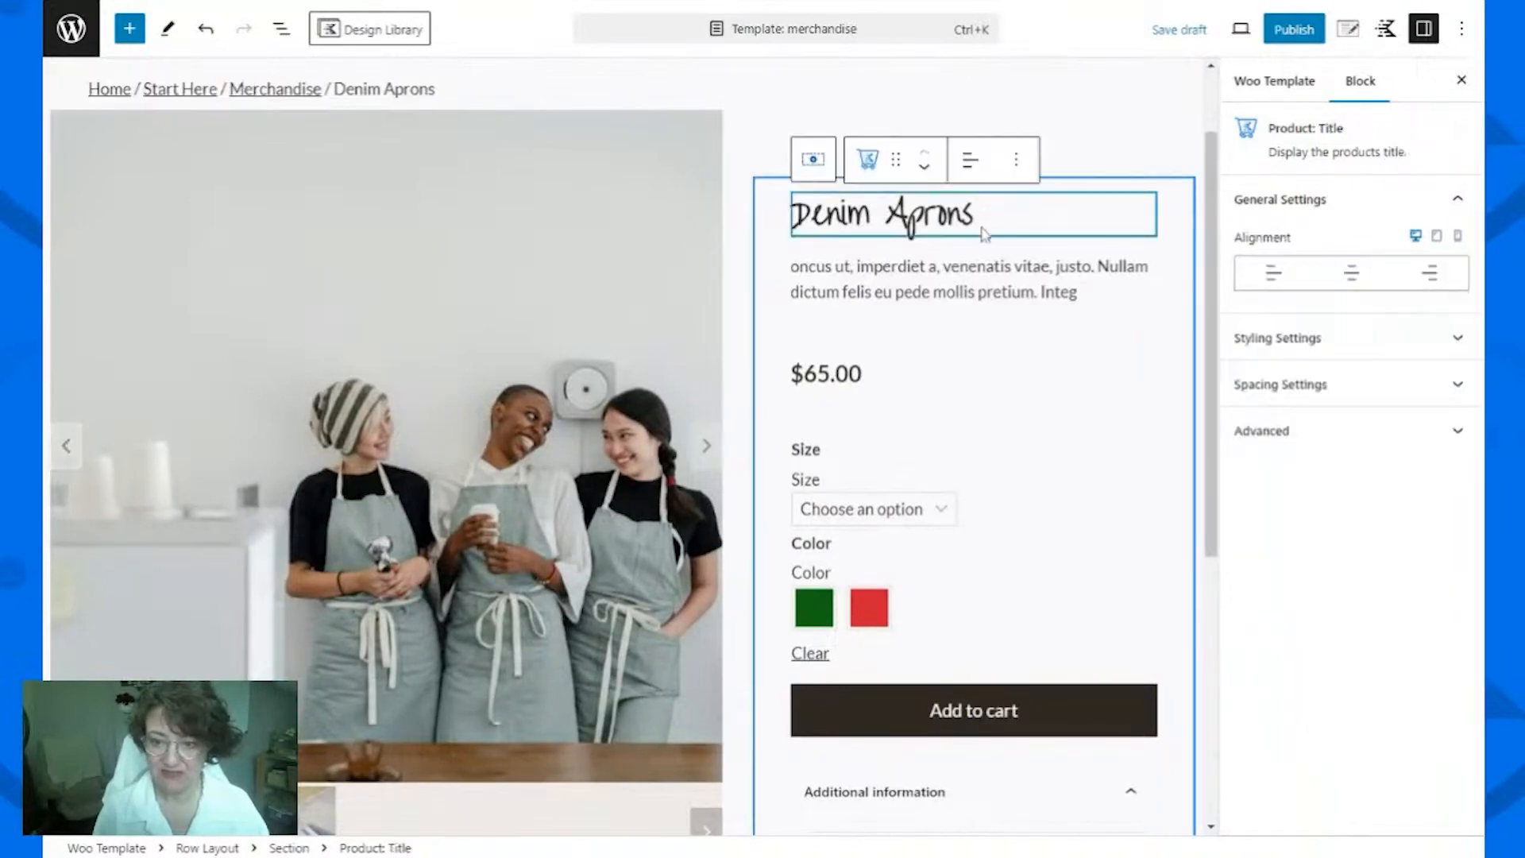
pyautogui.click(976, 259)
pyautogui.click(974, 246)
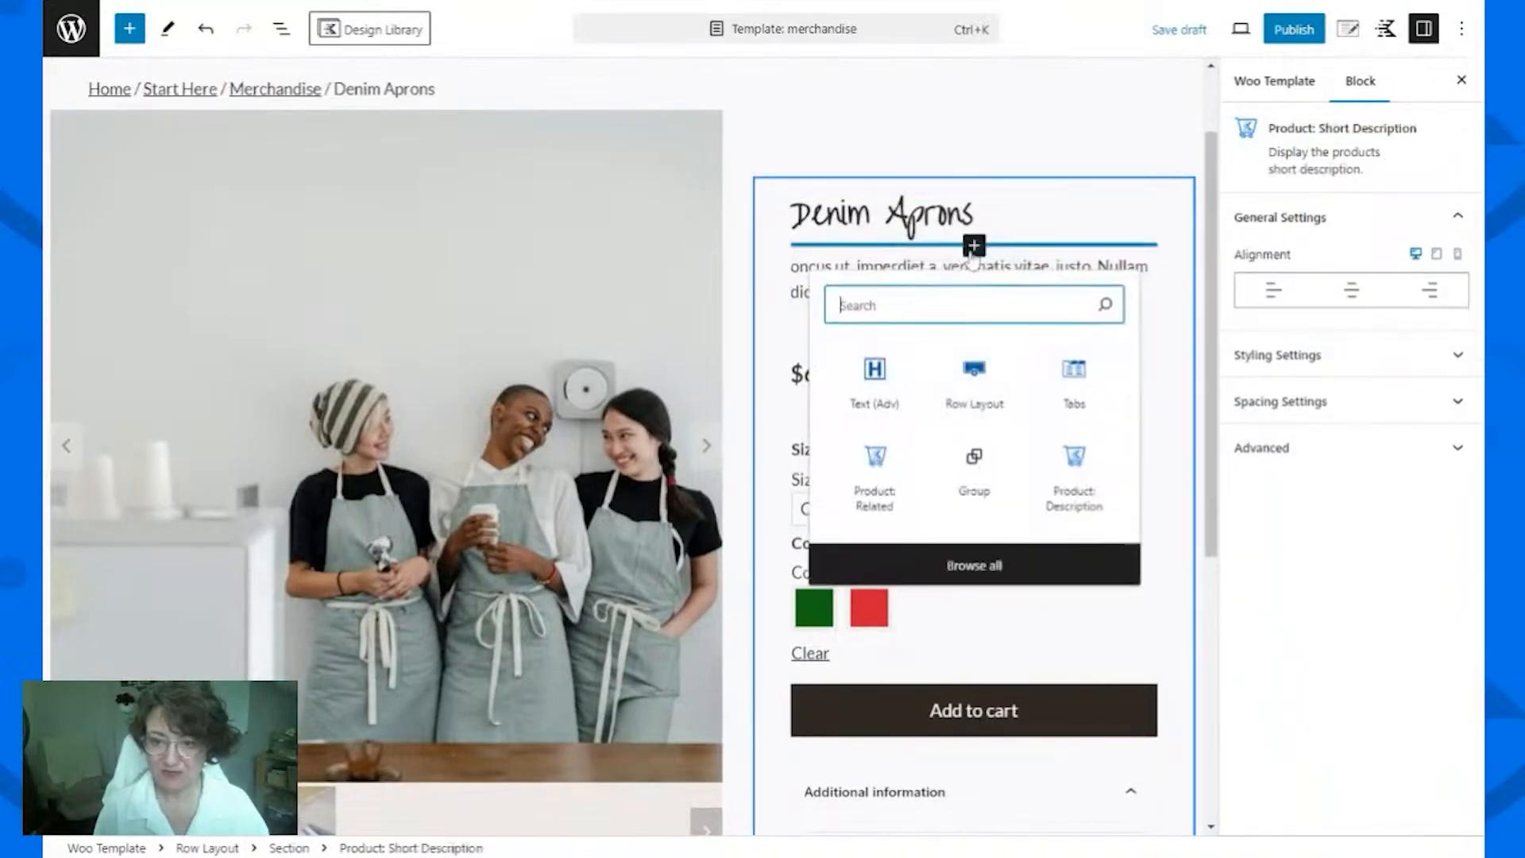
pyautogui.click(967, 403)
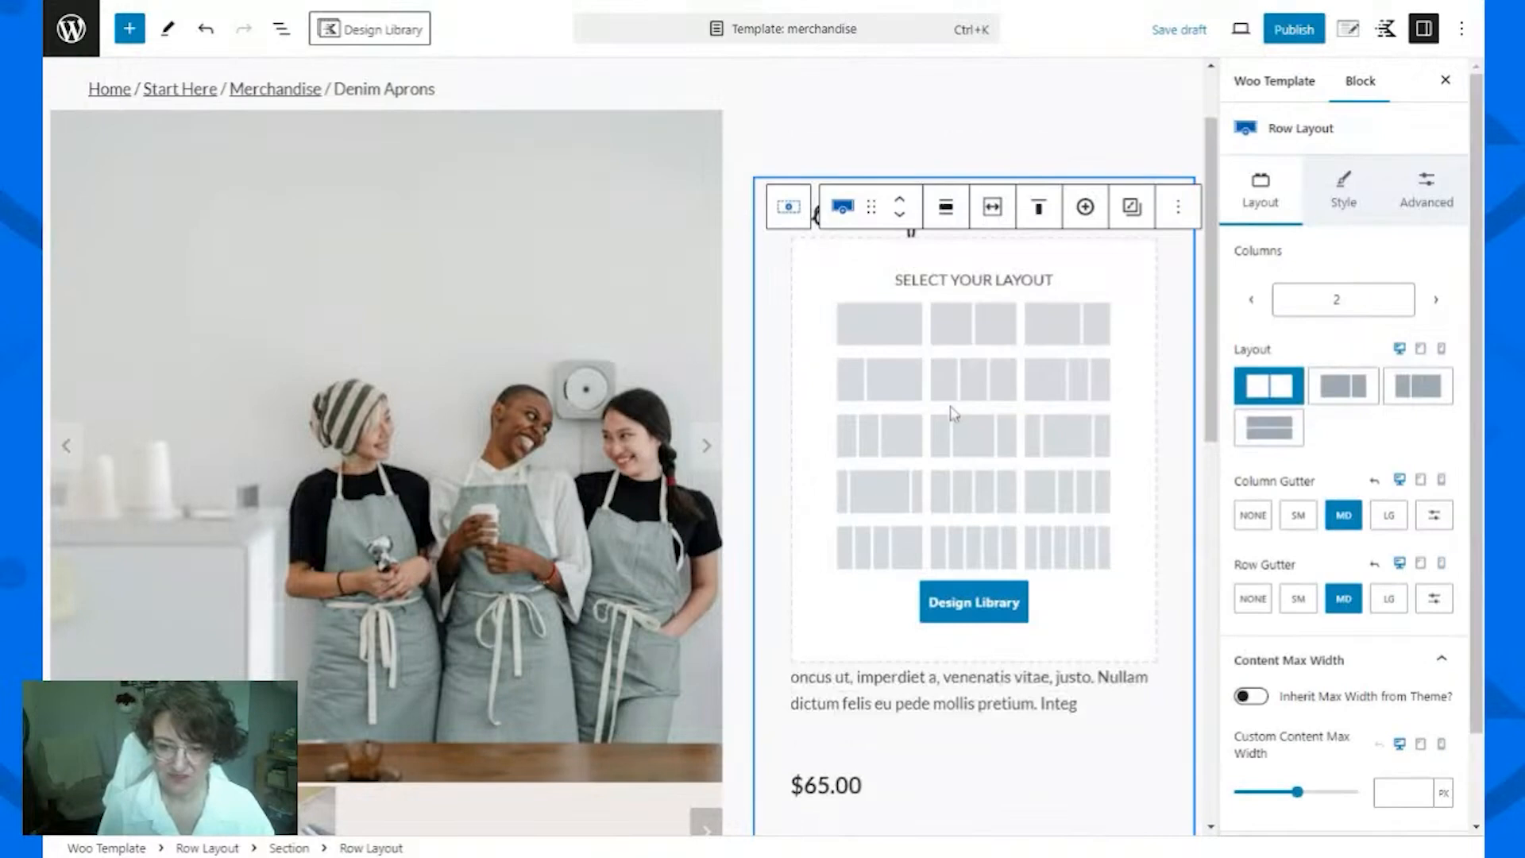
pyautogui.click(970, 322)
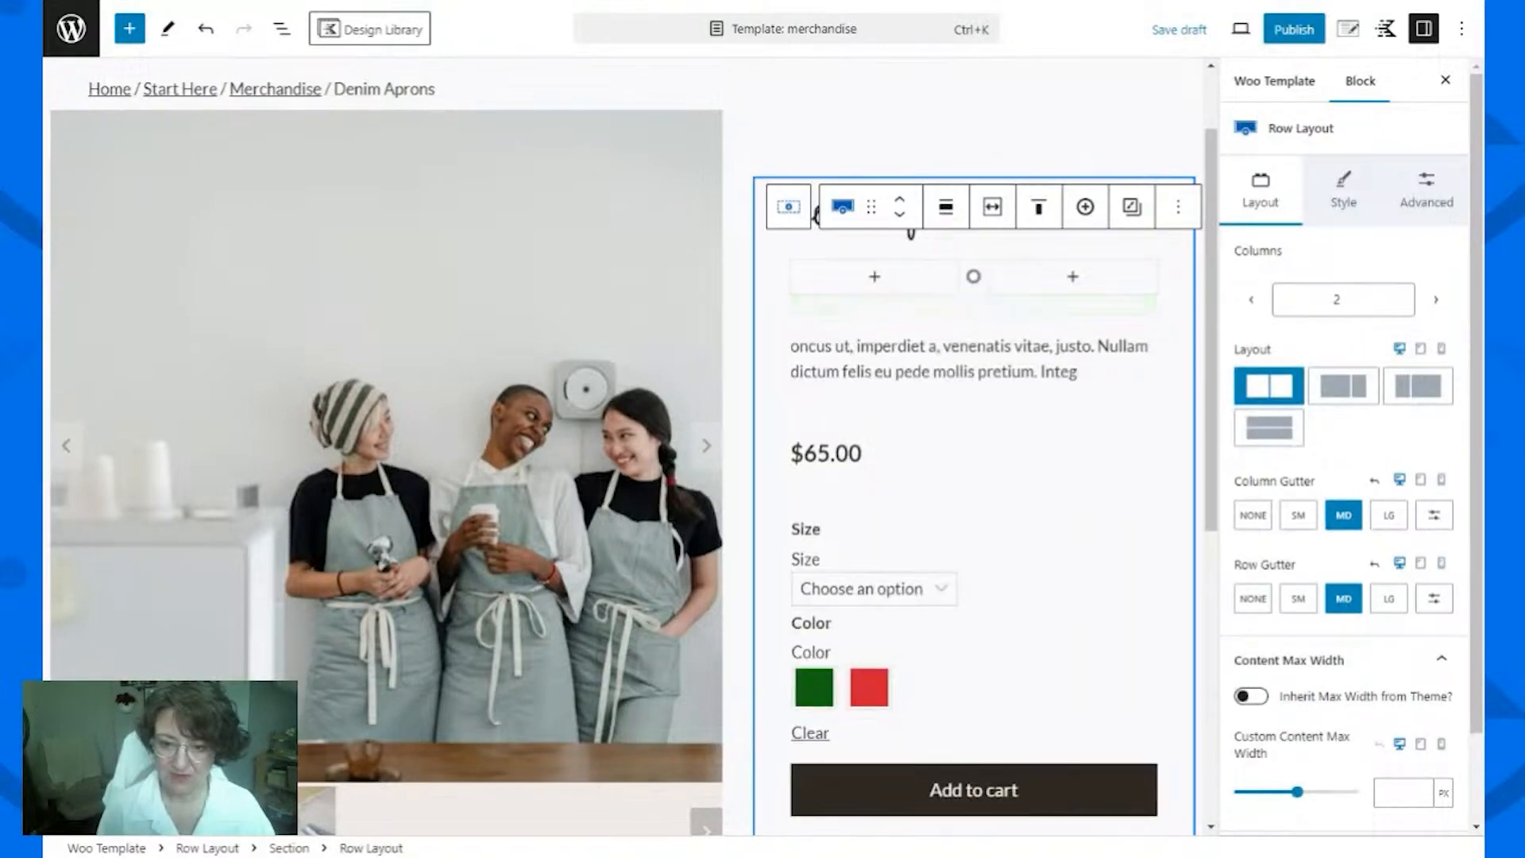
# Step: Move the product price into the new row's second column and the product title into its first column
pyautogui.click(830, 452)
pyautogui.moveTo(895, 388); pyautogui.dragTo(1057, 380)
pyautogui.click(881, 305)
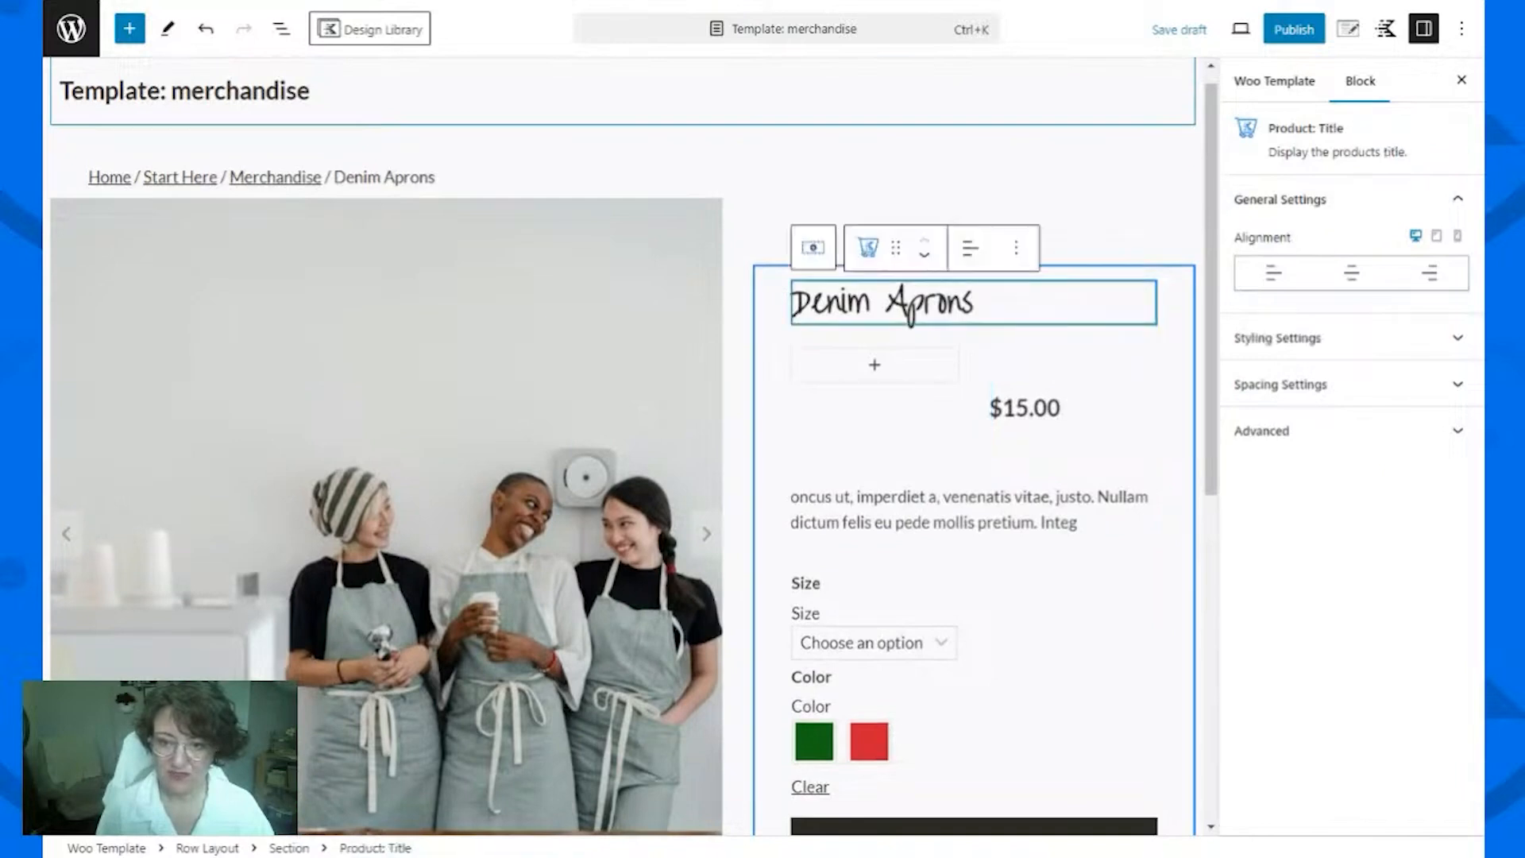
pyautogui.moveTo(896, 246); pyautogui.dragTo(899, 255)
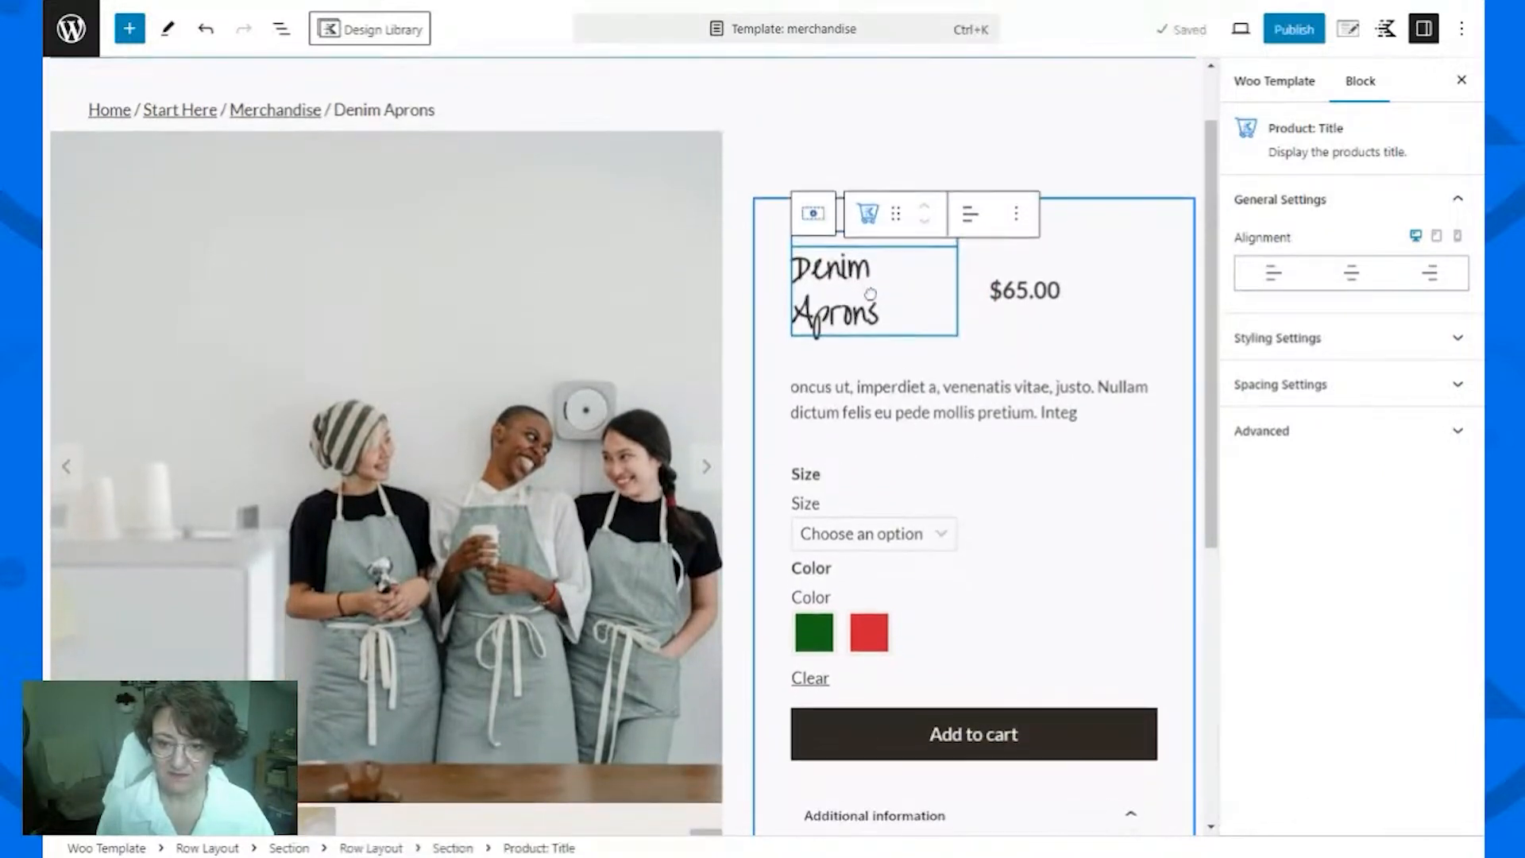
# Step: Right-align the Product Price block and set its top margin to 0 px
pyautogui.click(1134, 264)
pyautogui.click(1451, 270)
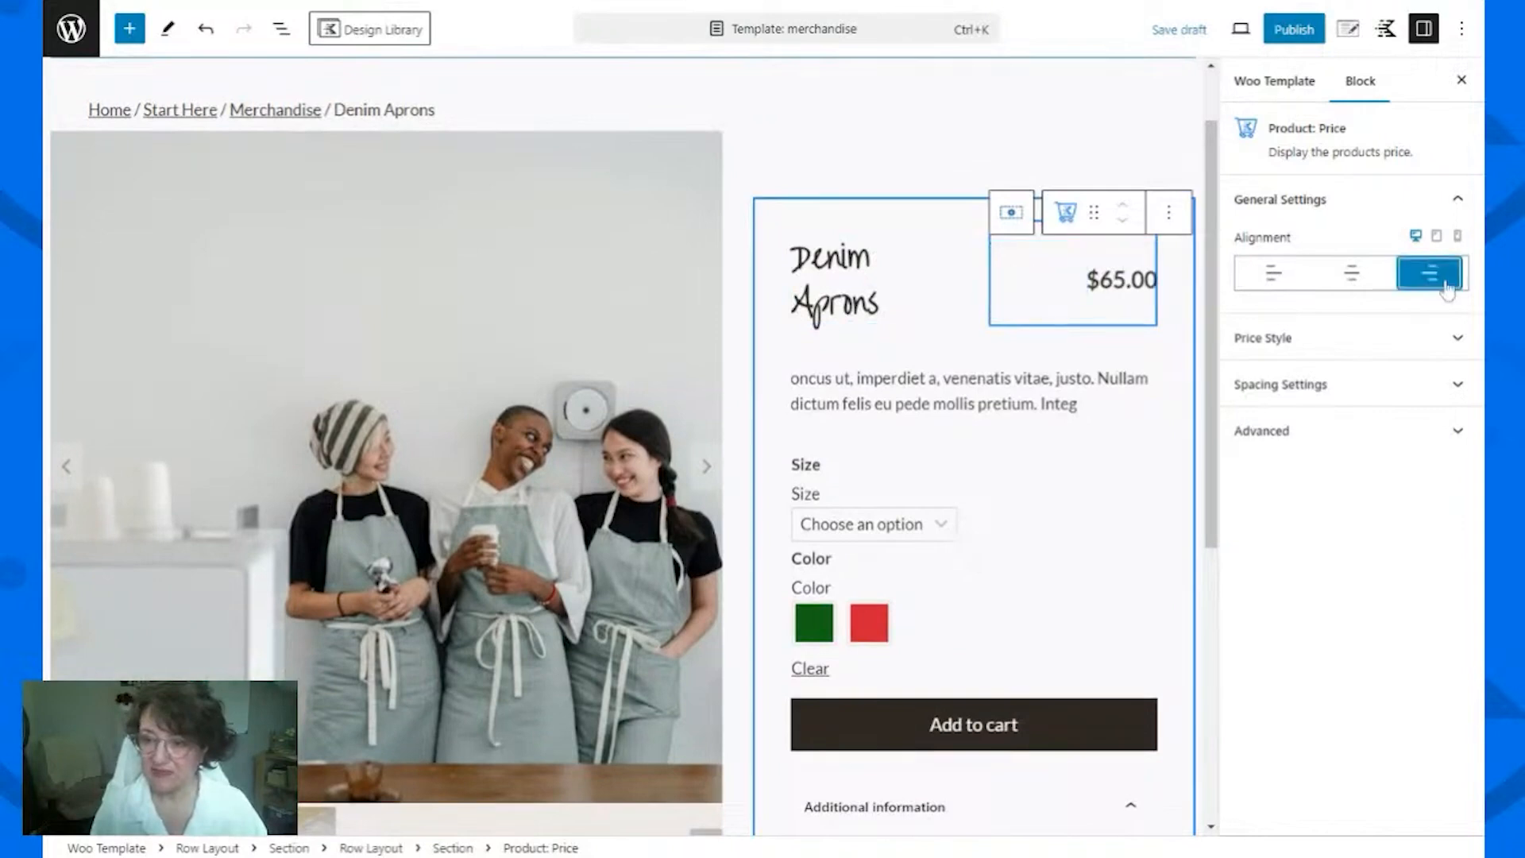
pyautogui.click(1297, 431)
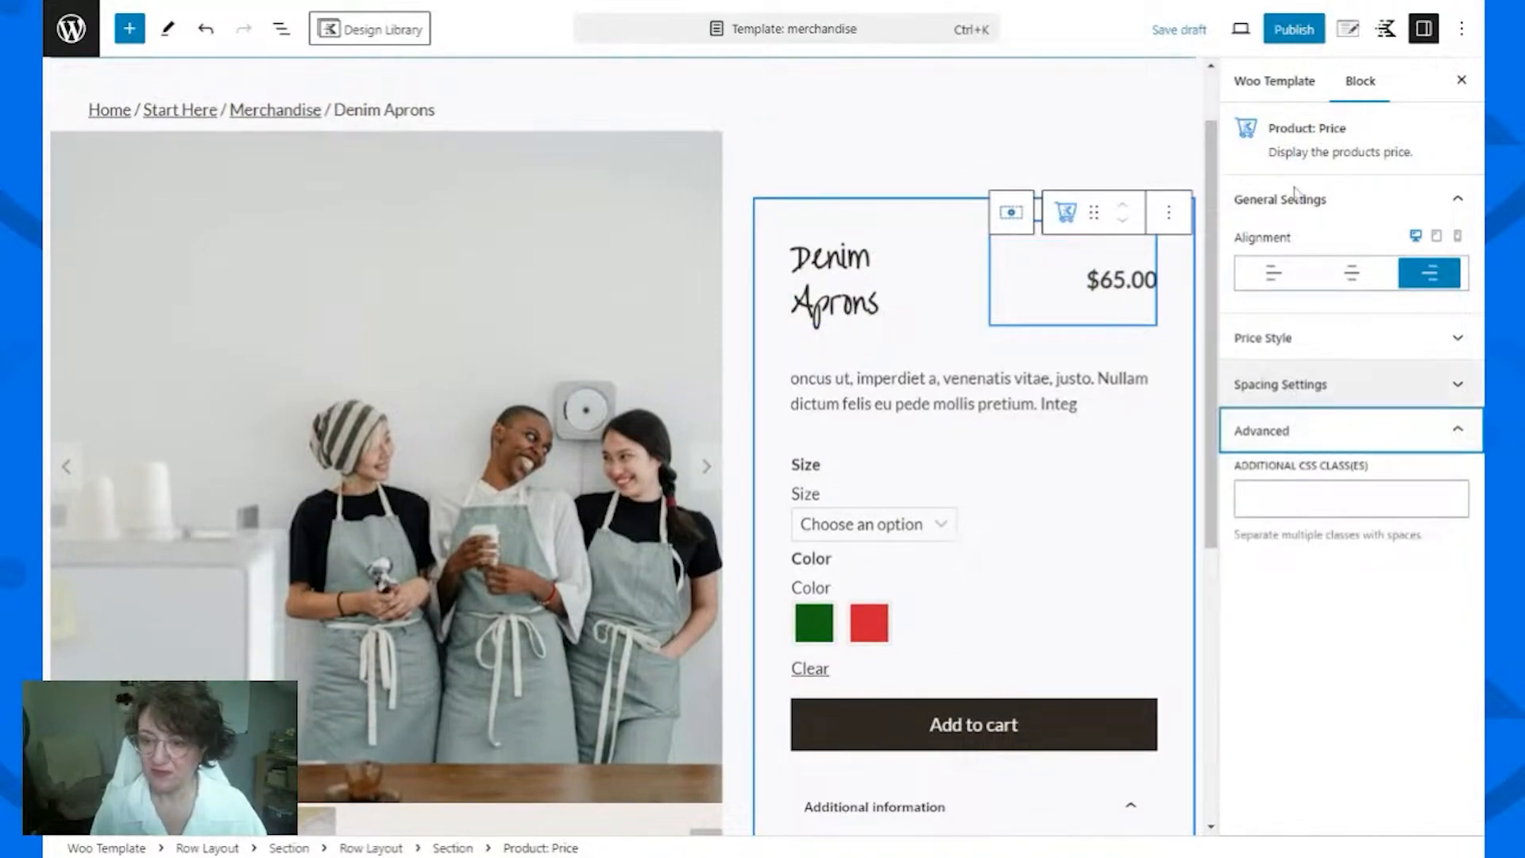
pyautogui.click(1281, 389)
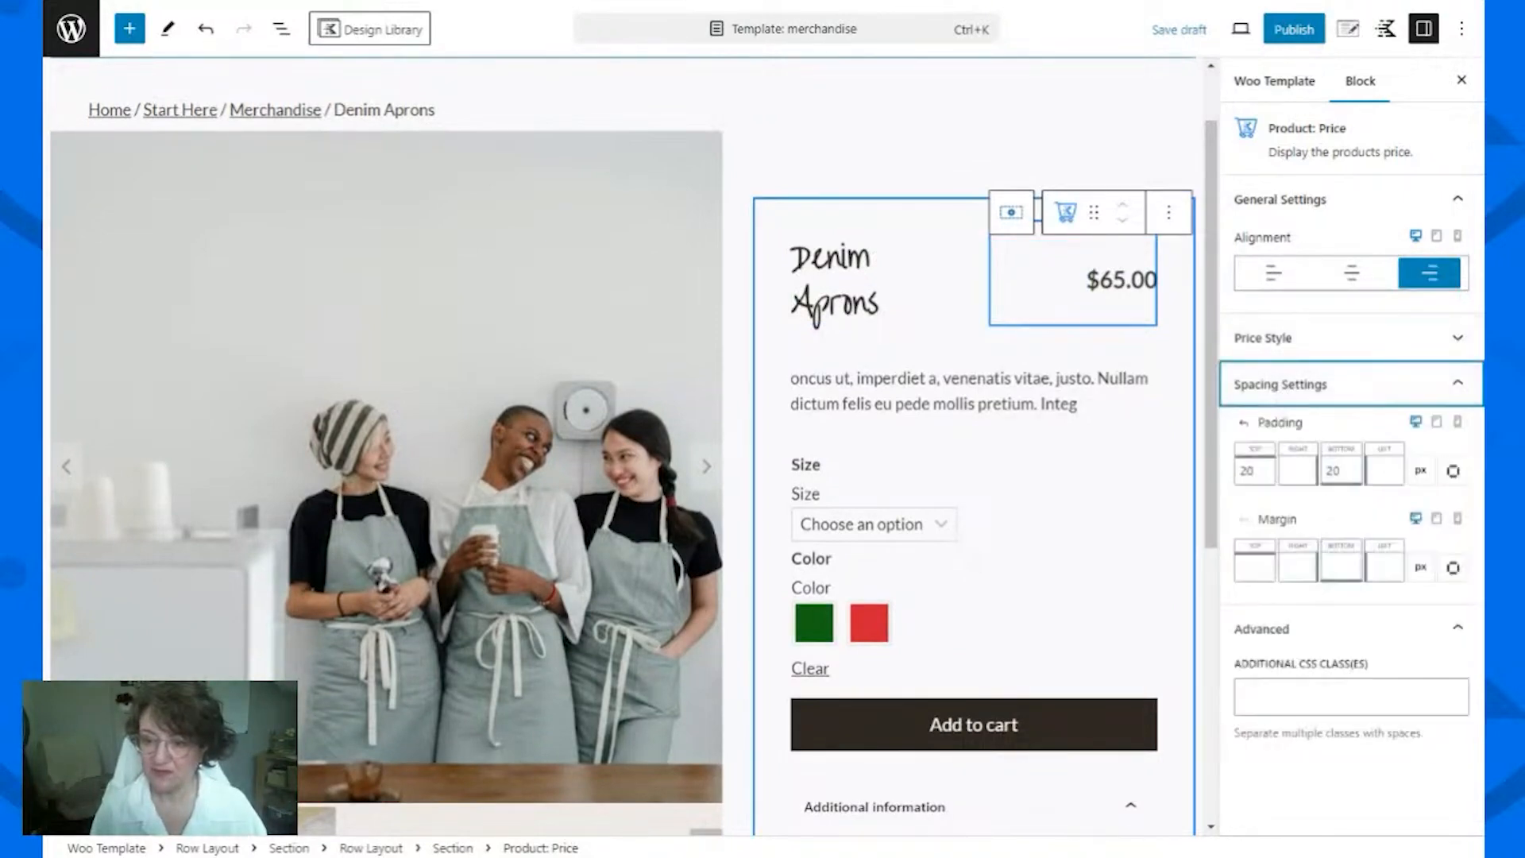
pyautogui.click(1254, 568)
pyautogui.write('0')
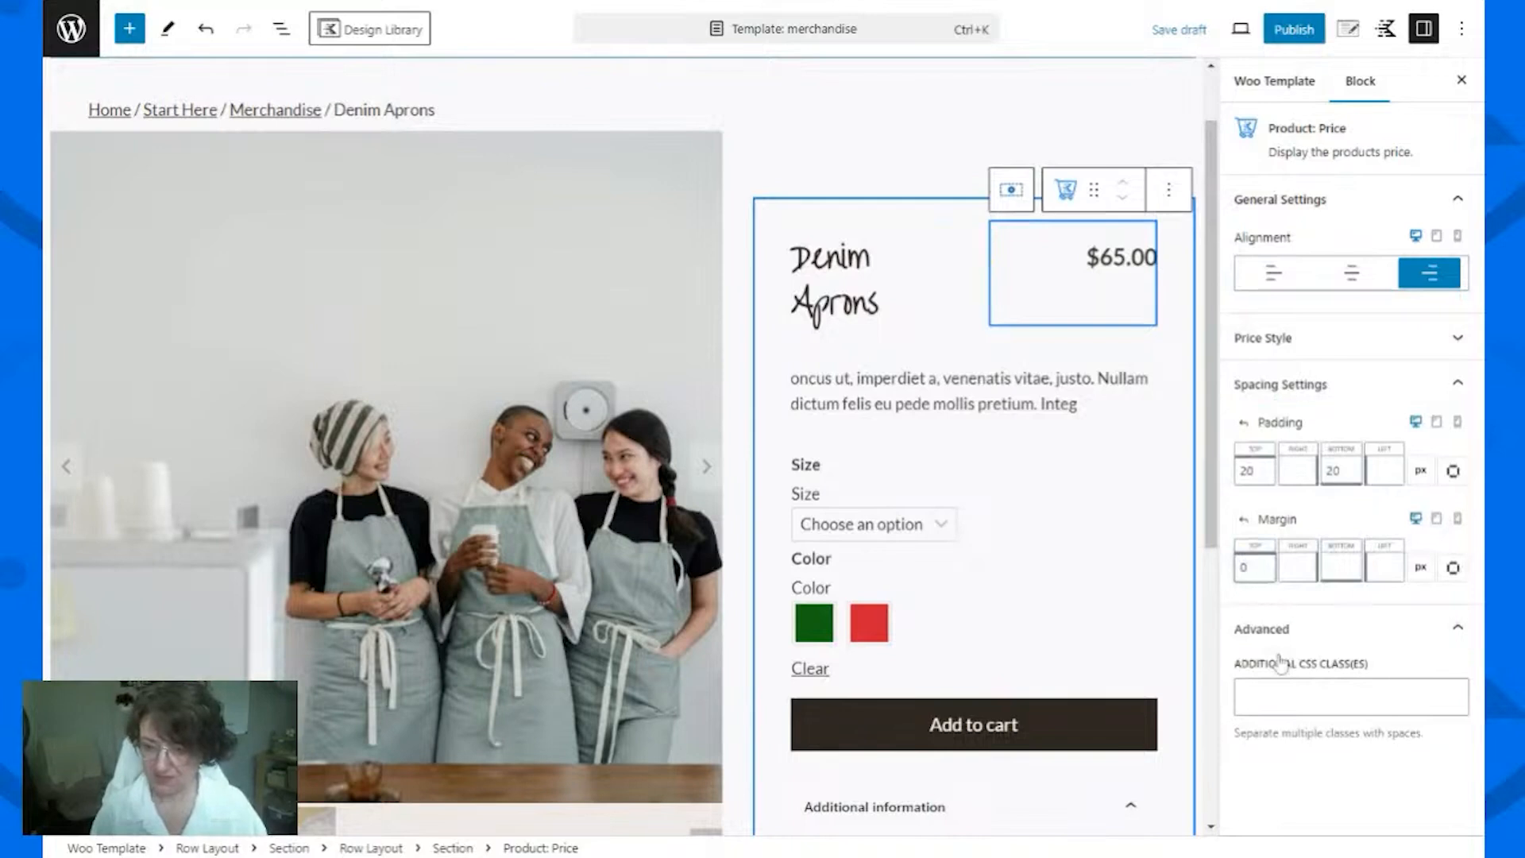
# Step: Examine the Short Description and Add to cart blocks with their variation options, and the product tabs below them
pyautogui.click(961, 393)
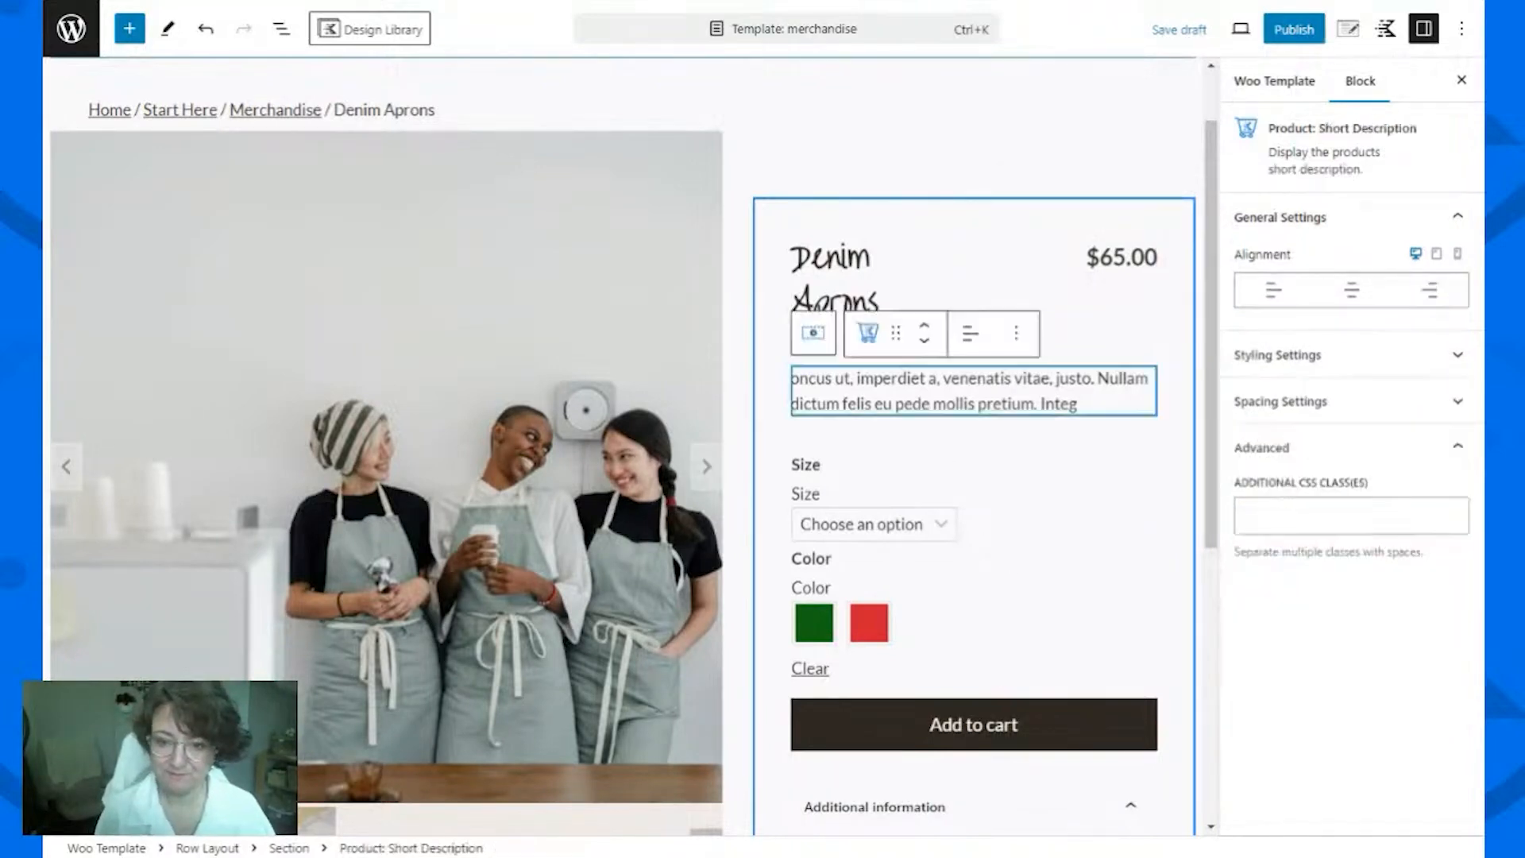
pyautogui.click(807, 497)
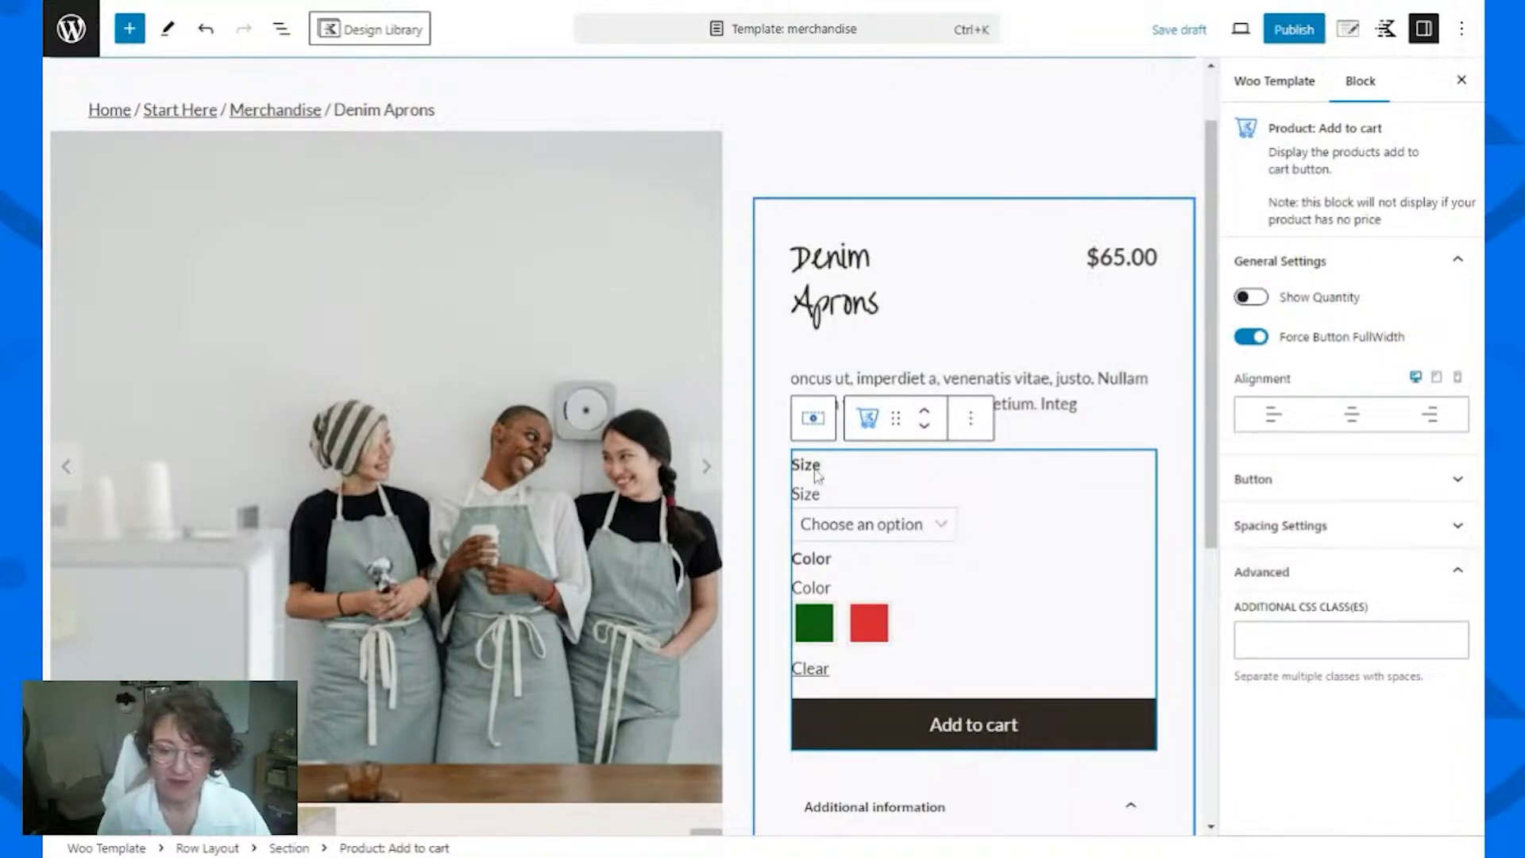
pyautogui.scroll(-5, 1007, 606)
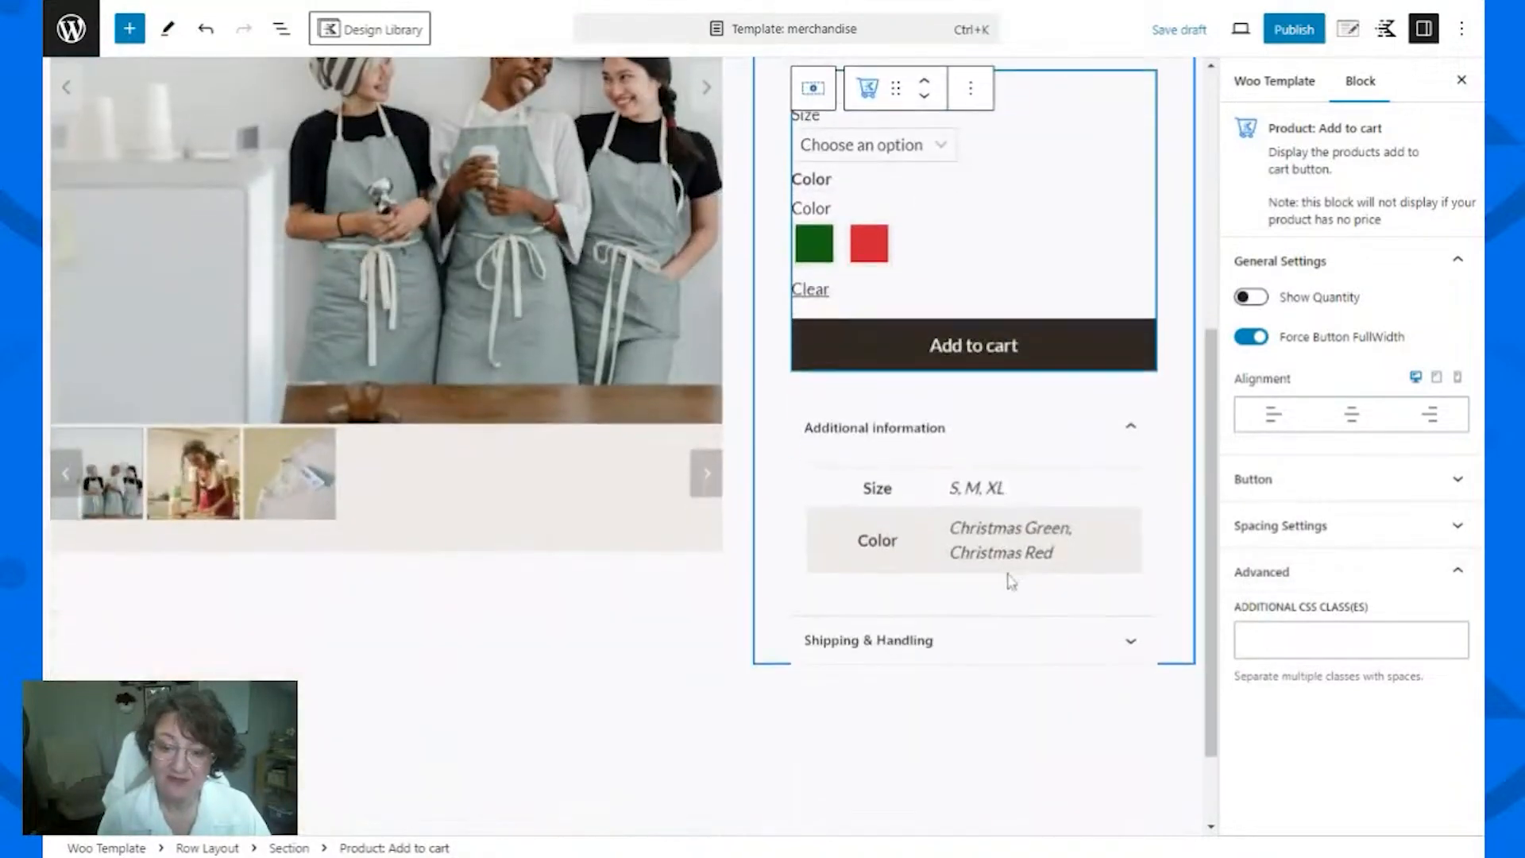
# Step: Examine the collapsed product tabs beneath the Add to cart button and the block's style settings
pyautogui.click(1055, 437)
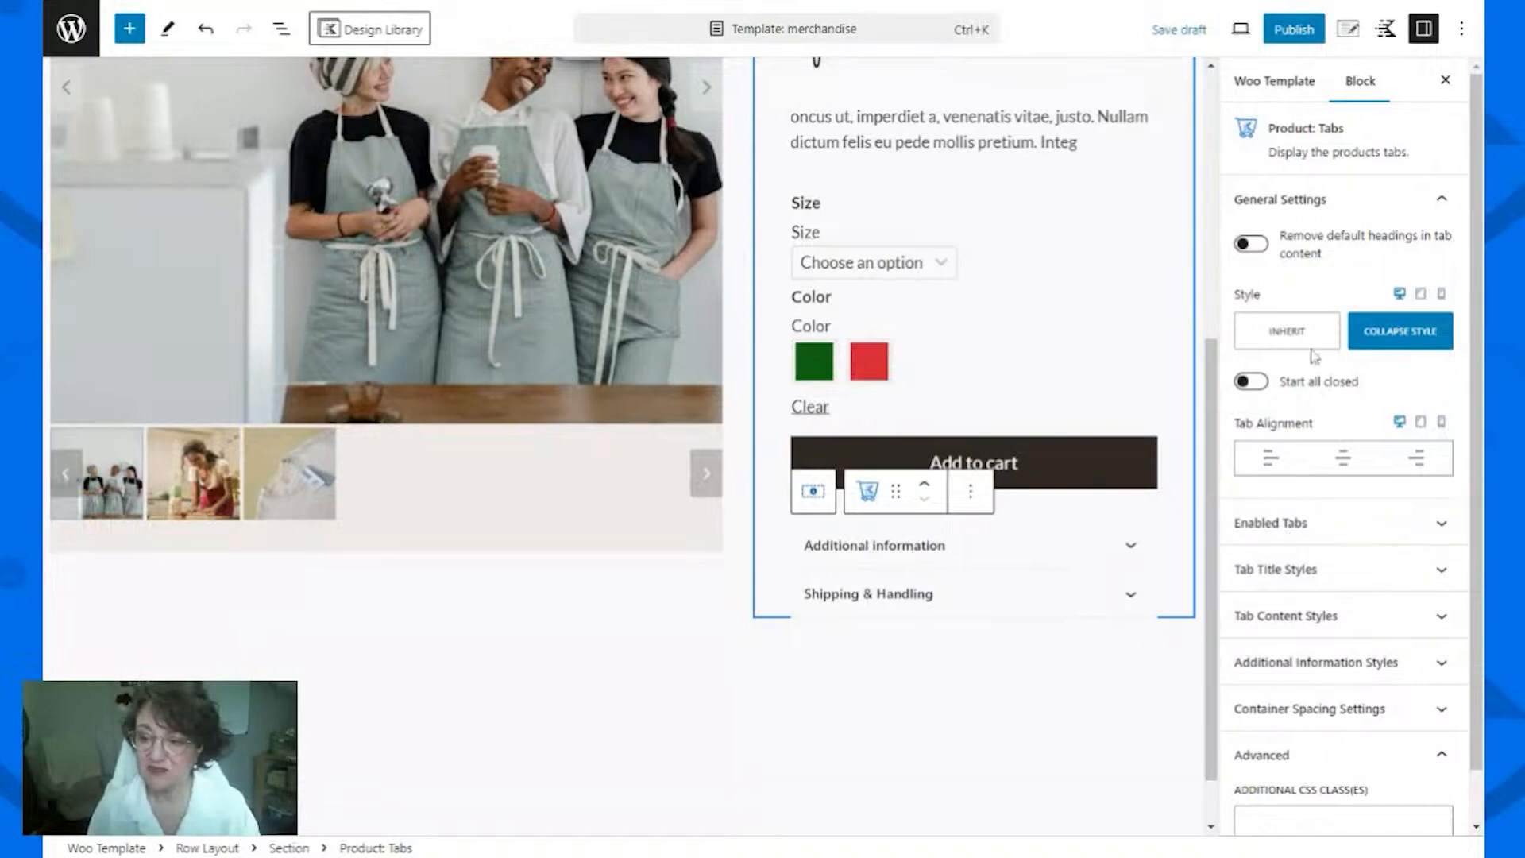
pyautogui.click(1176, 523)
pyautogui.click(877, 349)
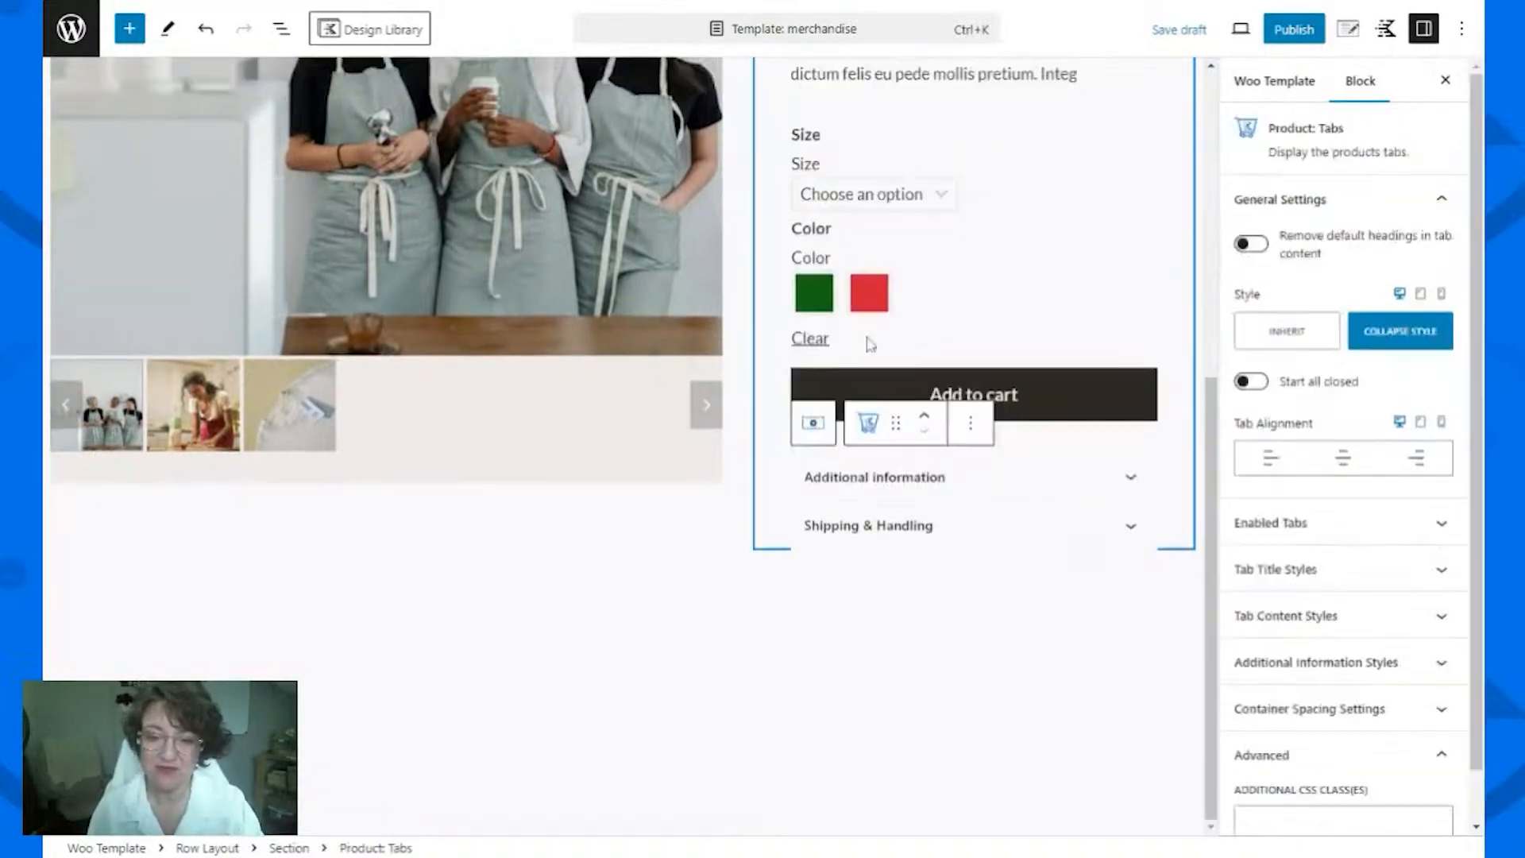
pyautogui.click(877, 481)
pyautogui.click(875, 361)
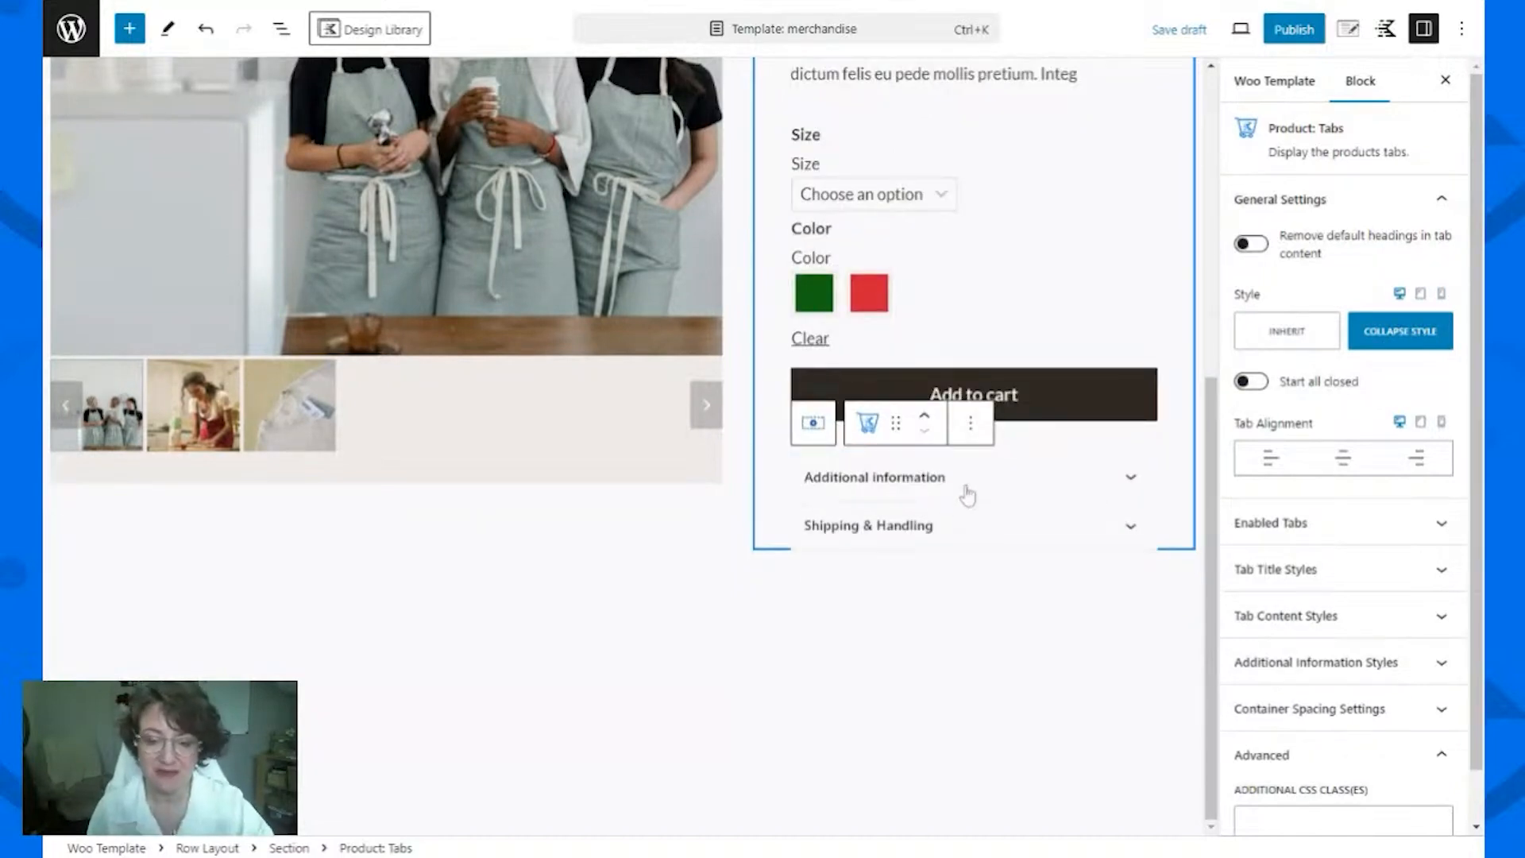
# Step: Insert a single-column Row Layout block below the product gallery and details row
pyautogui.click(553, 586)
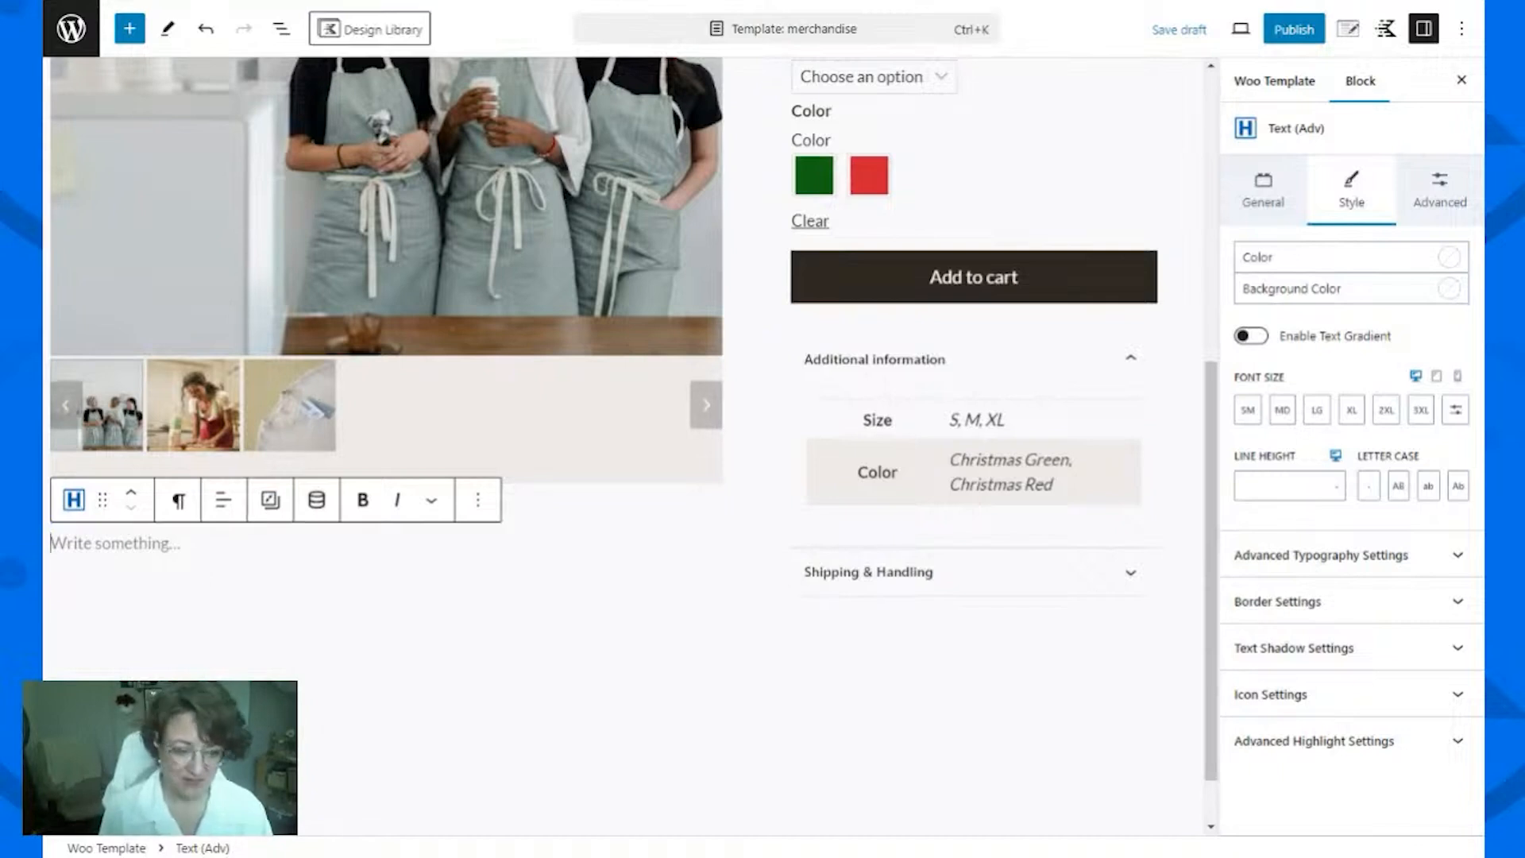
pyautogui.write('/row')
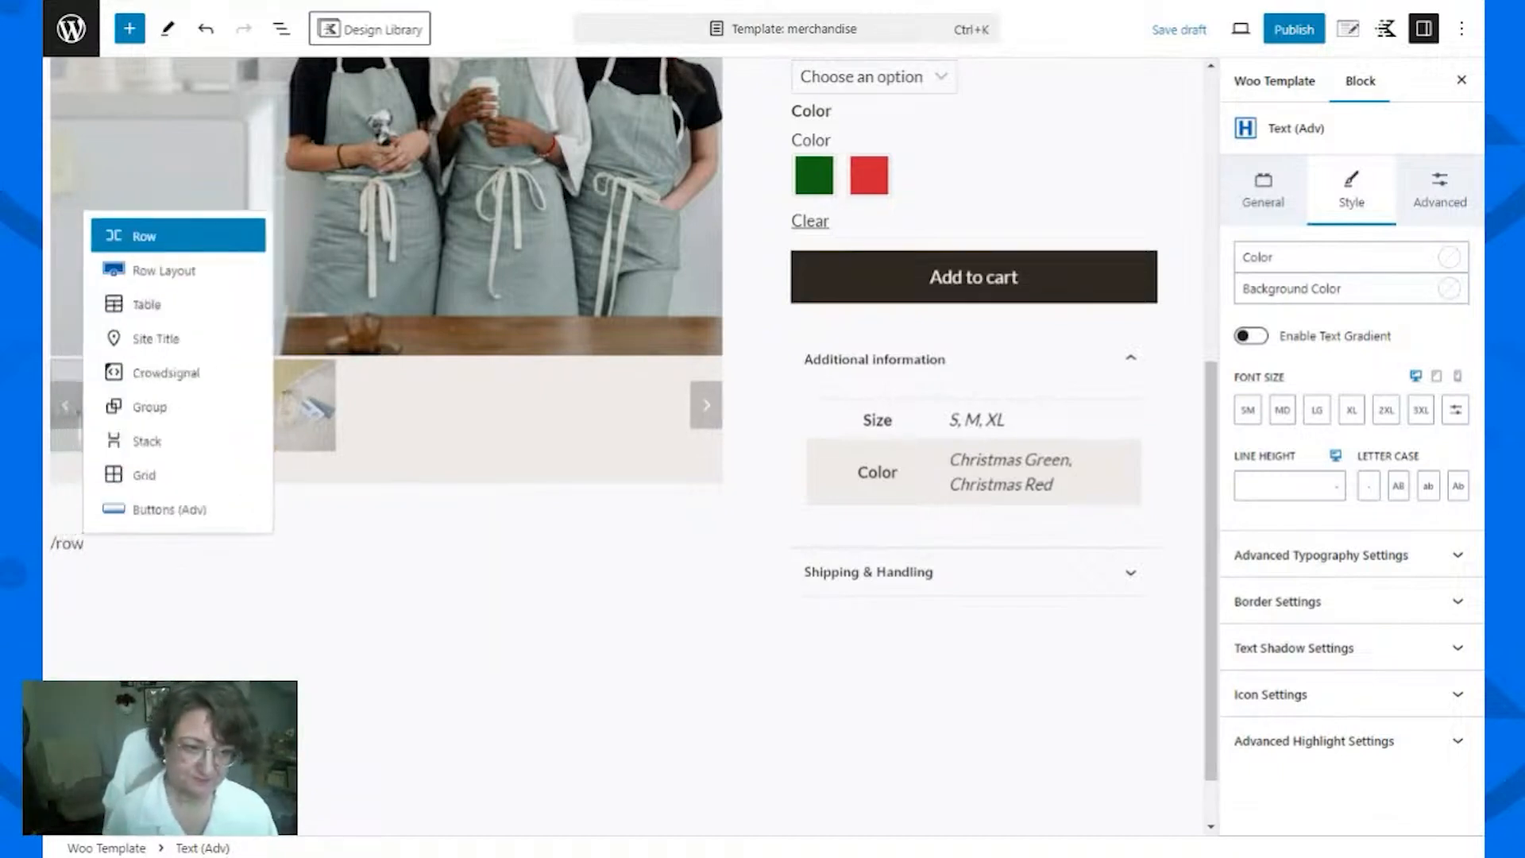
pyautogui.click(163, 270)
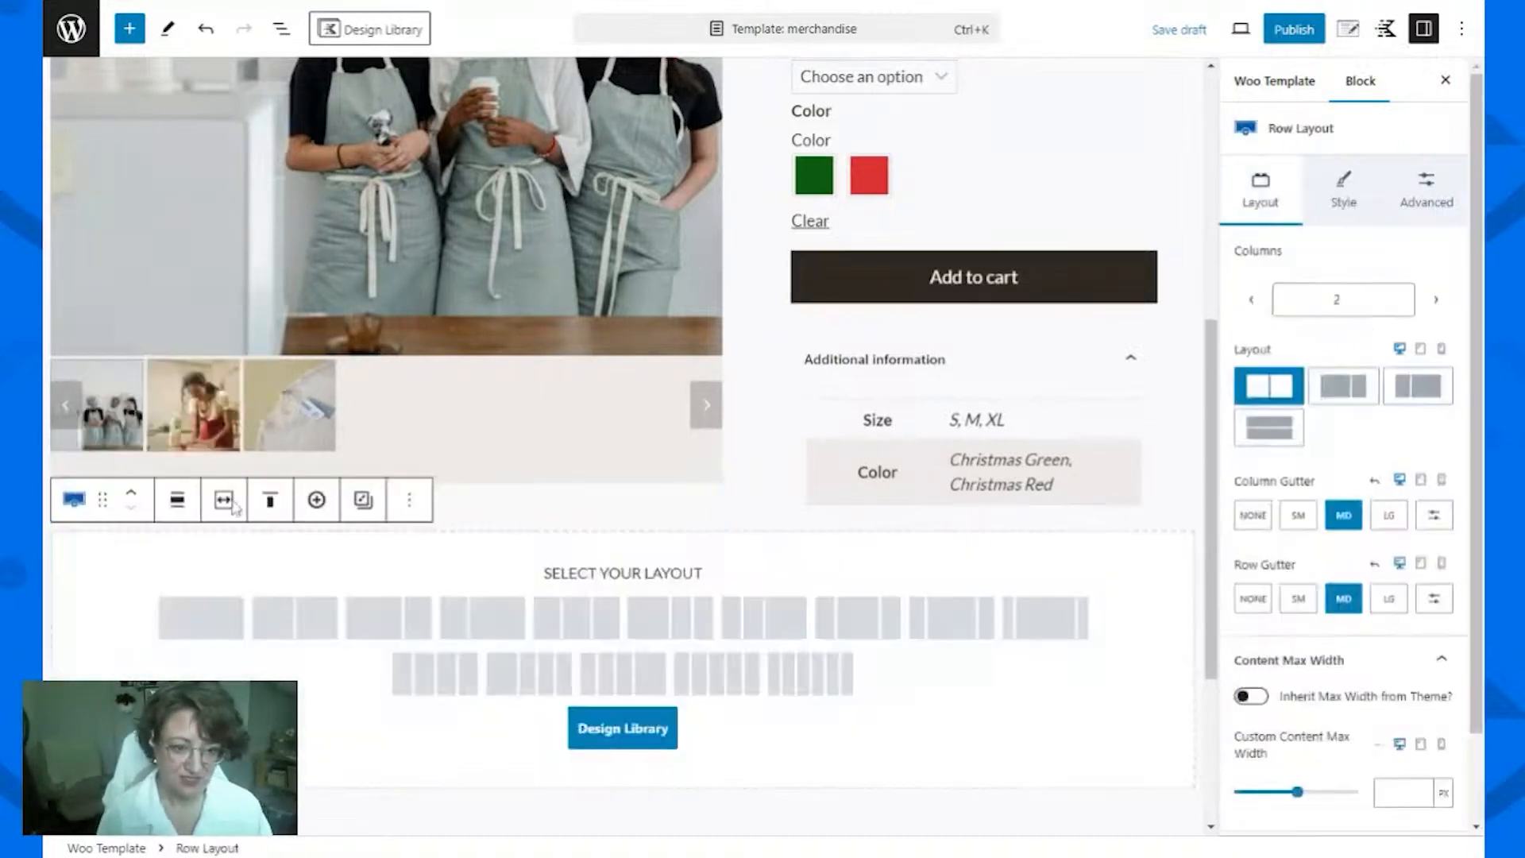
pyautogui.click(197, 626)
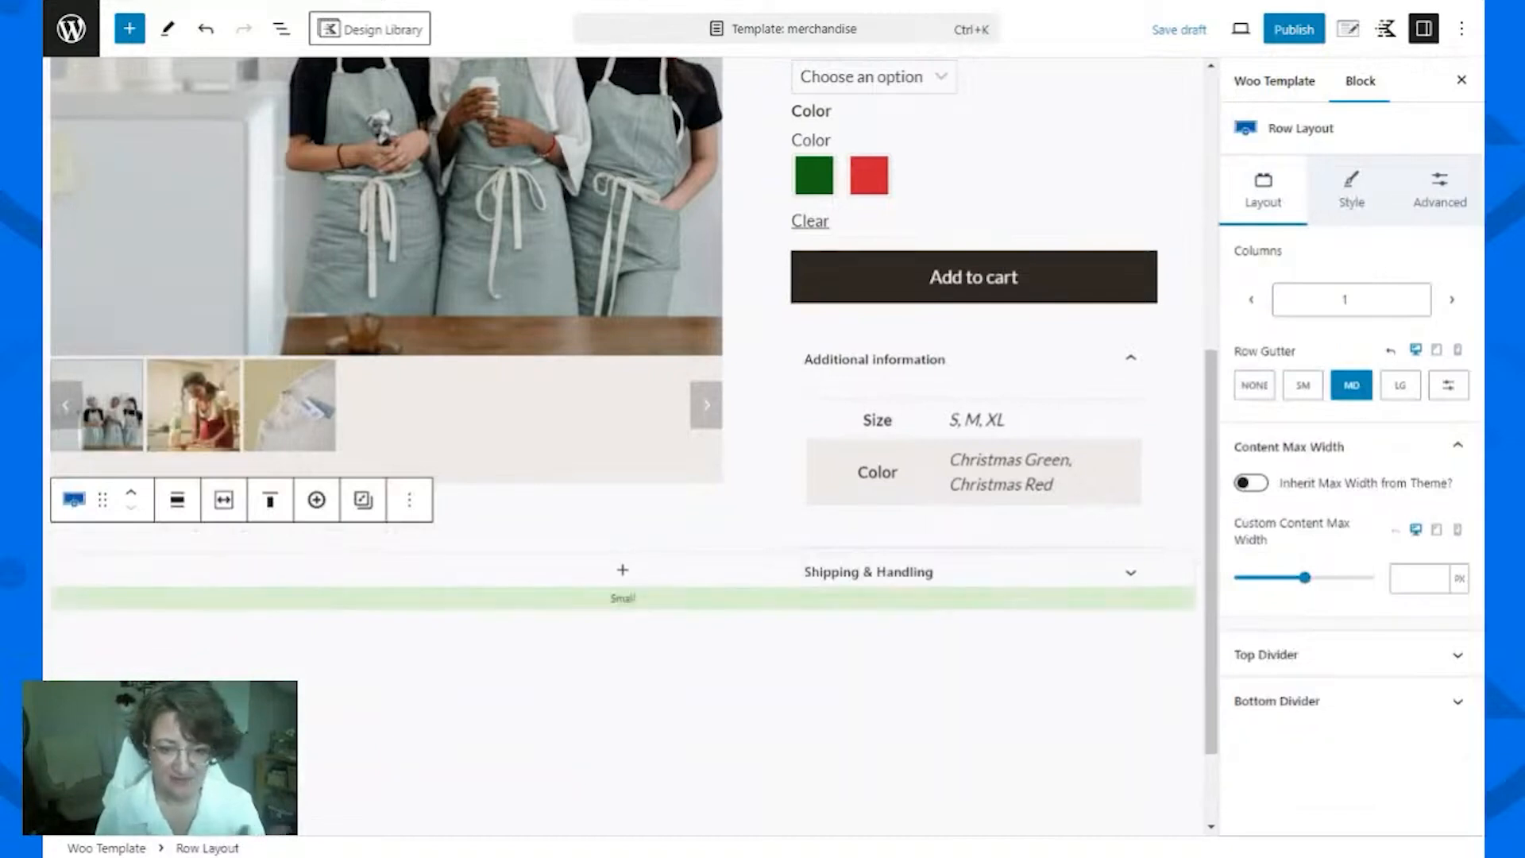
# Step: Search for "product tab" and add a Product: Tabs block inside the new single-column row
pyautogui.click(623, 572)
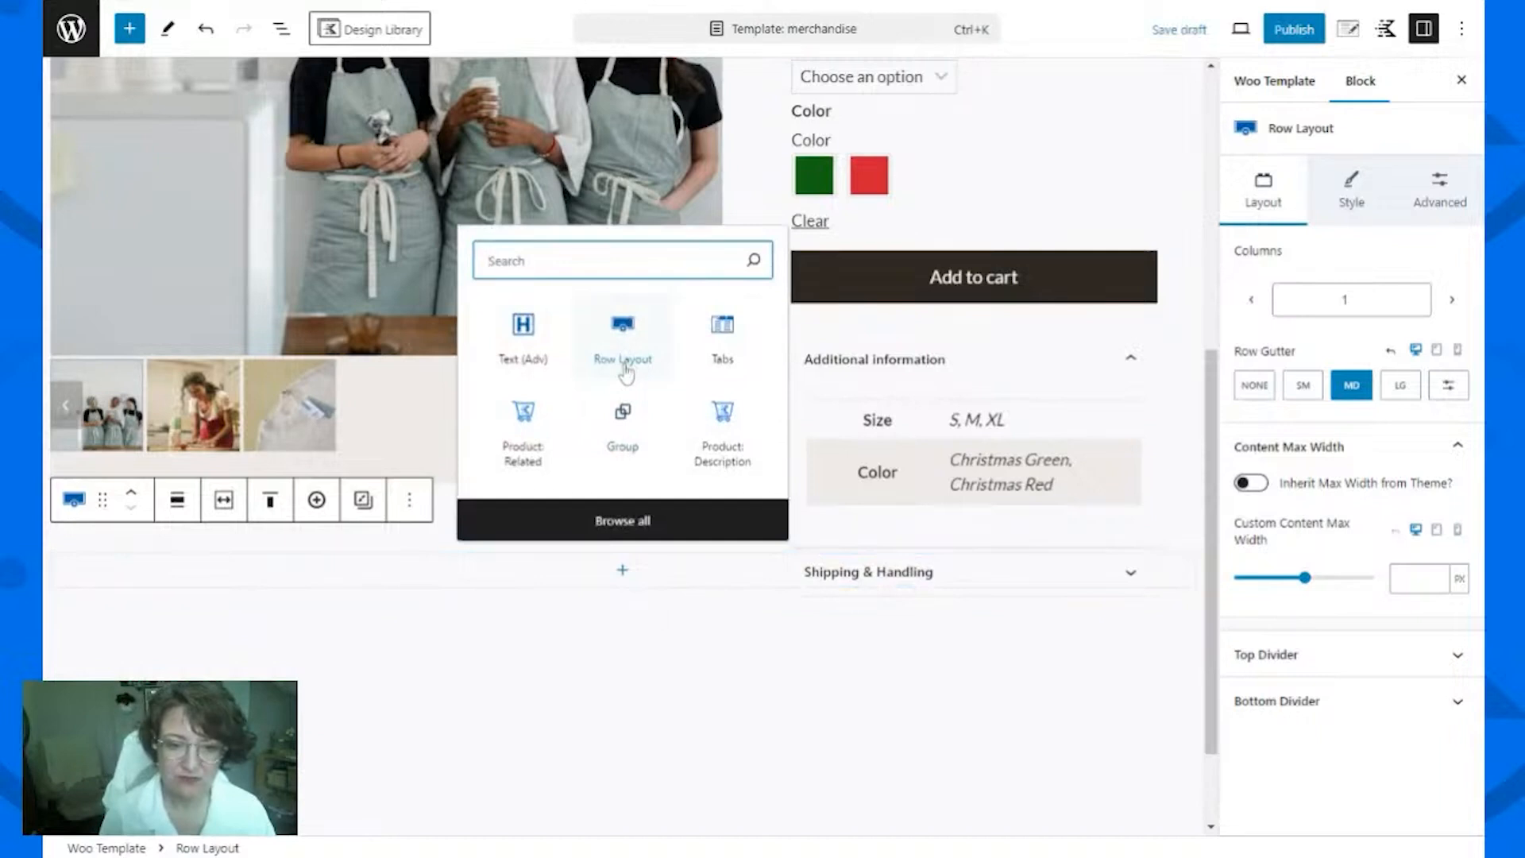
pyautogui.write('prod')
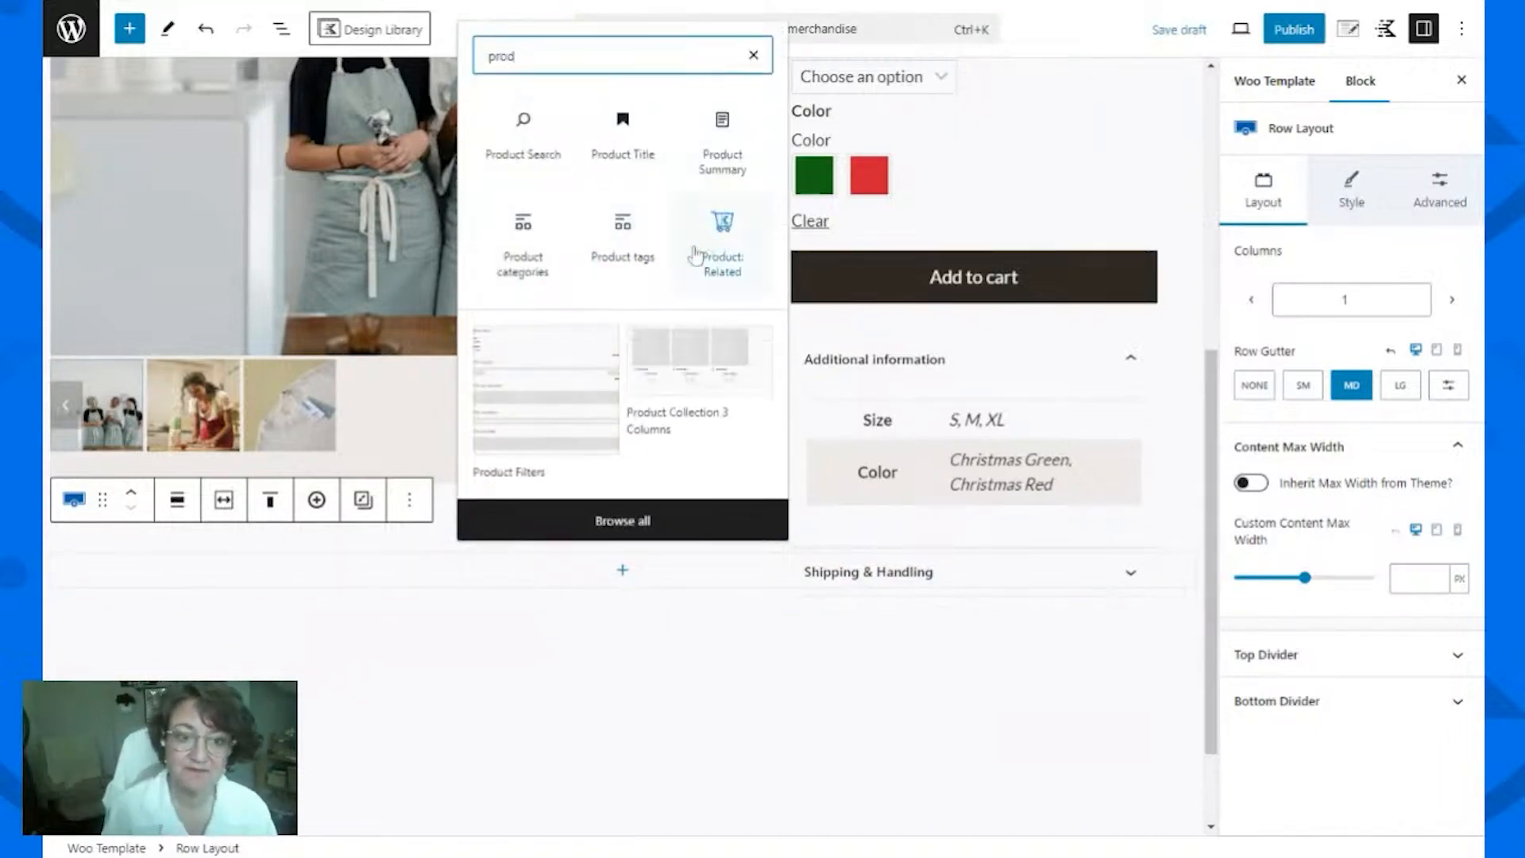
pyautogui.write('uct ta')
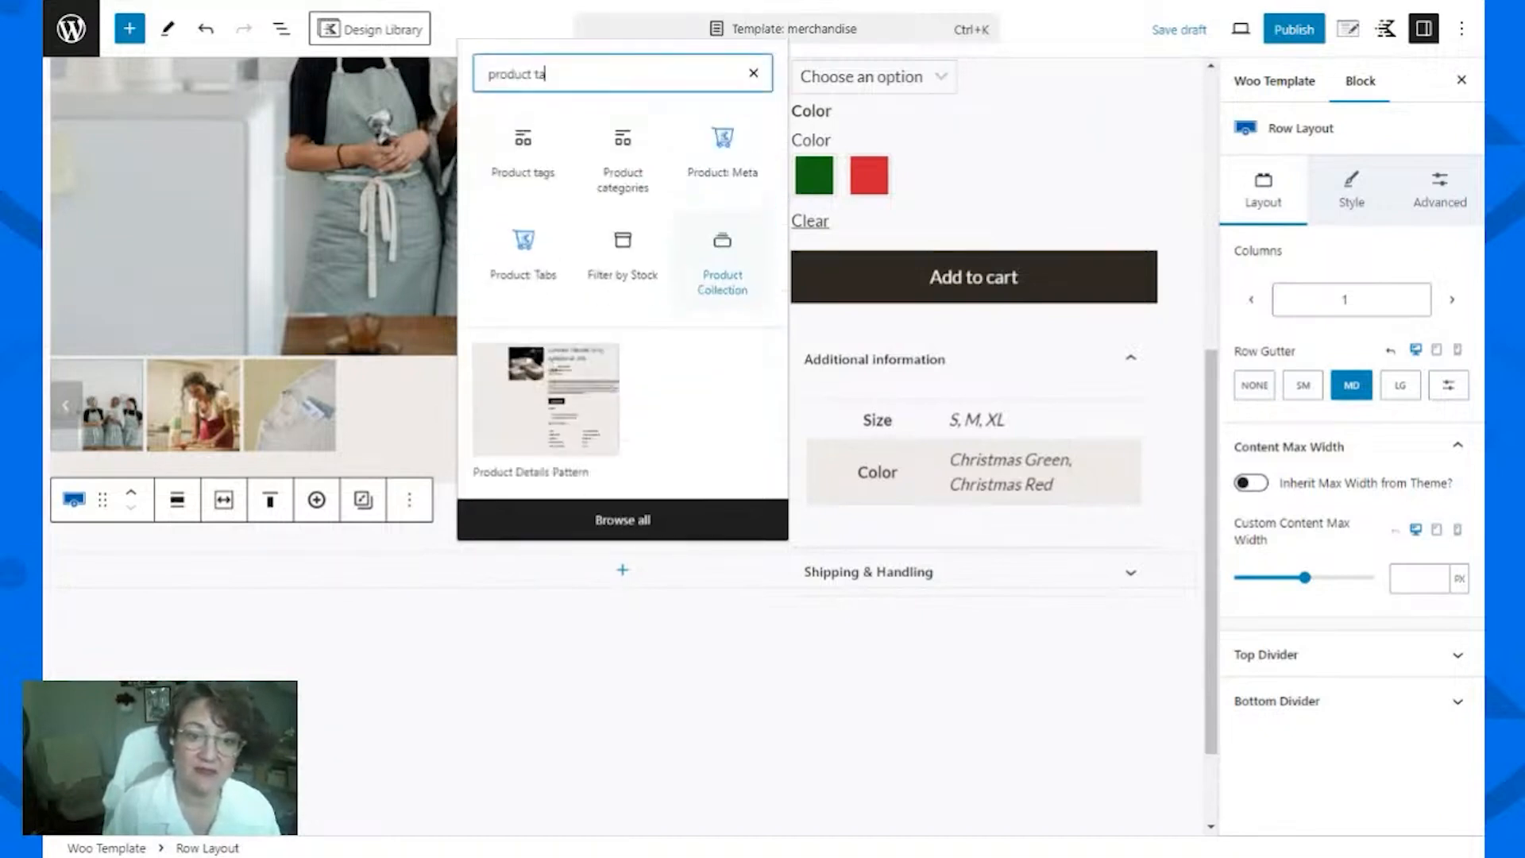
pyautogui.write('b')
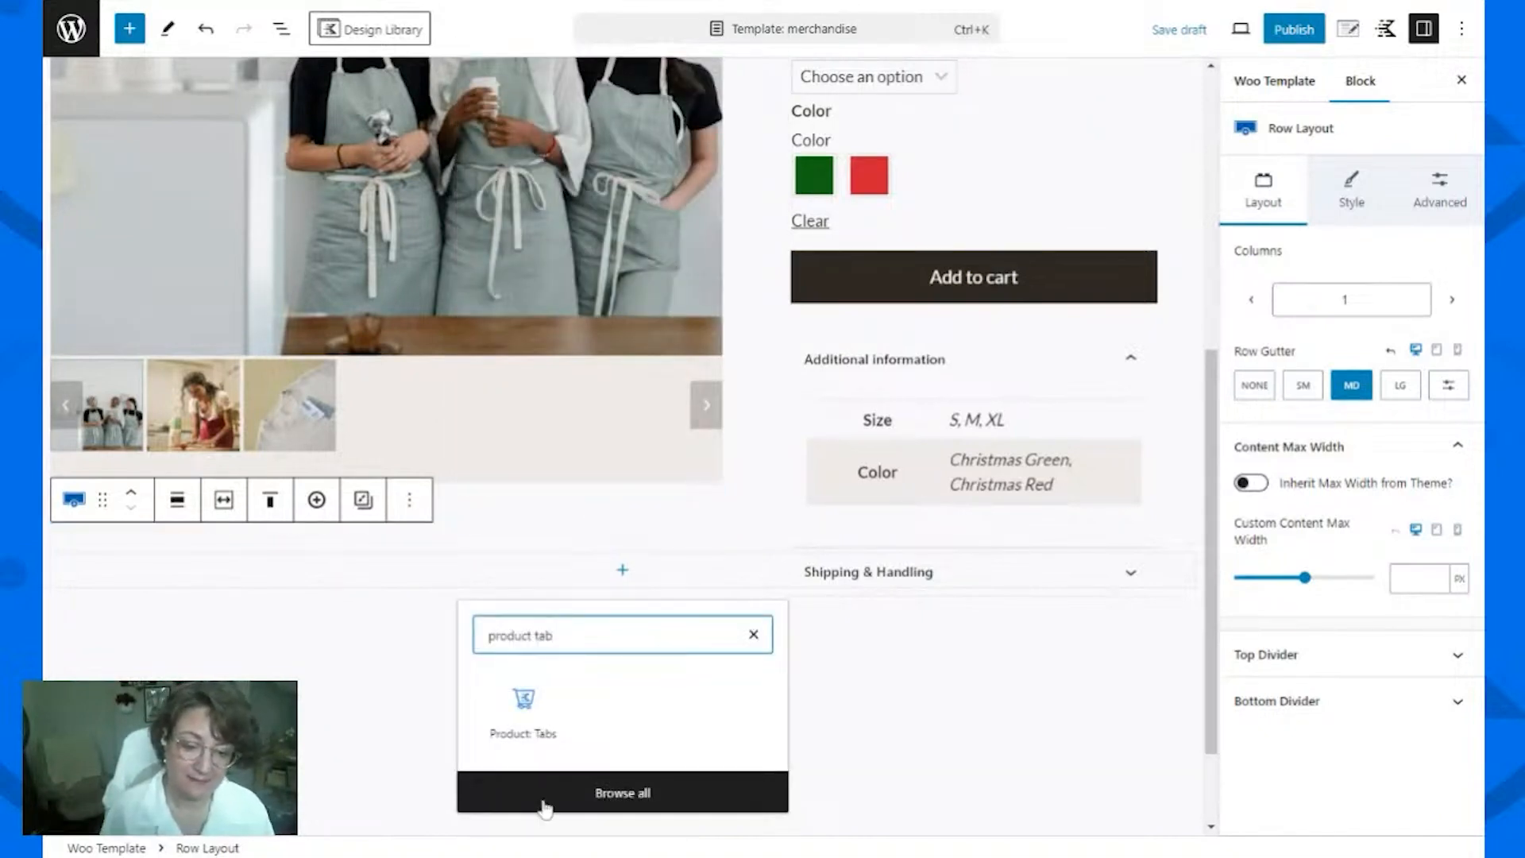
pyautogui.click(532, 724)
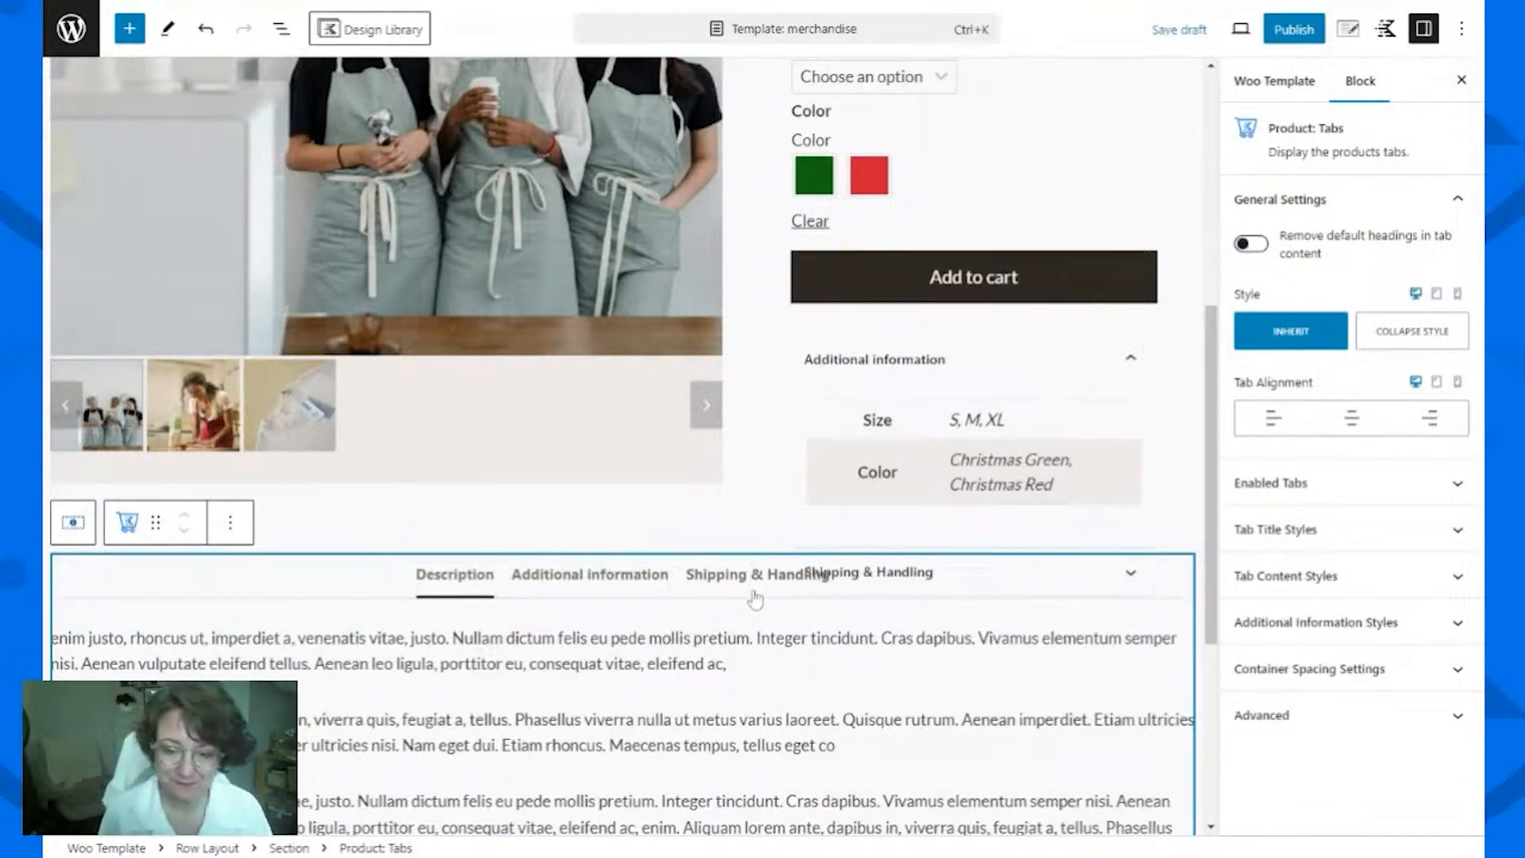
# Step: Delete the collapse-style Product: Tabs block beneath the Add to cart button
pyautogui.click(780, 494)
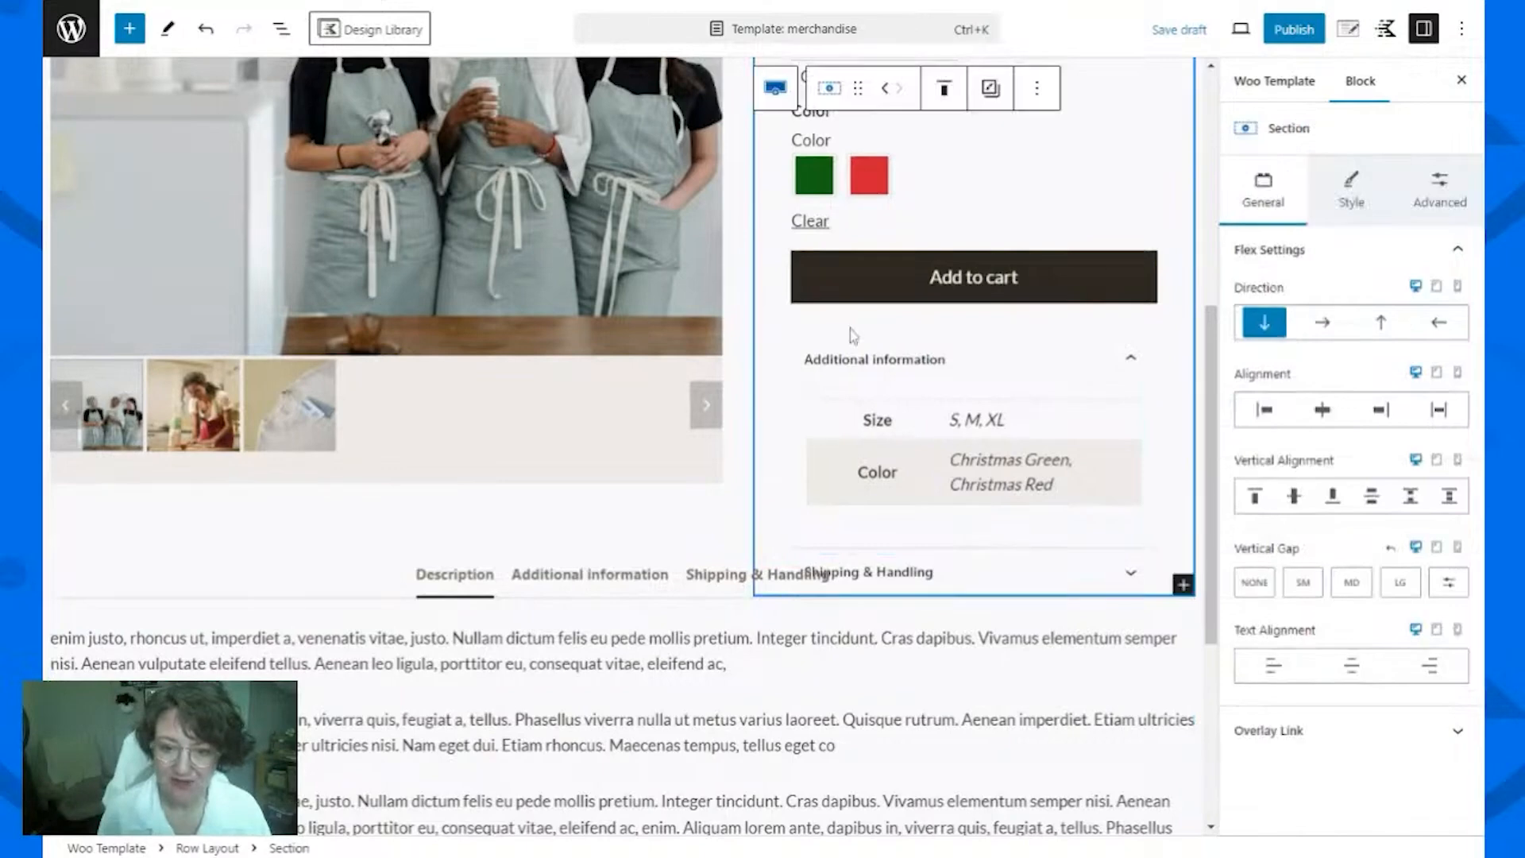
pyautogui.click(863, 363)
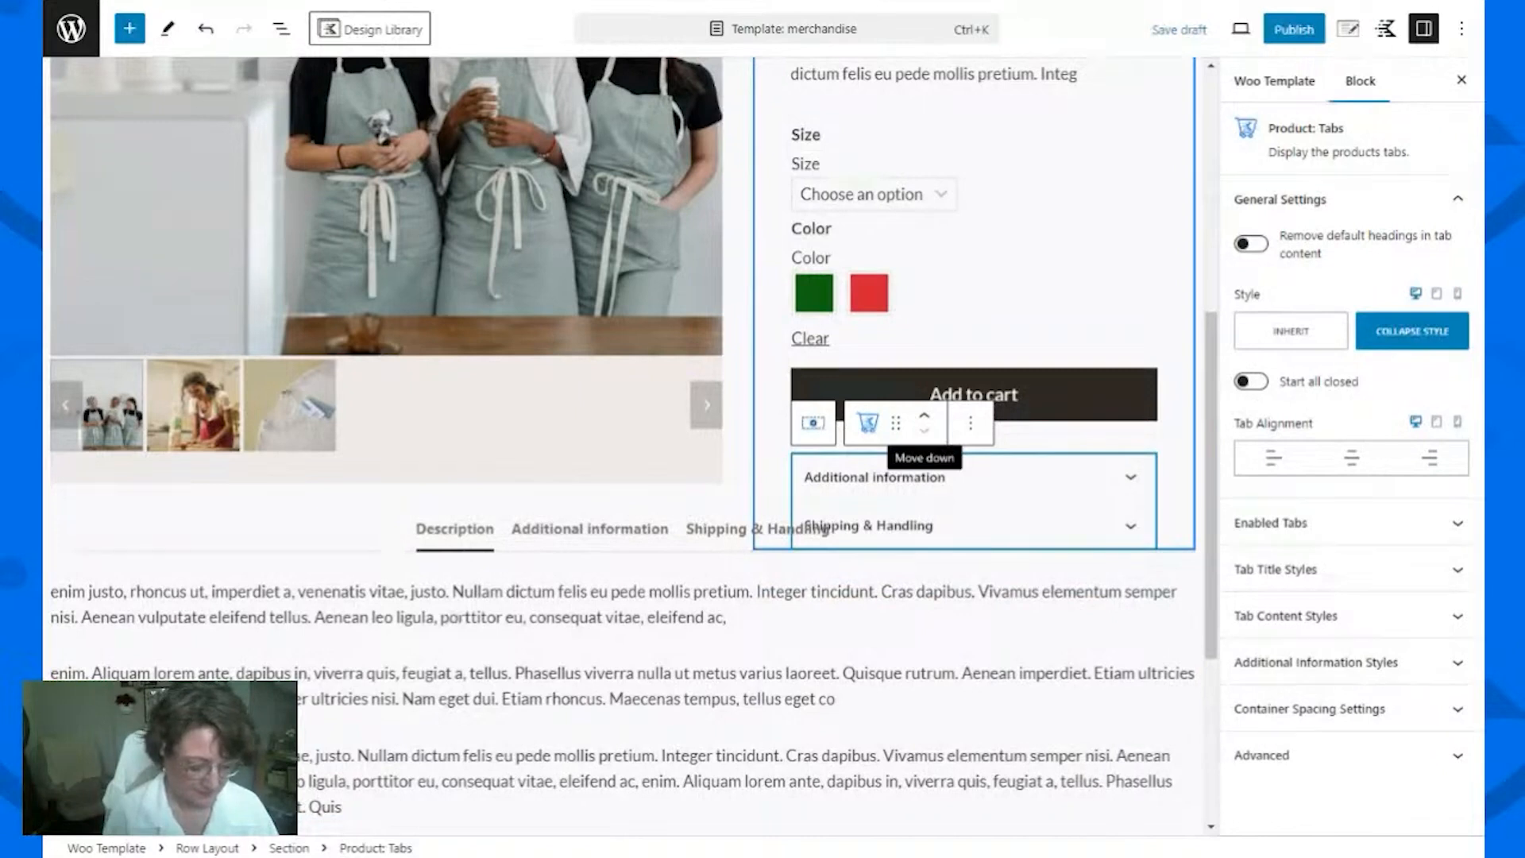
pyautogui.press('Delete')
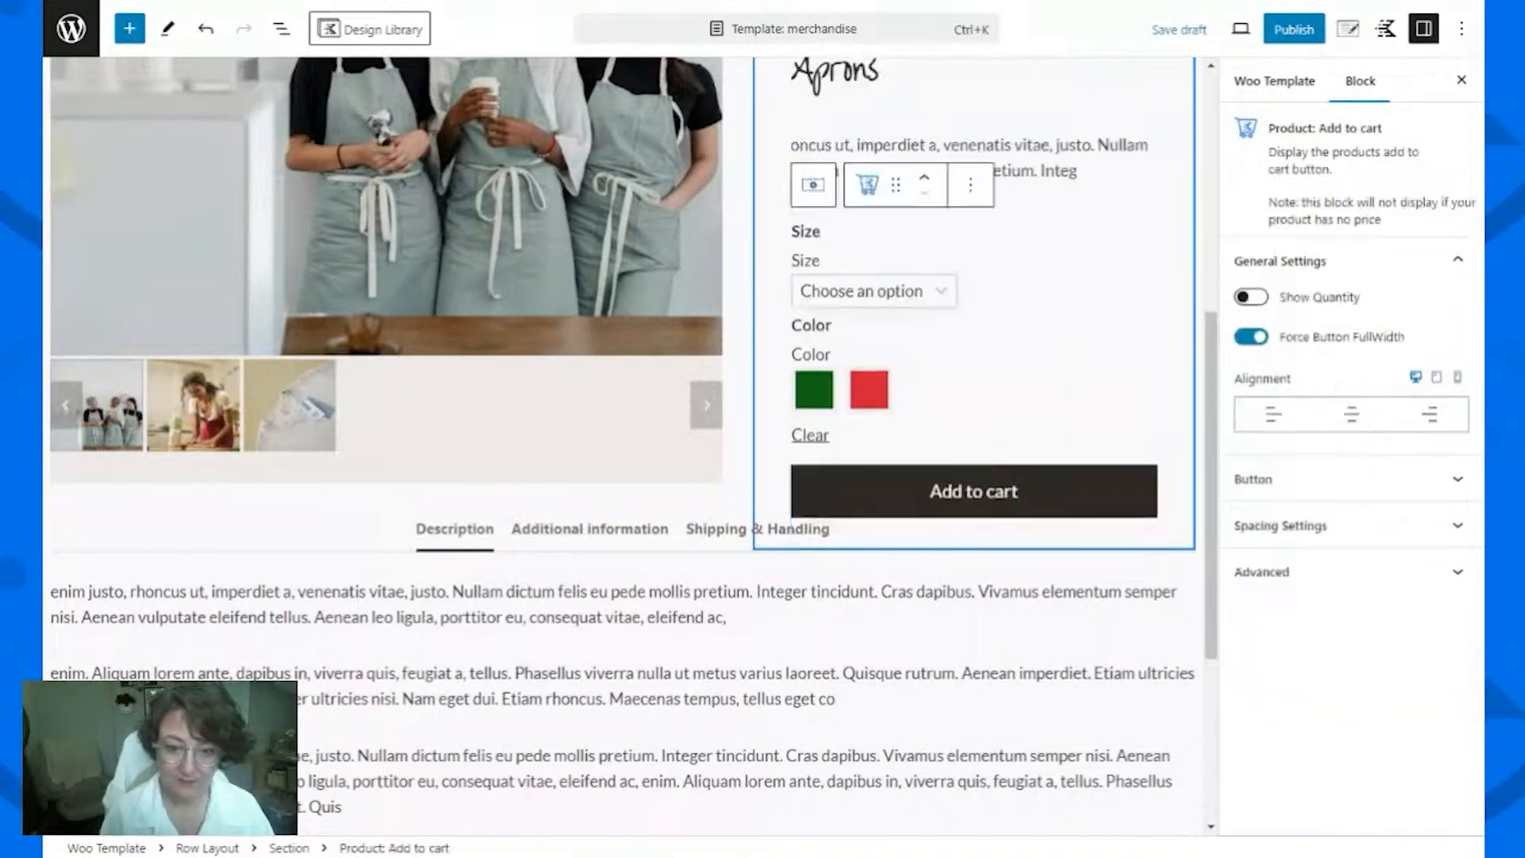
# Step: Increase the top padding of the row containing the new product tabs to 3X Large
pyautogui.click(612, 532)
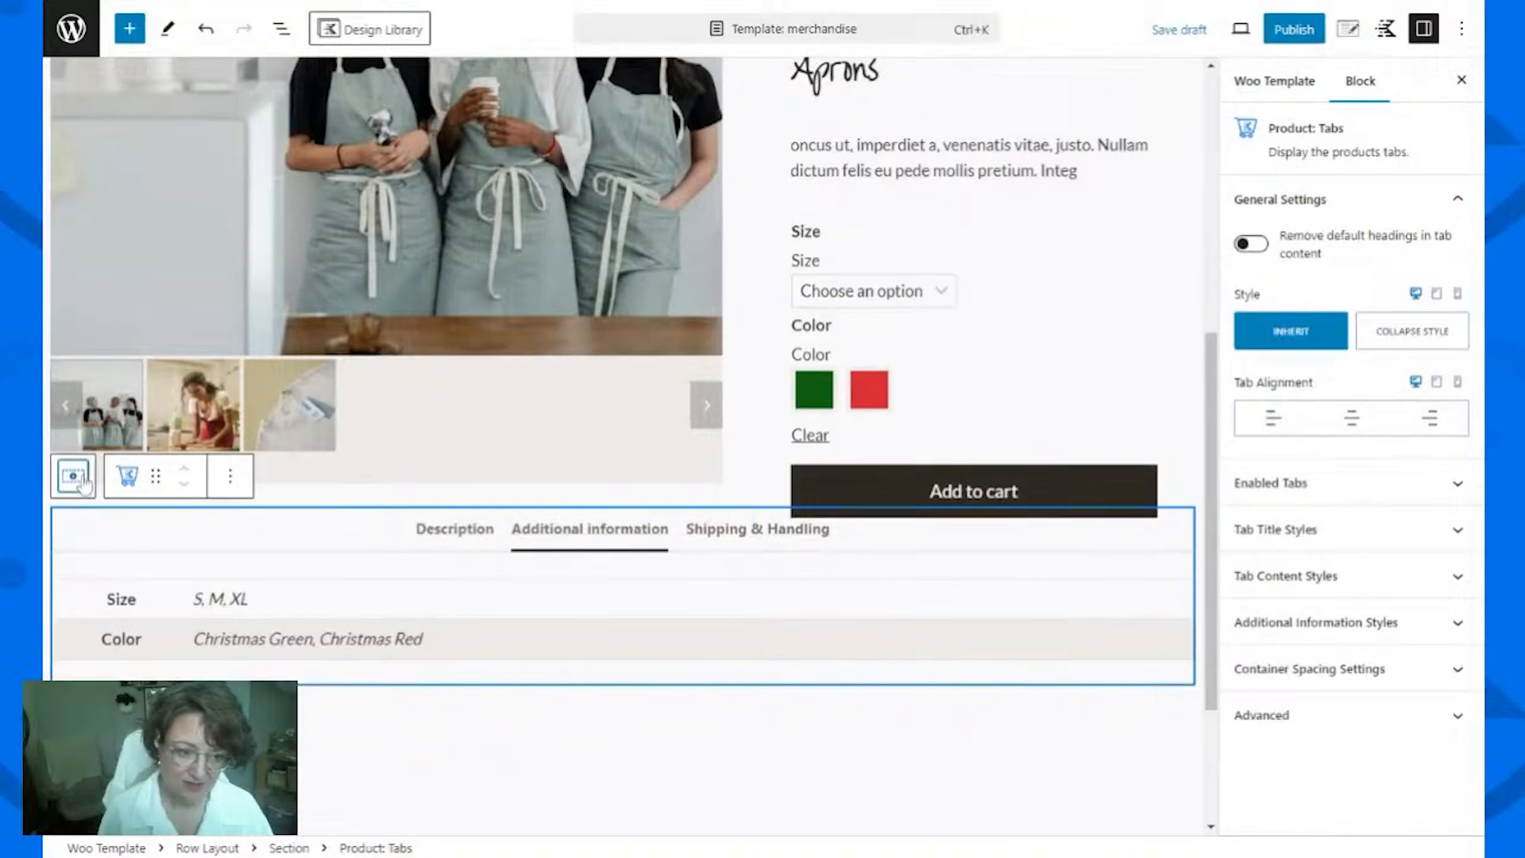
pyautogui.click(73, 475)
pyautogui.click(71, 475)
pyautogui.moveTo(623, 506); pyautogui.dragTo(623, 583)
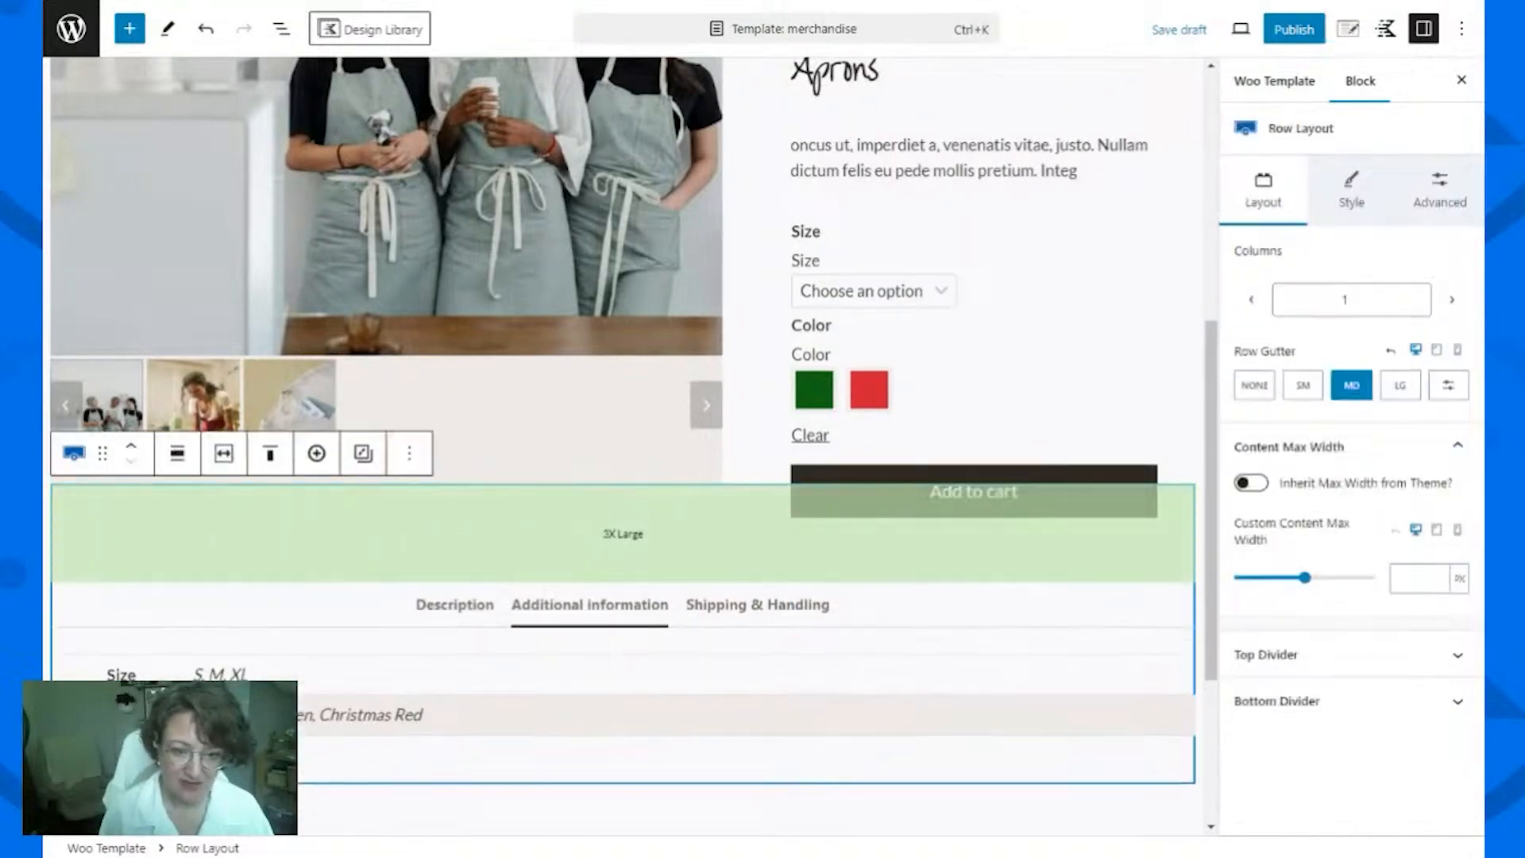
pyautogui.click(731, 476)
pyautogui.scroll(-3, 755, 683)
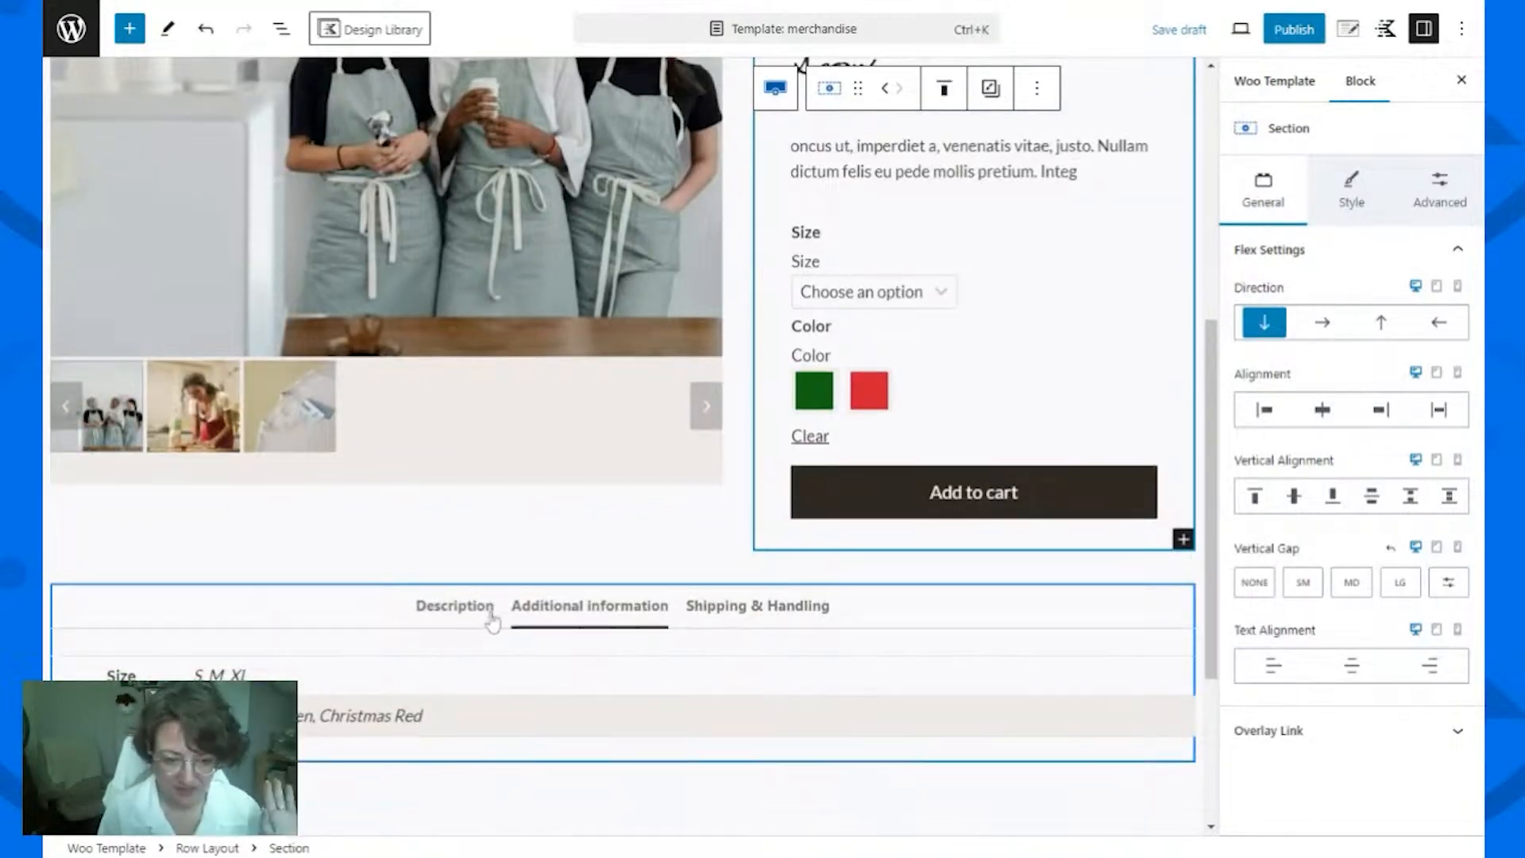
# Step: Disable the "Additional information" tab in the new Product: Tabs block
pyautogui.click(453, 610)
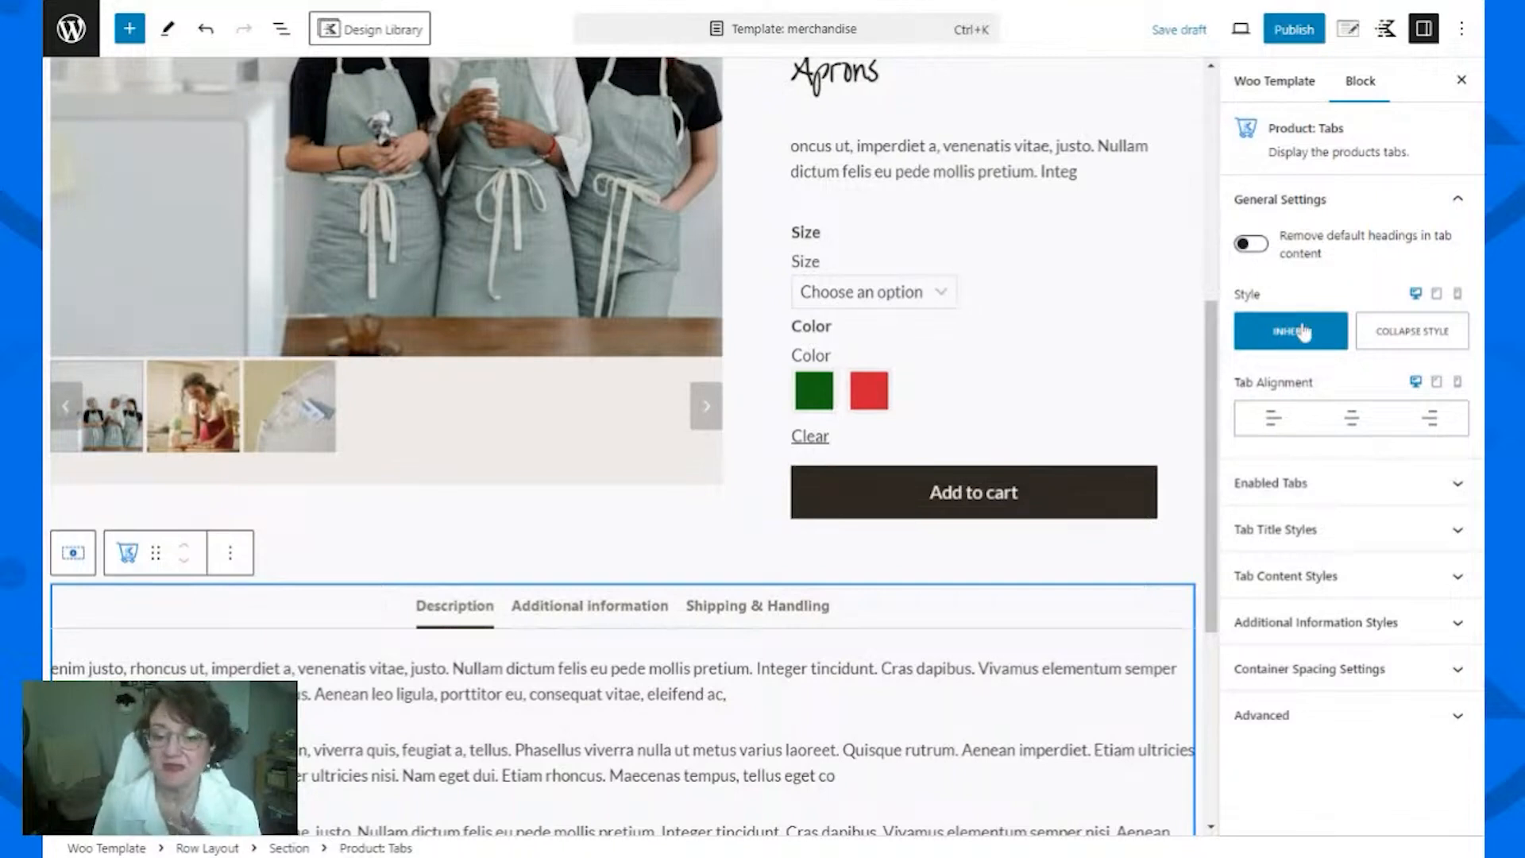
pyautogui.click(1307, 483)
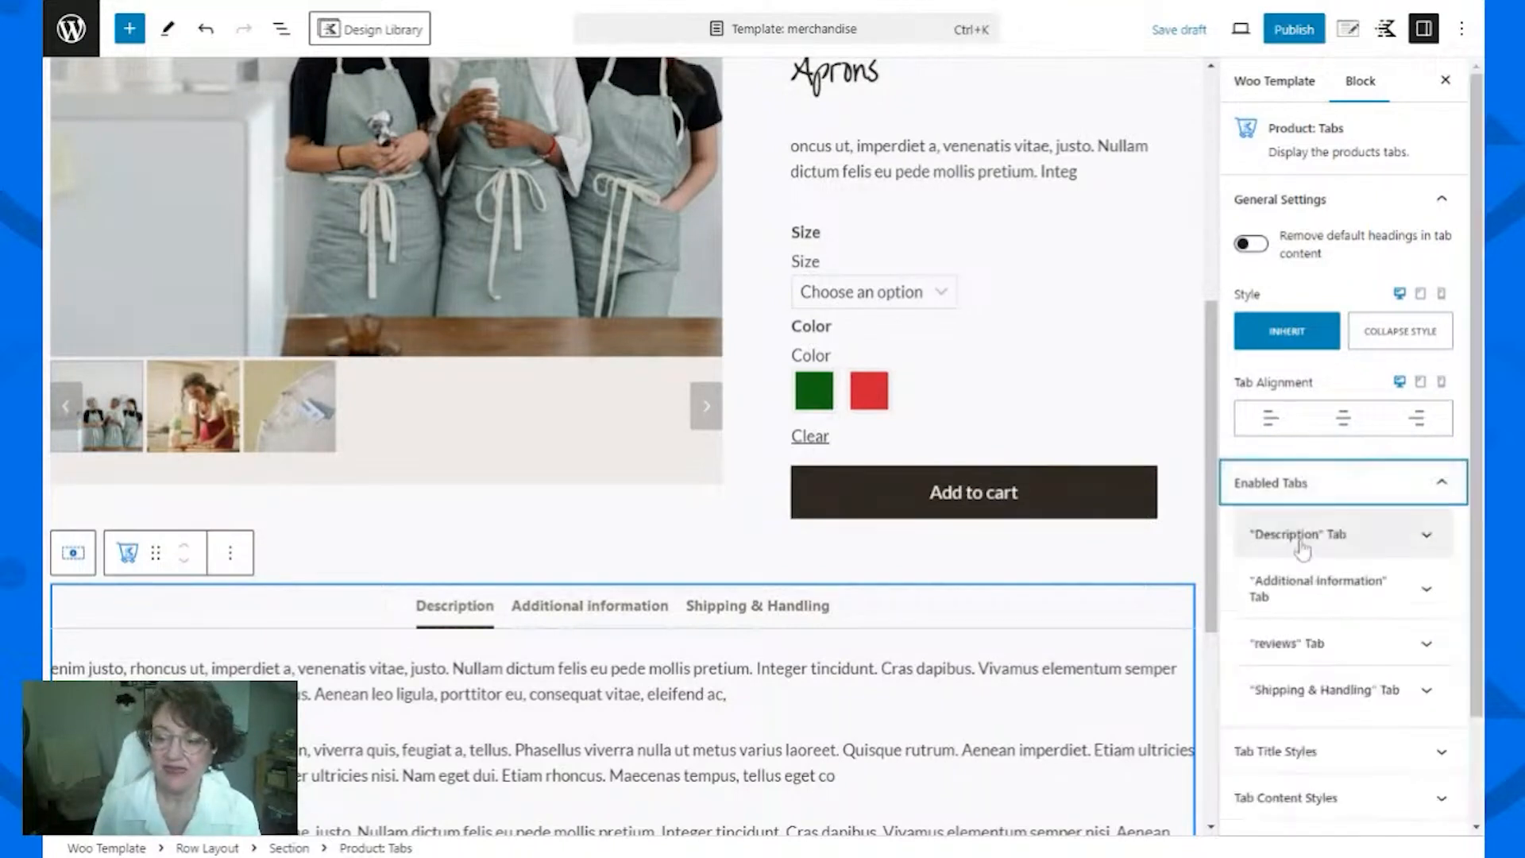
pyautogui.scroll(-2, 1299, 596)
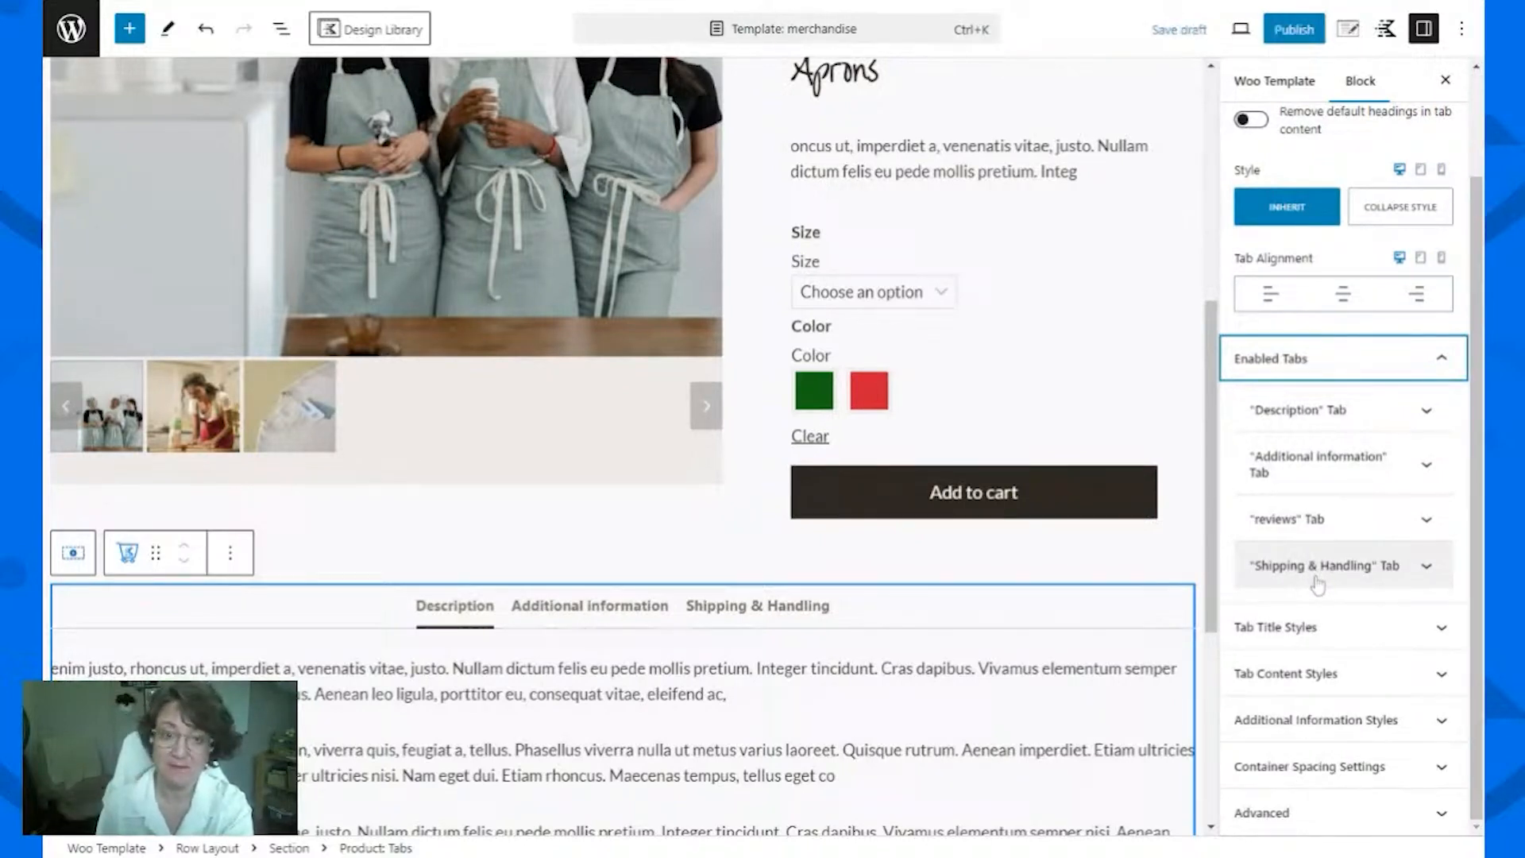
pyautogui.click(1319, 566)
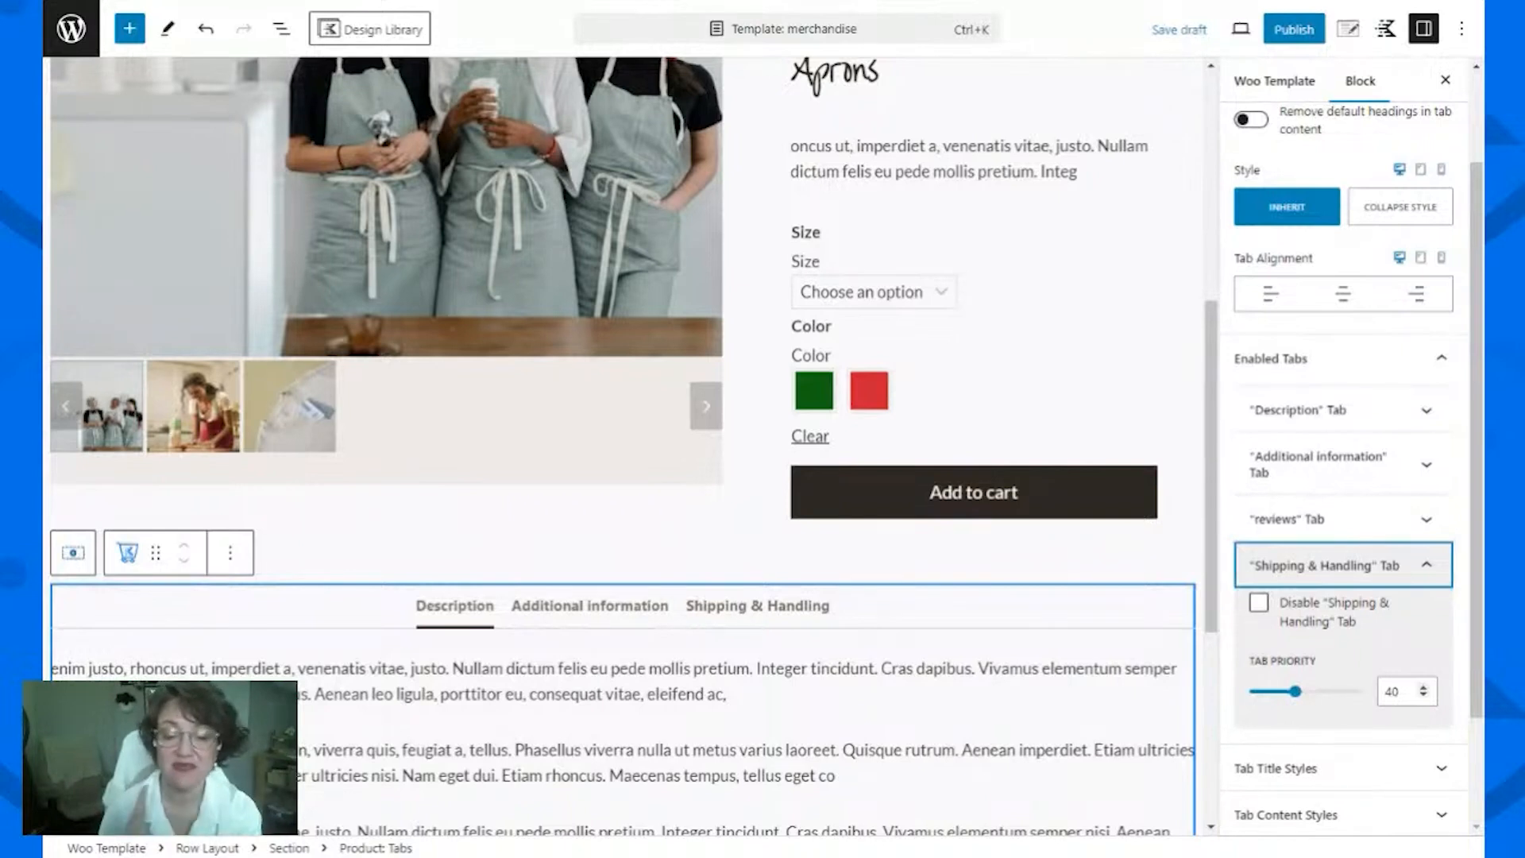
pyautogui.click(1319, 464)
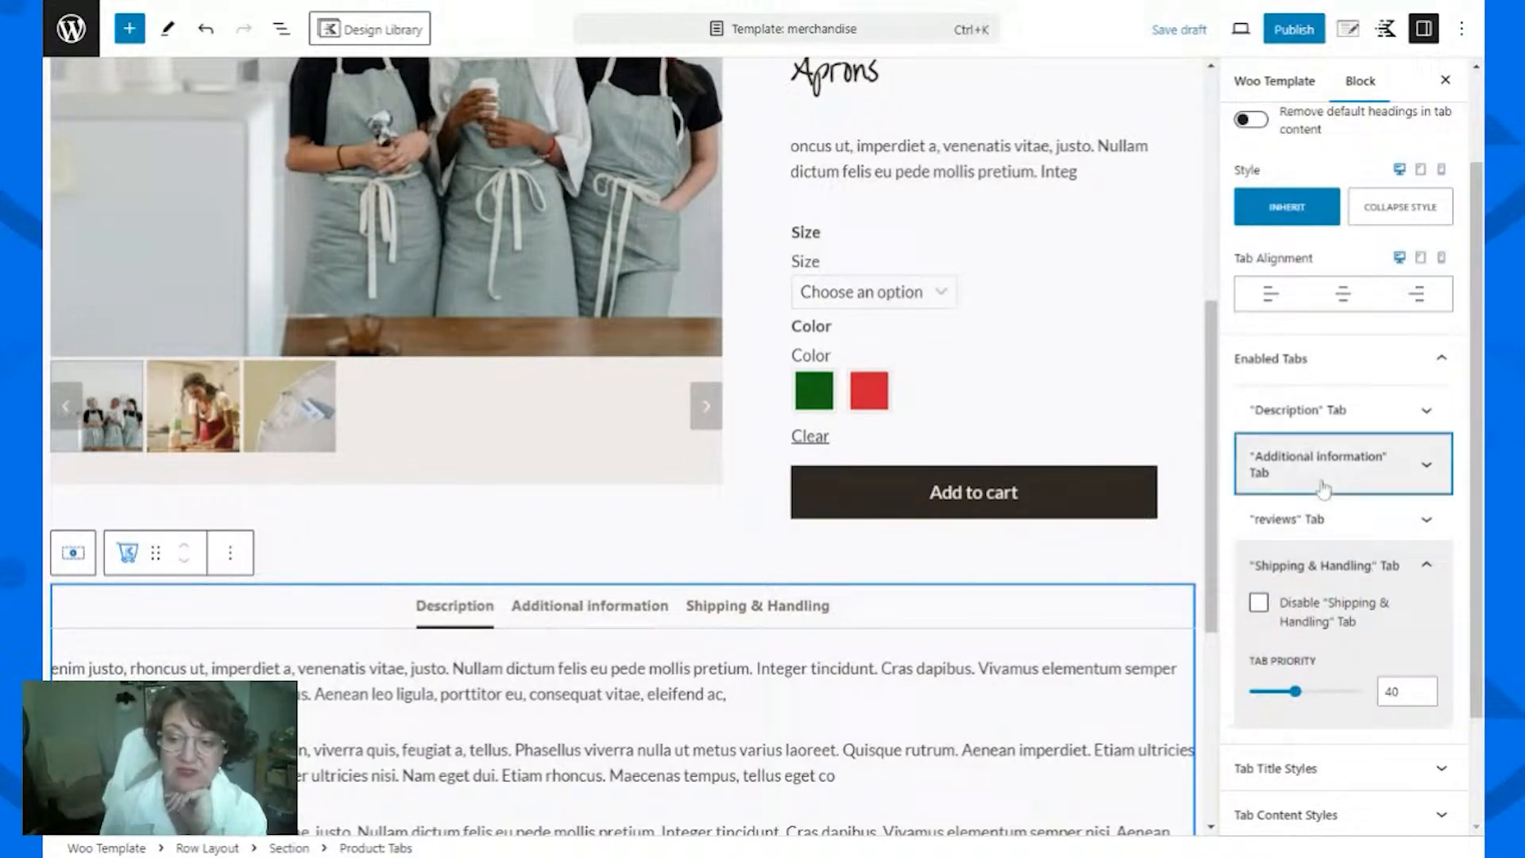
pyautogui.click(1259, 509)
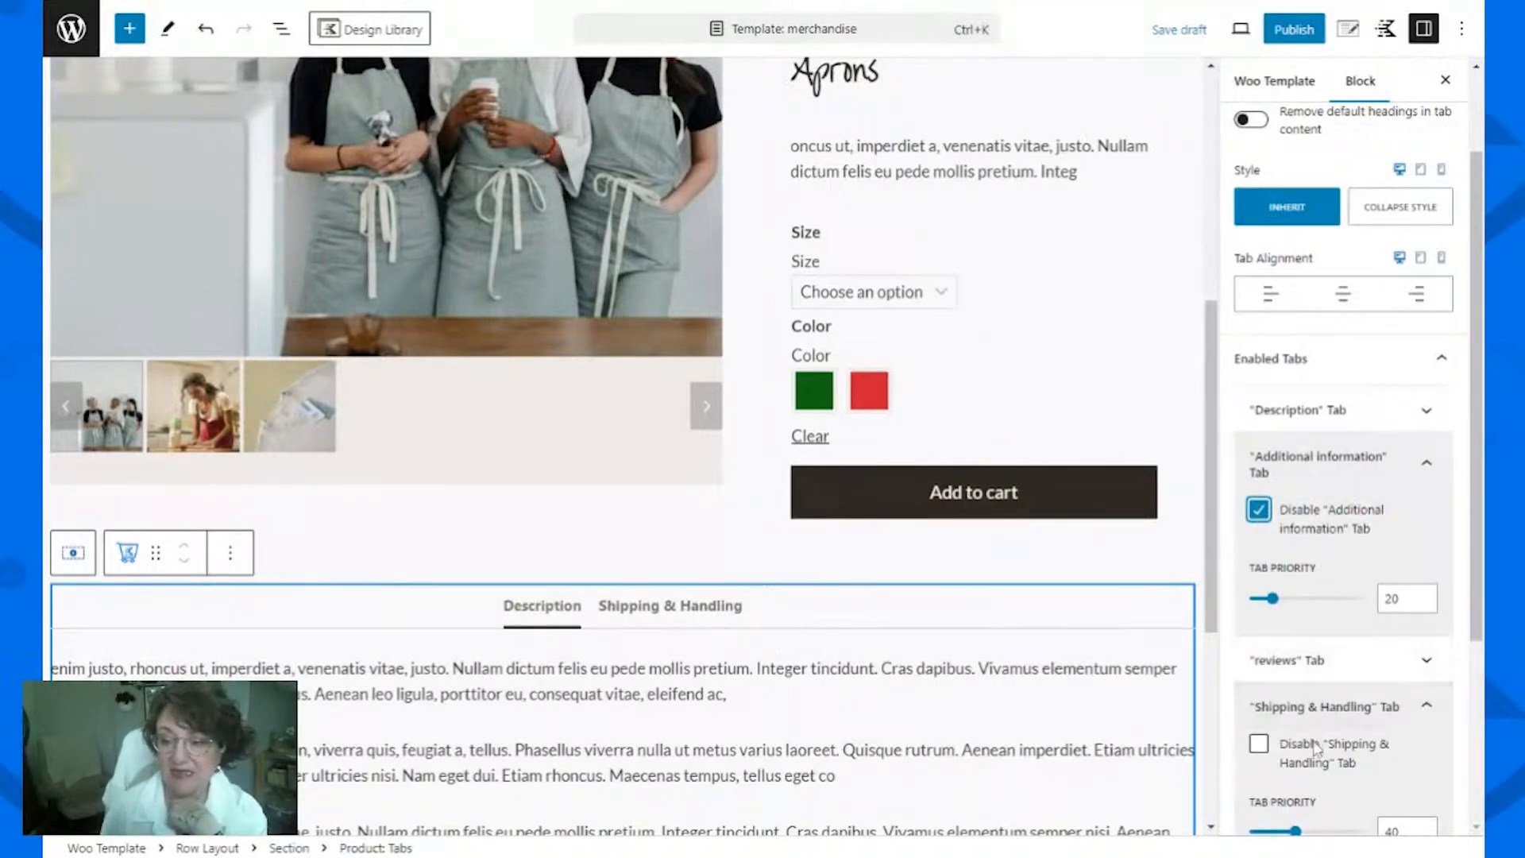
pyautogui.click(1314, 707)
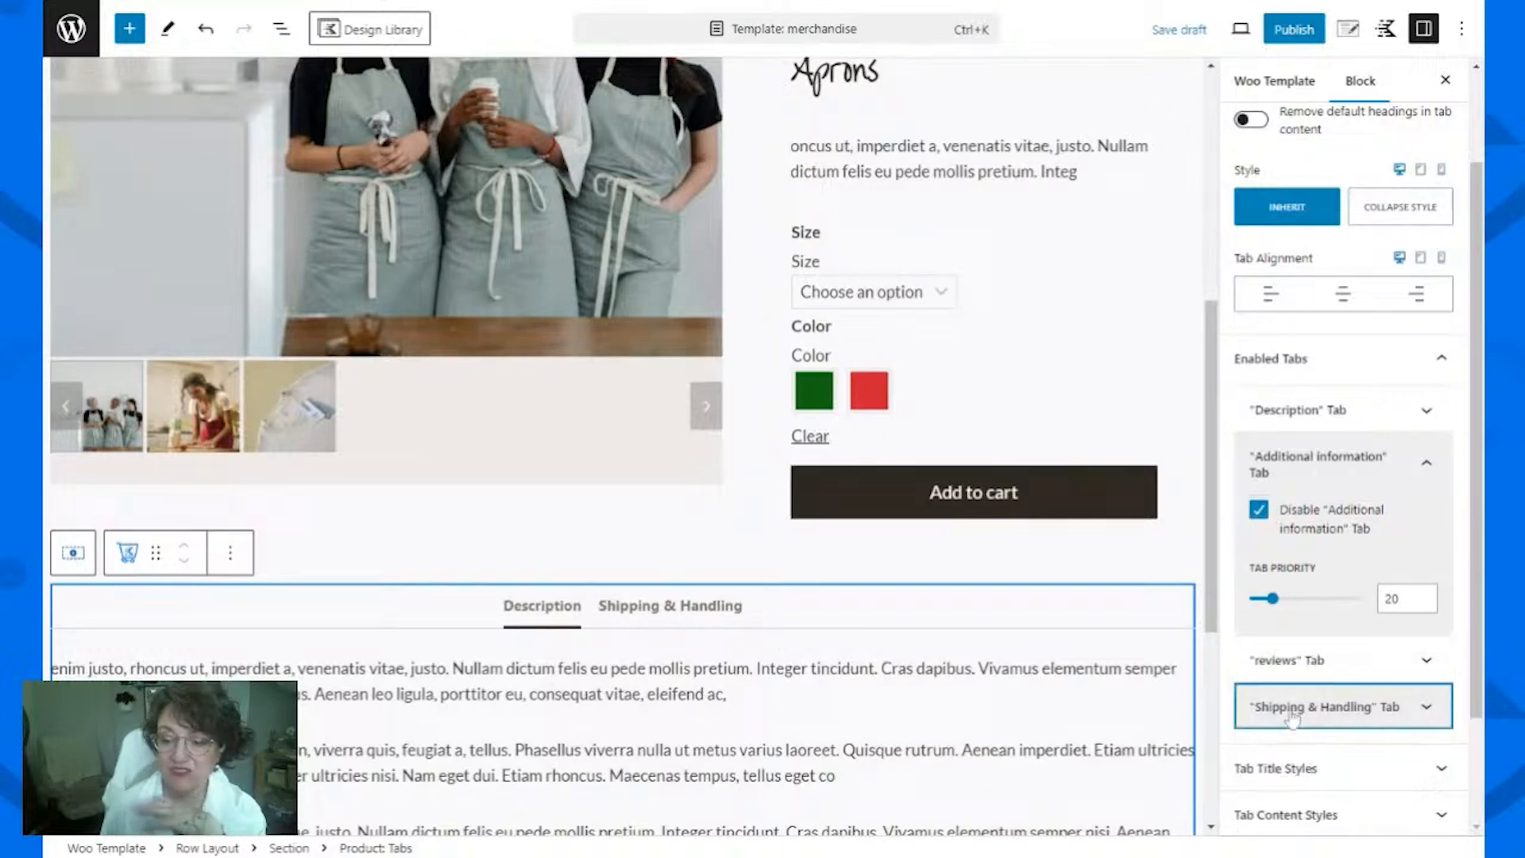
pyautogui.scroll(-3, 1311, 743)
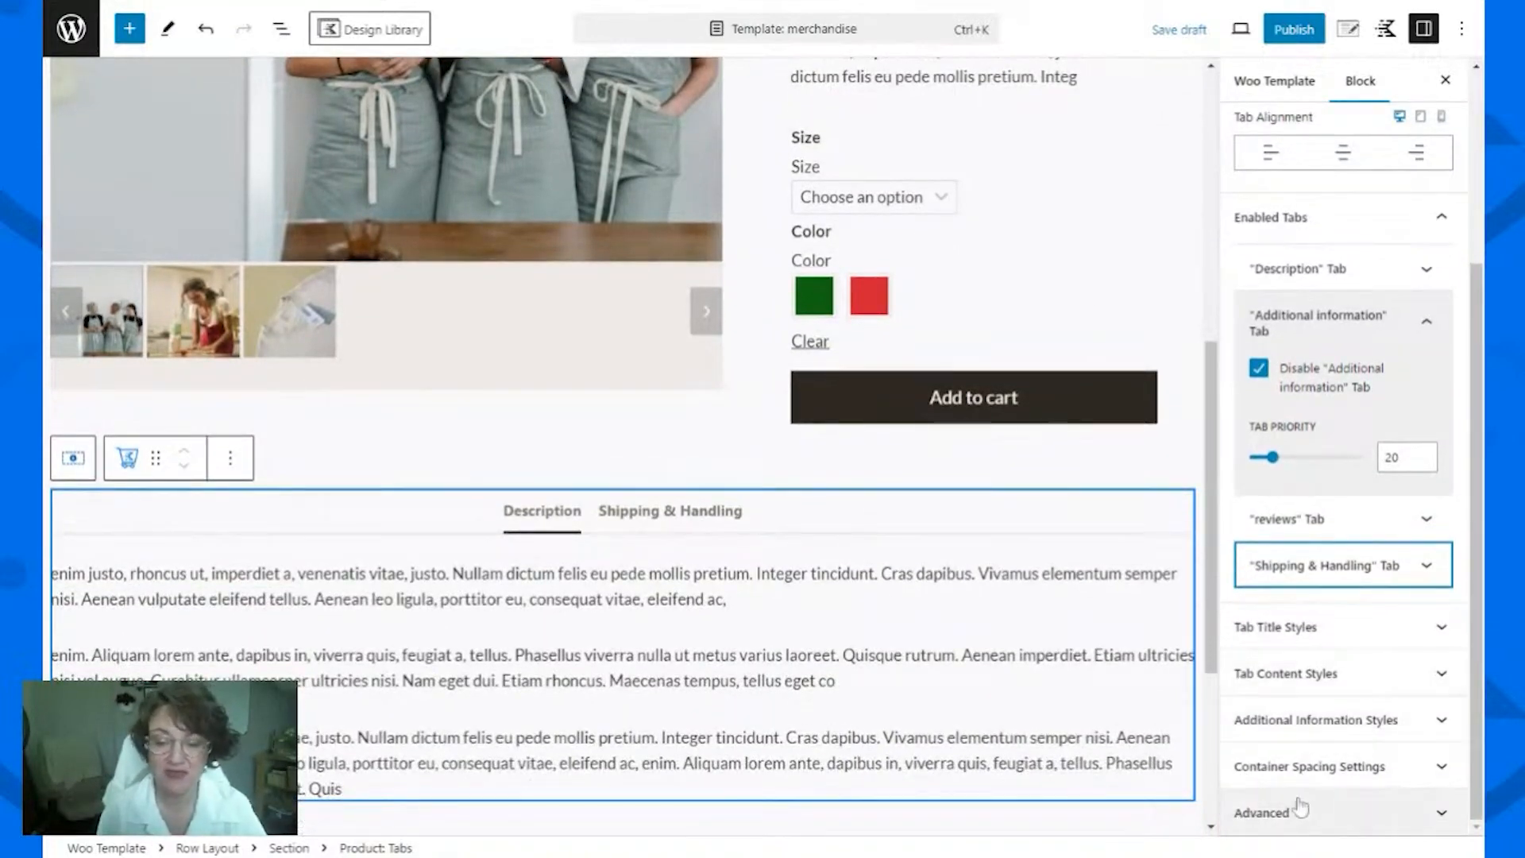
# Step: Make the product tabs' parent row use the theme content inner width
pyautogui.click(73, 459)
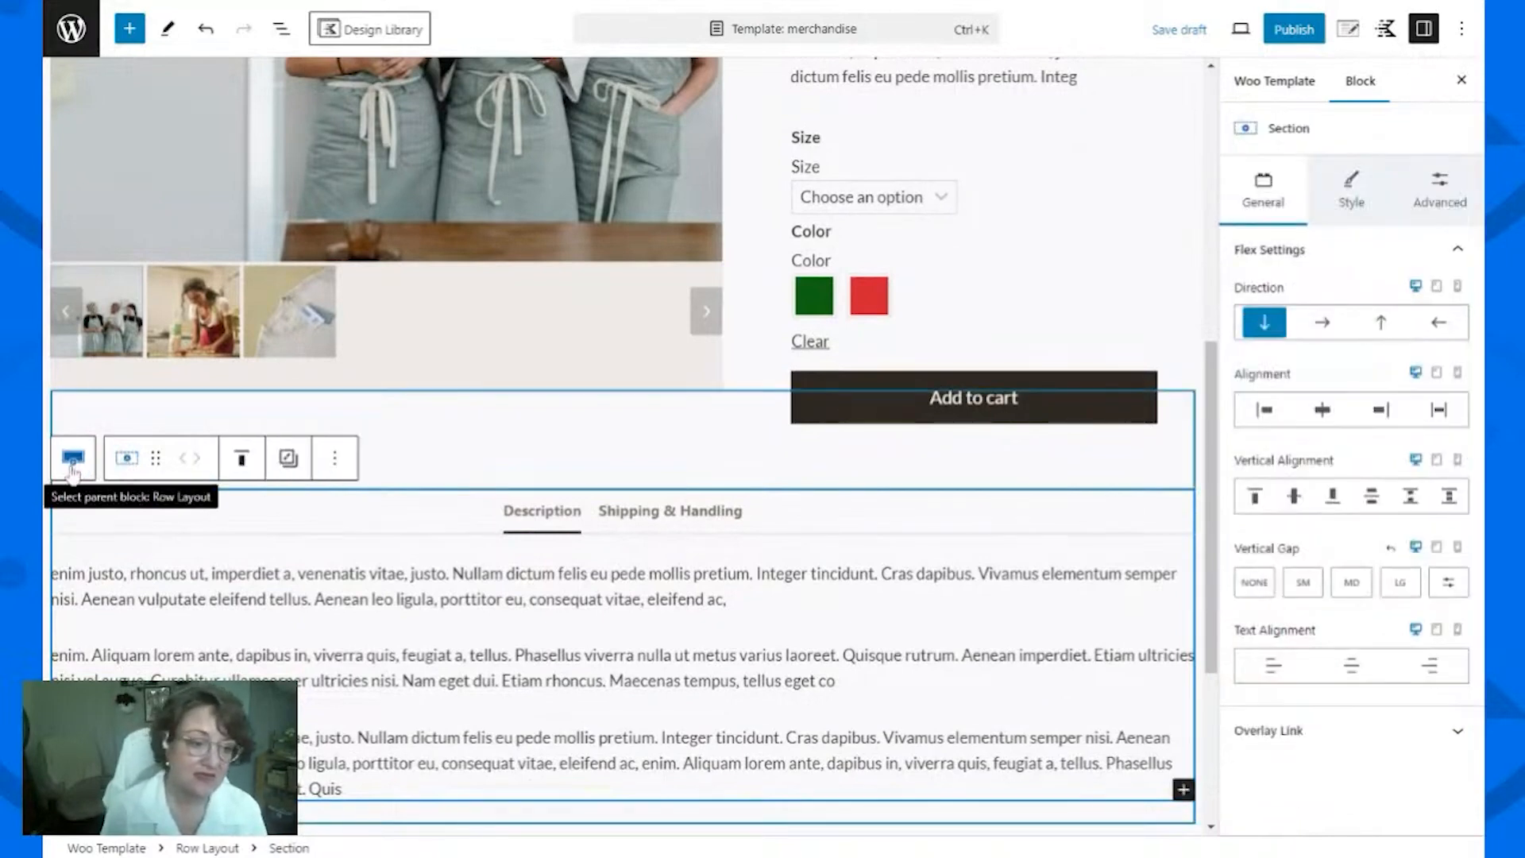
pyautogui.click(72, 469)
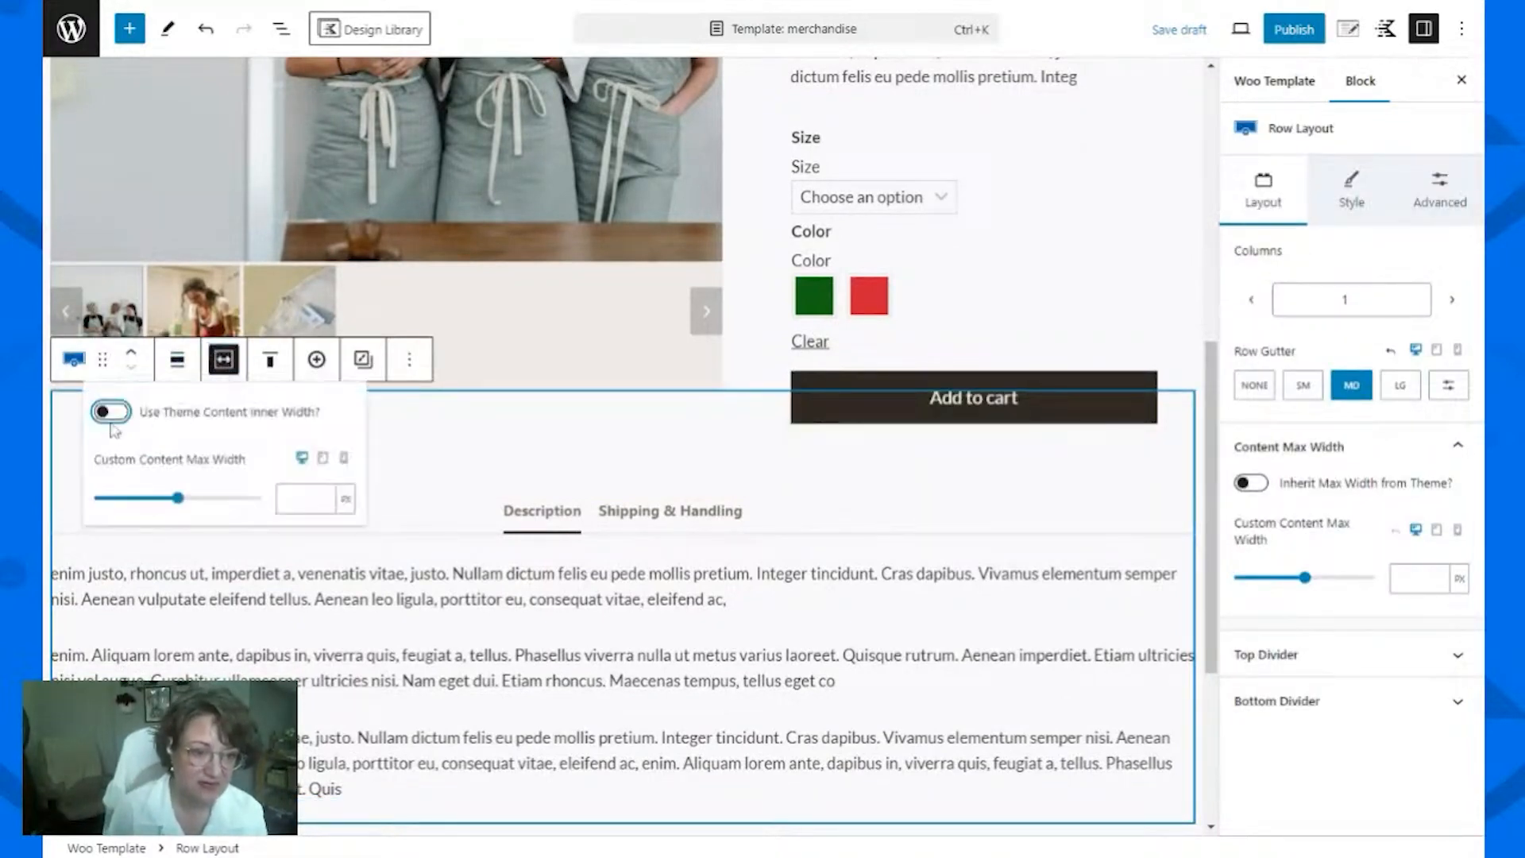
pyautogui.click(112, 413)
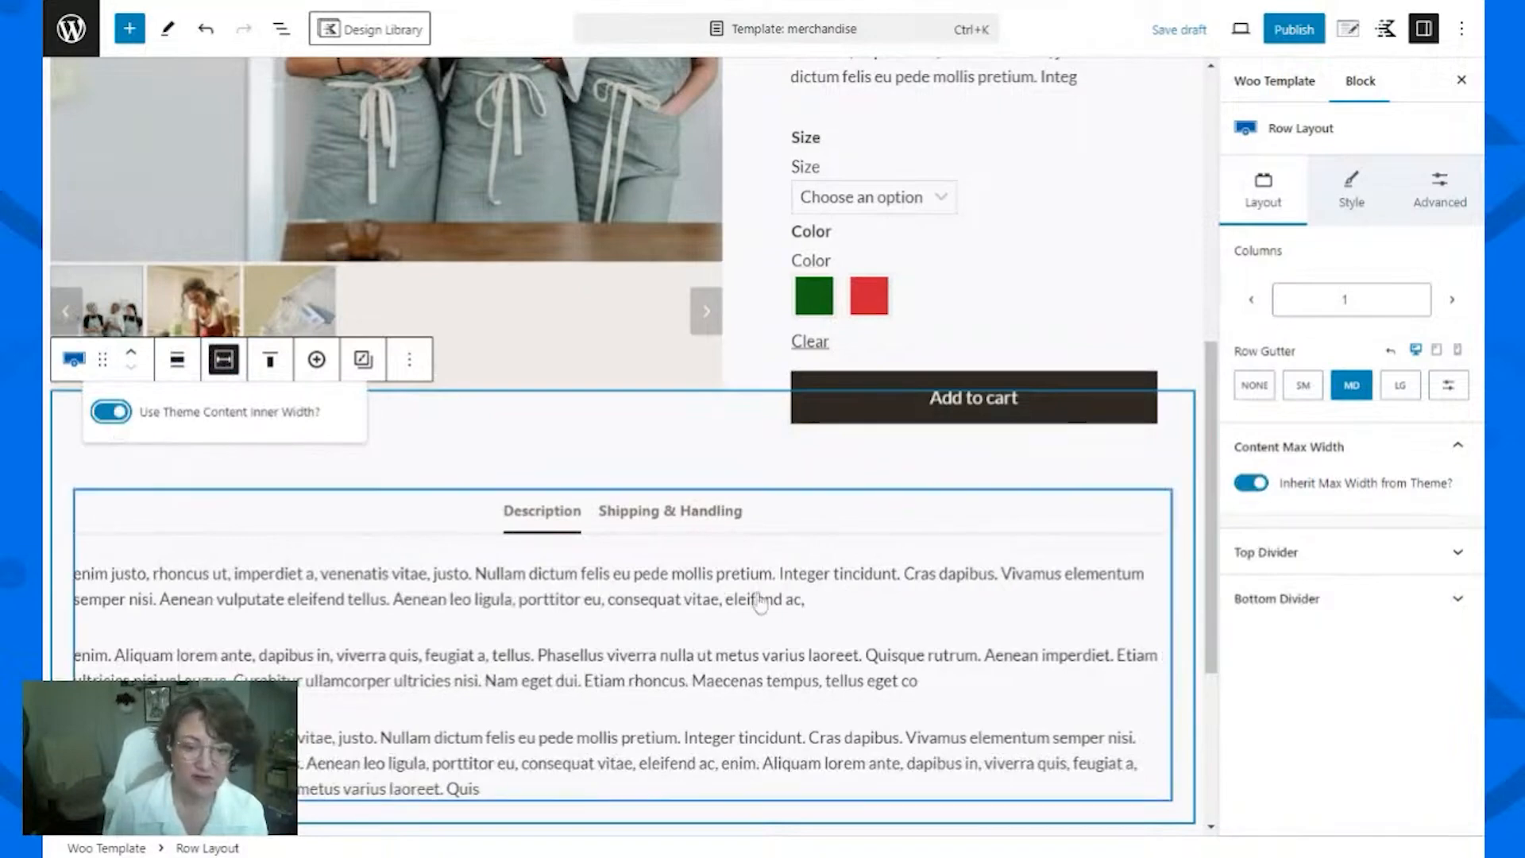
pyautogui.click(1201, 711)
pyautogui.scroll(-5, 1101, 673)
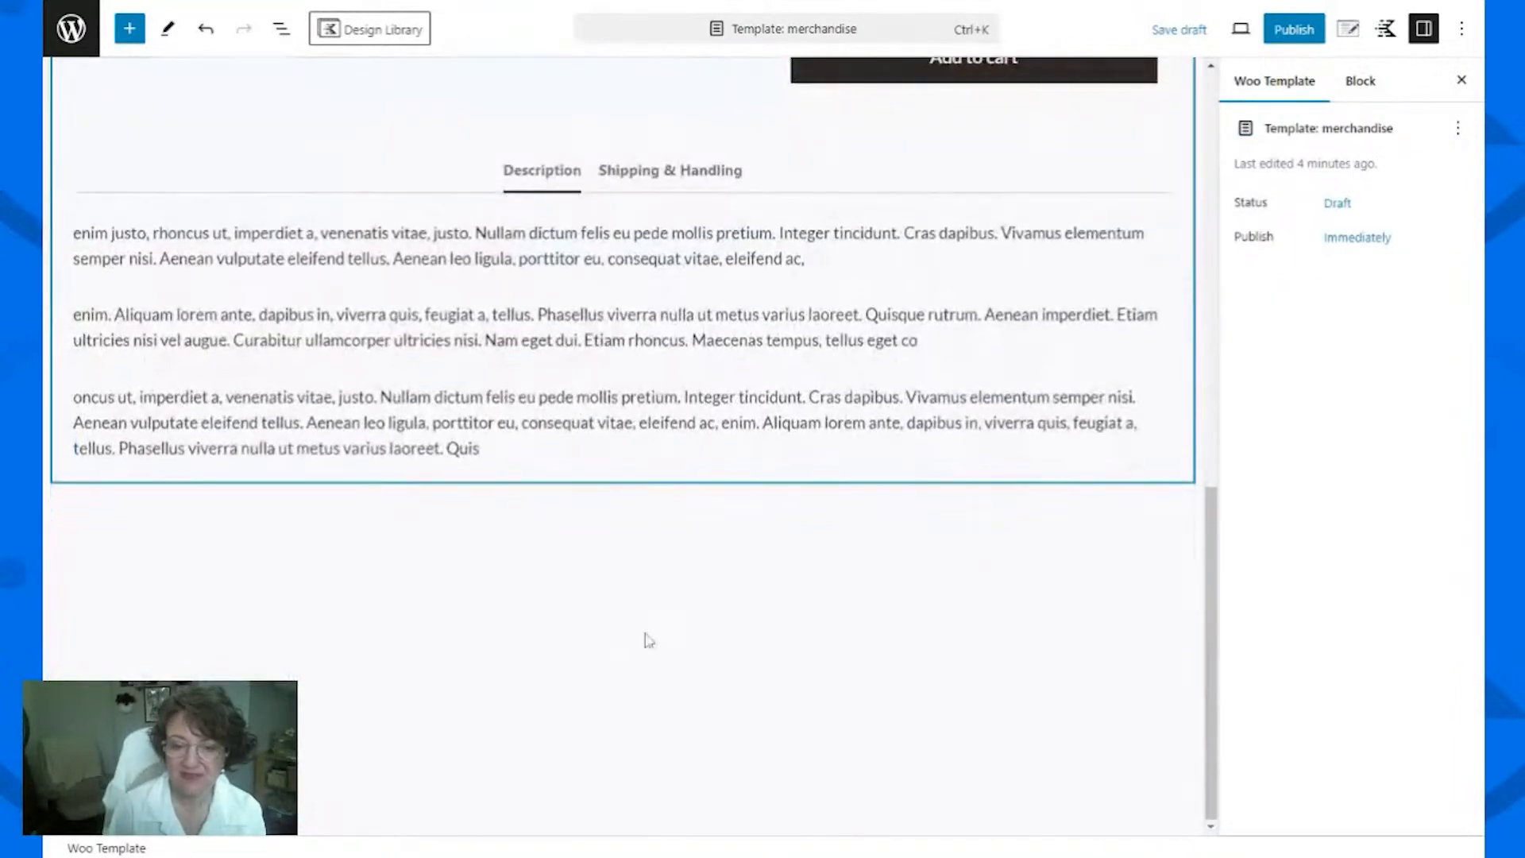
# Step: Change the product tabs' parent row to 2 columns with the stacked full-width layout
pyautogui.click(574, 551)
pyautogui.click(620, 472)
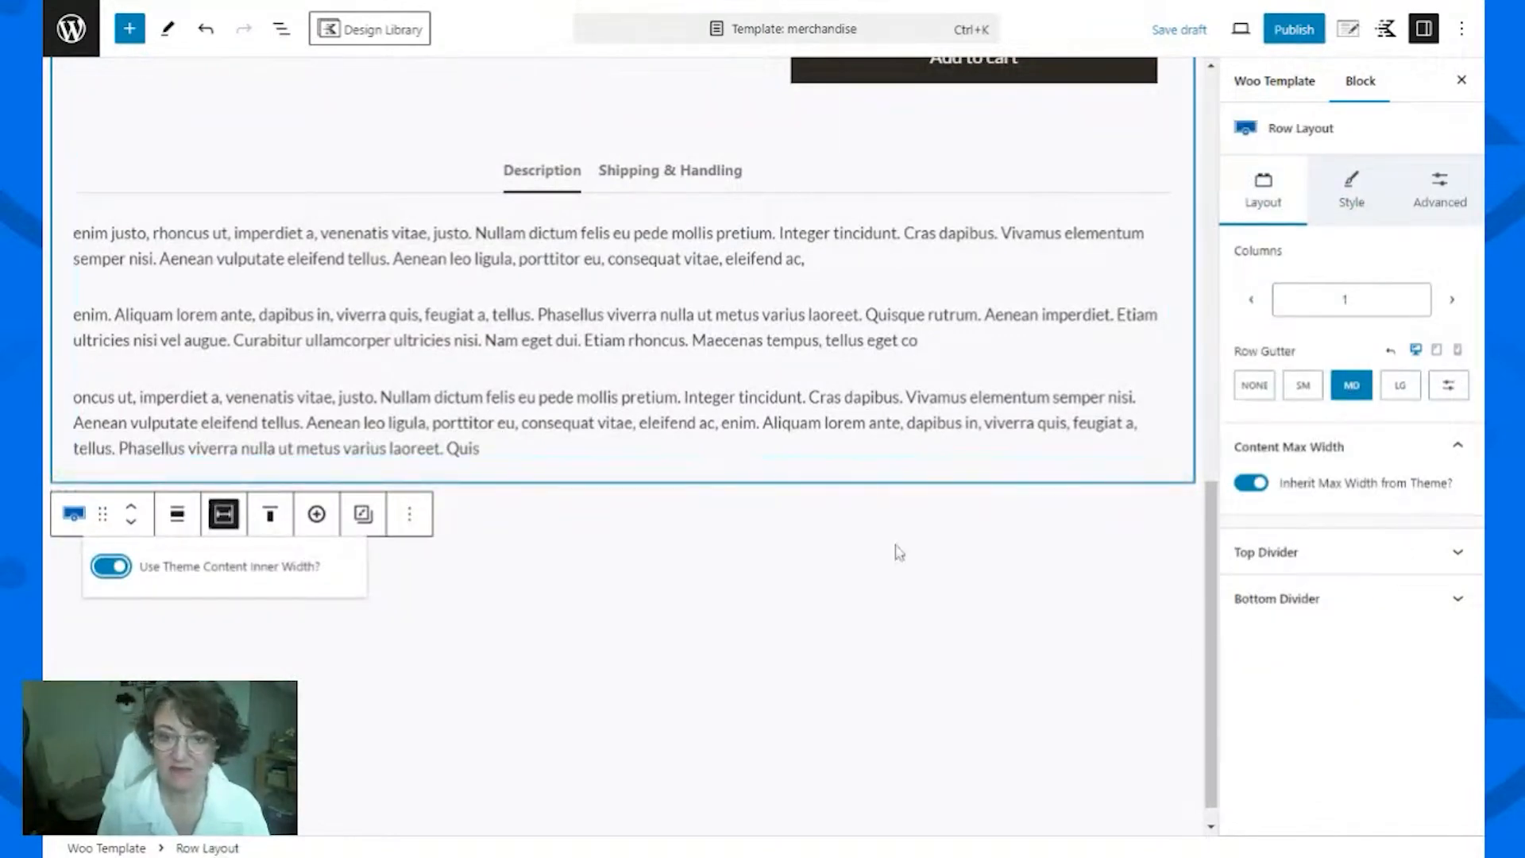
pyautogui.scroll(5, 964, 556)
pyautogui.click(964, 566)
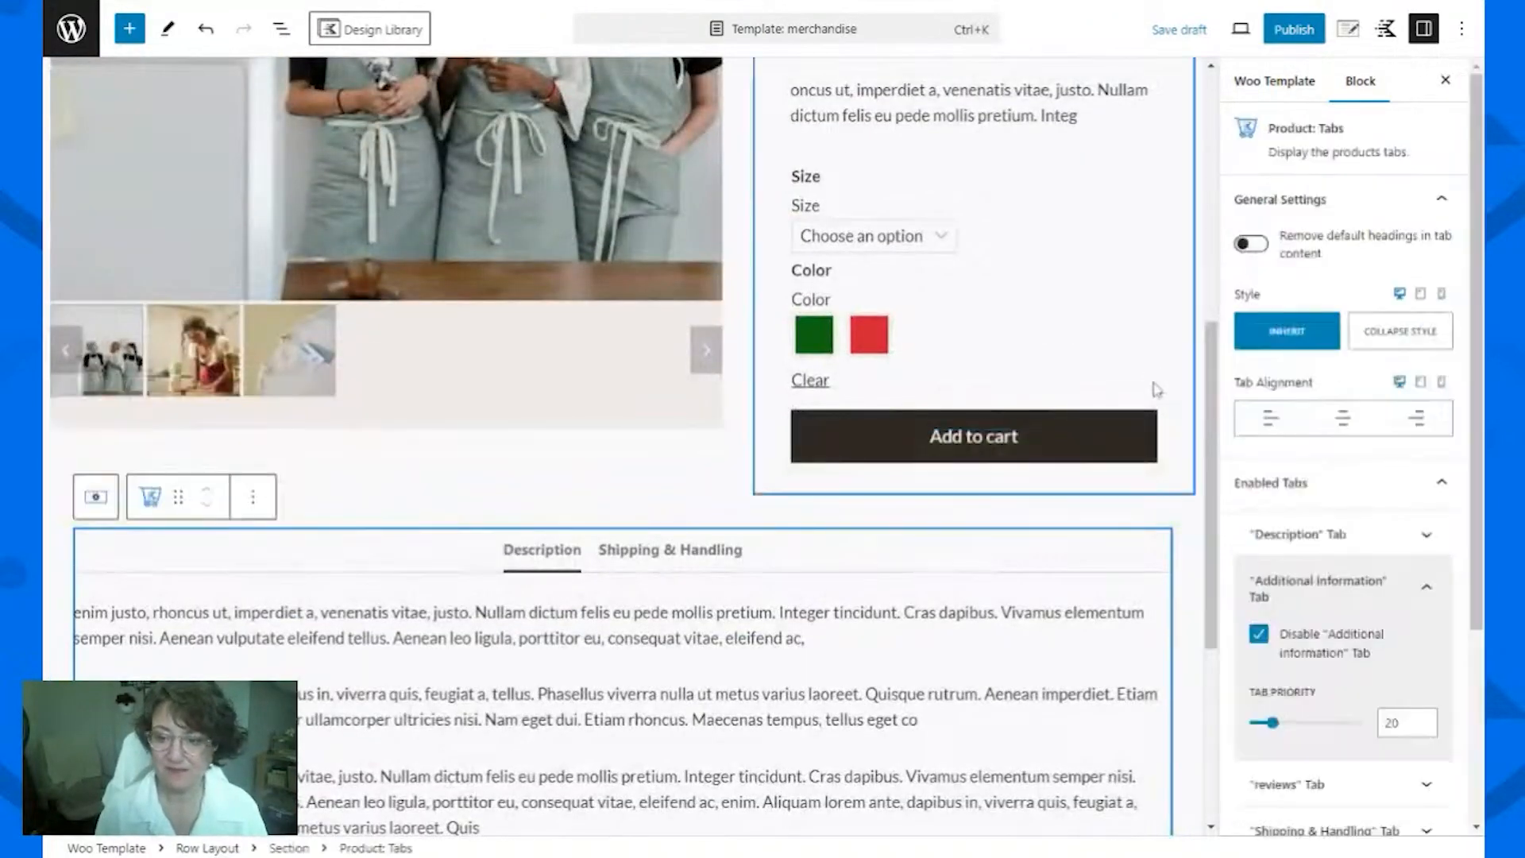
pyautogui.click(109, 513)
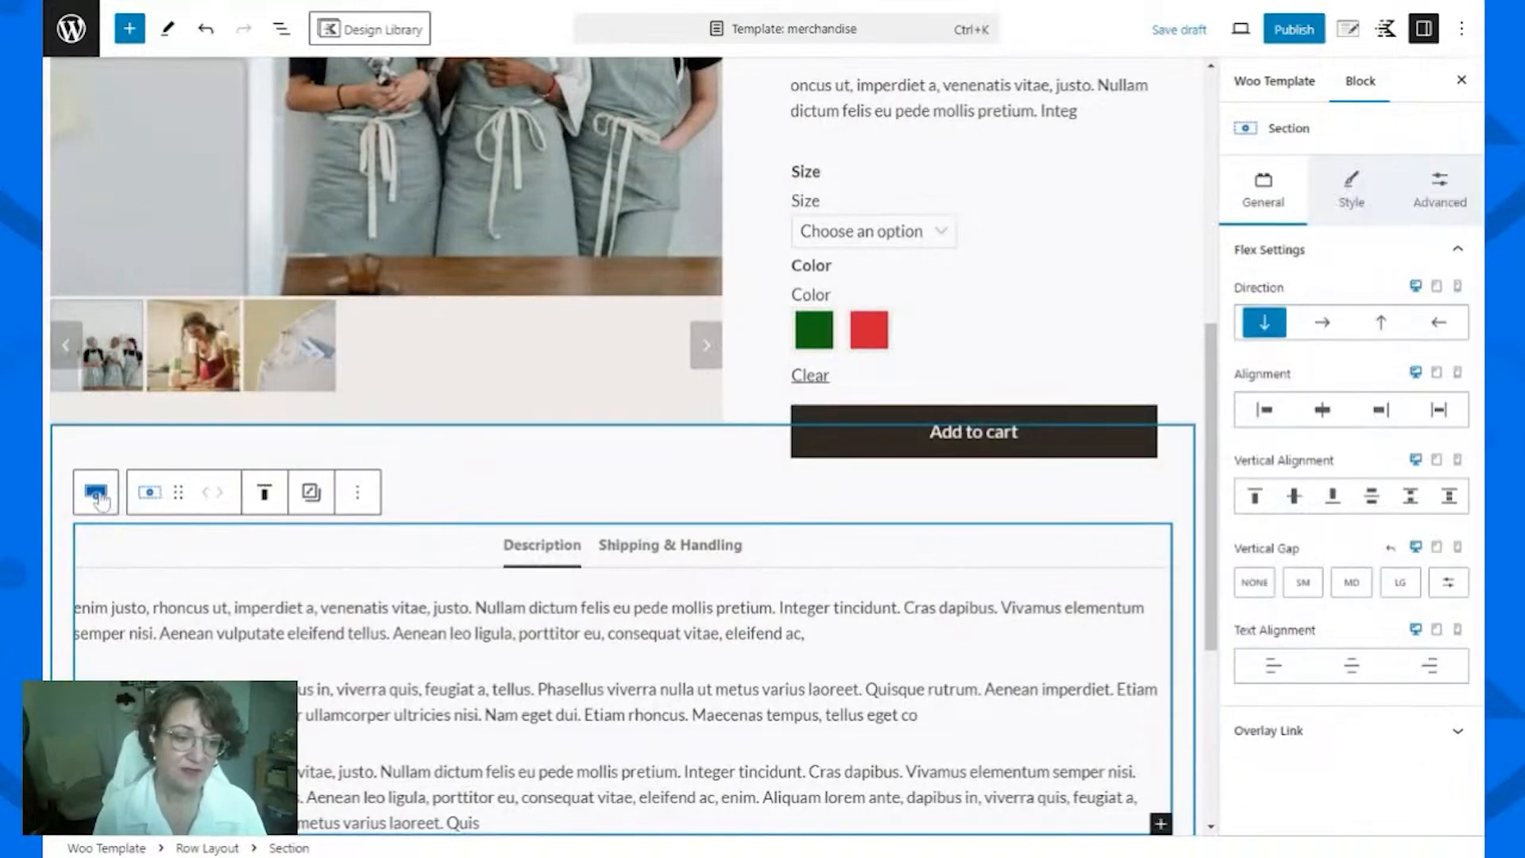
pyautogui.click(96, 496)
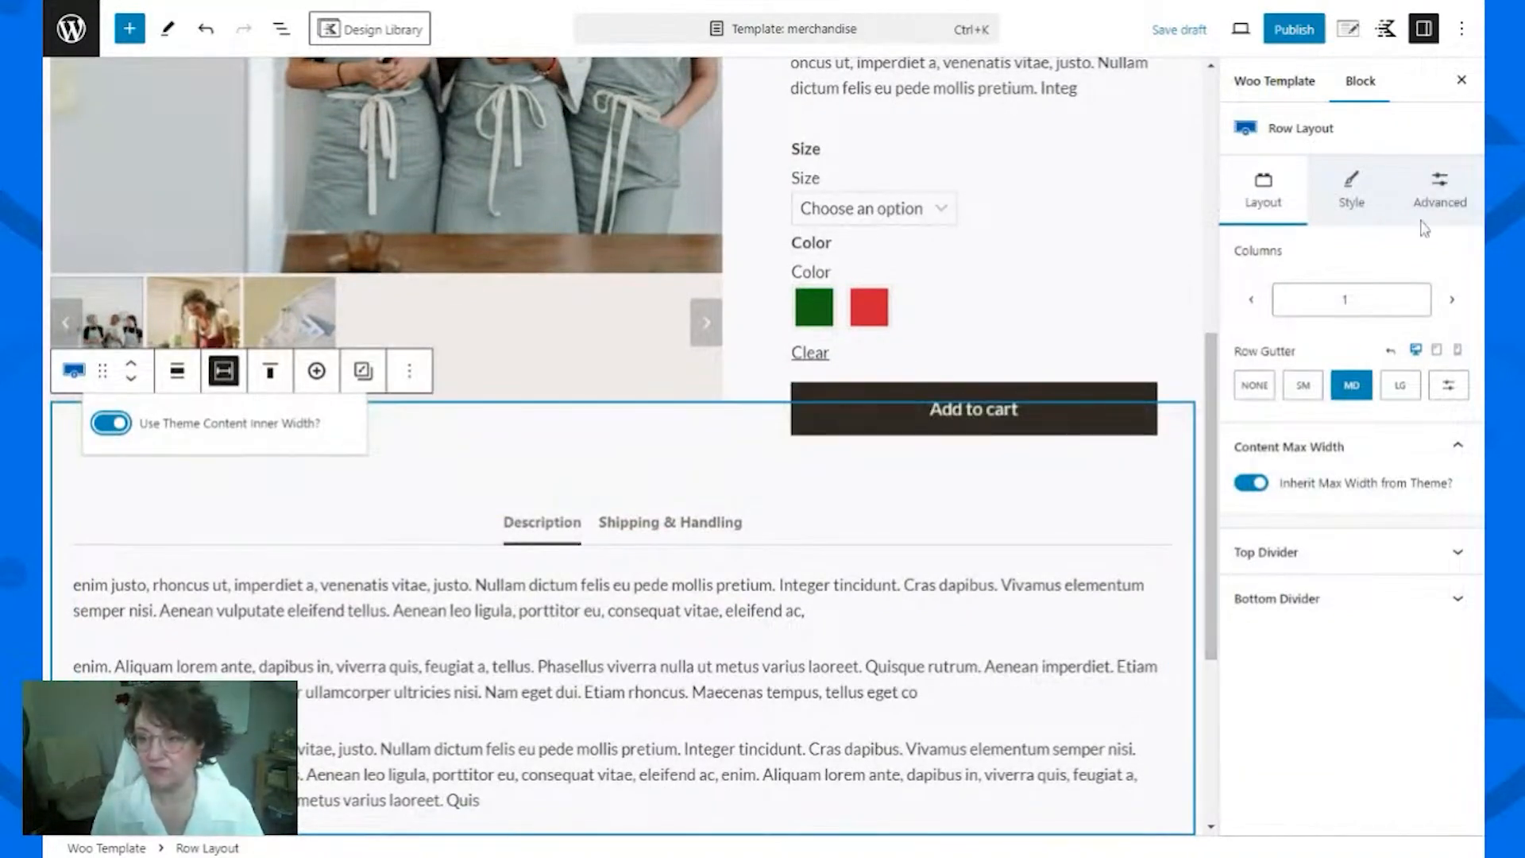
pyautogui.click(1414, 299)
pyautogui.click(1273, 429)
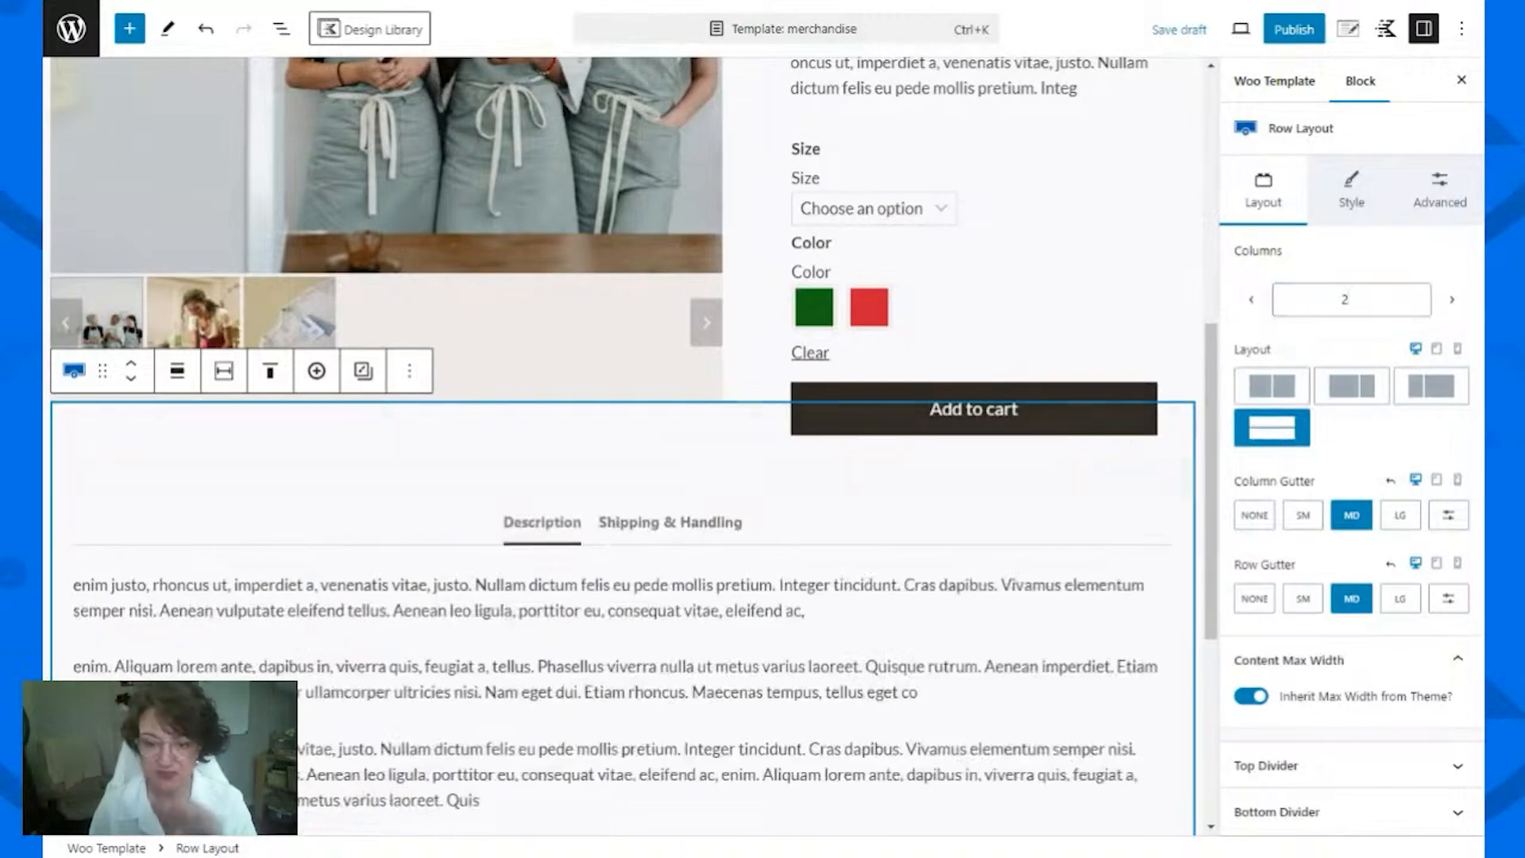
# Step: Insert a Product Carousel block in the empty second section of the product tabs' row
pyautogui.scroll(-5, 685, 571)
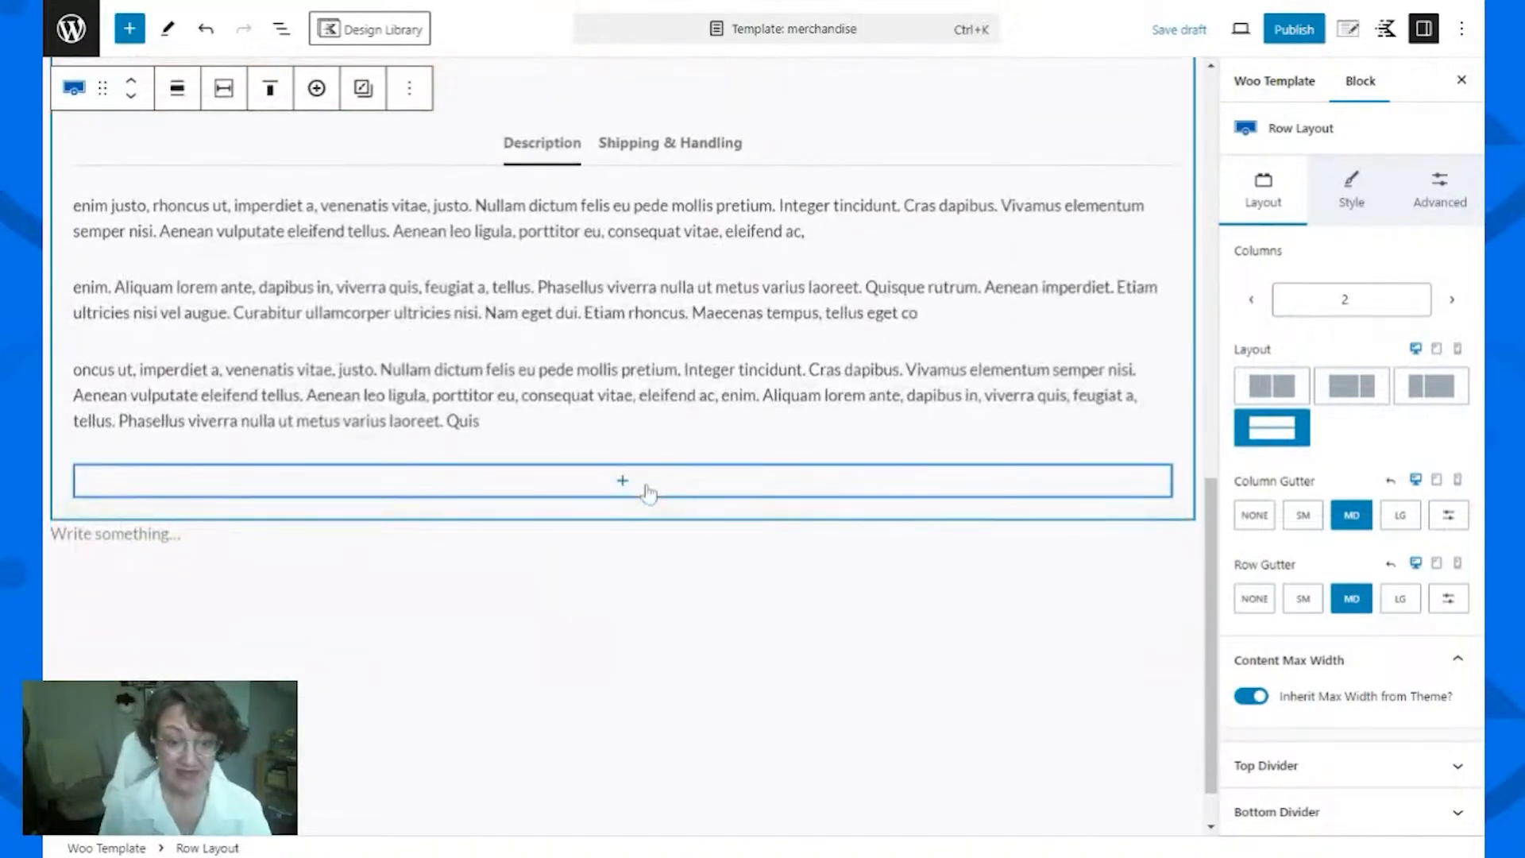
pyautogui.click(649, 494)
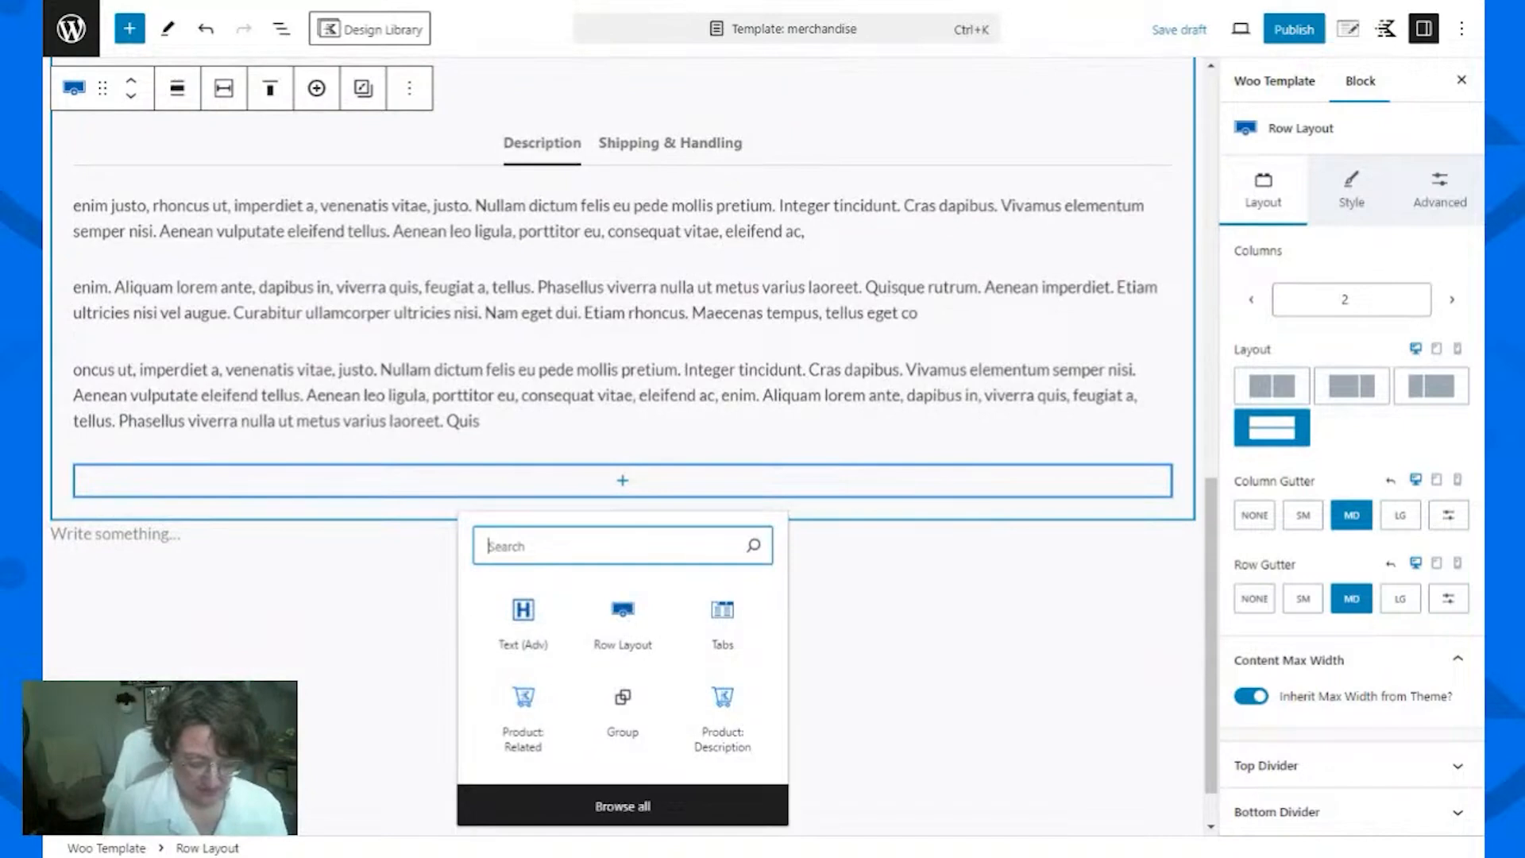
pyautogui.write('product')
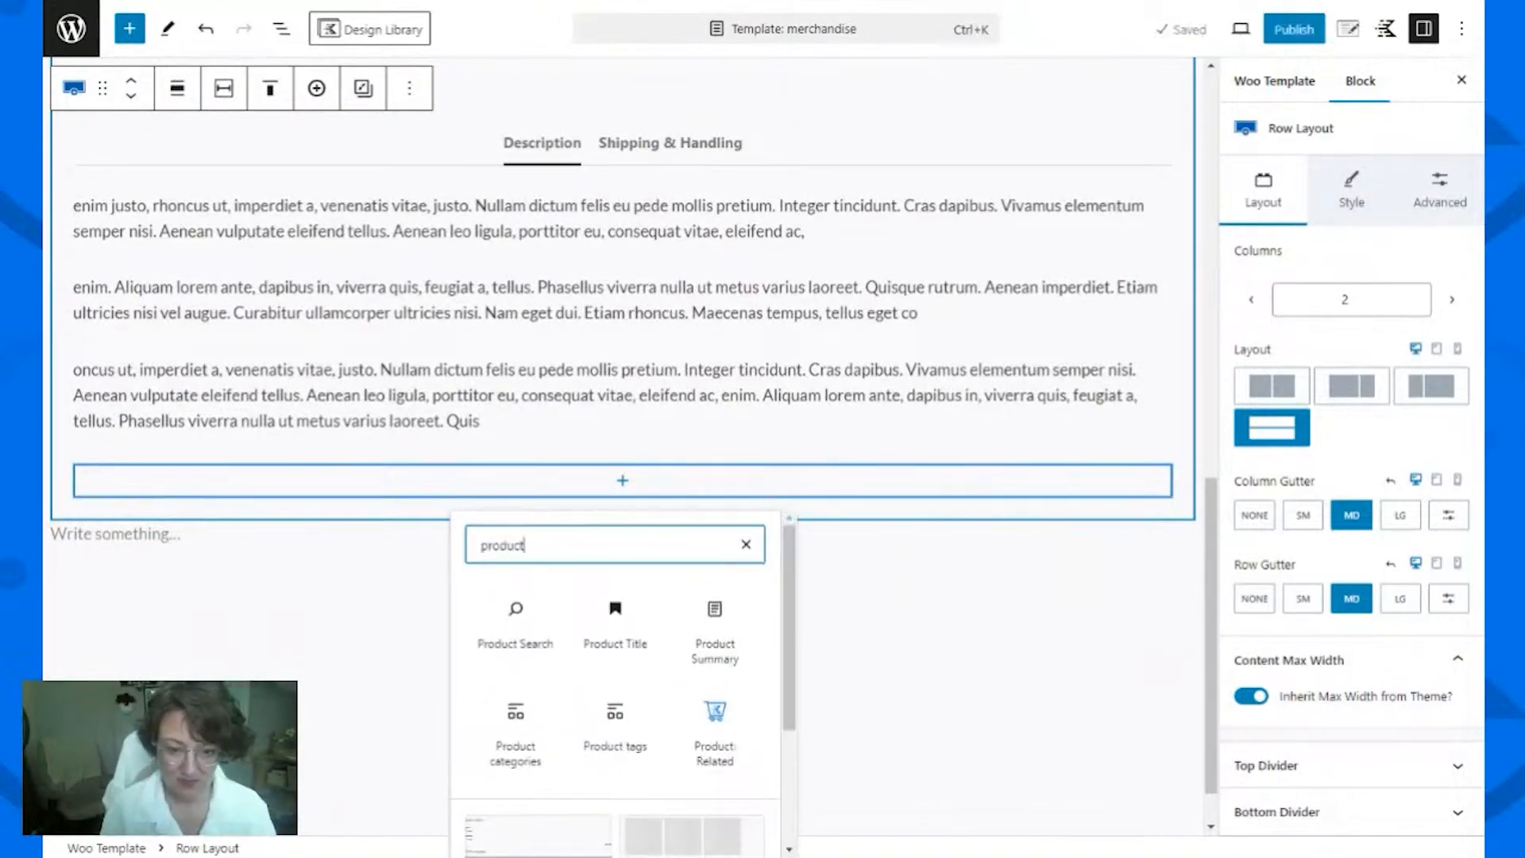
pyautogui.write(' carou')
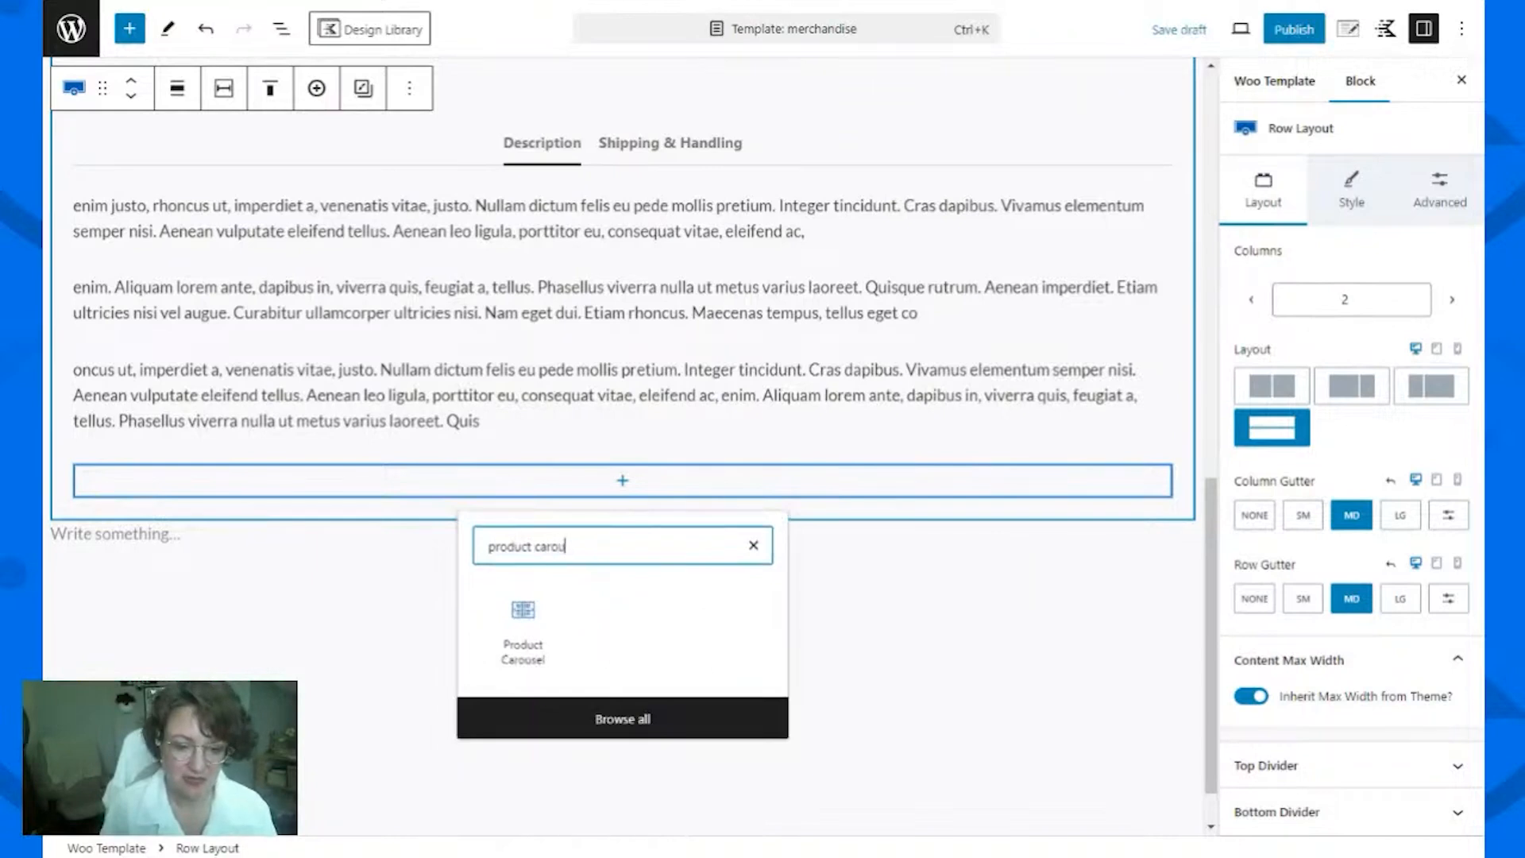
pyautogui.click(548, 618)
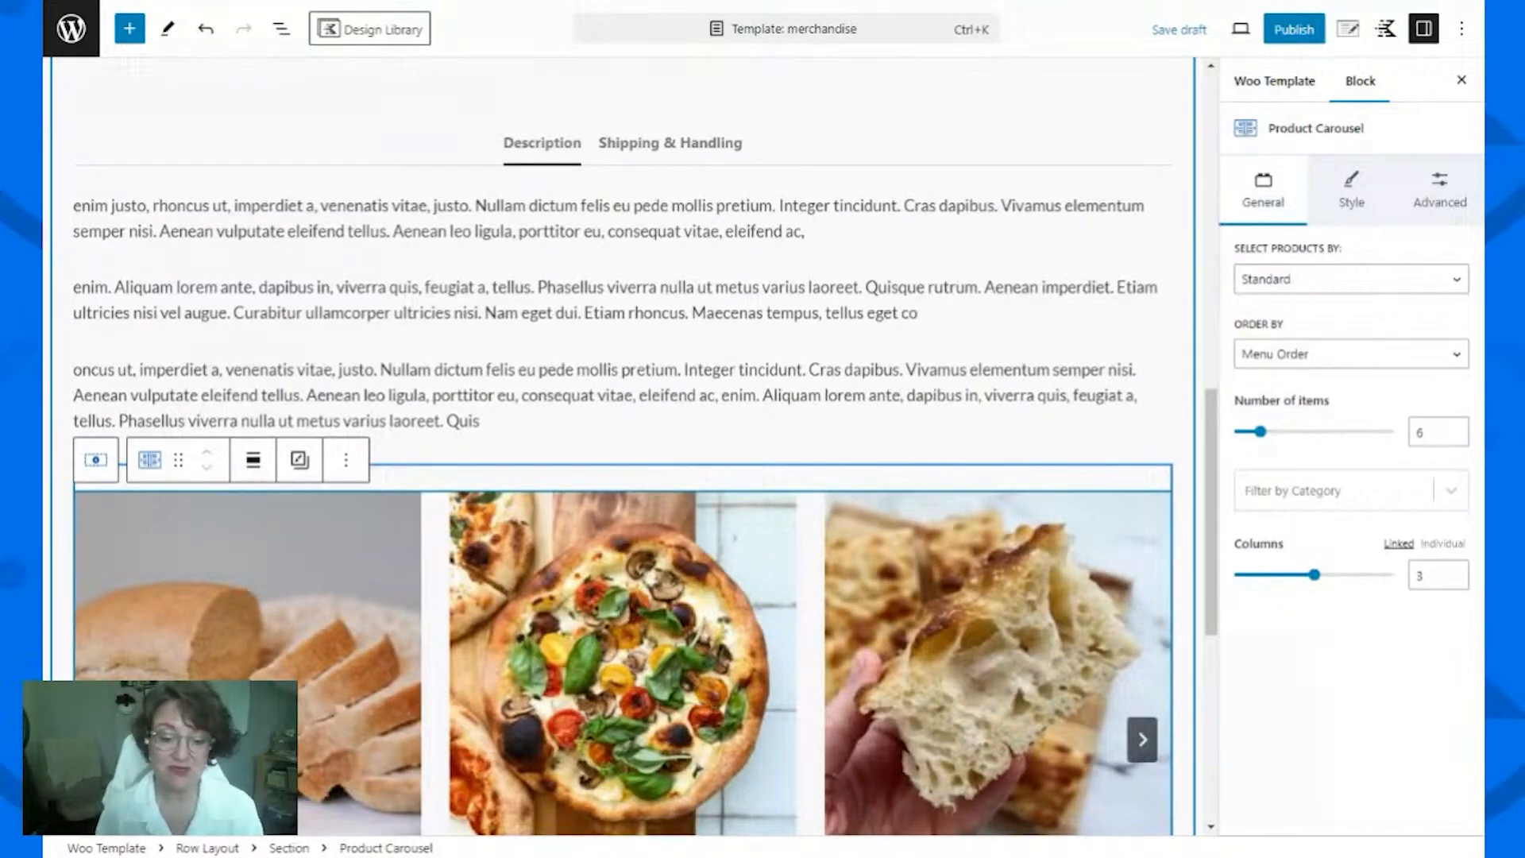
# Step: Set the product carousel to 4 items and 4 columns
pyautogui.scroll(-3, 928, 656)
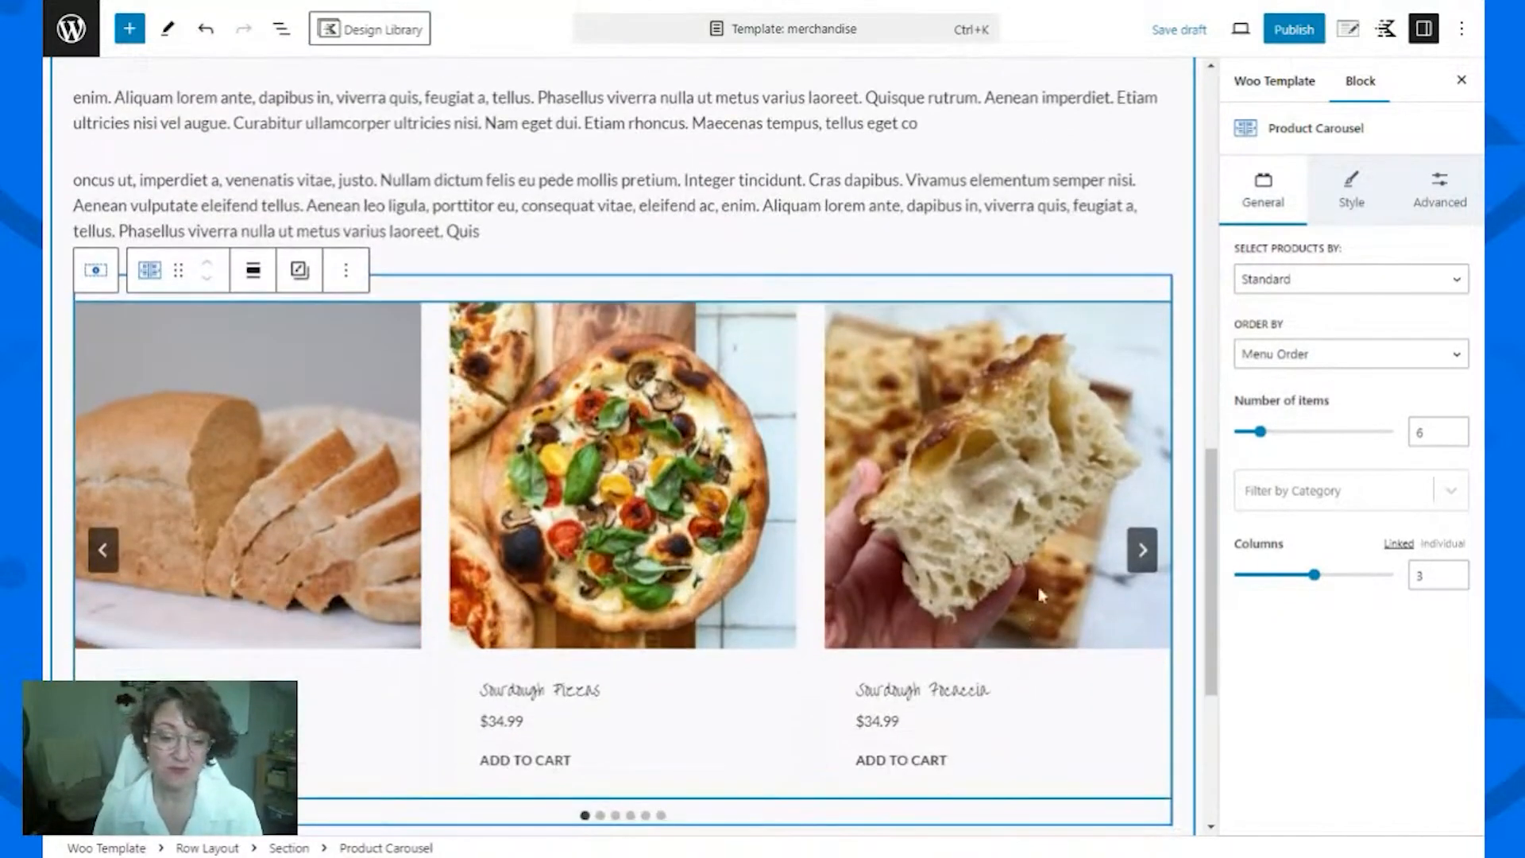
pyautogui.click(1455, 436)
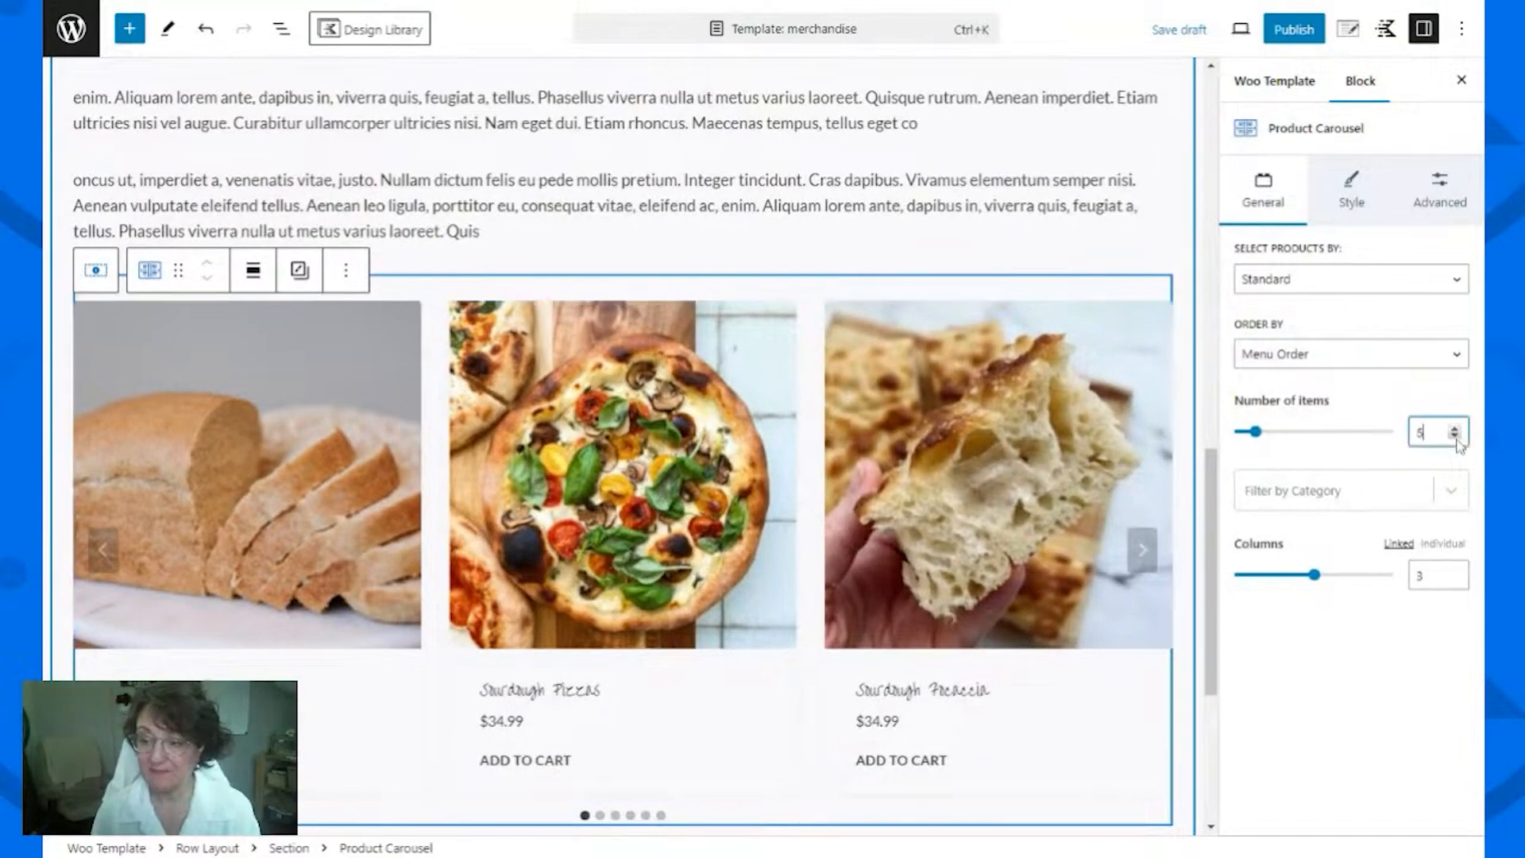
pyautogui.click(1455, 436)
pyautogui.click(1455, 571)
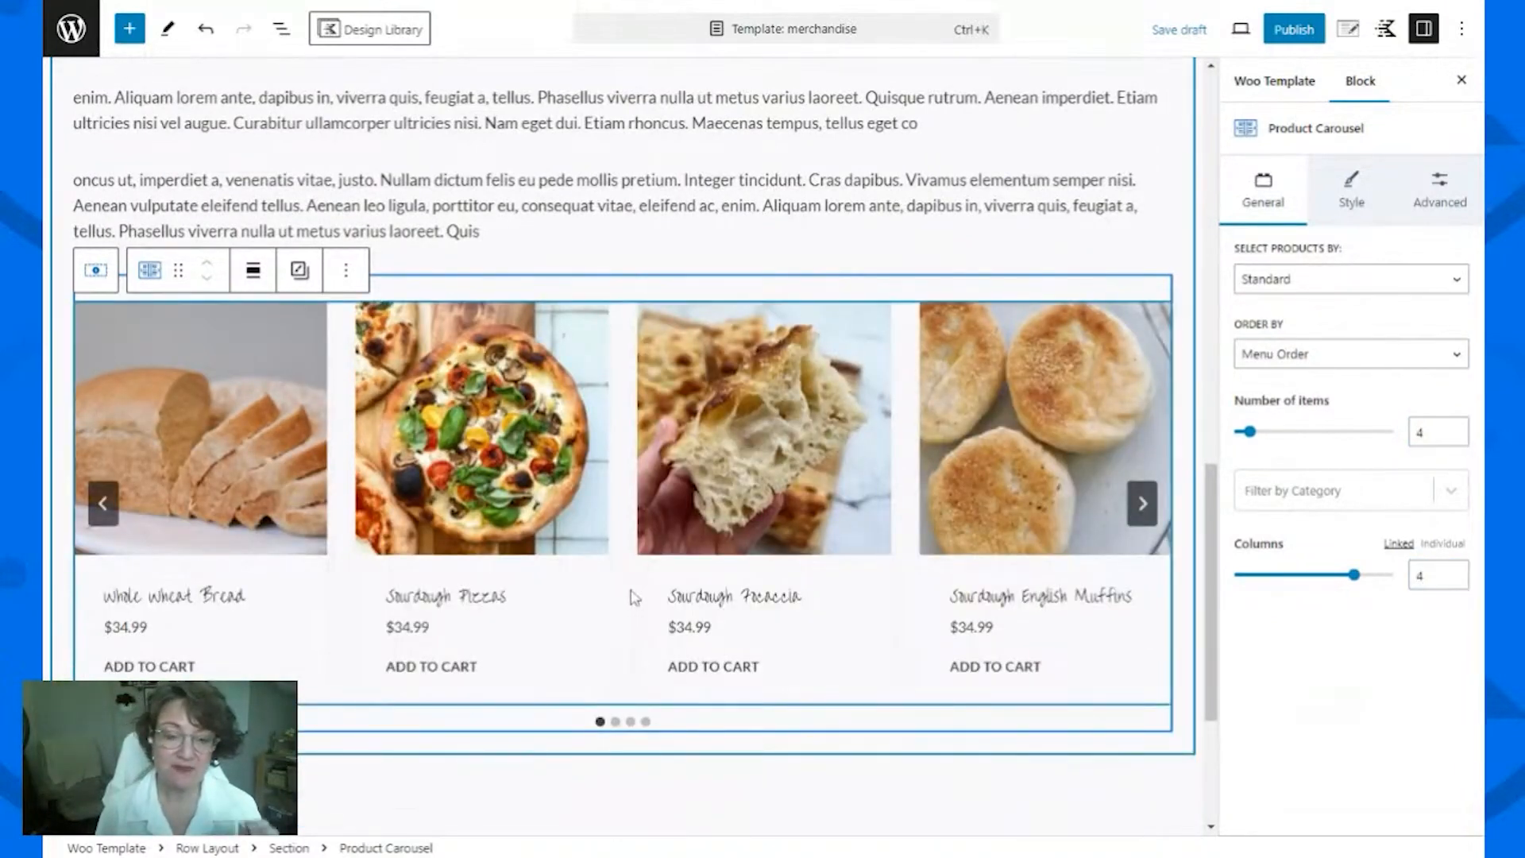
# Step: Make the carousel select products individually and choose Denim Aprons, Cozy Sweatshirt, Another TShirt and Baking is My Therapy Tee
pyautogui.scroll(4, 633, 597)
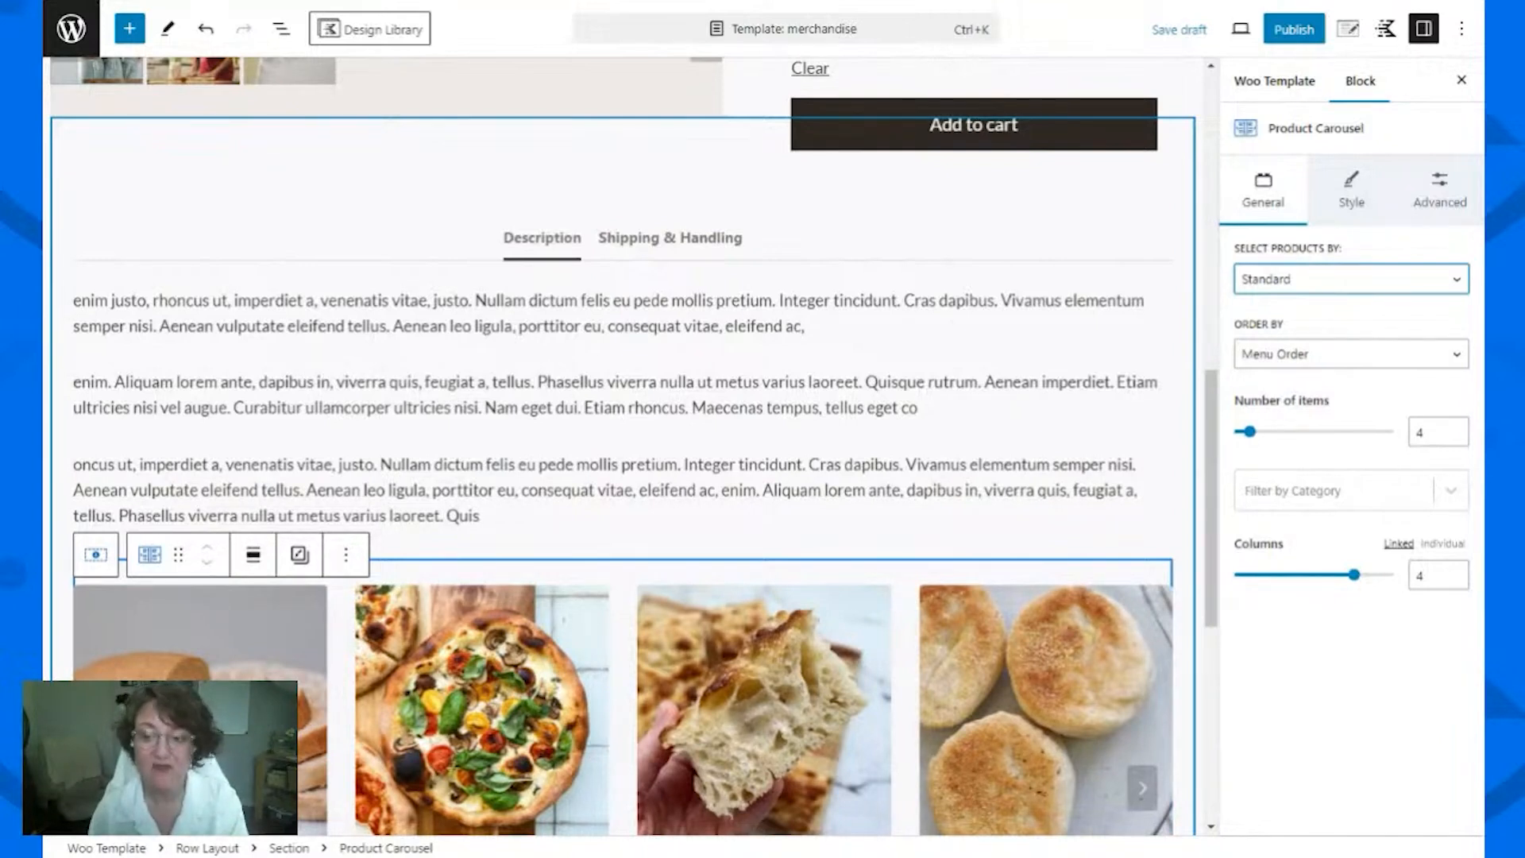
pyautogui.click(1302, 322)
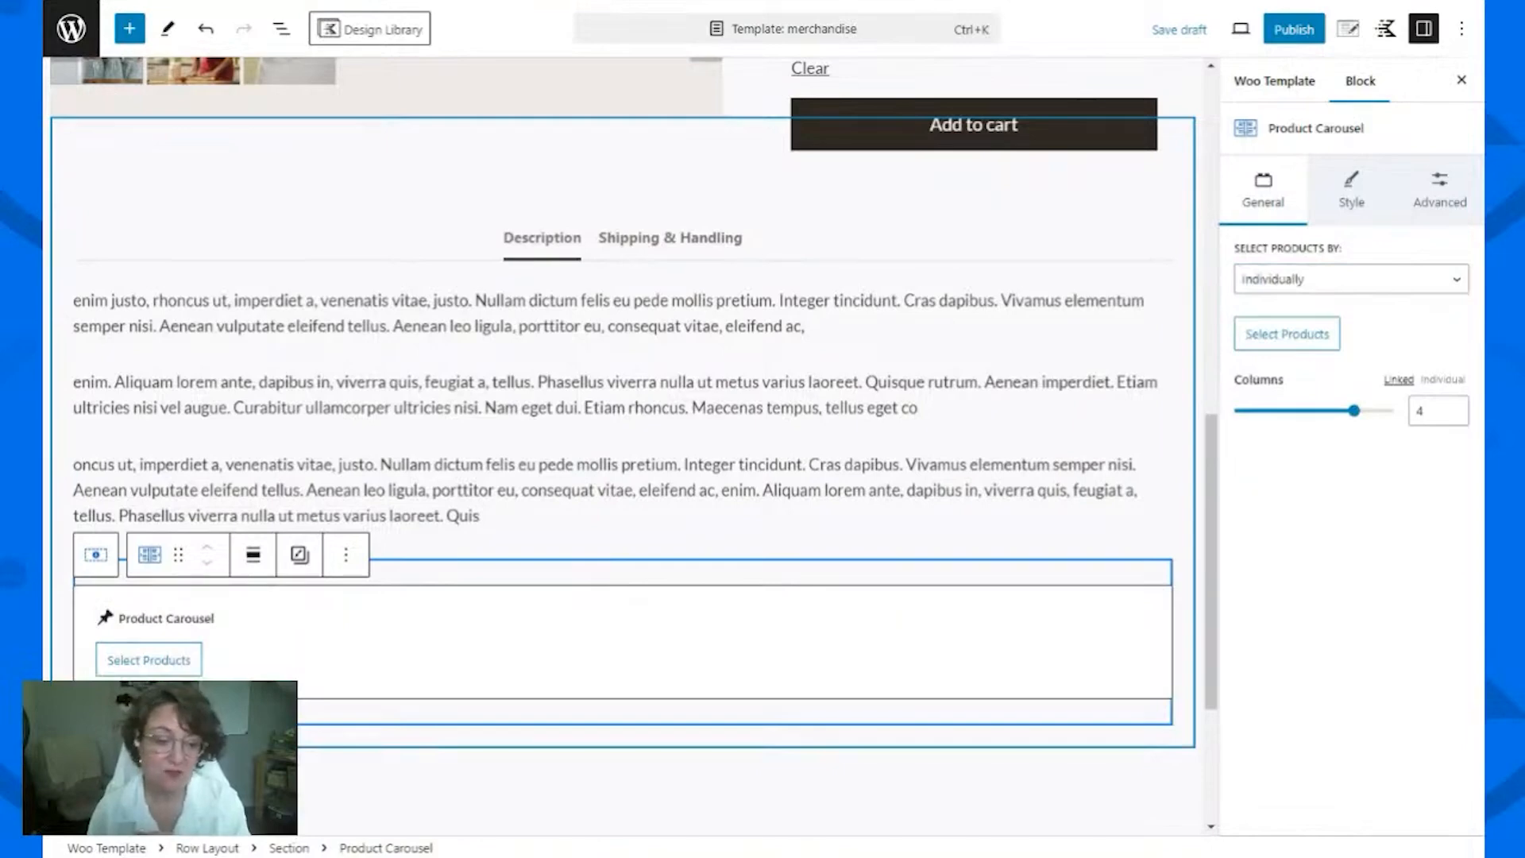
pyautogui.click(149, 660)
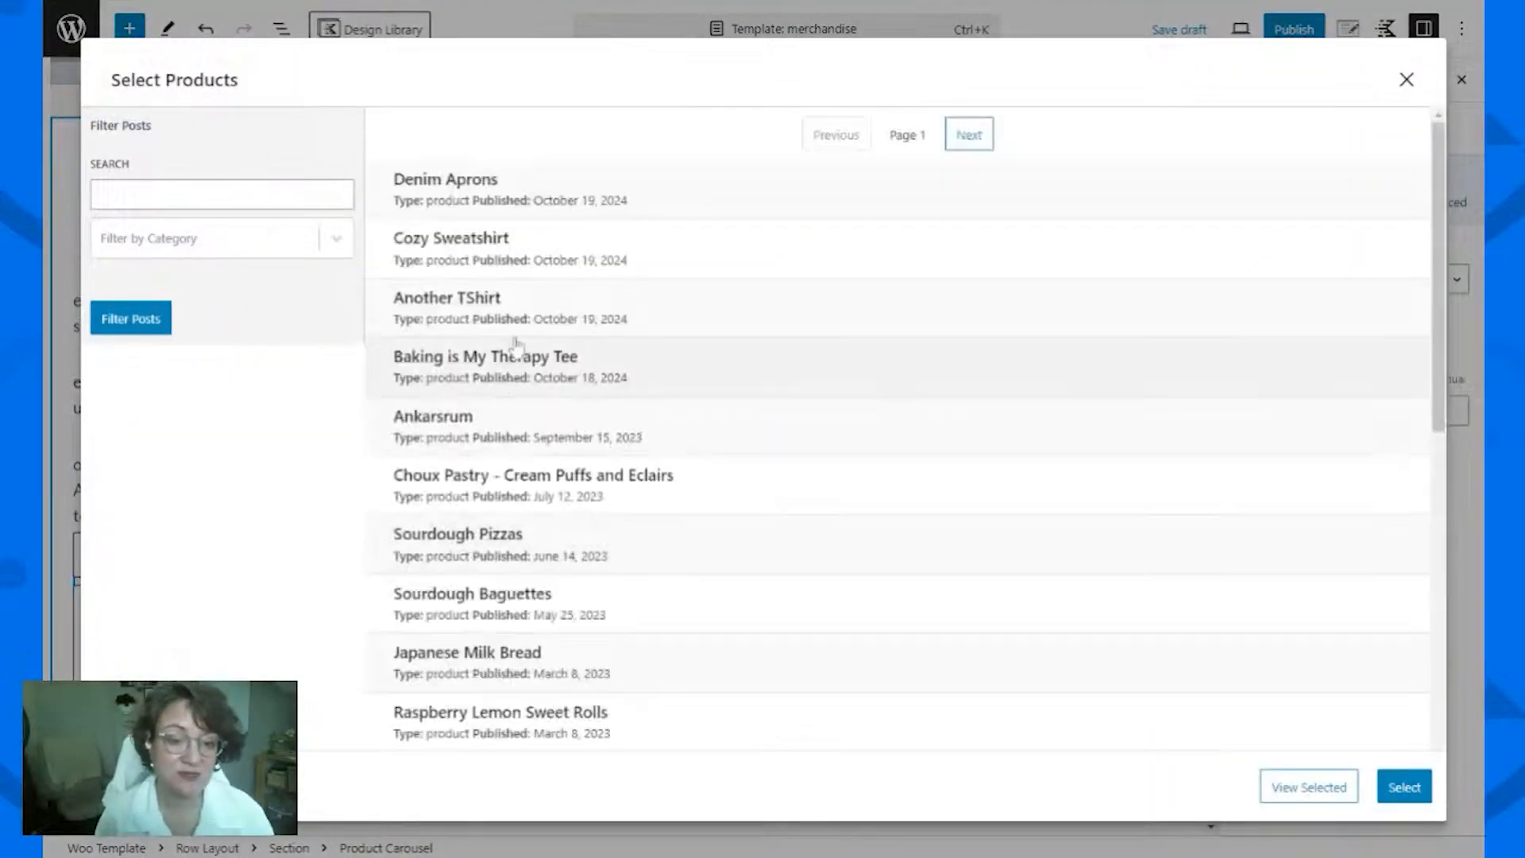
pyautogui.click(499, 315)
pyautogui.click(497, 266)
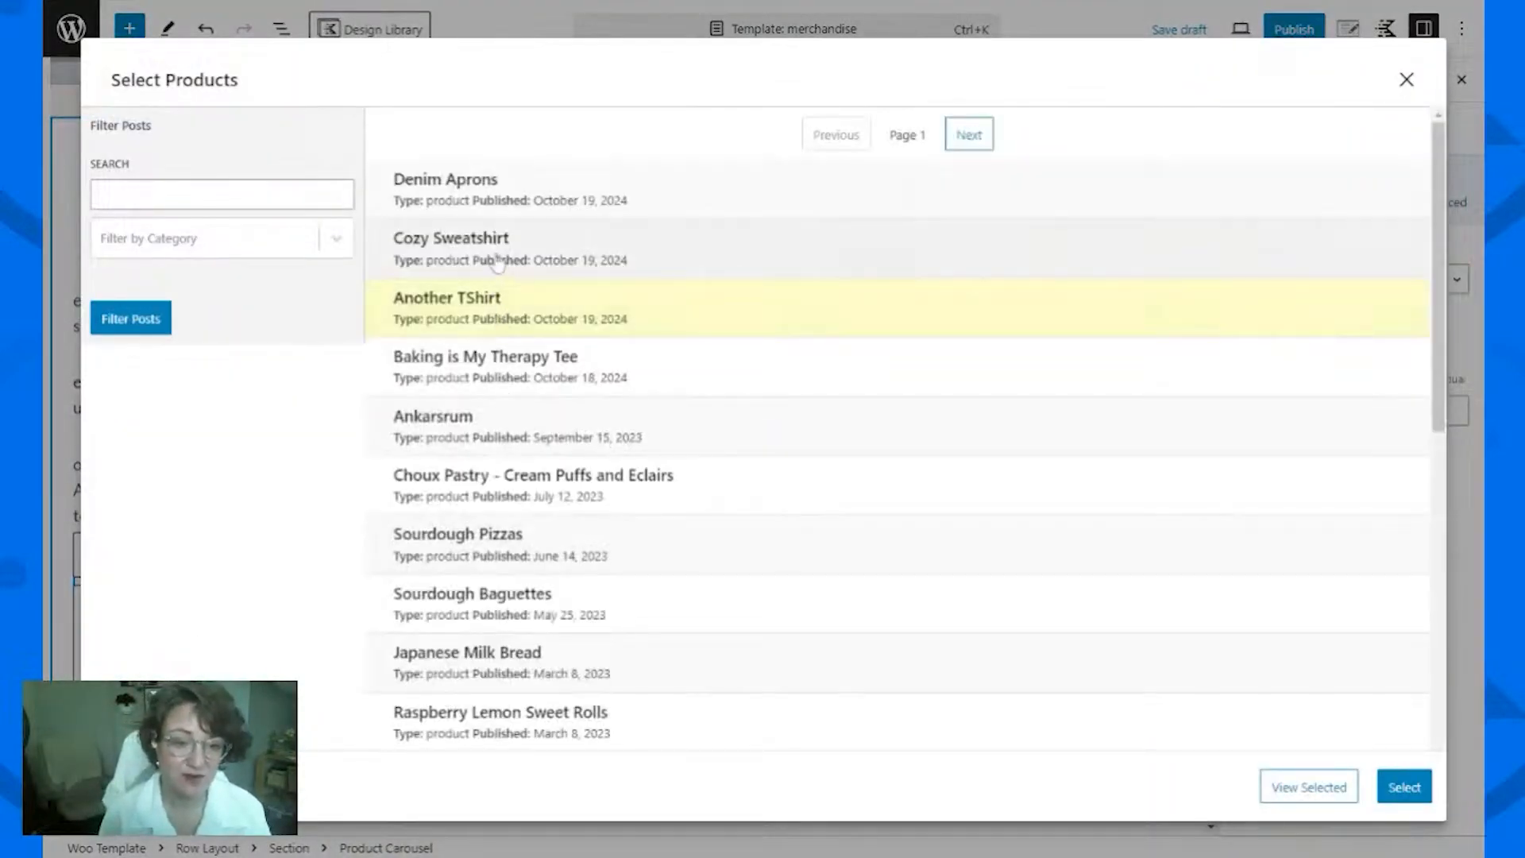
pyautogui.click(486, 203)
pyautogui.click(539, 375)
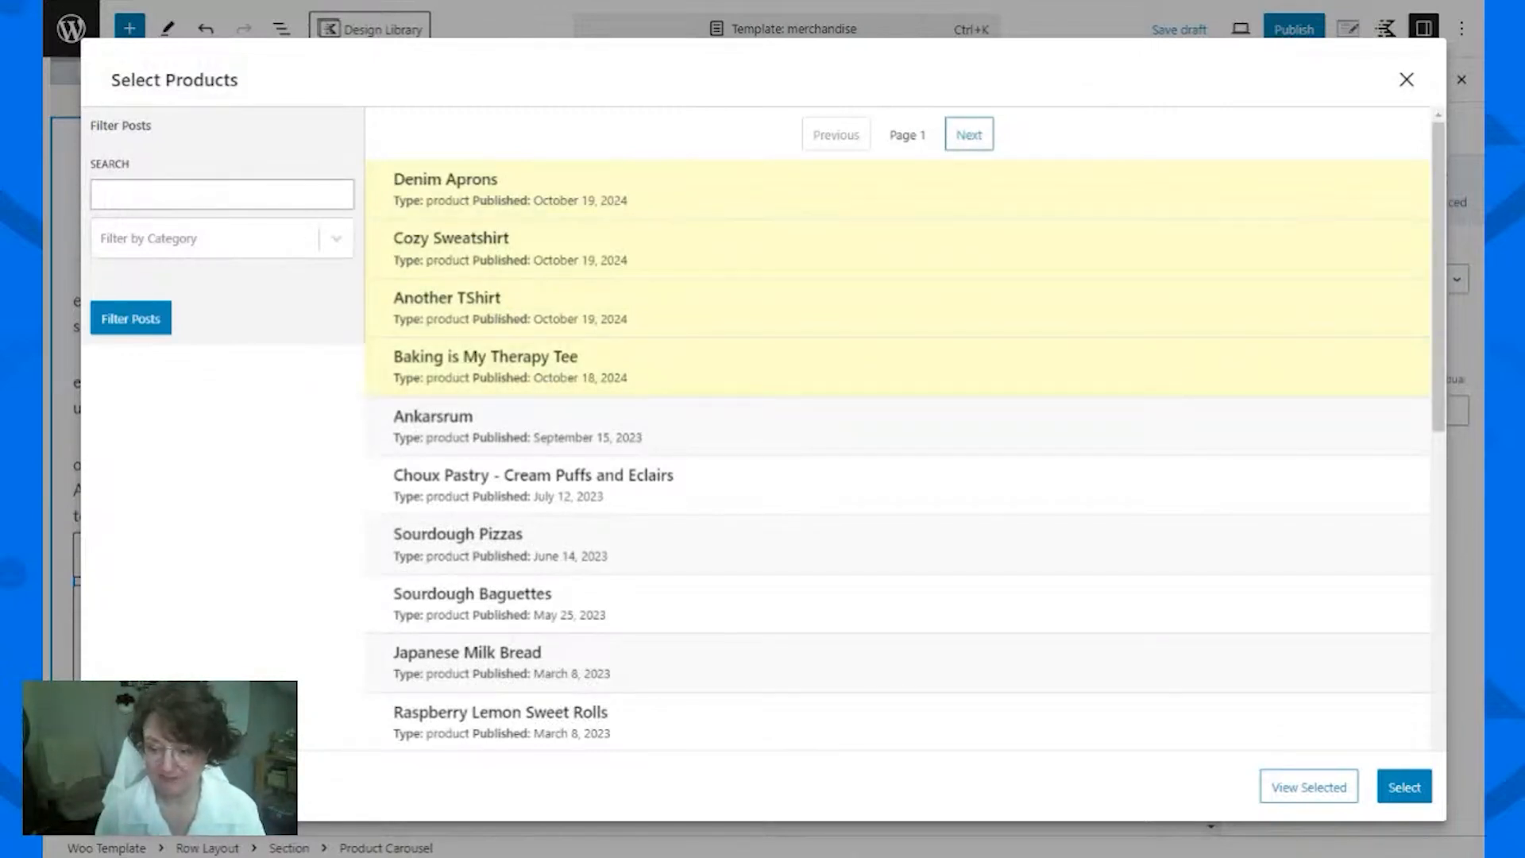
pyautogui.click(1405, 787)
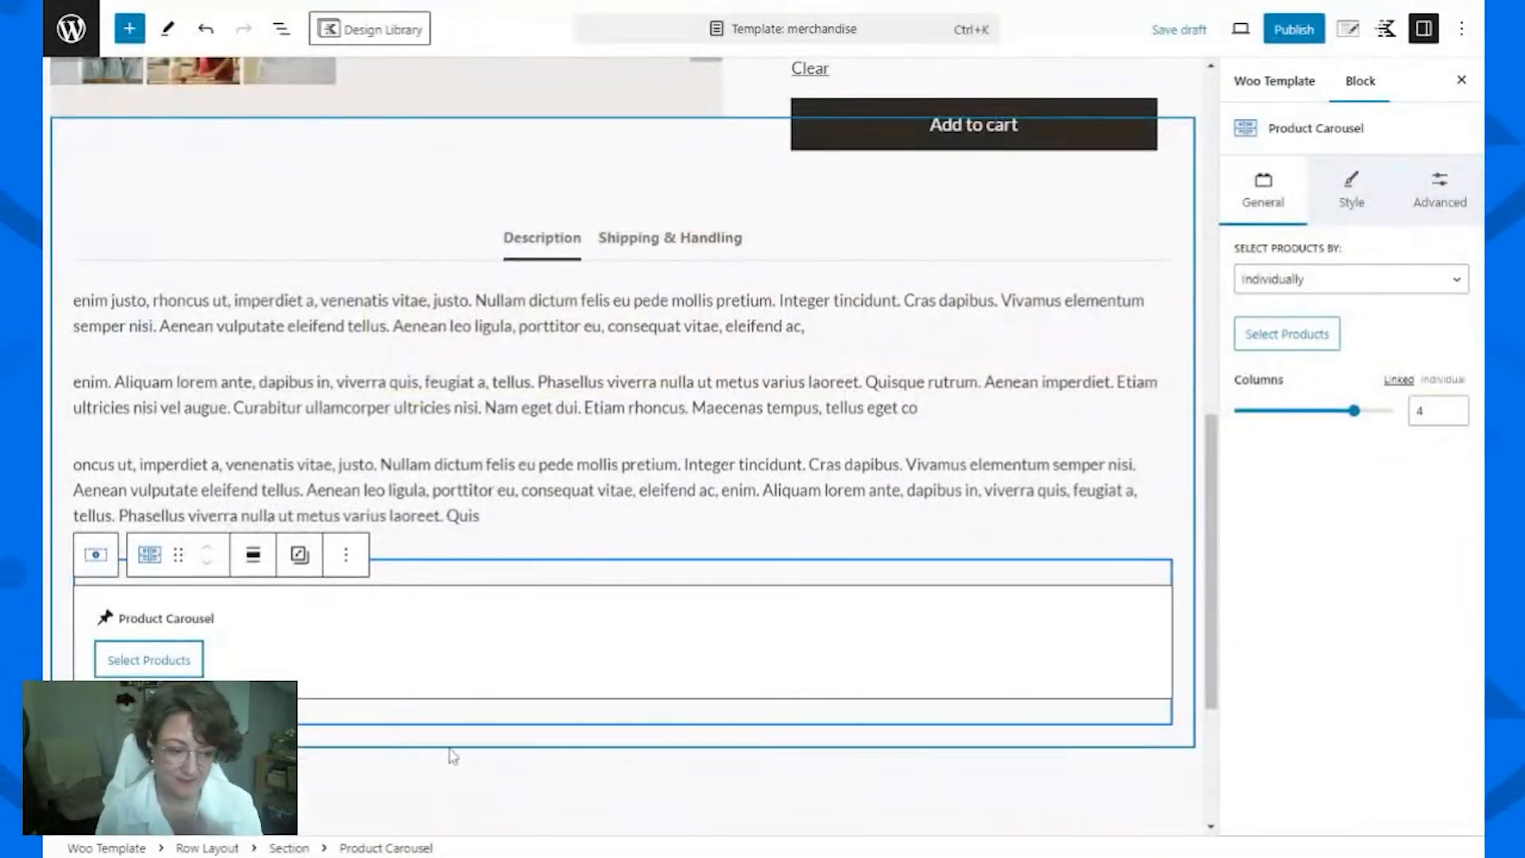
pyautogui.scroll(-5, 579, 556)
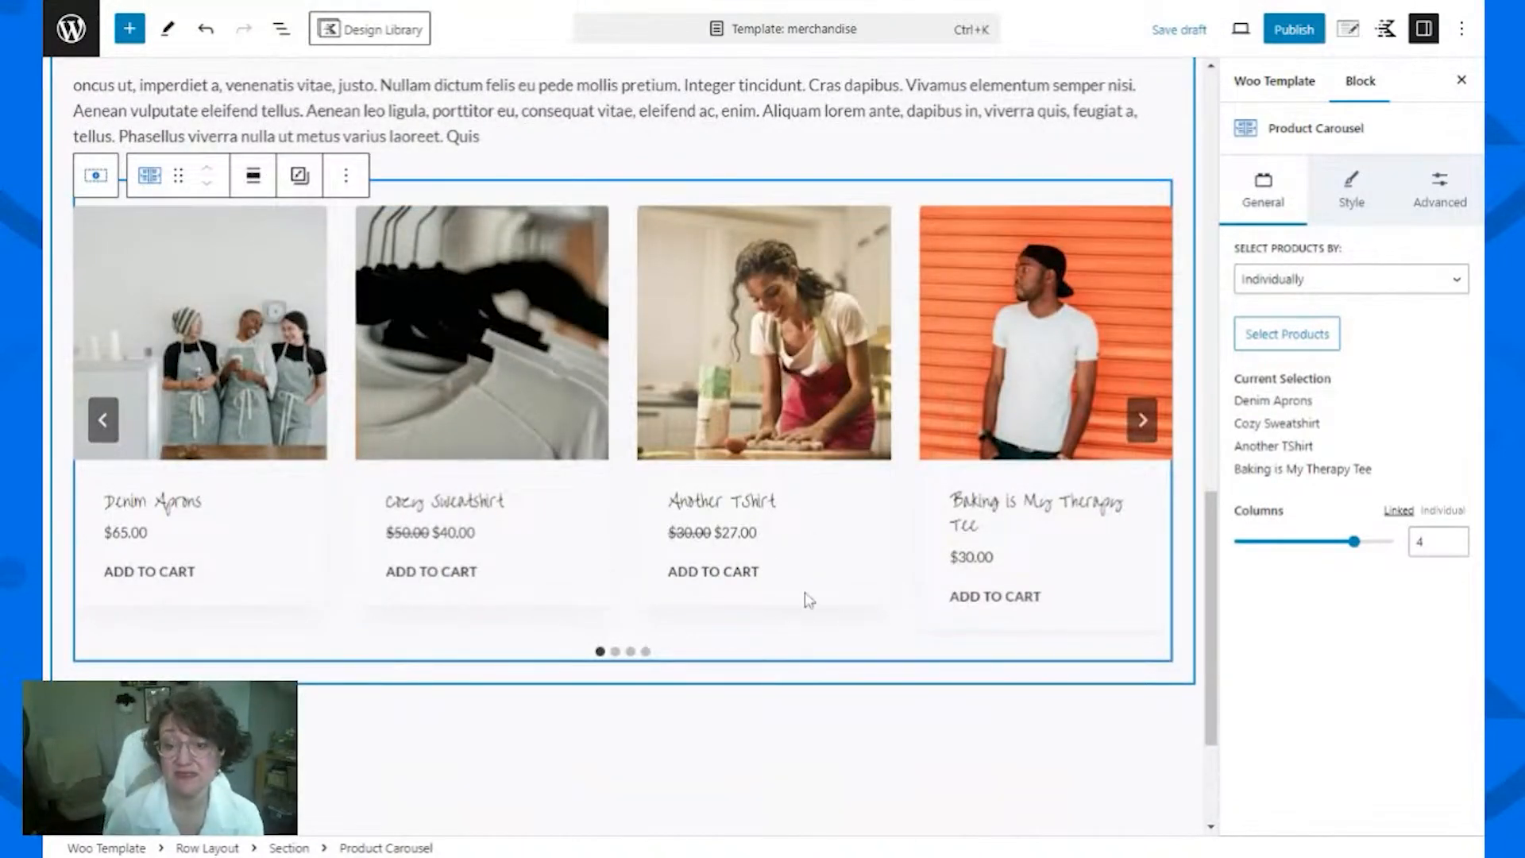
pyautogui.scroll(5, 908, 611)
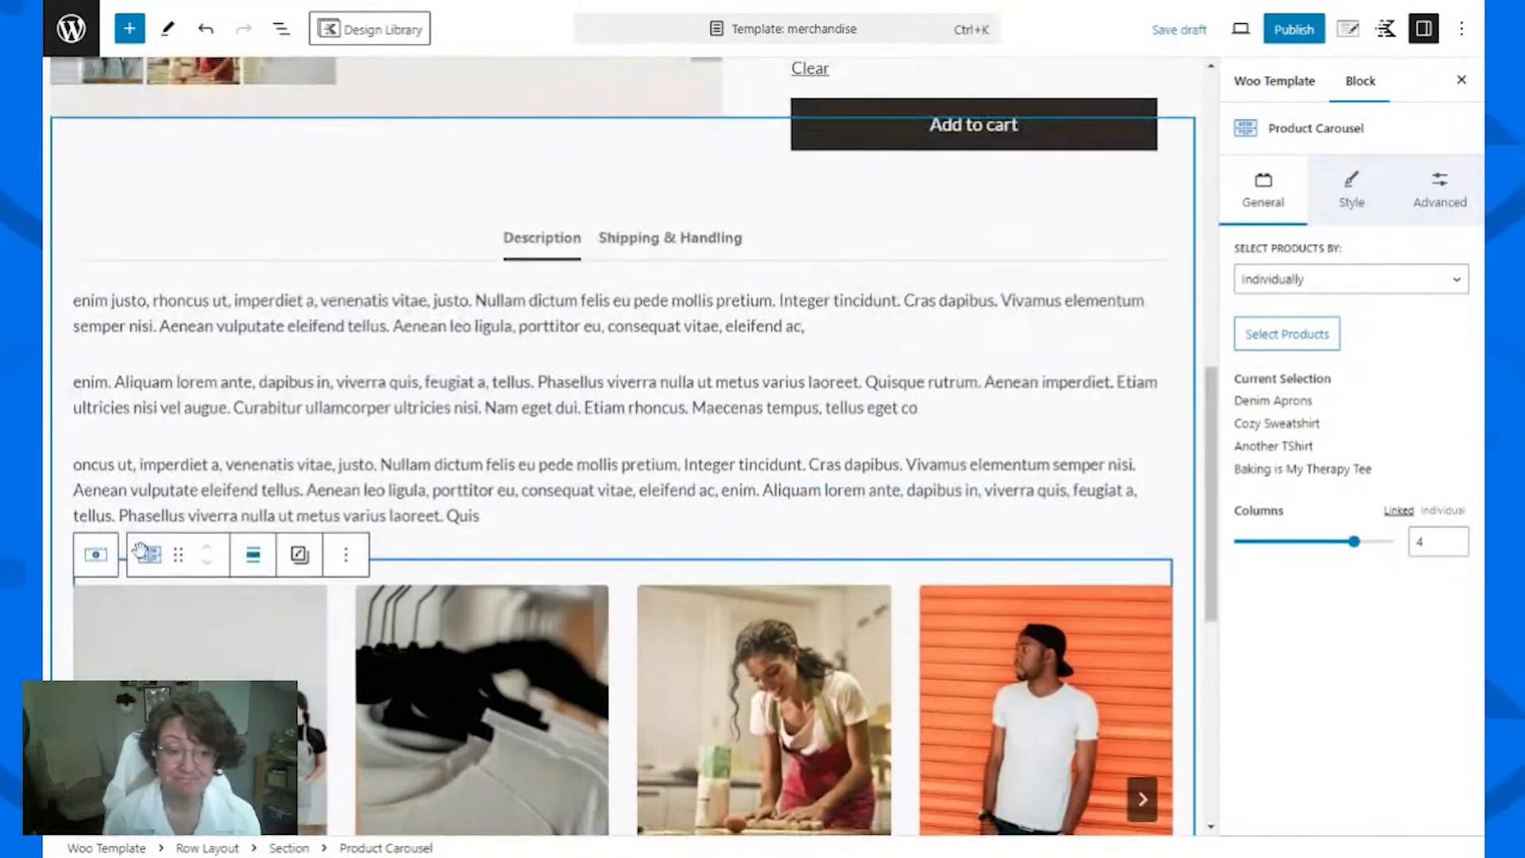
pyautogui.scroll(5, 555, 436)
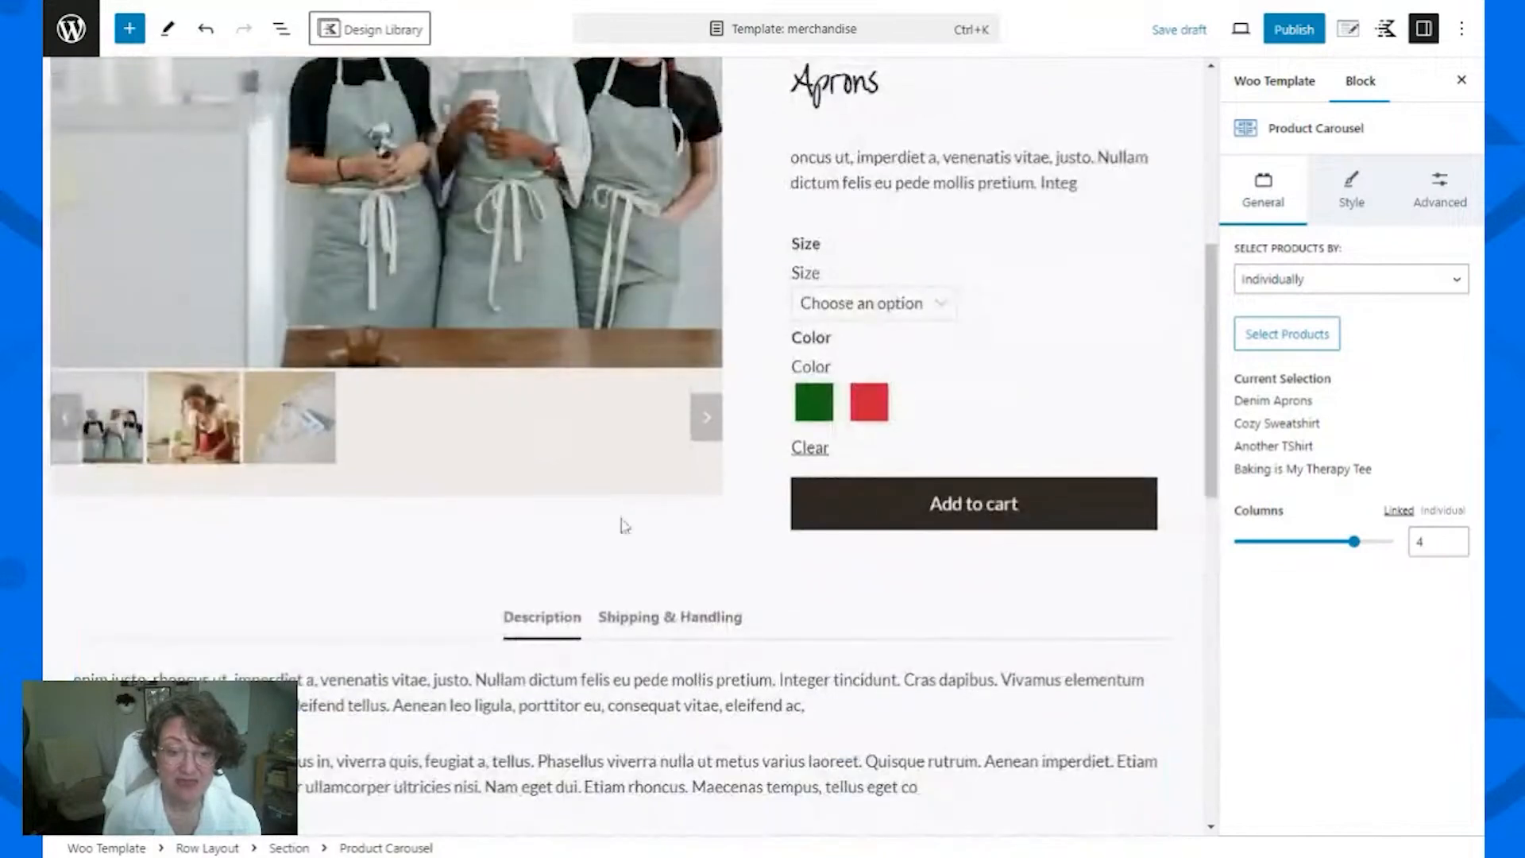
pyautogui.scroll(-5, 626, 526)
pyautogui.click(618, 563)
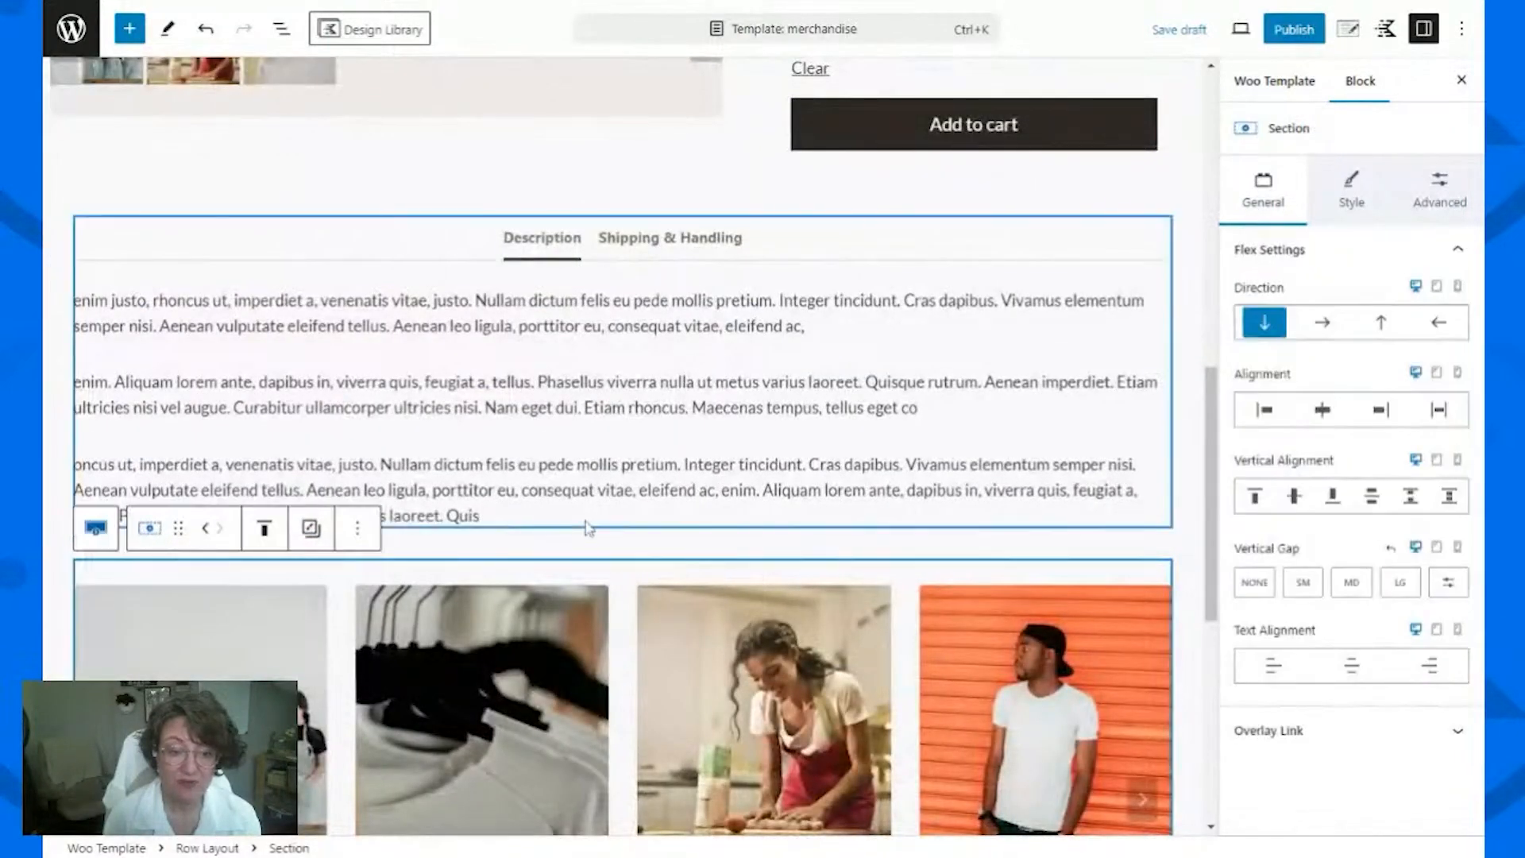
pyautogui.click(587, 521)
pyautogui.click(506, 548)
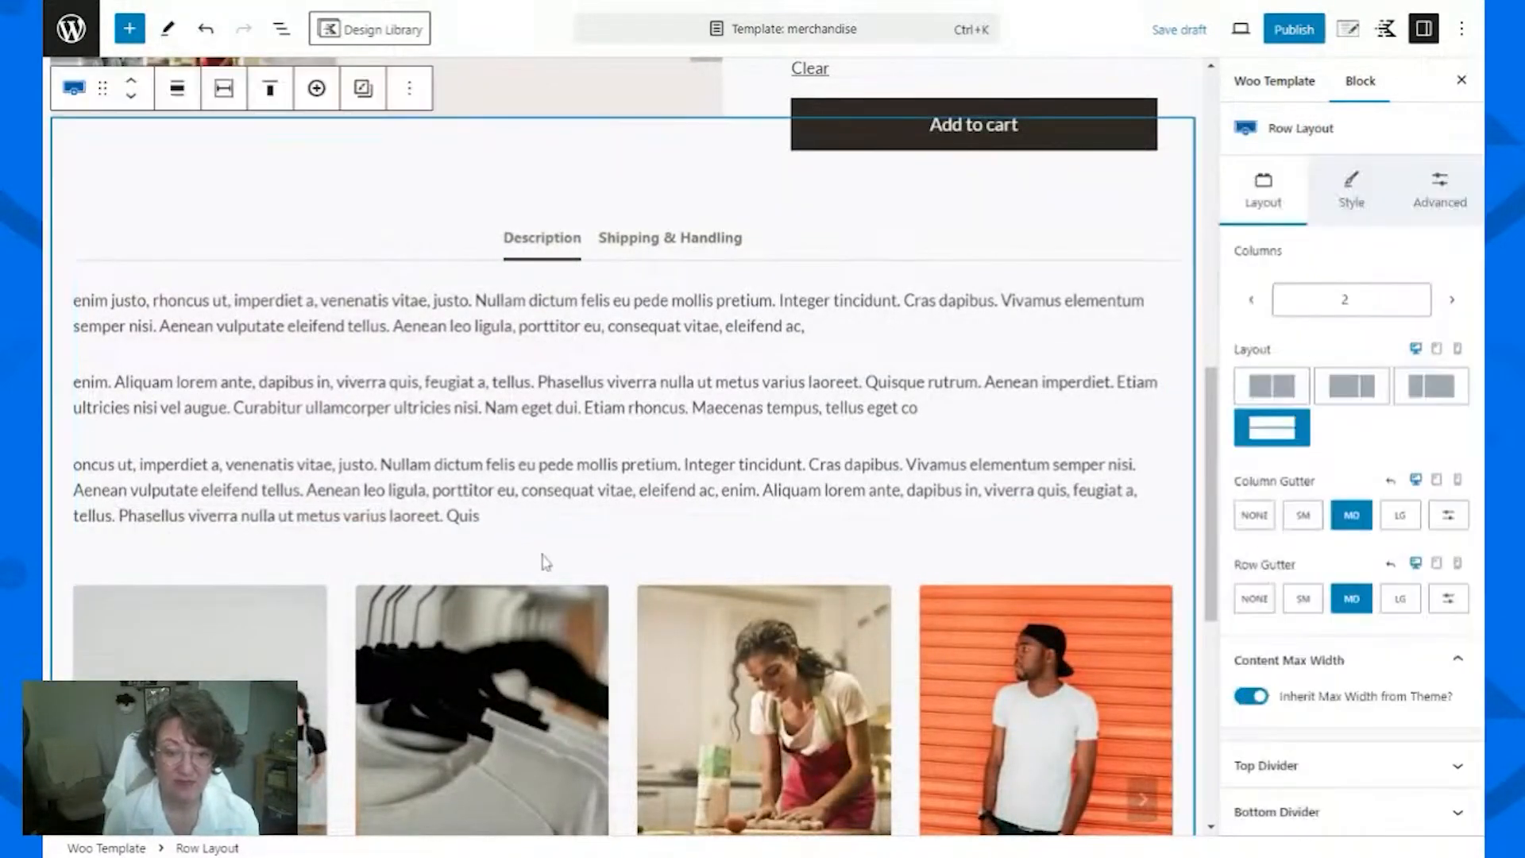
pyautogui.click(618, 573)
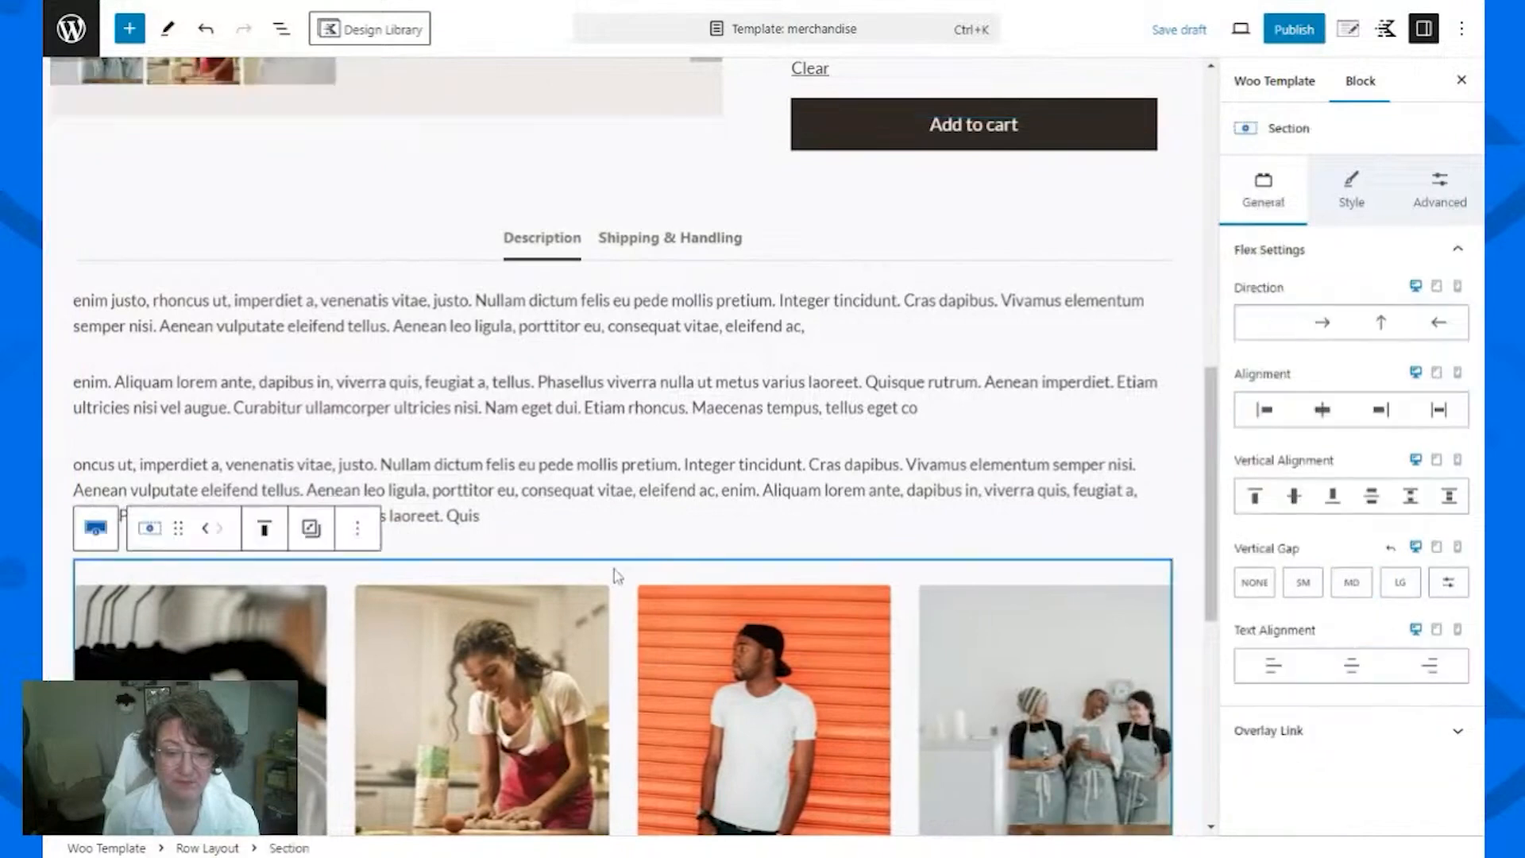
# Step: Add a Text (Adv) block reading "Most Popular This Week" below the tabs and carousel row, and move it above that row
pyautogui.scroll(-5, 656, 611)
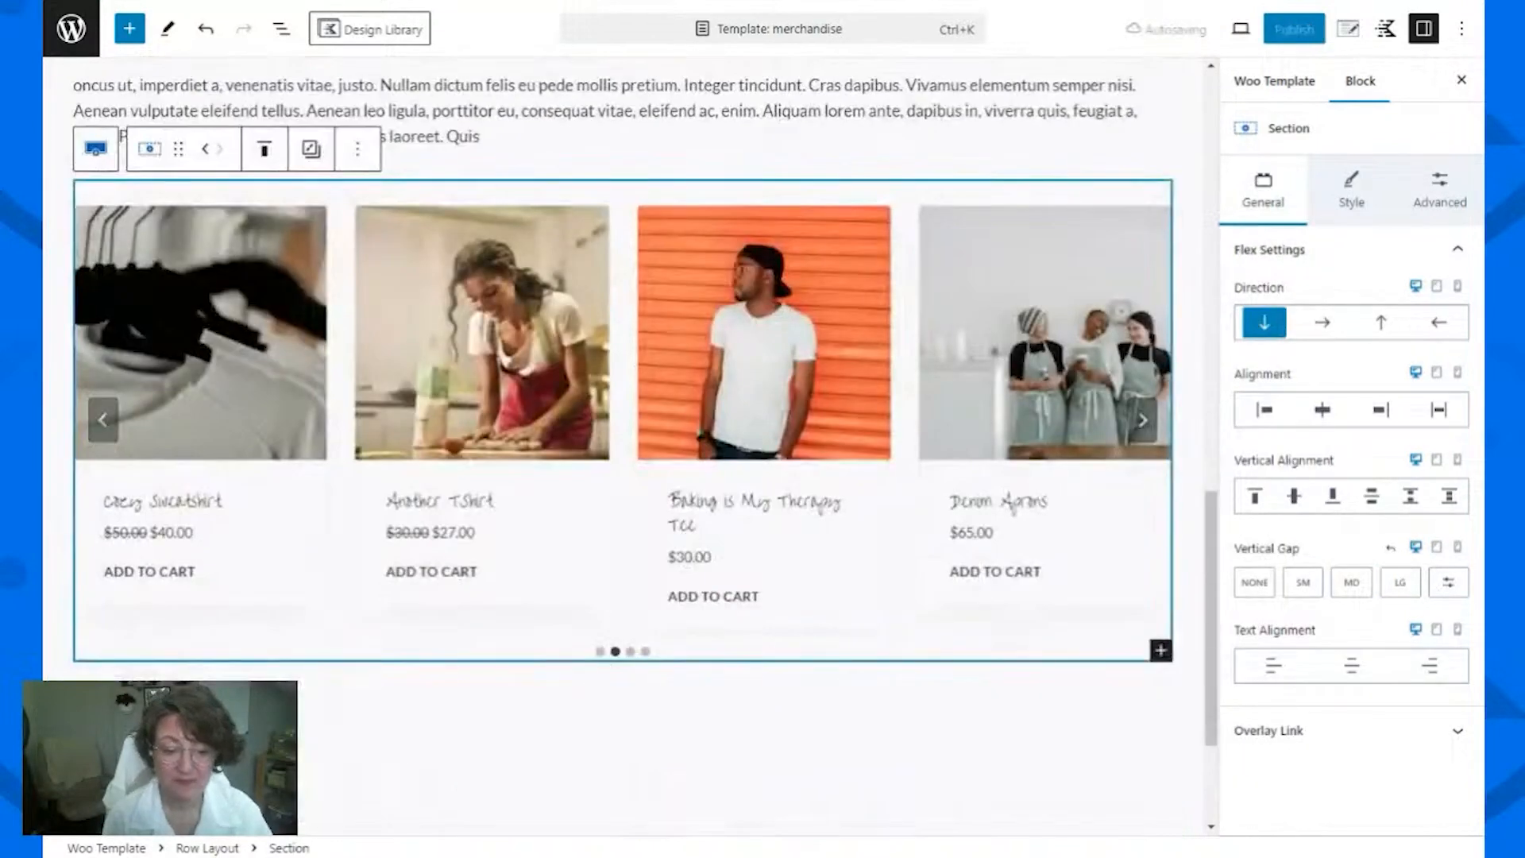
pyautogui.click(627, 705)
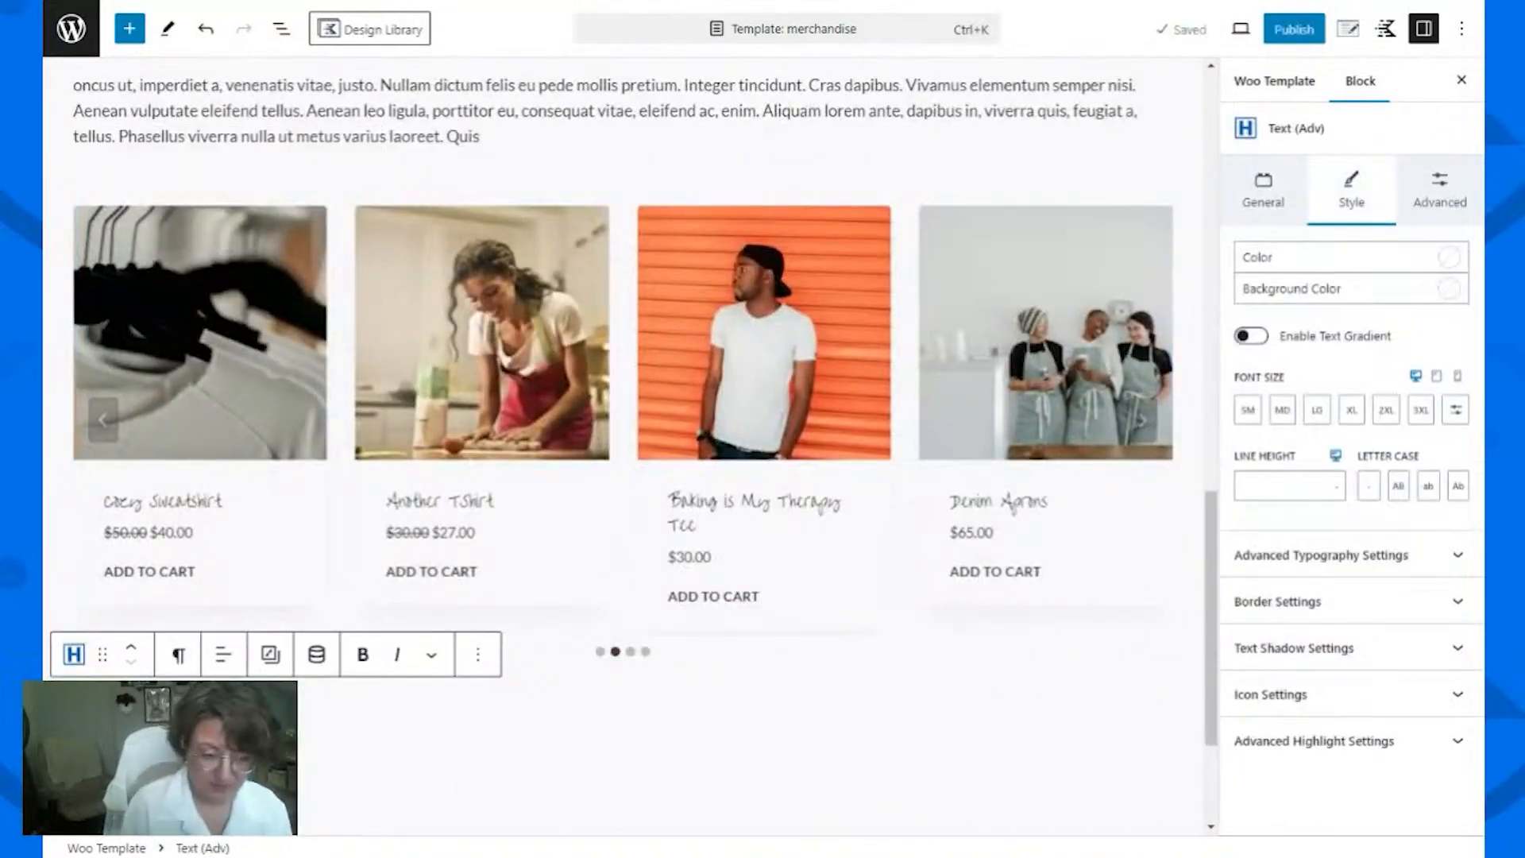
pyautogui.write('/p')
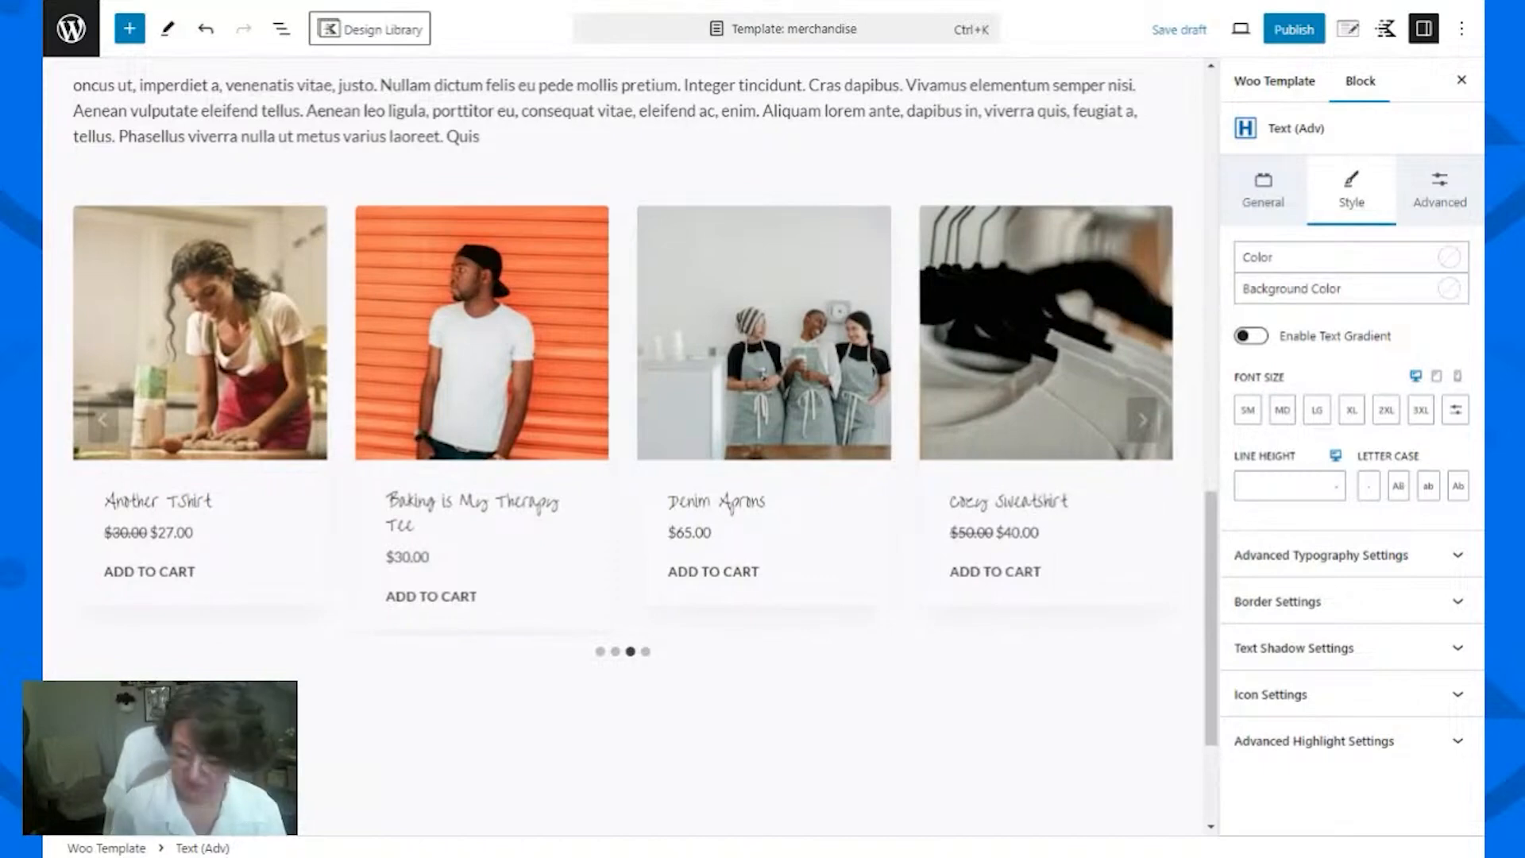
pyautogui.click(124, 645)
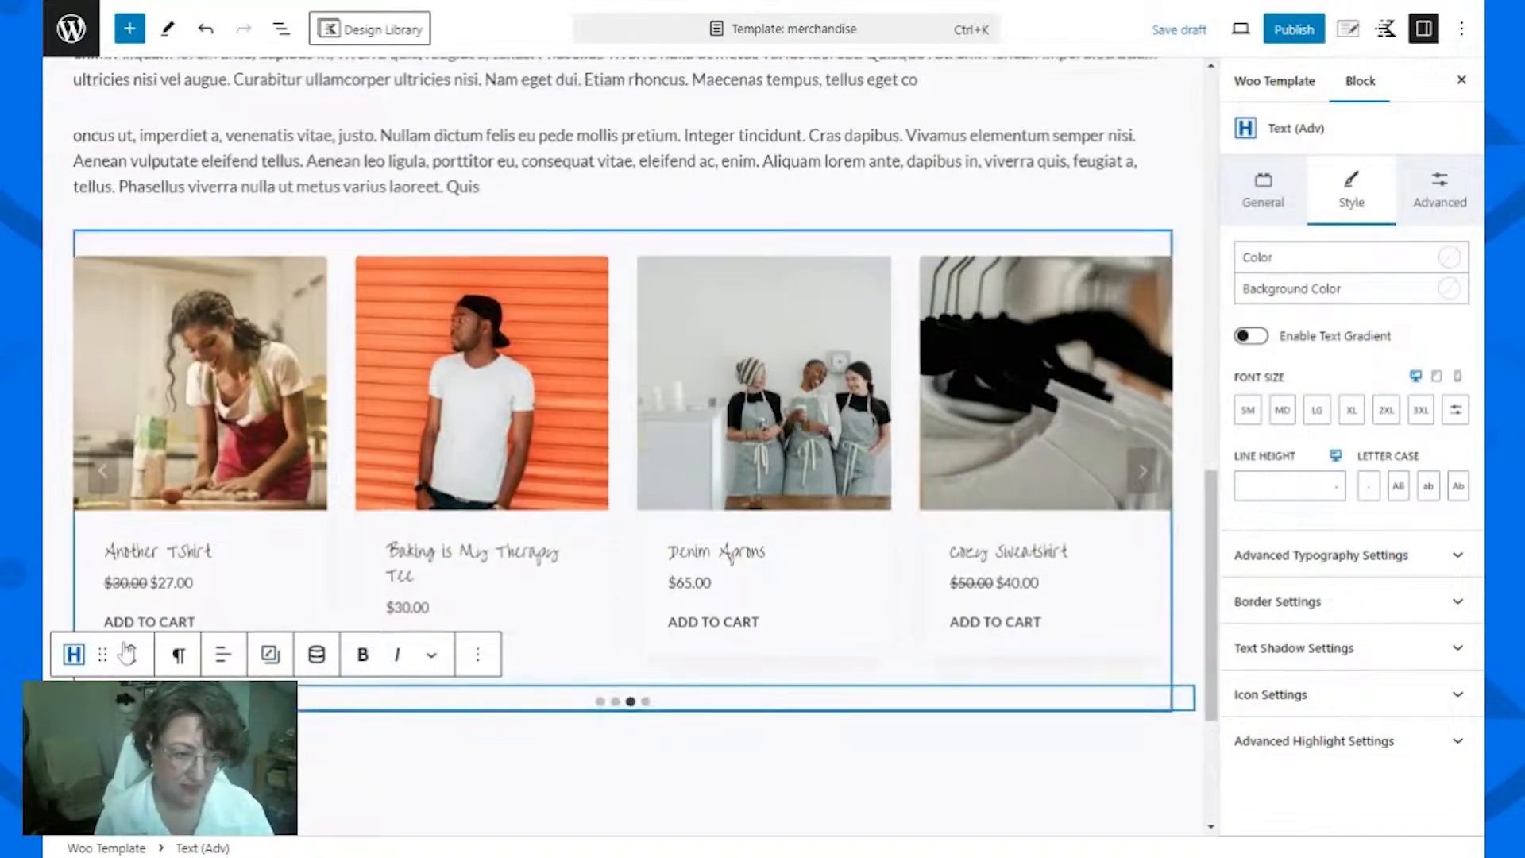
pyautogui.click(127, 653)
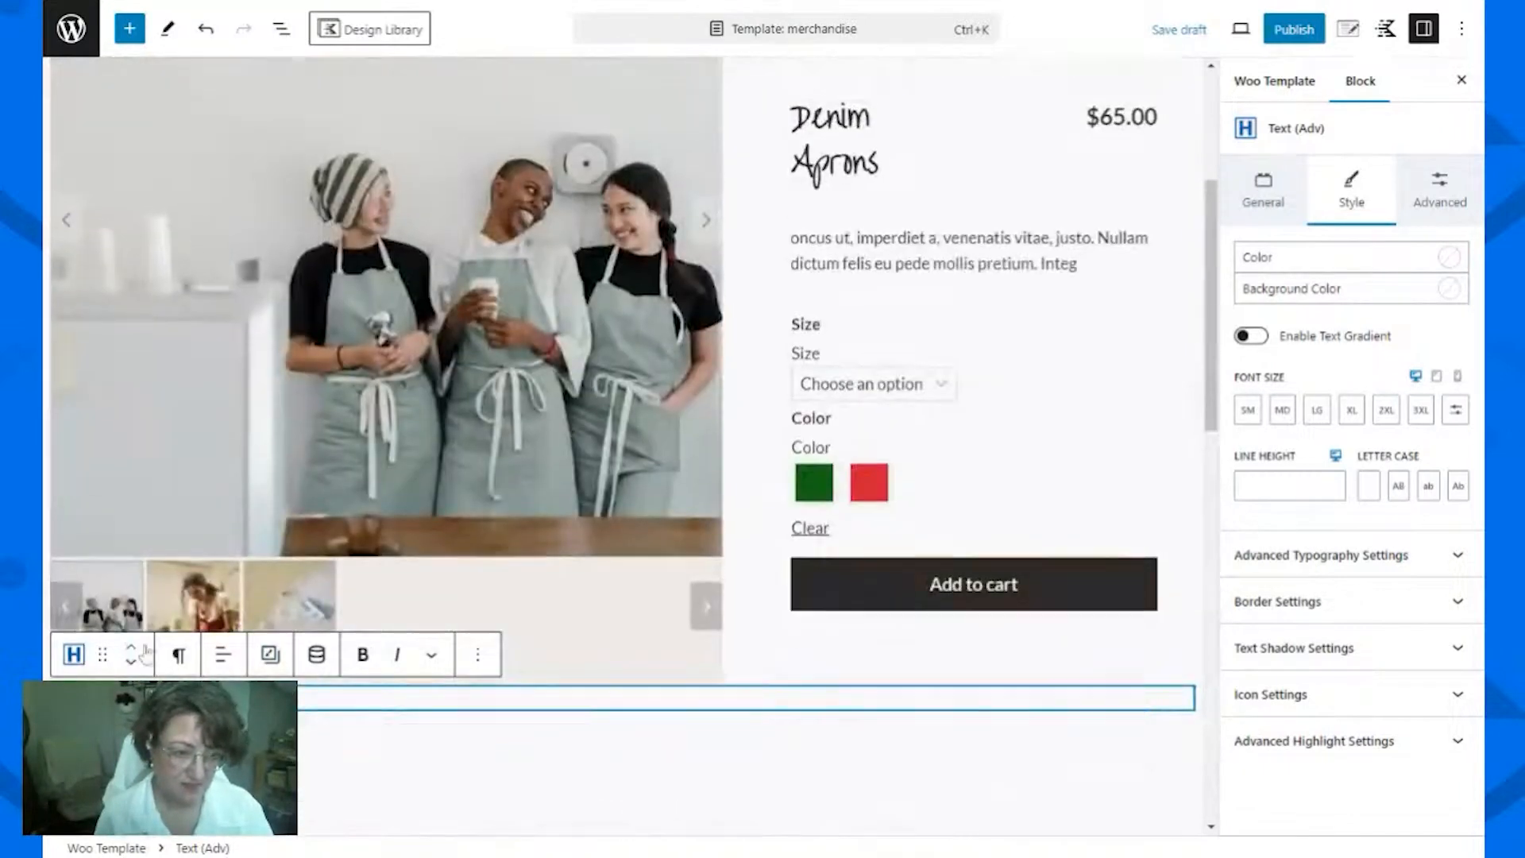
# Step: Move the "Most Popular This Week" text into the row's second section, directly above the Product Carousel
pyautogui.click(282, 28)
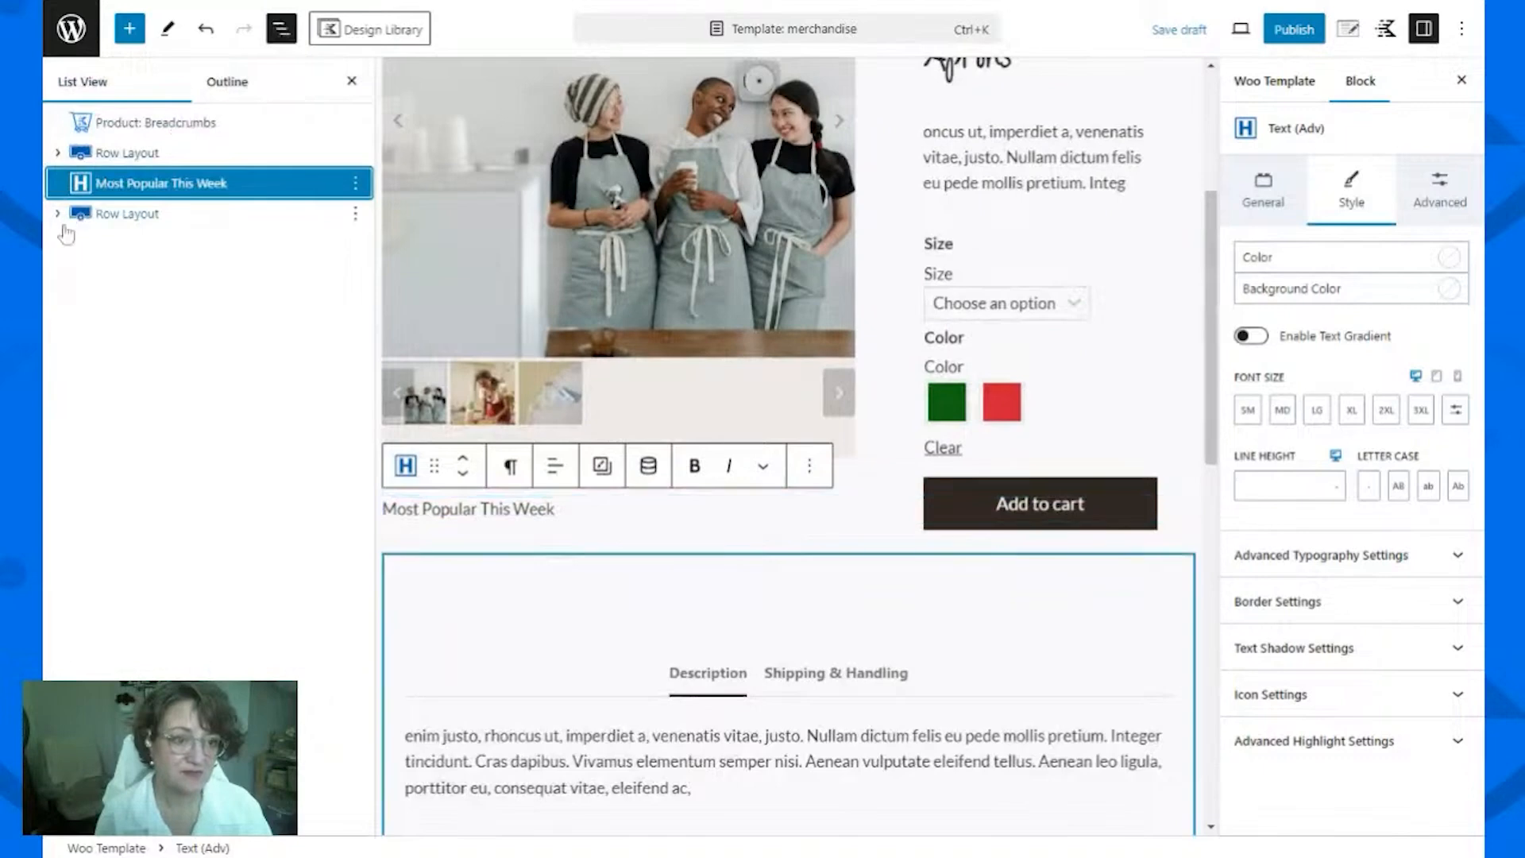
pyautogui.click(57, 213)
pyautogui.click(80, 275)
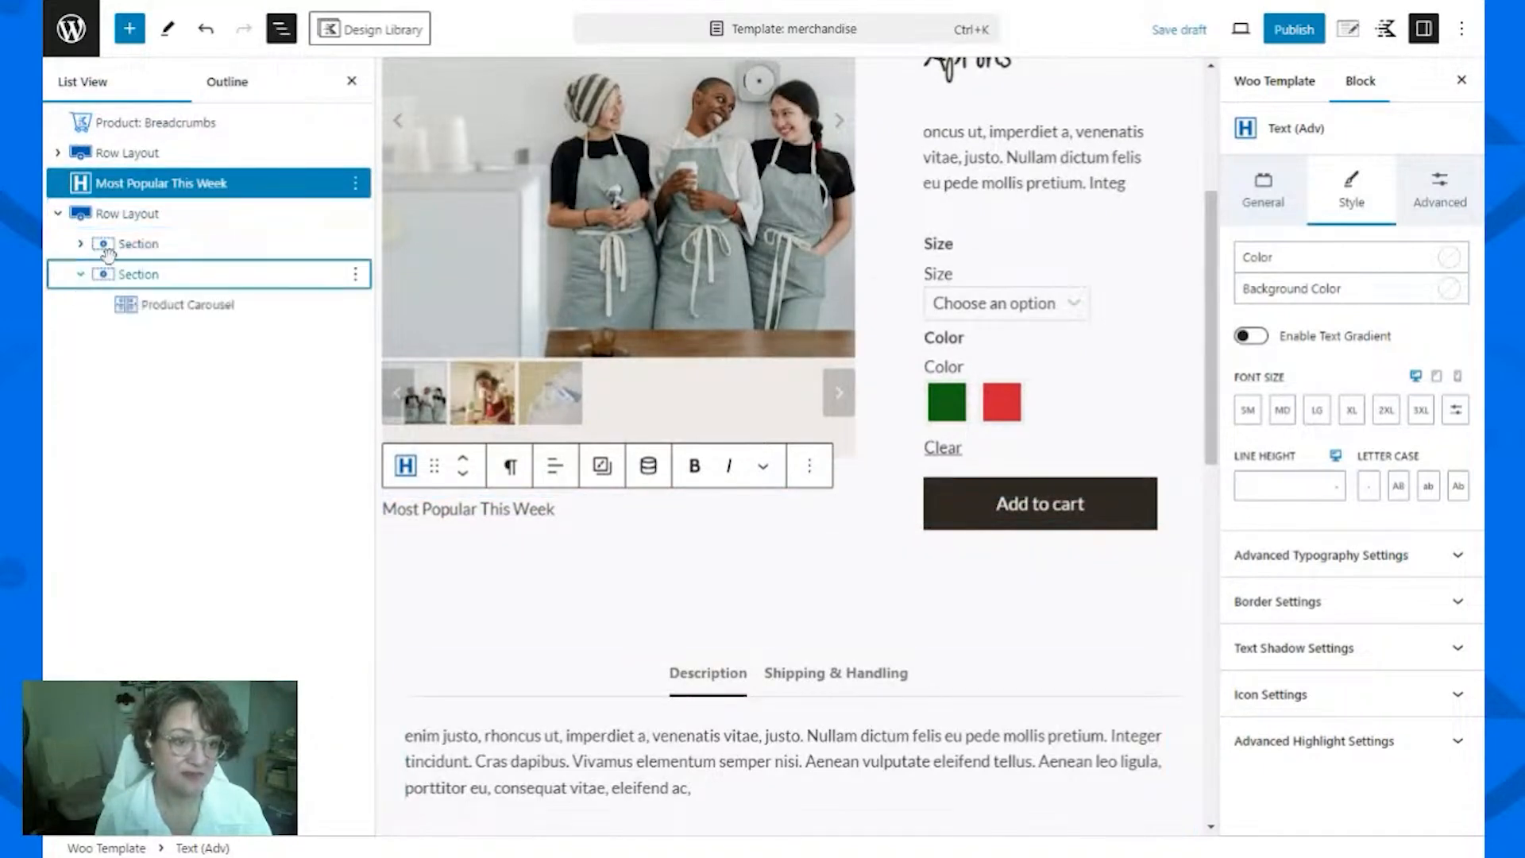
pyautogui.moveTo(151, 182); pyautogui.dragTo(169, 284)
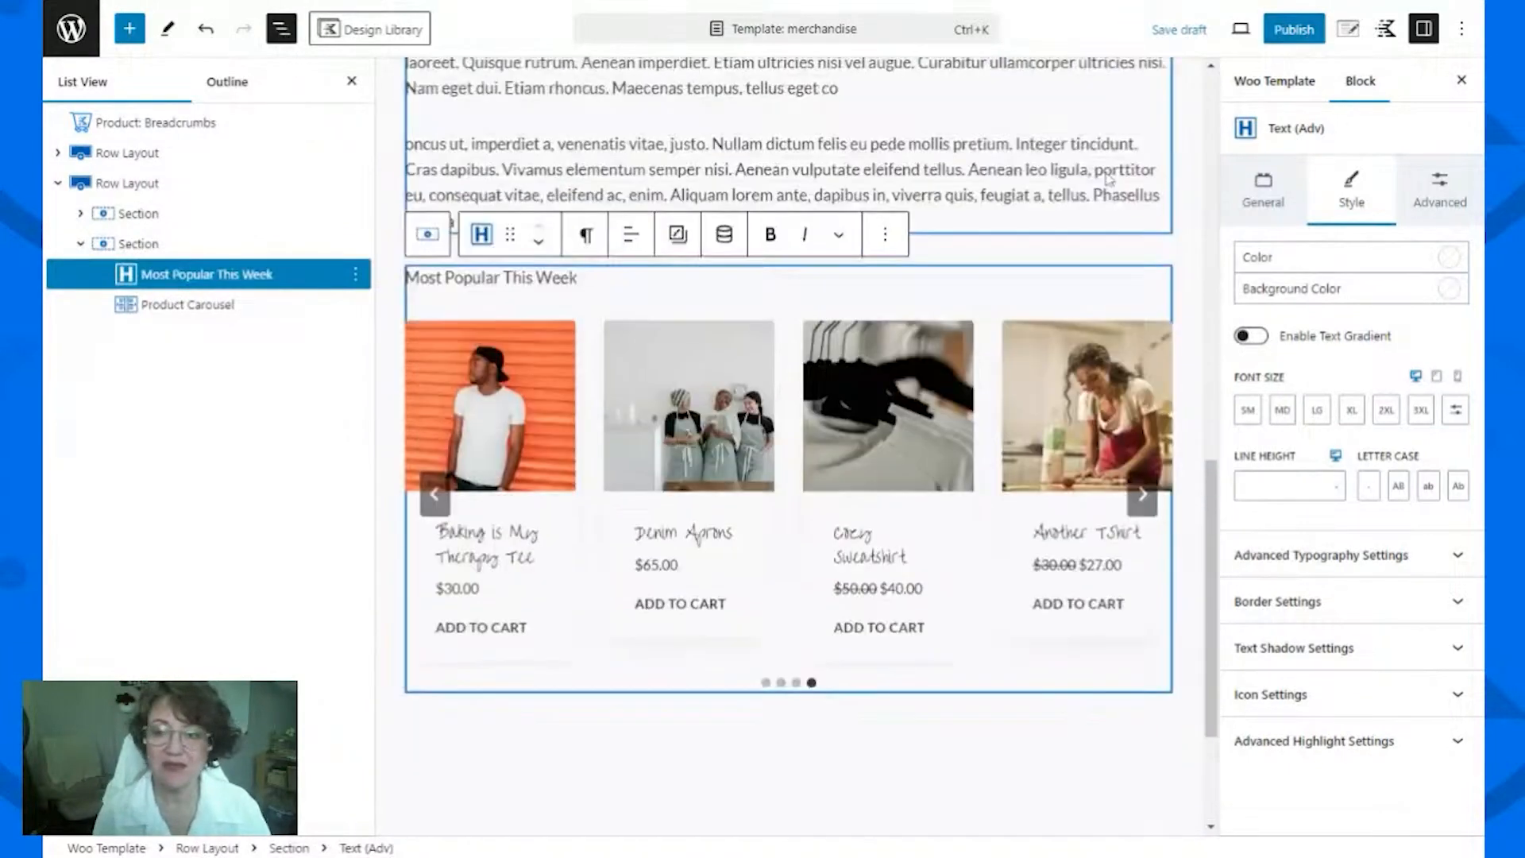
pyautogui.click(349, 81)
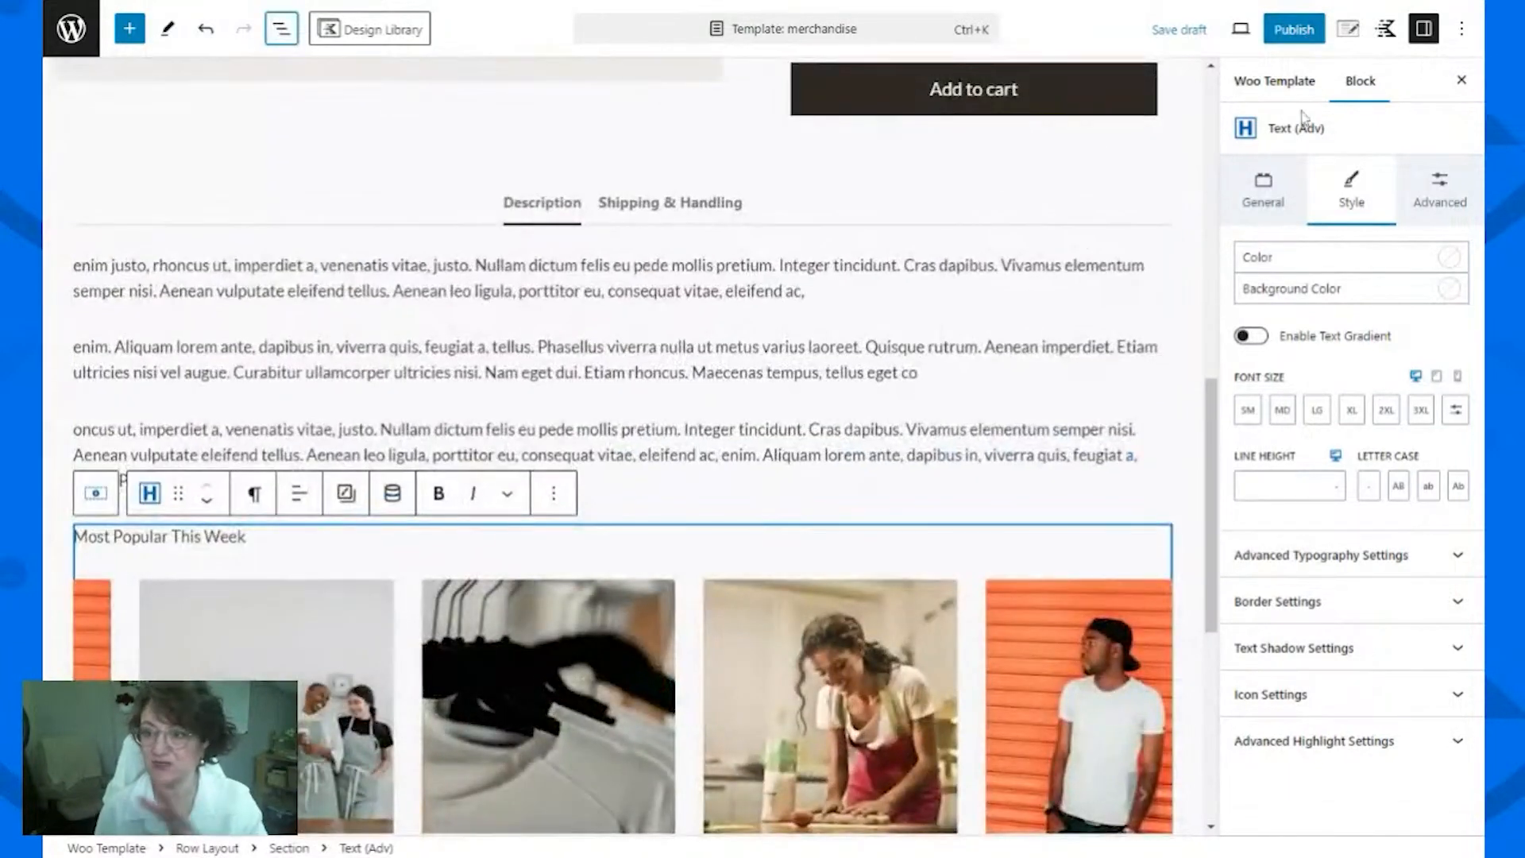
# Step: Set the template to show on single products selected by group, limited to the Merchandise product category, and publish it
pyautogui.click(1349, 30)
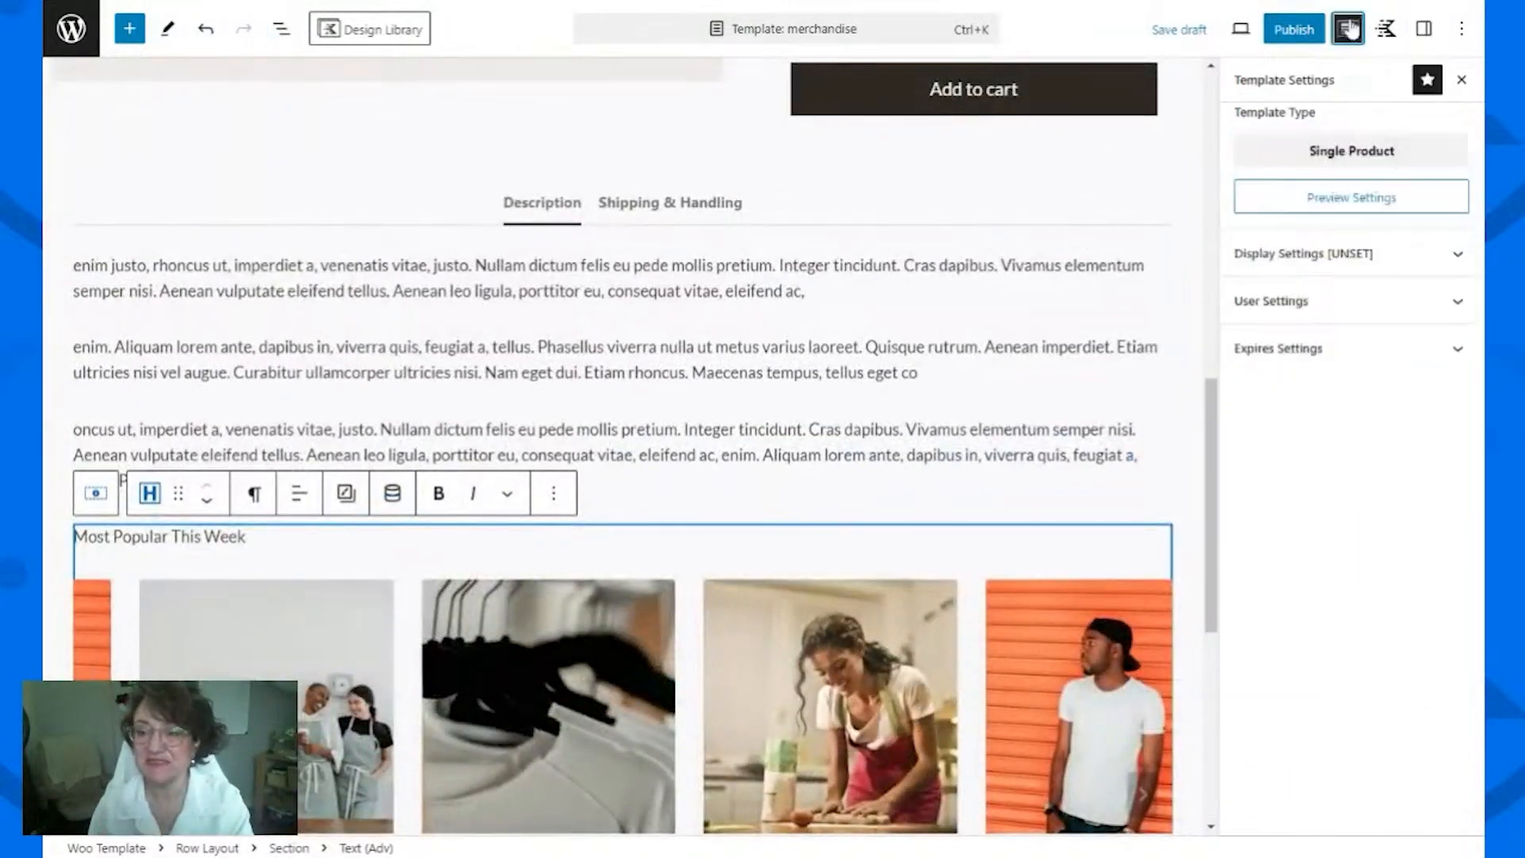
pyautogui.click(1327, 263)
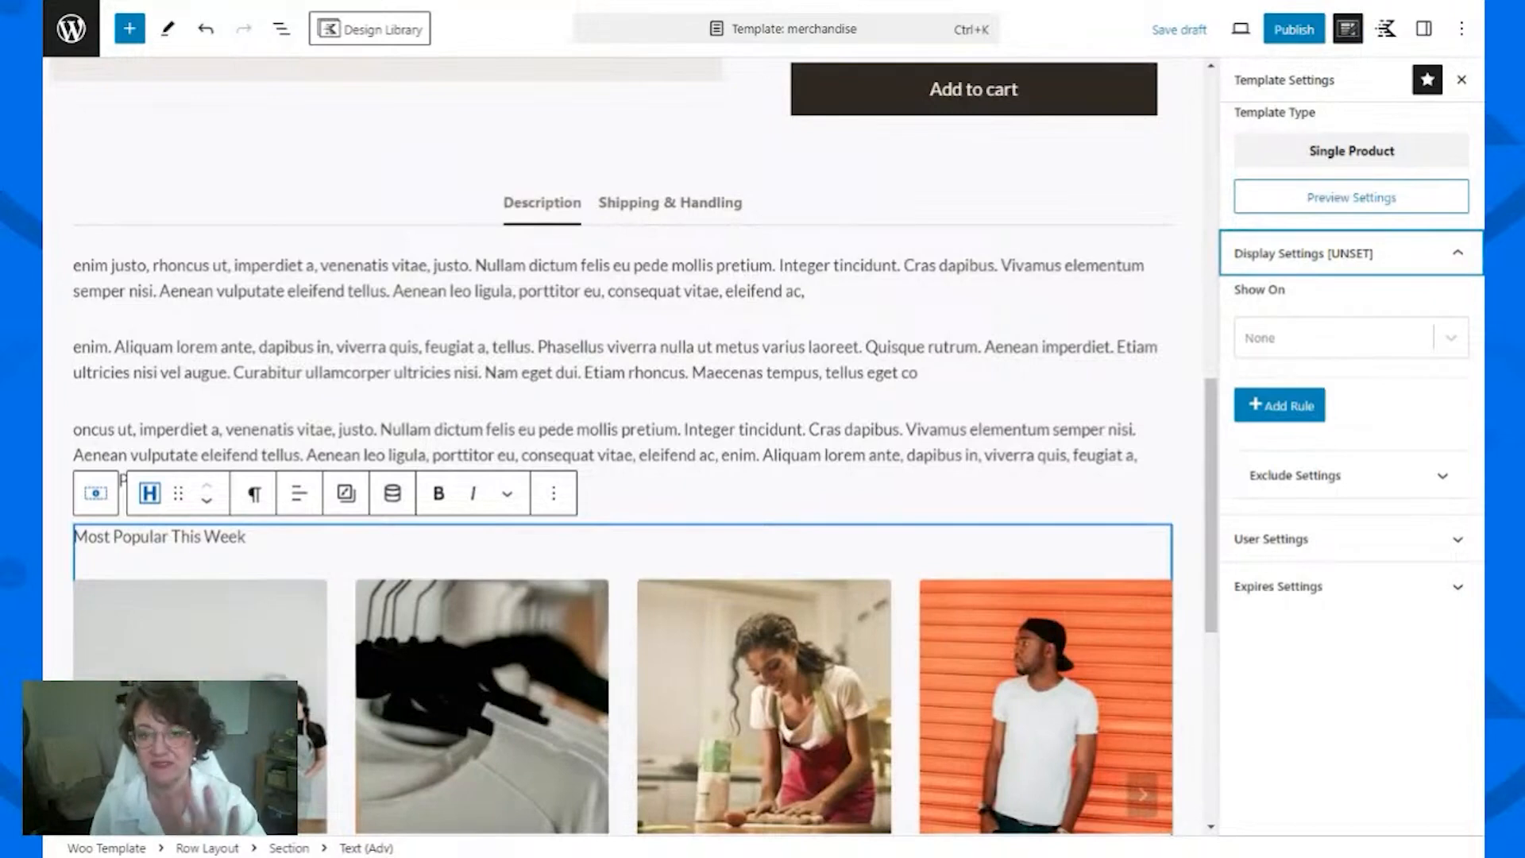
pyautogui.click(1310, 338)
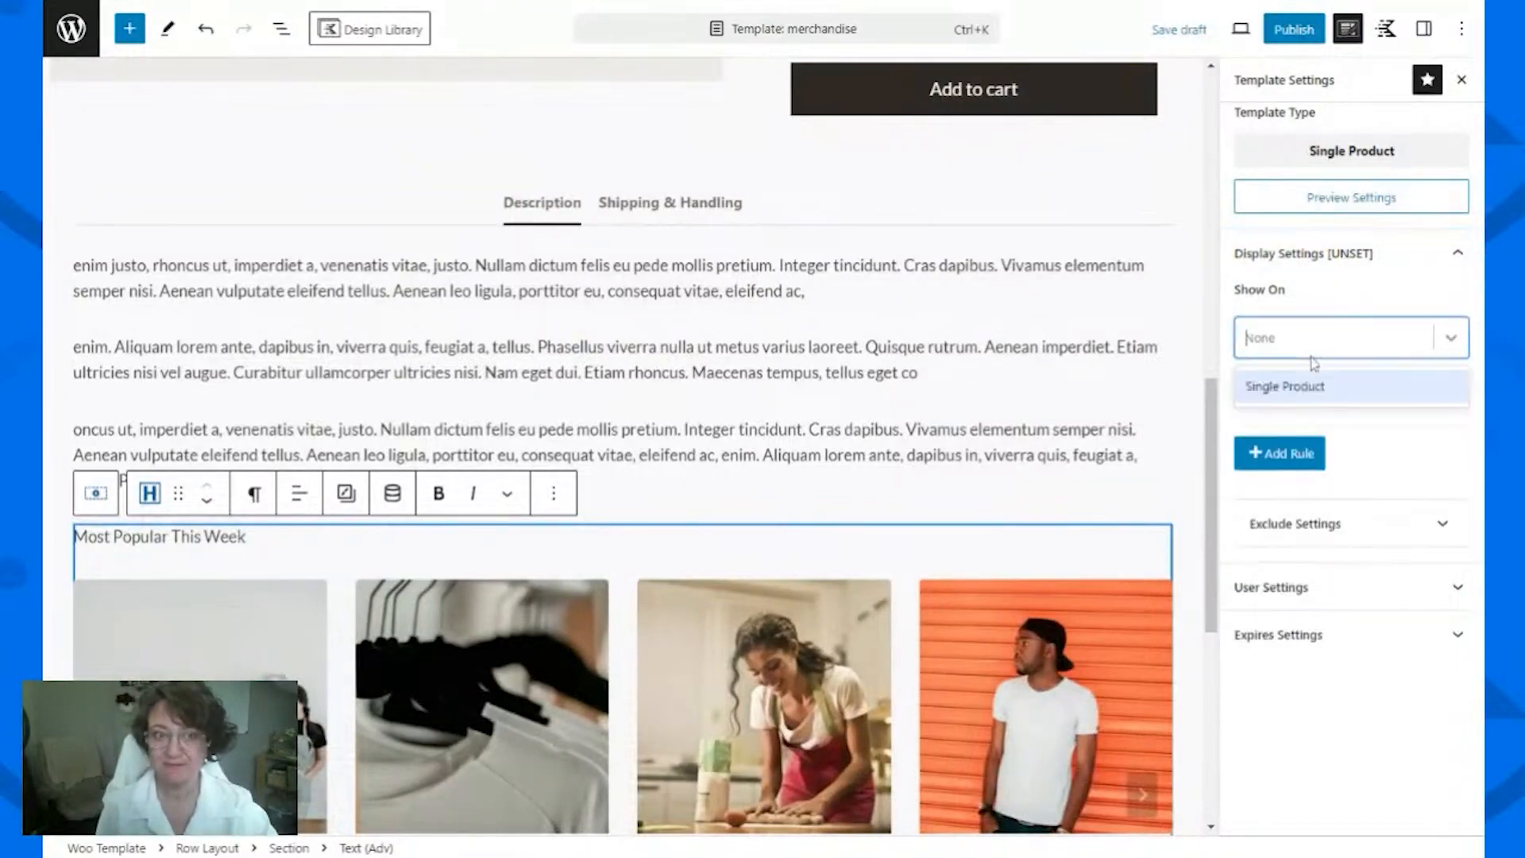
pyautogui.click(1303, 397)
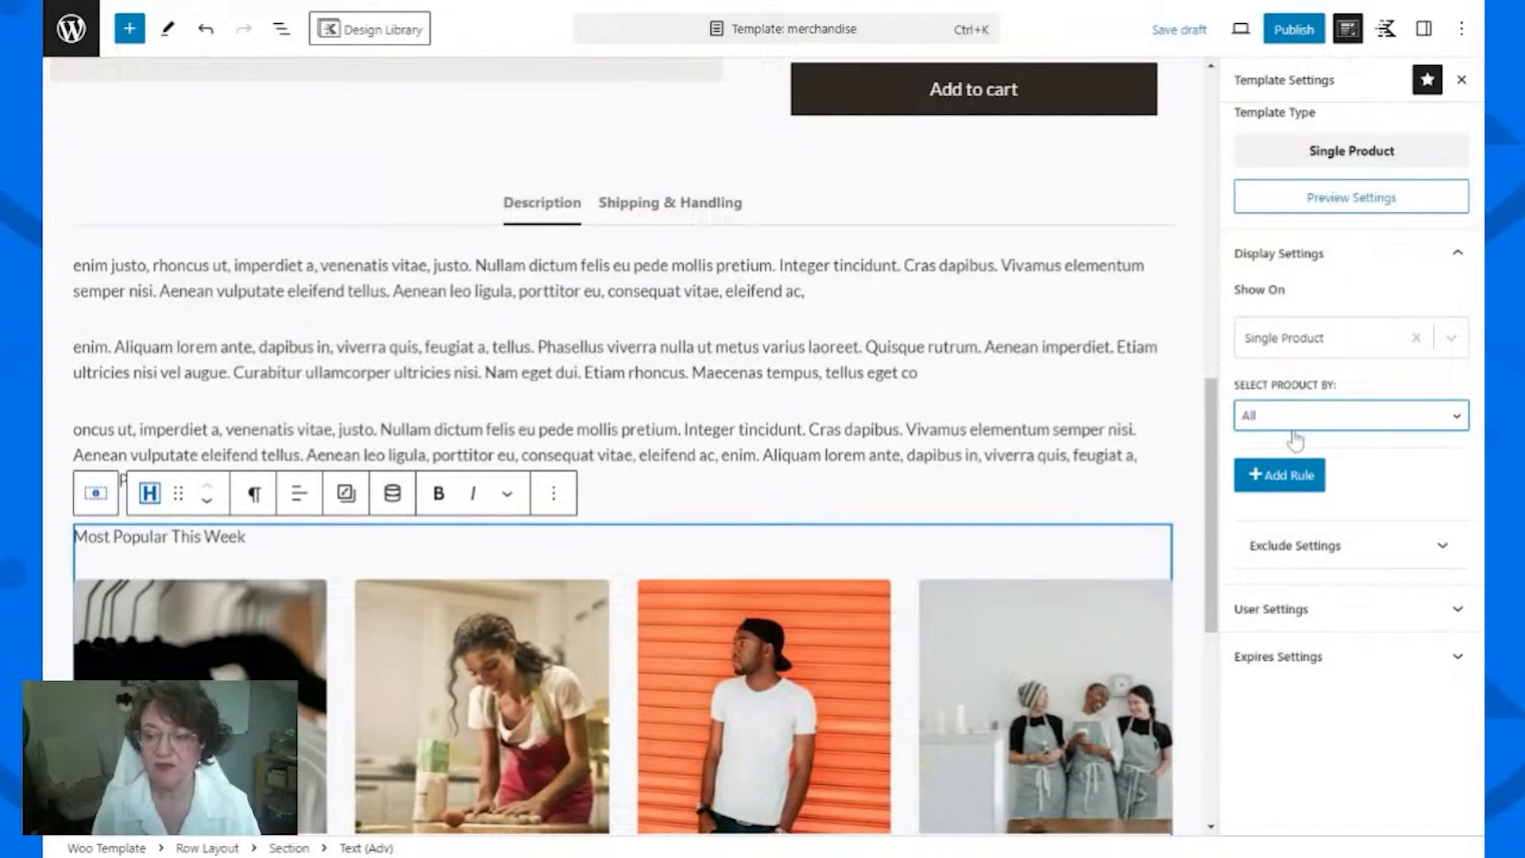
pyautogui.click(1296, 462)
pyautogui.click(1297, 468)
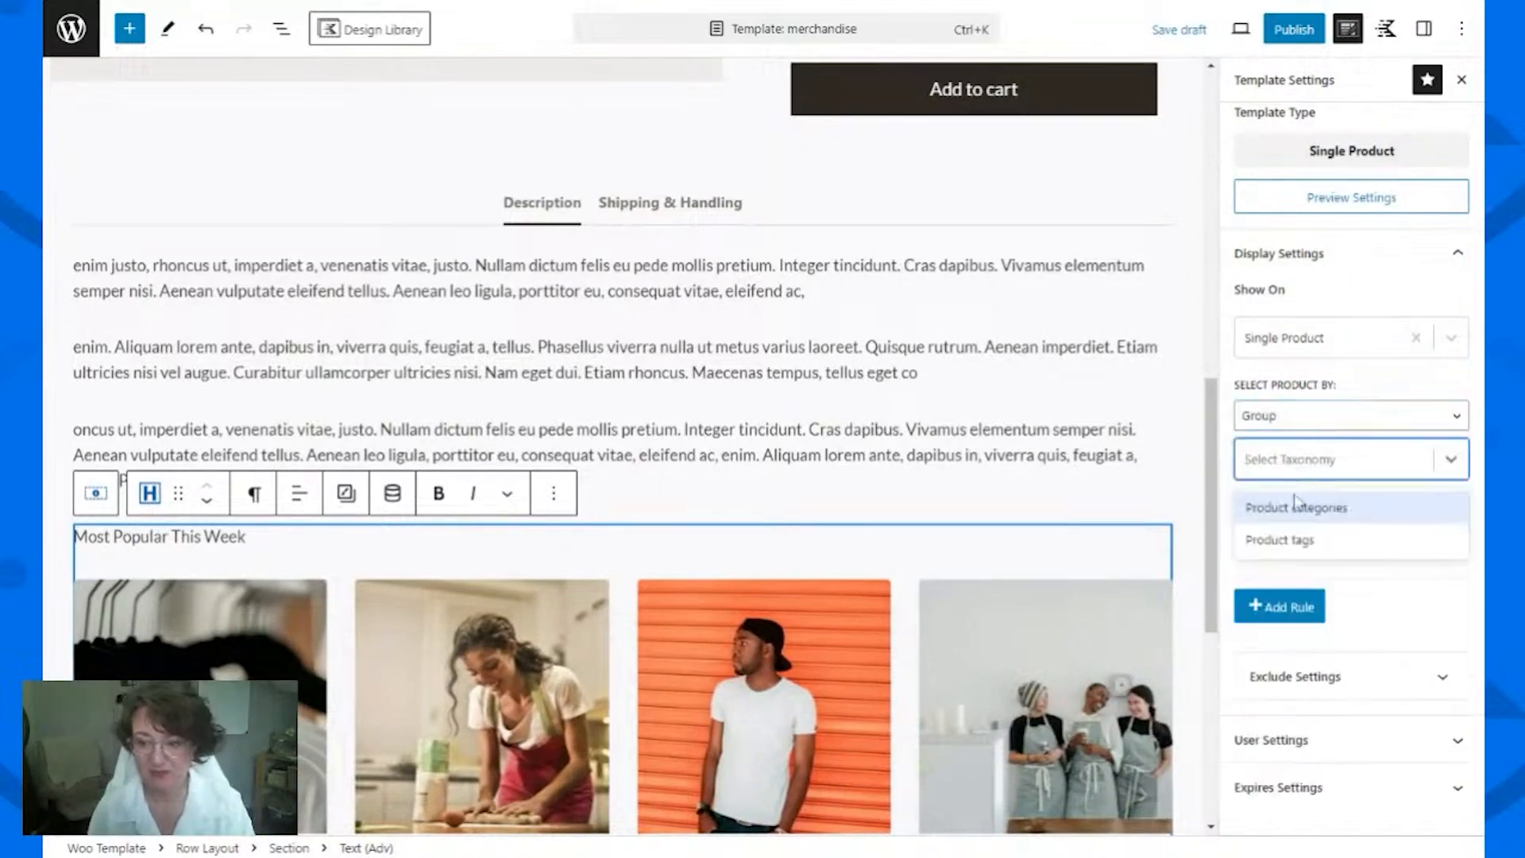
pyautogui.click(1297, 507)
pyautogui.click(1299, 512)
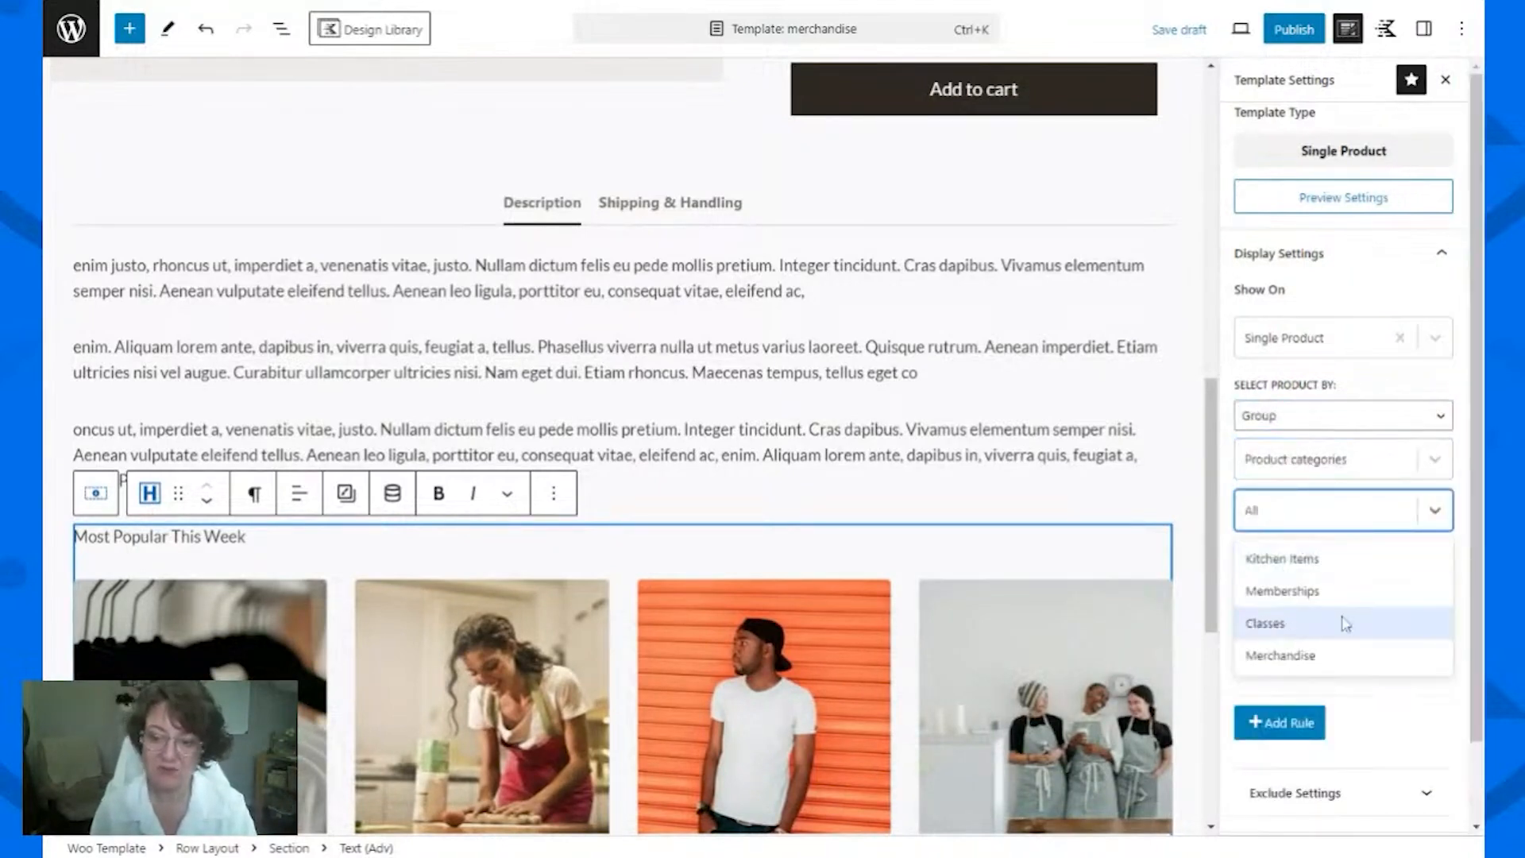
pyautogui.click(1287, 655)
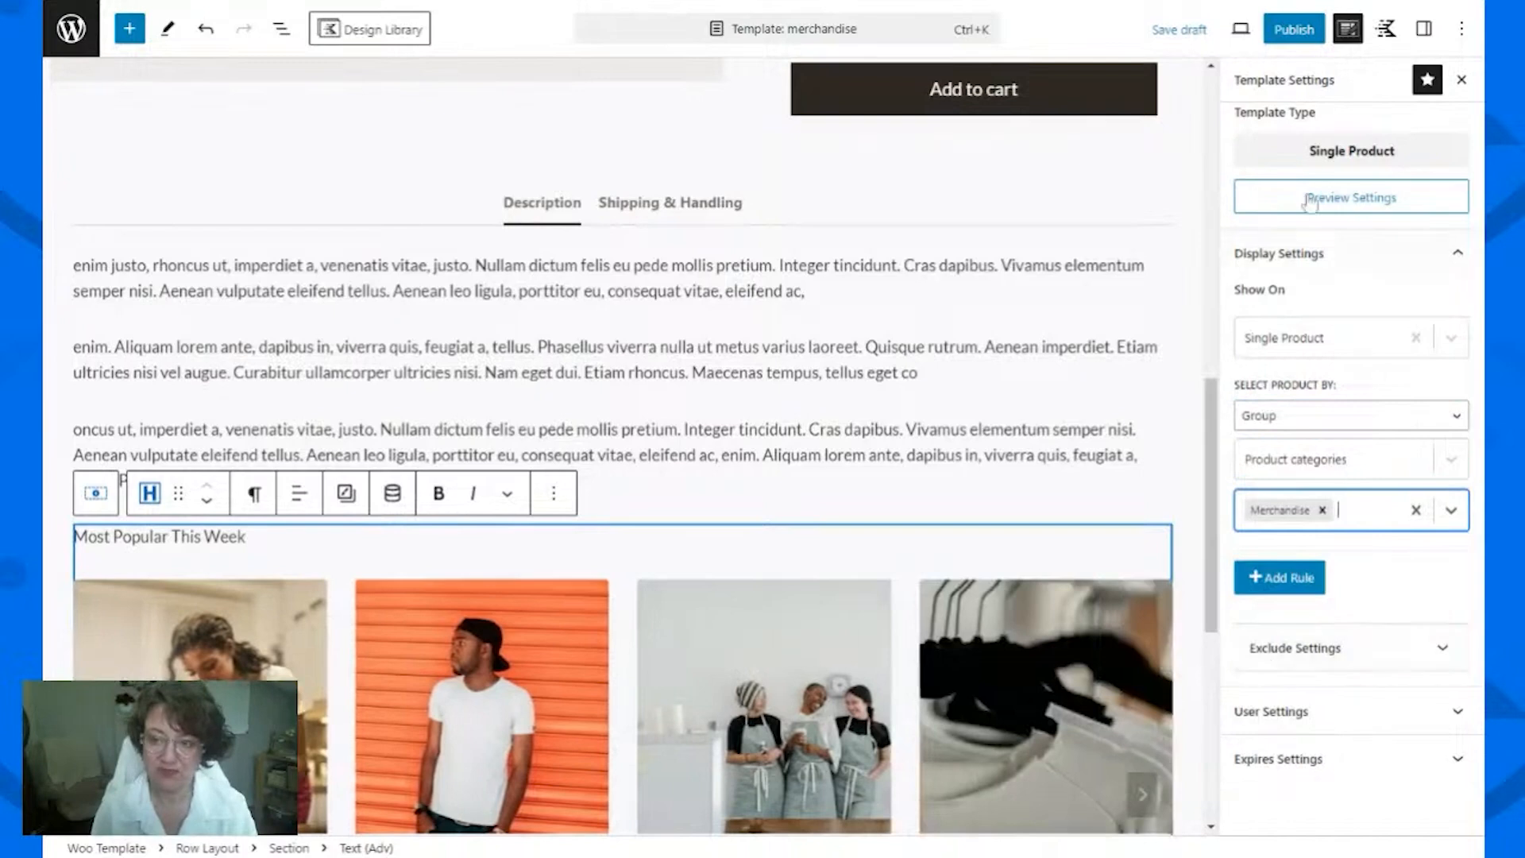
pyautogui.click(1291, 30)
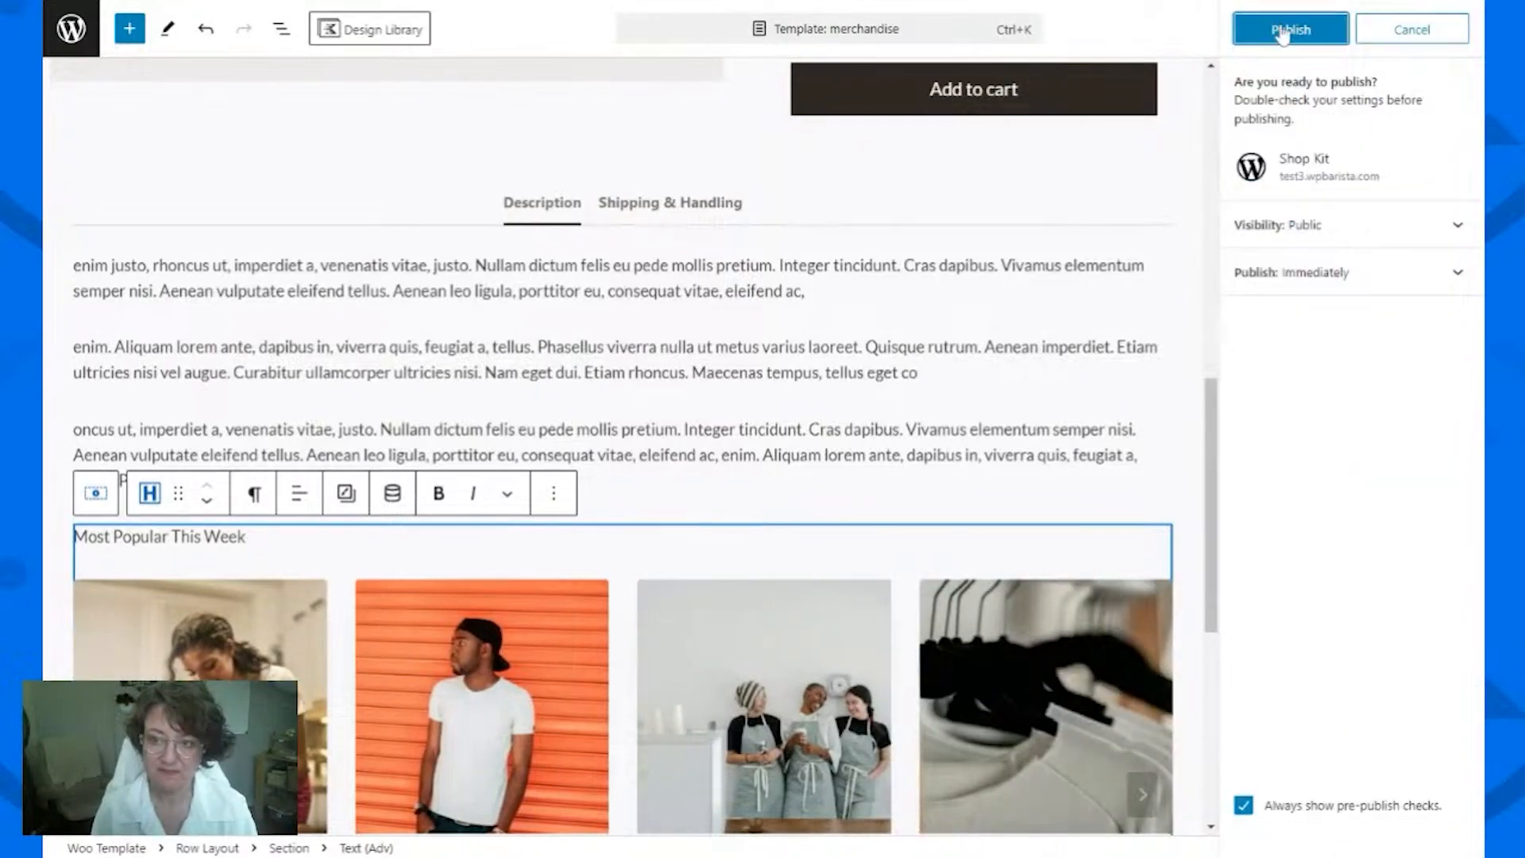
pyautogui.click(1325, 47)
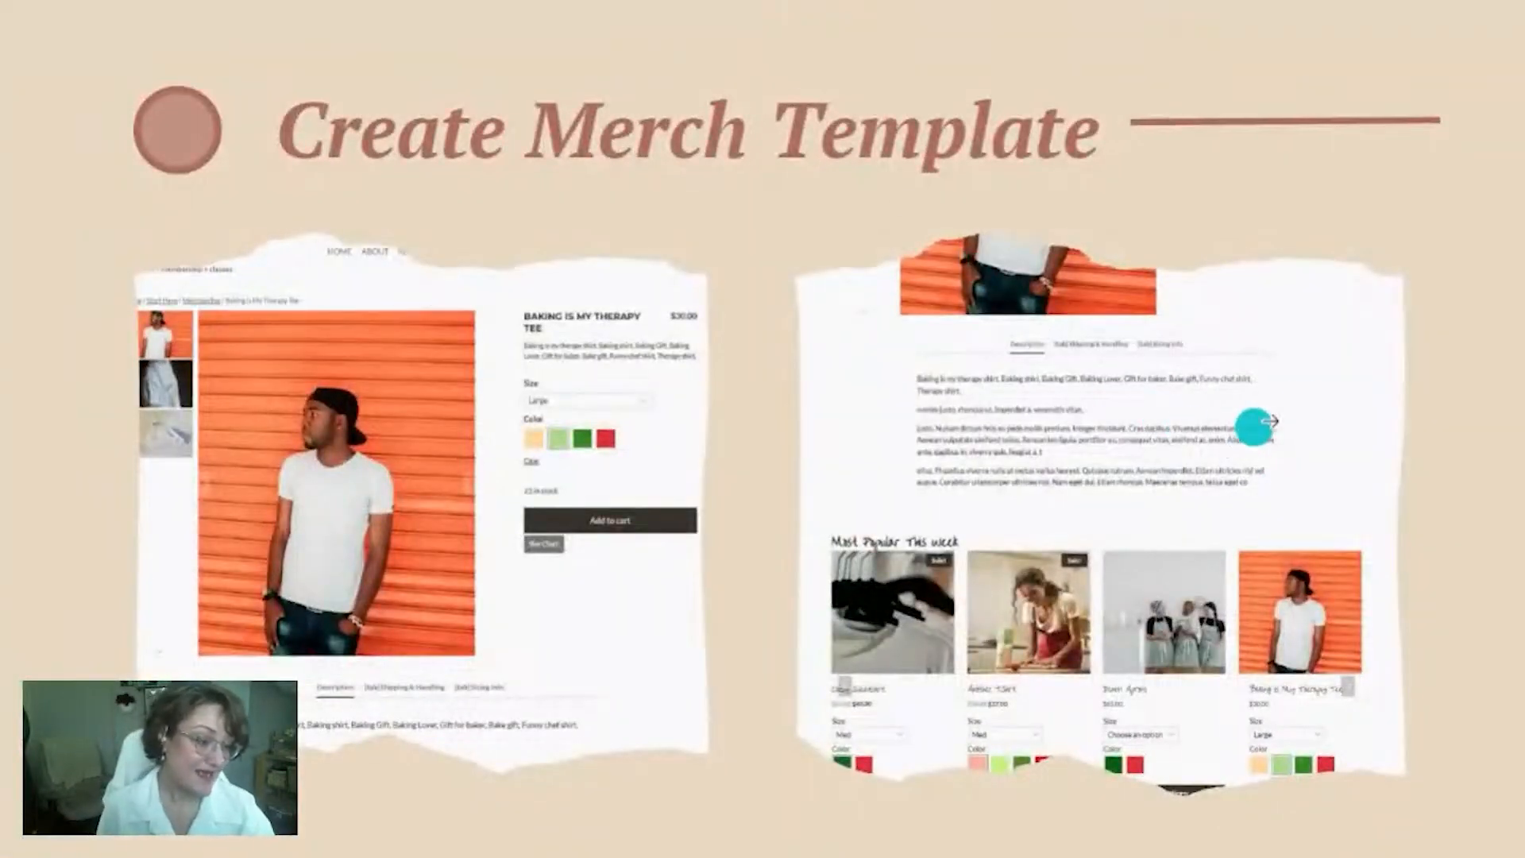
pyautogui.click(1297, 402)
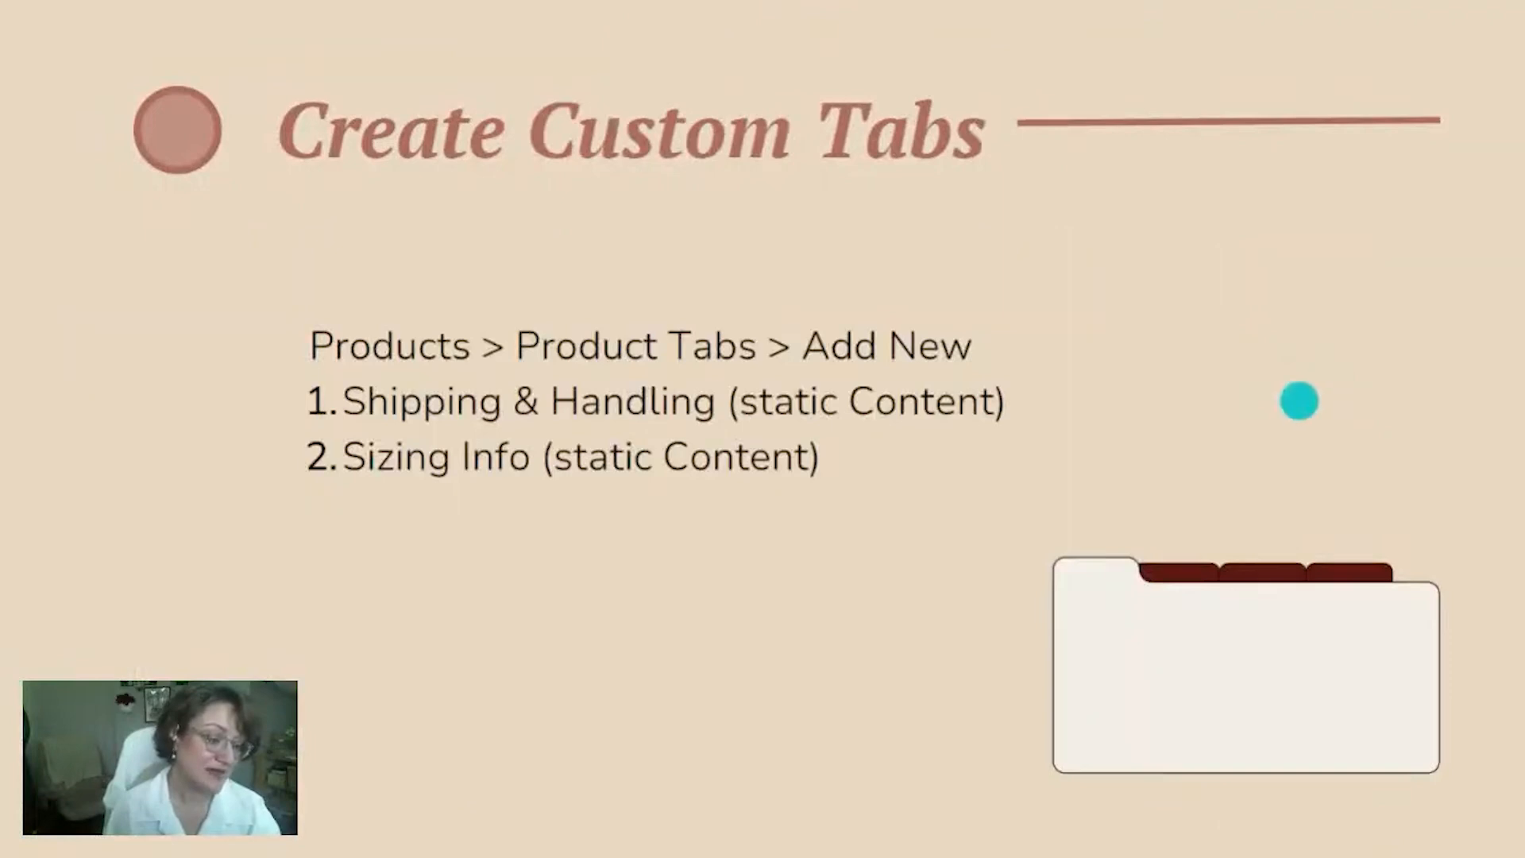
pyautogui.click(1279, 399)
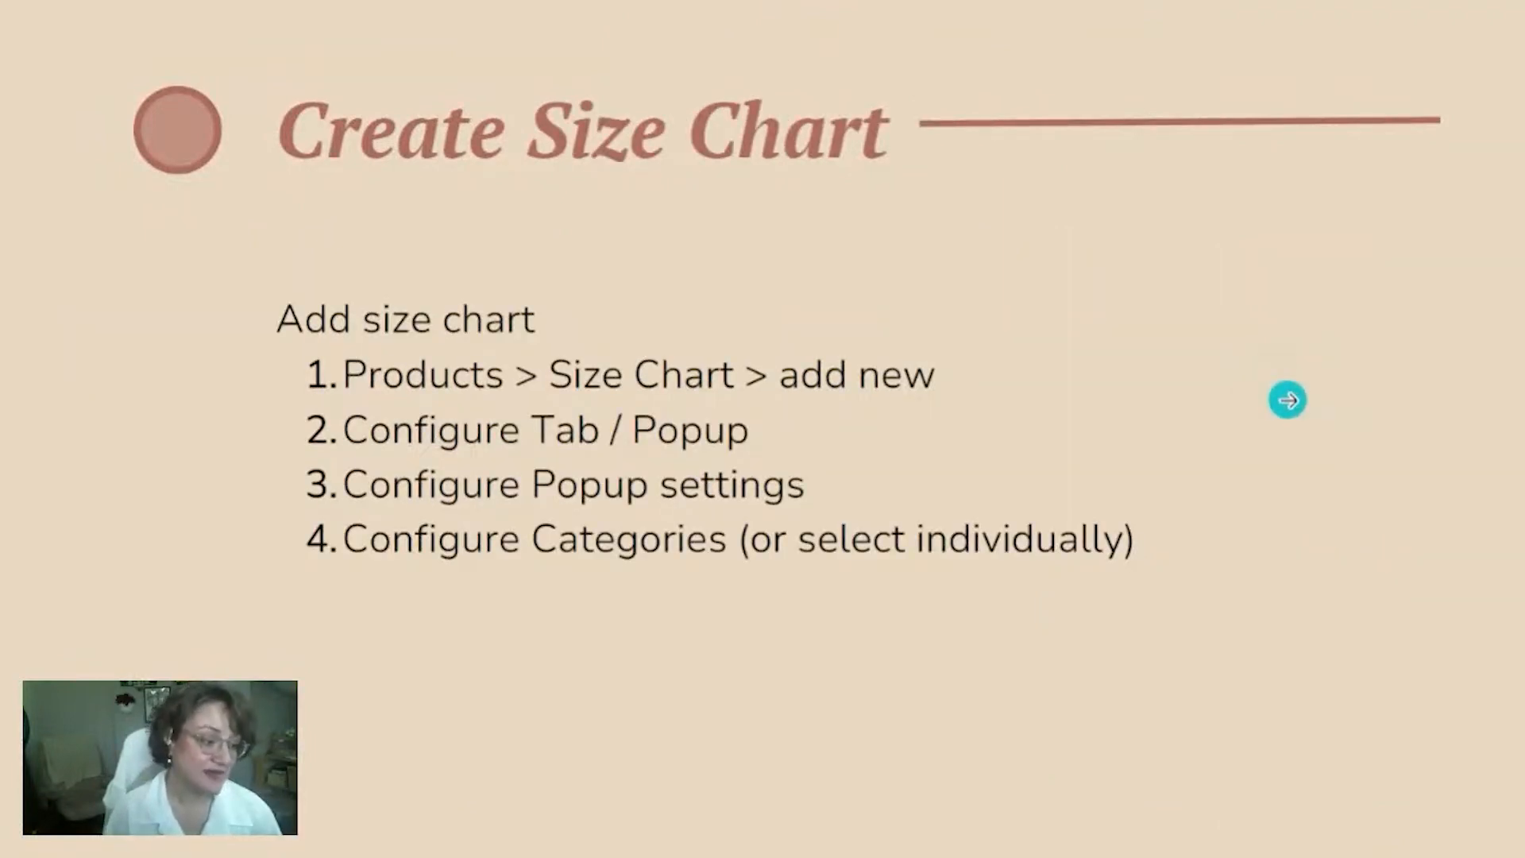
pyautogui.click(1287, 399)
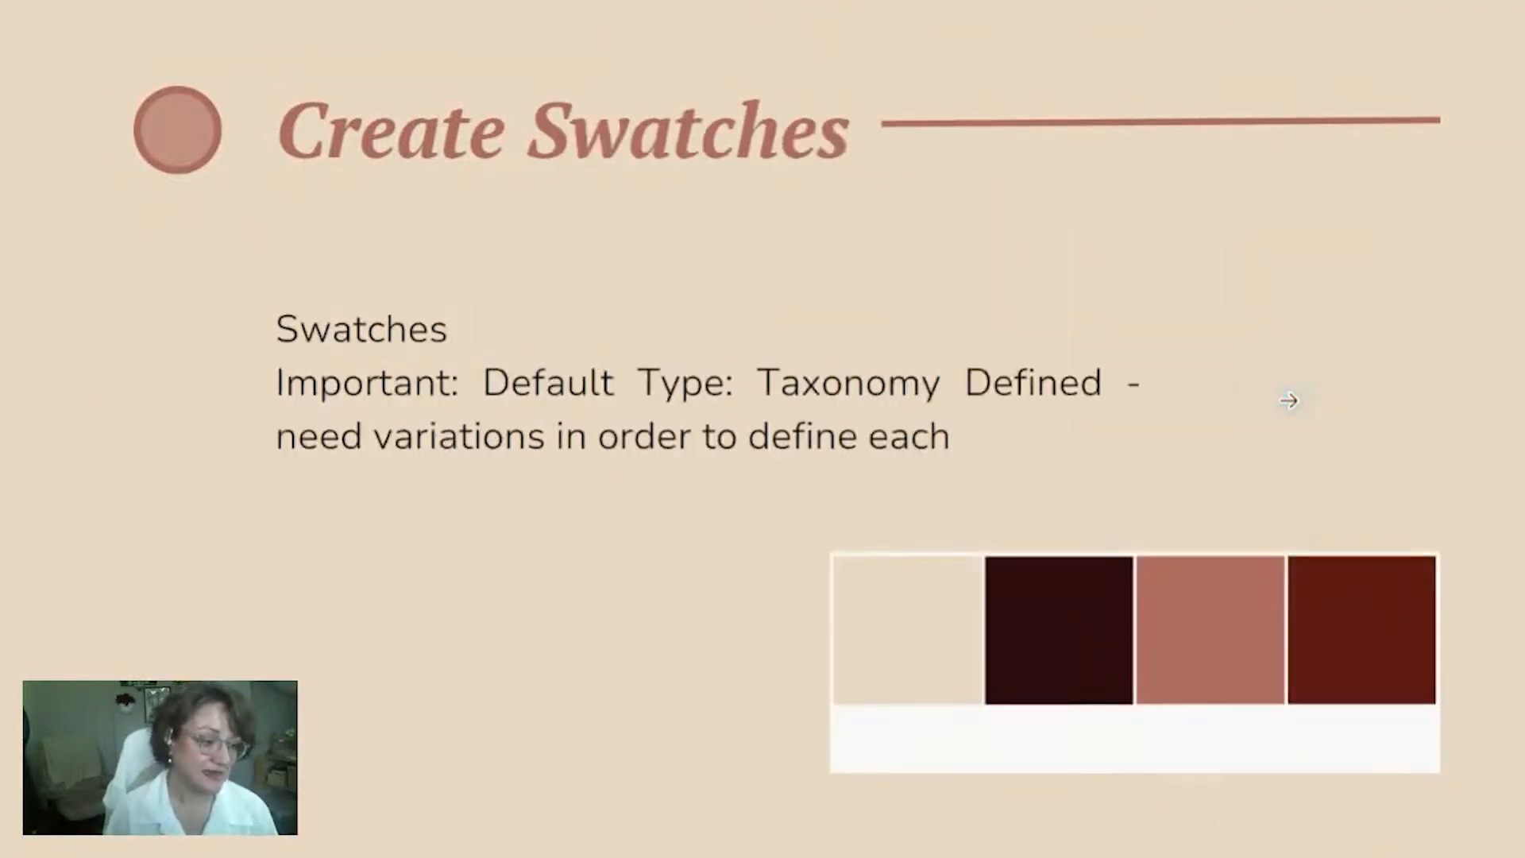
pyautogui.click(1288, 400)
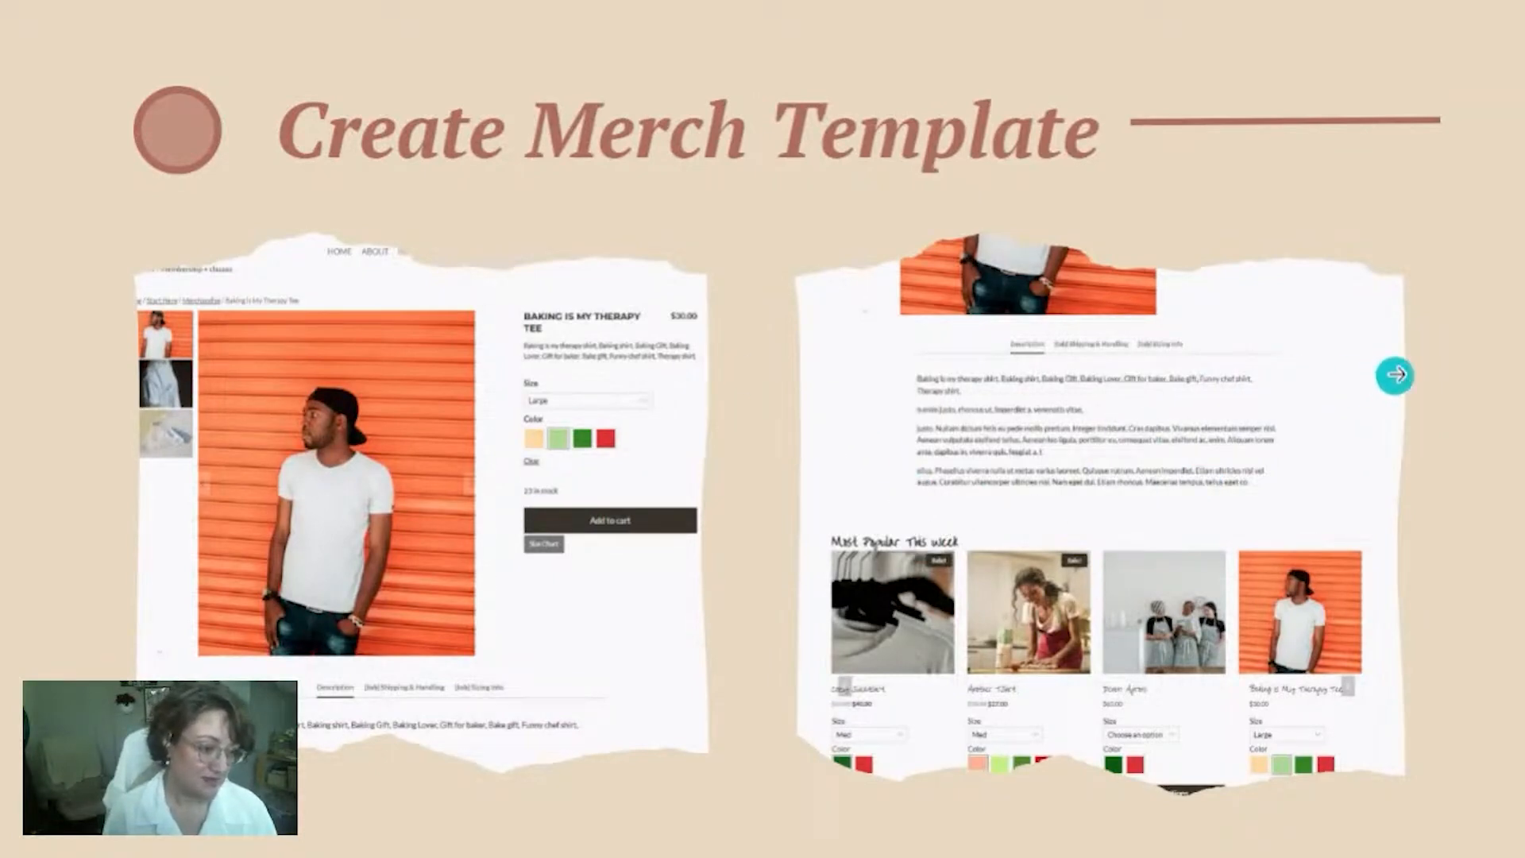
pyautogui.click(1396, 375)
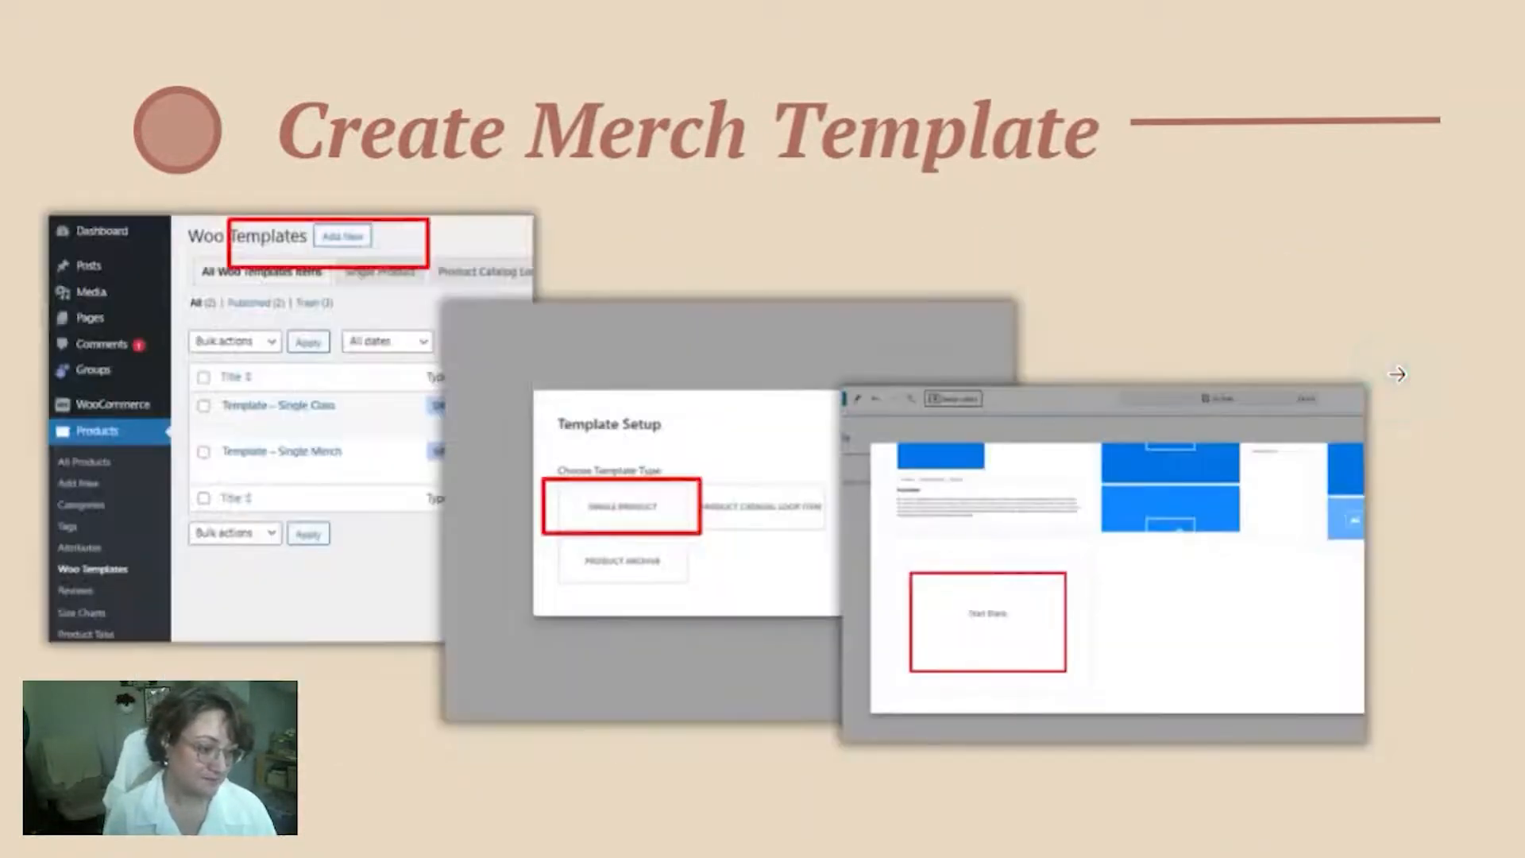